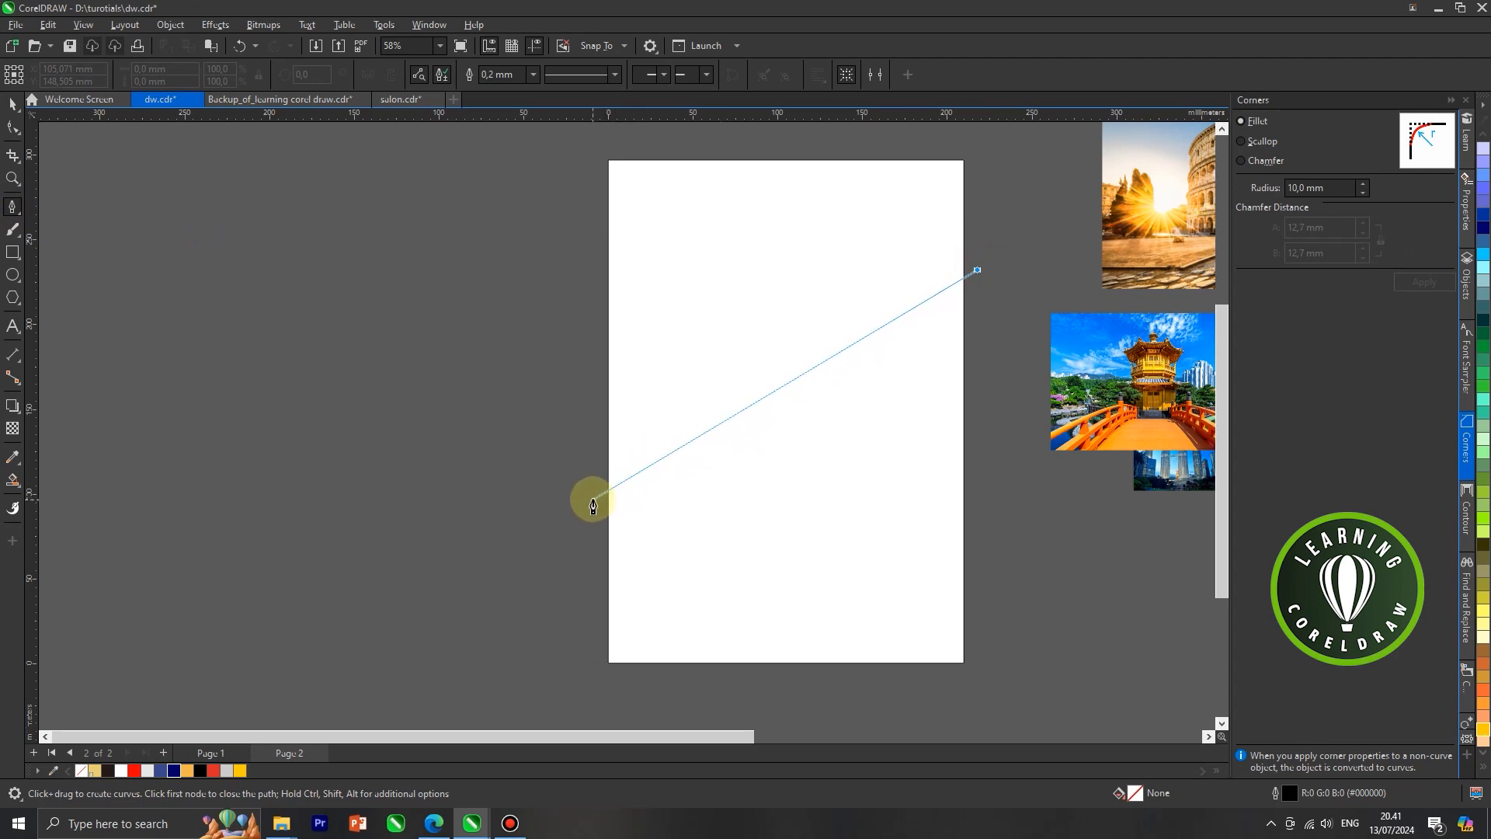
Finish a straight line rising diagonally across the page, about 227 mm wide and 135 mm high.
left_click(592, 505)
key("Escape")
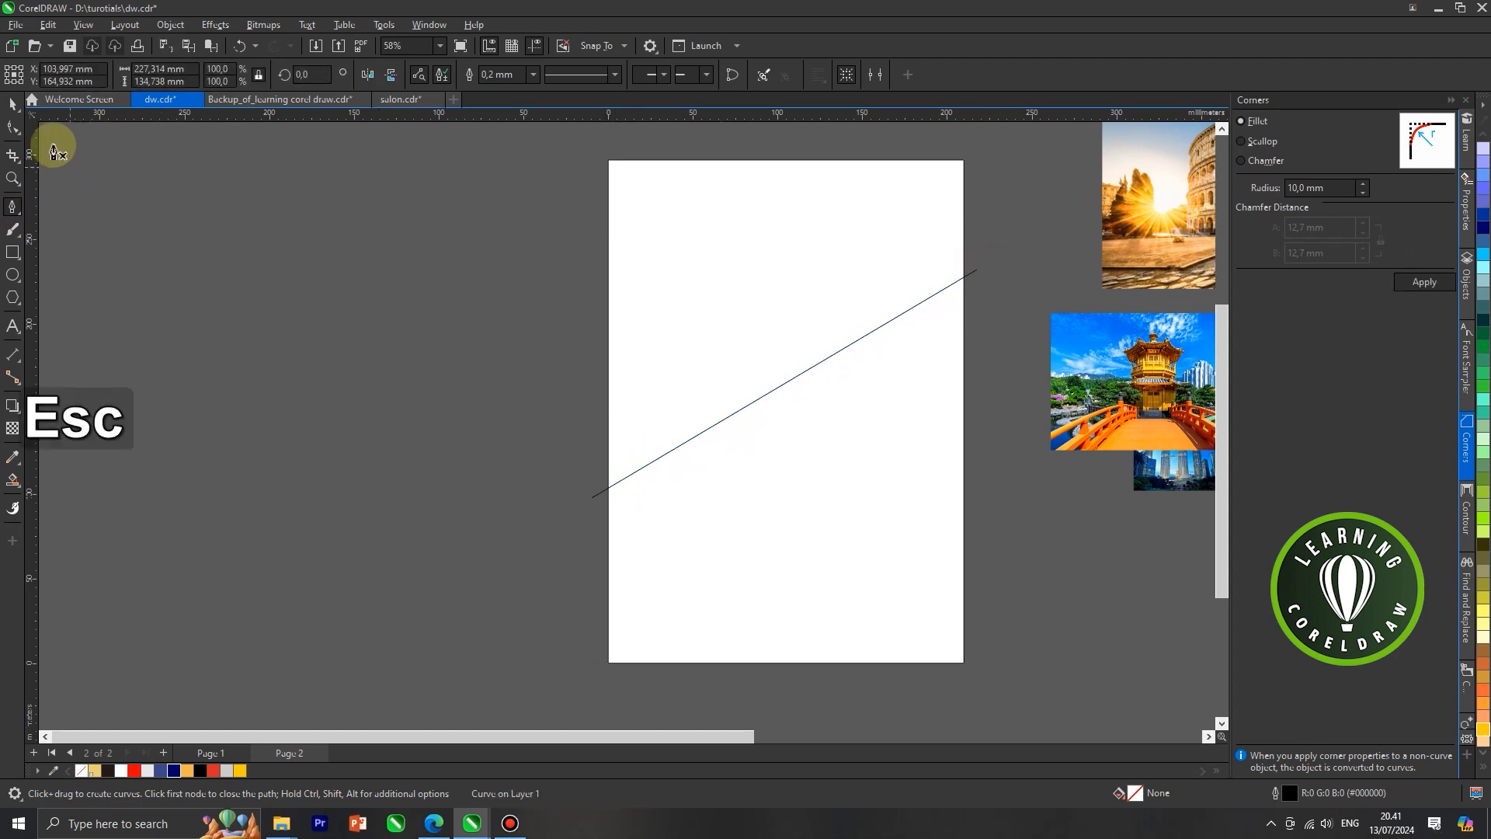
left_click(13, 109)
scroll(715, 365, "up", 1)
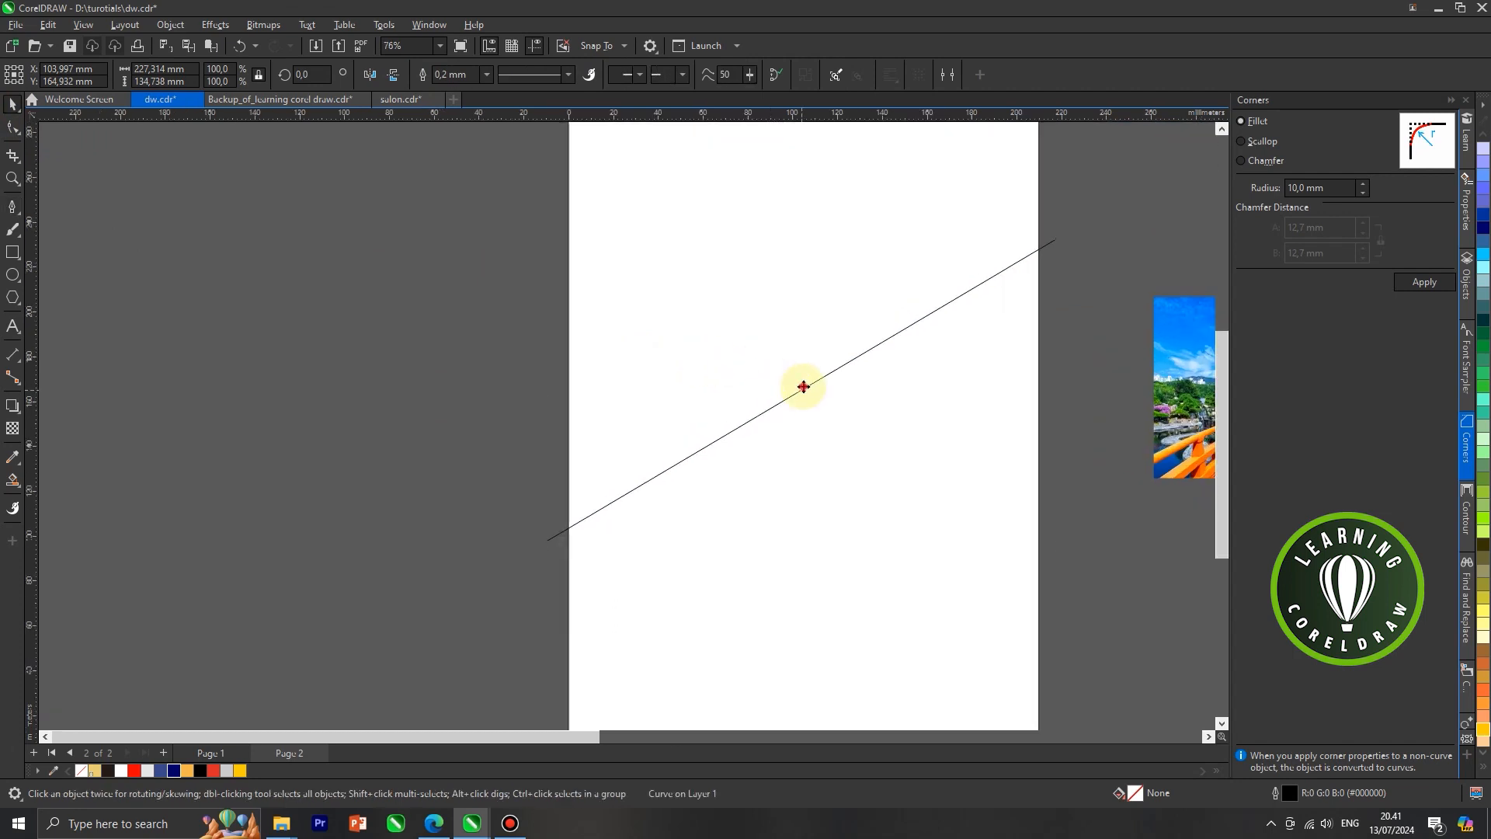
left_click_drag(798, 383, 795, 360)
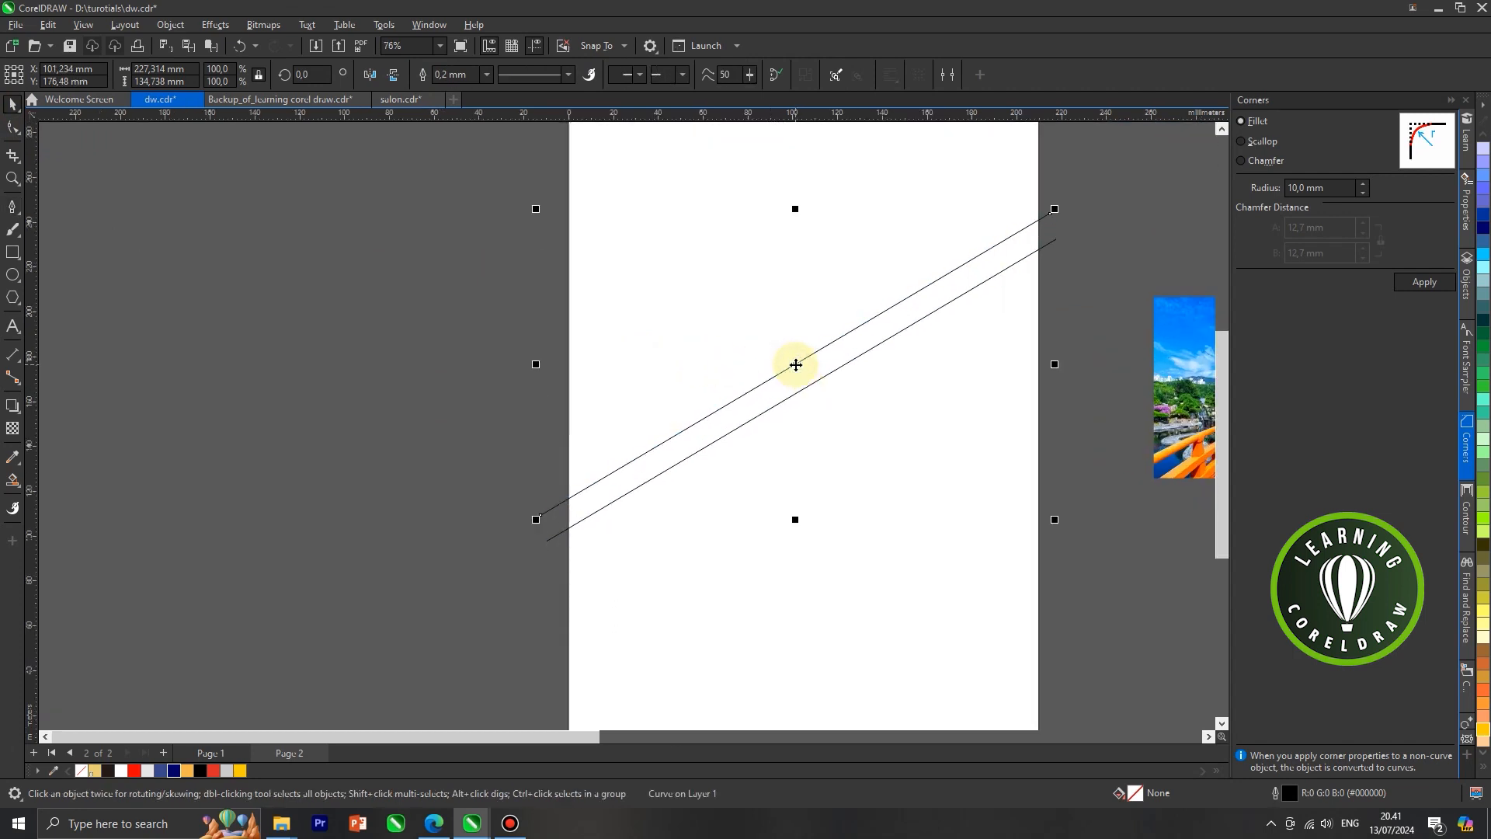
scroll(798, 353, "down", 1)
key("ctrl+z")
Duplicate the diagonal line and place the copy parallel, slightly above the original.
key("ctrl+c")
key("ctrl+v")
left_click_drag(805, 376, 805, 358)
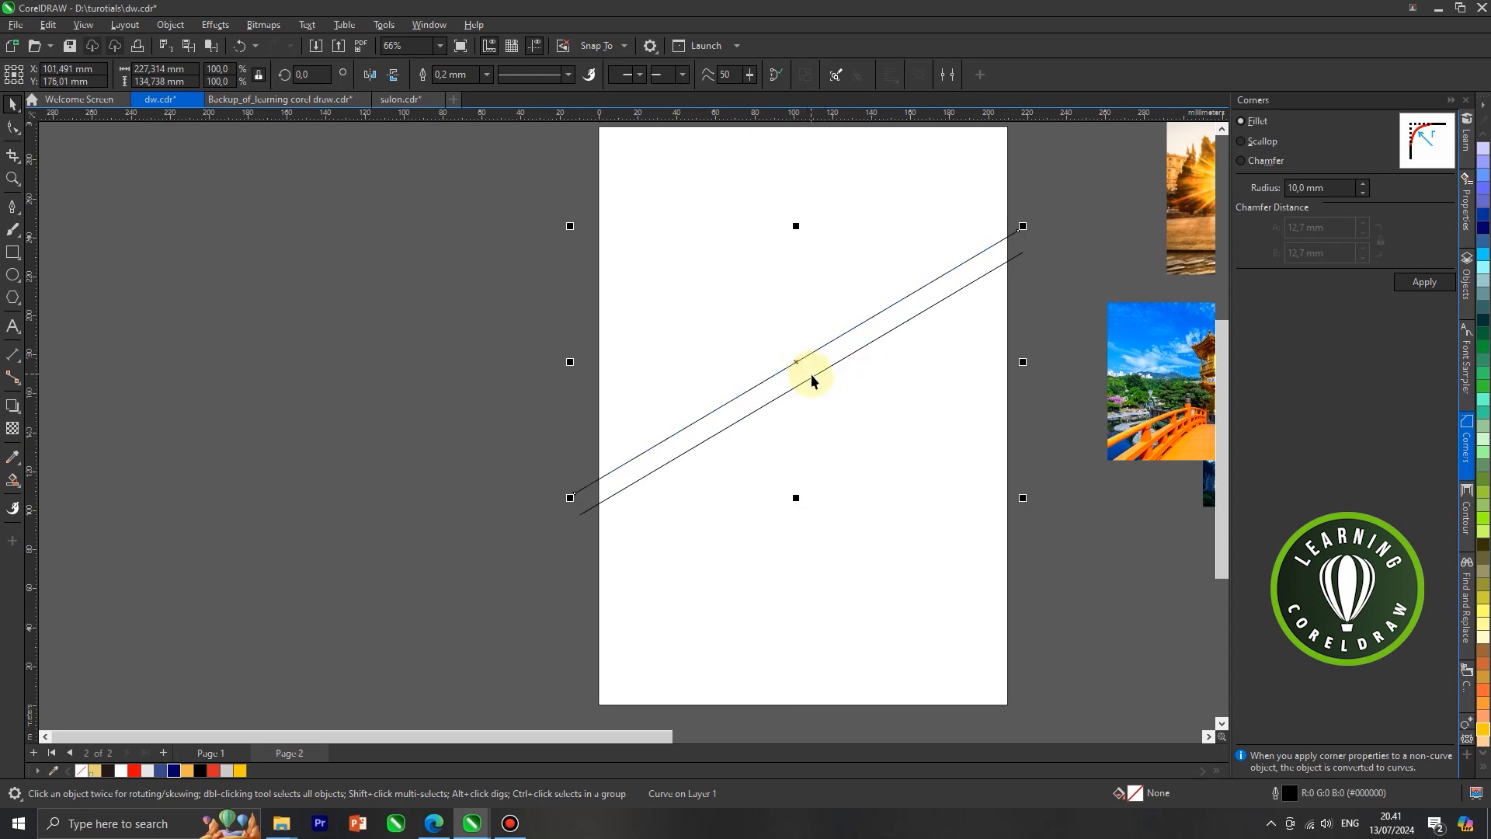
Rotate the lower line about 4 degrees counterclockwise so its upper end meets the end of the other line.
left_click(812, 376)
left_click(811, 377)
left_click(810, 376)
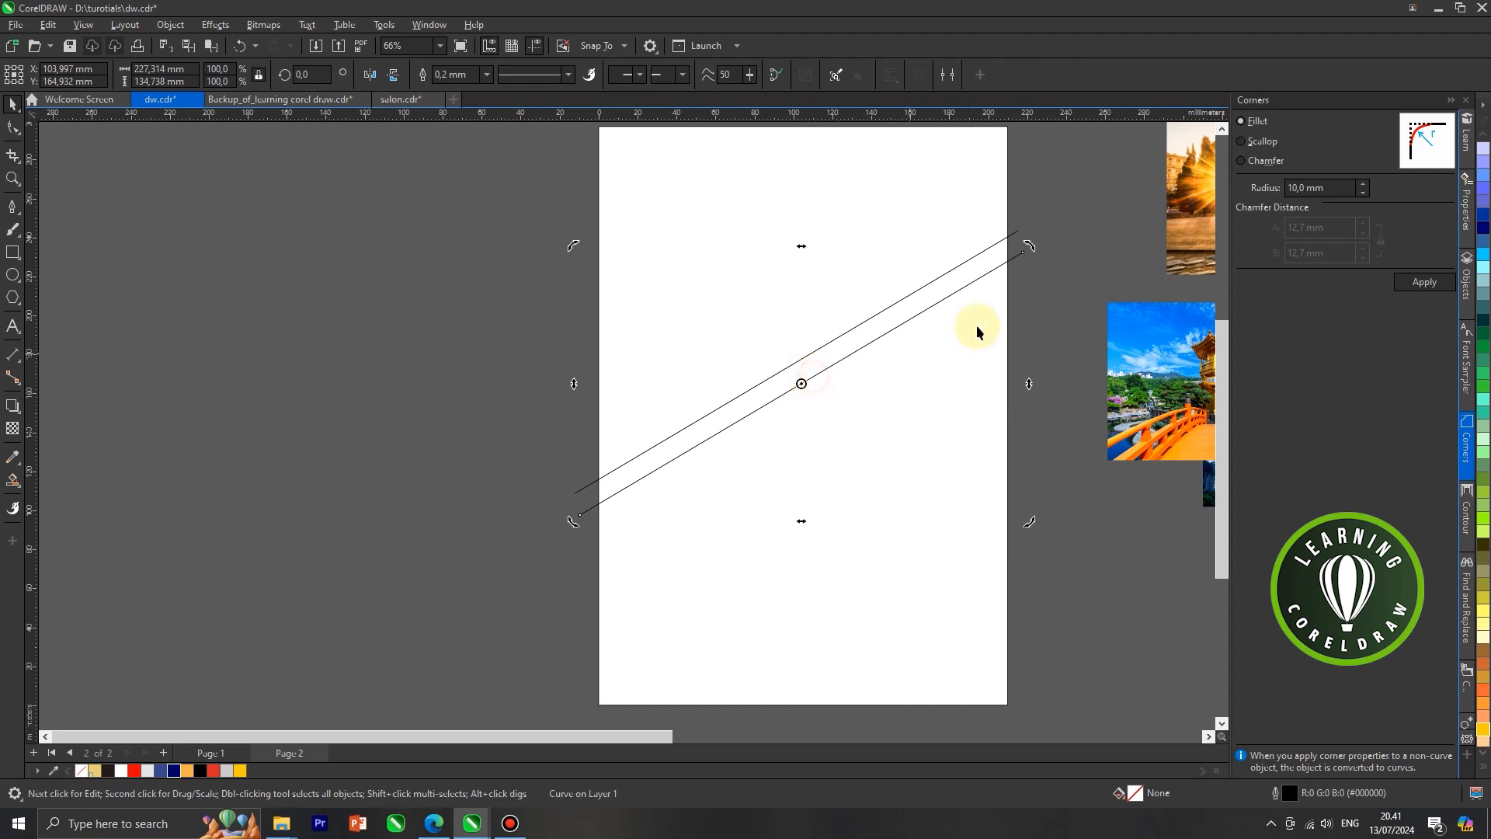
left_click_drag(1027, 245, 1018, 237)
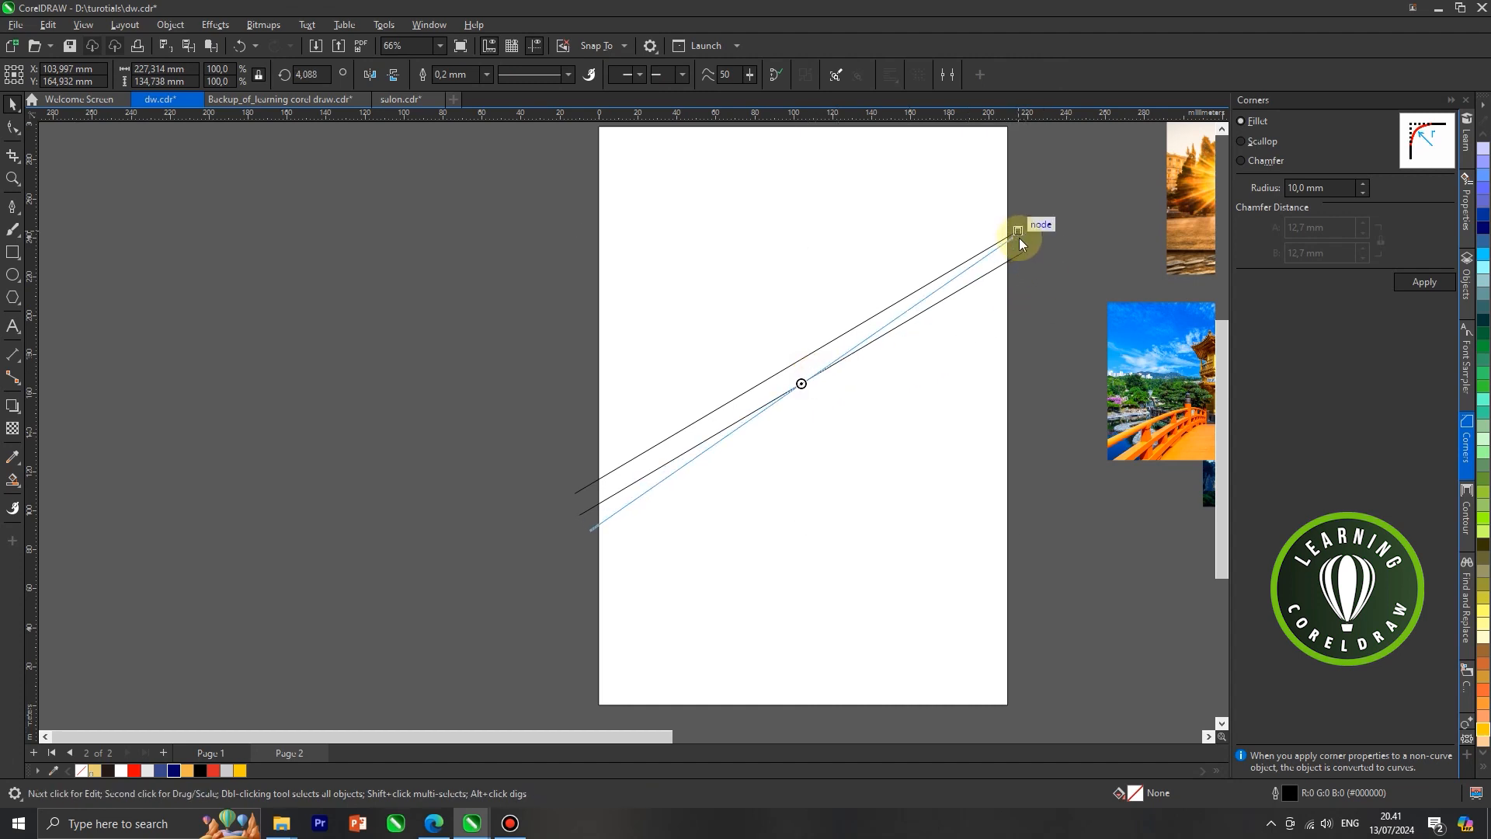
left_click(1090, 258)
scroll(758, 417, "up", 1)
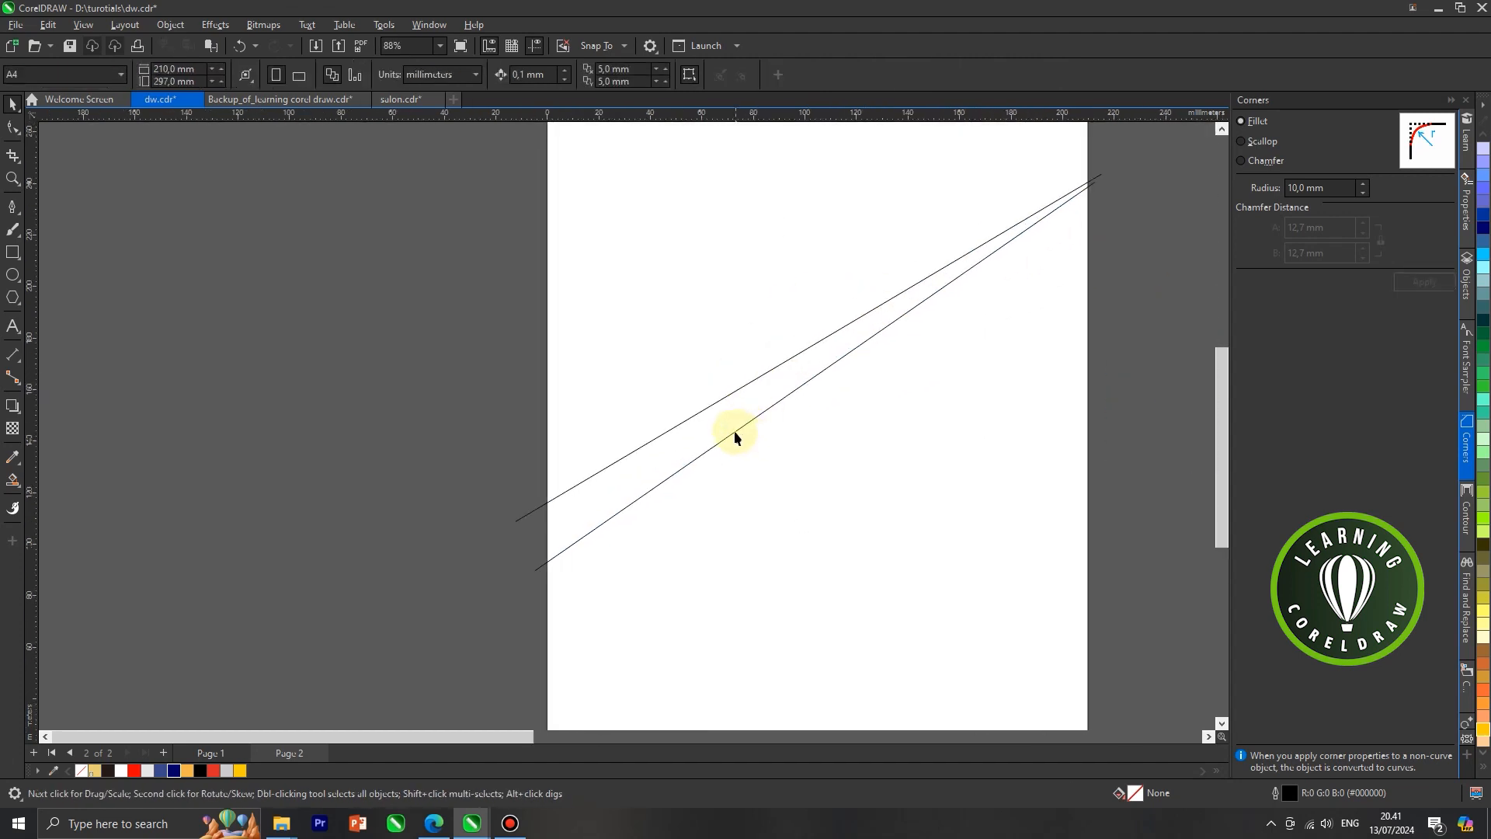
Nudge the rotated line slightly so both diagonals converge at the page's right edge.
left_click(735, 430)
left_click_drag(737, 430, 739, 432)
scroll(792, 402, "down", 1)
left_click(999, 402)
scroll(869, 356, "down", 1)
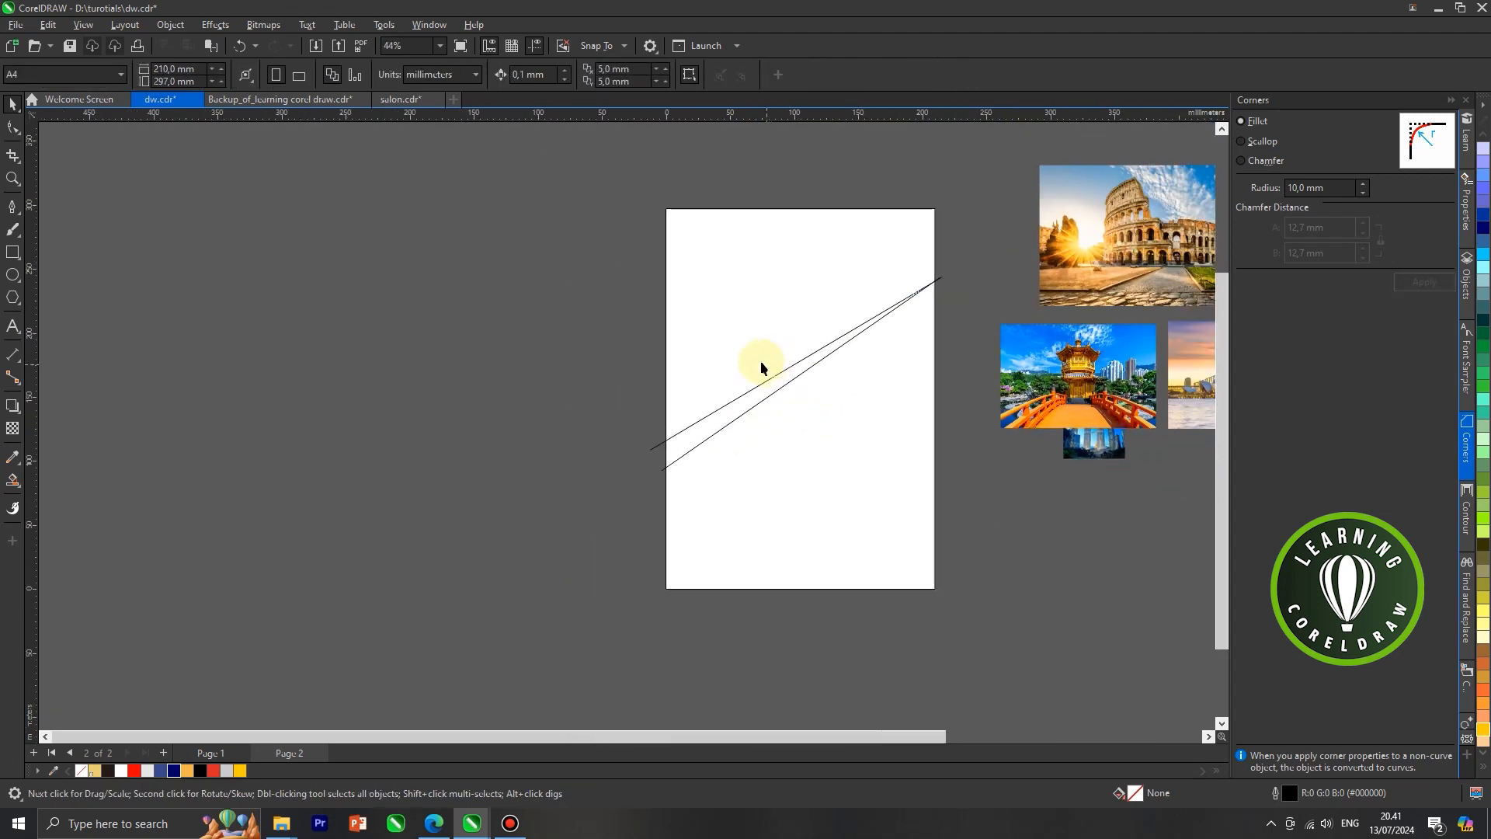
scroll(932, 260, "up", 1)
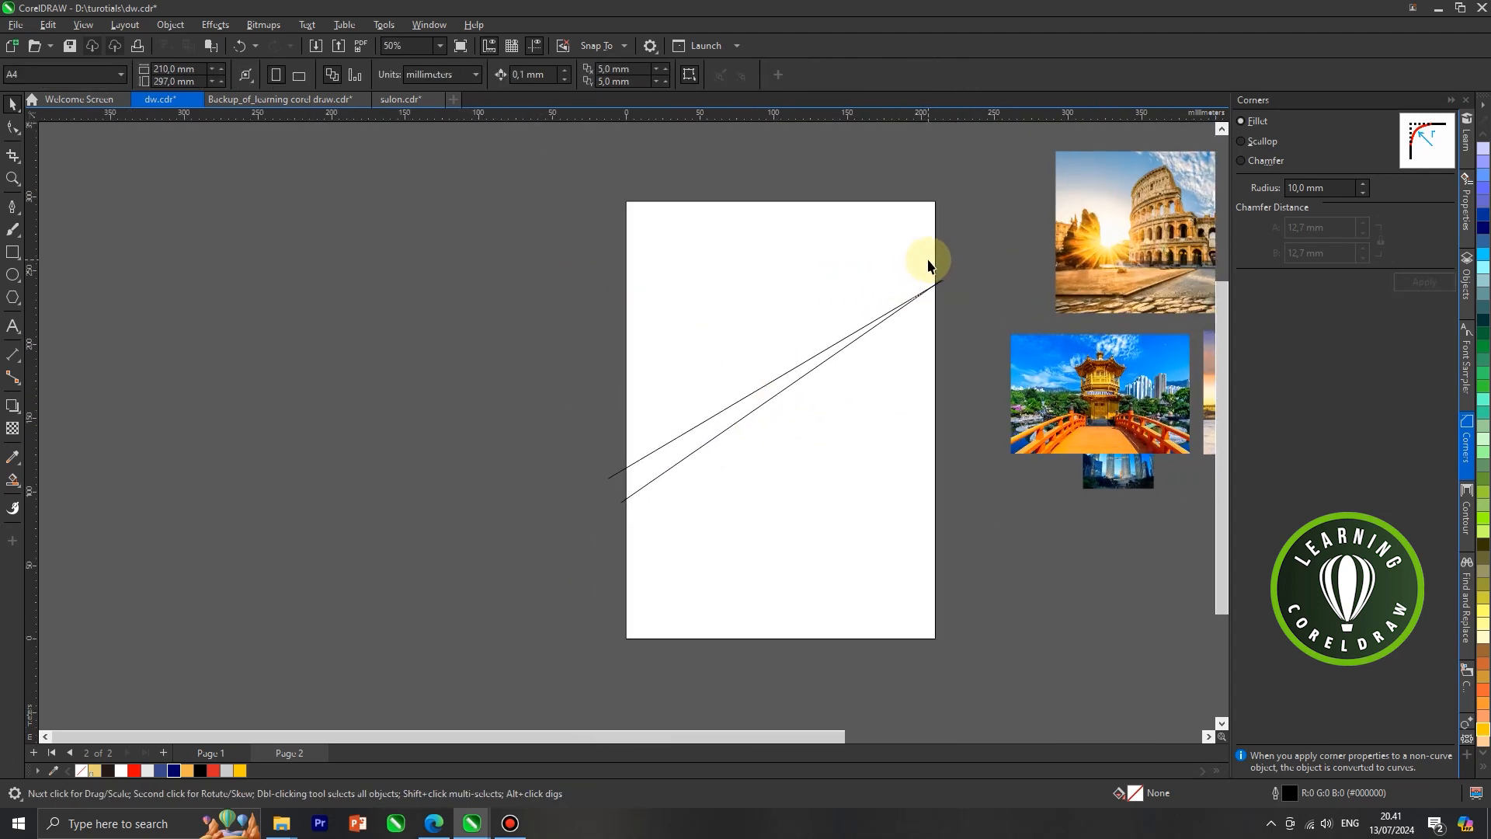
Use Smart Fill to create gold shapes in the area above the upper diagonal and the narrow wedge between both lines.
left_click(13, 481)
left_click(83, 495)
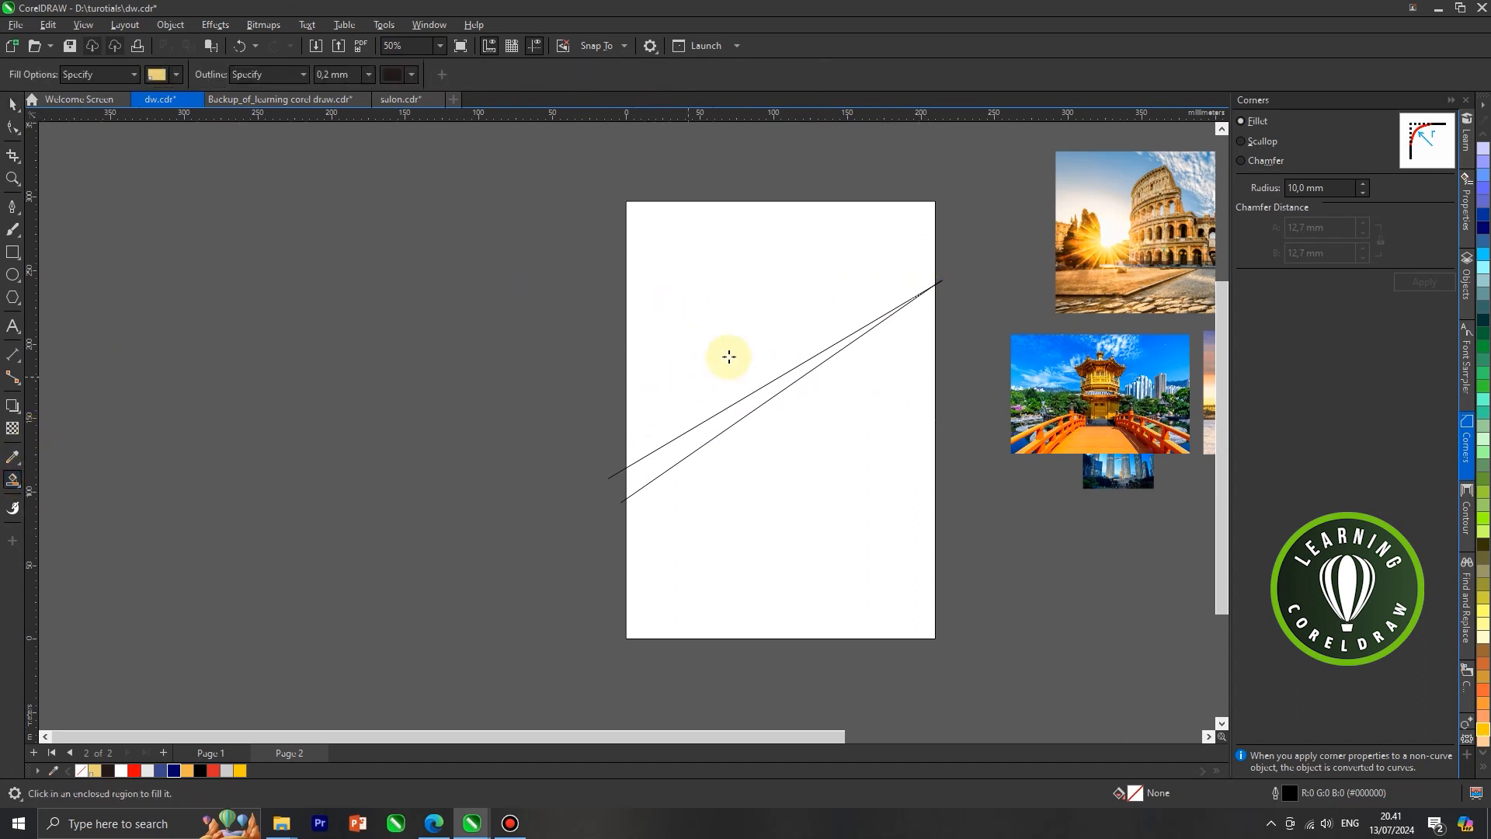
scroll(733, 303, "up", 1)
left_click(759, 389)
scroll(715, 430, "up", 1)
left_click(715, 430)
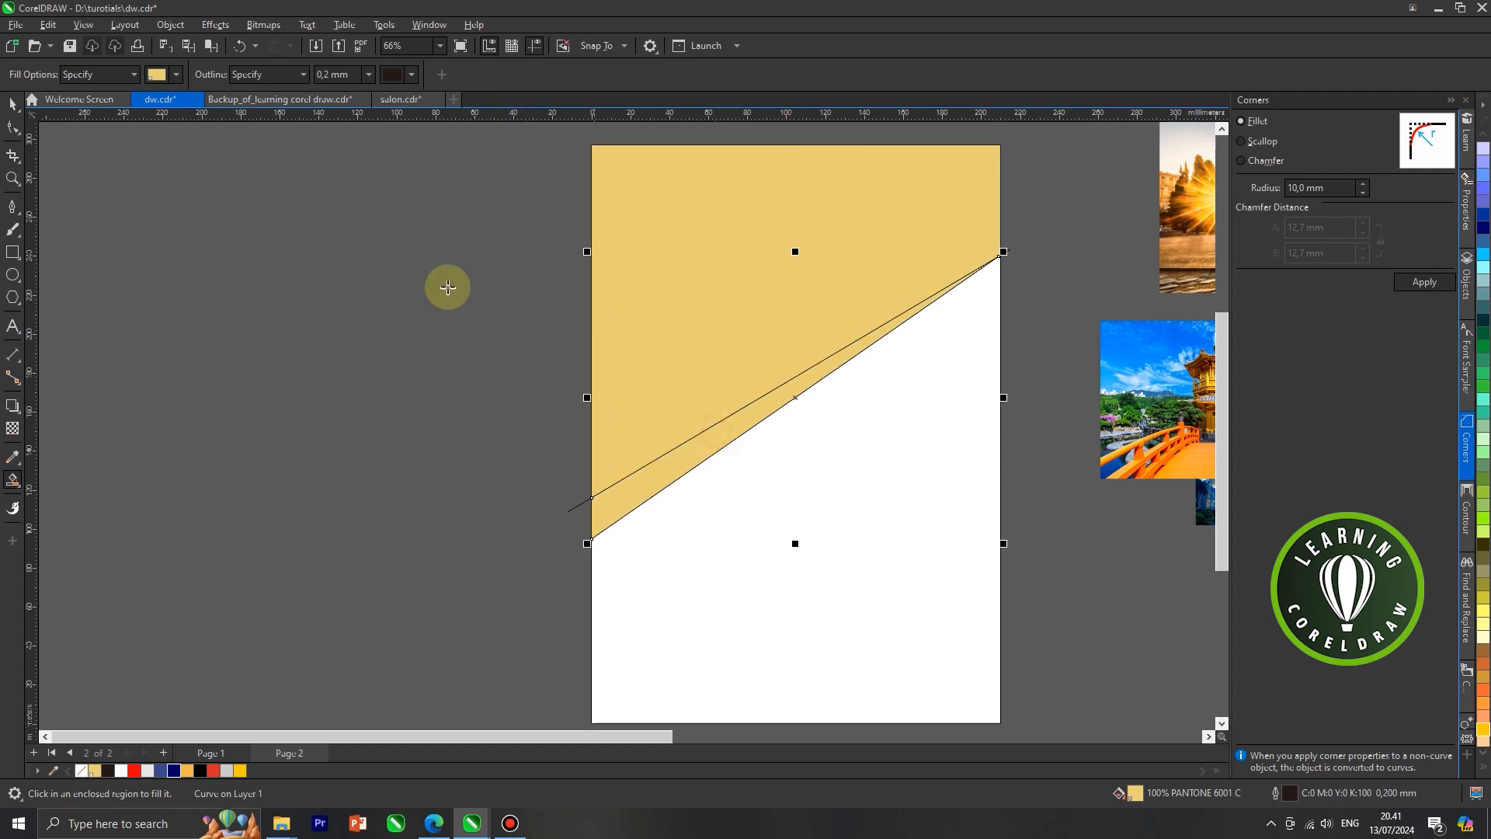
Delete the two diagonal construction lines, keeping only the filled shapes.
left_click(14, 103)
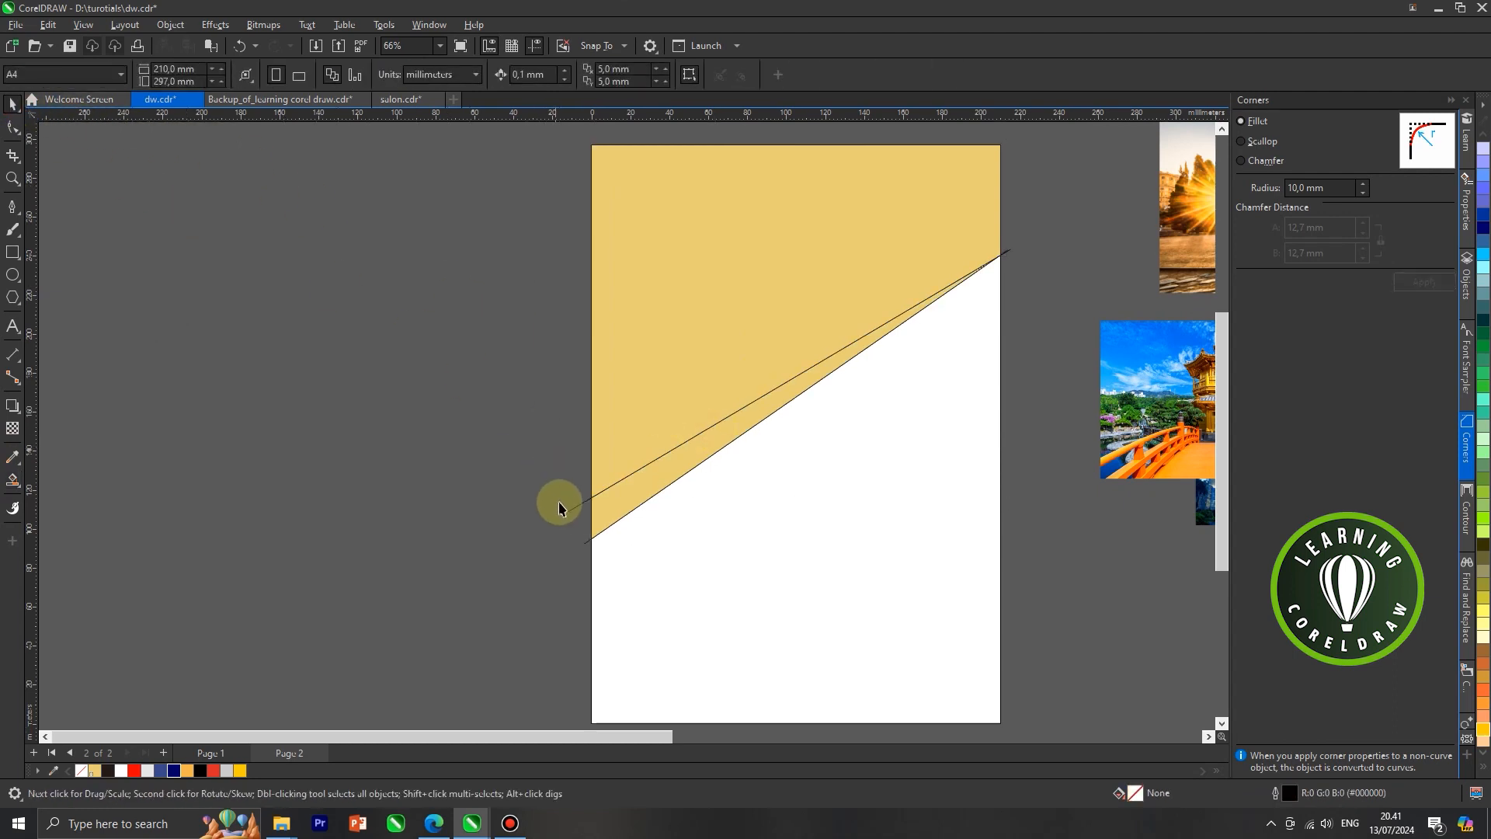
left_click(571, 518)
key("Delete")
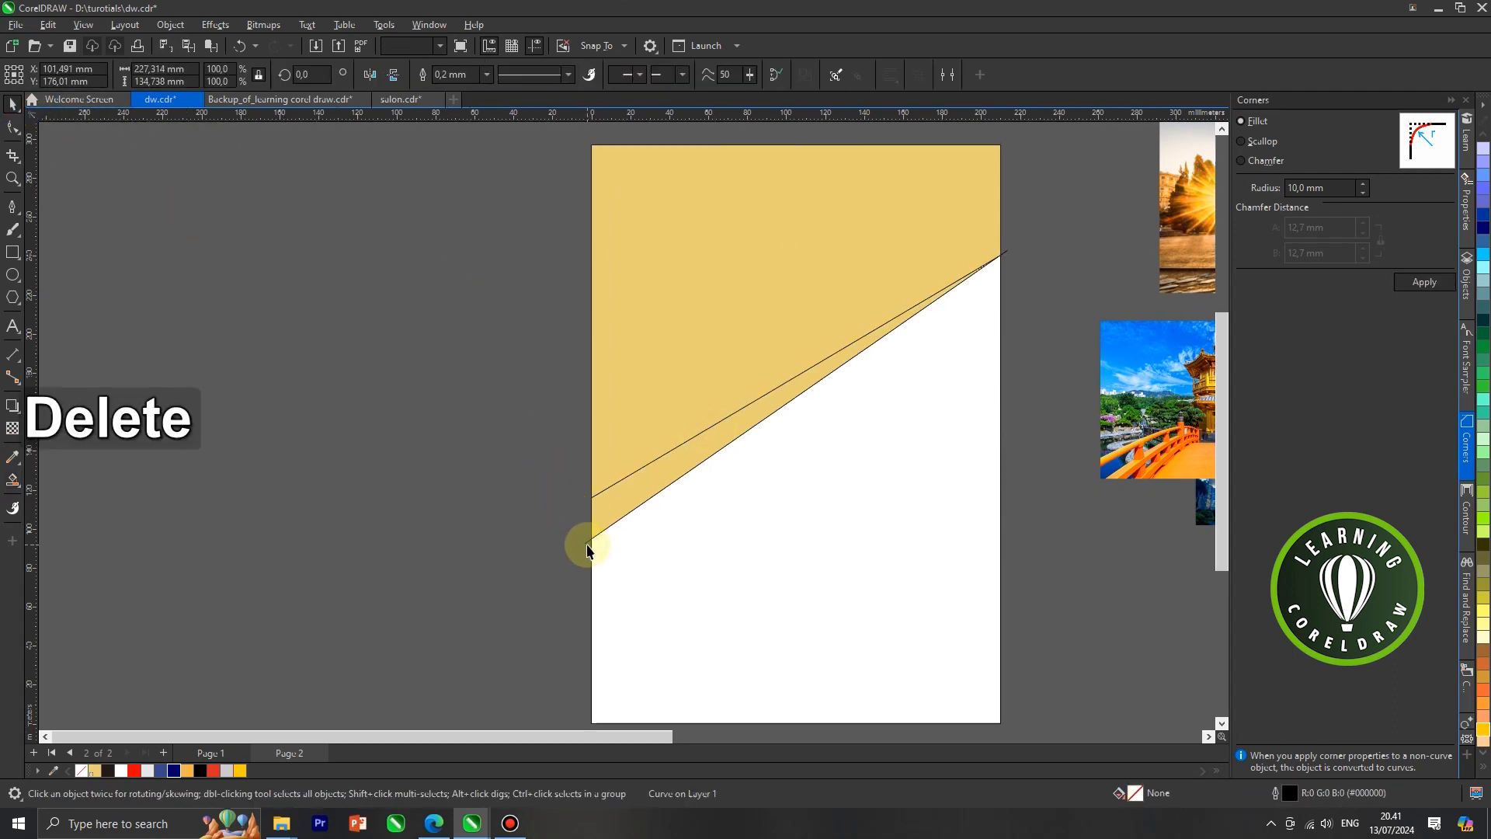
left_click(585, 545)
key("Delete")
scroll(823, 340, "down", 2)
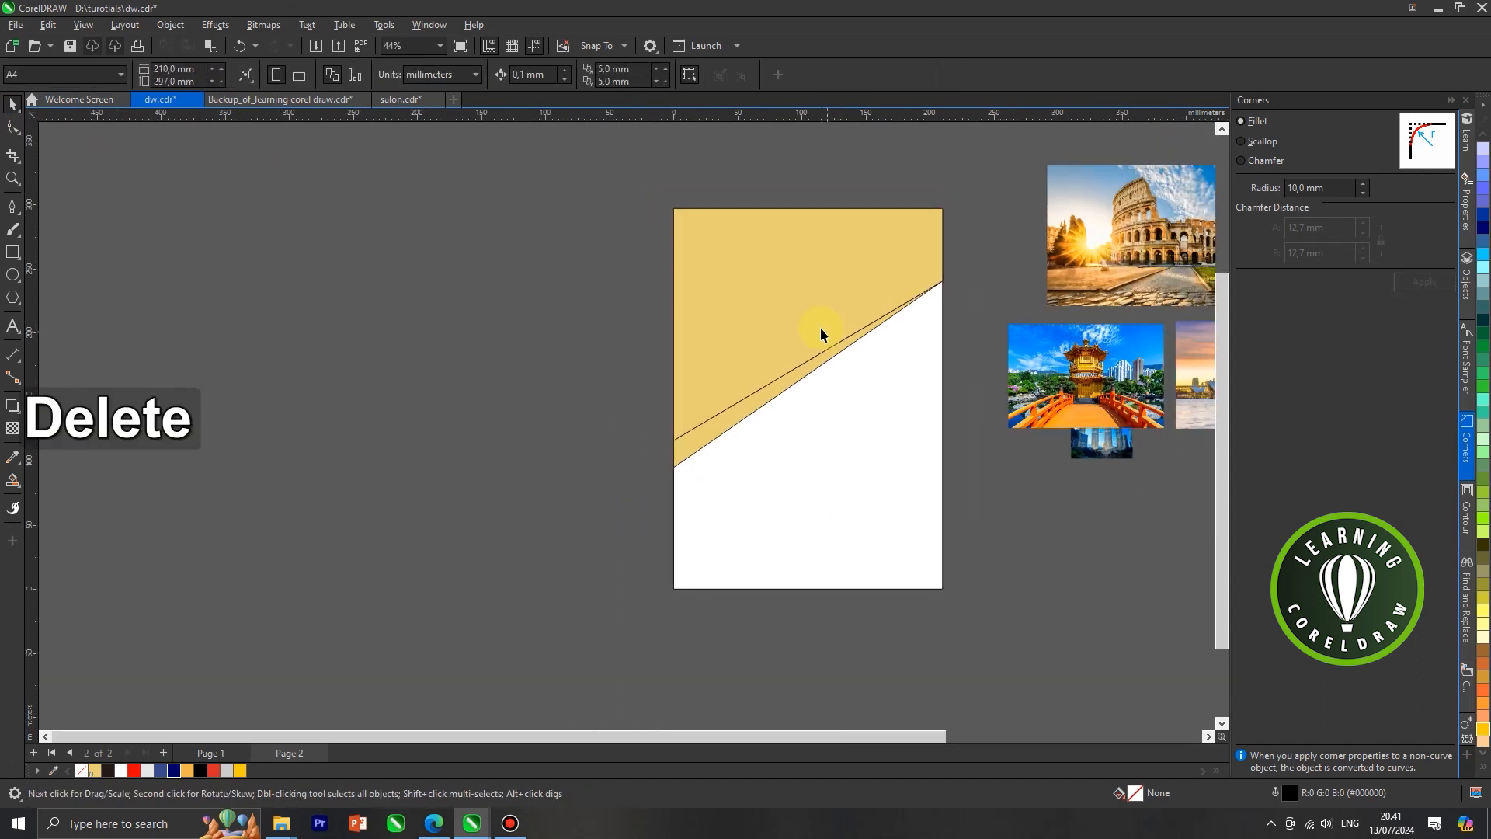
Draw a 6-sided polygon about 78 by 90 mm across the page's left edge.
scroll(905, 306, "up", 1)
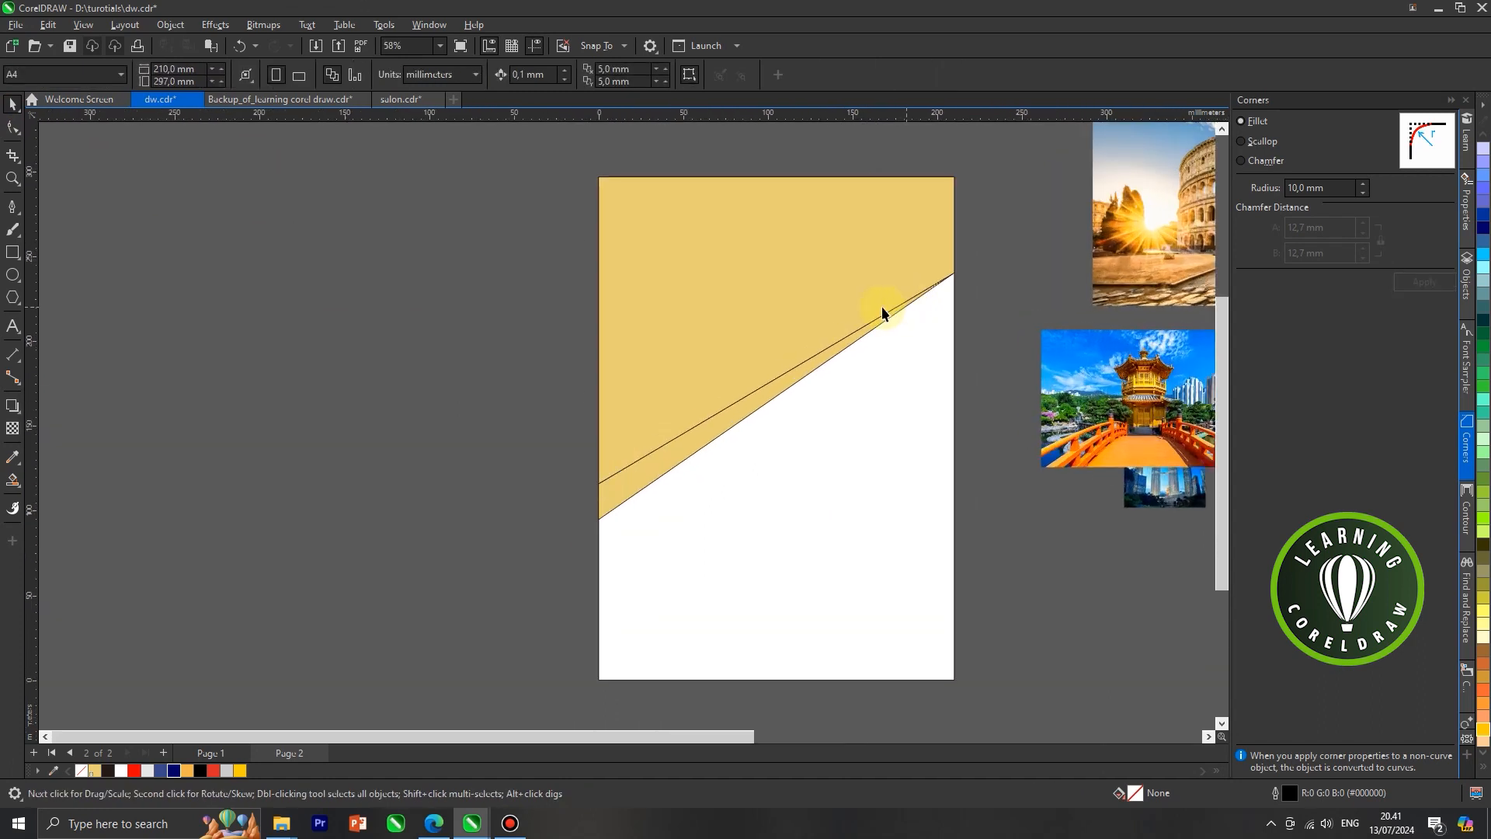
left_click(14, 298)
left_click(99, 297)
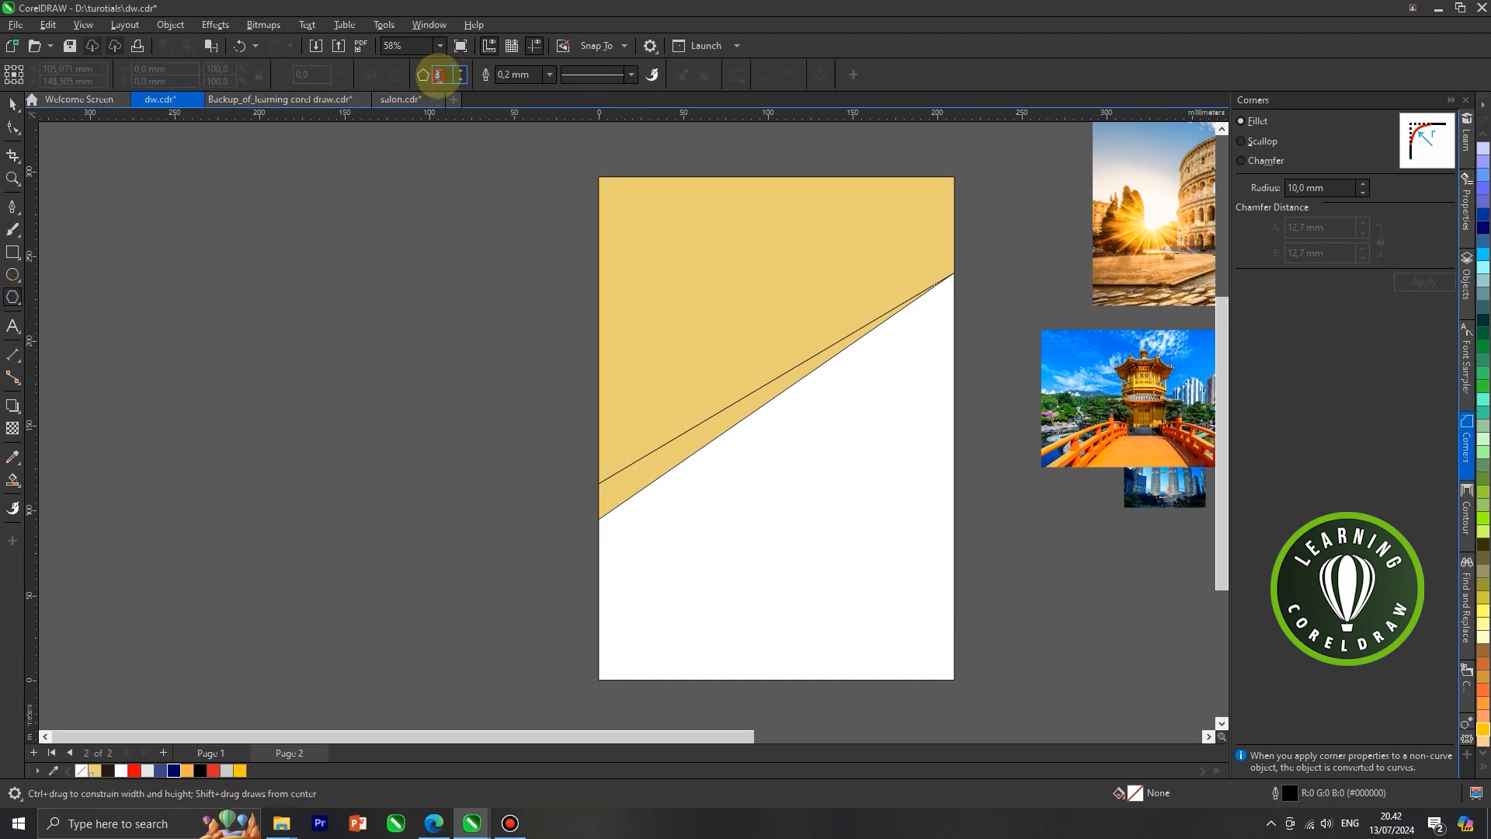
type("6")
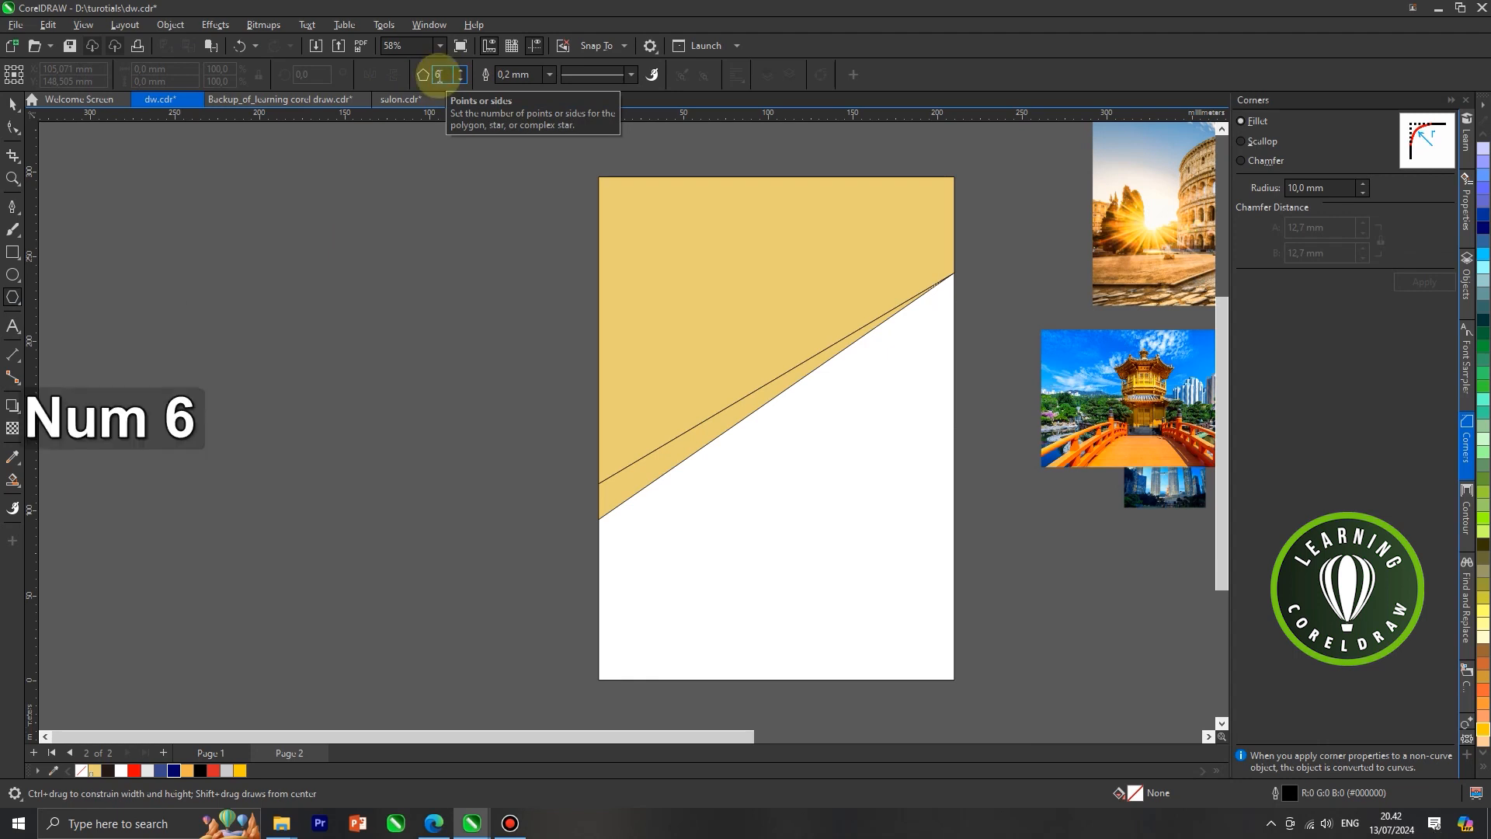
key("Return")
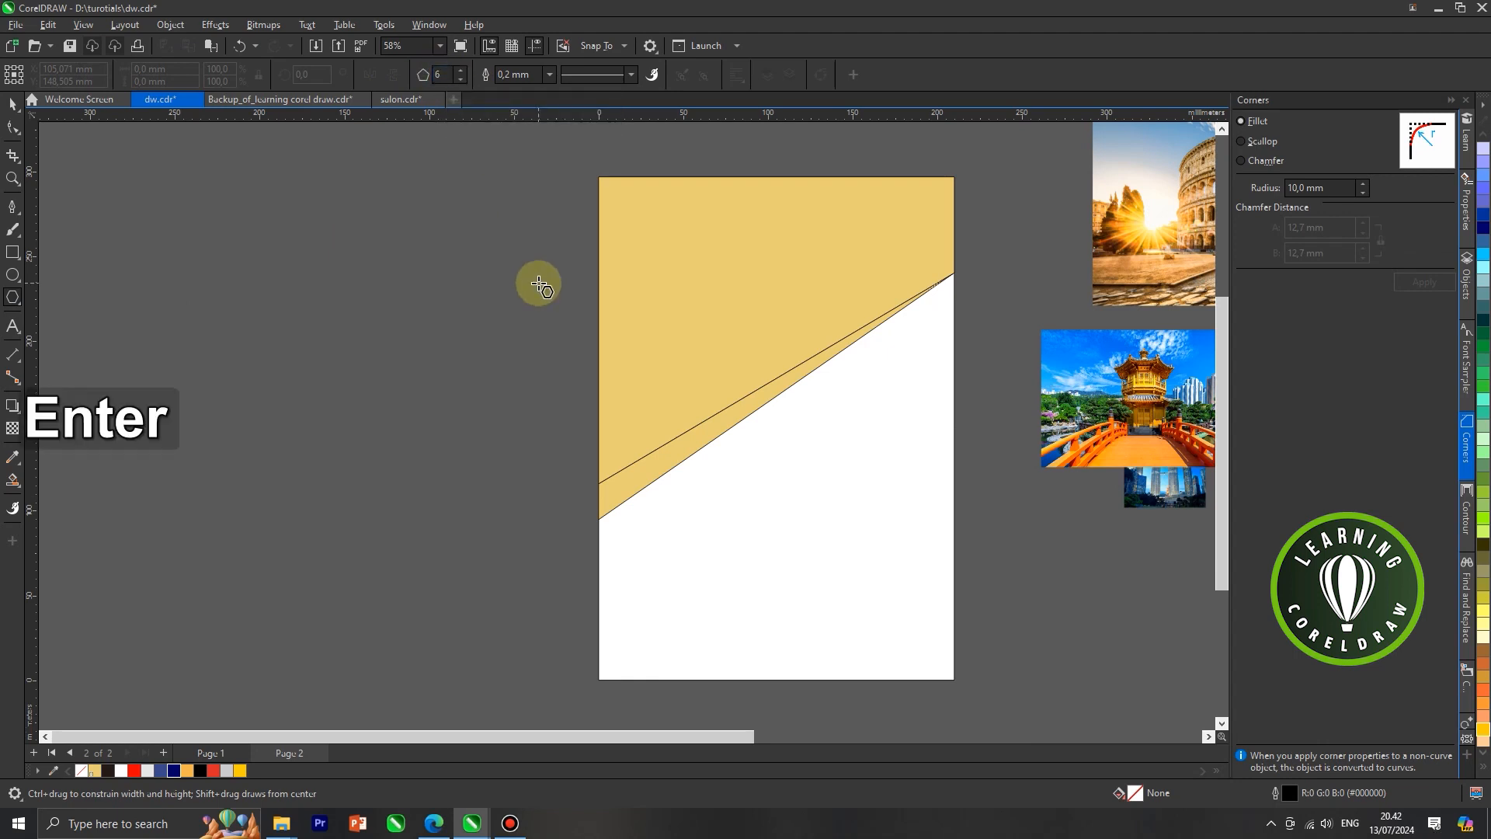
left_click_drag(506, 348, 656, 476)
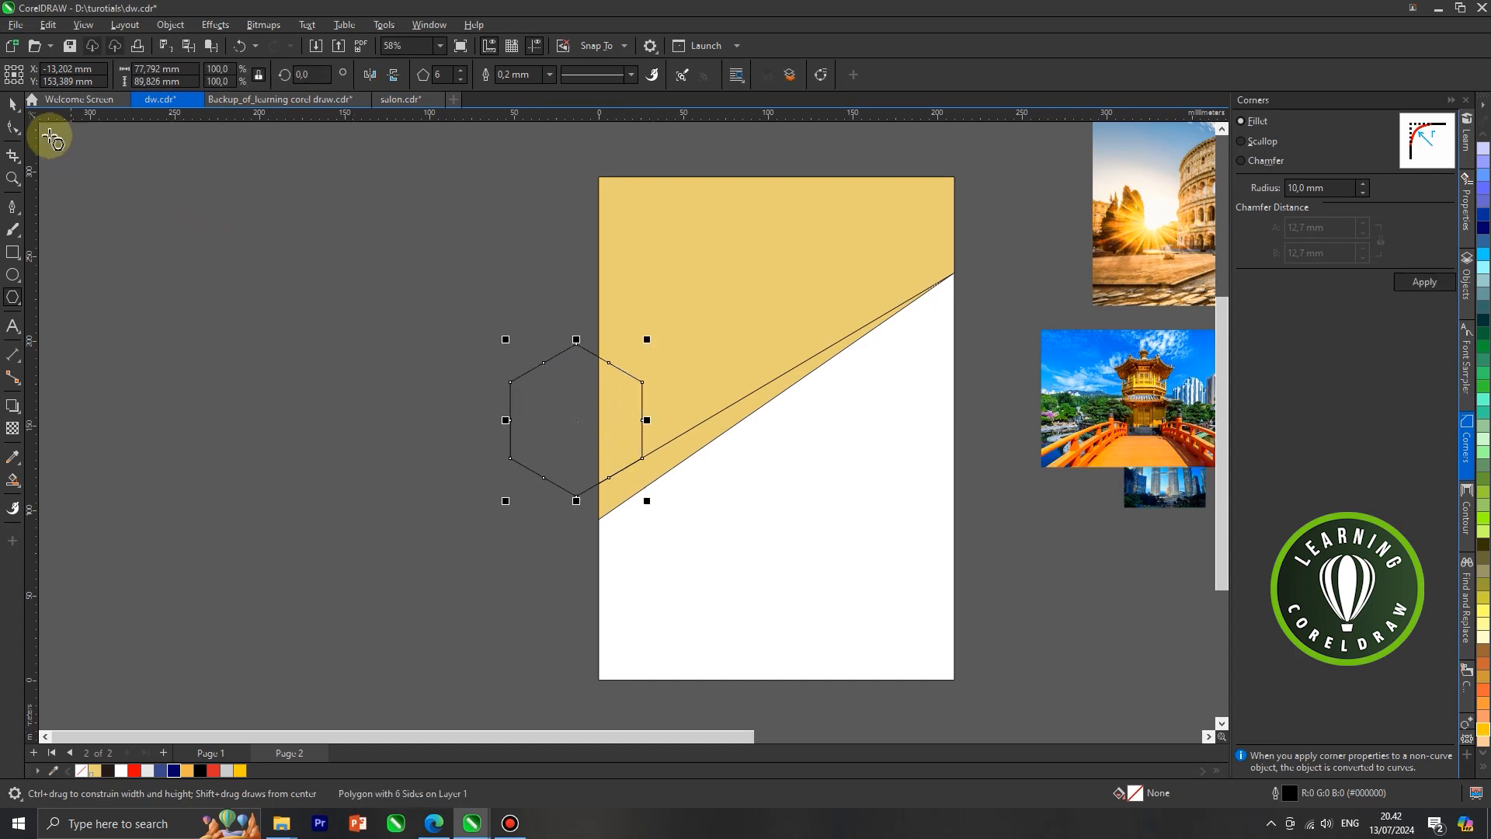
Move the hexagon onto the diagonal edge near the page's right side and enlarge it to about 89 by 103 mm.
left_click(15, 108)
left_click_drag(532, 399, 812, 358)
scroll(384, 347, "up", 1)
scroll(430, 357, "down", 1)
scroll(856, 382, "up", 1)
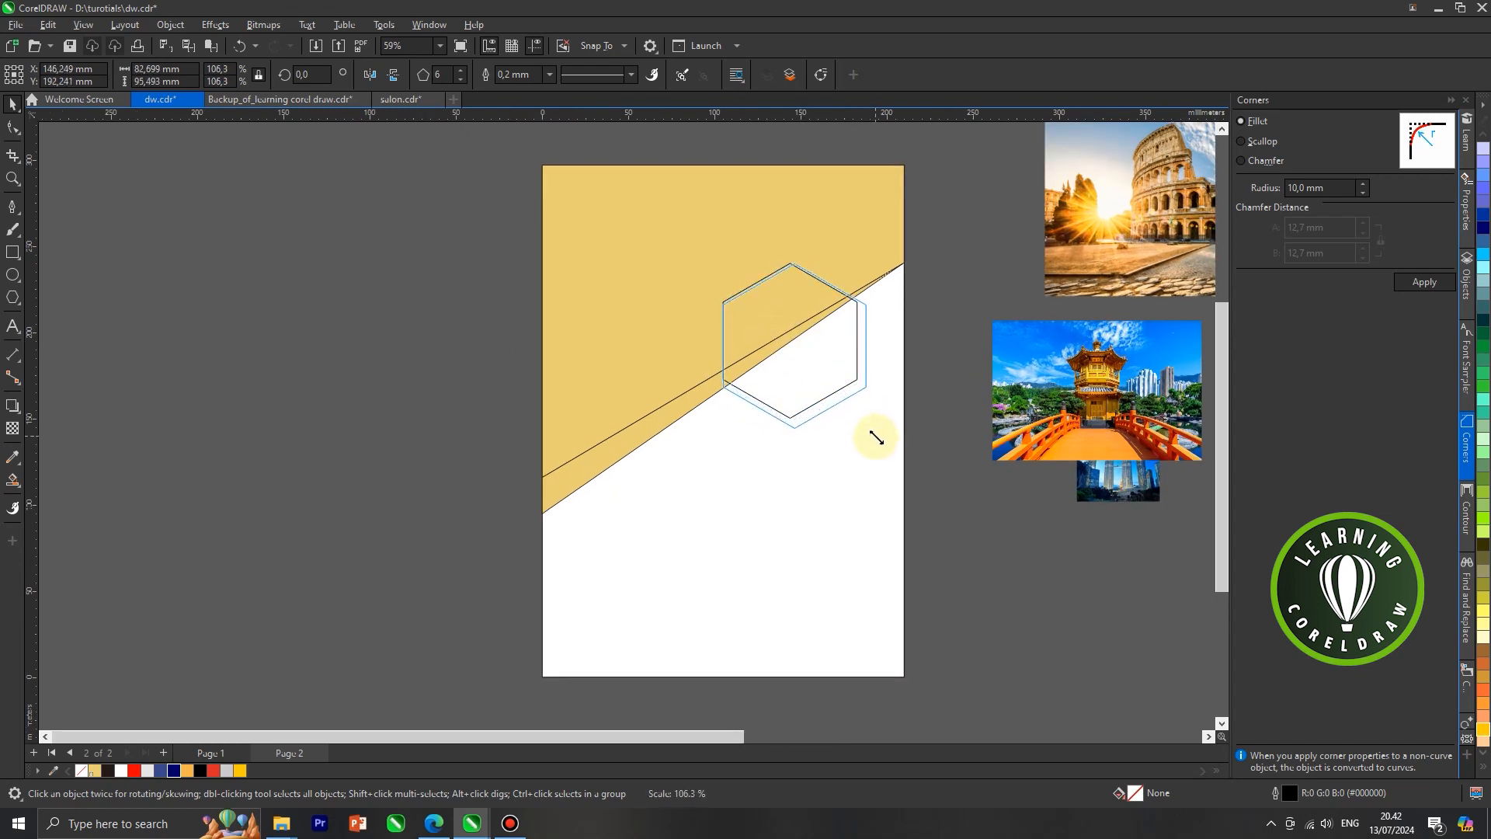
left_click_drag(886, 448, 881, 445)
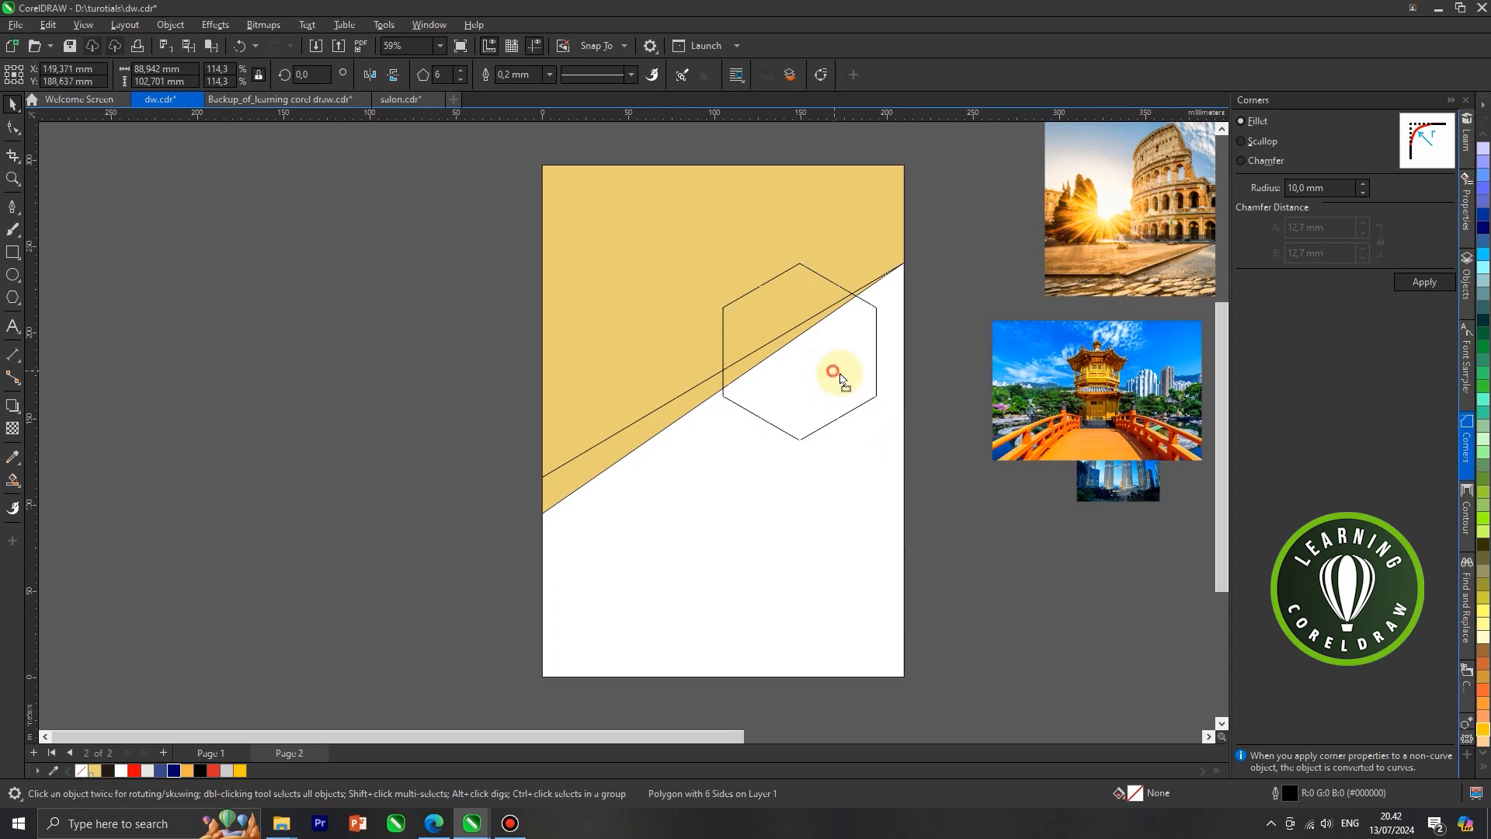
left_click_drag(847, 379, 847, 379)
scroll(837, 344, "down", 1)
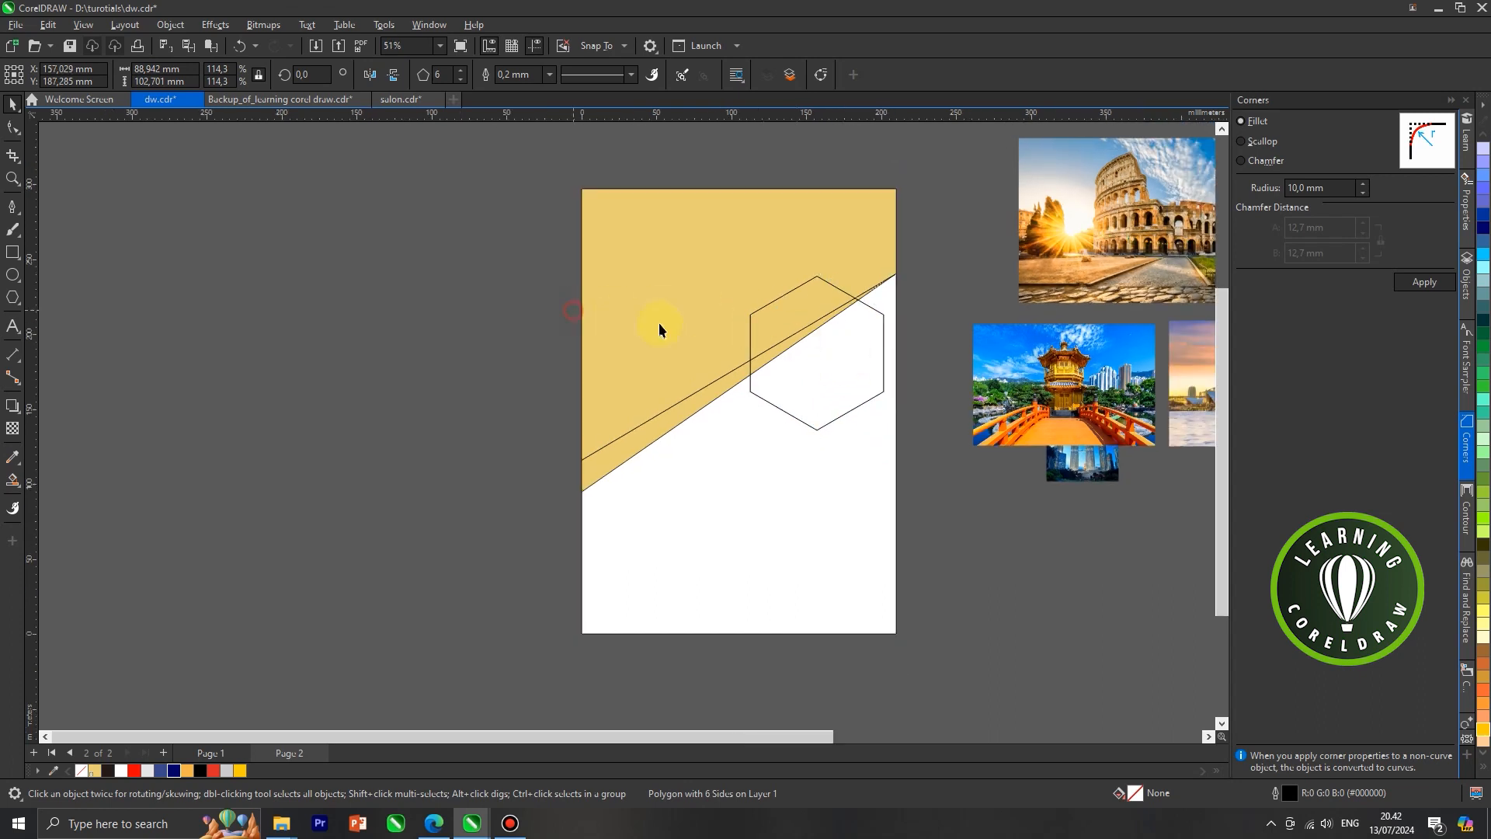
Fill the hexagon with white.
left_click(772, 301)
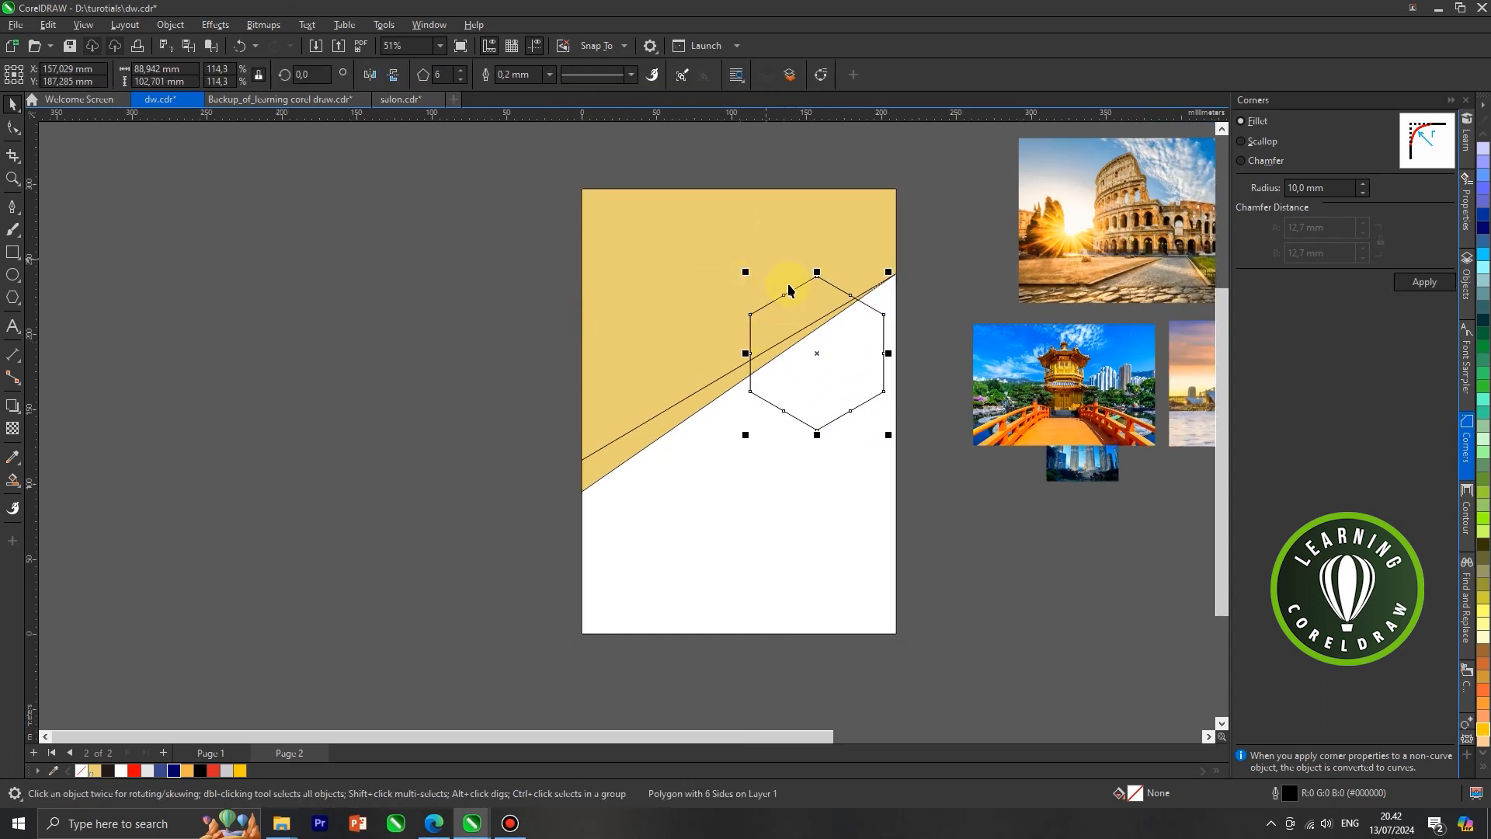
scroll(804, 297, "up", 2)
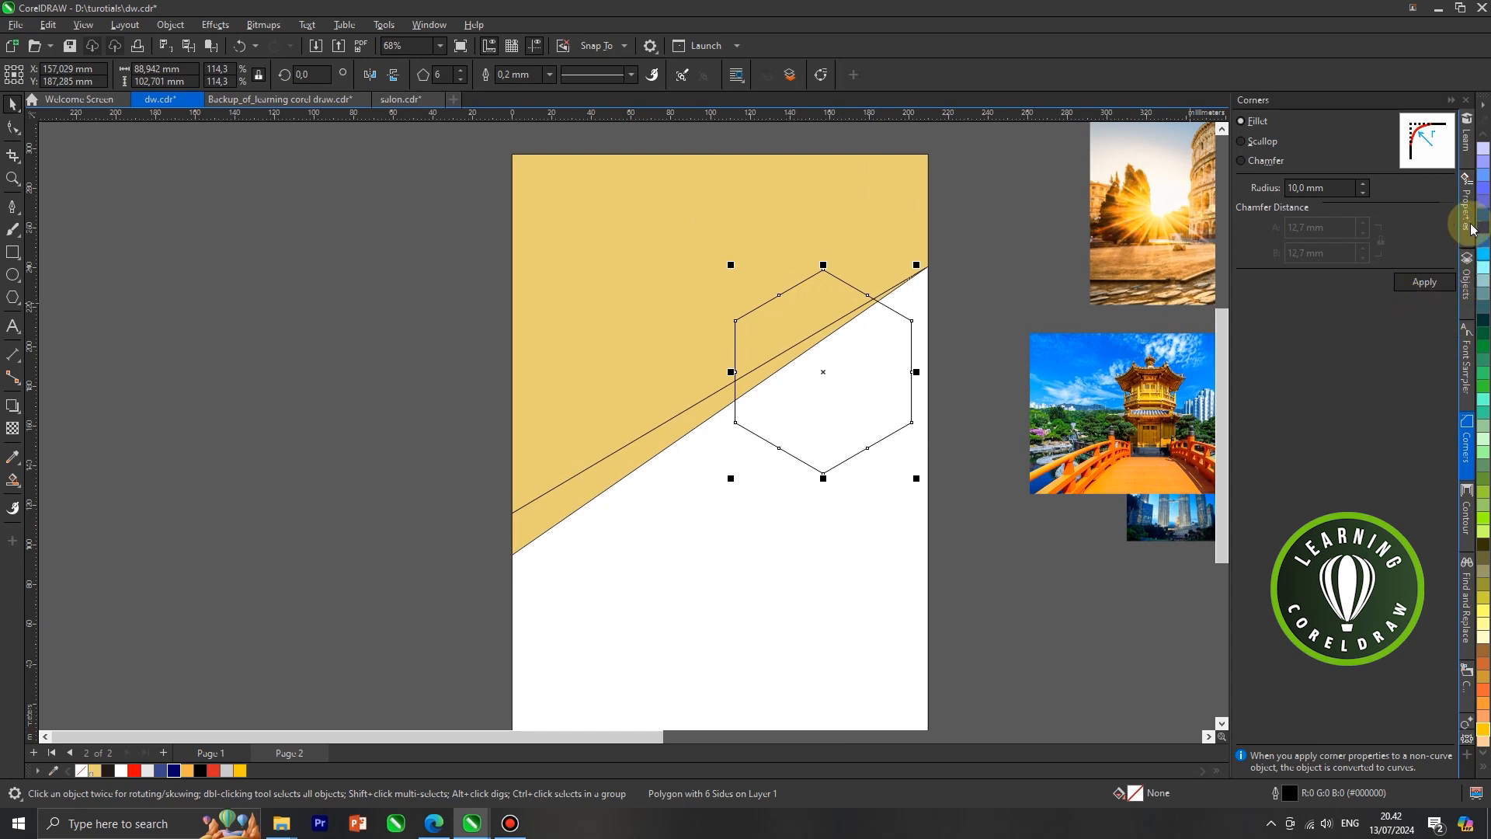
left_click(121, 769)
left_click(189, 598)
left_click(807, 427)
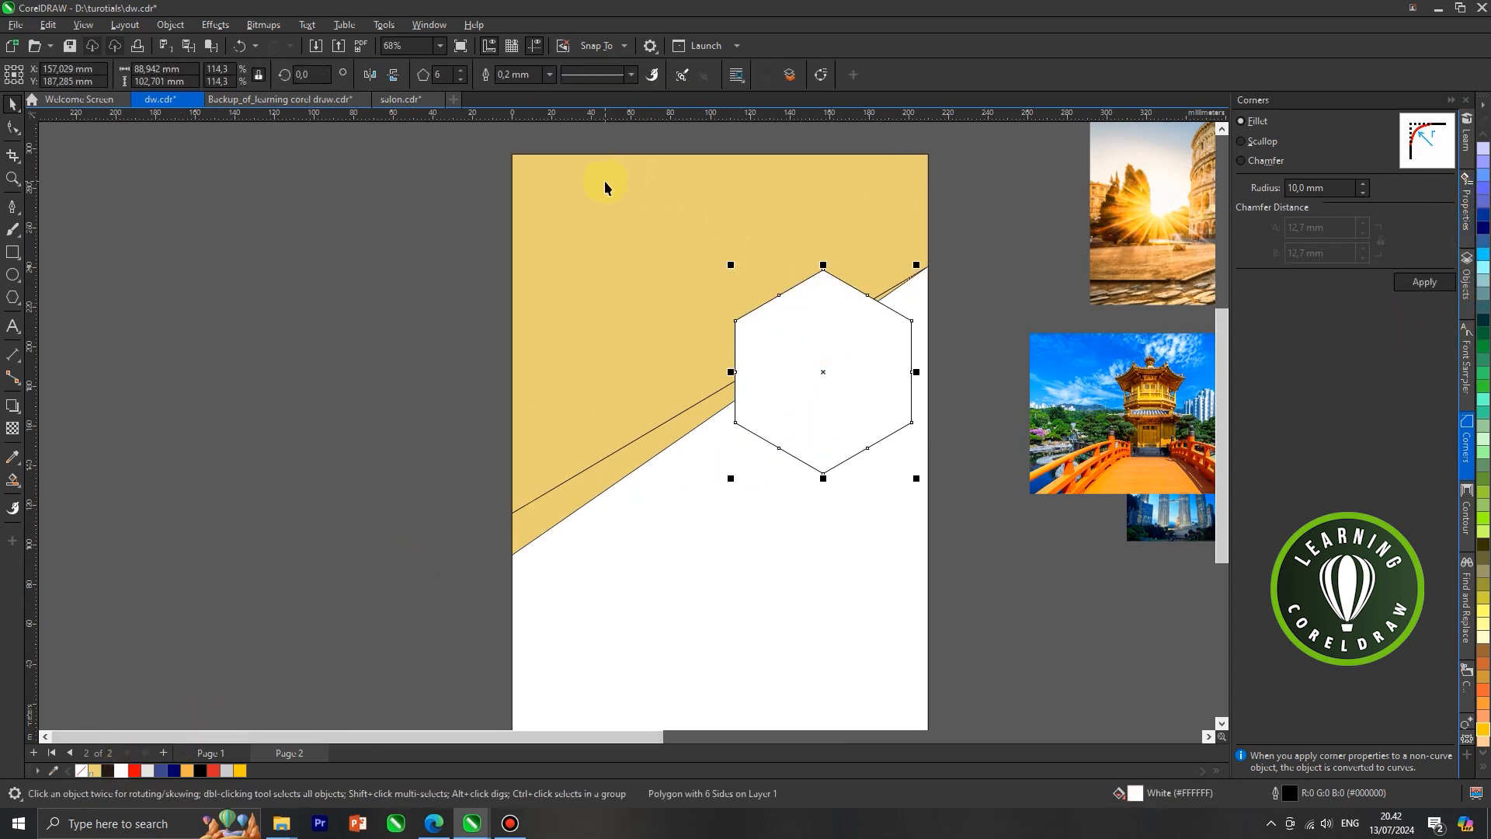
left_click(427, 26)
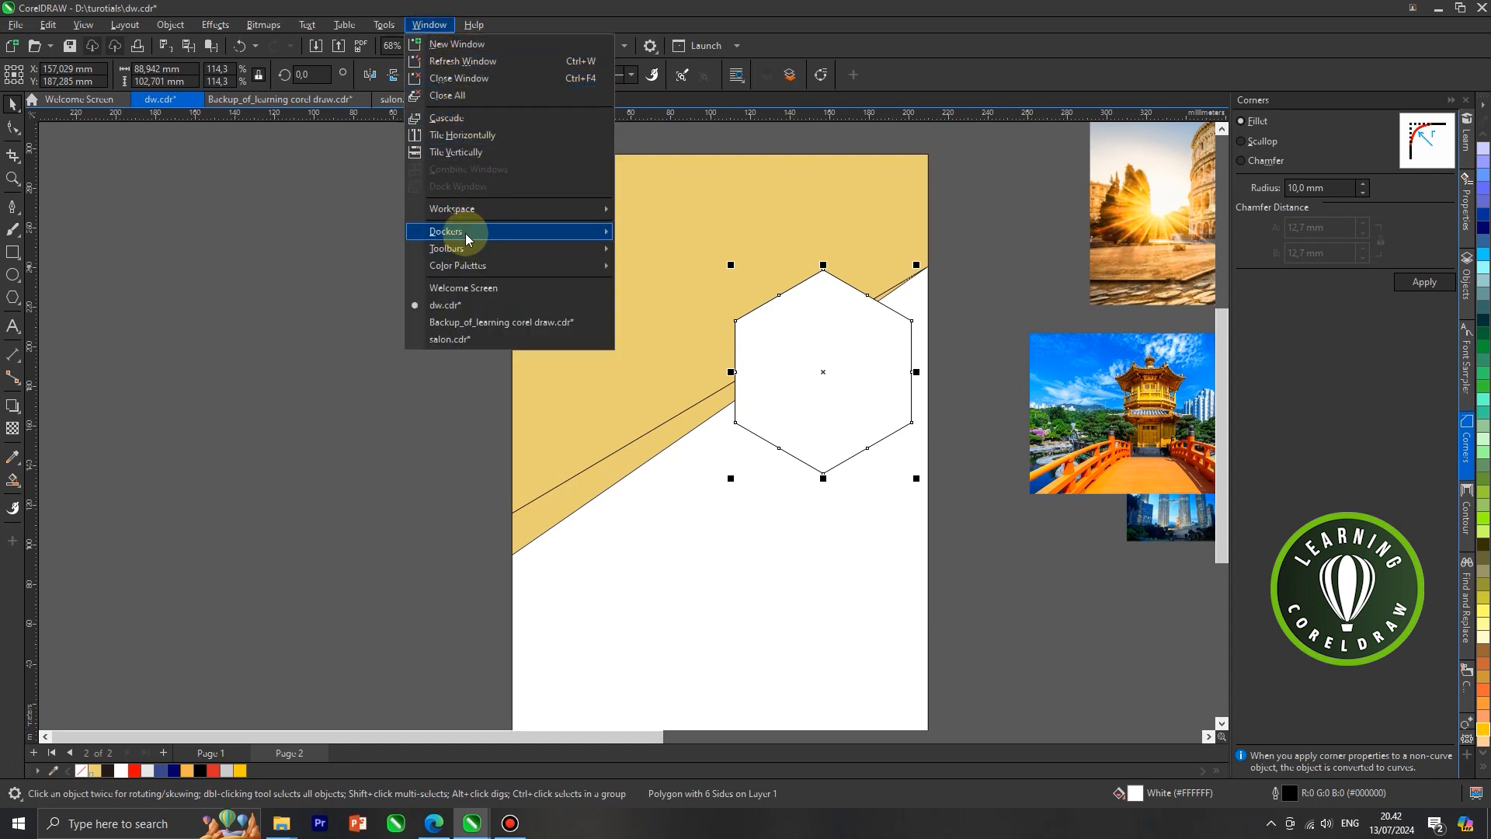
mouse_move(467, 232)
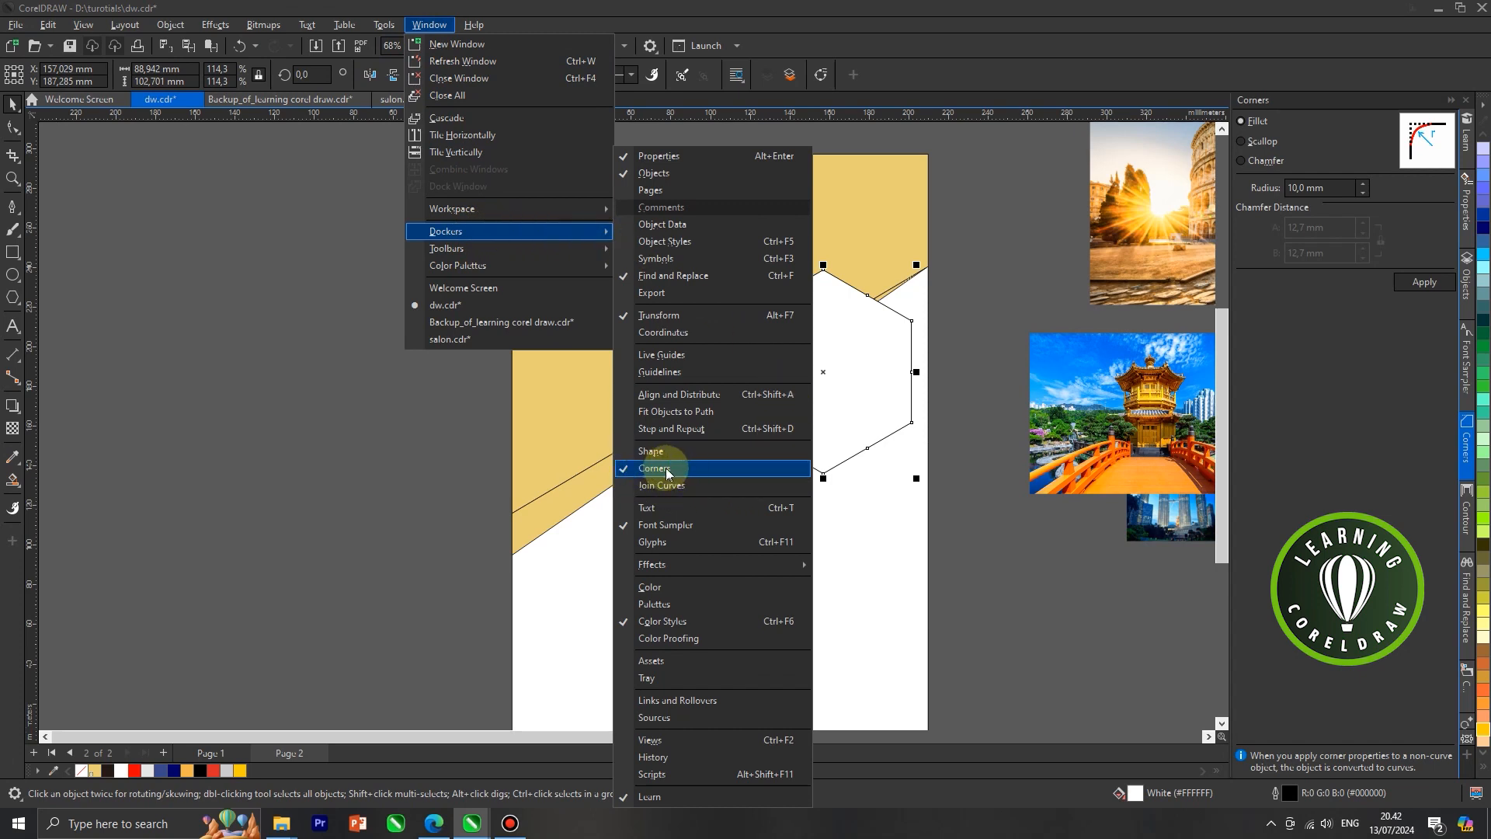
left_click(458, 459)
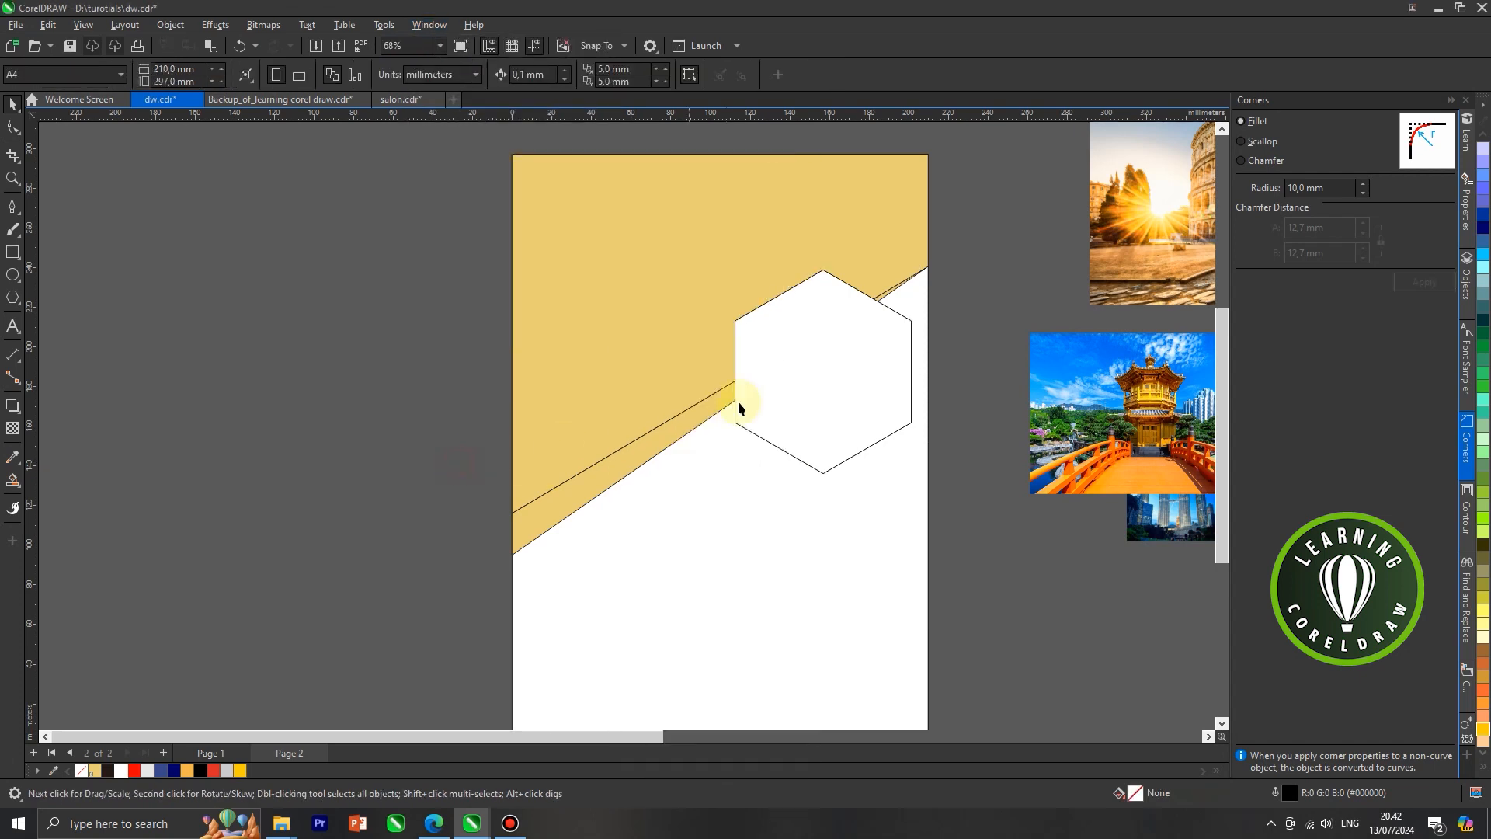
left_click(1468, 458)
left_click(1467, 455)
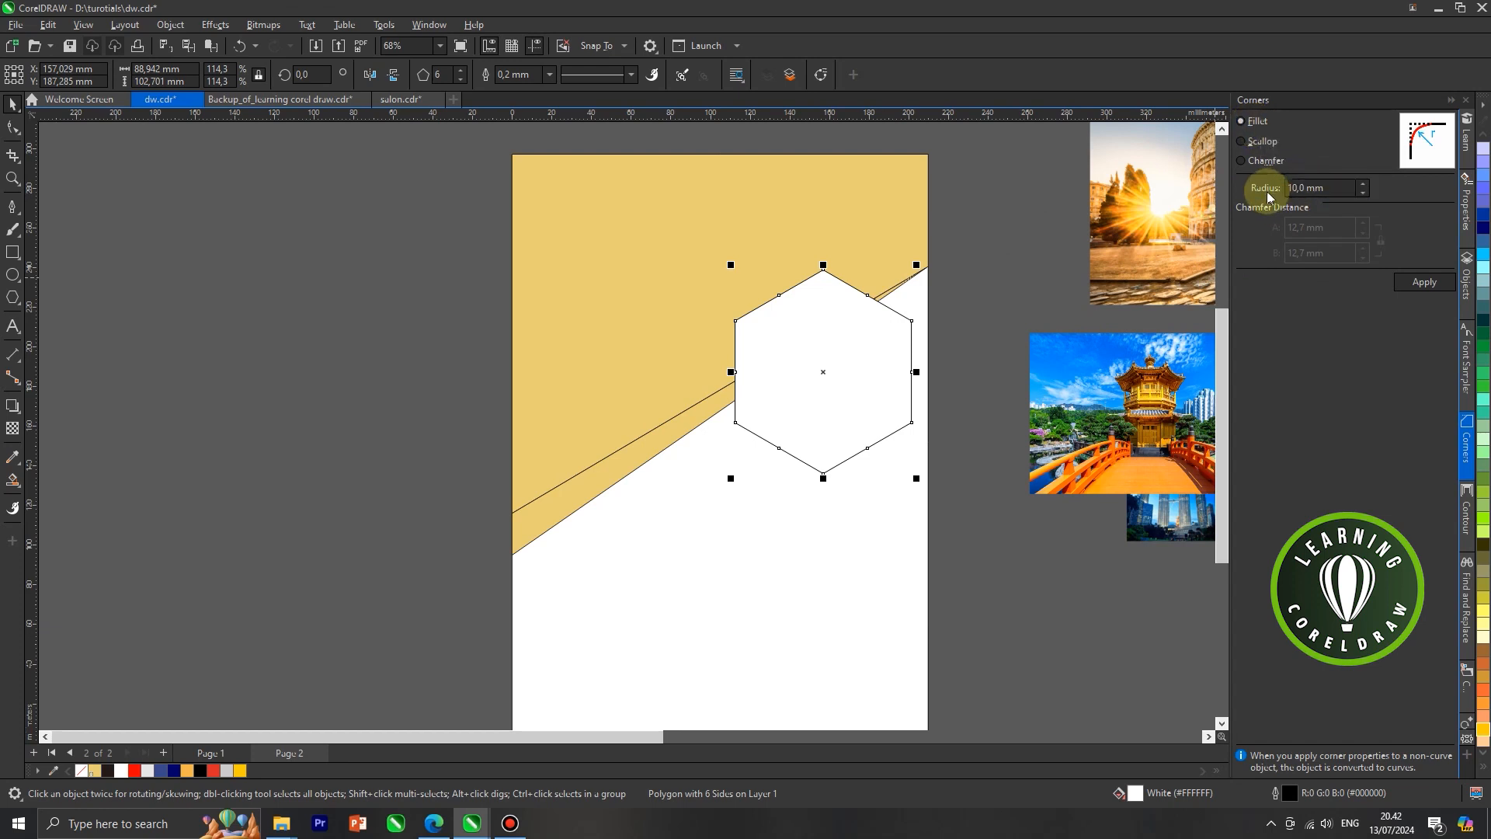
Round all corners of the white hexagon with a 10 mm fillet.
left_click(1421, 284)
scroll(886, 338, "up", 1)
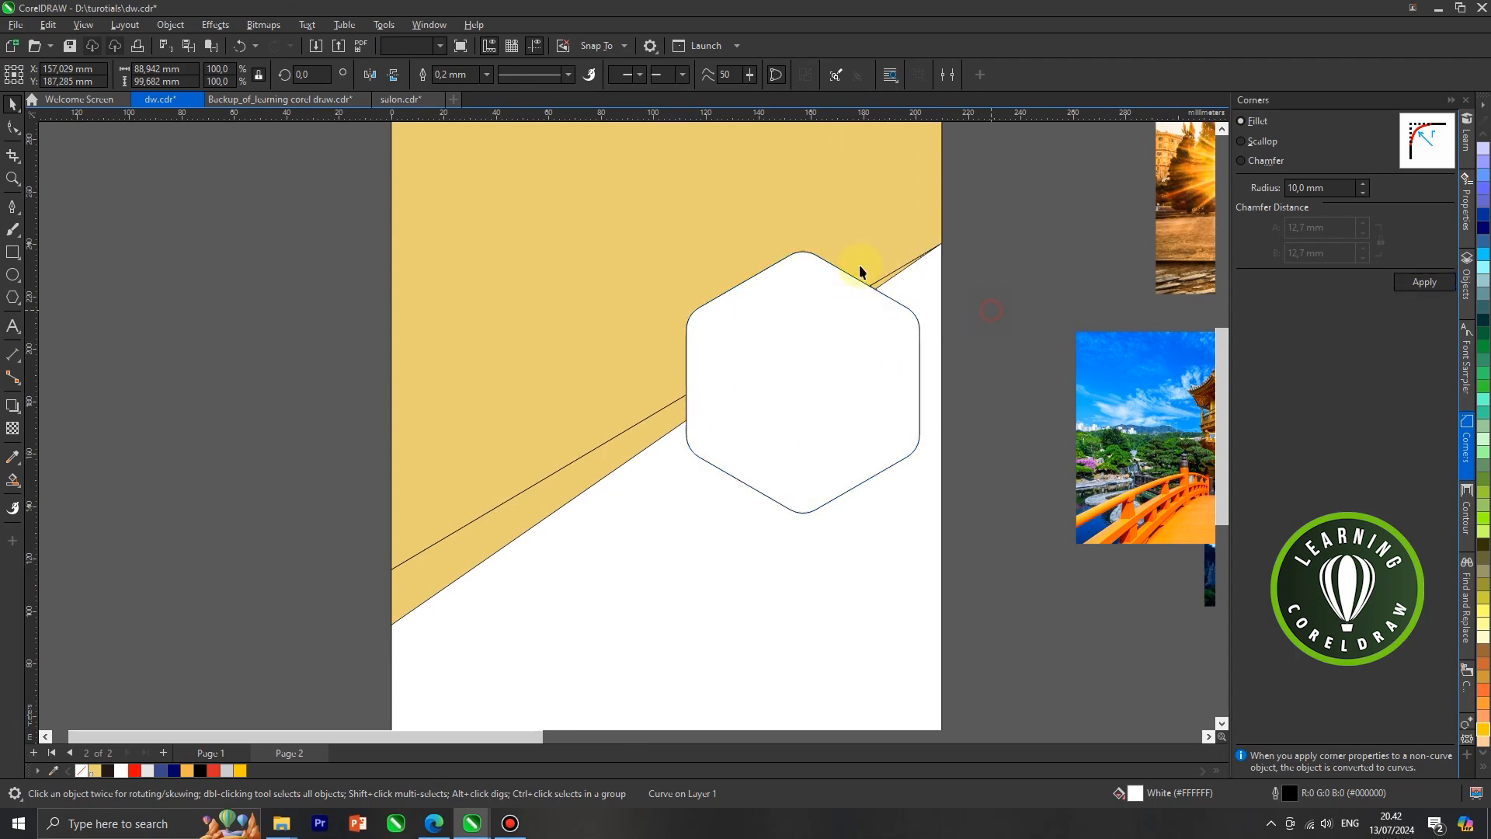
key("Escape")
scroll(800, 264, "up", 2)
scroll(845, 253, "down", 3)
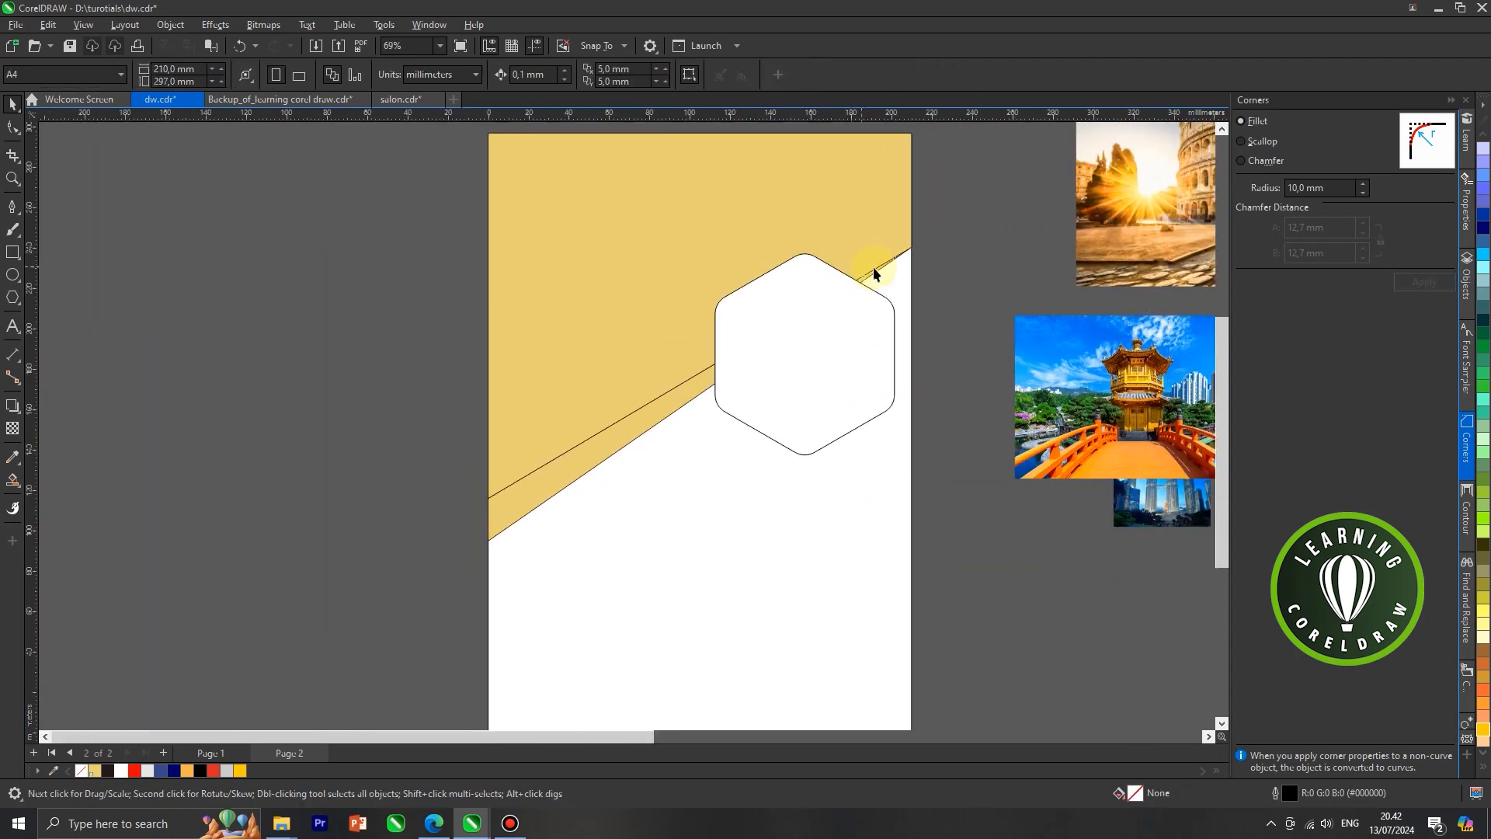
Add a one-step outward contour with an offset of about 3.5 mm around the rounded hexagon.
left_click(798, 339)
scroll(798, 335, "down", 1)
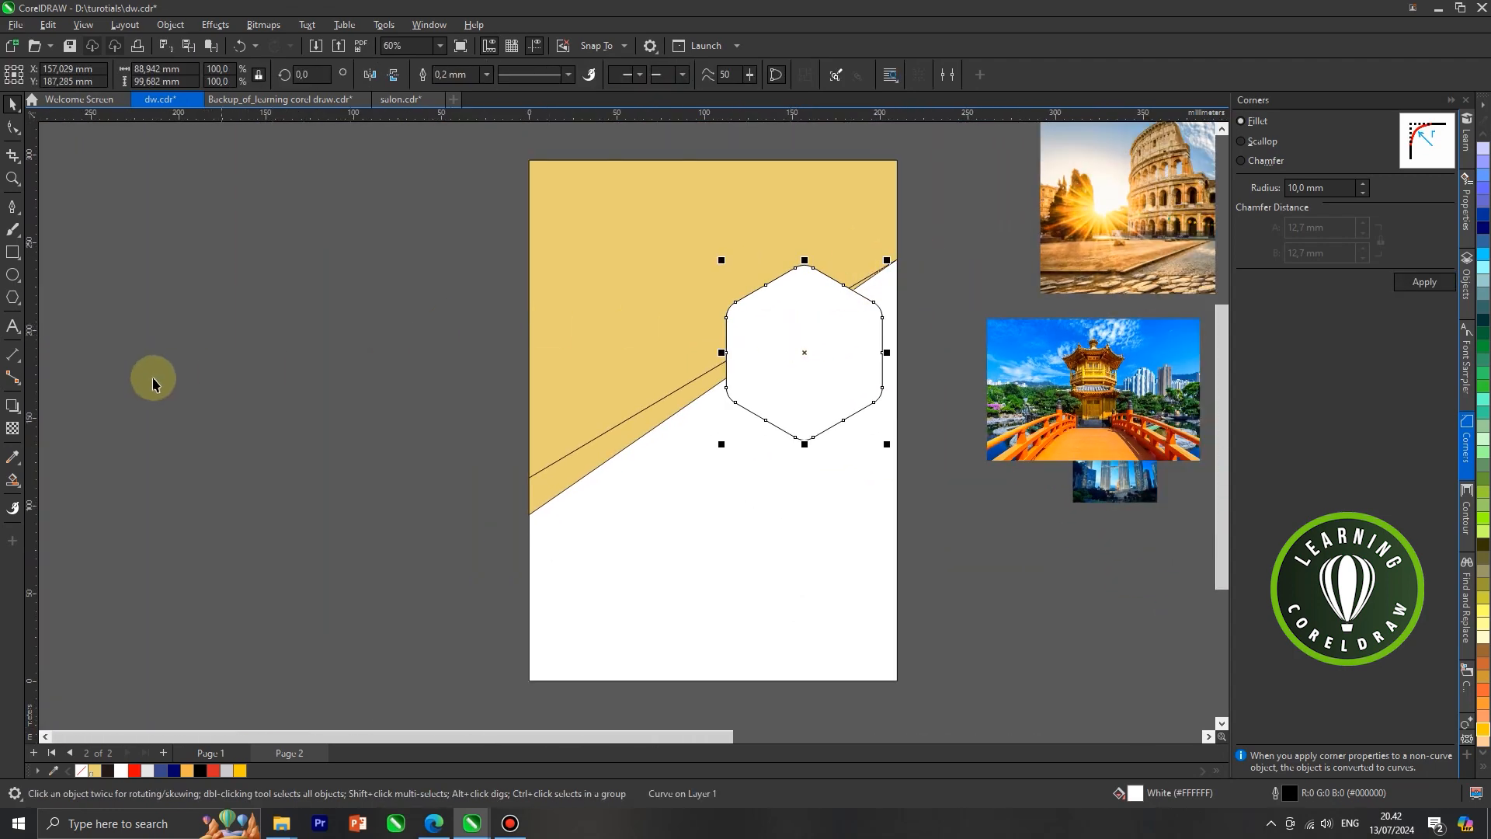
left_click(12, 407)
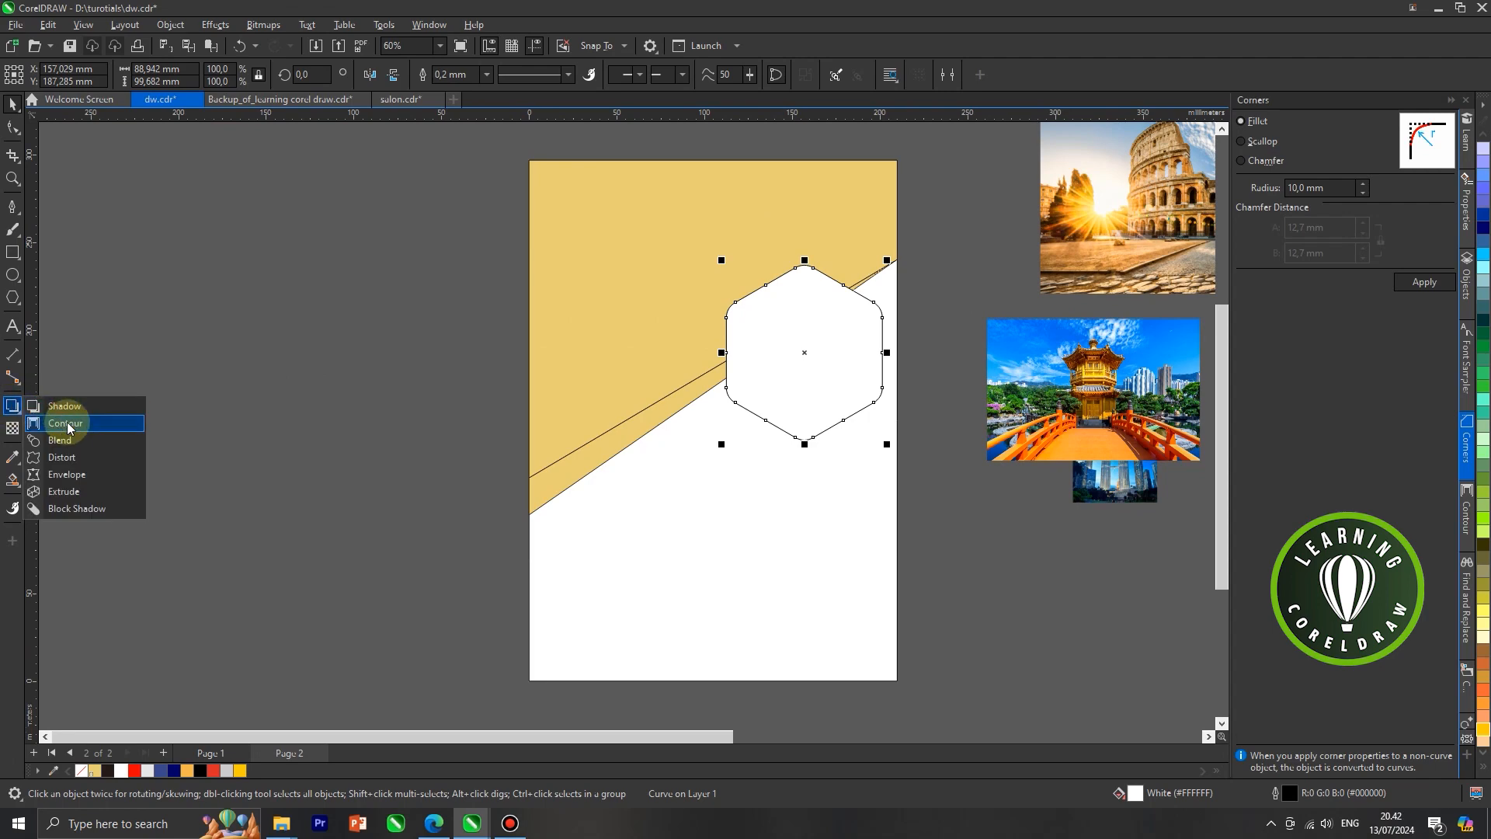
left_click(67, 421)
scroll(730, 404, "up", 7)
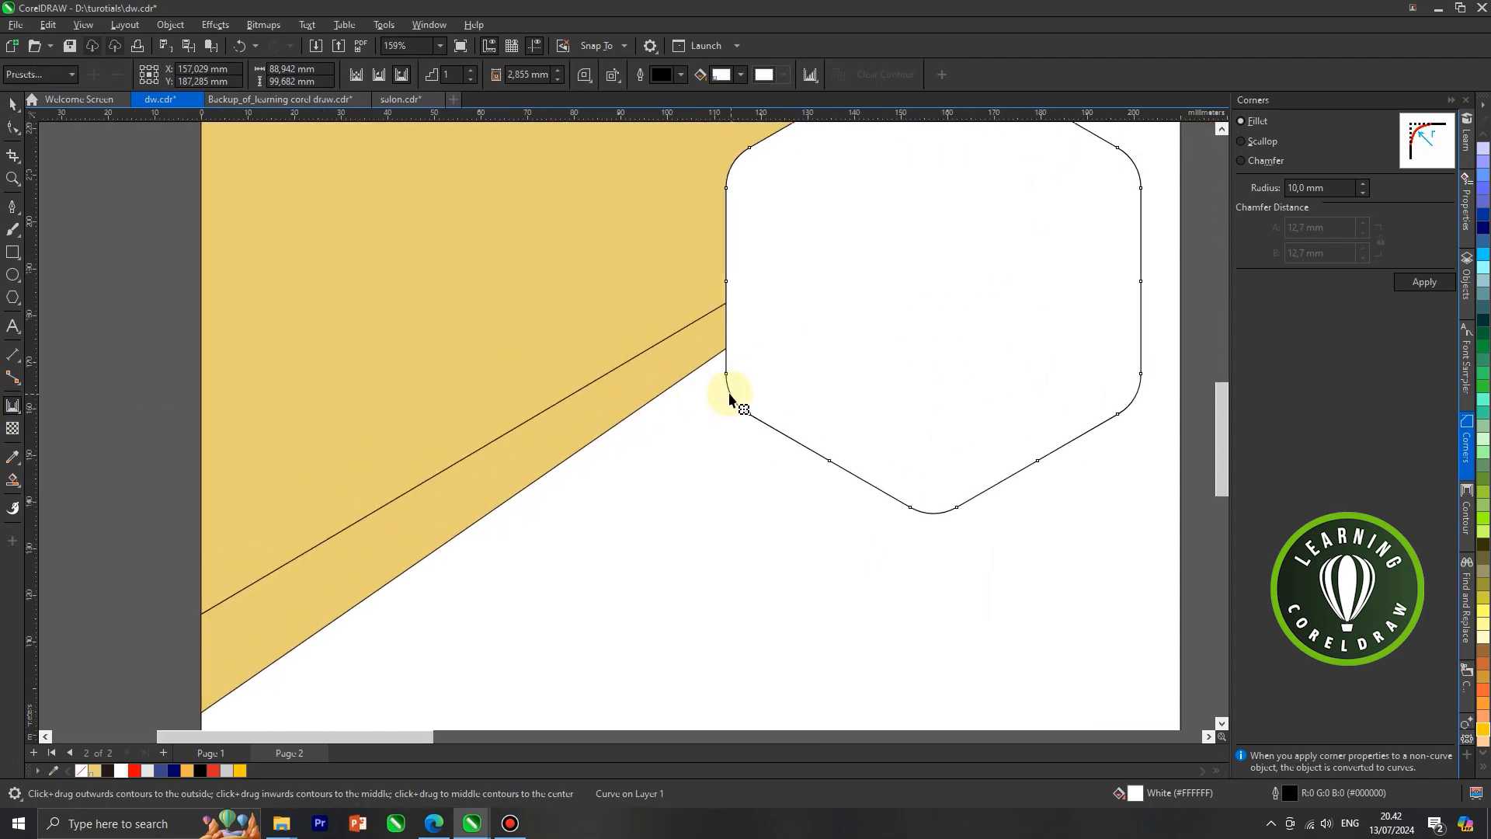
left_click_drag(728, 398, 703, 412)
scroll(735, 333, "down", 6)
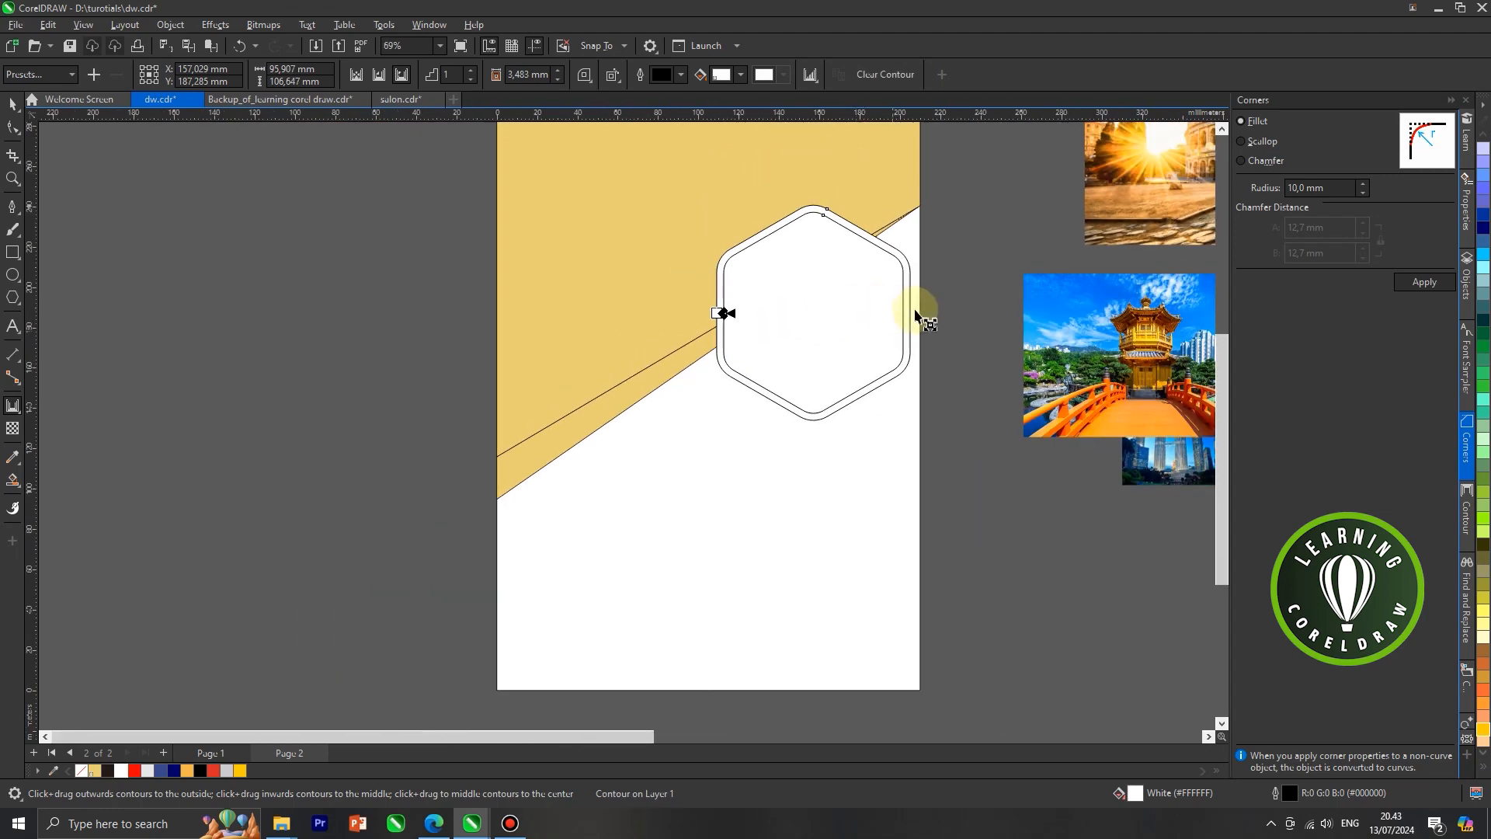
Break the contour apart from the rounded hexagon so both outlines are separate objects.
right_click(907, 305)
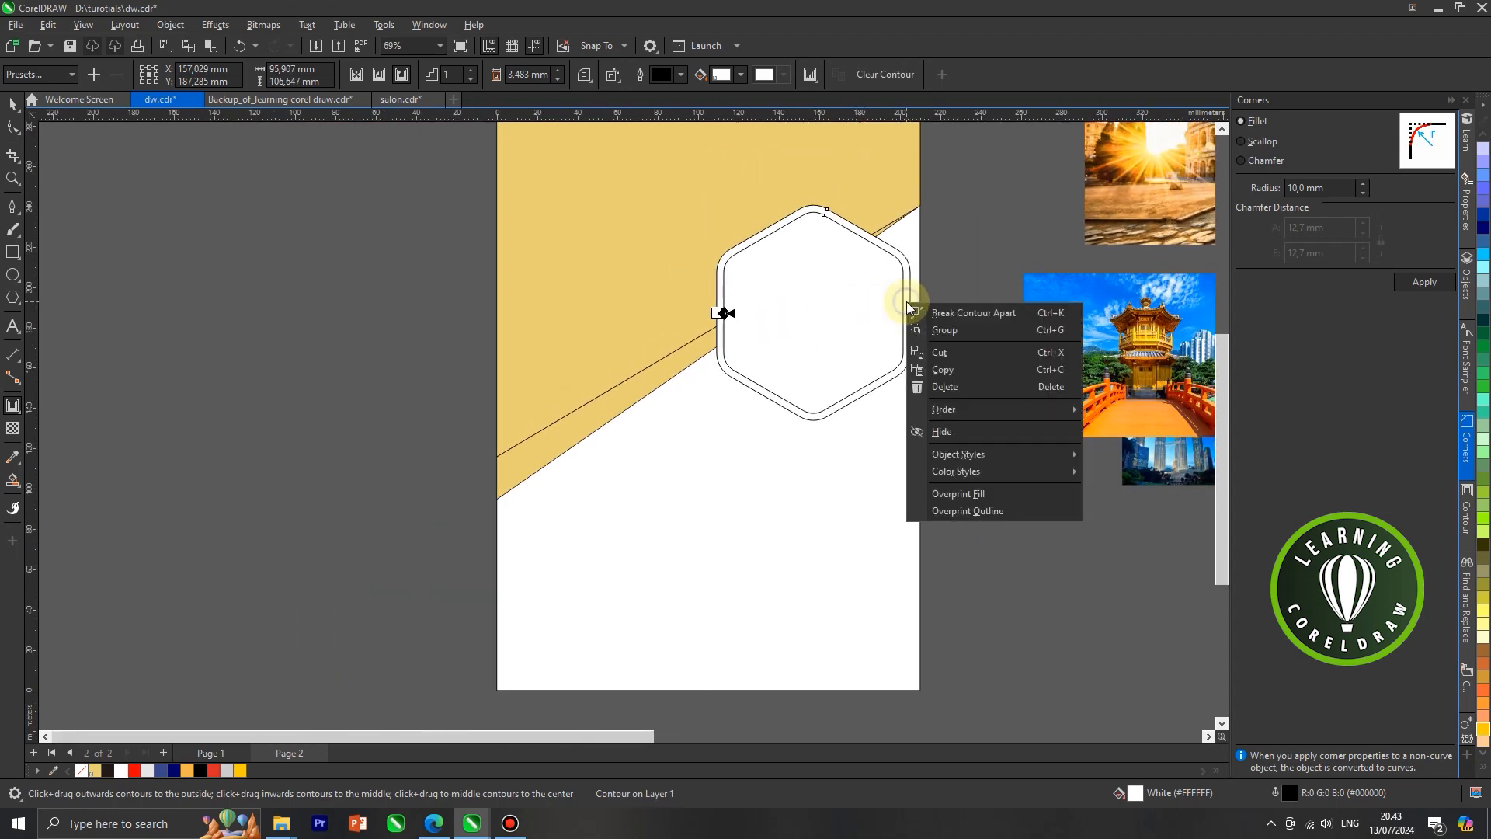
left_click(955, 308)
left_click(13, 103)
left_click(229, 204)
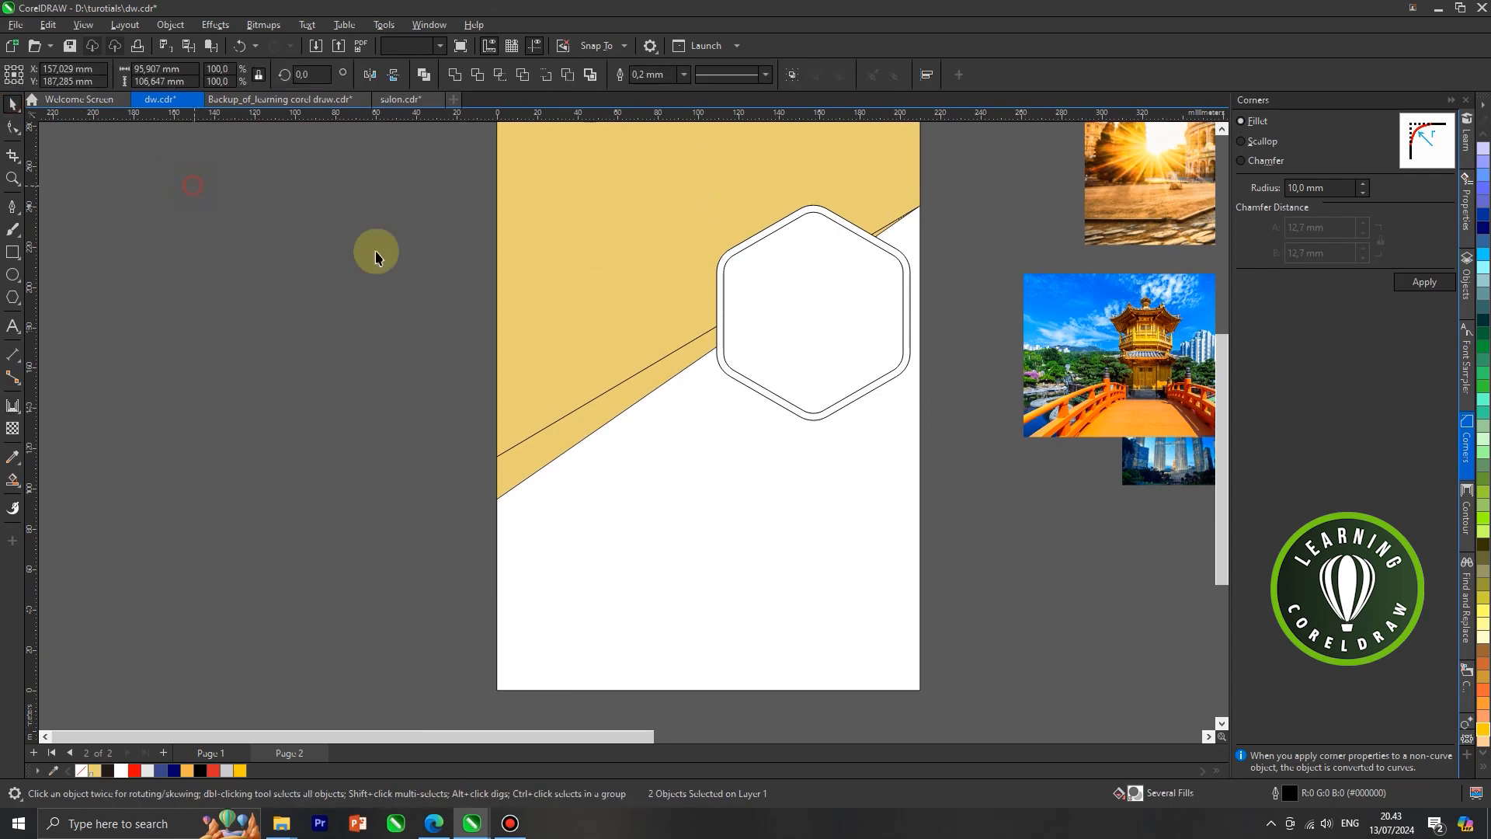
Move the Colosseum photo next to the page and PowerClip it inside the inner rounded hexagon.
scroll(665, 323, "down", 3)
scroll(742, 298, "up", 2)
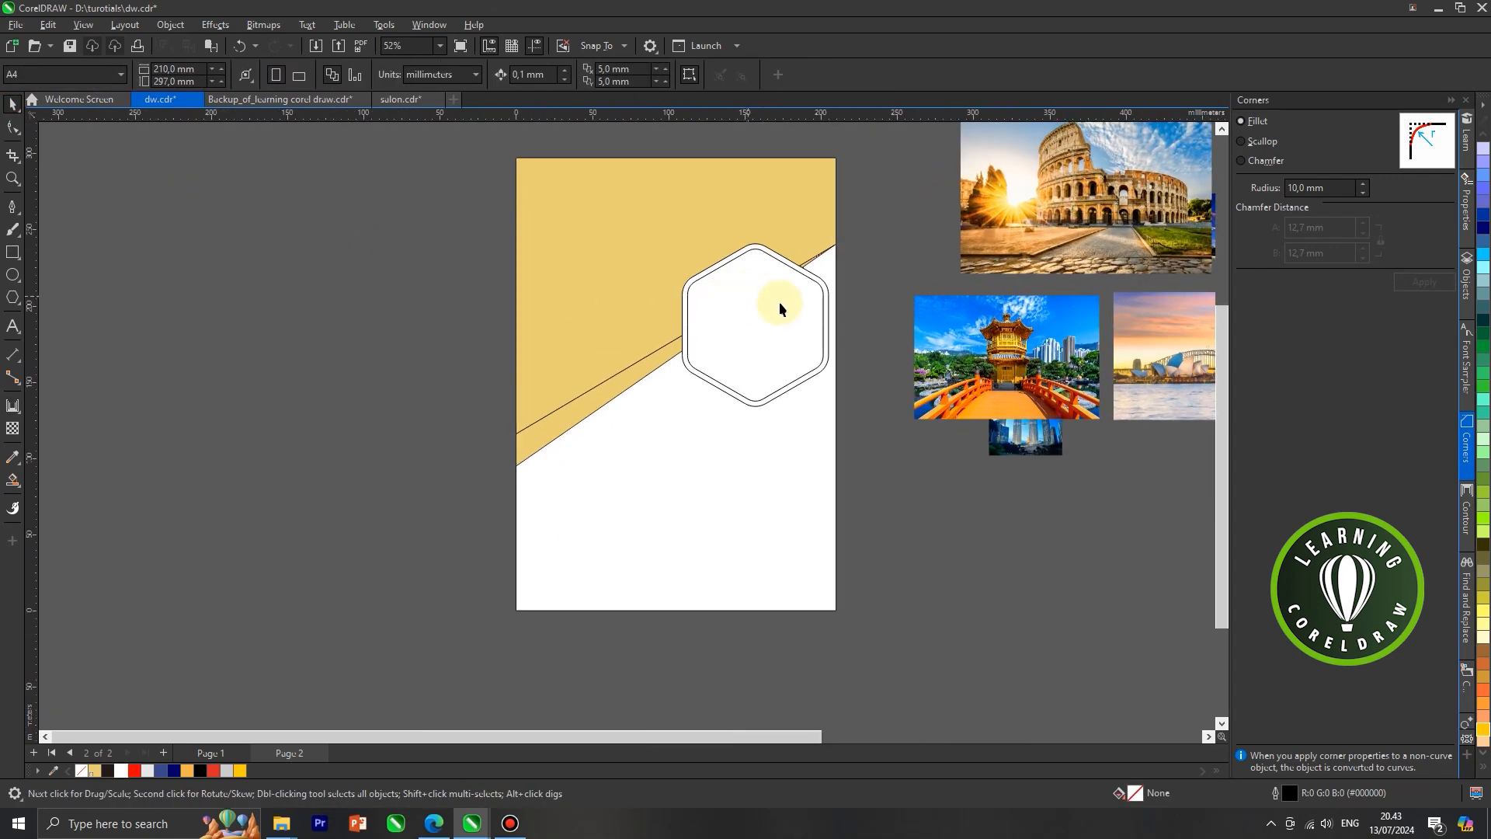
left_click_drag(1057, 199, 946, 218)
right_click(955, 192)
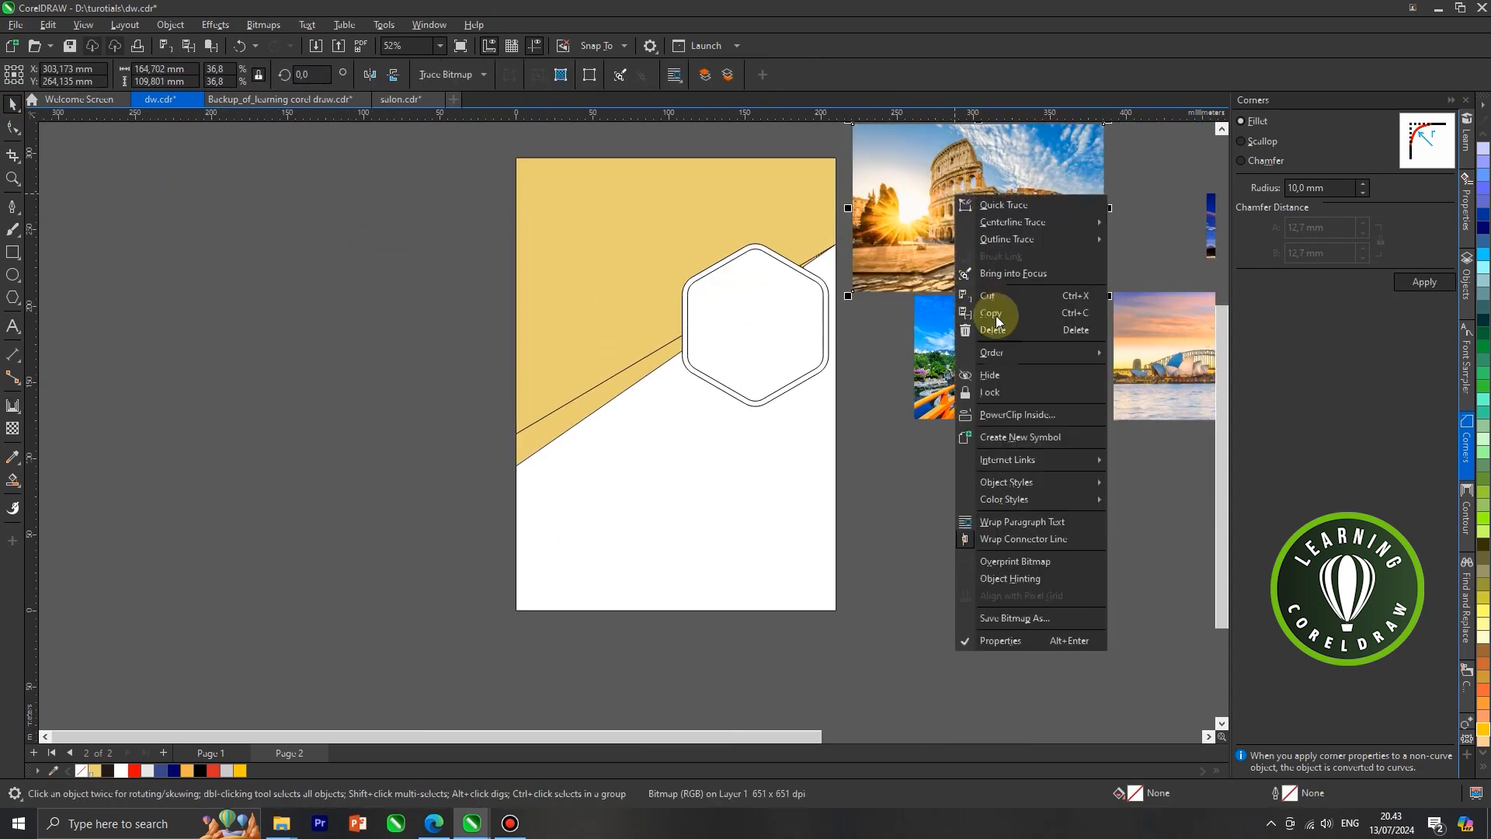
left_click(1009, 415)
left_click(765, 341)
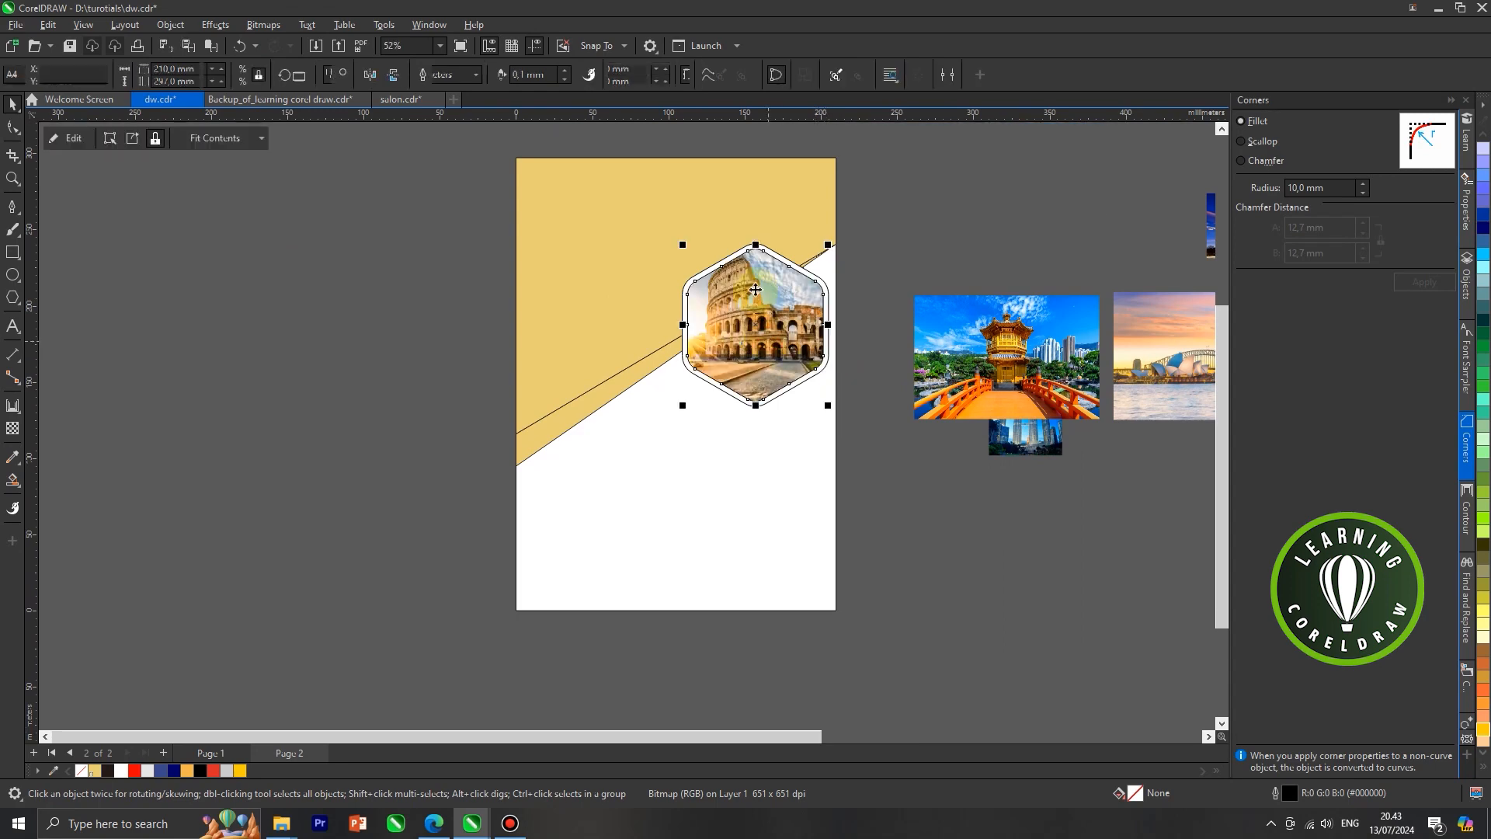
scroll(755, 294, "up", 2)
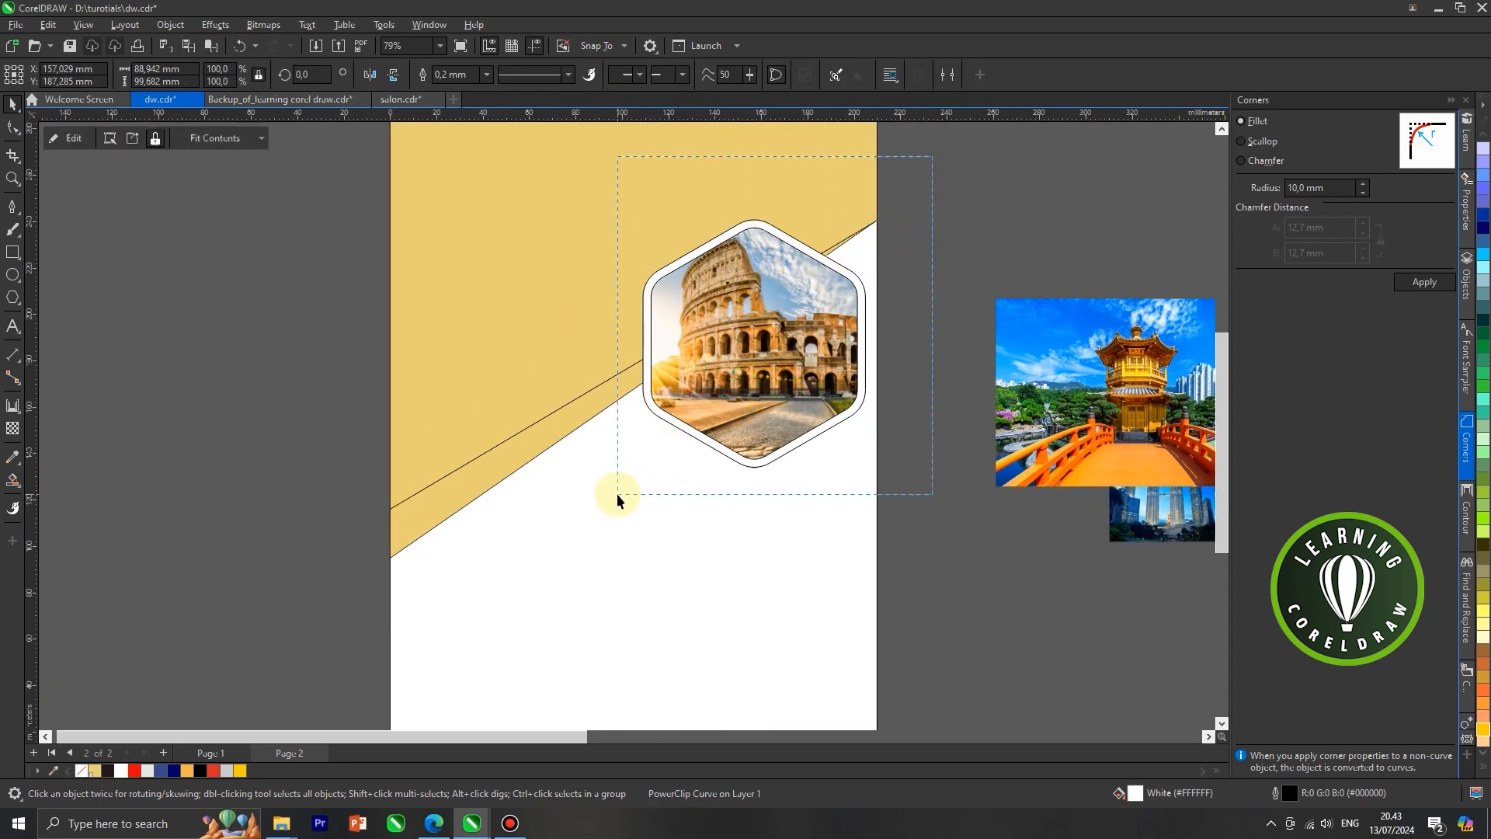
left_click(740, 246)
left_click(889, 256)
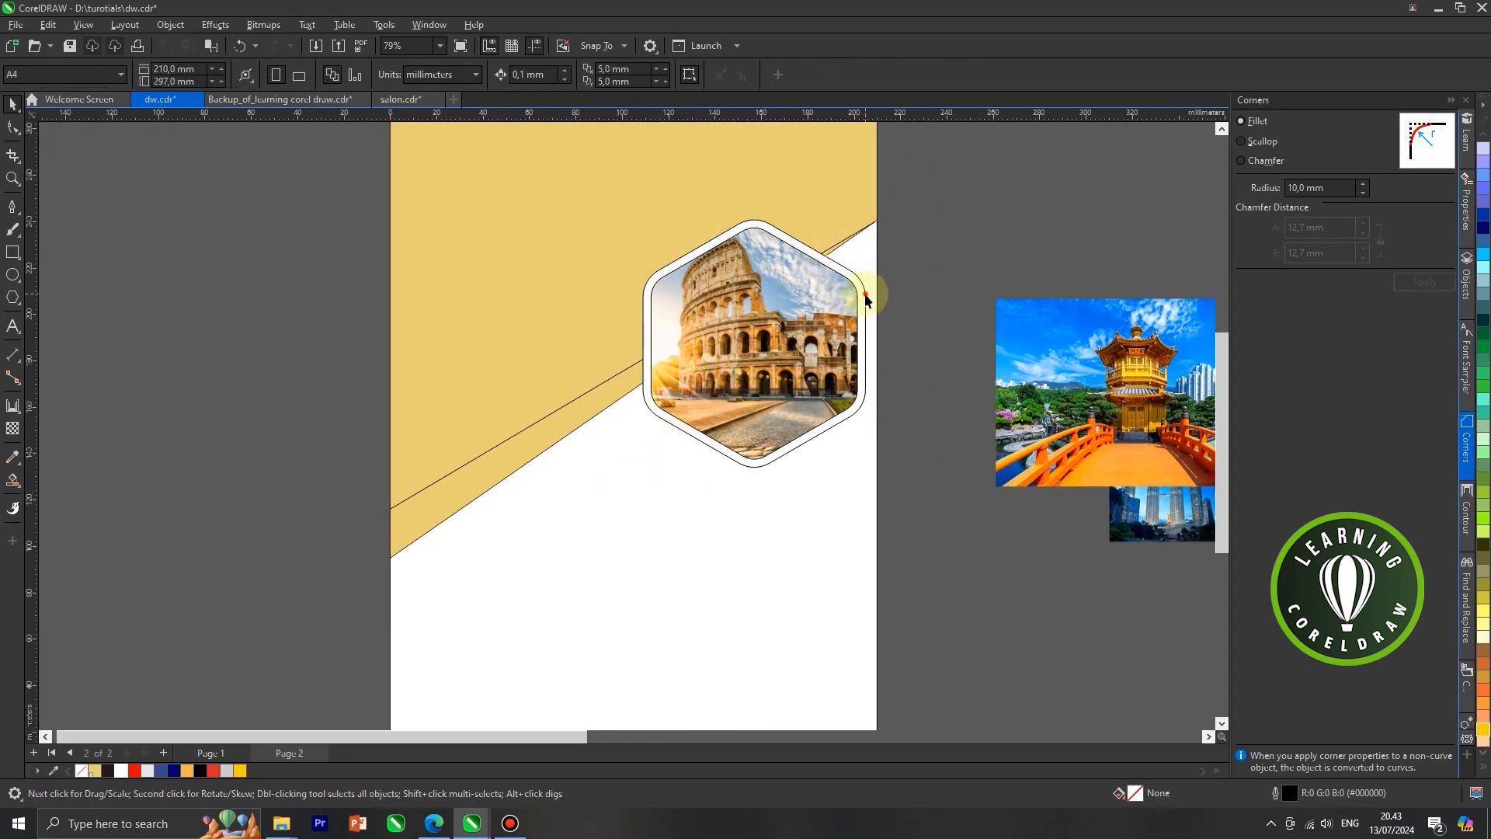
left_click(867, 297)
left_click_drag(865, 293, 992, 249)
key("ctrl+z")
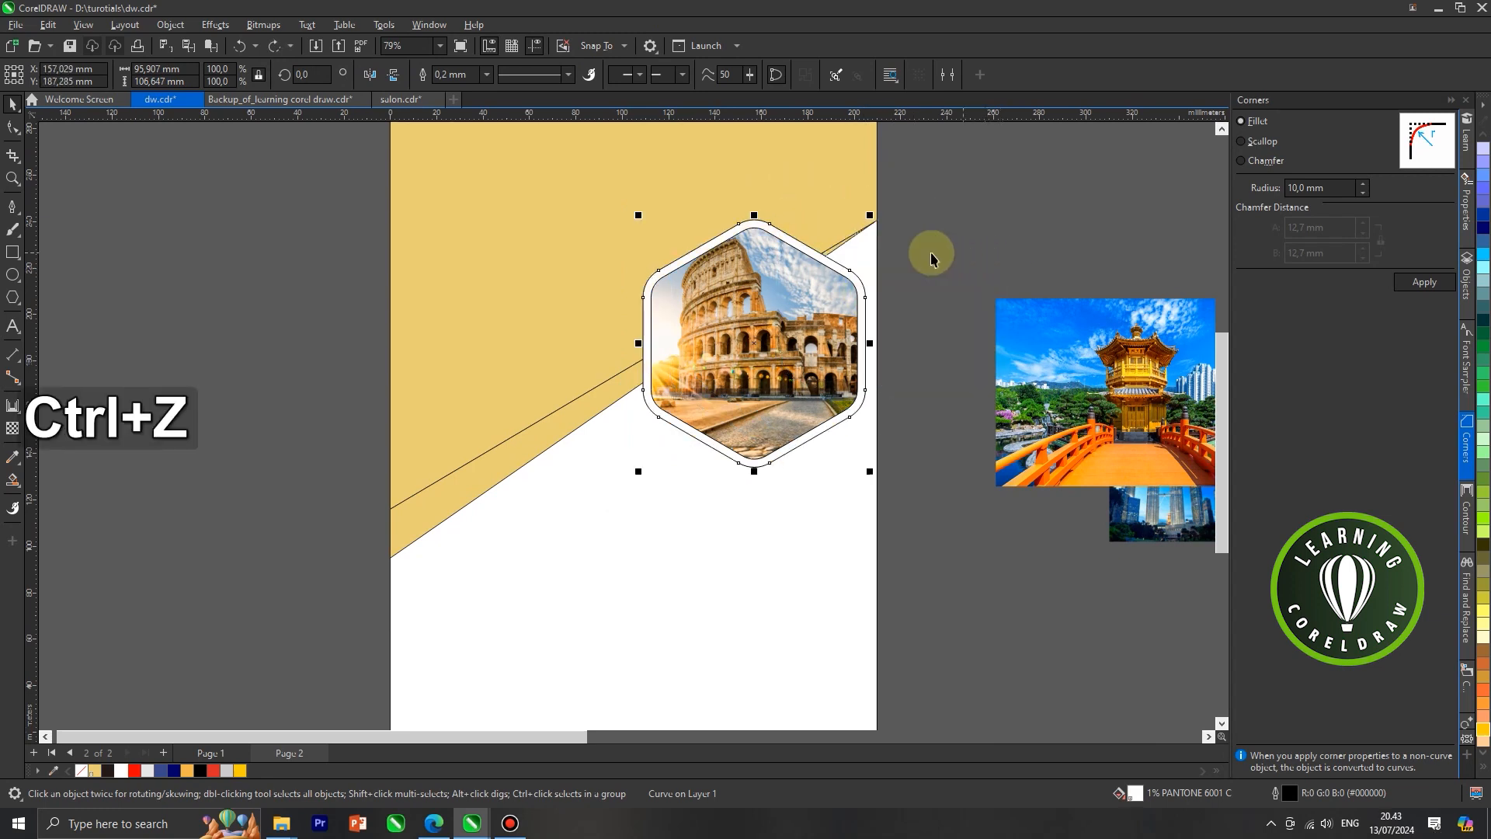
Duplicate the outer hexagon, offset the copy about 5 mm right and 18 mm down, and fill it with Deep Yellow.
key("ctrl+c")
key("ctrl+v")
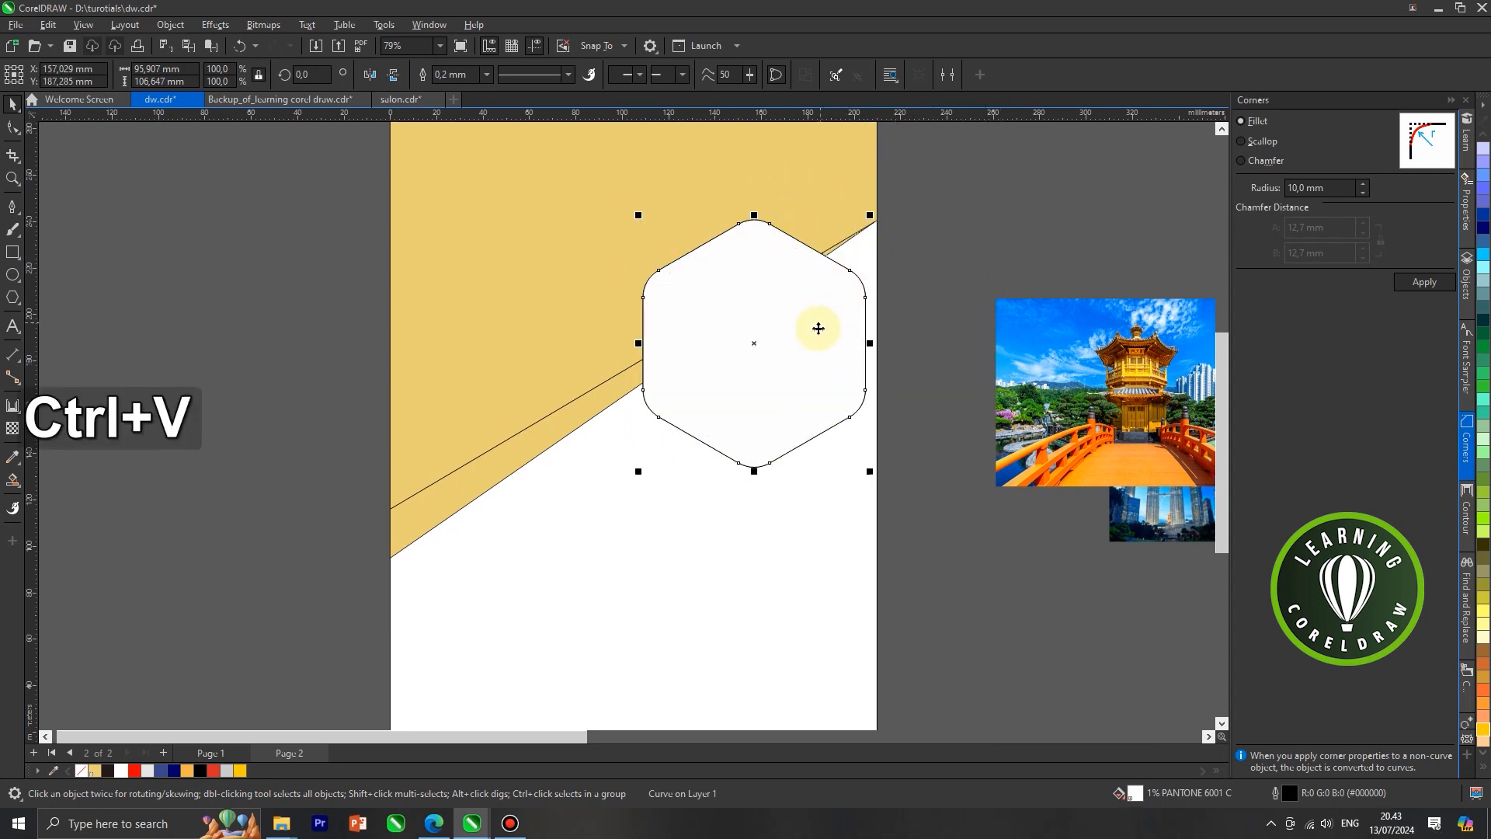
left_click_drag(835, 320, 848, 360)
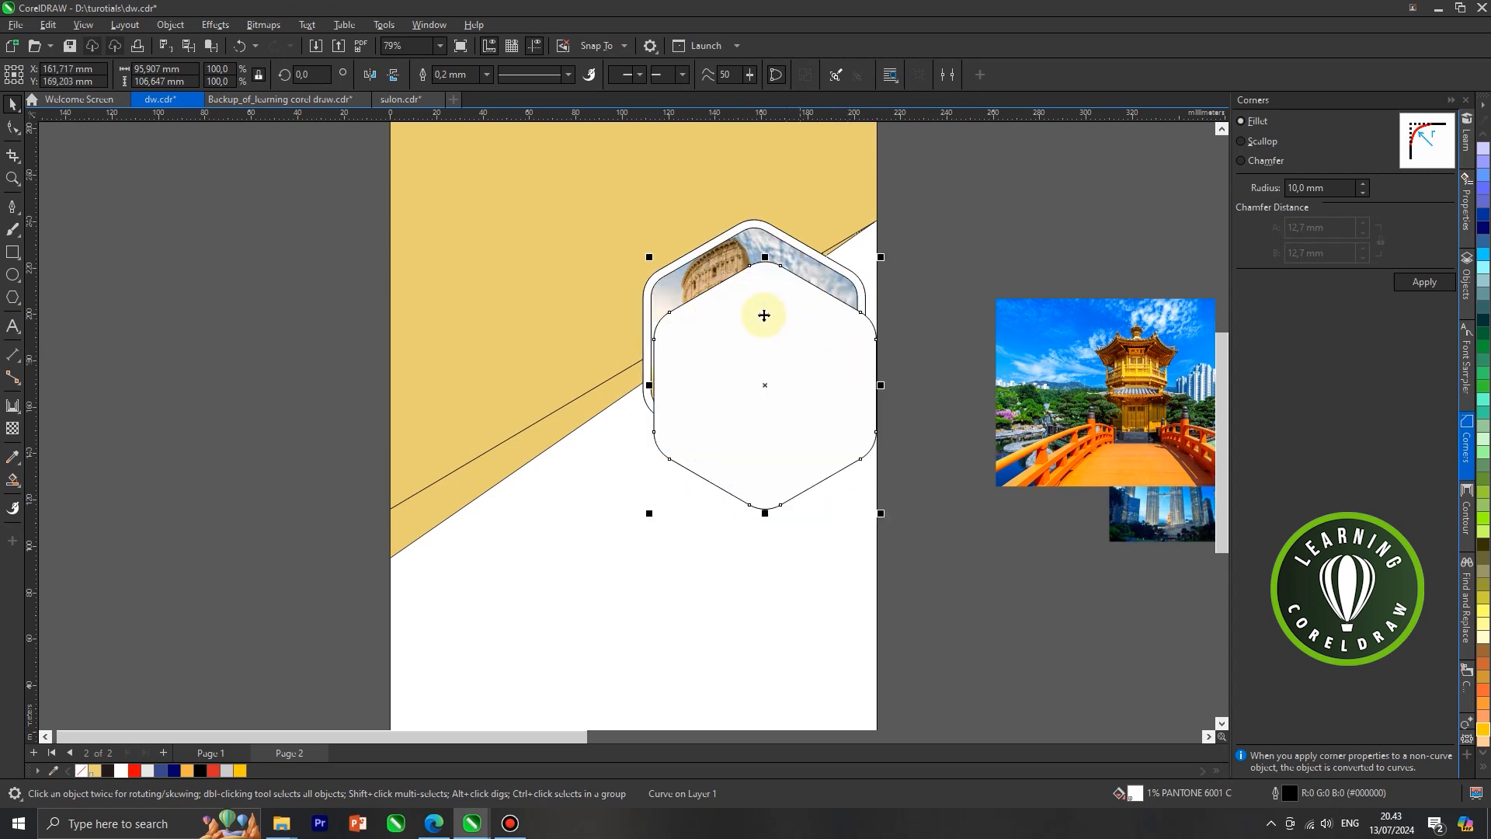
left_click(241, 770)
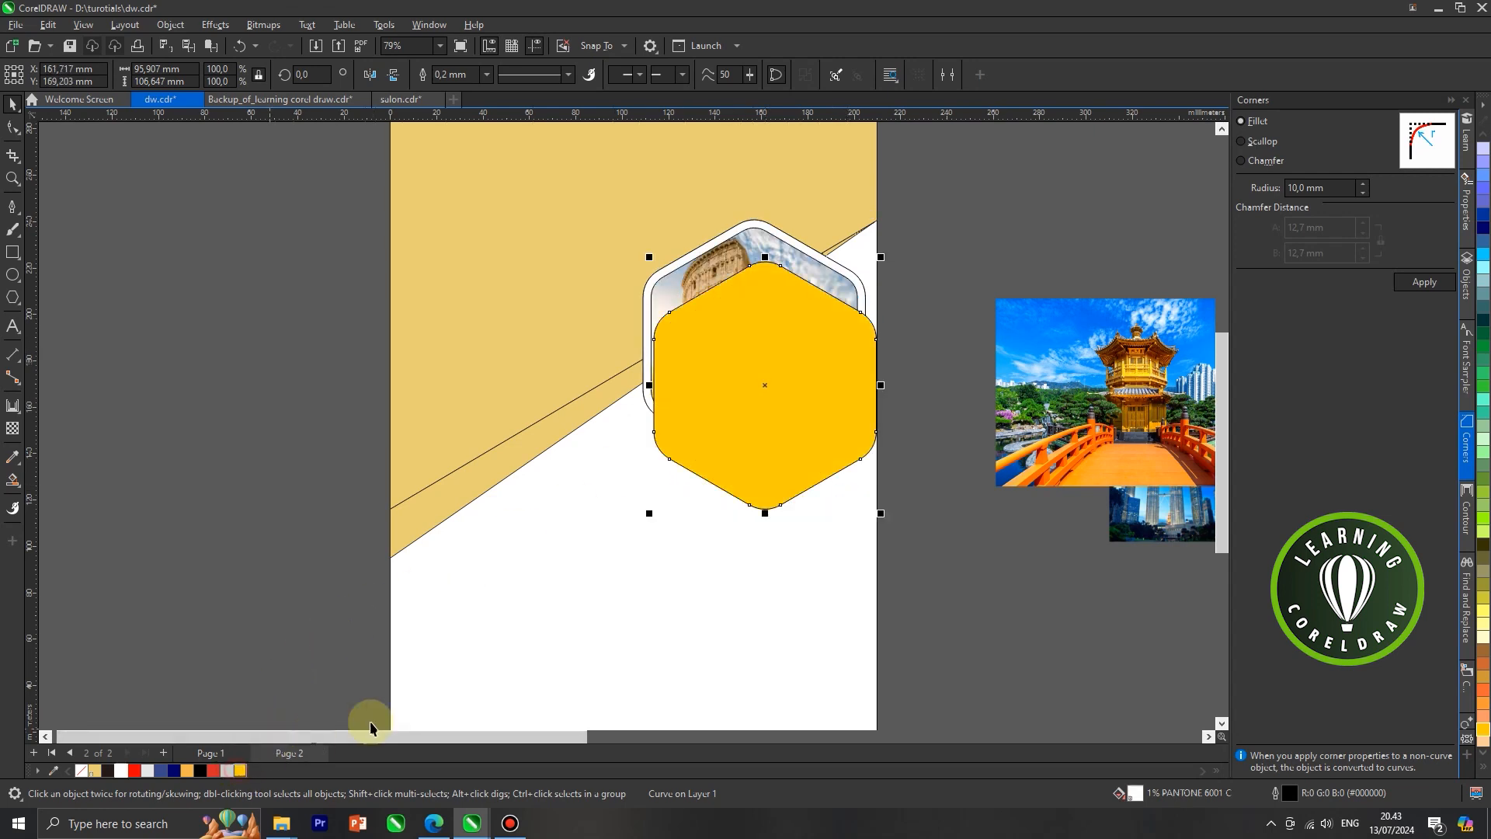
Reorder the yellow hexagon to sit directly in front of the white page background, behind the photo frame.
right_click(709, 399)
mouse_move(800, 475)
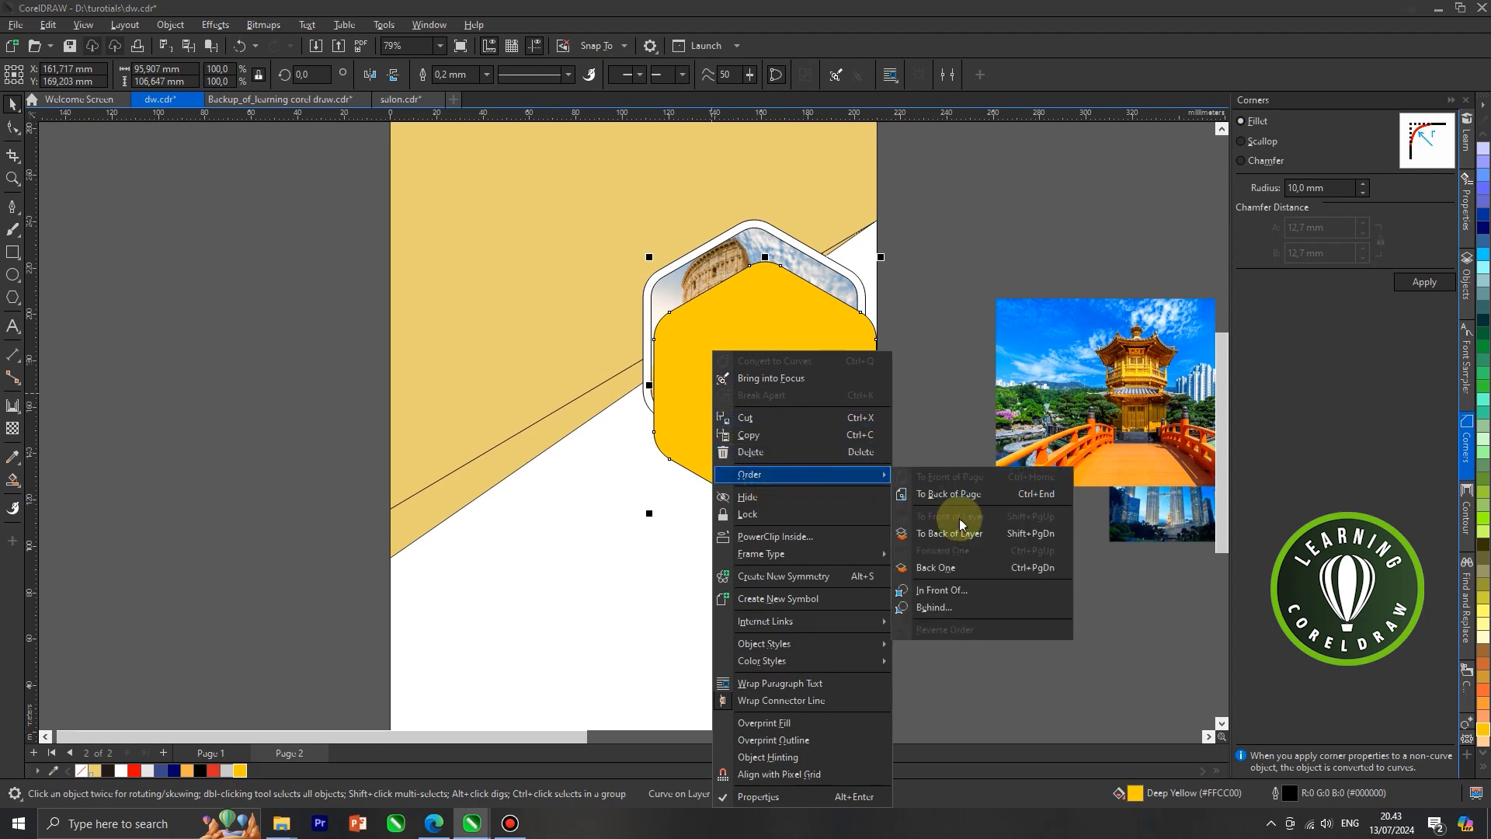
left_click(972, 592)
left_click(813, 559)
left_click(936, 314)
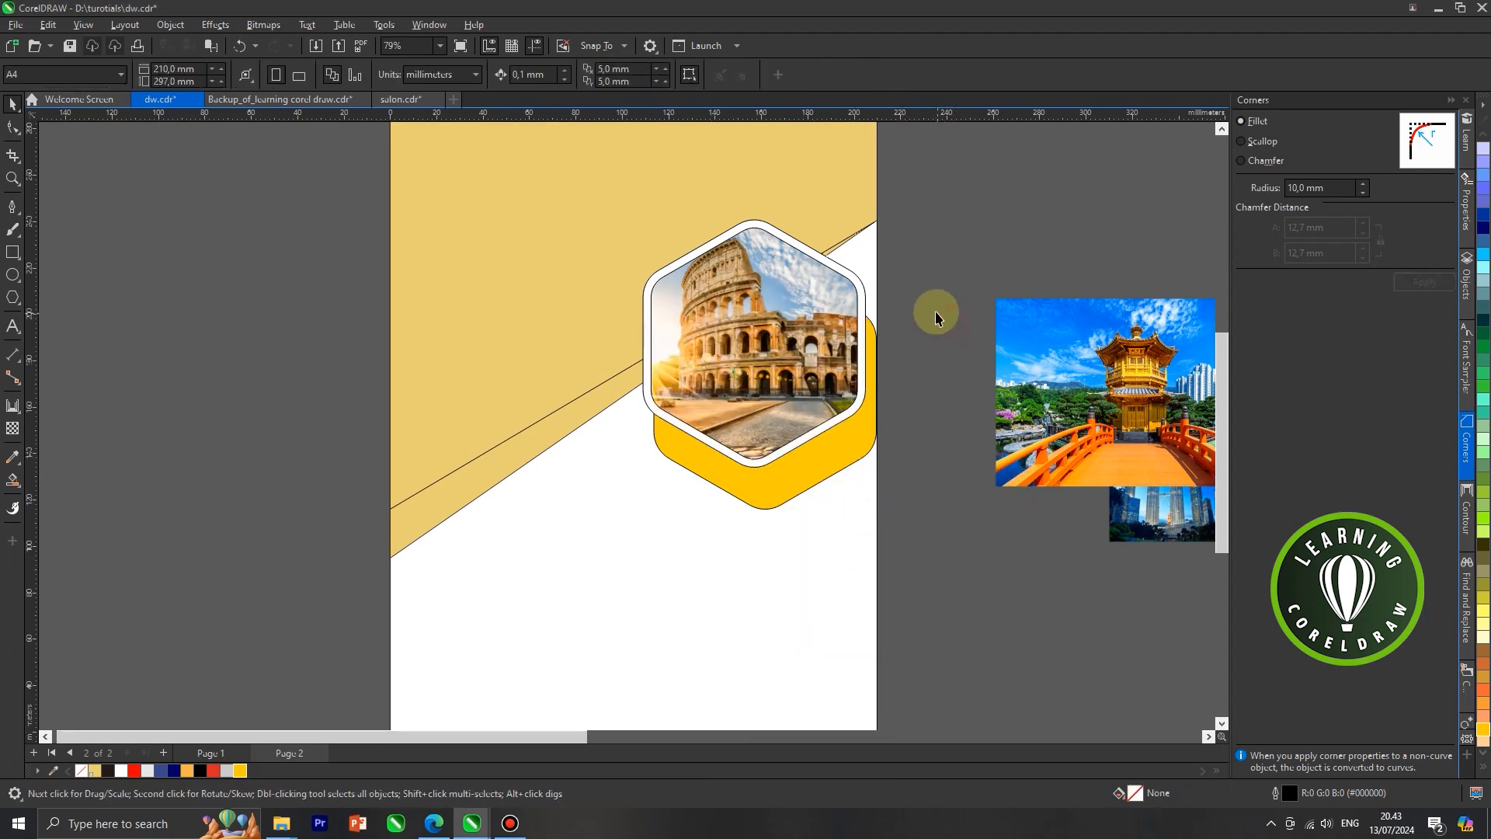
Remove the outlines from the photo hexagon, its white frame and the yellow hexagon.
scroll(935, 313, "down", 1)
left_click_drag(948, 207, 695, 477)
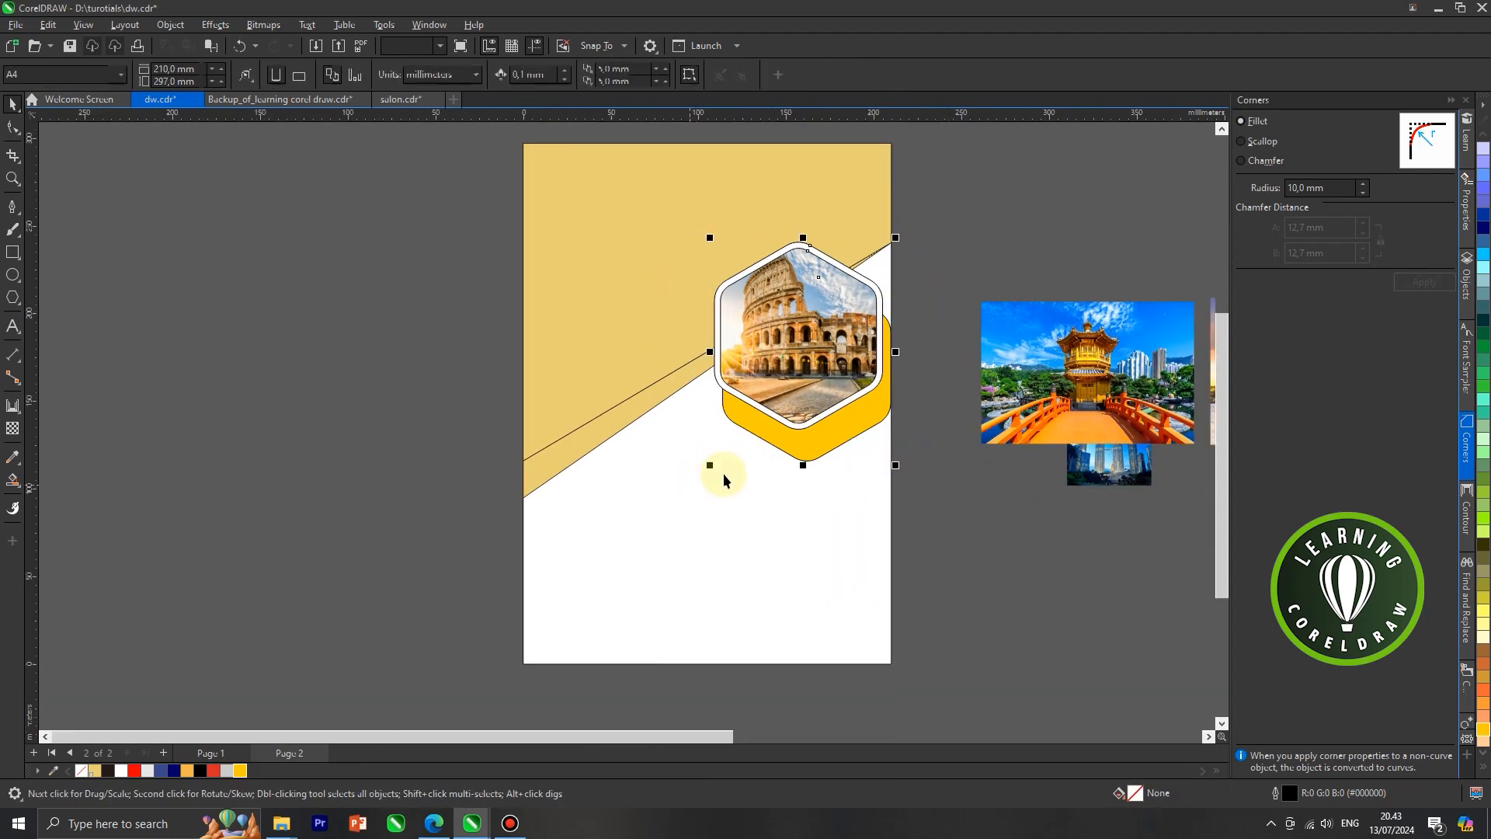
left_click(684, 74)
left_click(679, 91)
left_click(991, 226)
scroll(818, 230, "down", 1)
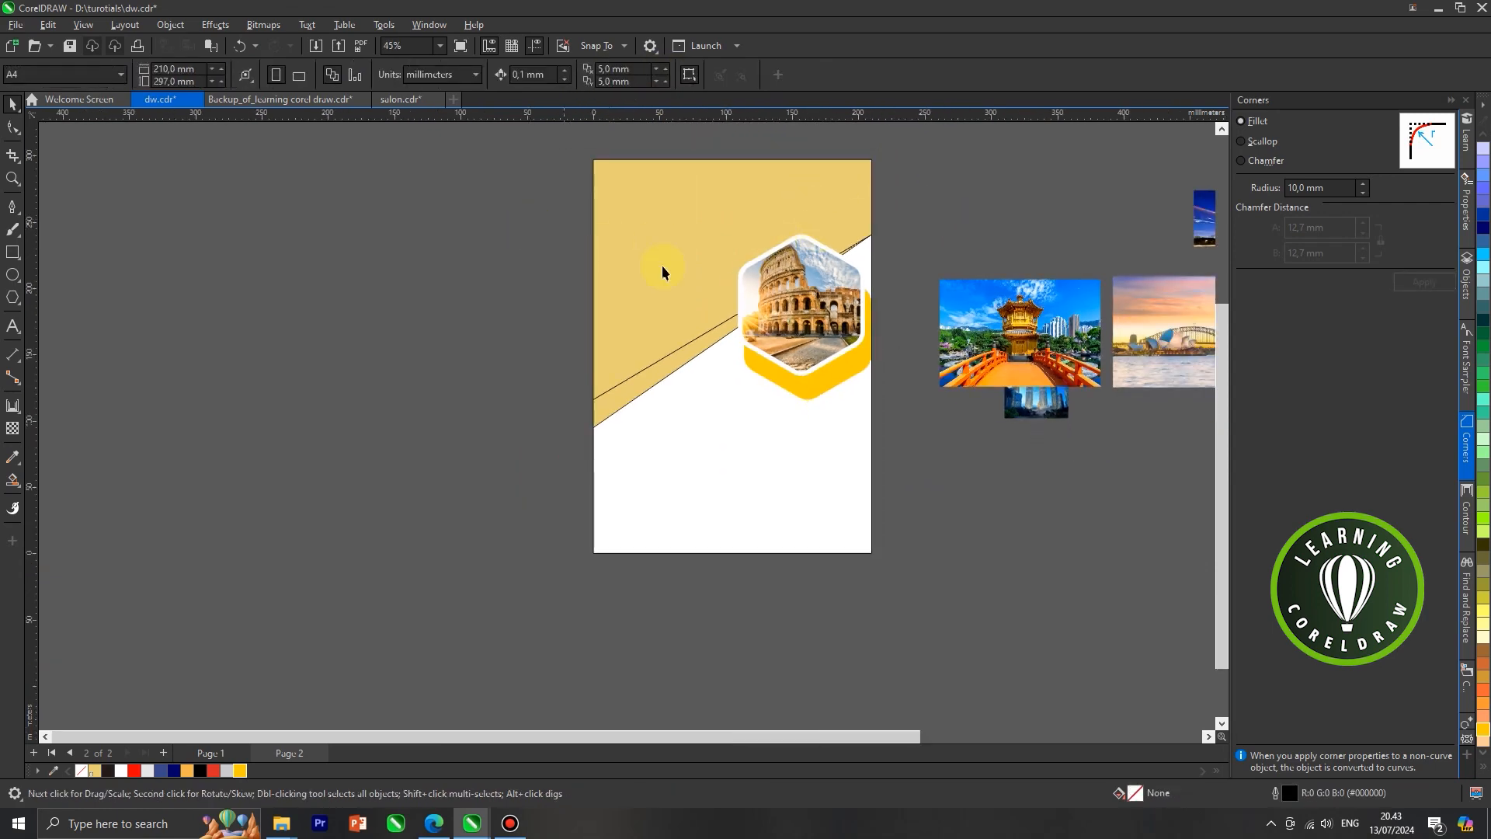
scroll(792, 273, "up", 2)
left_click(759, 274)
scroll(759, 273, "up", 2)
scroll(700, 297, "up", 2)
left_click(701, 298, "shift")
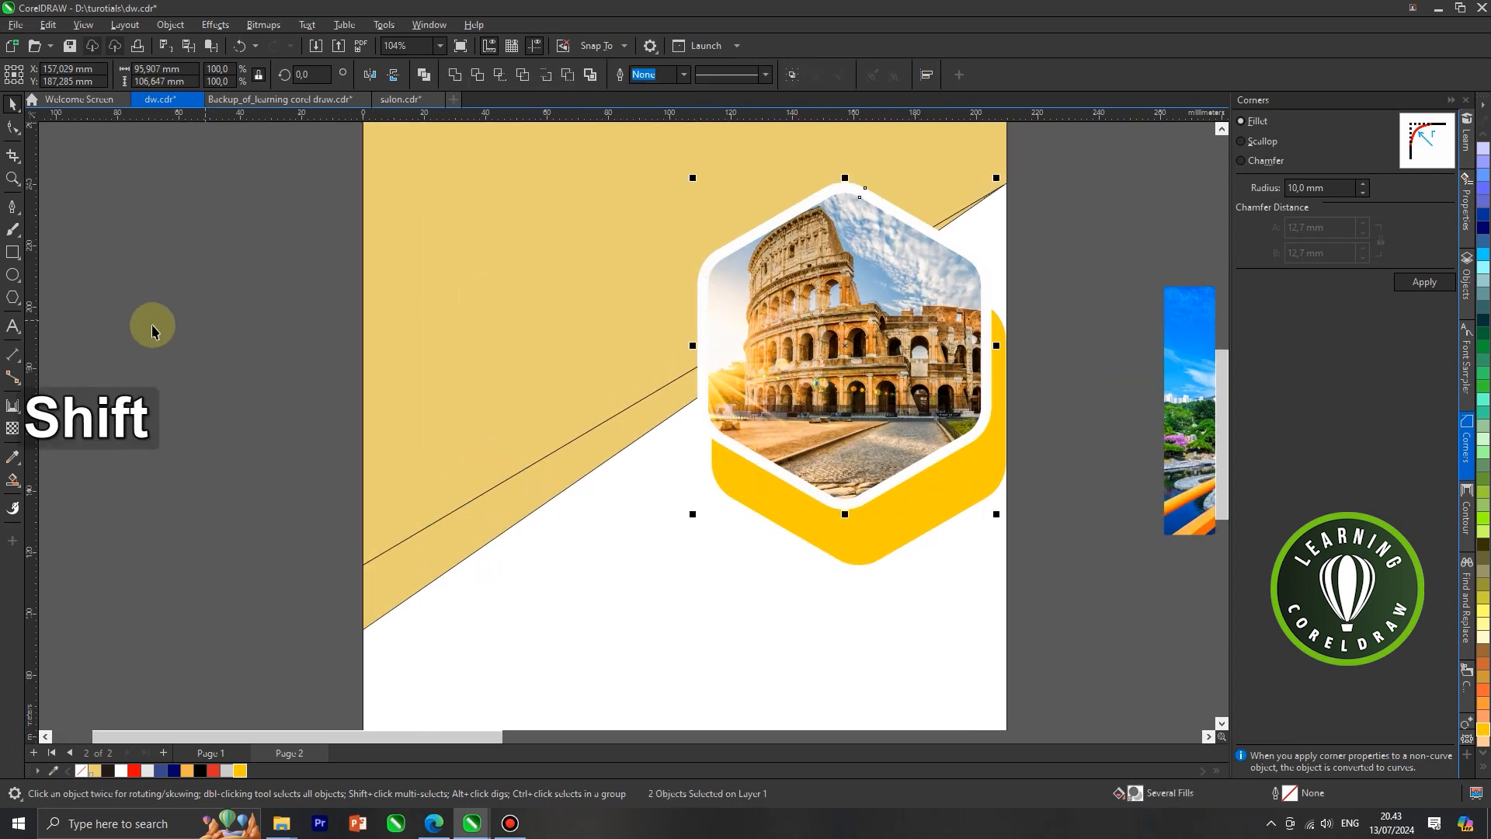
left_click(54, 377)
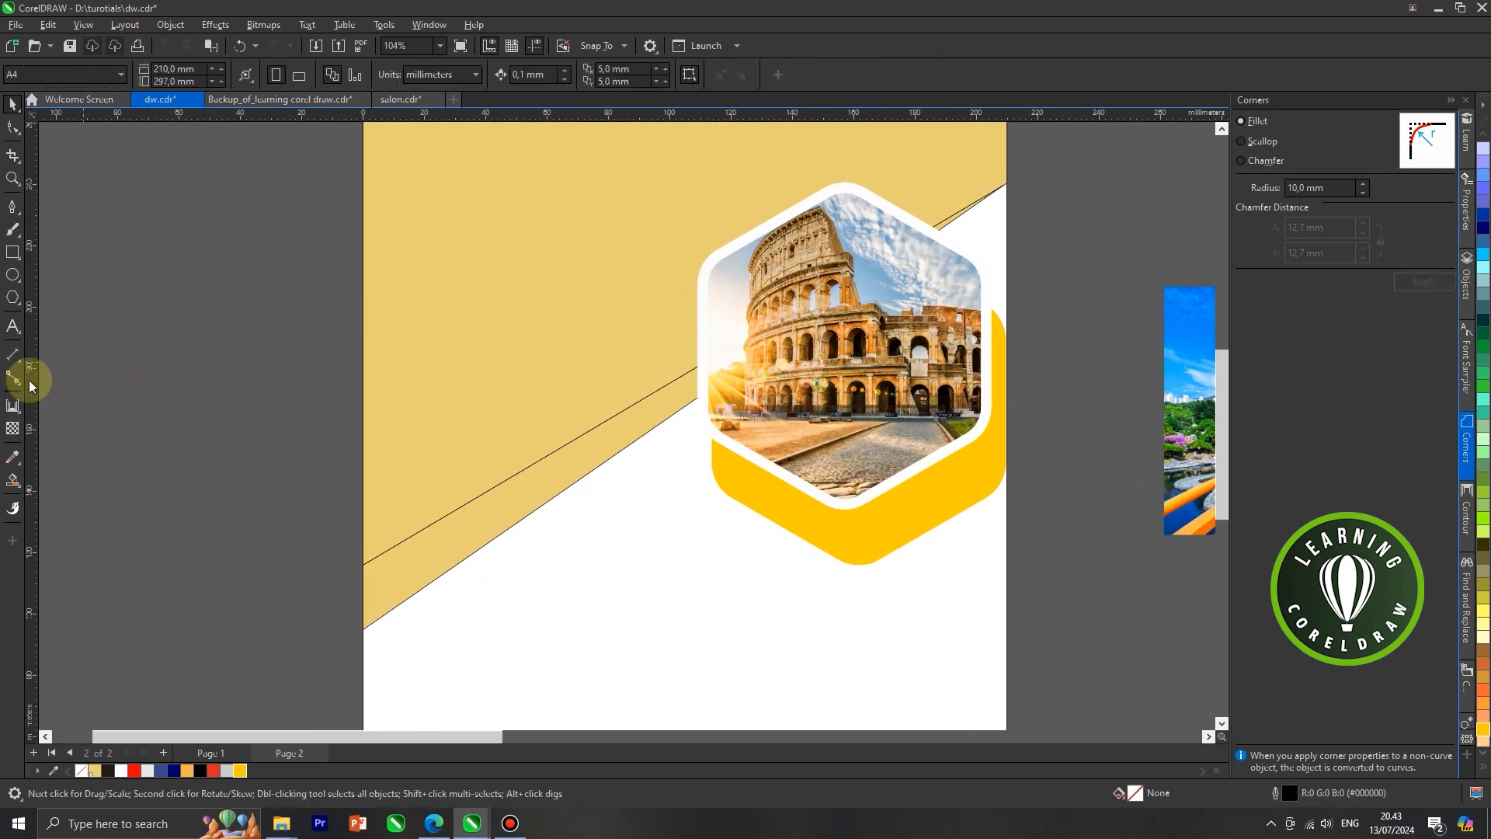
Add a drop shadow with 50 opacity and 15 feathering to the white frame, drawn from its left edge to its right edge.
left_click(11, 408)
left_click(54, 405)
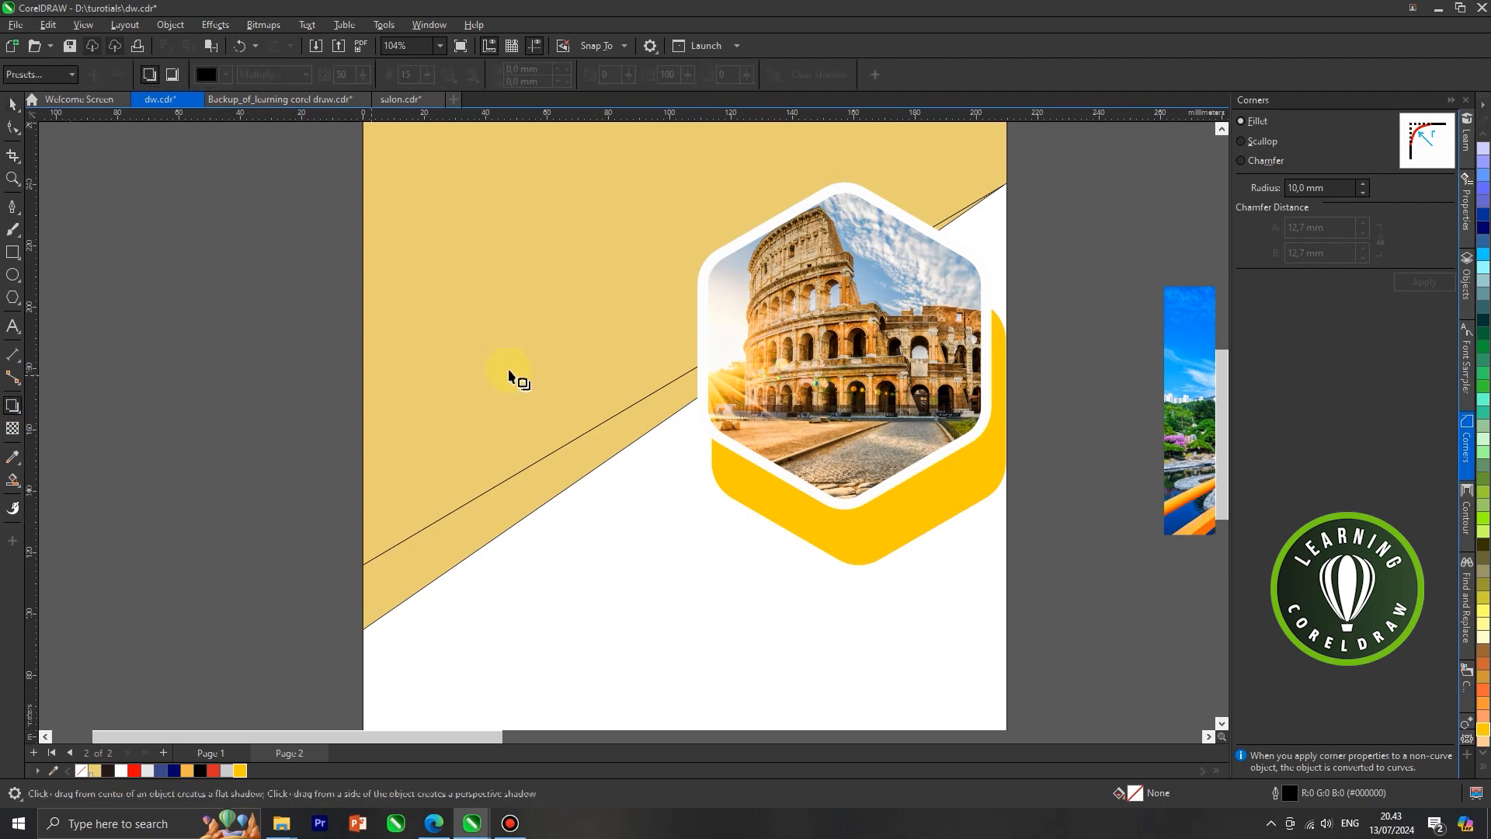
scroll(698, 358, "up", 2)
left_click(698, 358)
left_click_drag(698, 358, 1088, 346)
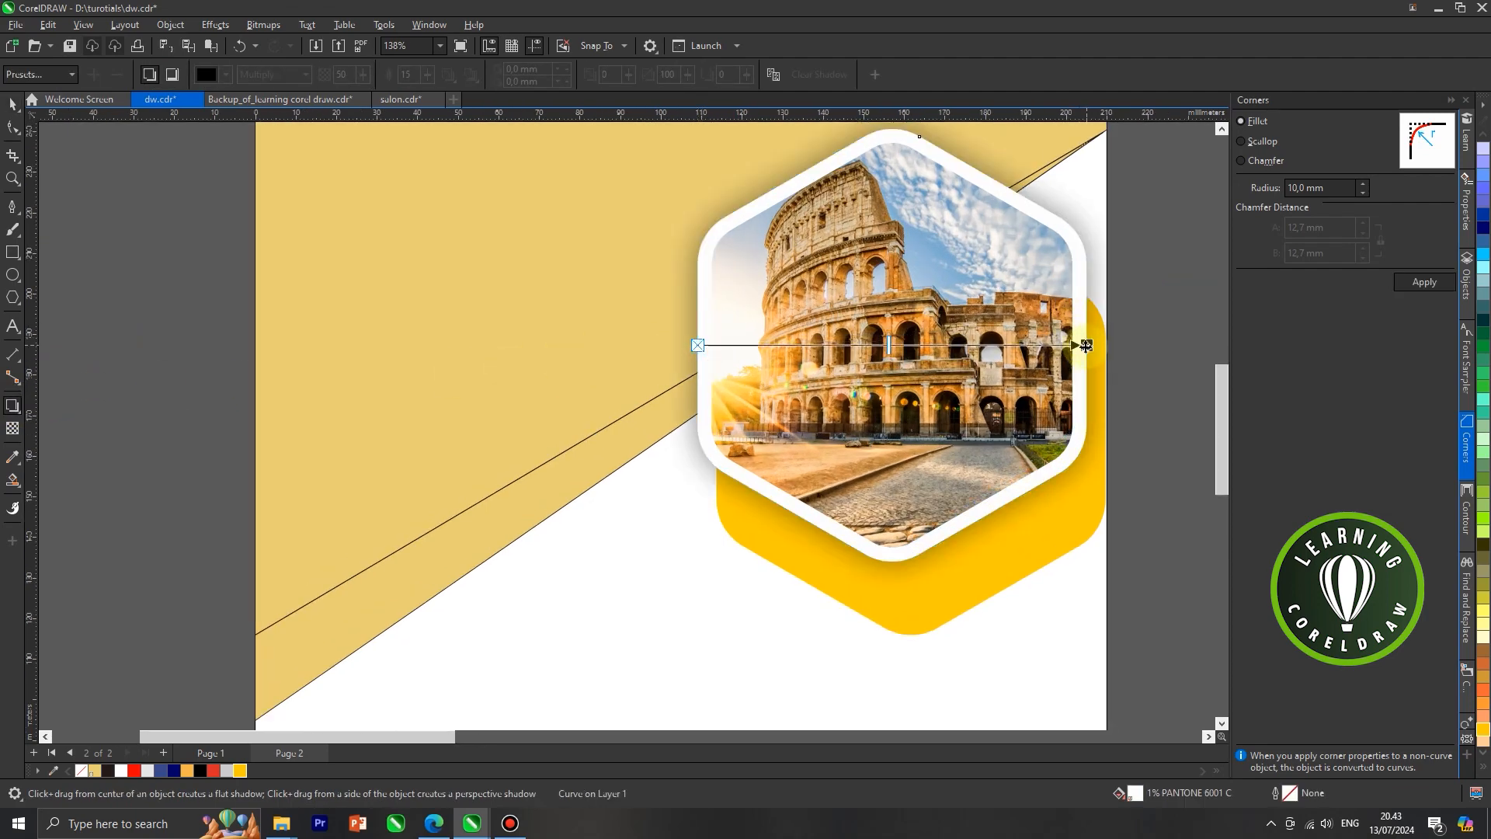
scroll(788, 362, "down", 6)
left_click(13, 103)
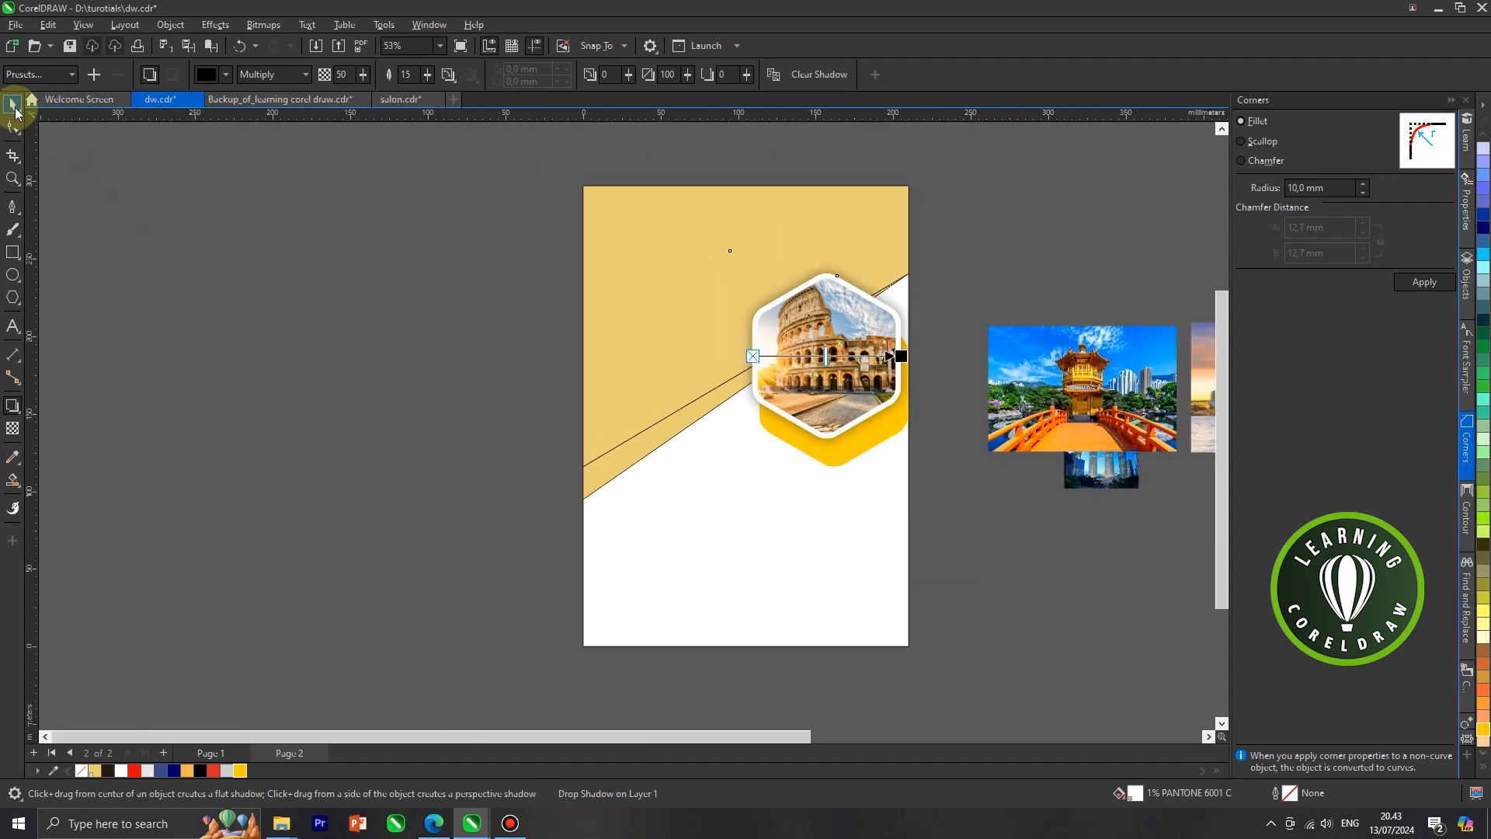
left_click(159, 176)
Copy the Colosseum hexagon together with its shadowed white frame and paste the duplicate.
scroll(682, 337, "down", 1)
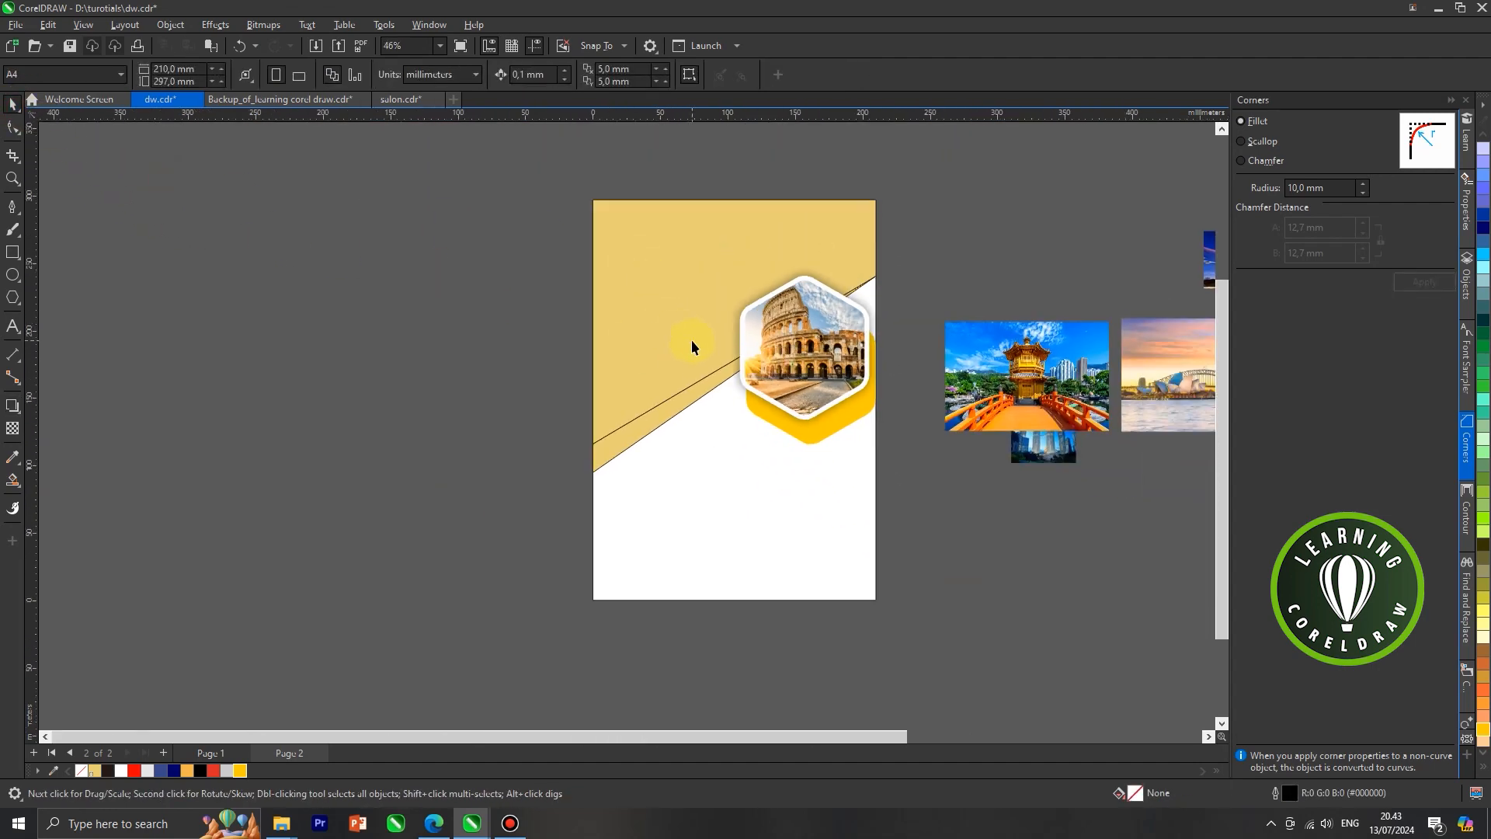
scroll(691, 339, "up", 2)
left_click(757, 319)
scroll(757, 320, "up", 1)
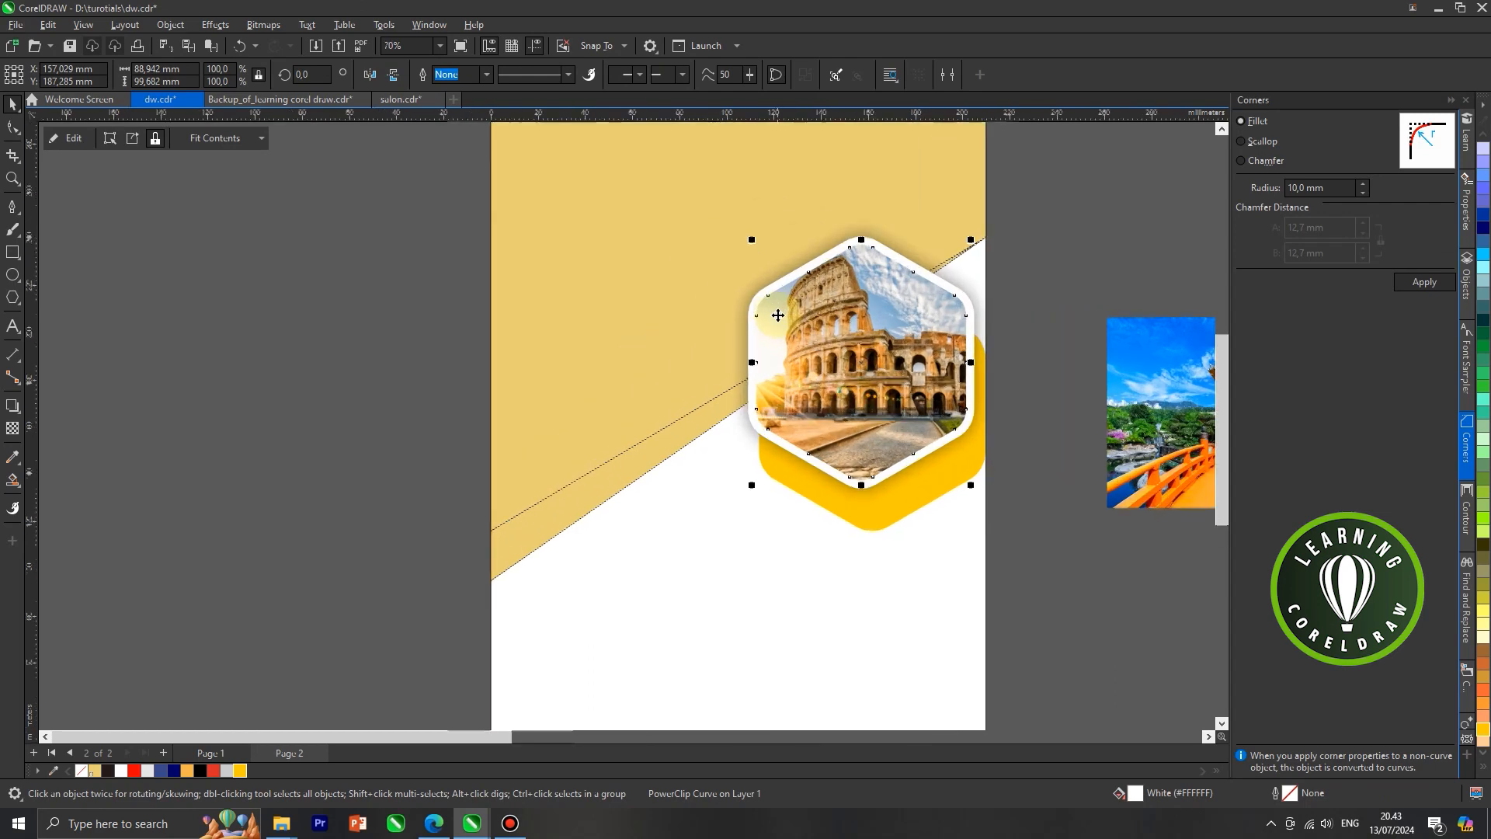
left_click(736, 317, "shift")
scroll(738, 319, "down", 2)
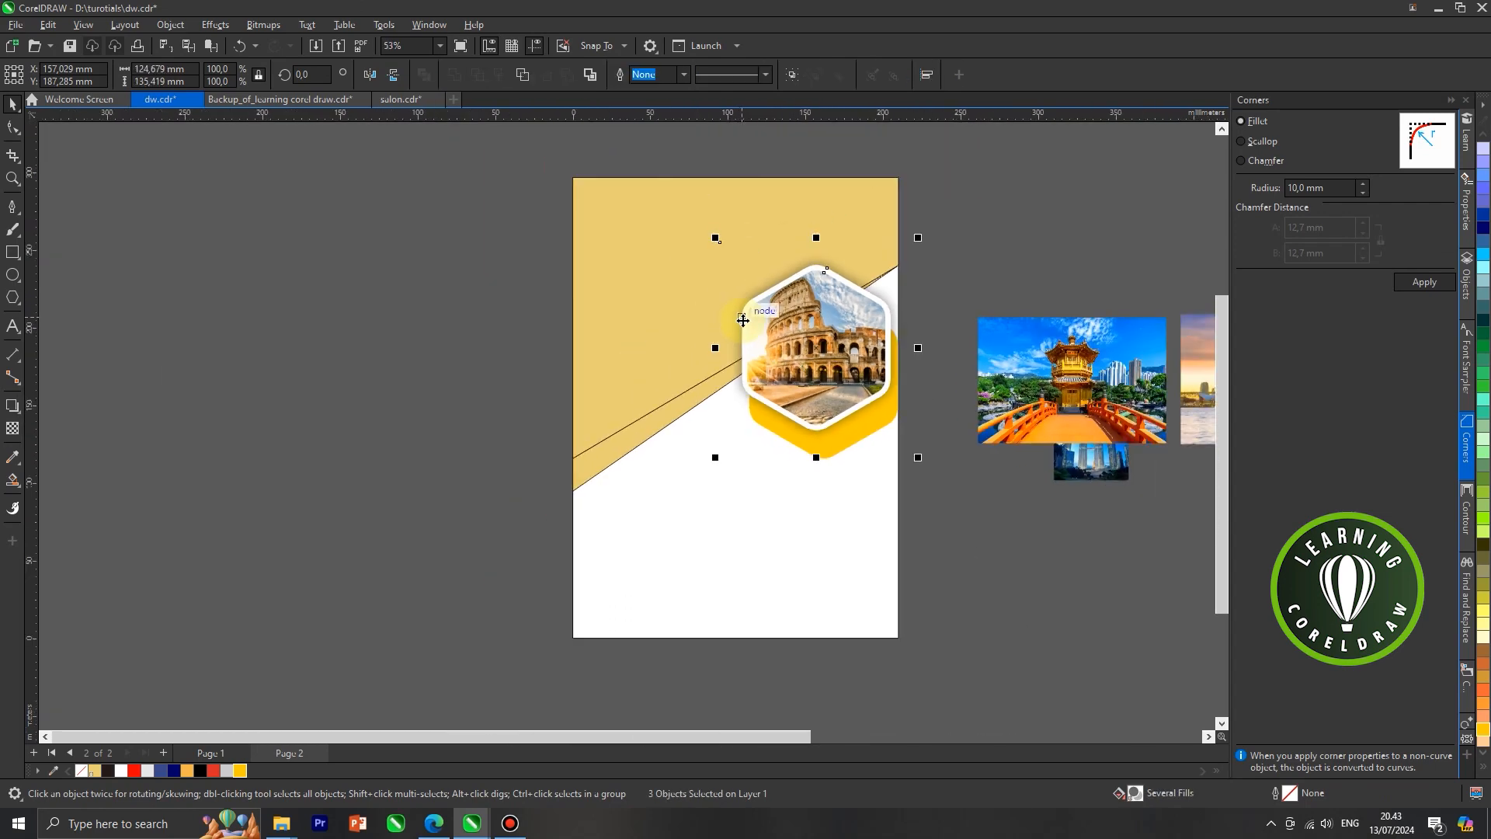
right_click(743, 320)
left_click(794, 436)
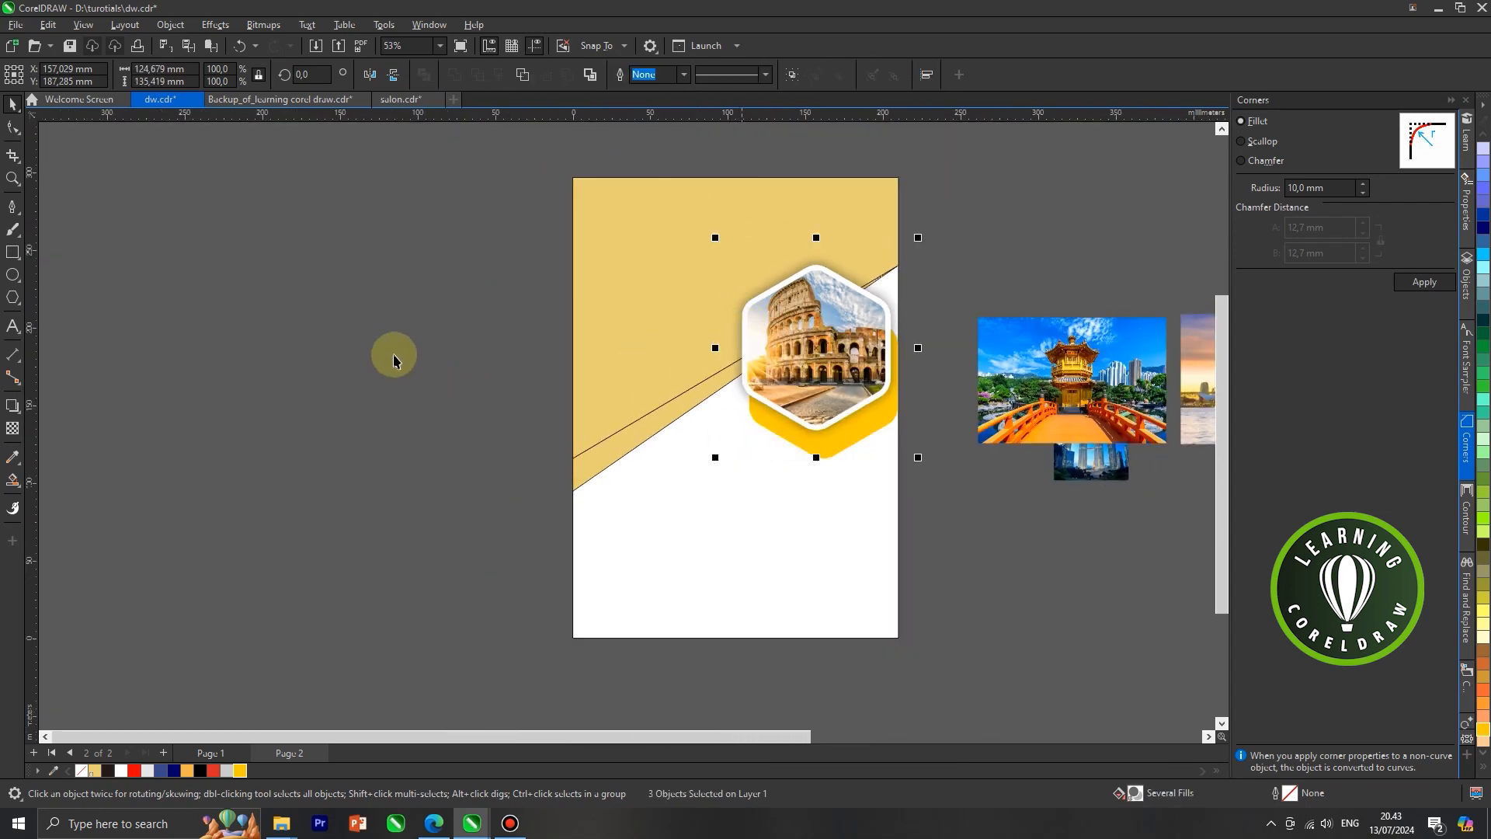
right_click(394, 359)
left_click(411, 433)
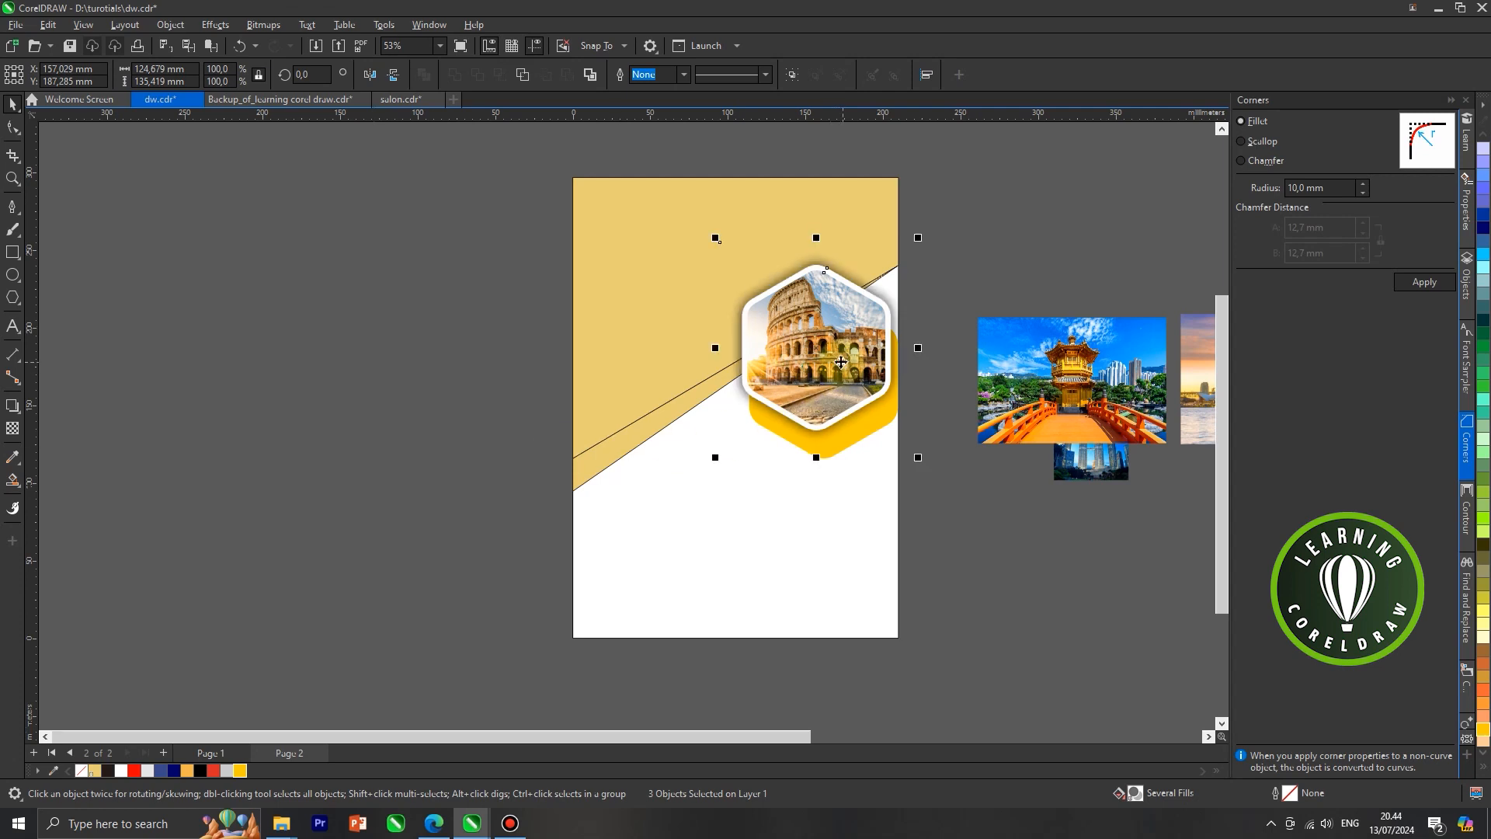
Move the pasted framed hexagon onto the diagonal edge near the page's left side and shrink its photo to about 75 by 84 mm.
left_click_drag(841, 362, 702, 429)
left_click_drag(753, 327, 730, 352)
left_click_drag(674, 488, 753, 514)
left_click_drag(680, 439, 673, 448)
left_click(447, 425)
Extract the Colosseum photo from the smaller hexagon and move it off the page to the left.
scroll(881, 499, "down", 2)
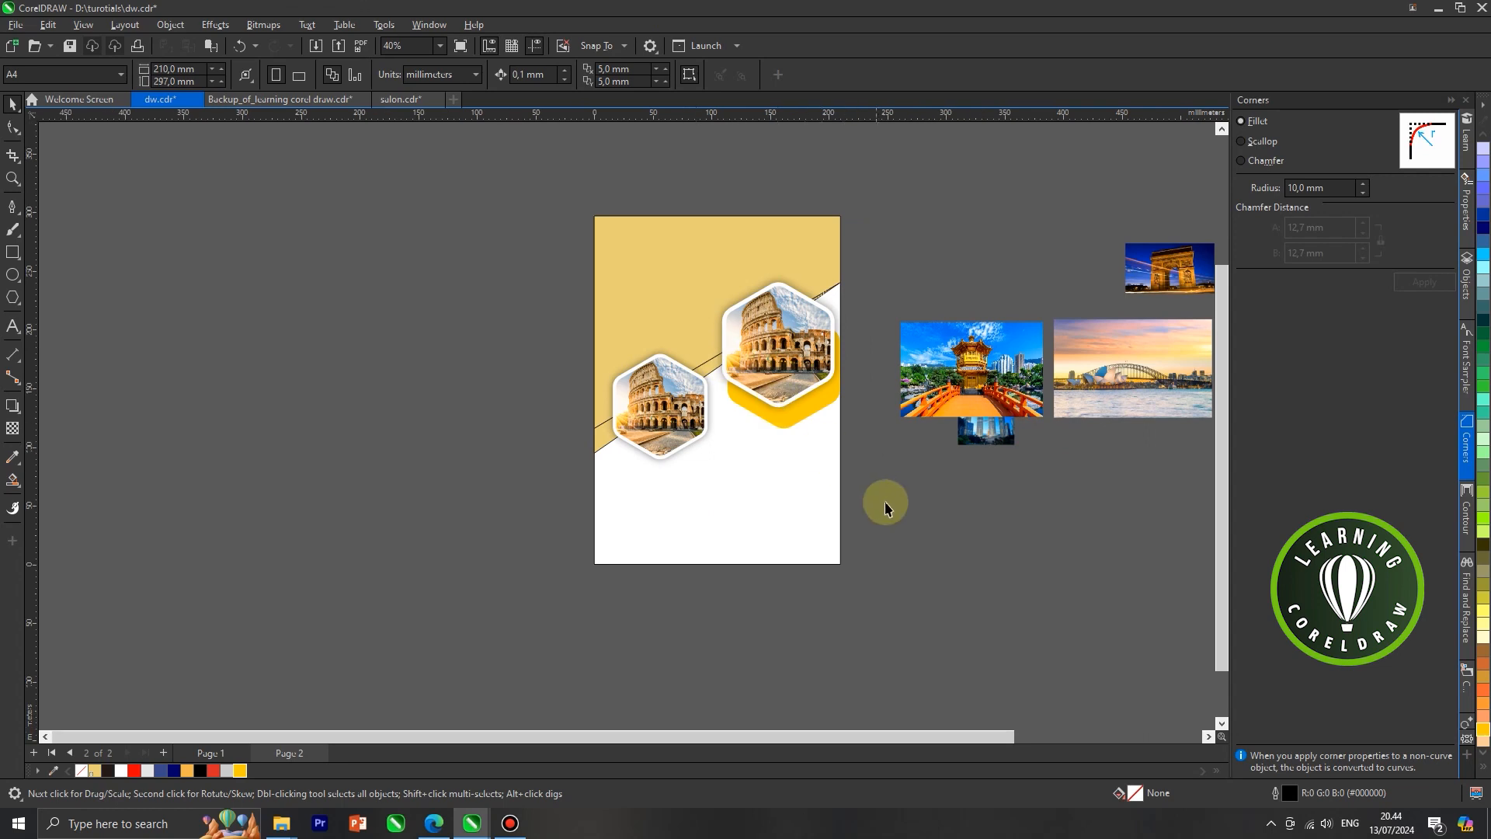
scroll(673, 487, "up", 3)
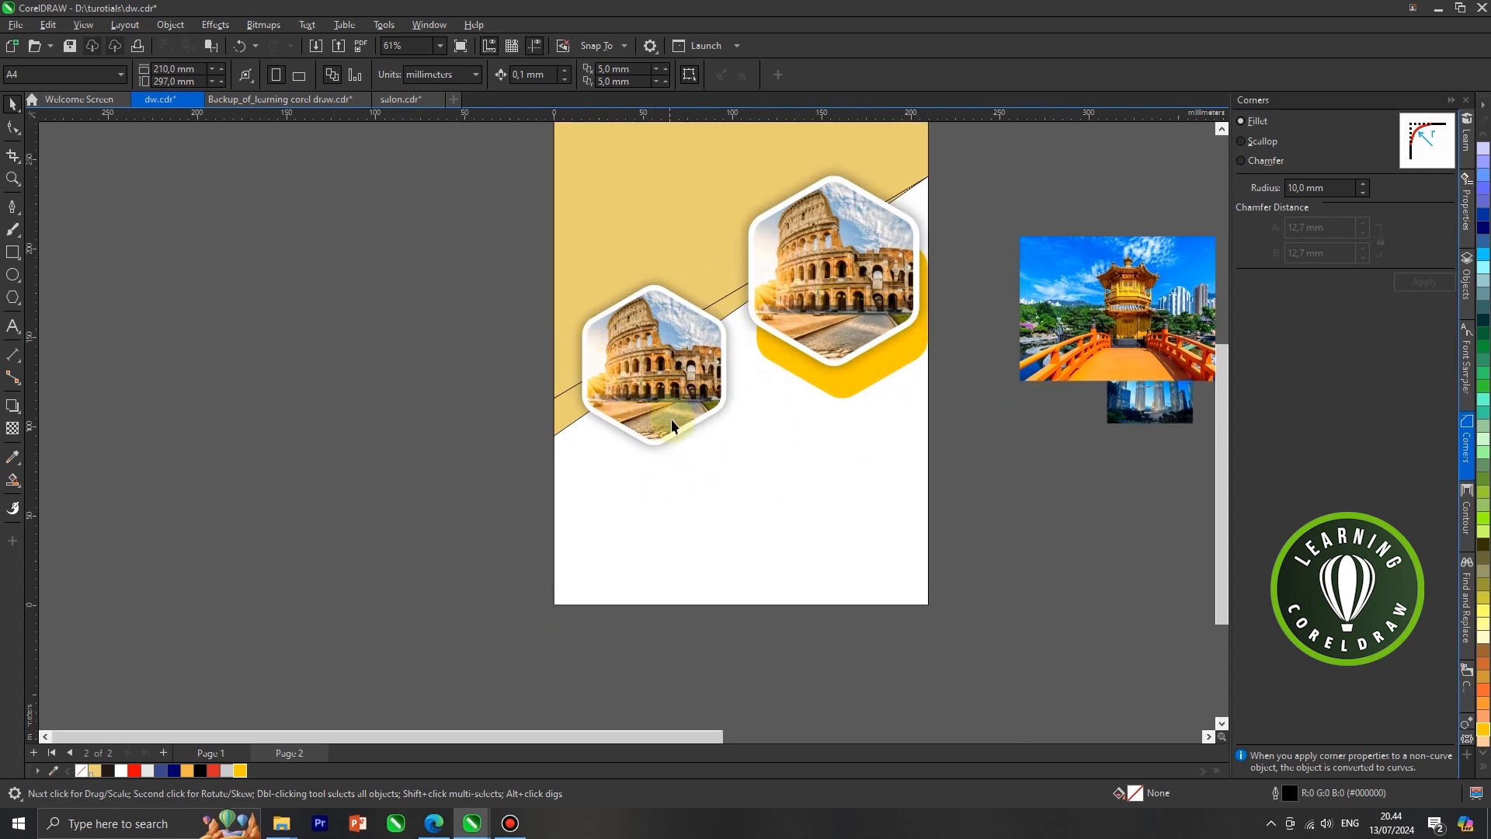
left_click(651, 339)
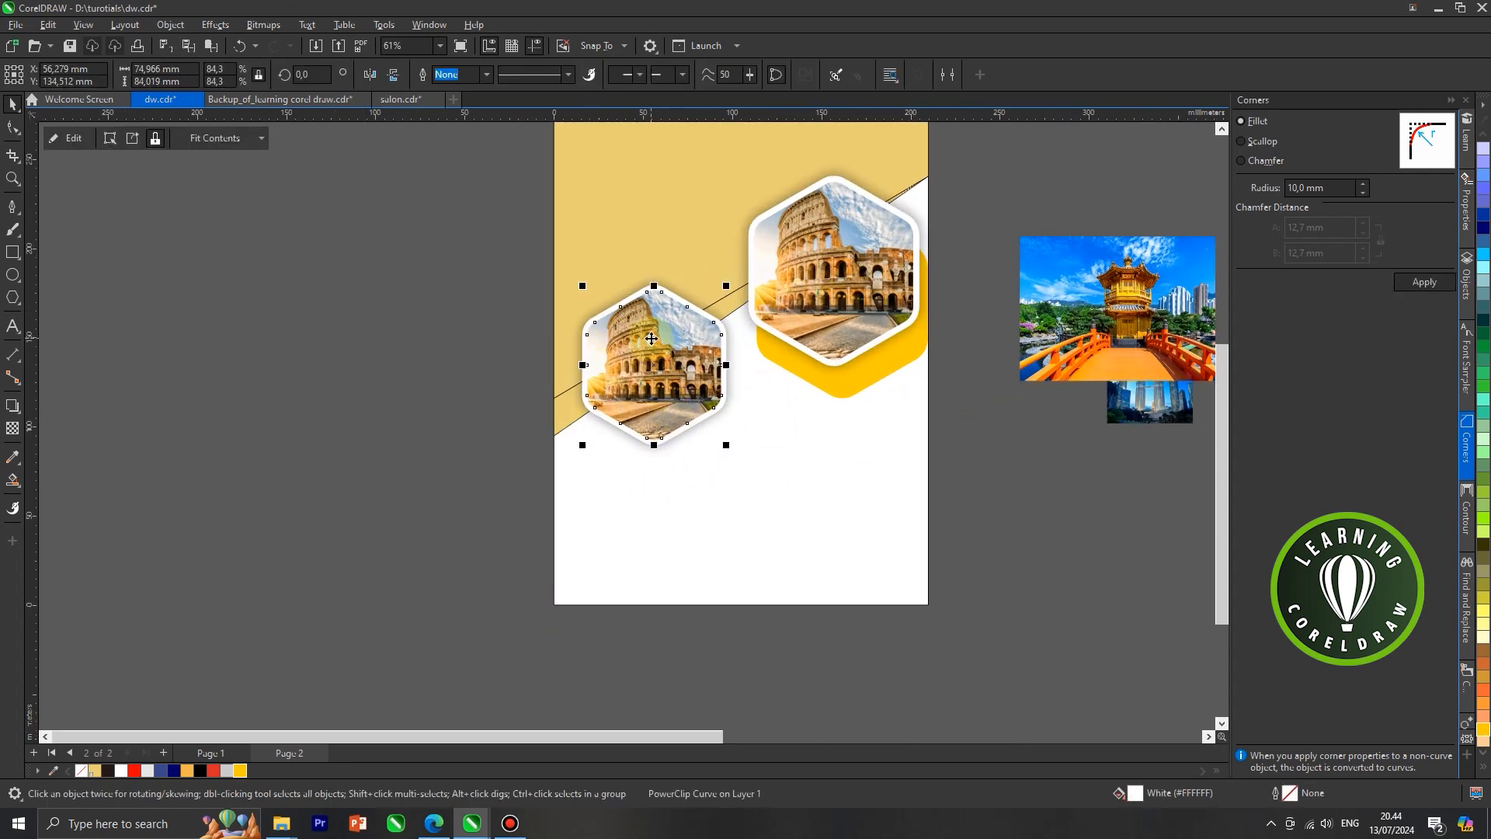
right_click(651, 338)
left_click(683, 328)
left_click_drag(606, 351, 273, 342)
Move the golden pavilion photo over the empty smaller hexagon and PowerClip it inside.
left_click_drag(1040, 311, 561, 365)
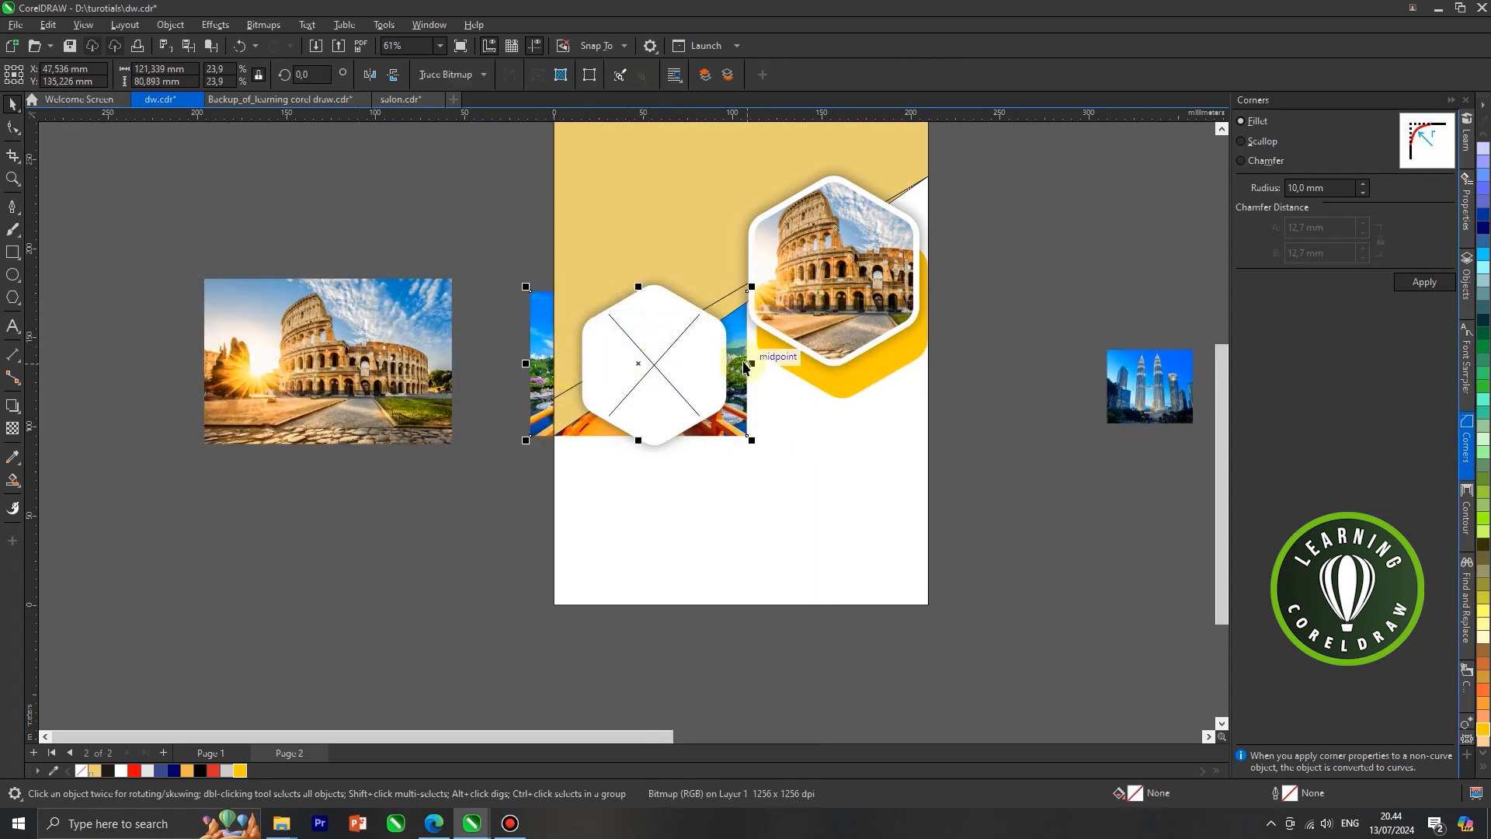
right_click(534, 385)
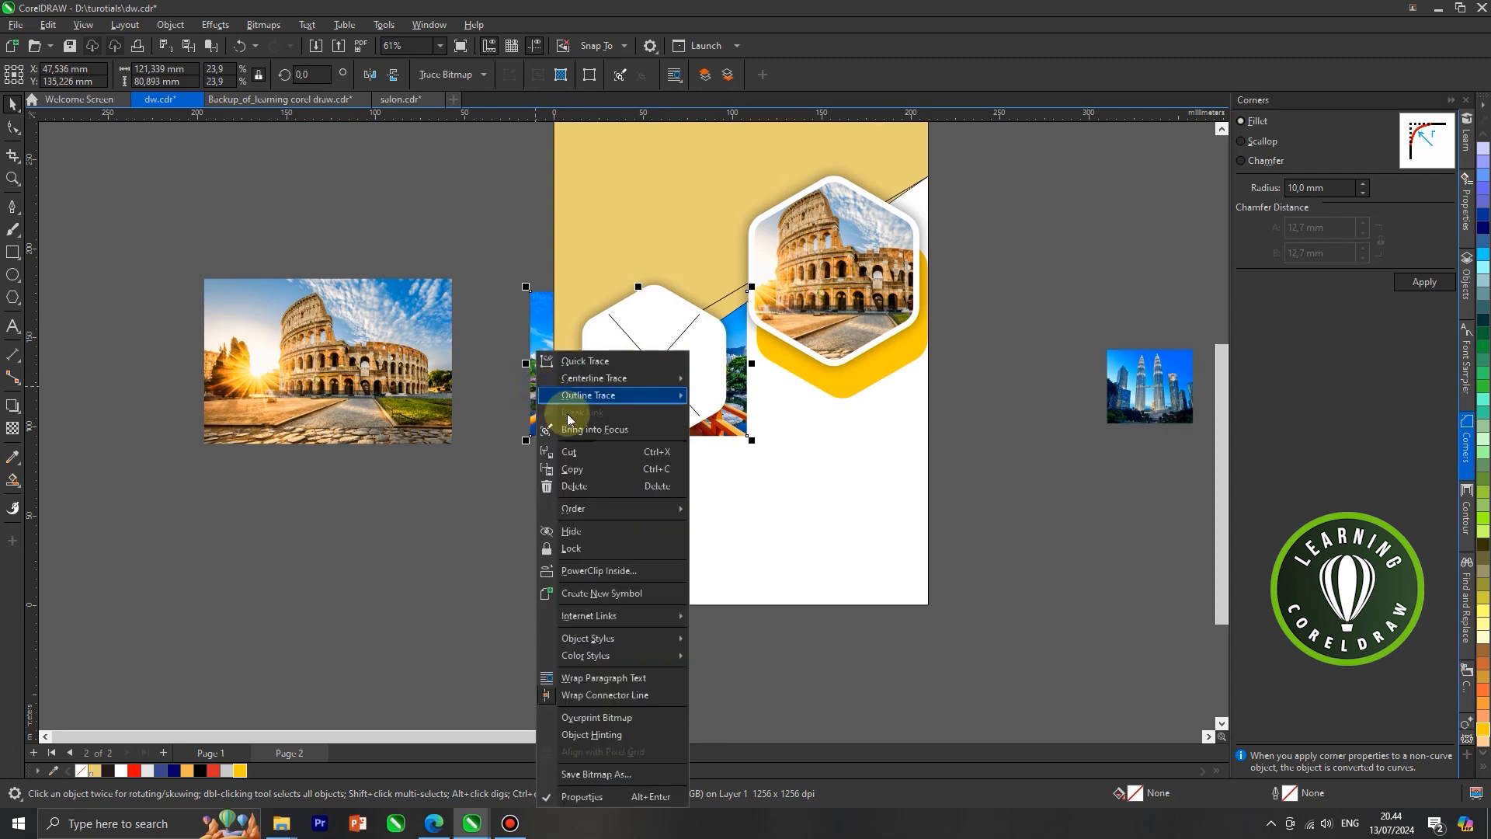
left_click(590, 568)
left_click(666, 382)
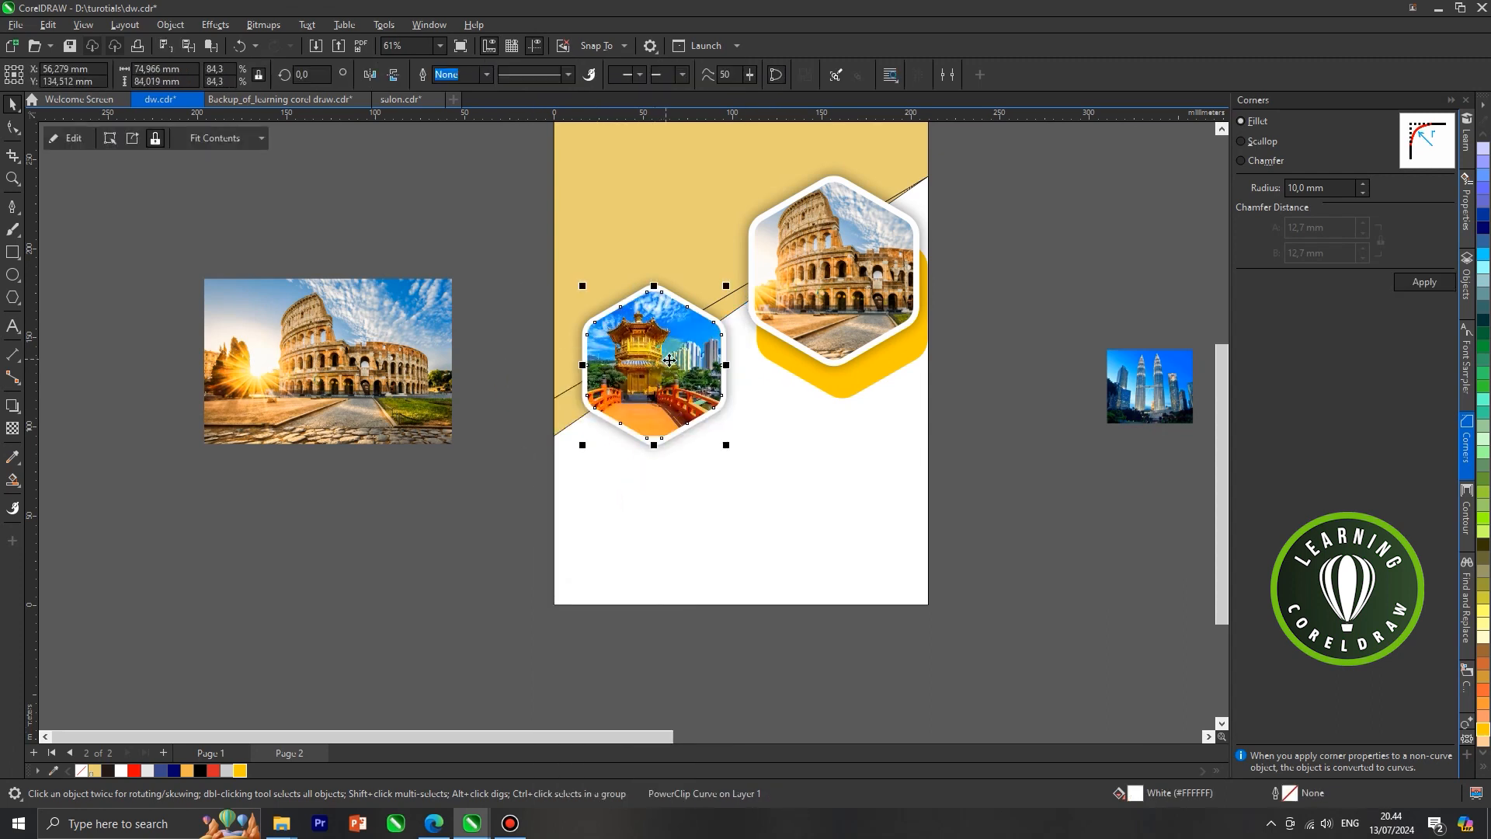
Edit the smaller hexagon's PowerClip, enlarge the pavilion photo to about 130 by 87 mm and finish editing.
right_click(673, 305)
left_click(722, 331)
left_click(678, 349)
left_click_drag(757, 287, 759, 282)
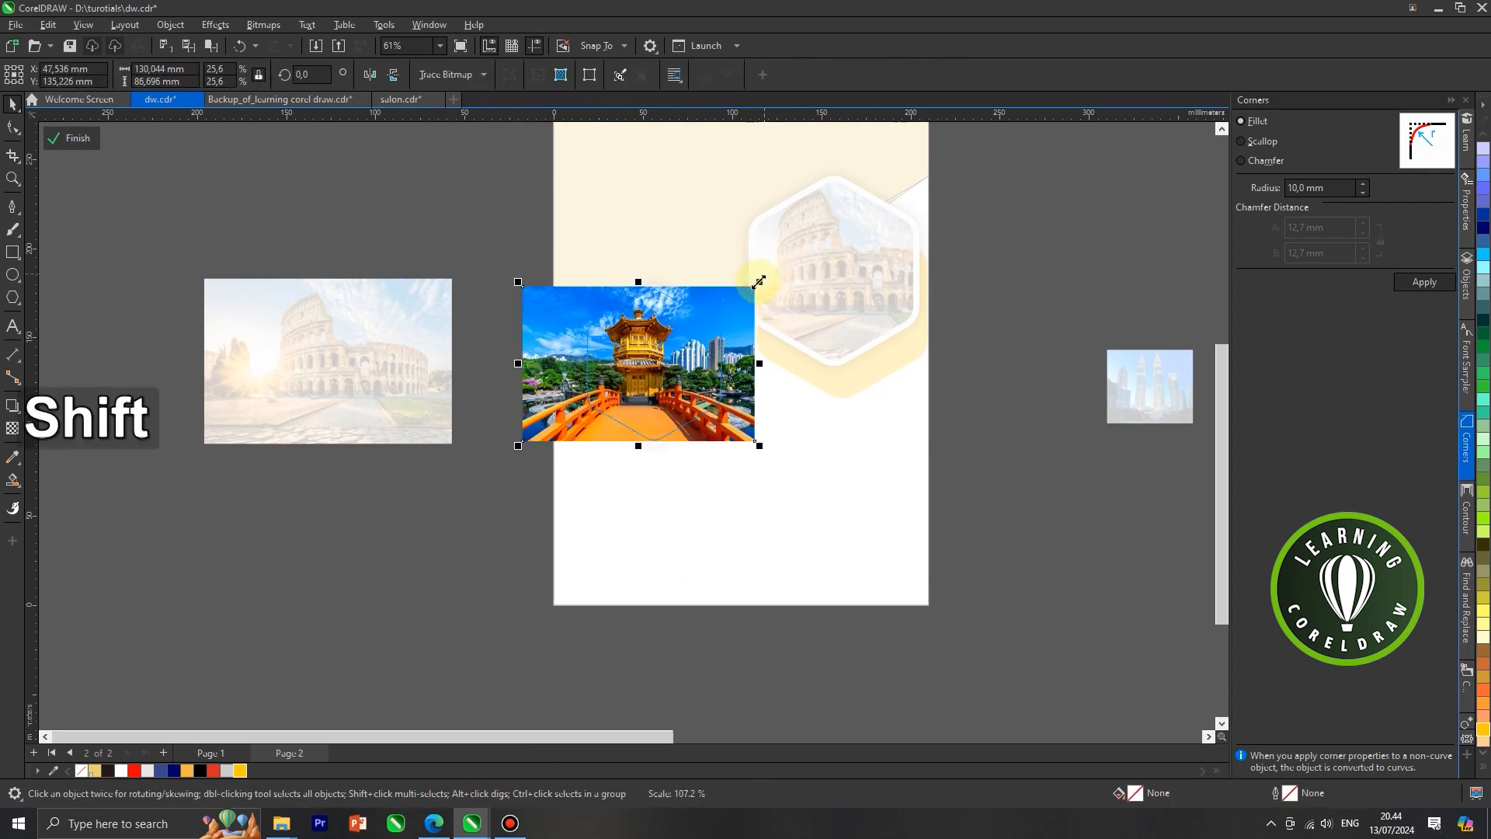
right_click(724, 299)
left_click(763, 308)
left_click(518, 256)
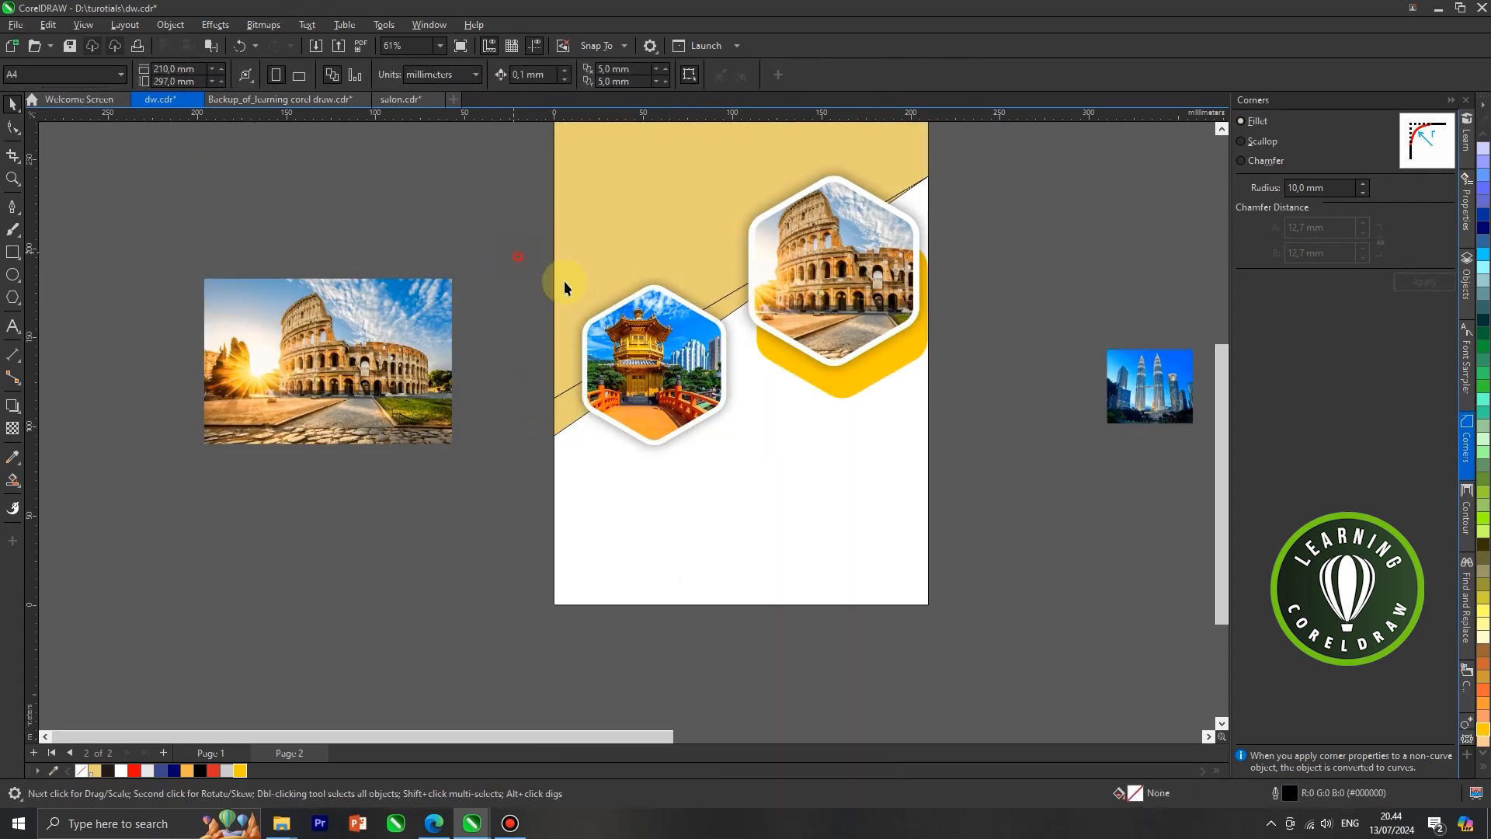
Scale the pavilion hexagon with its frame and shadow down to about 95 by 104 mm overall.
left_click_drag(753, 473, 753, 472)
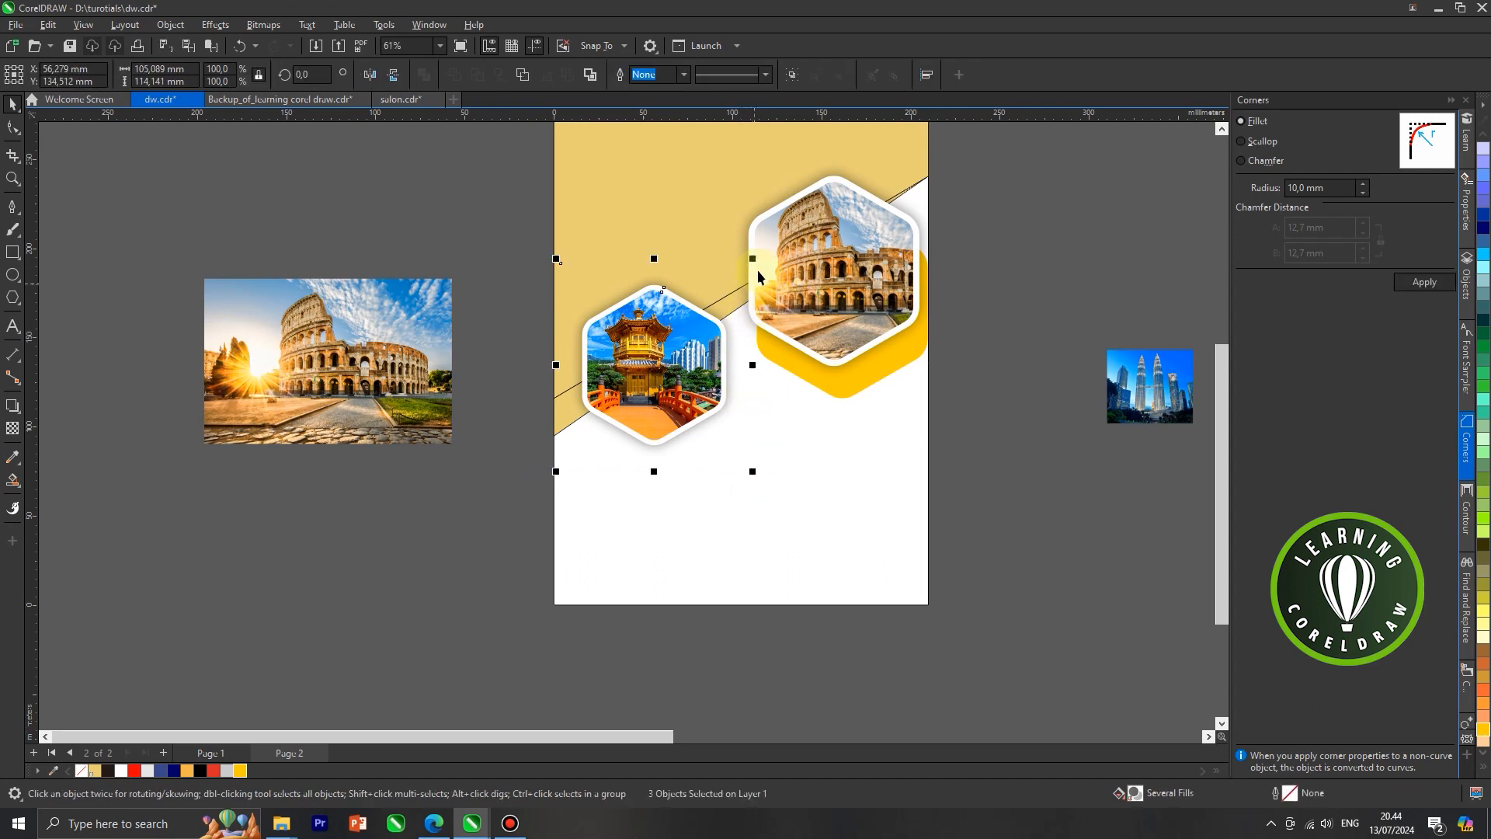
left_click_drag(759, 260, 756, 260)
left_click_drag(750, 262, 746, 266)
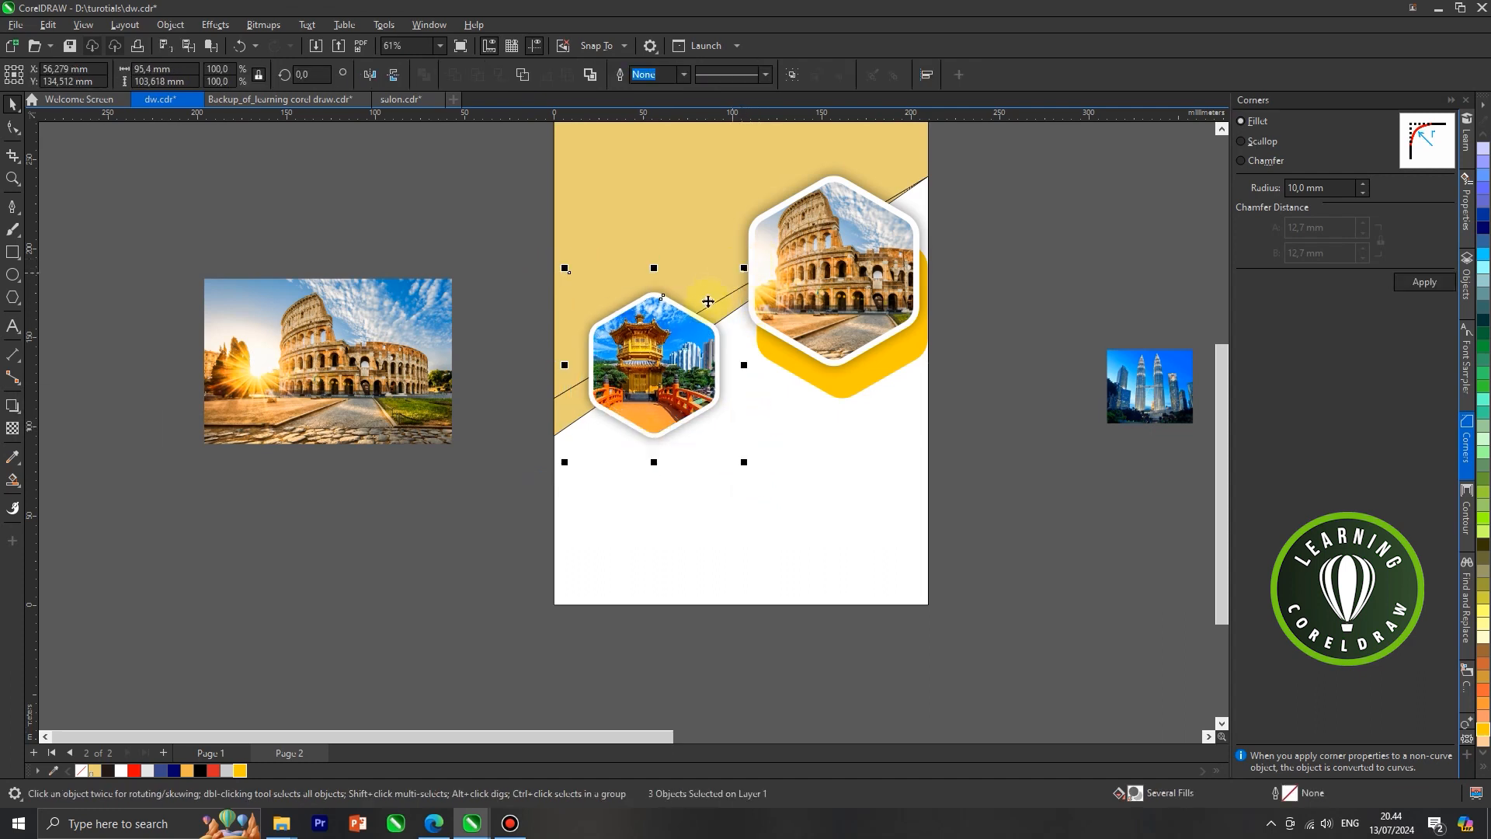
Nudge the pavilion hexagon slightly down and to the left, and delete the spare Colosseum photo beside the page.
left_click_drag(669, 339, 667, 345)
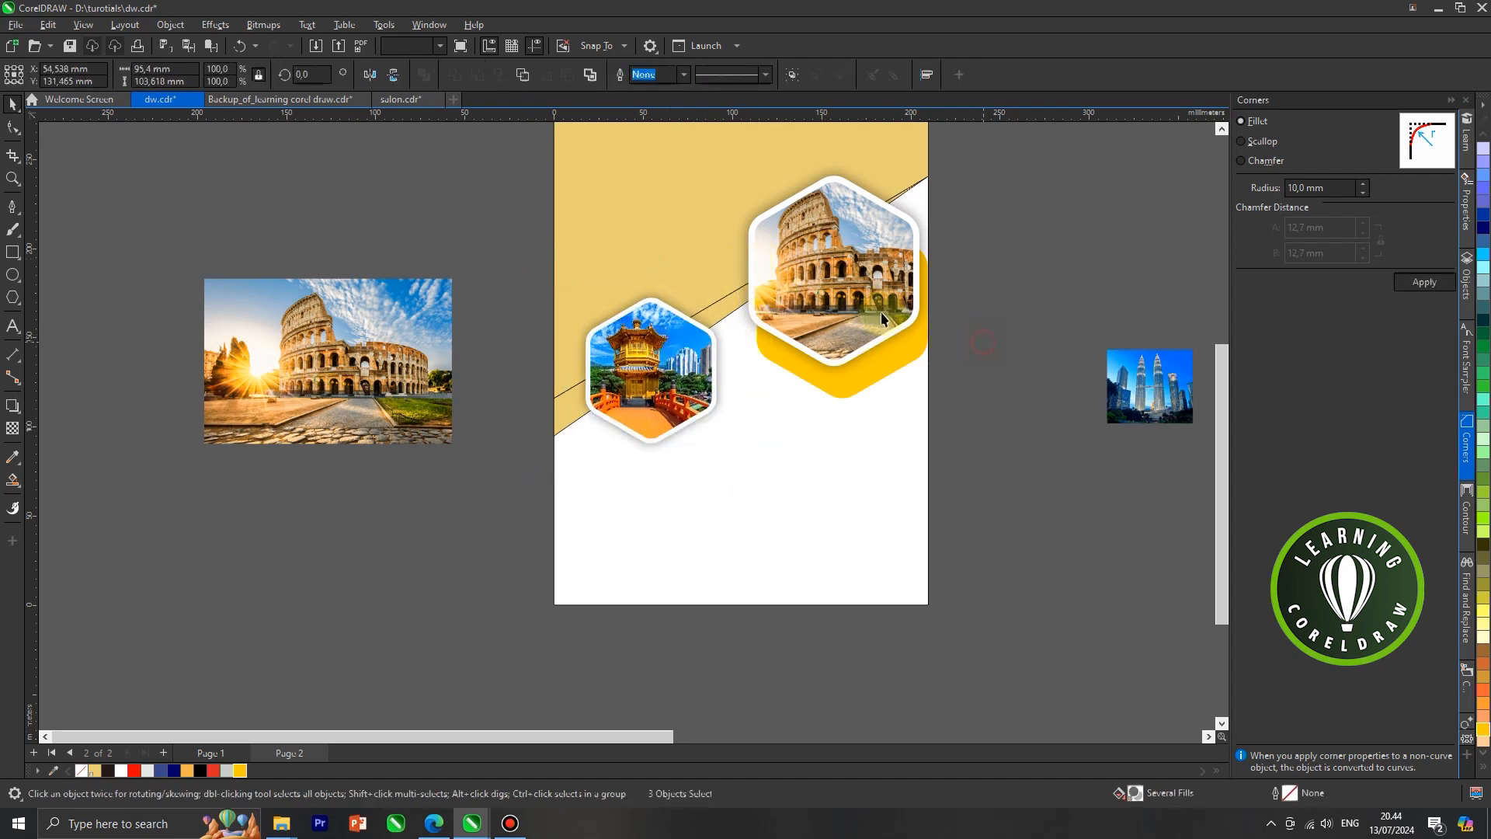
scroll(862, 326, "down", 2)
left_click(541, 363)
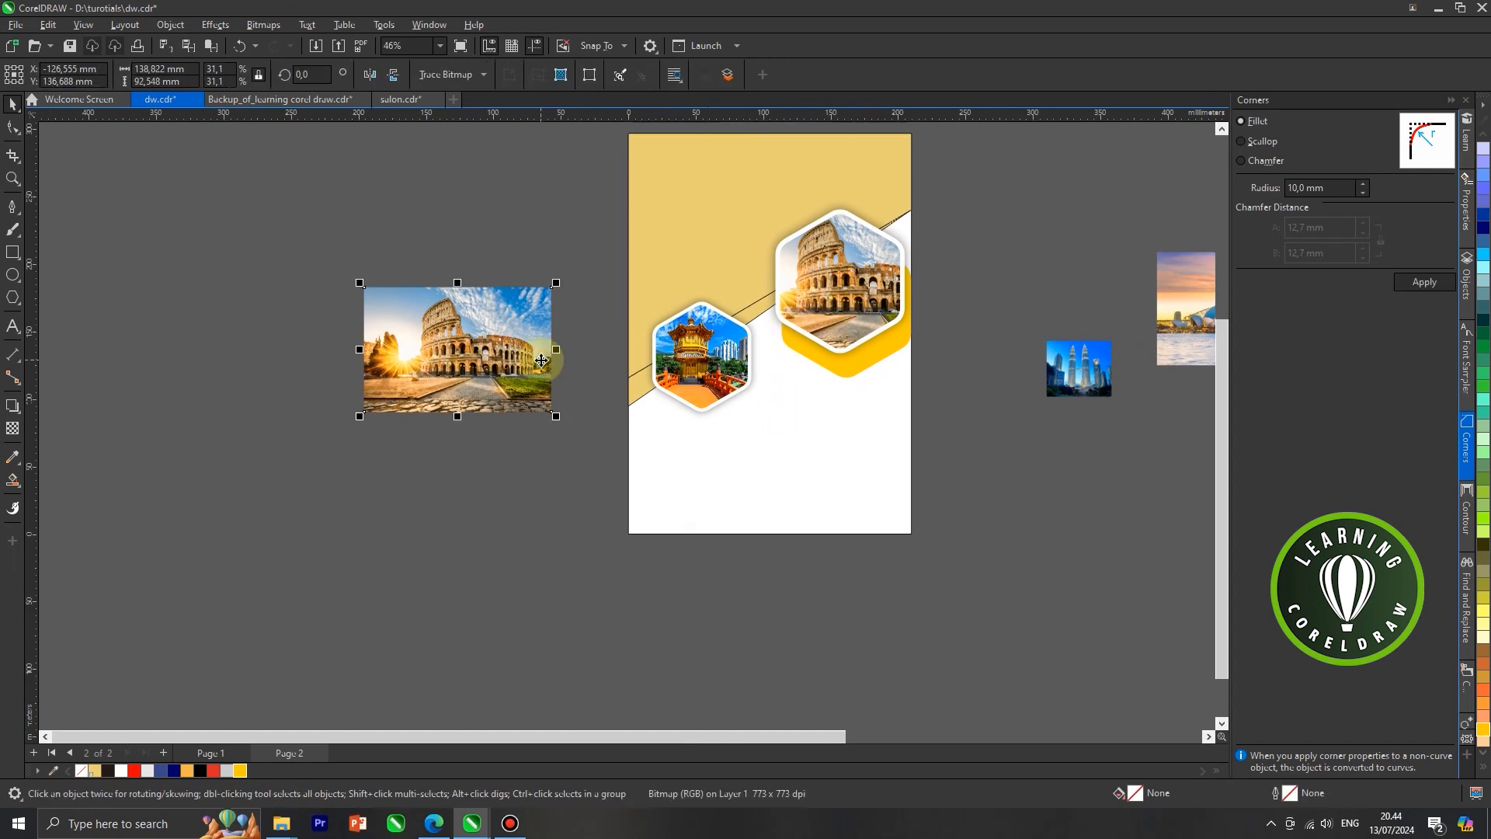
key("Delete")
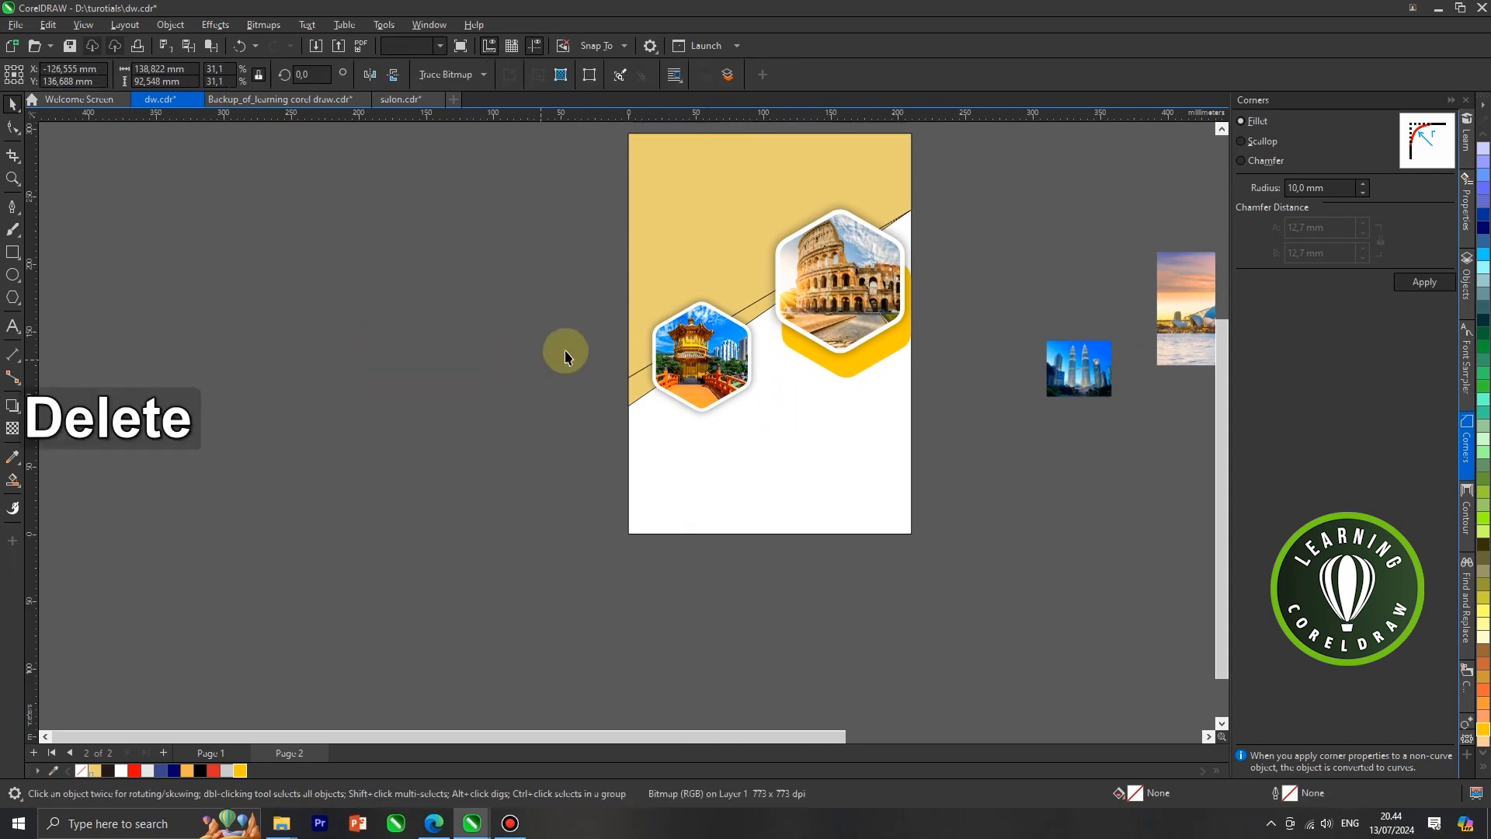
left_click_drag(569, 256, 772, 425)
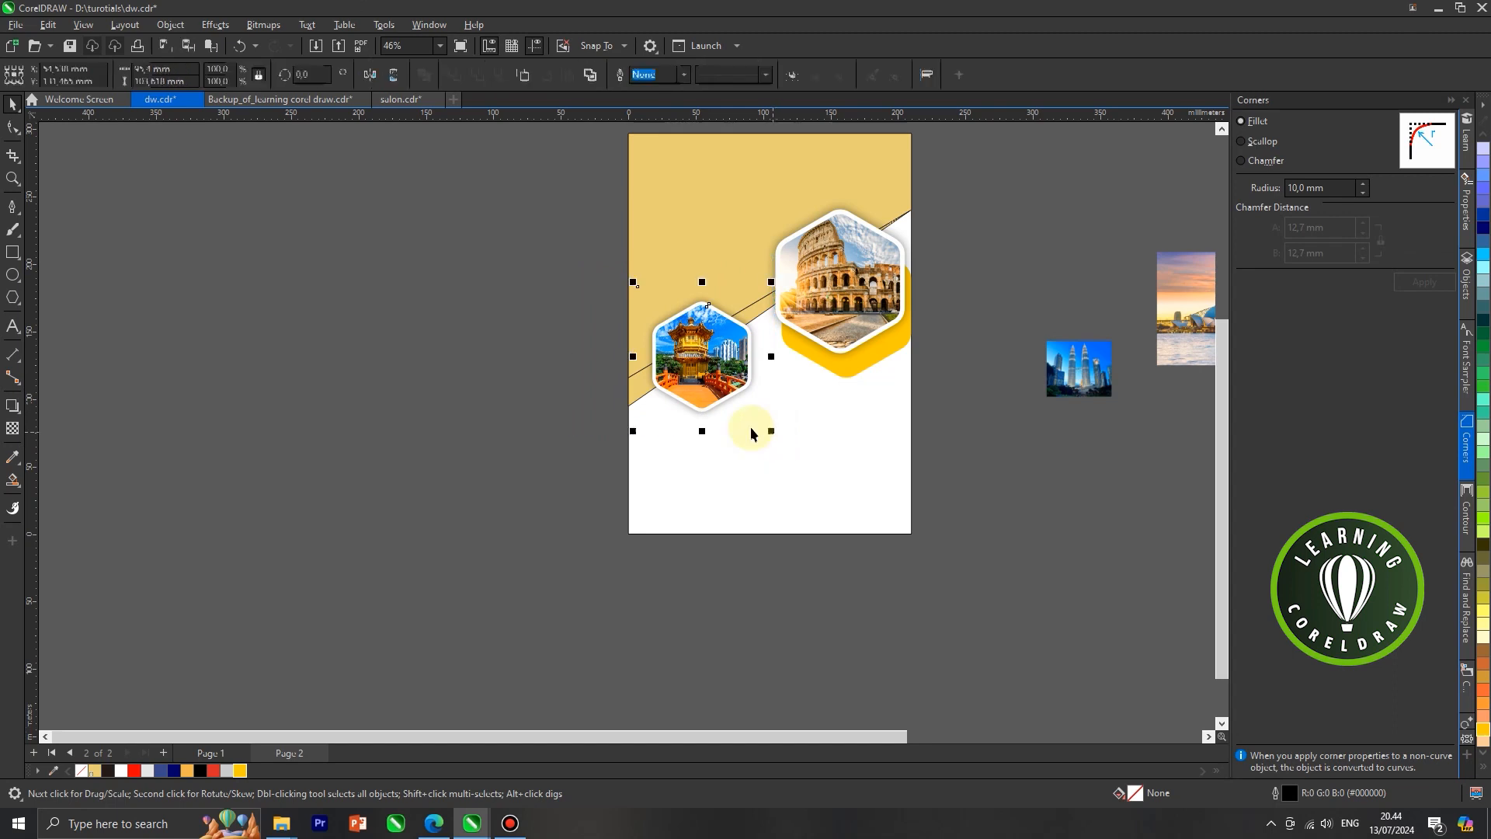
left_click(697, 369)
scroll(883, 361, "up", 2)
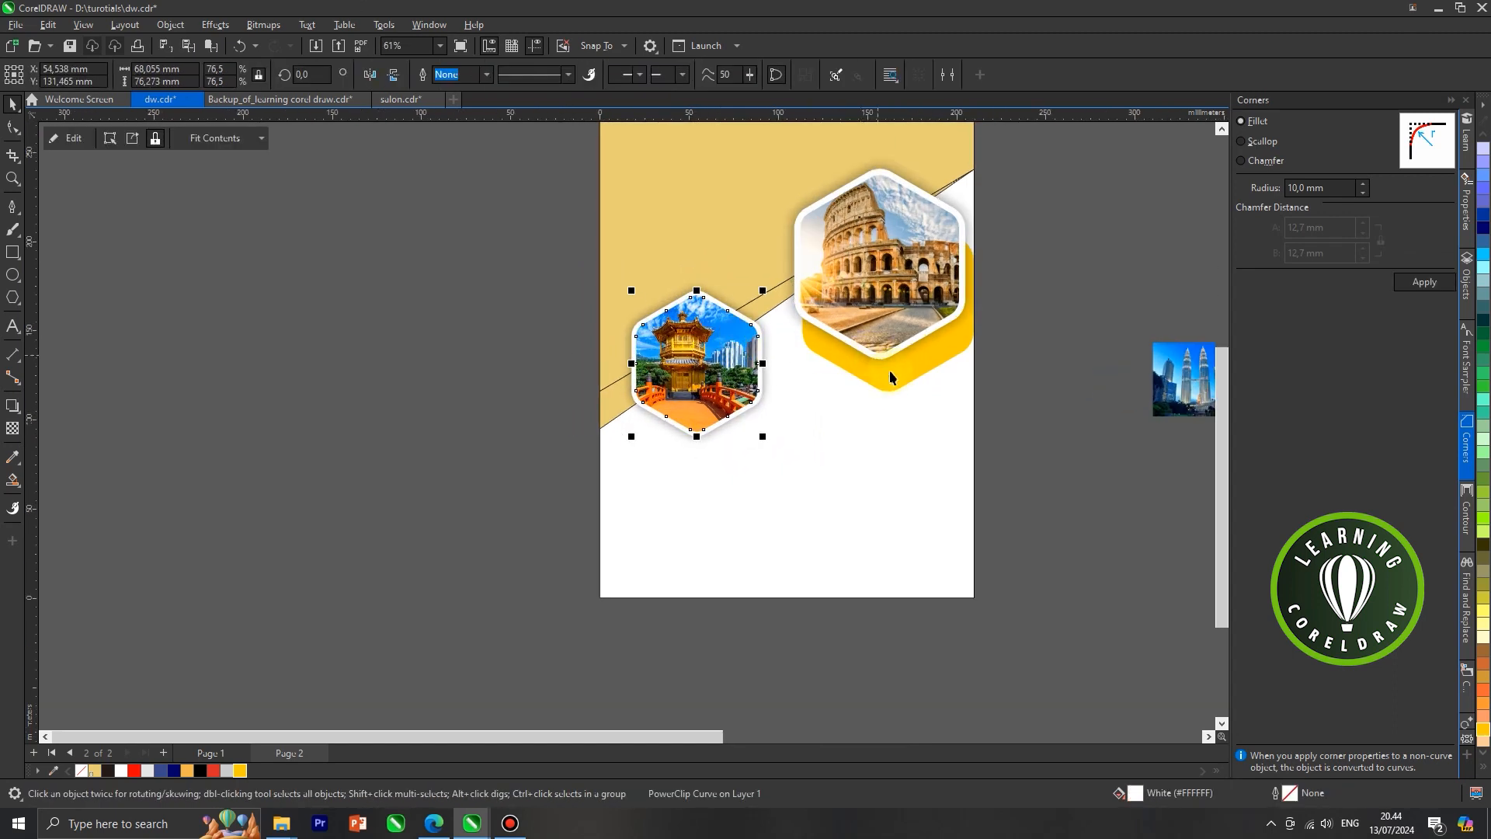
Duplicate the deep yellow hexagon behind the Colosseum frame and place the copy at the page's lower-left corner, below the pavilion.
left_click(893, 391)
left_click(886, 392)
right_click(886, 391)
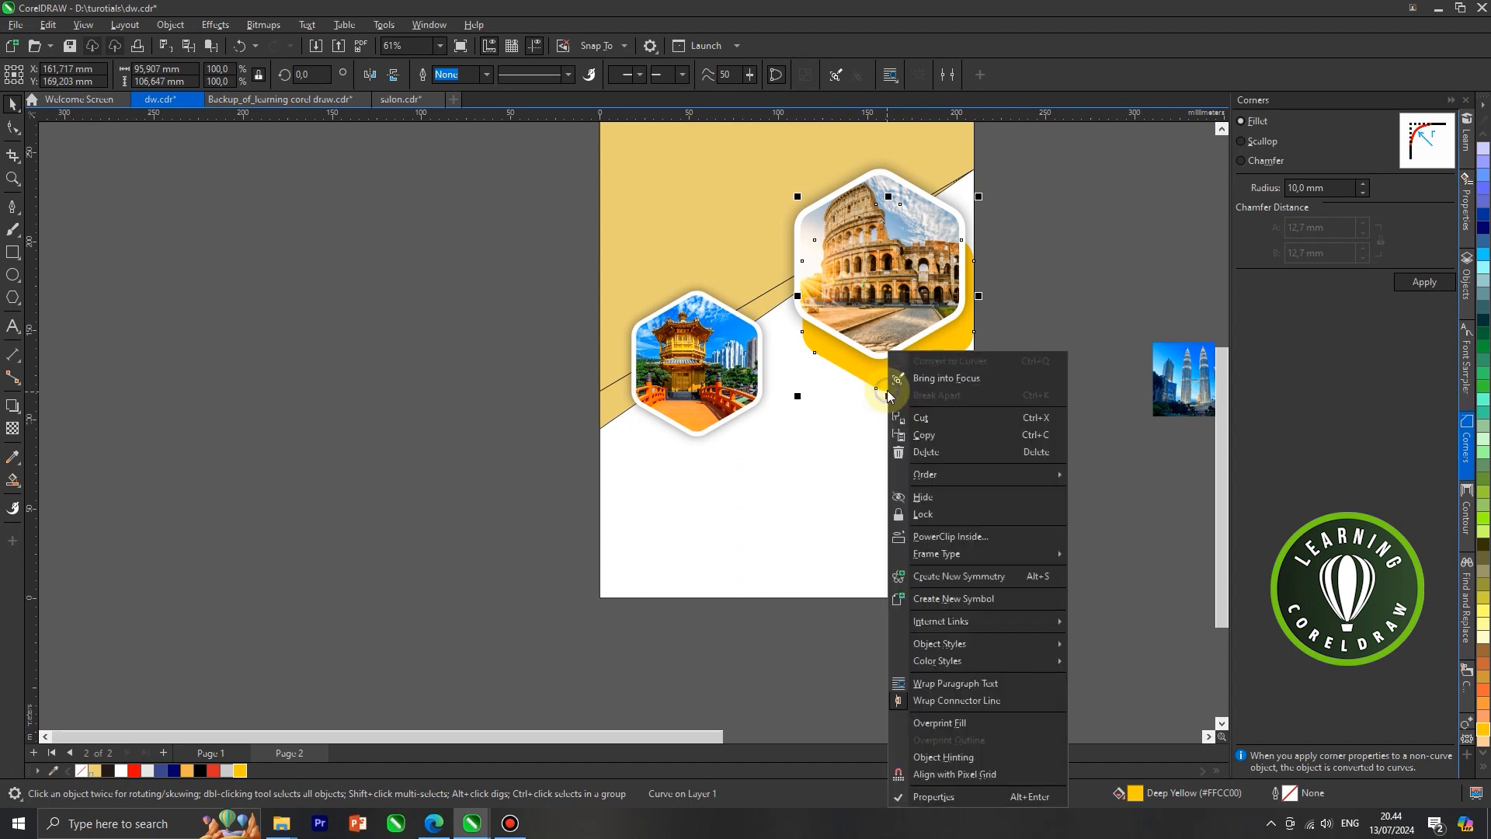
left_click(919, 435)
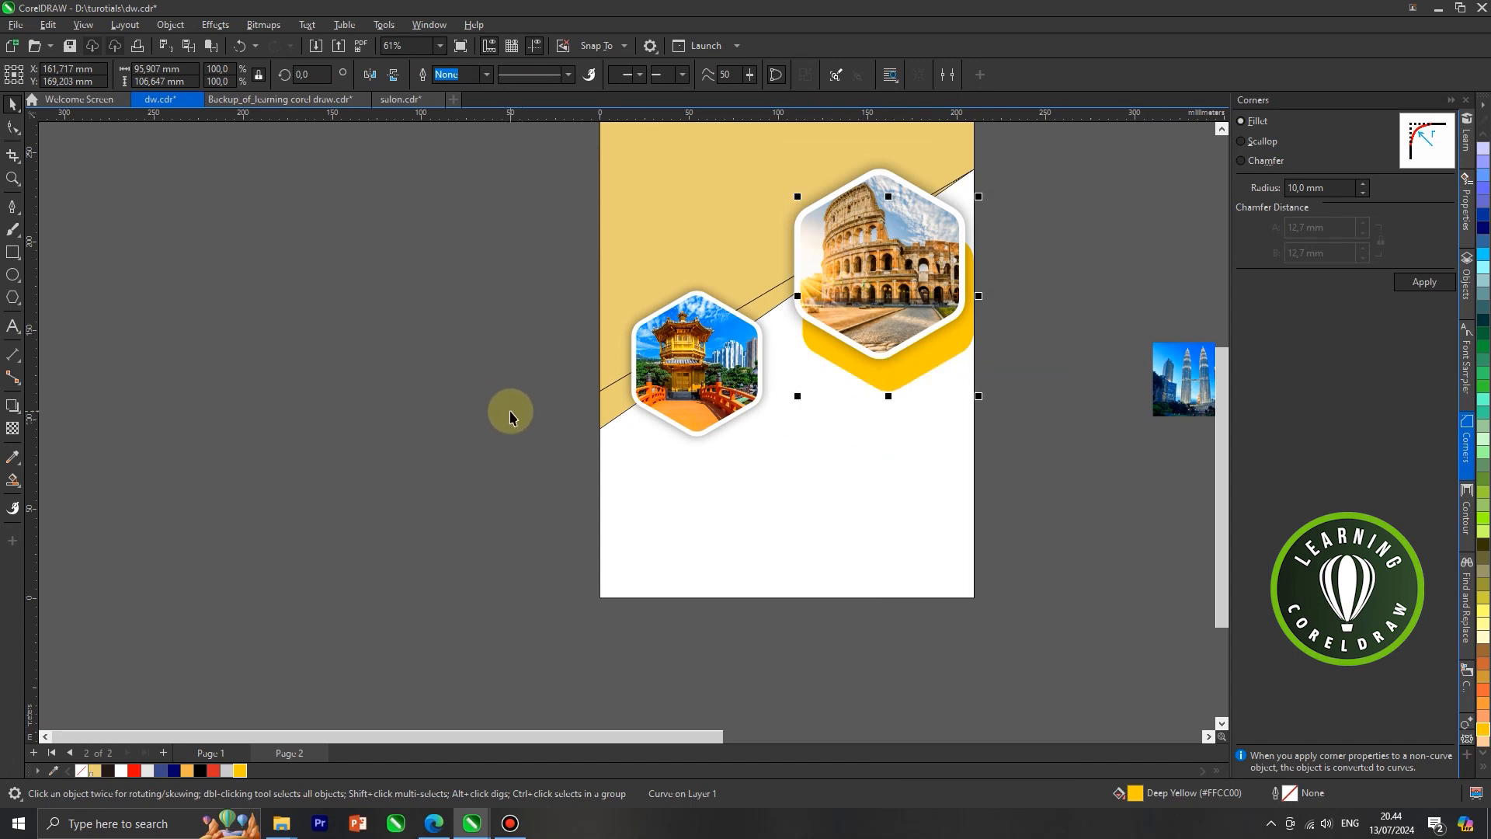
right_click(527, 434)
left_click(566, 548)
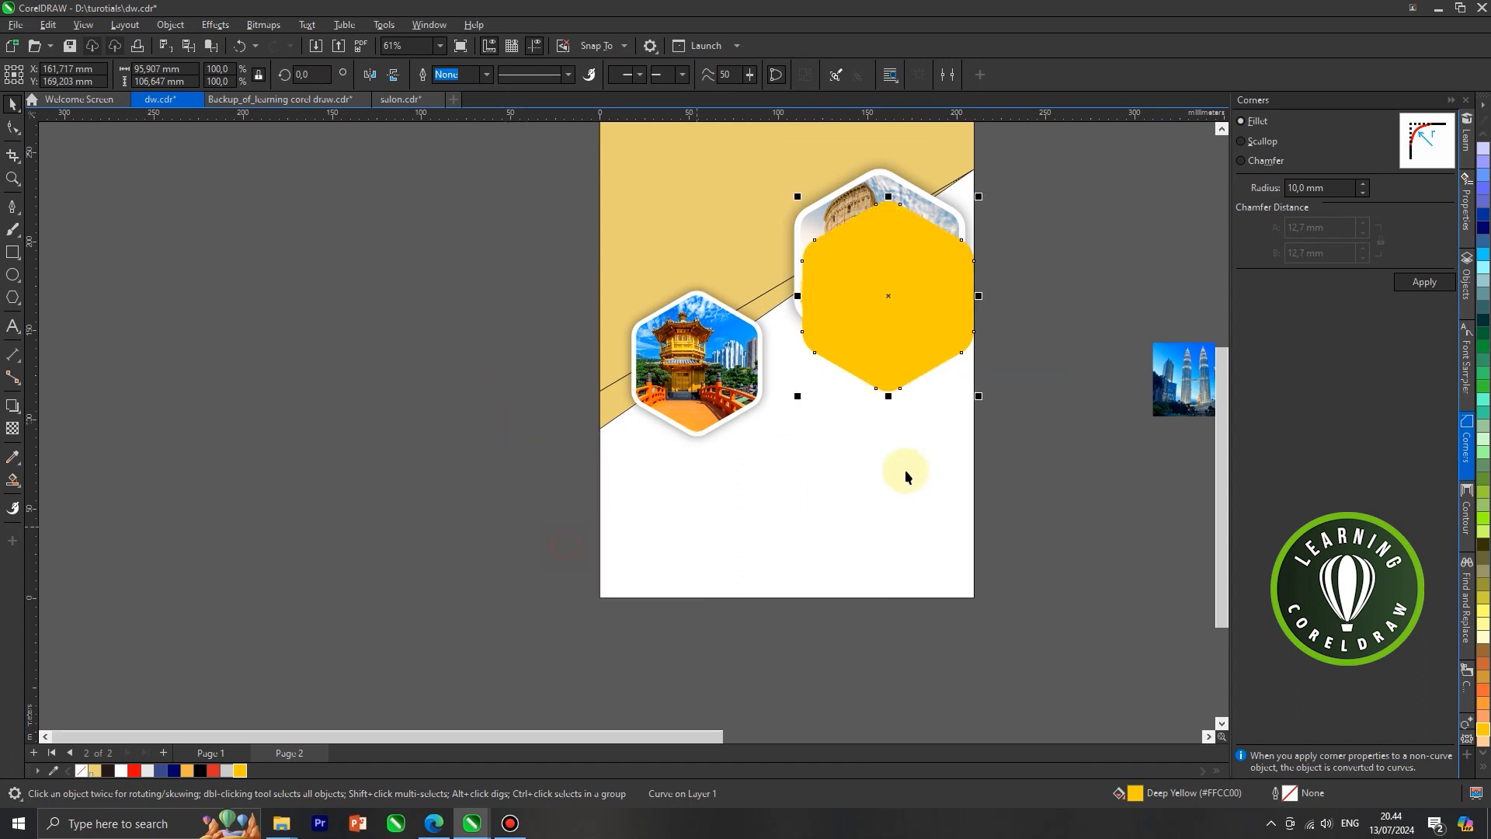
left_click_drag(886, 314, 683, 519)
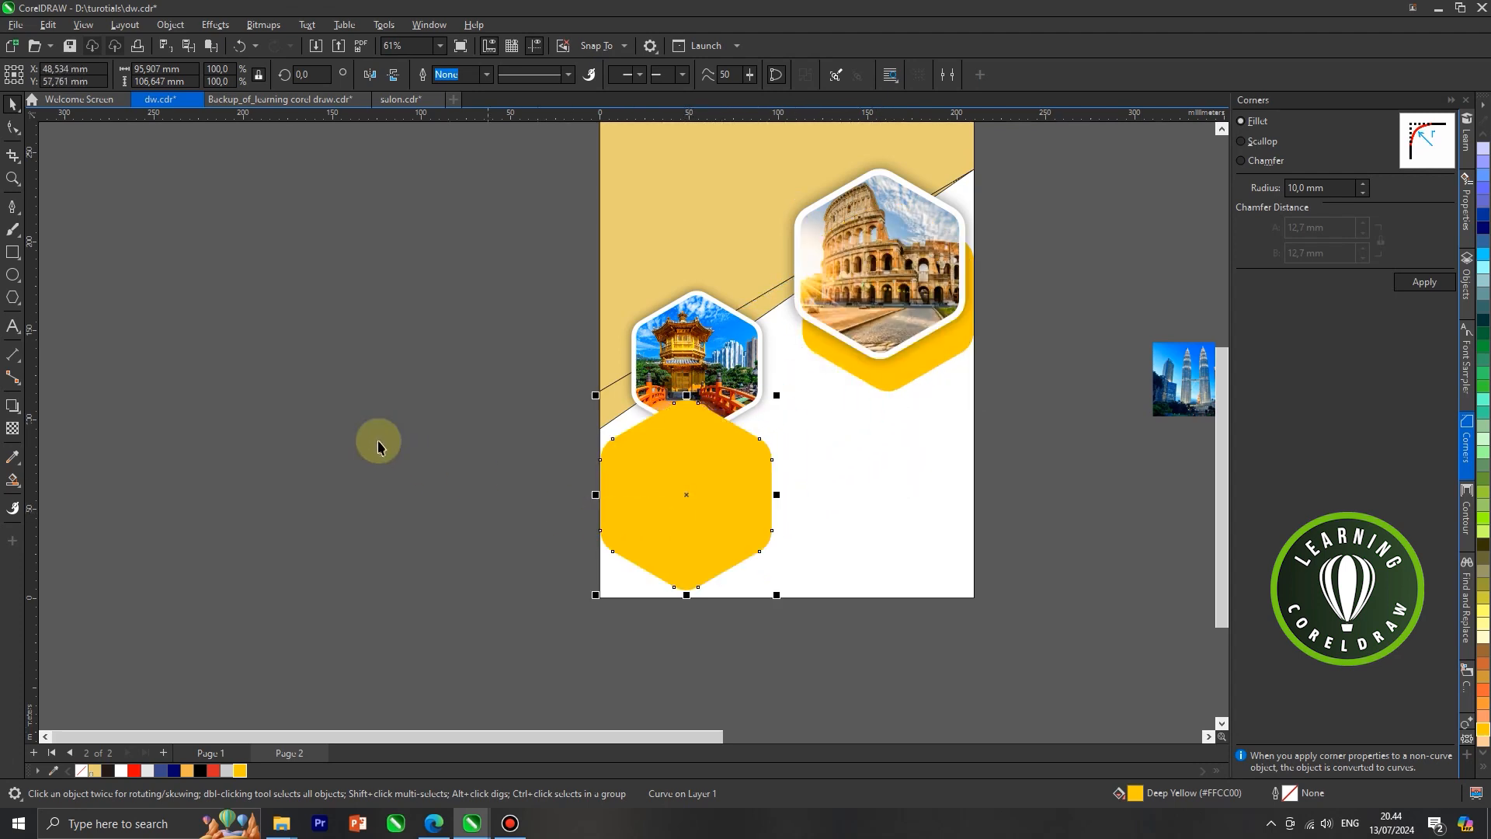
Draw a rectangle from the middle of the yellow hexagon copy down past the page edge, matching its width, about 96 by 119 mm.
left_click(12, 251)
left_click_drag(554, 512, 769, 696)
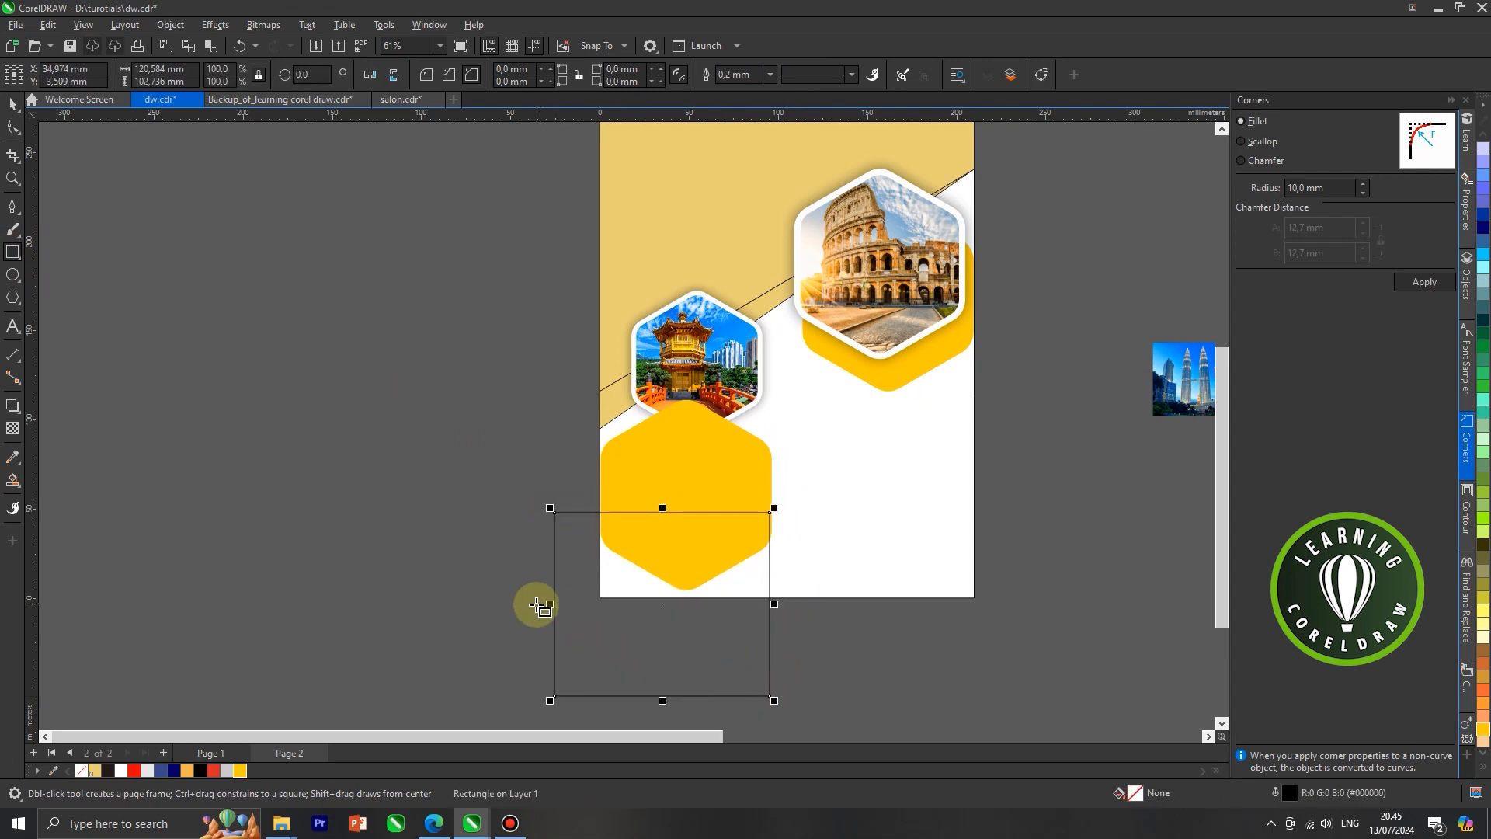
left_click_drag(553, 604, 587, 506)
left_click_drag(774, 600, 768, 495)
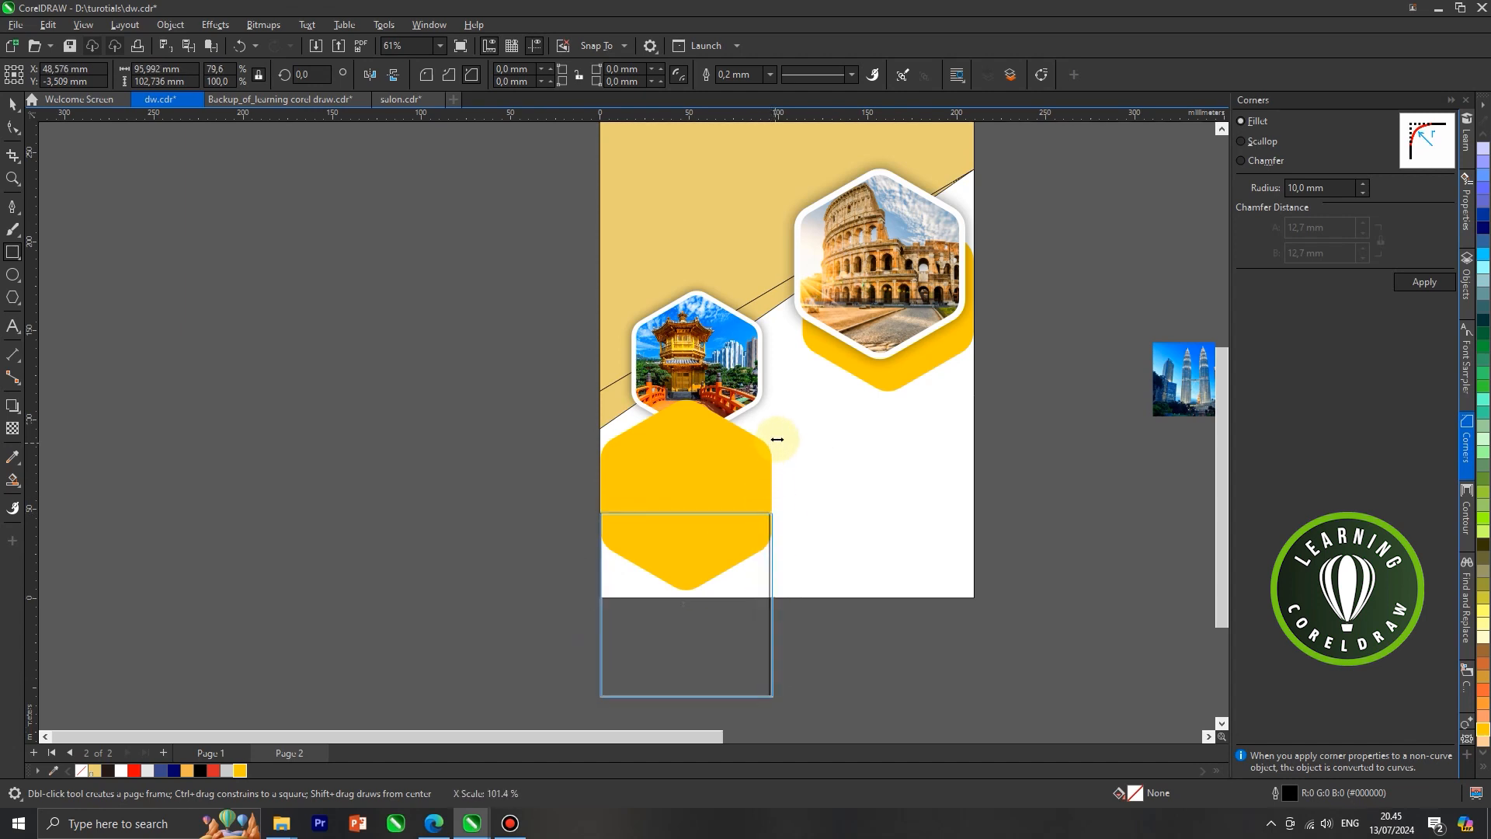
left_click_drag(772, 426, 774, 427)
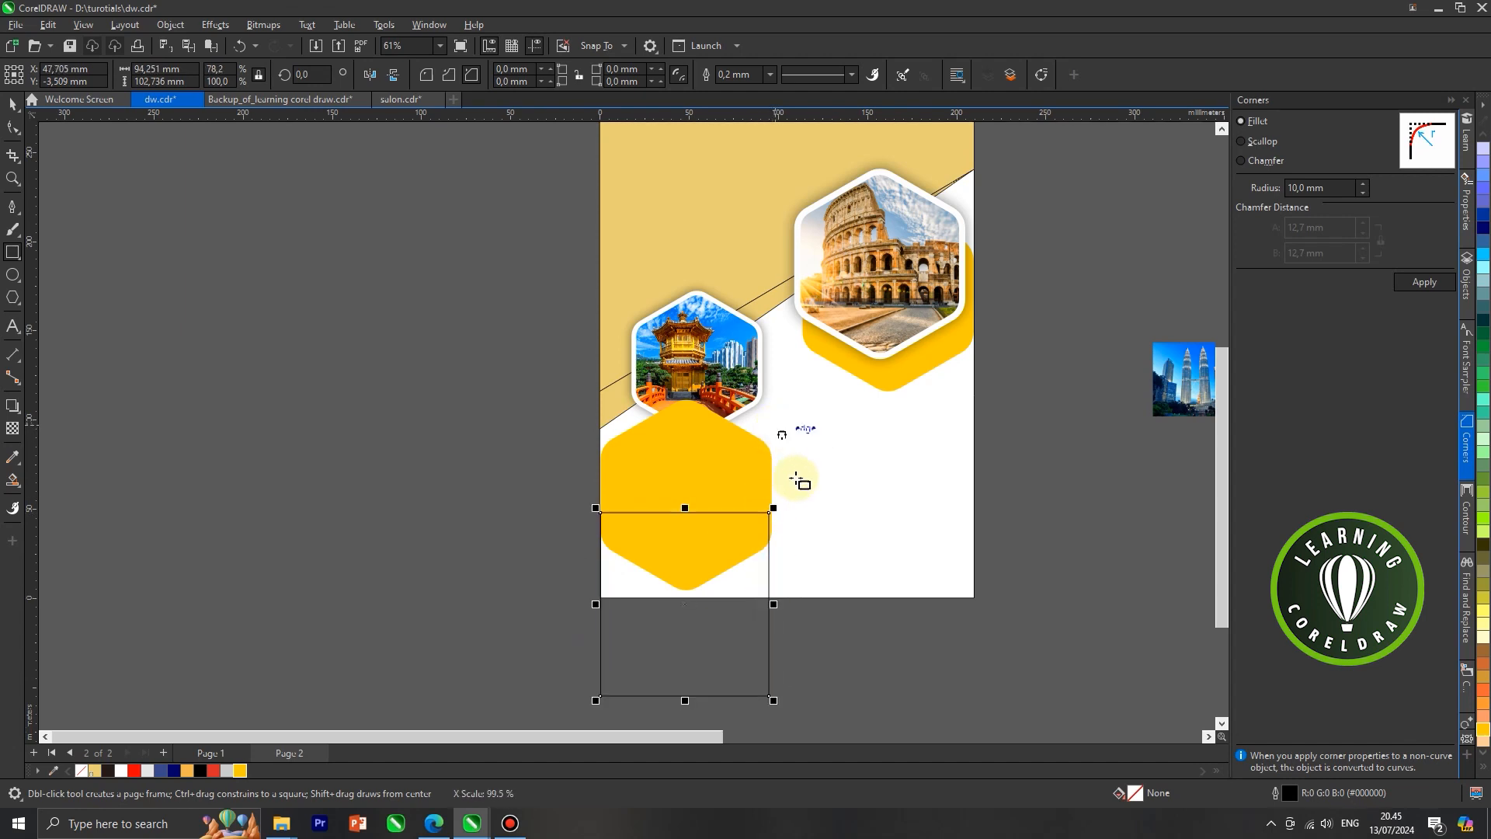
scroll(775, 602, "up", 4)
left_click_drag(766, 573, 780, 391)
scroll(792, 392, "down", 1)
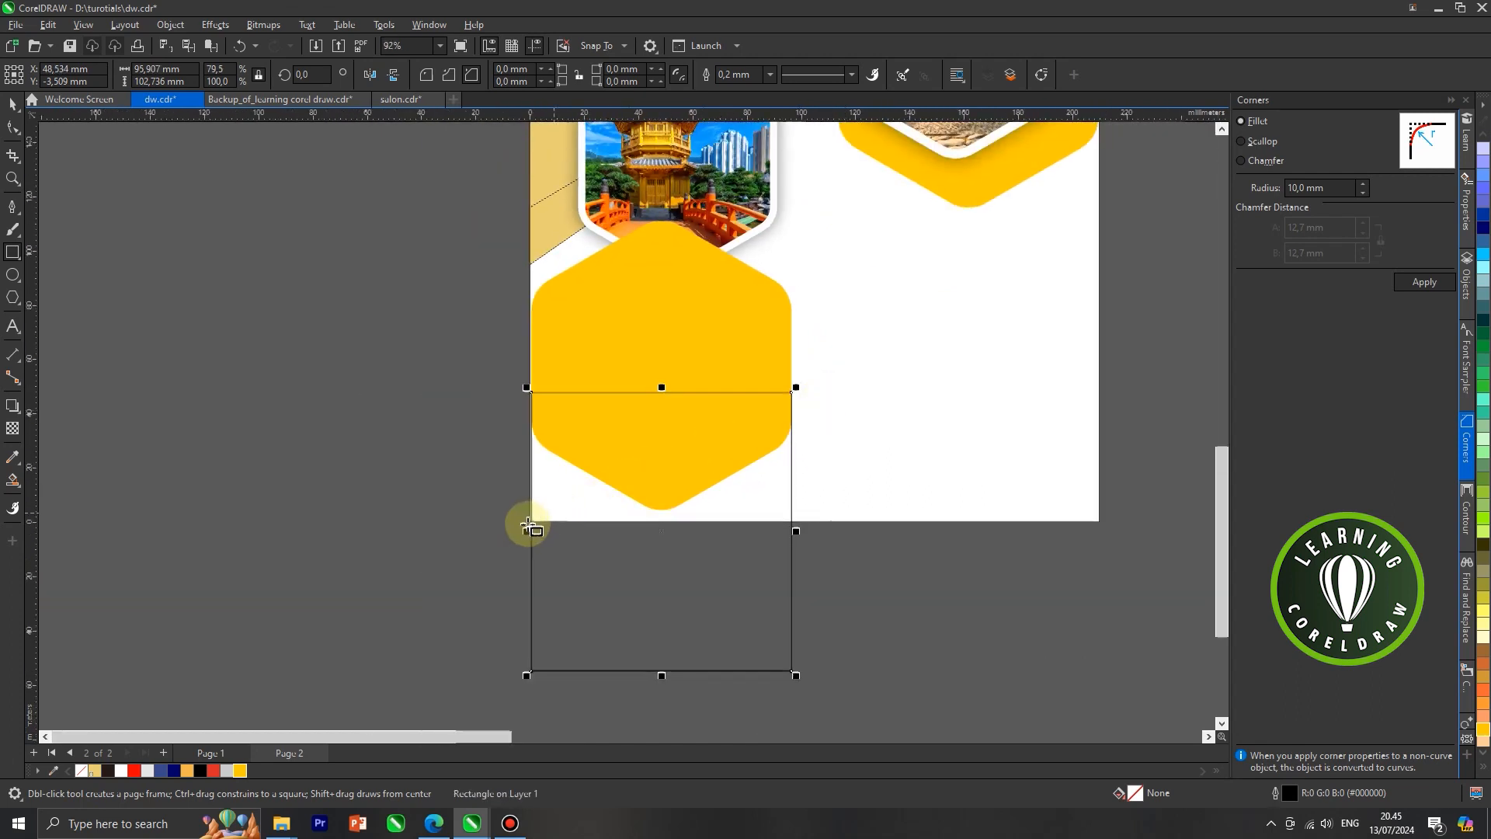
scroll(524, 523, "up", 1)
scroll(509, 406, "up", 1)
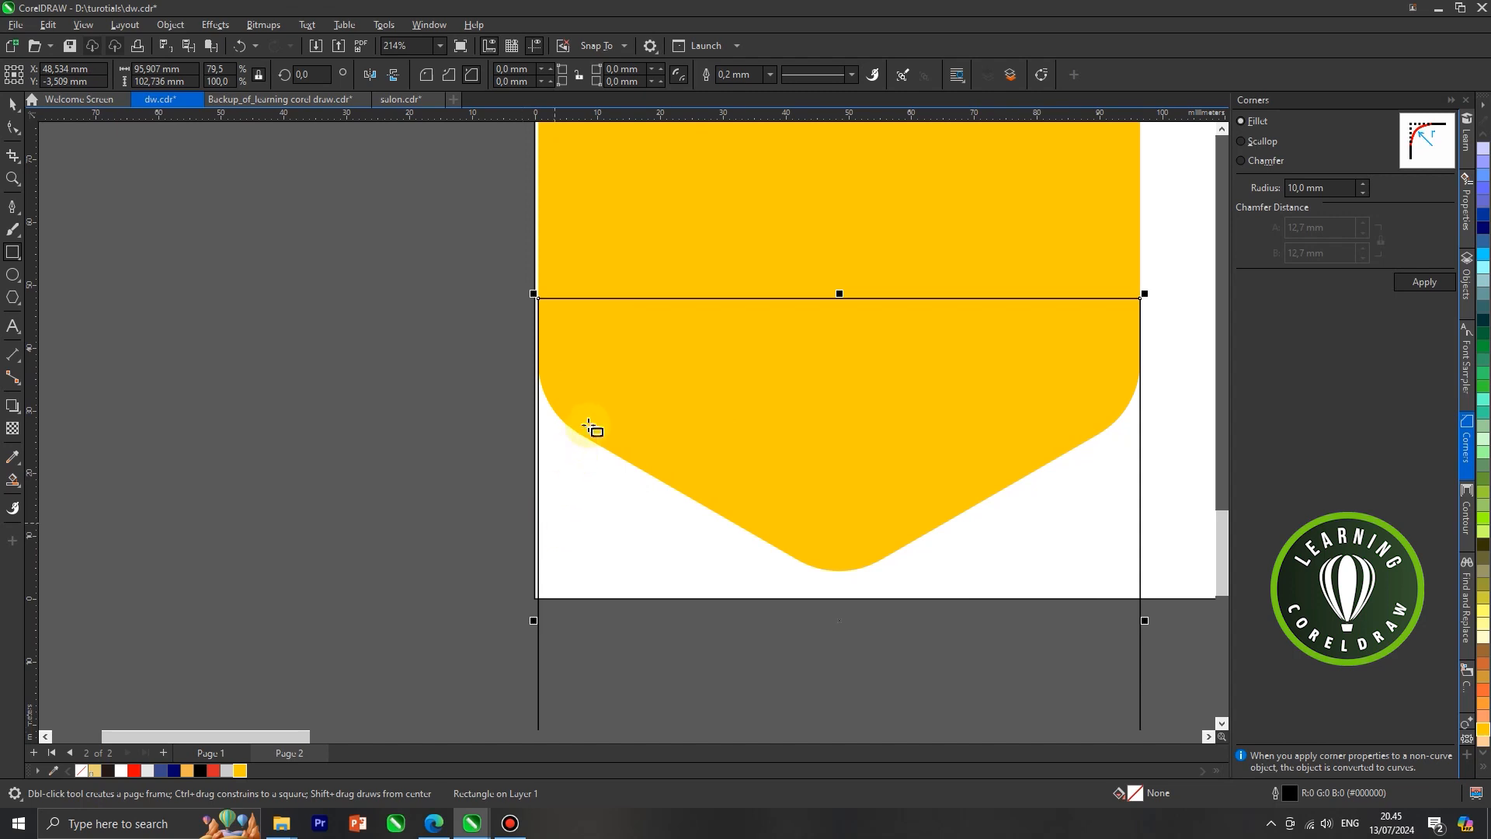
scroll(585, 436, "down", 3)
left_click_drag(699, 593, 699, 627)
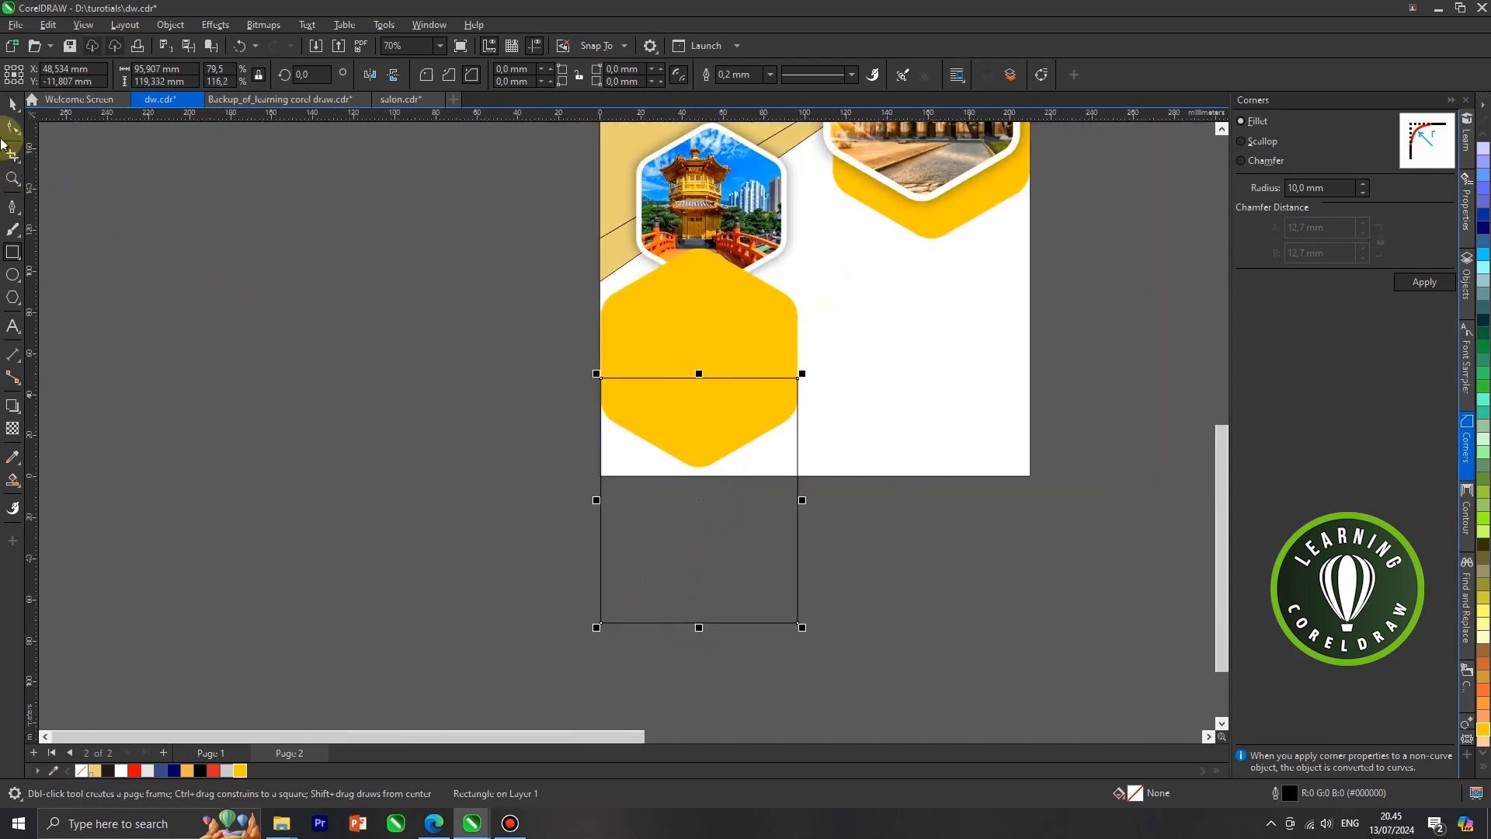
Weld the rectangle and the yellow hexagon copy into one shape.
left_click(8, 106)
left_click(659, 298, "shift")
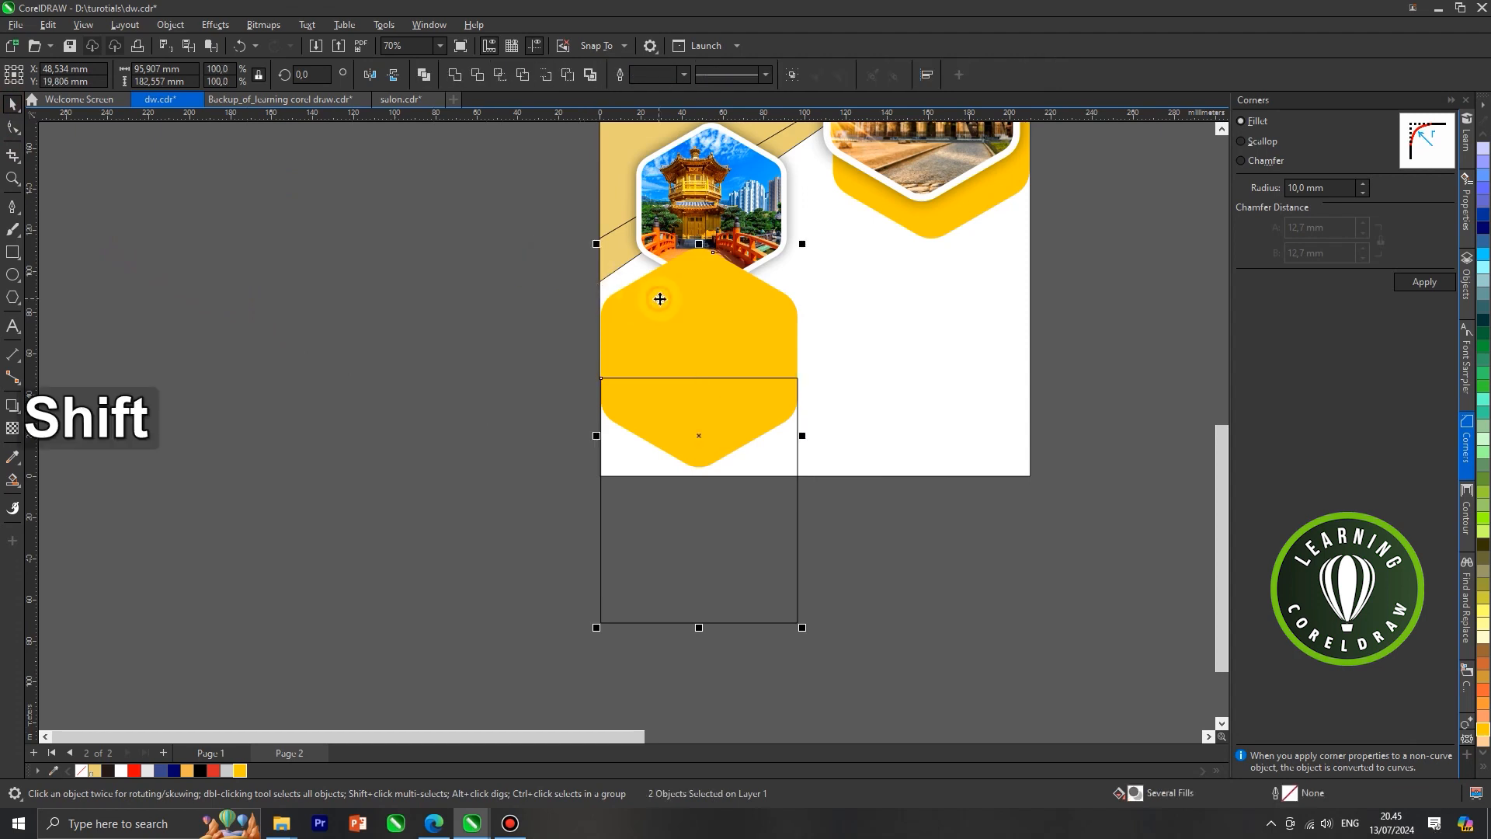
scroll(678, 332, "down", 2)
left_click_drag(678, 332, 456, 243)
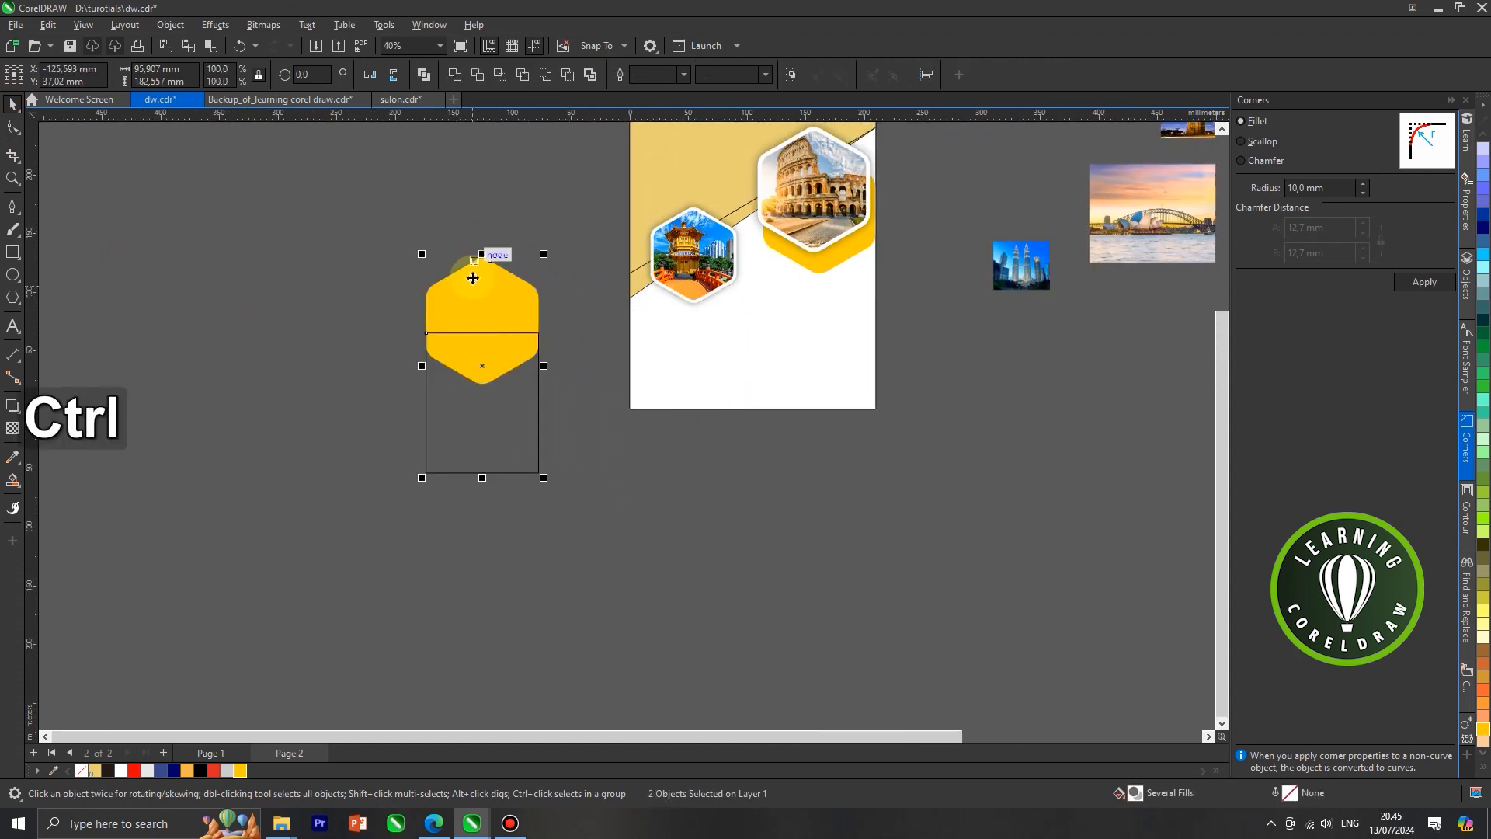
key("ctrl+z")
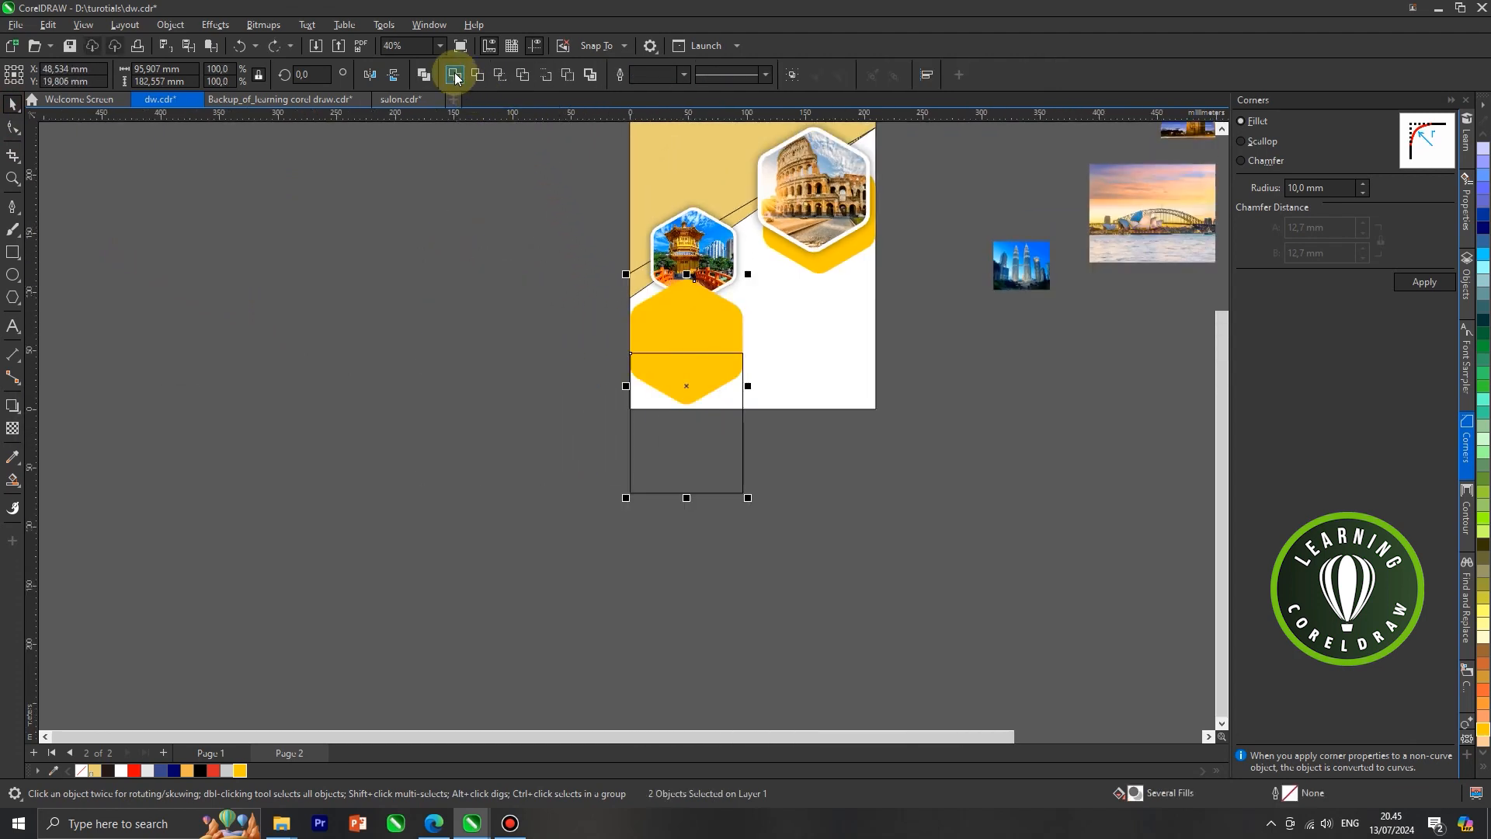
left_click(456, 78)
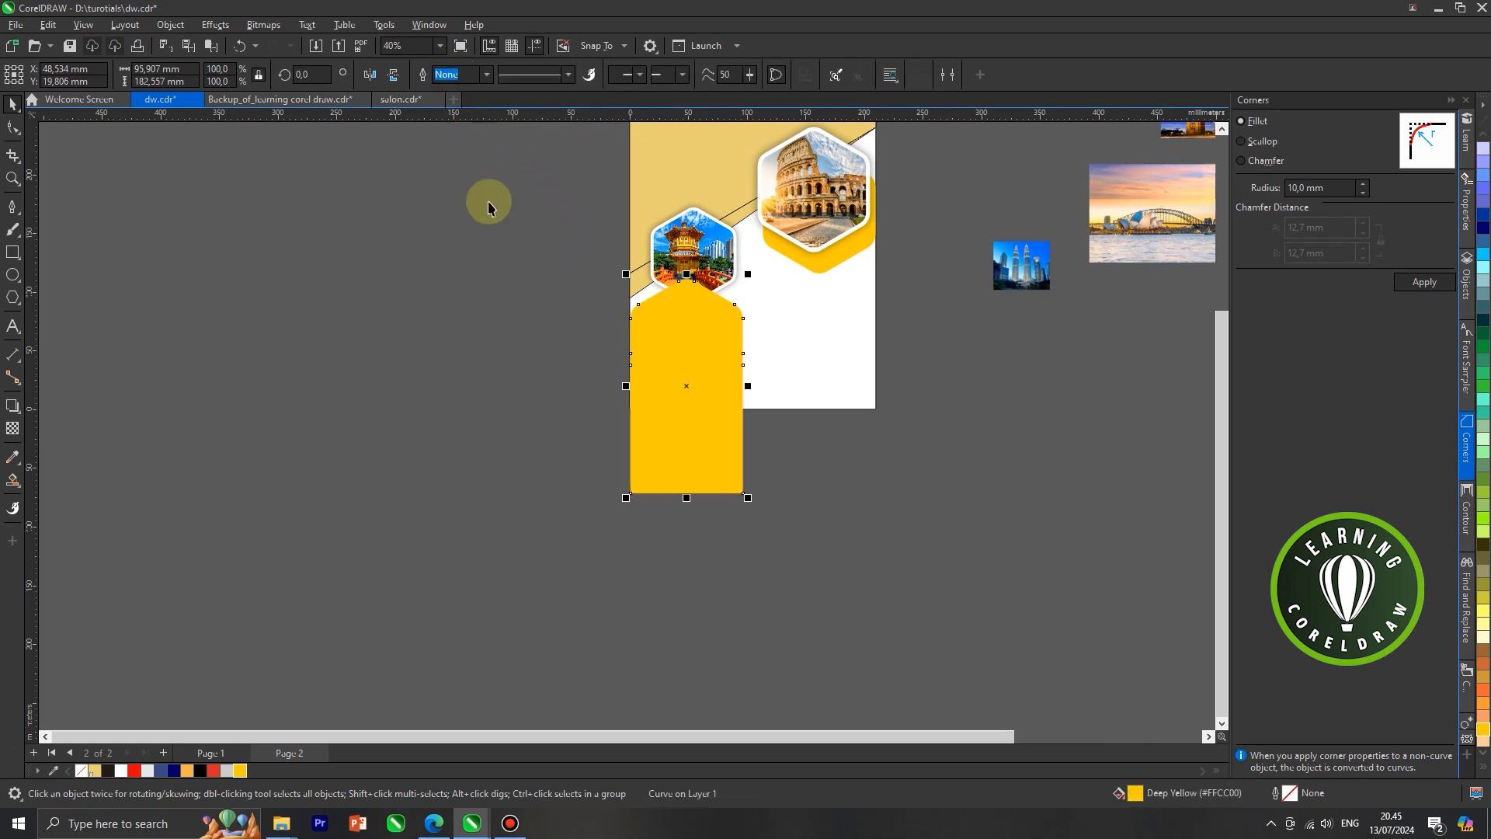
left_click(490, 199)
Scale the welded yellow shape up proportionally to about 102 by 194 mm.
scroll(714, 301, "up", 2)
left_click(703, 307)
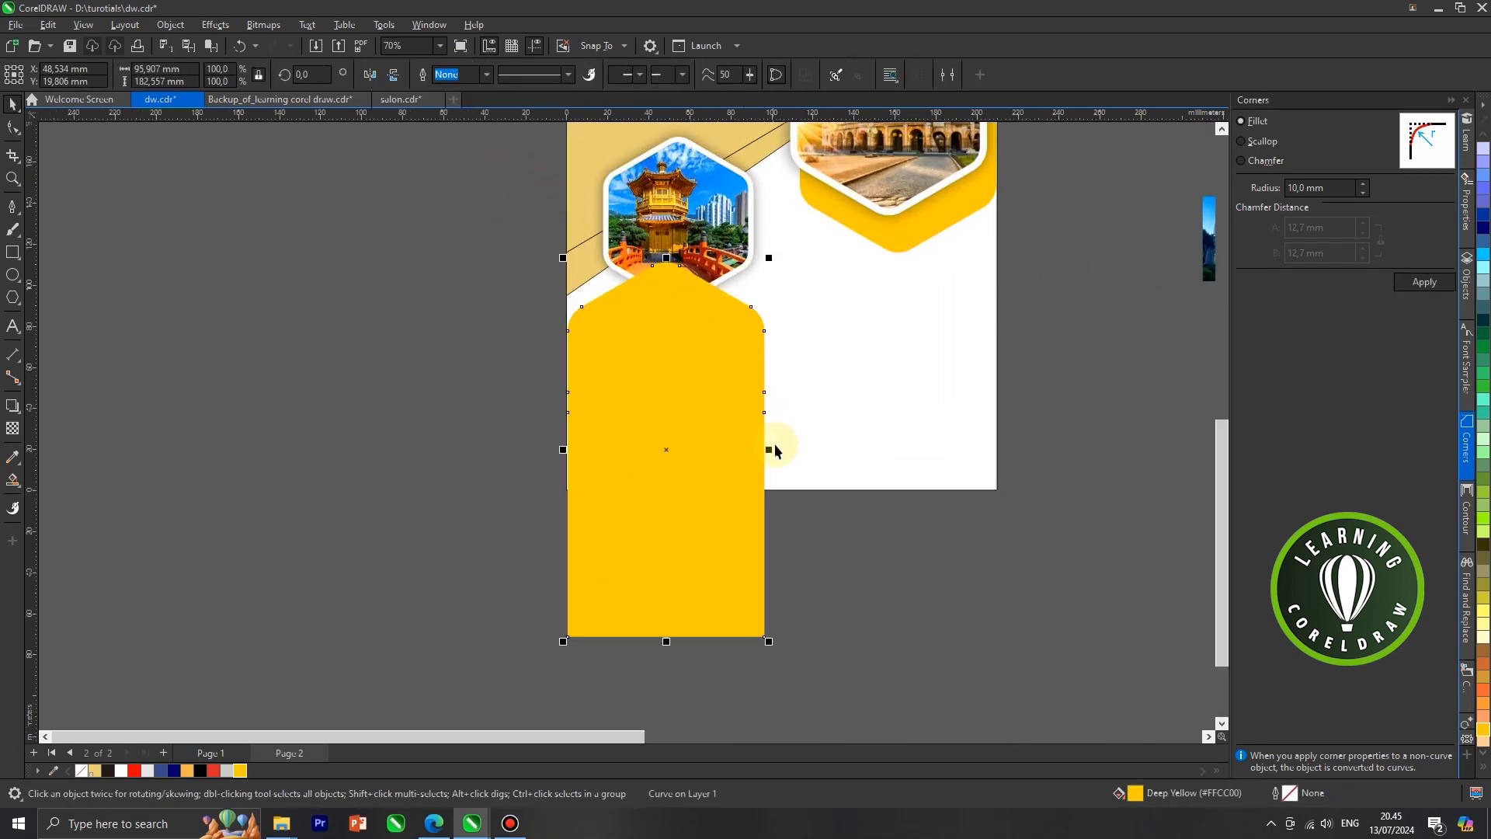
scroll(769, 450, "down", 2)
left_click_drag(766, 533, 777, 565)
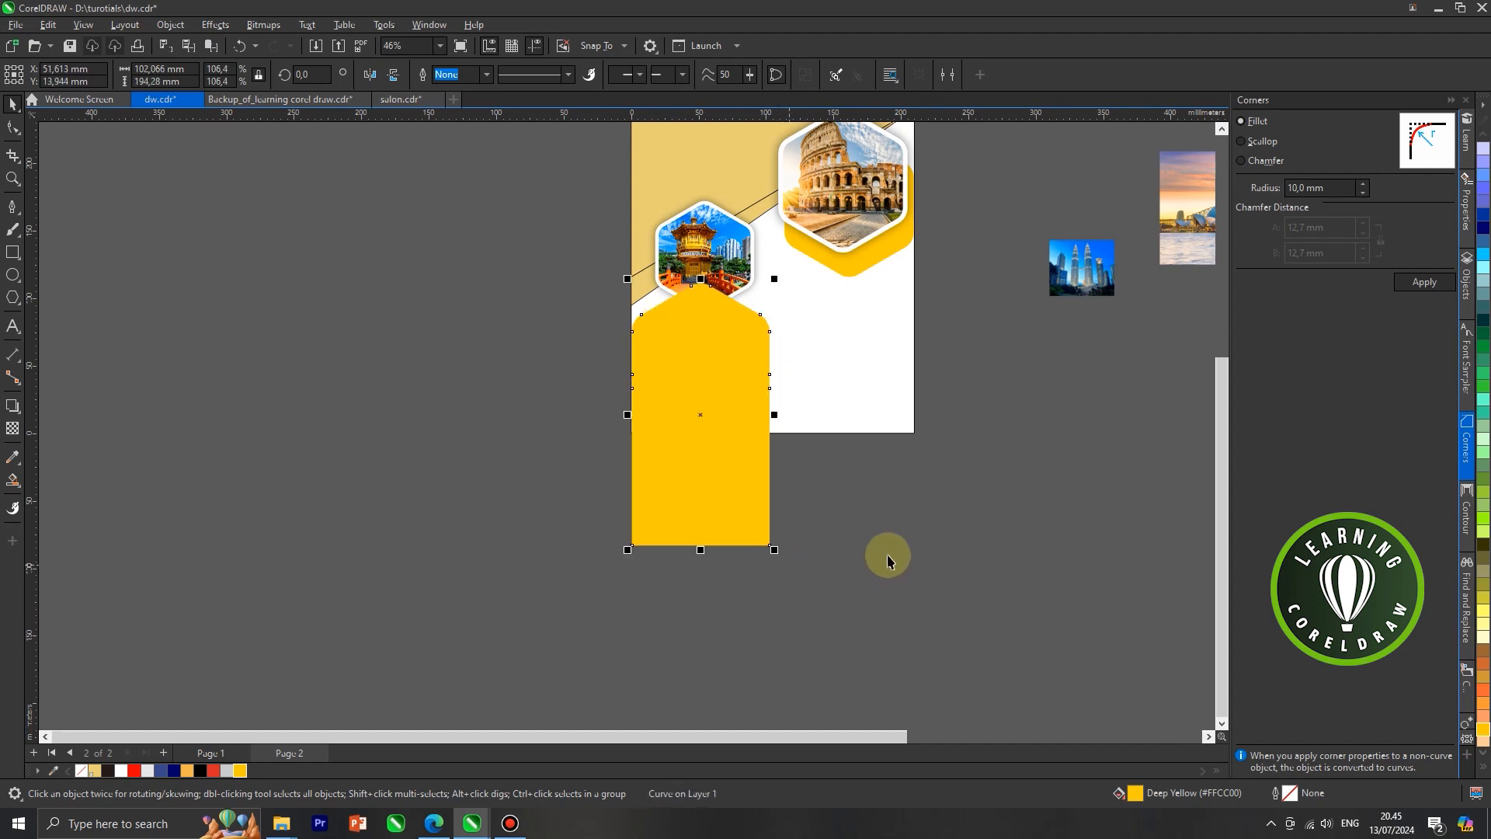
left_click(905, 409)
Reorder the welded yellow shape so it sits behind the pavilion hexagon but in front of the white page background.
scroll(787, 319, "down", 1)
scroll(771, 384, "up", 3)
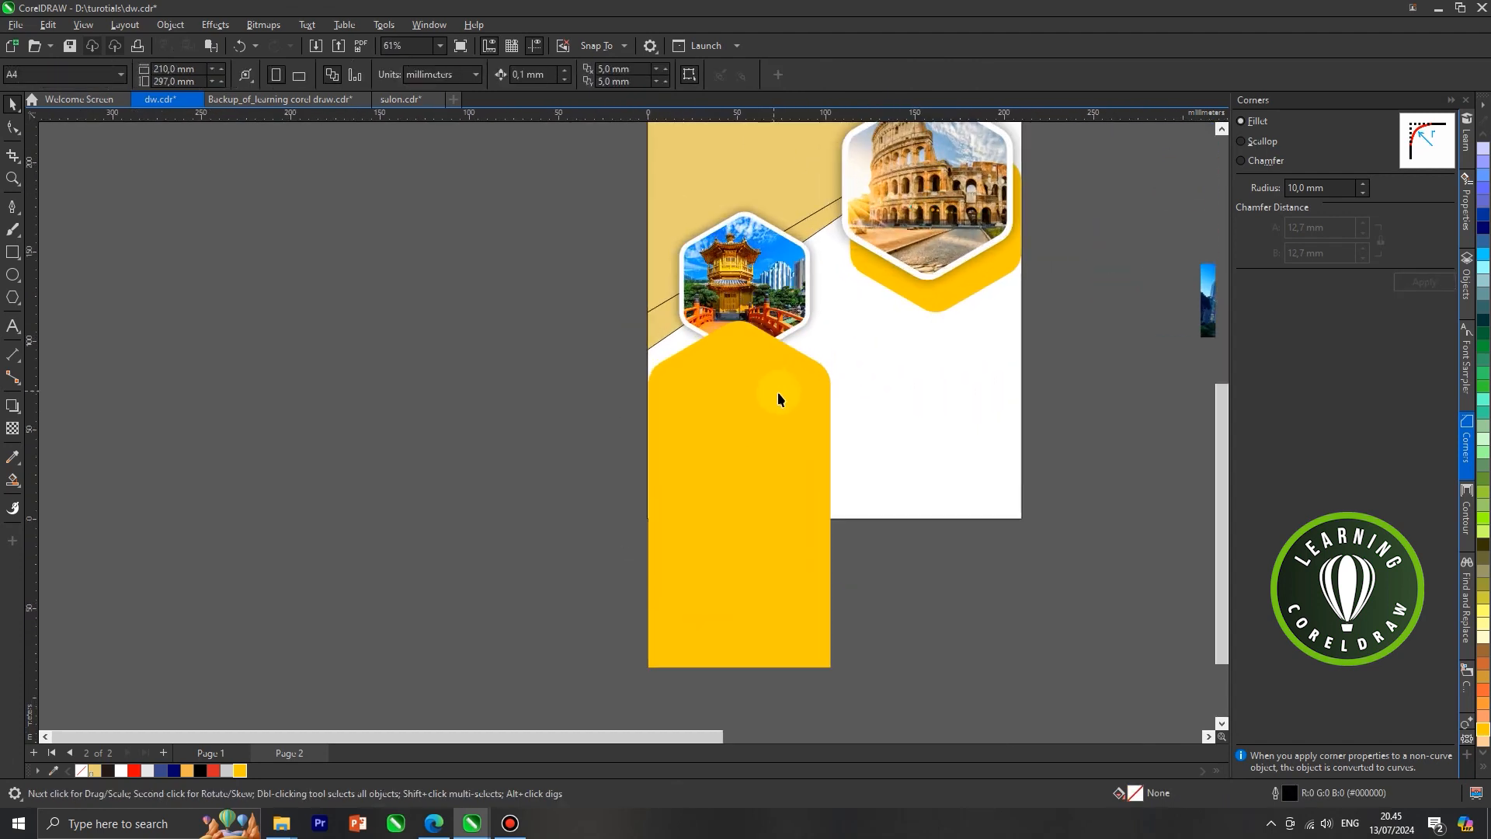
left_click(759, 368)
right_click(759, 353)
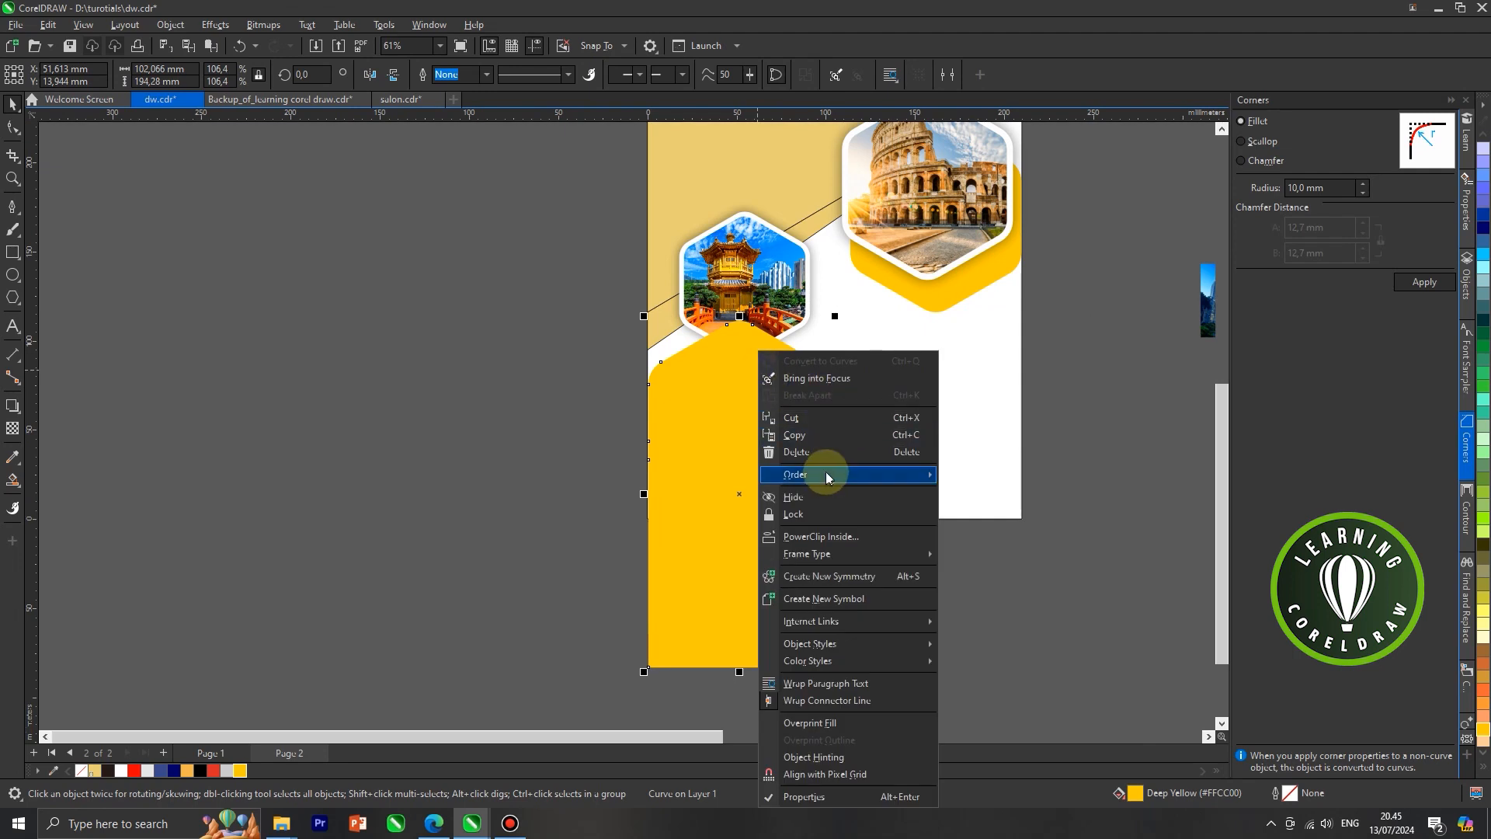
mouse_move(828, 477)
left_click(990, 588)
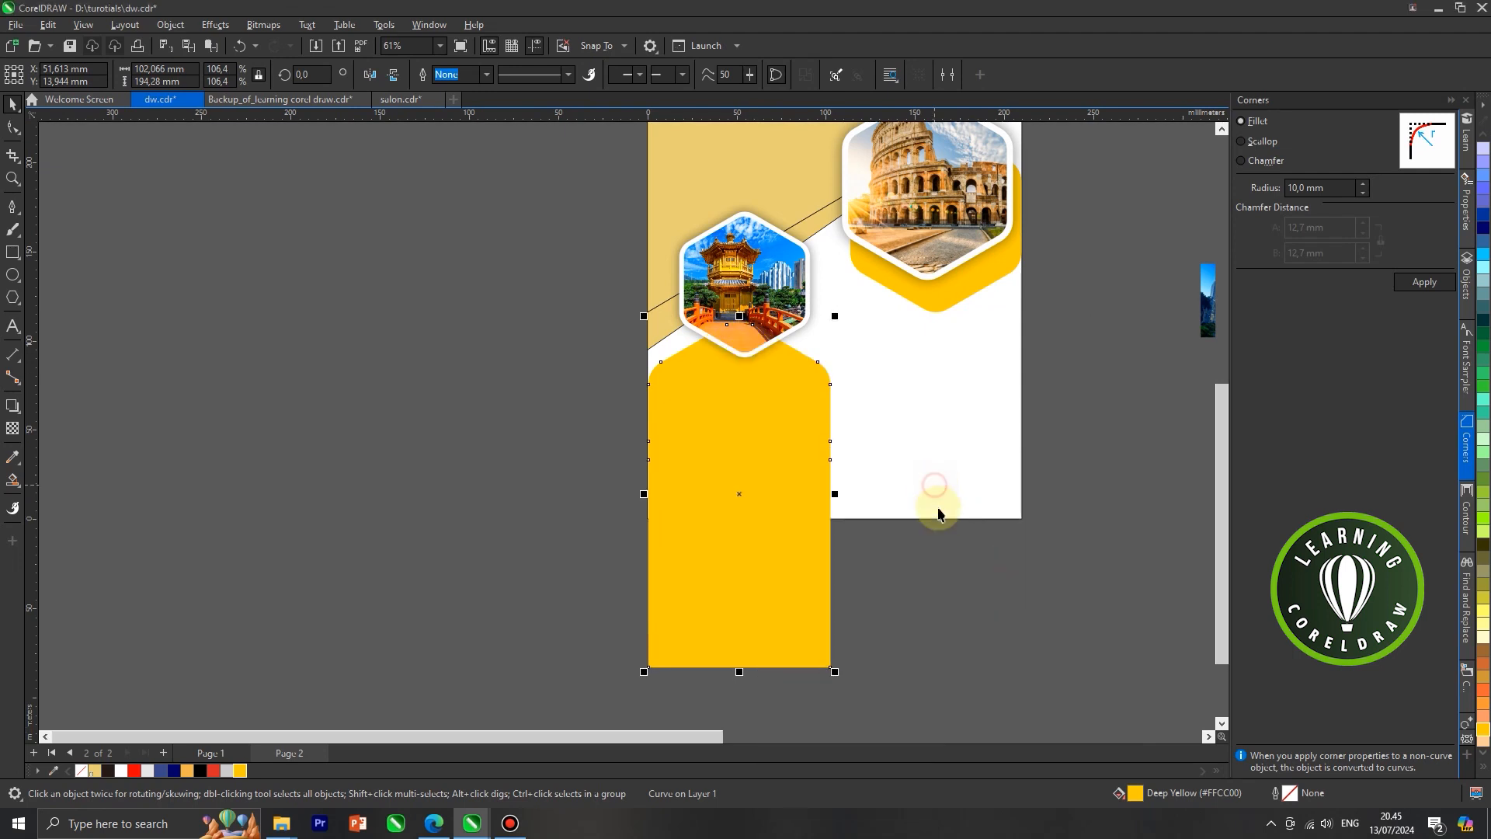
left_click(938, 515)
Intersect the welded yellow shape with the A4 page rectangle to get the part that lies within the page.
scroll(829, 426, "down", 2)
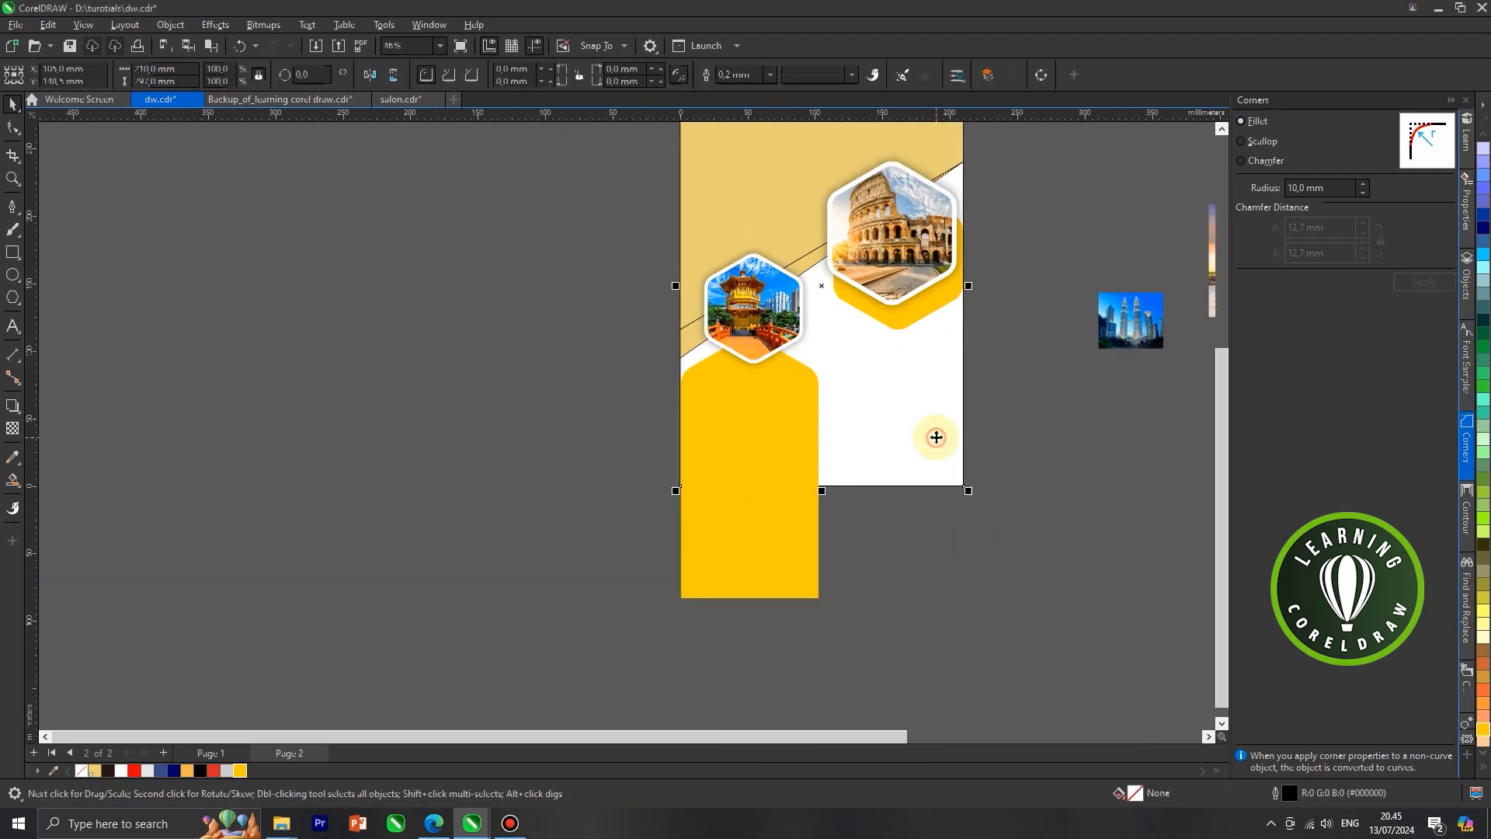
left_click_drag(944, 427, 609, 435)
key("ctrl+z")
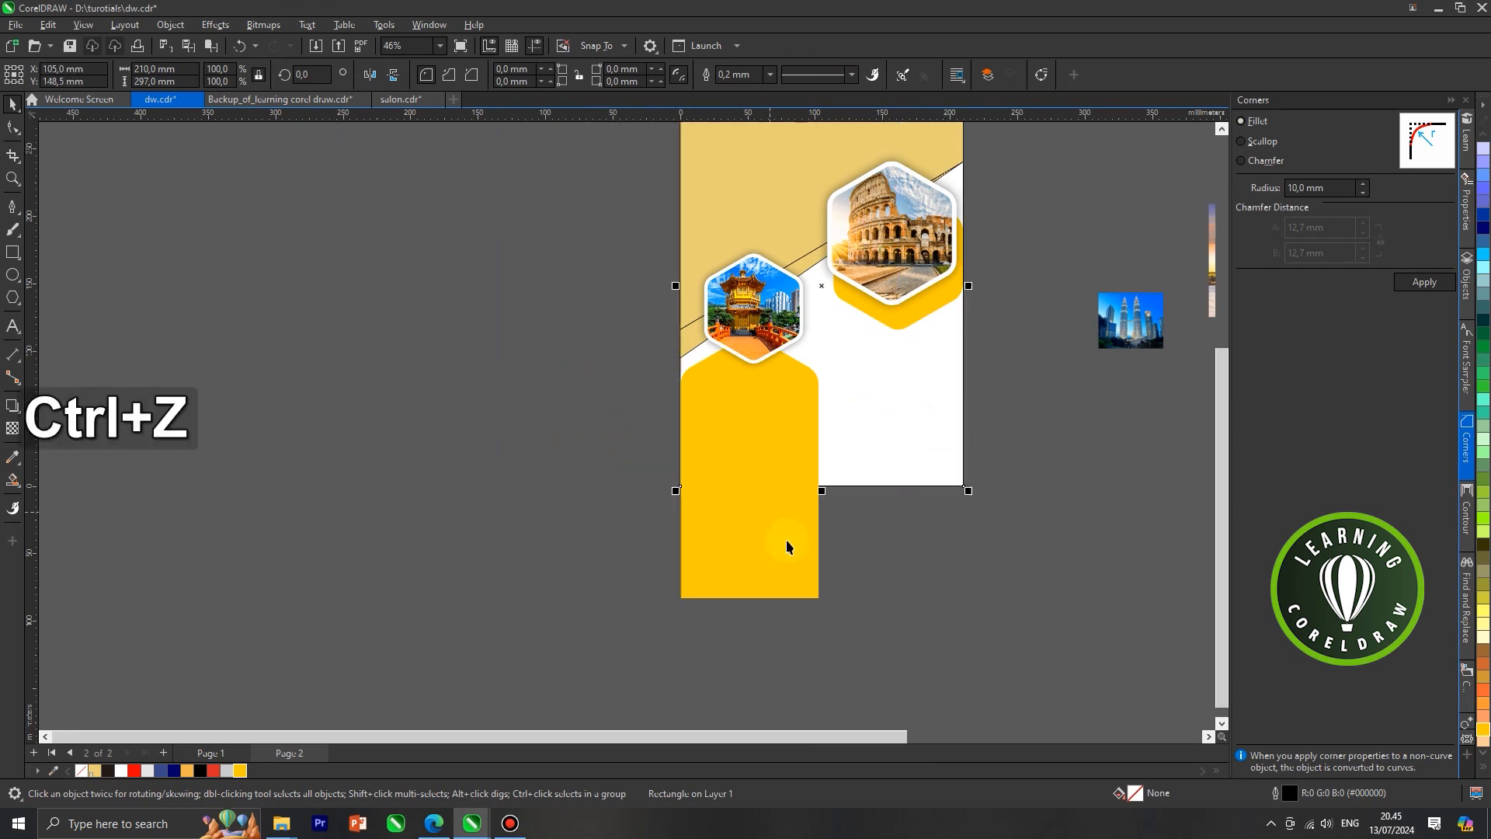
left_click(766, 578, "shift")
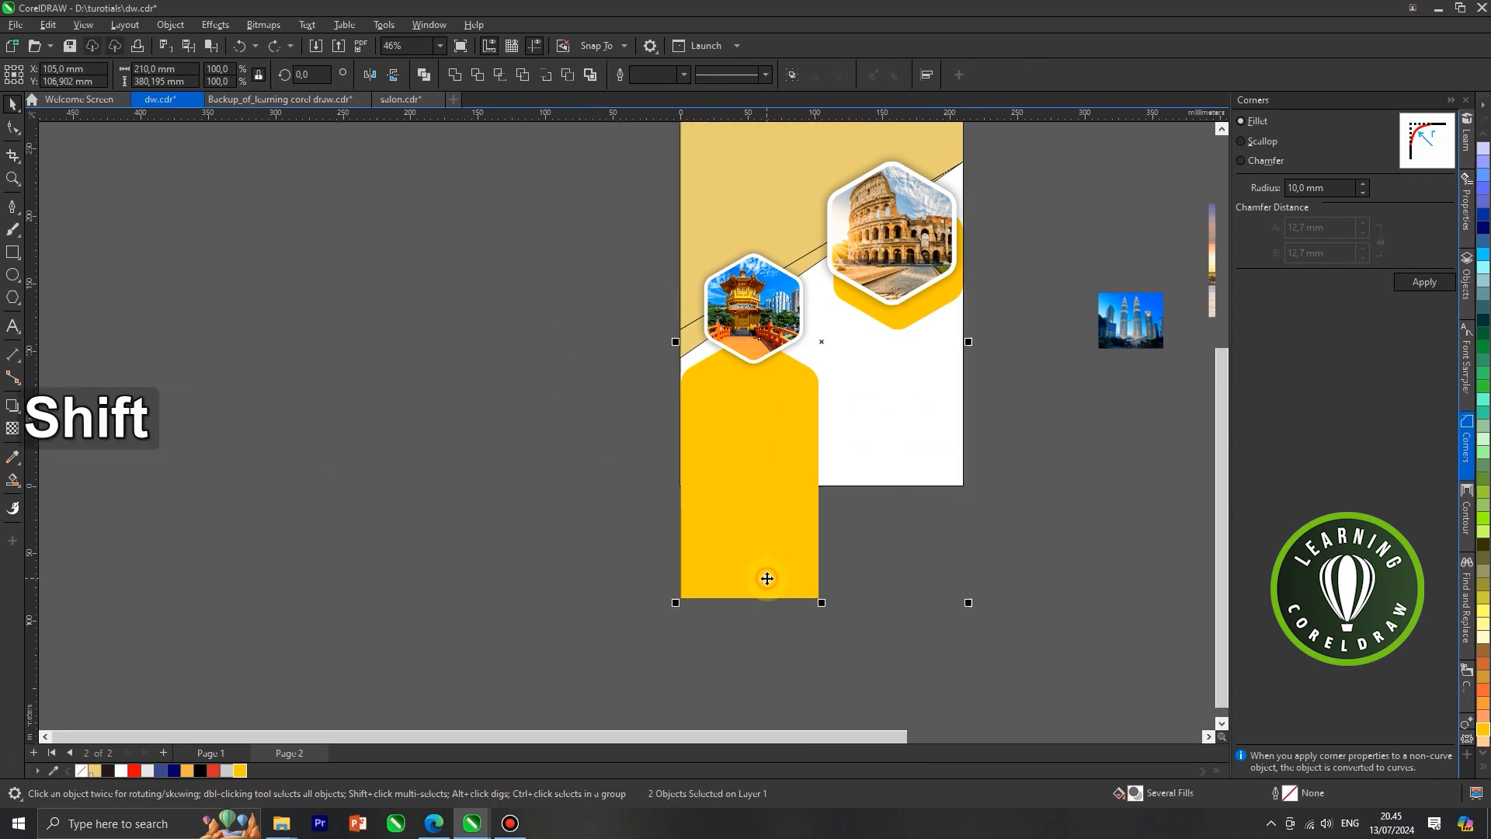
left_click(501, 78)
left_click(523, 302)
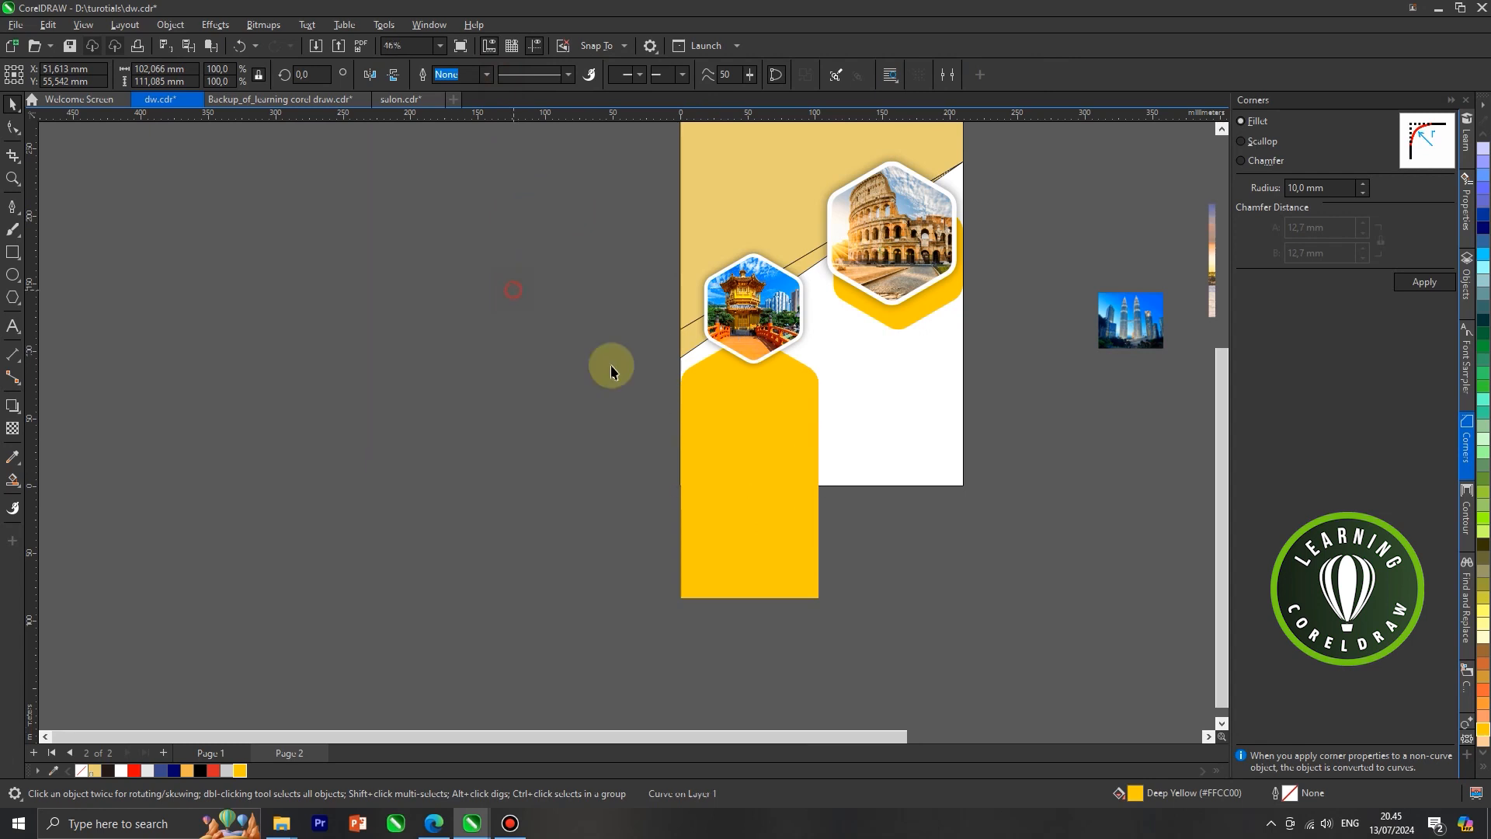
Move the original overhanging yellow shape off the page and delete it, keeping the intersected piece.
left_click_drag(732, 574, 479, 497)
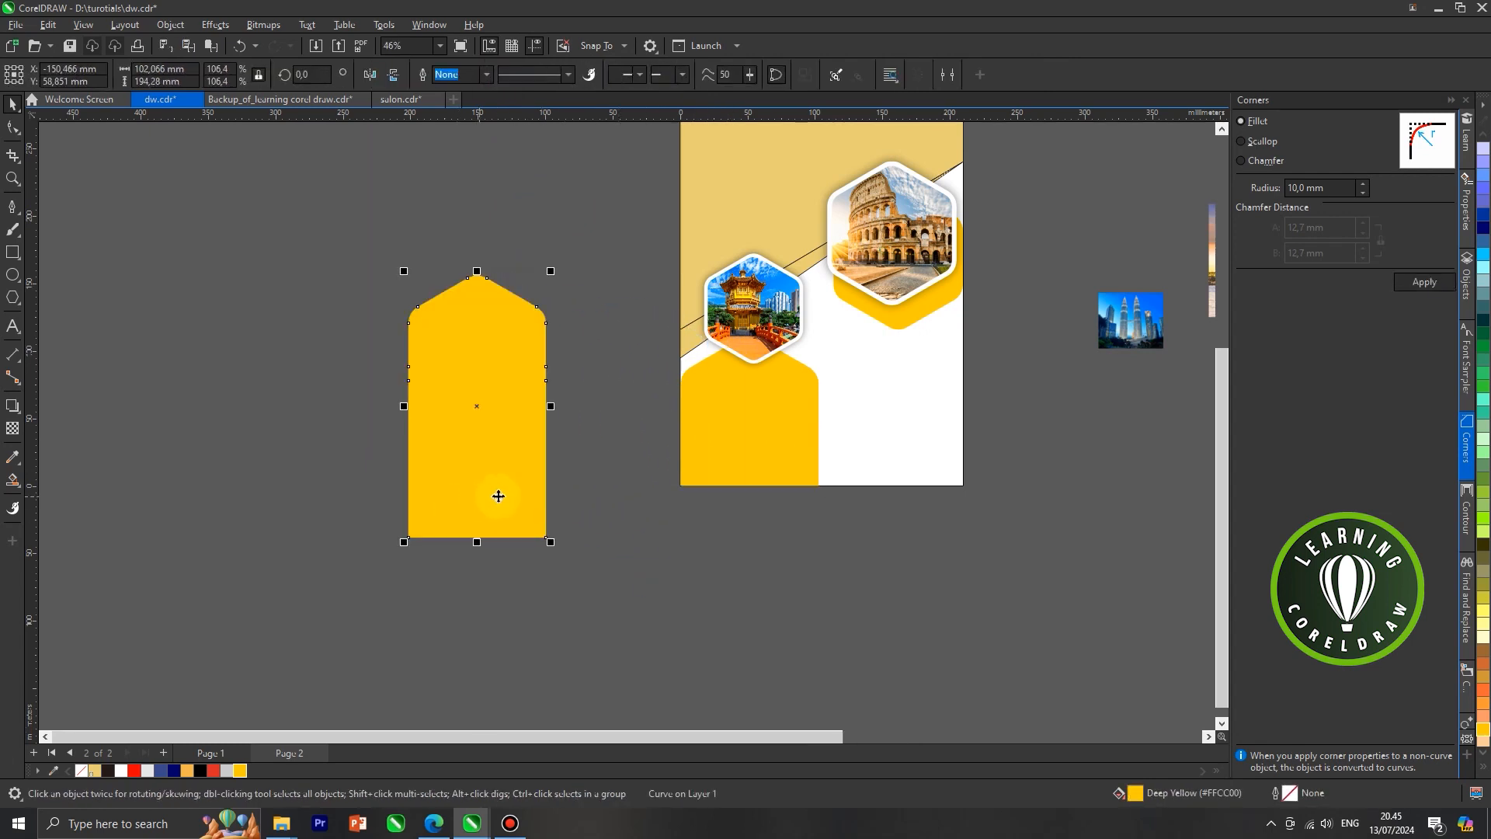
key("Delete")
scroll(885, 521, "down", 1)
scroll(970, 299, "up", 2)
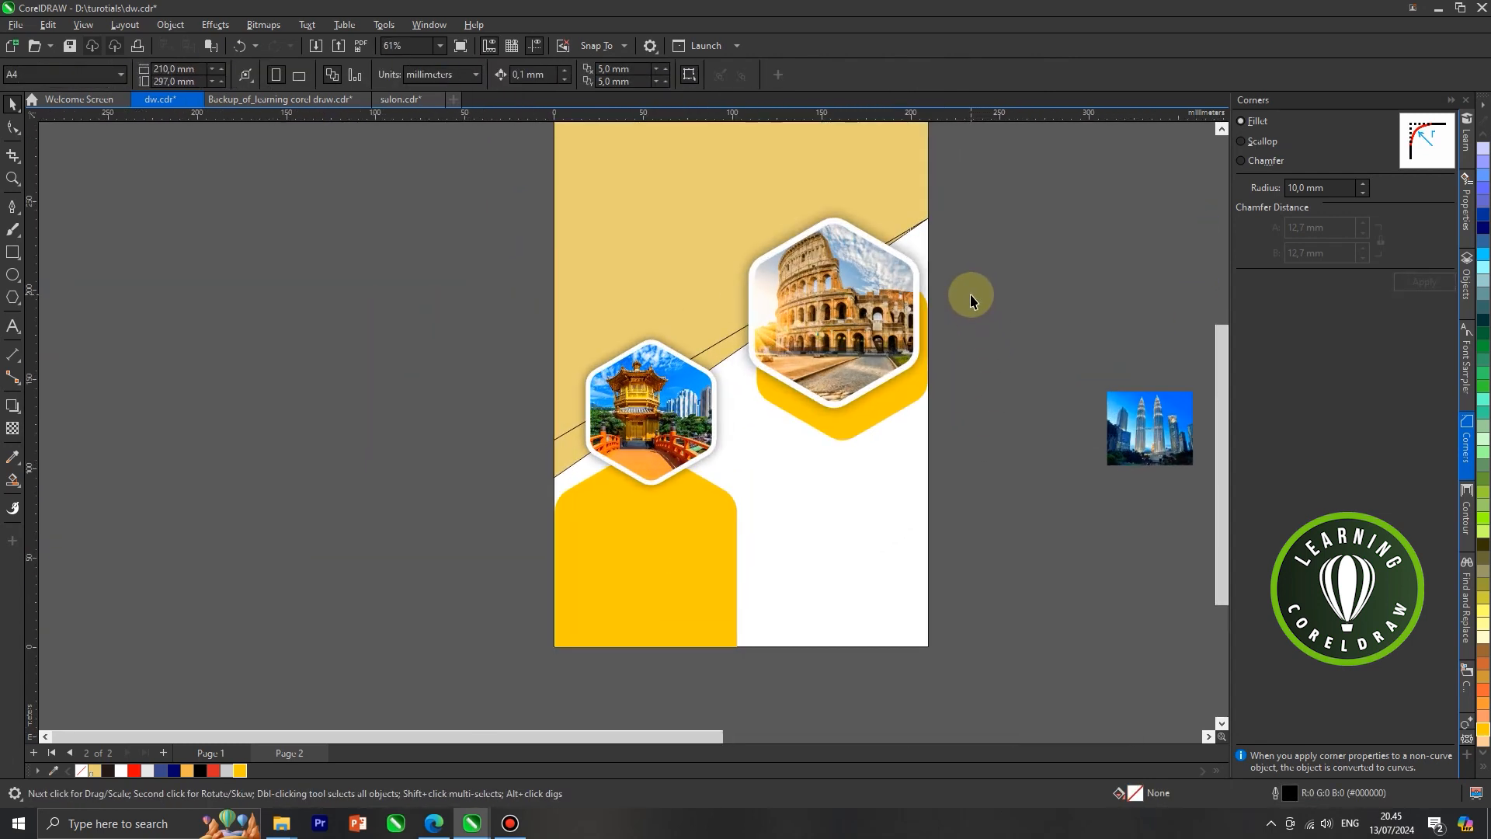
scroll(971, 299, "down", 1)
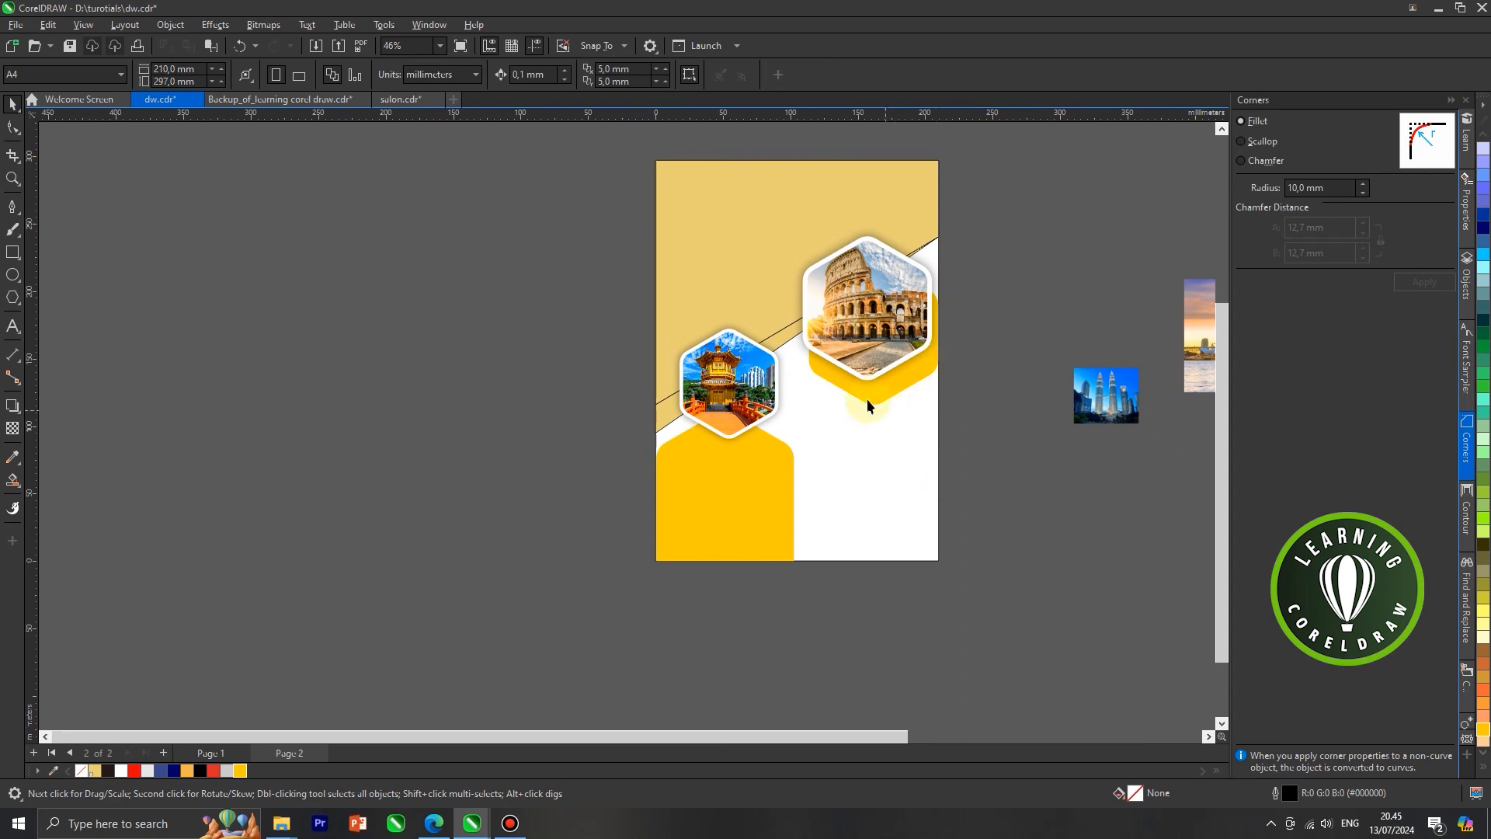
Copy the pavilion hexagon with its frame and shadow, and paste a duplicate in the document.
left_click(740, 394)
left_click_drag(546, 281, 730, 400)
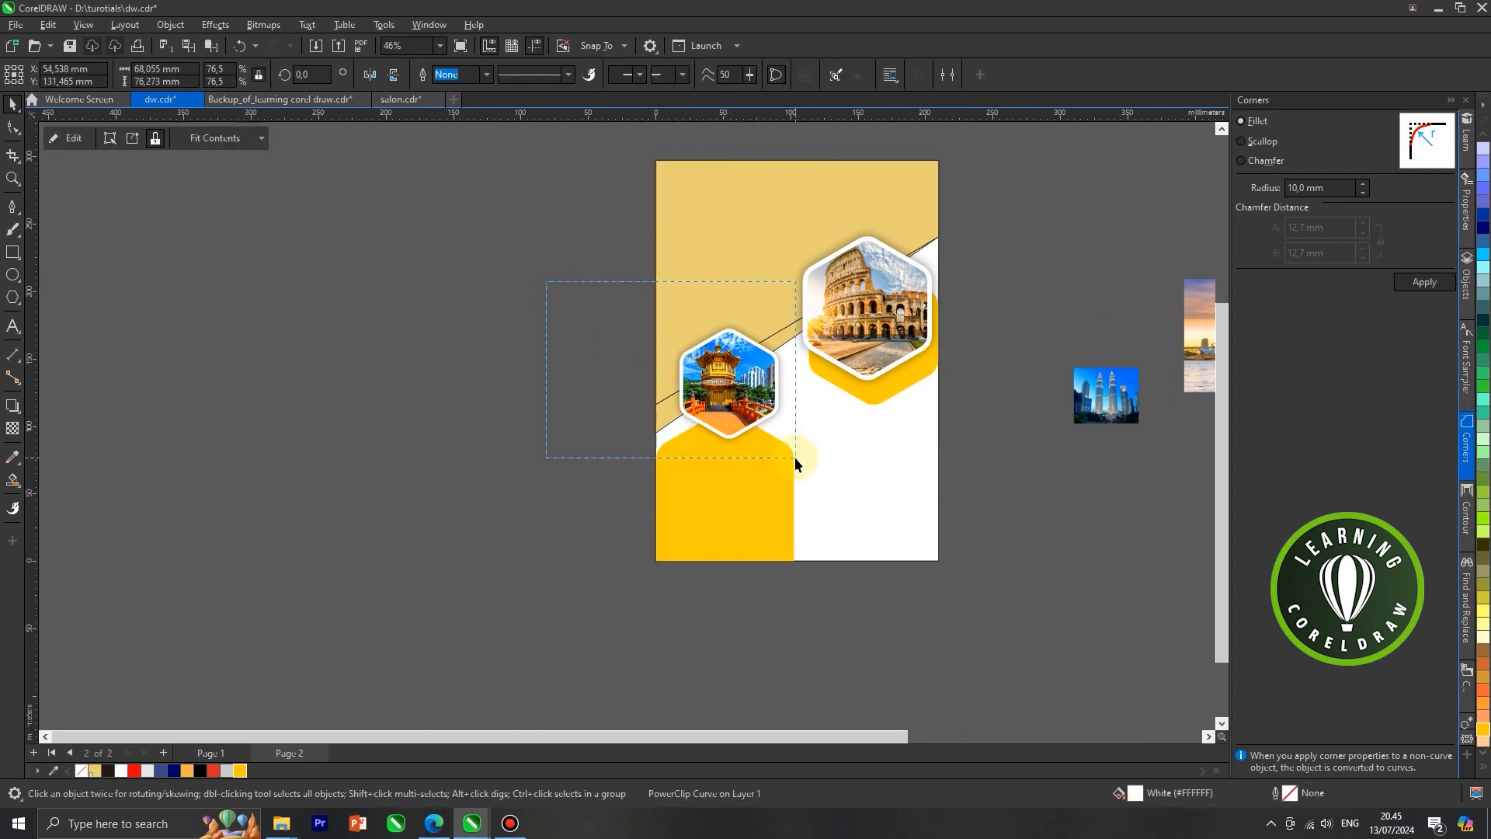
left_click_drag(795, 456, 795, 457)
right_click(709, 357)
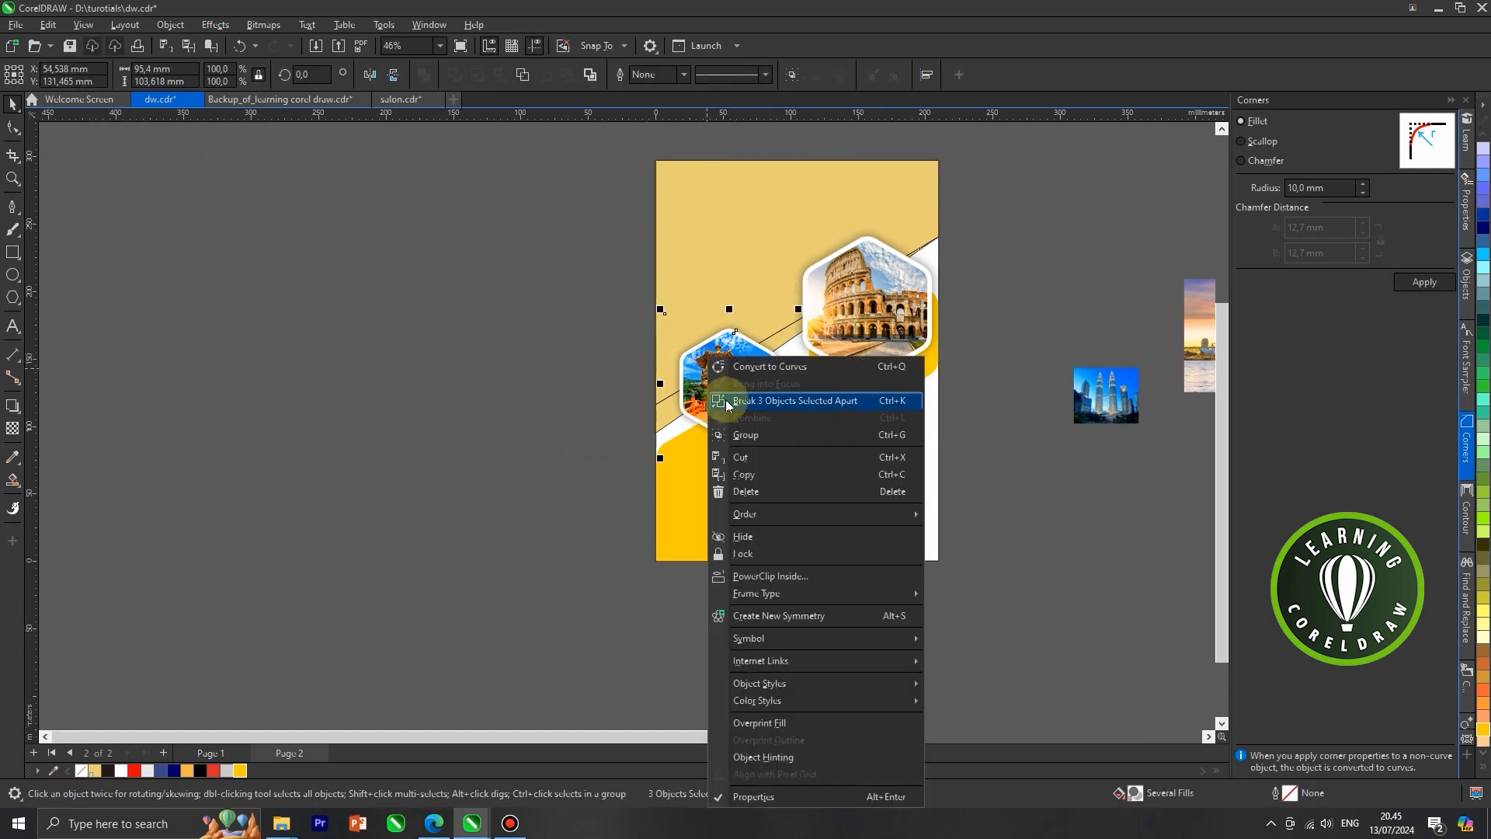
left_click(746, 473)
right_click(508, 369)
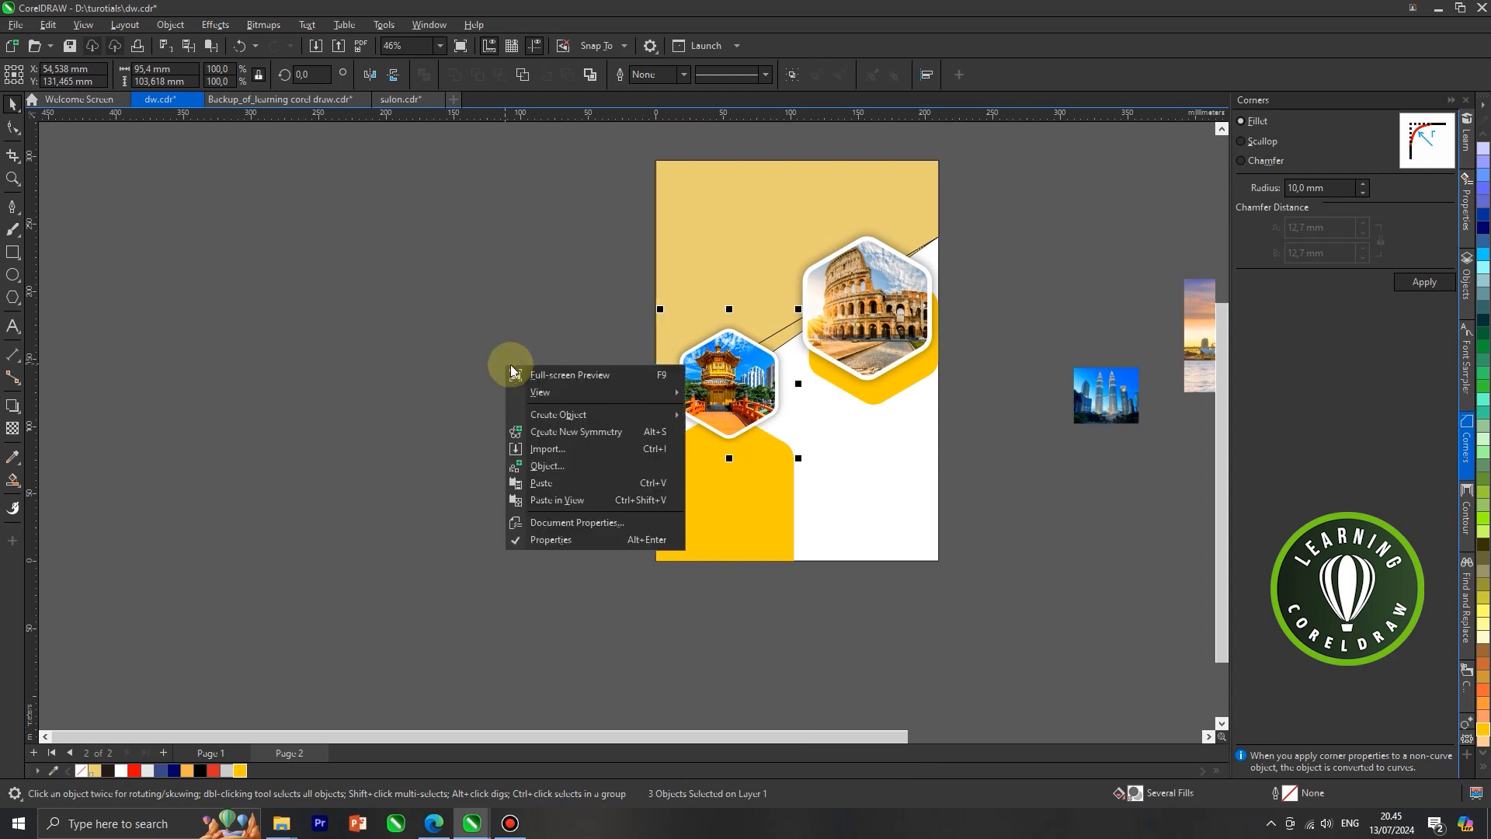
left_click(574, 483)
Move the duplicate pavilion hexagon to the white area below the Colosseum frame and scale it down to roughly half size.
left_click_drag(728, 387, 851, 463)
scroll(917, 445, "up", 1)
scroll(919, 444, "up", 1)
left_click_drag(904, 367, 825, 456)
left_click_drag(792, 524, 813, 442)
left_click(996, 444)
scroll(974, 425, "down", 1)
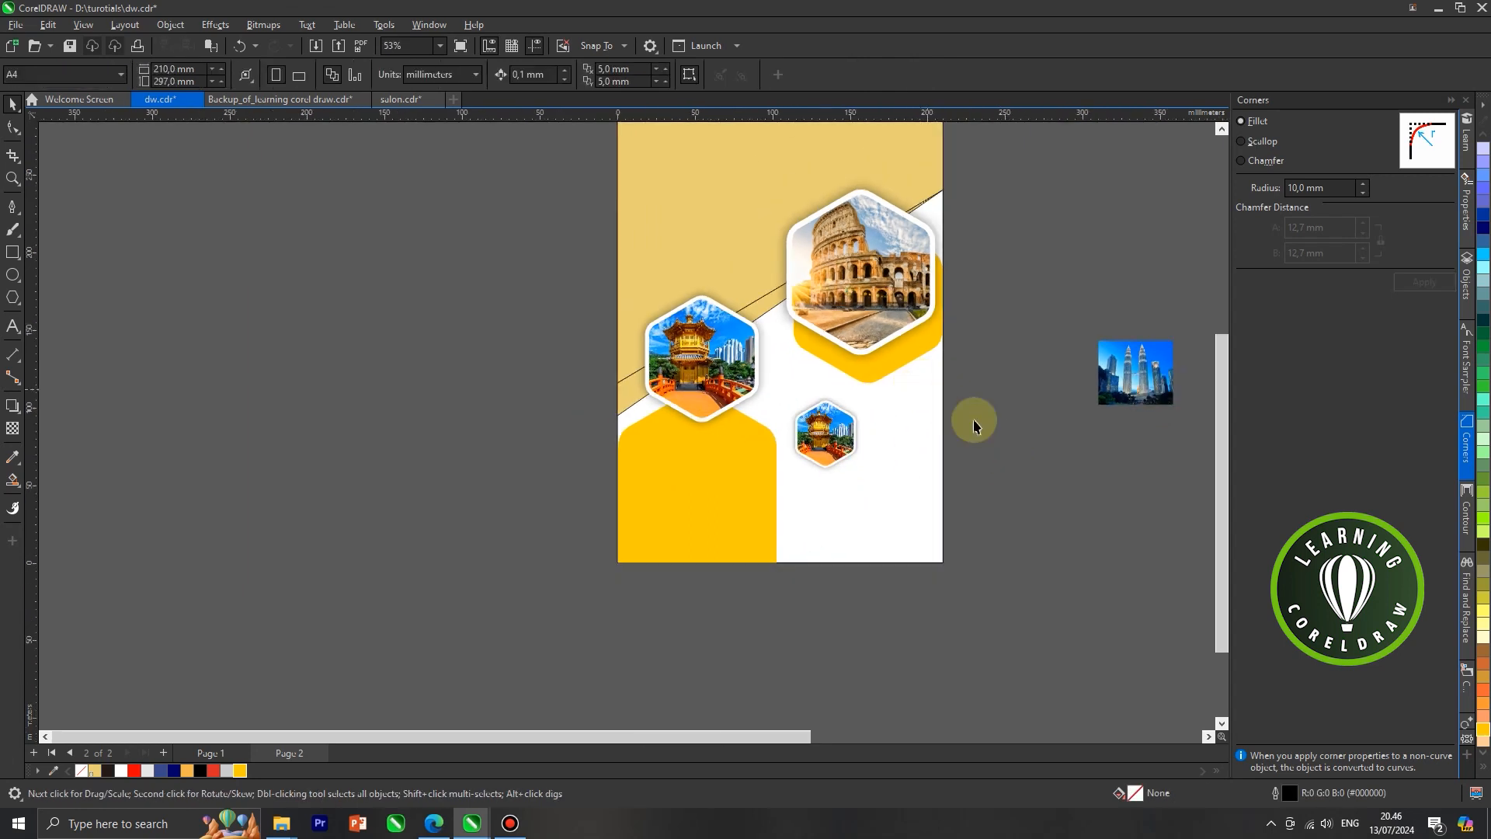
Copy the yellow hexagon behind the Colosseum frame and paste a duplicate in the document.
scroll(891, 421, "up", 1)
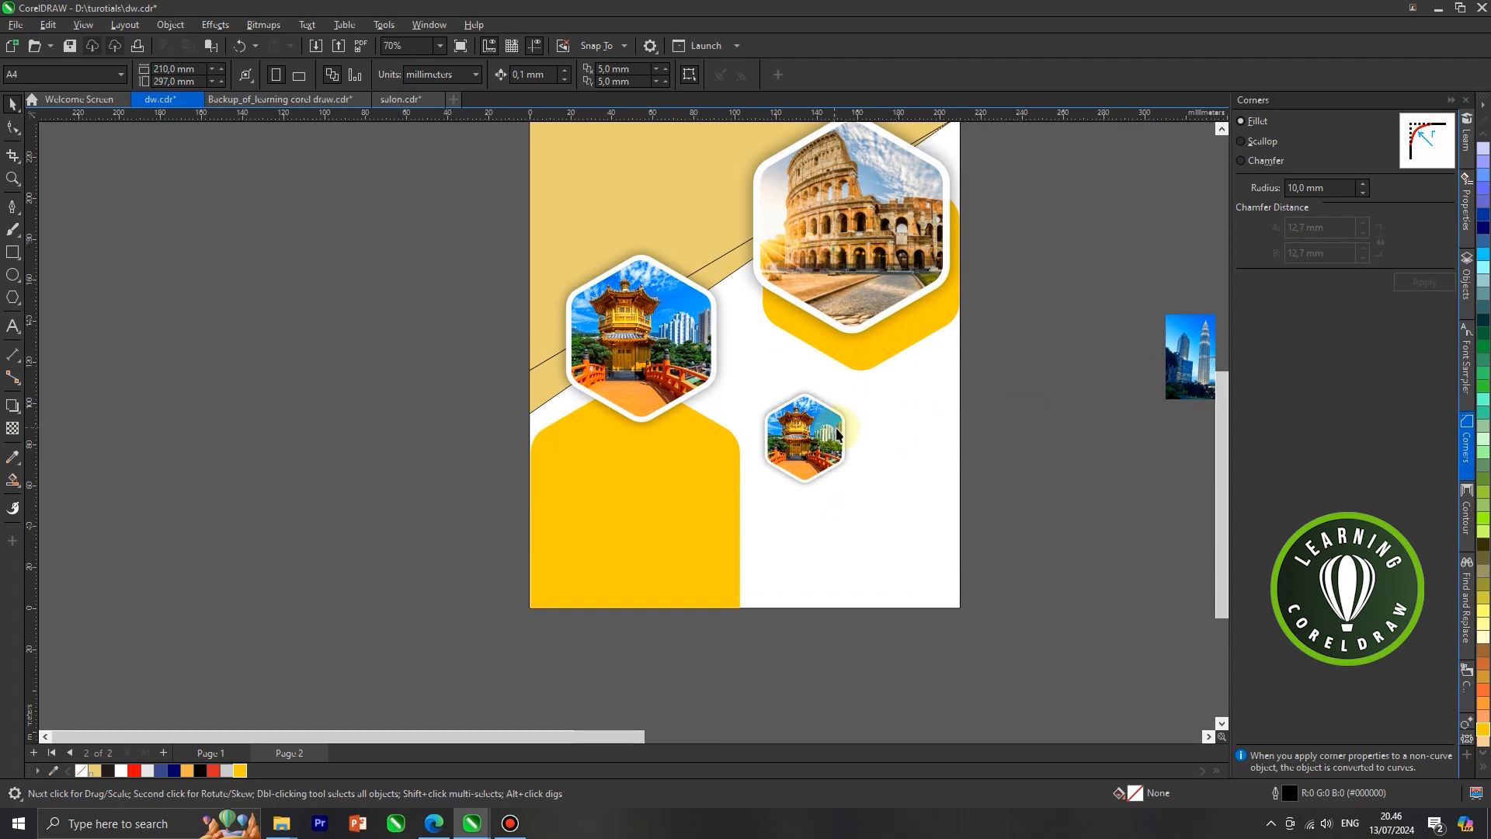
scroll(837, 434, "up", 1)
left_click(834, 435)
left_click(863, 348)
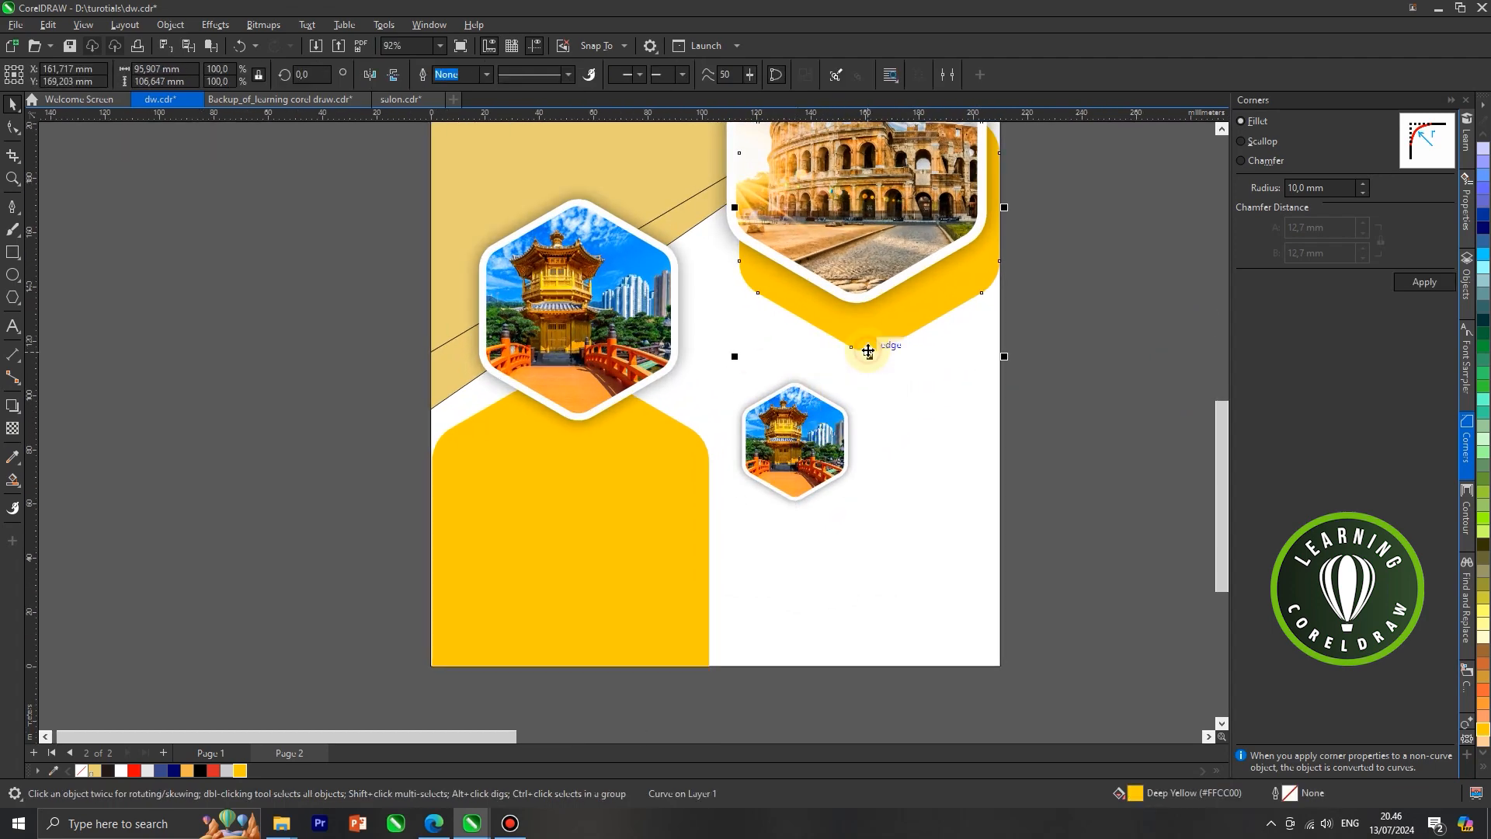
scroll(874, 348, "down", 1)
right_click(876, 351)
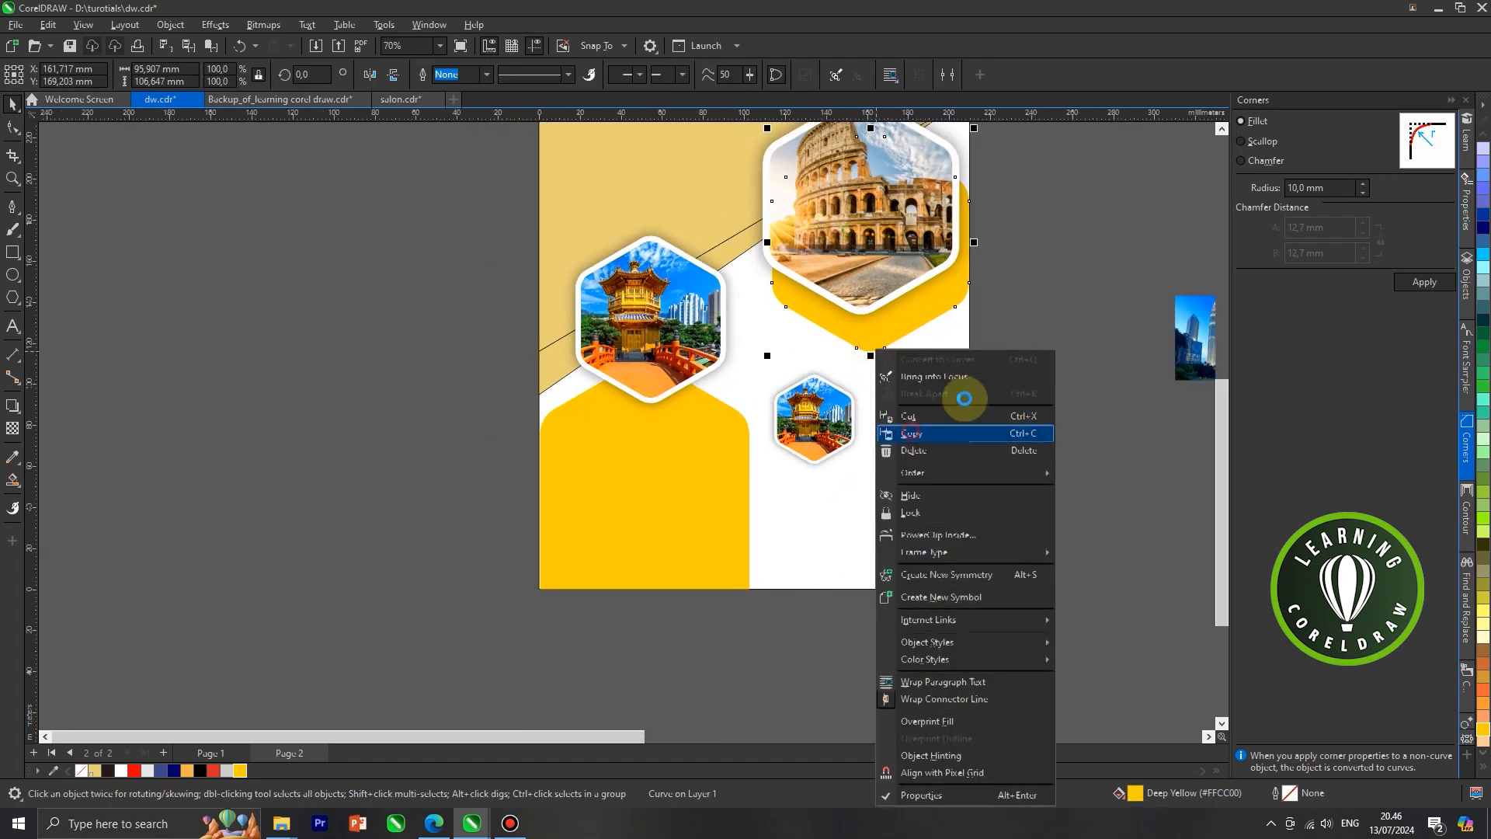
left_click(959, 433)
right_click(1054, 411)
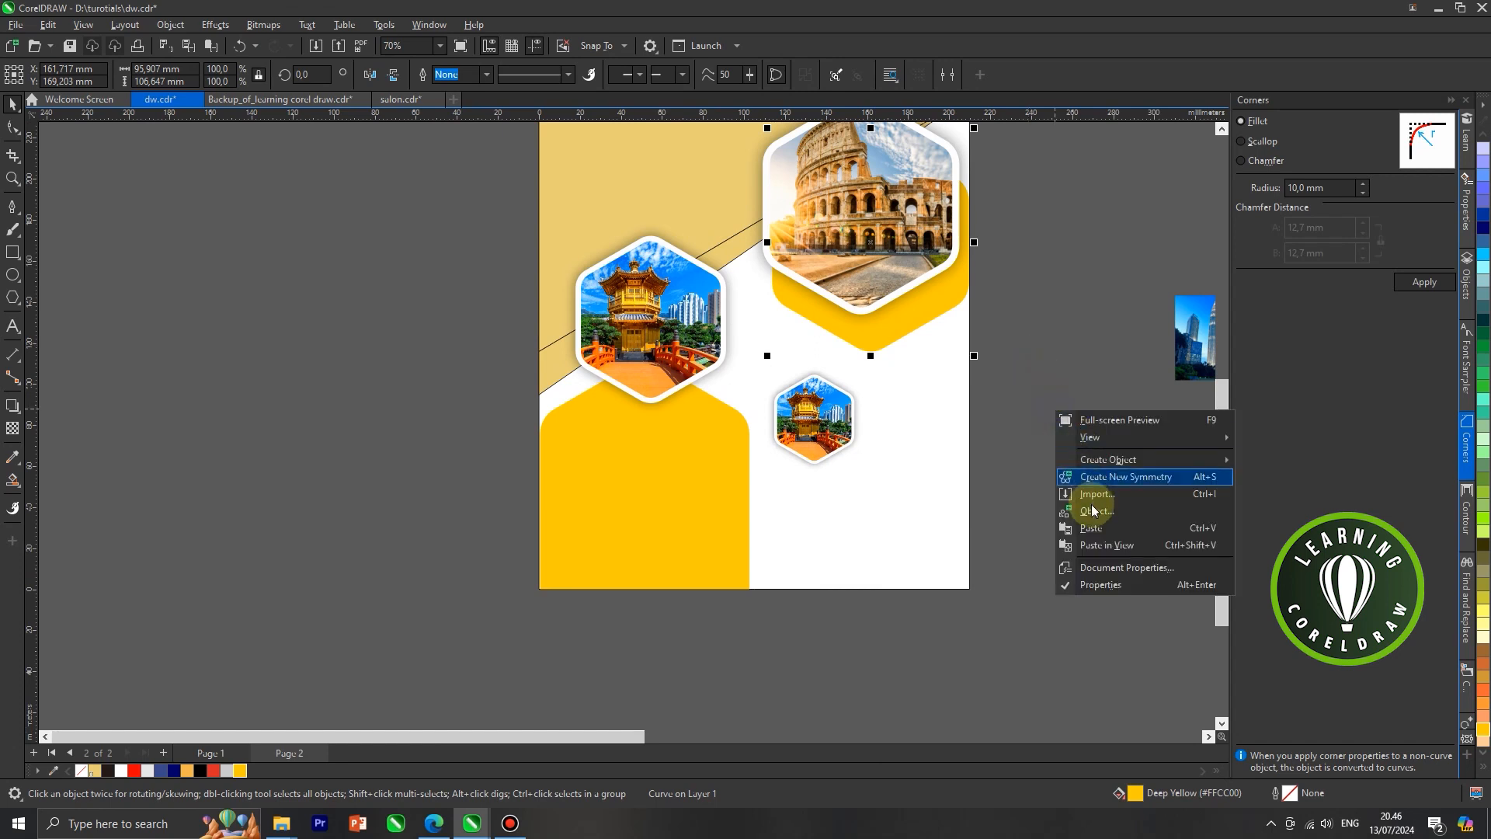
left_click(1110, 517)
Scale the duplicate yellow hexagon down to about 24 mm wide, overlapping the right edge of the small pavilion hexagon.
left_click_drag(910, 343, 1079, 515)
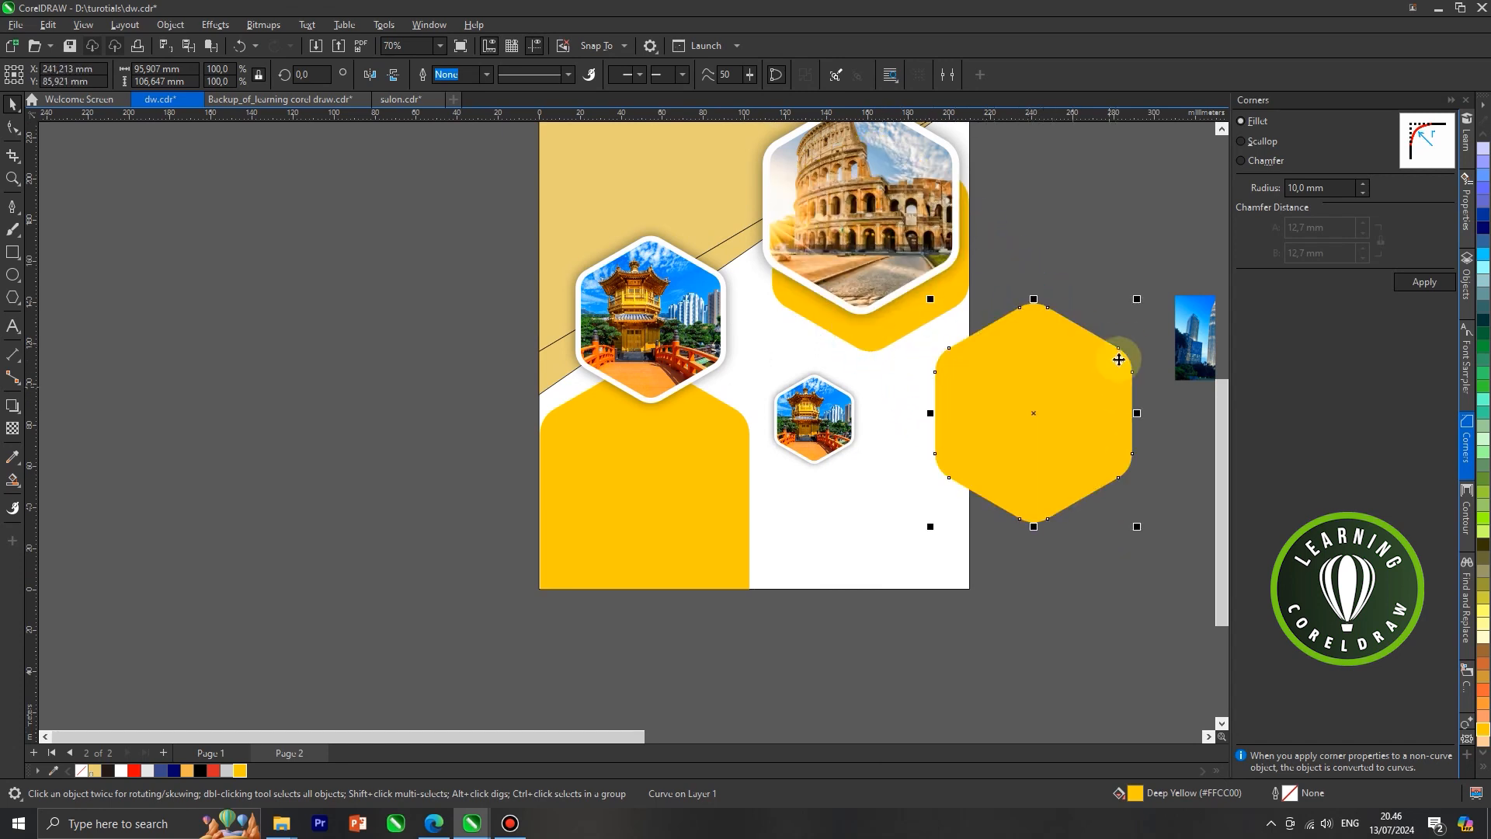
left_click_drag(1134, 303, 836, 383)
scroll(963, 485, "up", 2)
scroll(868, 387, "up", 2)
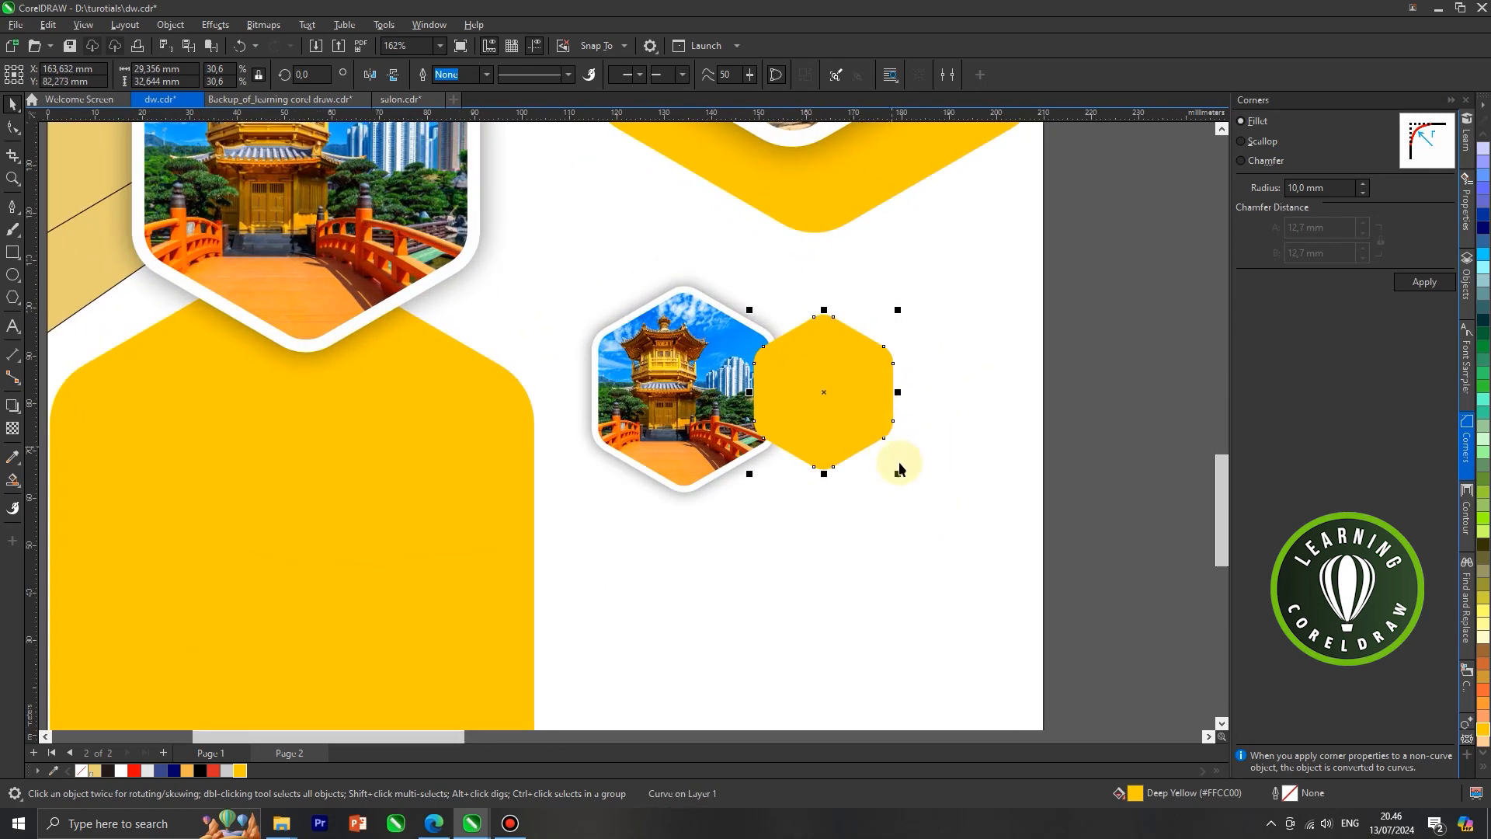
left_click_drag(881, 450, 872, 433)
scroll(1005, 386, "down", 2)
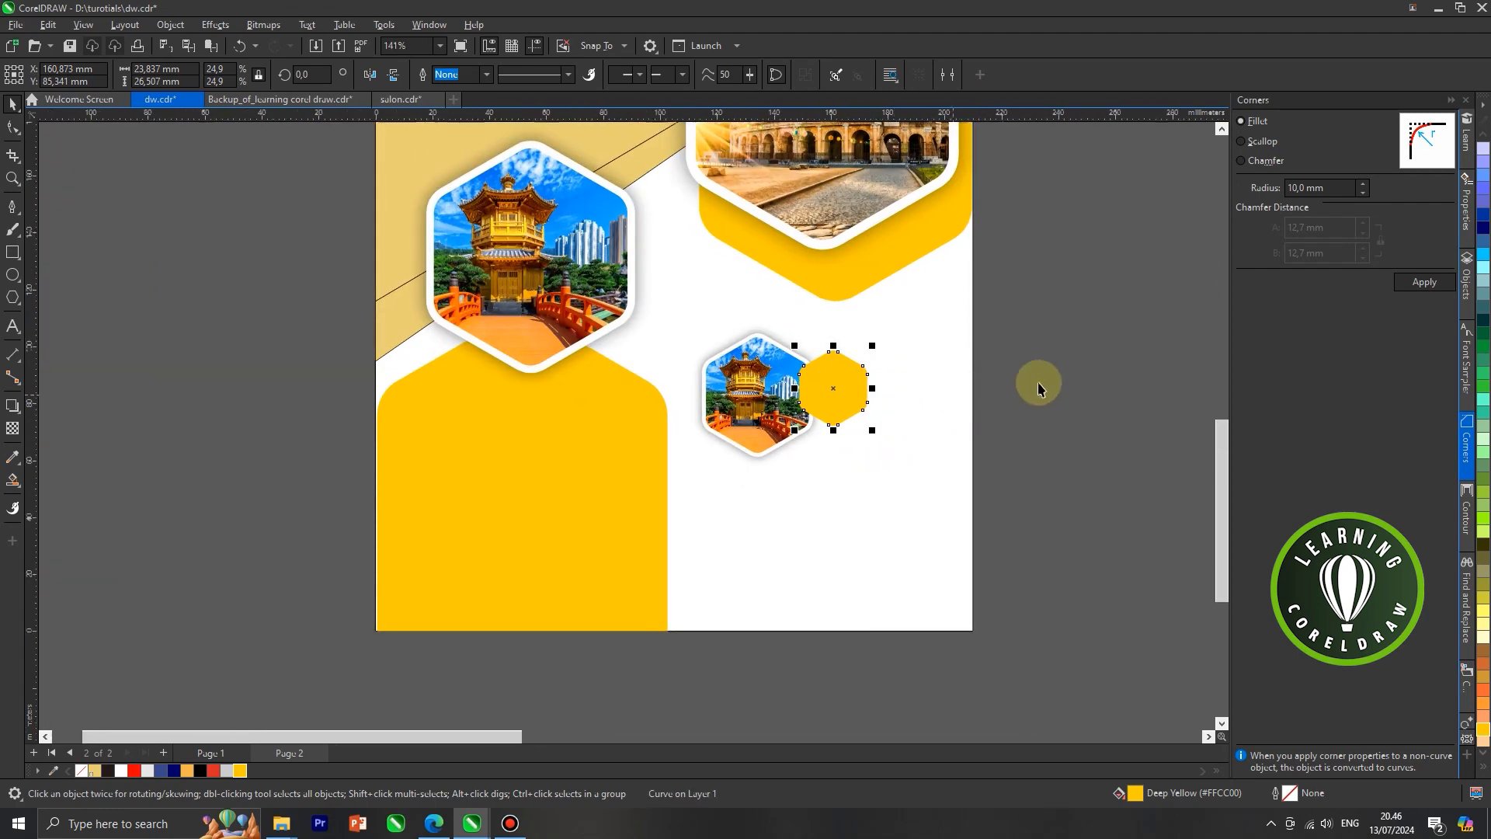
Fill the small yellow hexagon beside the small pavilion photo with red (#D82B27).
left_click(998, 365)
scroll(992, 352, "down", 2)
left_click(890, 380)
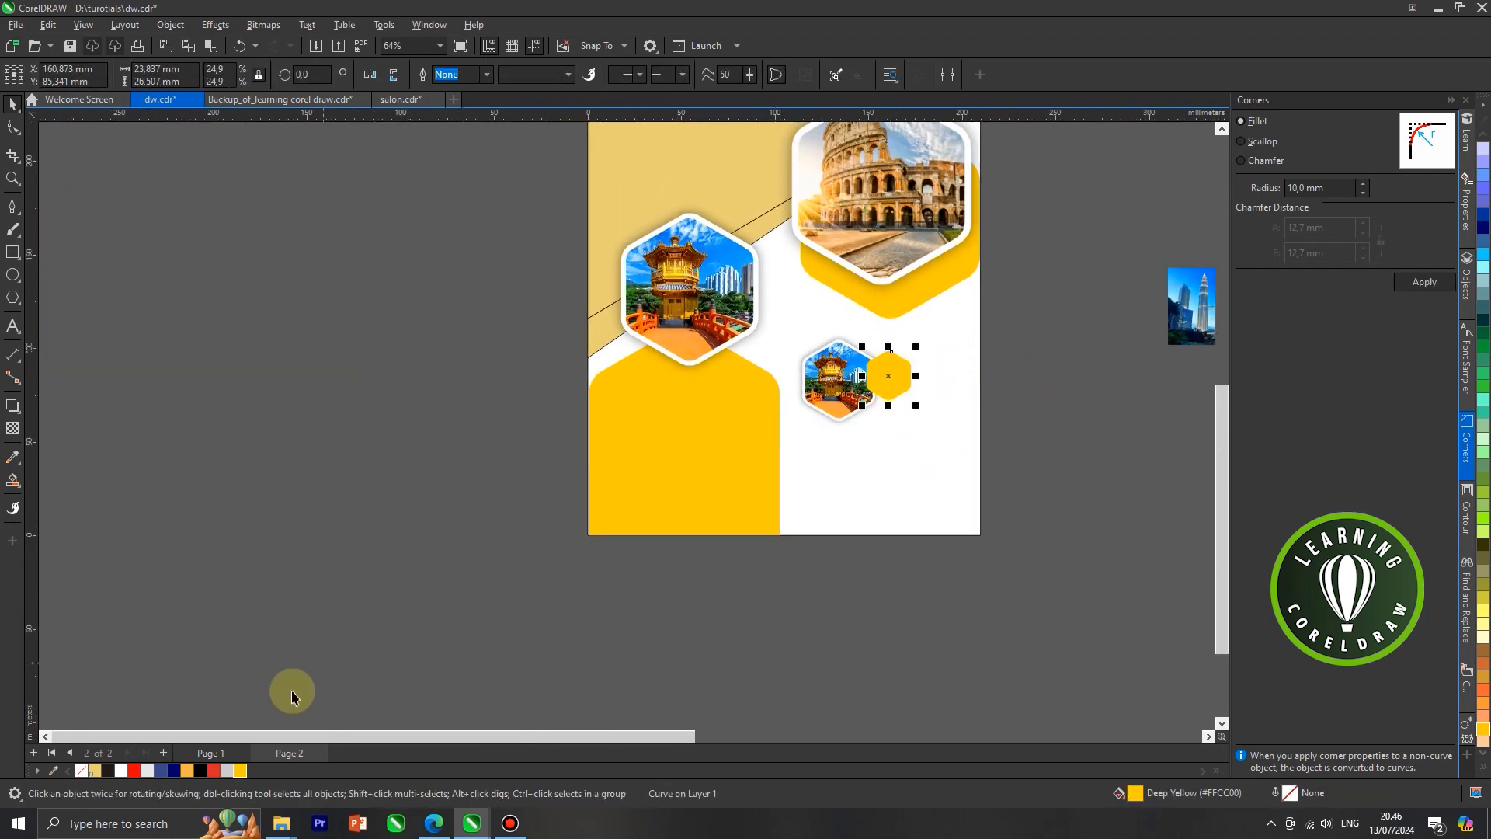
left_click(215, 770)
key("Escape")
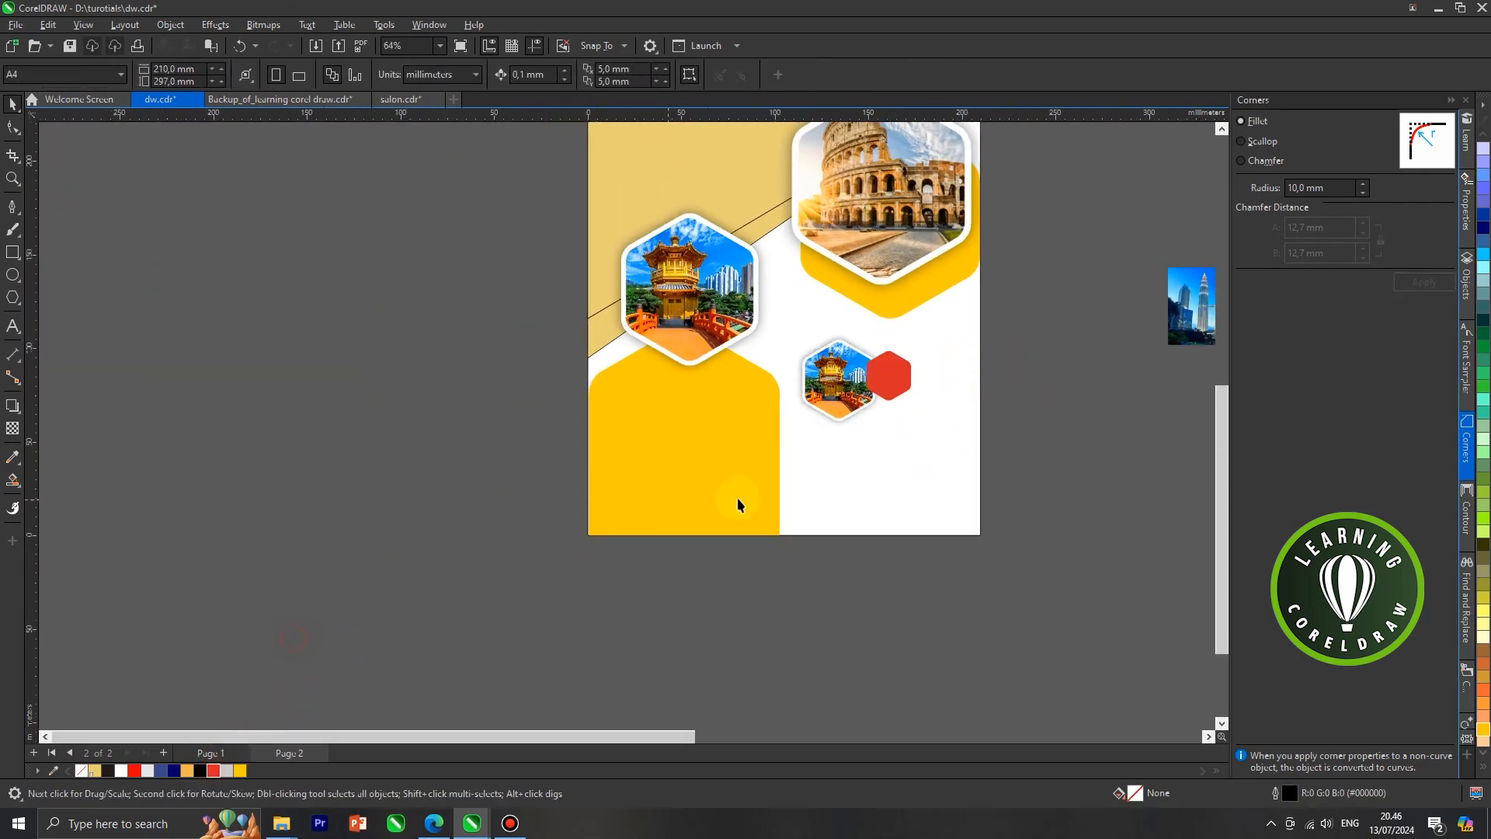
Duplicate the small red hexagon, enlarge the copy to about 48 mm wide and place it over the Colosseum frame's lower-left edge.
scroll(742, 491, "down", 1)
right_click(861, 410)
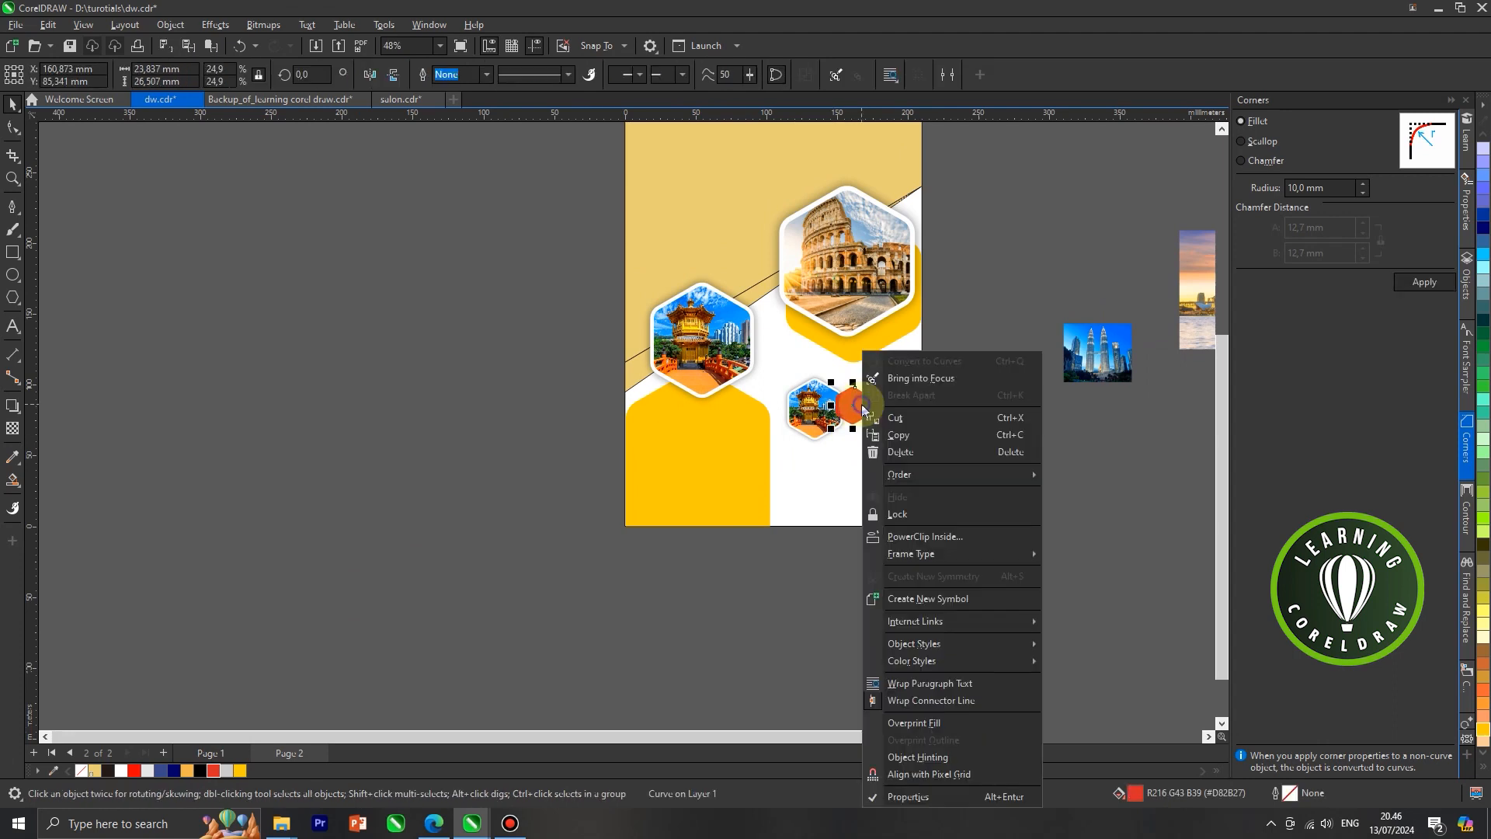
left_click(898, 435)
right_click(953, 401)
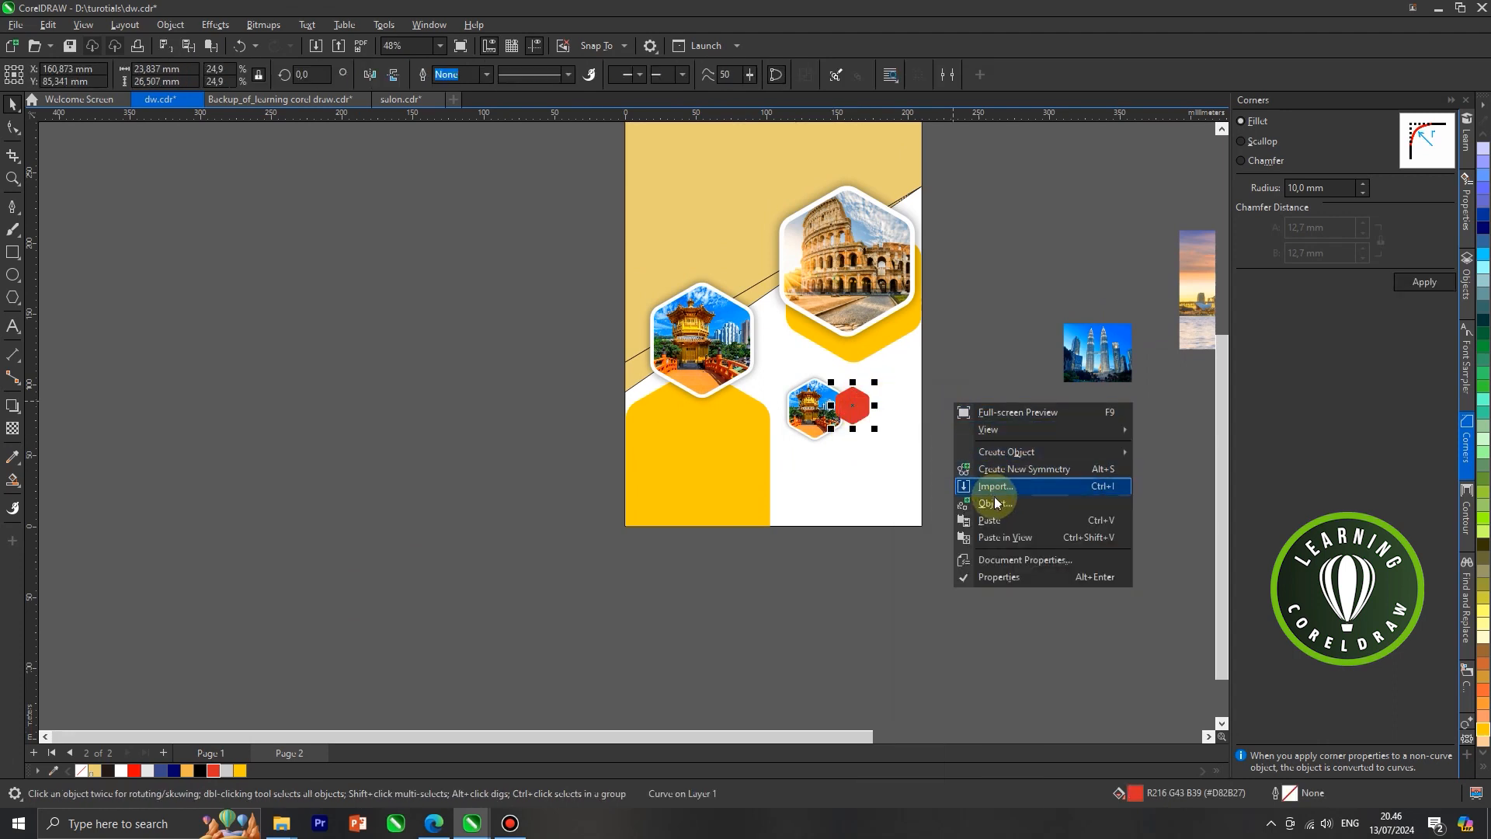
left_click(1000, 523)
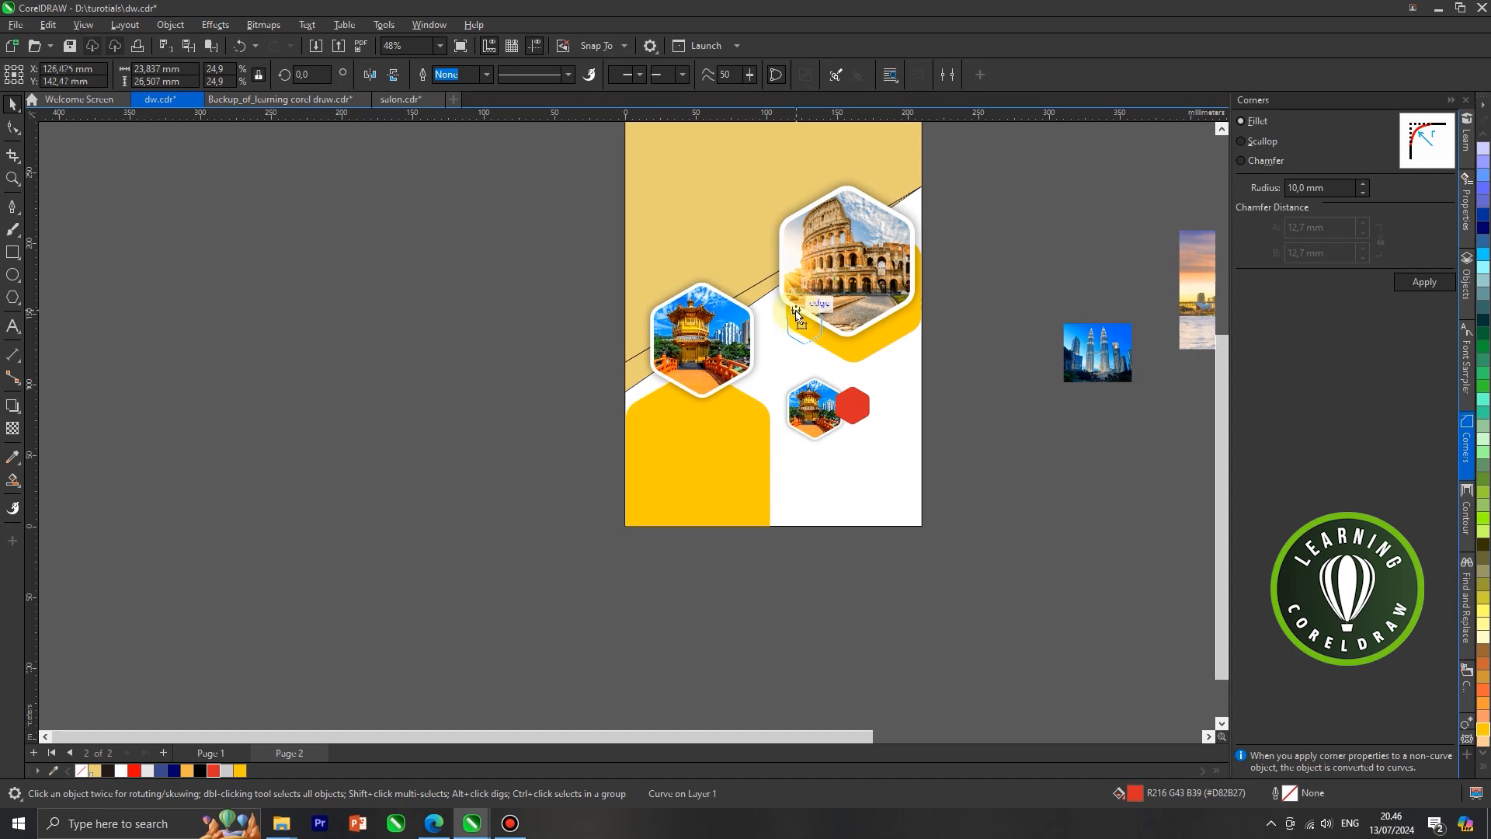
left_click_drag(823, 351, 857, 389)
left_click_drag(802, 335, 803, 329)
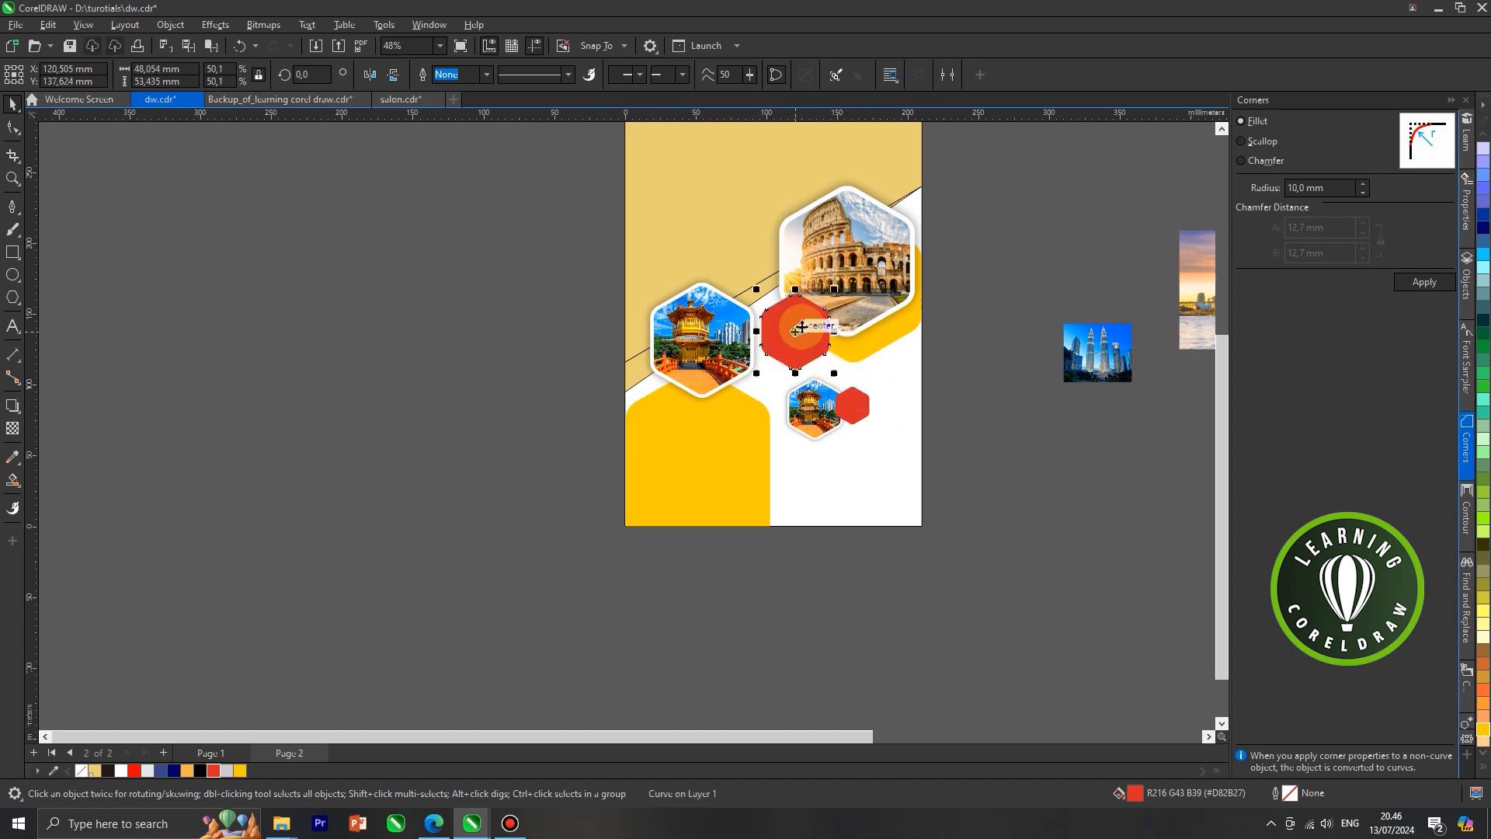
left_click(992, 346)
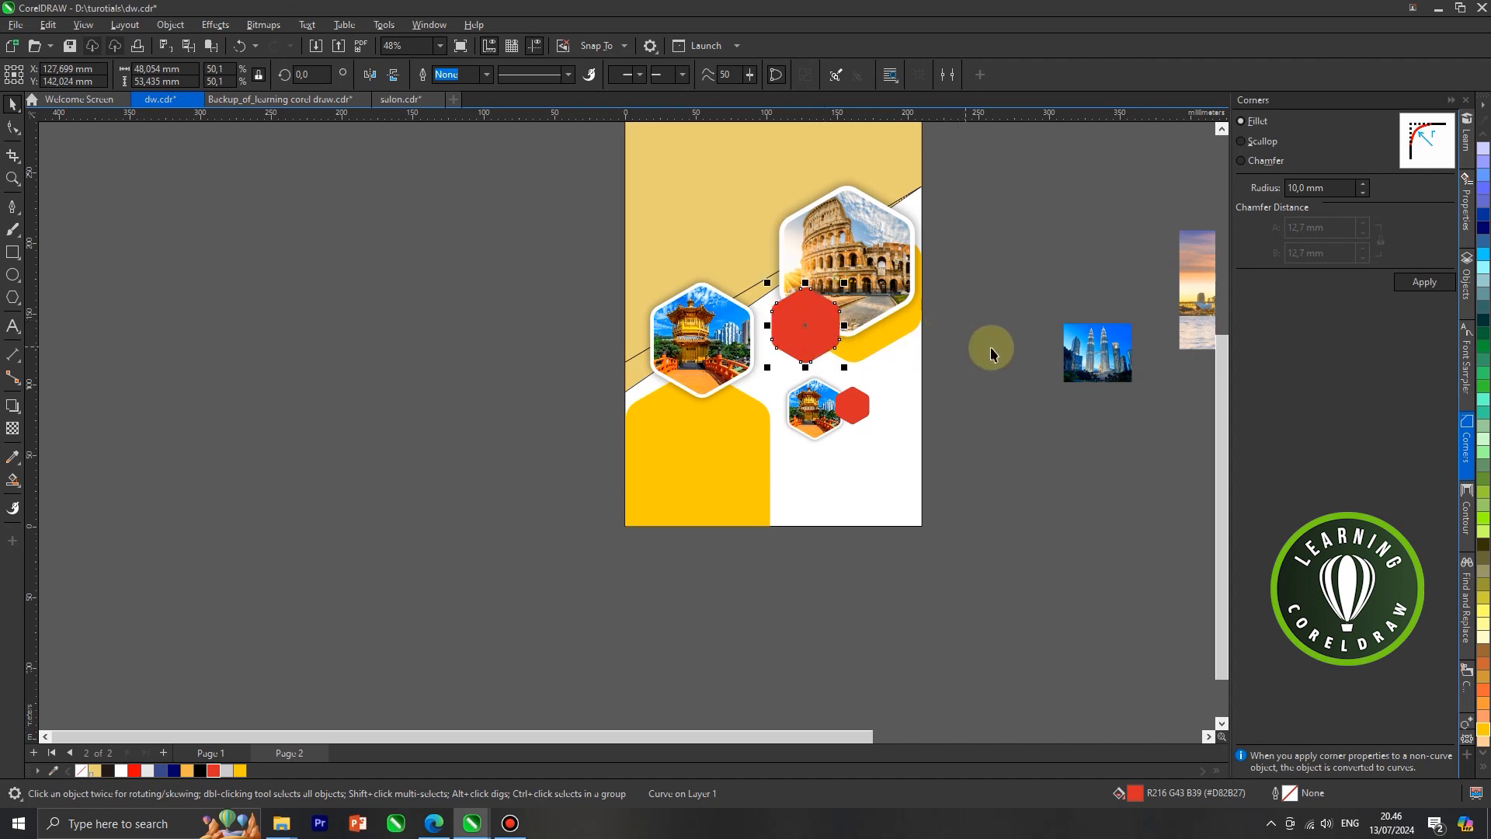
Fill the large gold shape across the page's upper part with Deep Navy Blue (#000066).
scroll(908, 466, "down", 1)
left_click(982, 497)
scroll(928, 322, "up", 3)
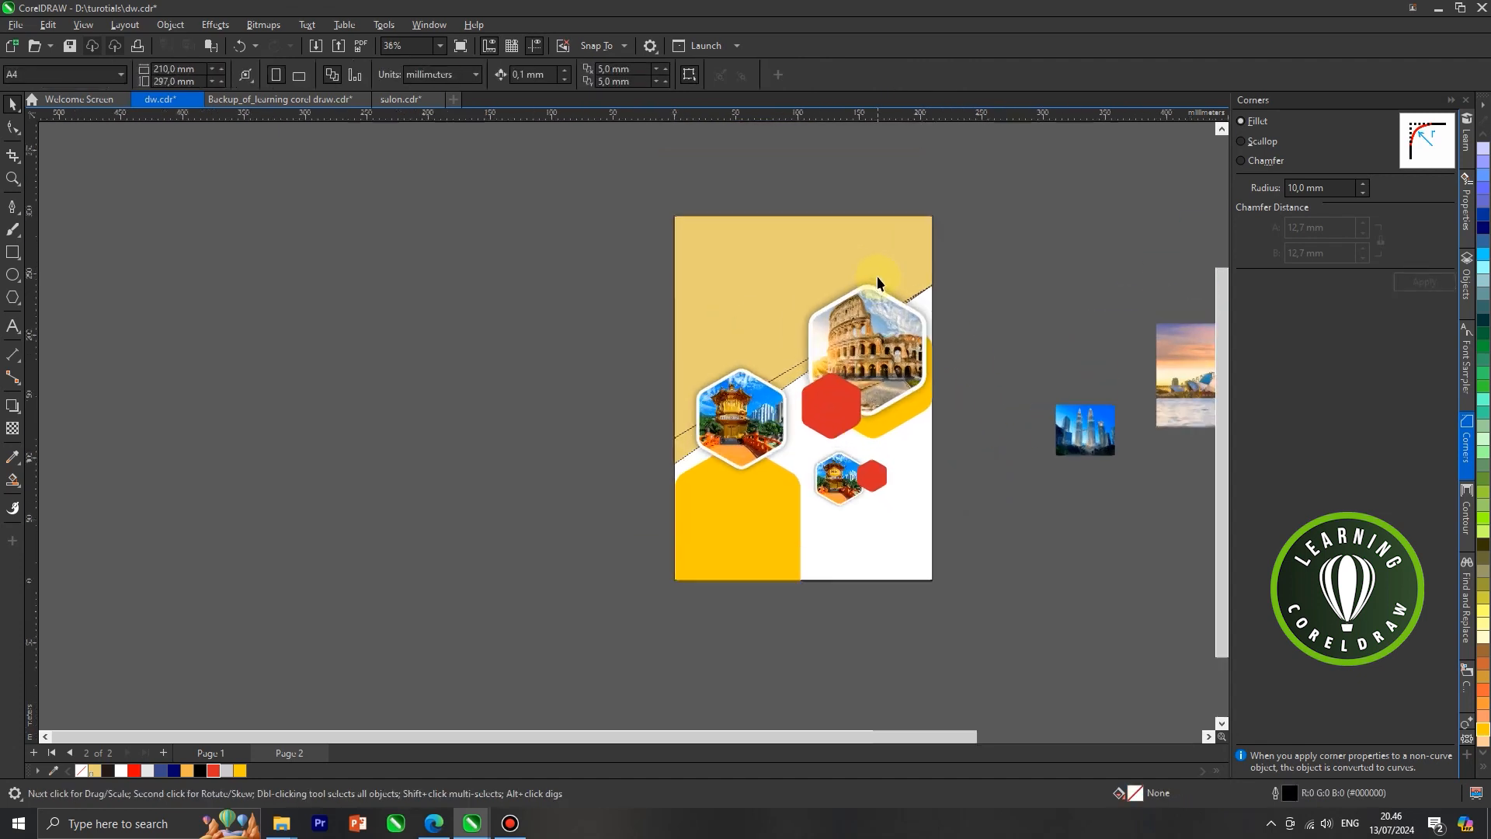
left_click(832, 234)
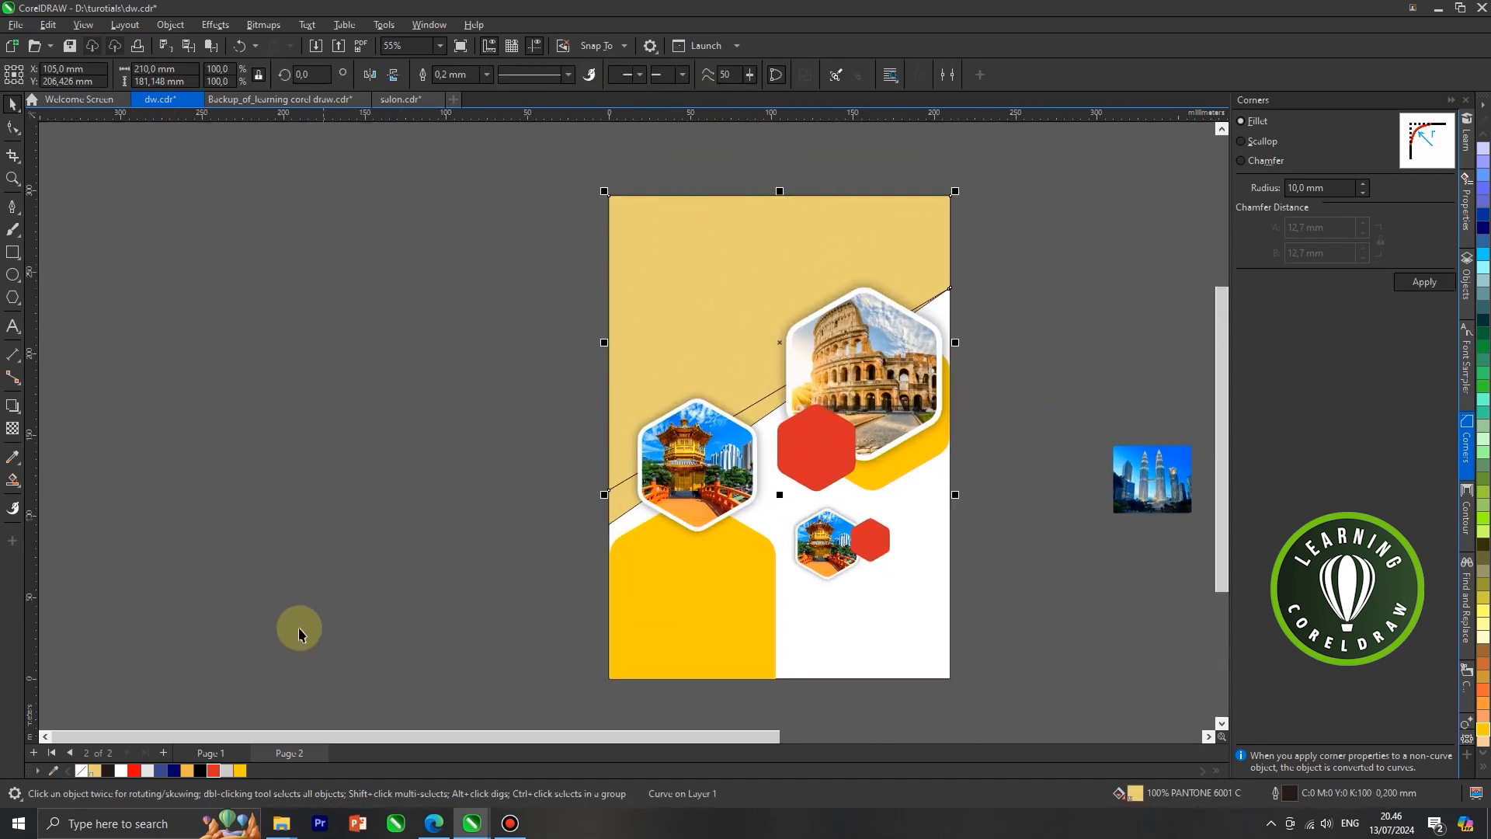
left_click(174, 770)
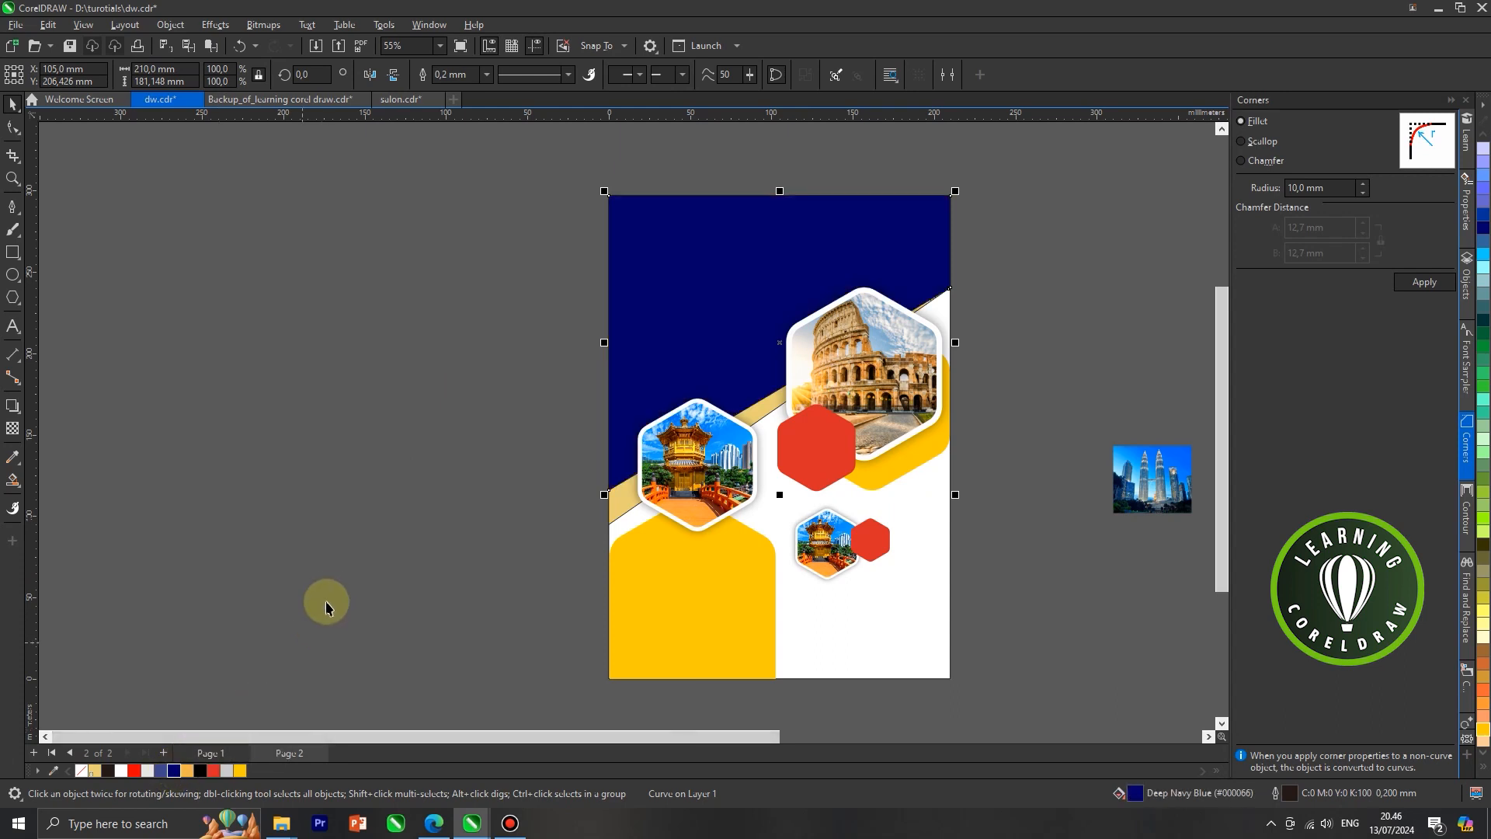
left_click(325, 601)
Fill the thin gold diagonal band below the navy shape with light grey.
left_click(614, 513)
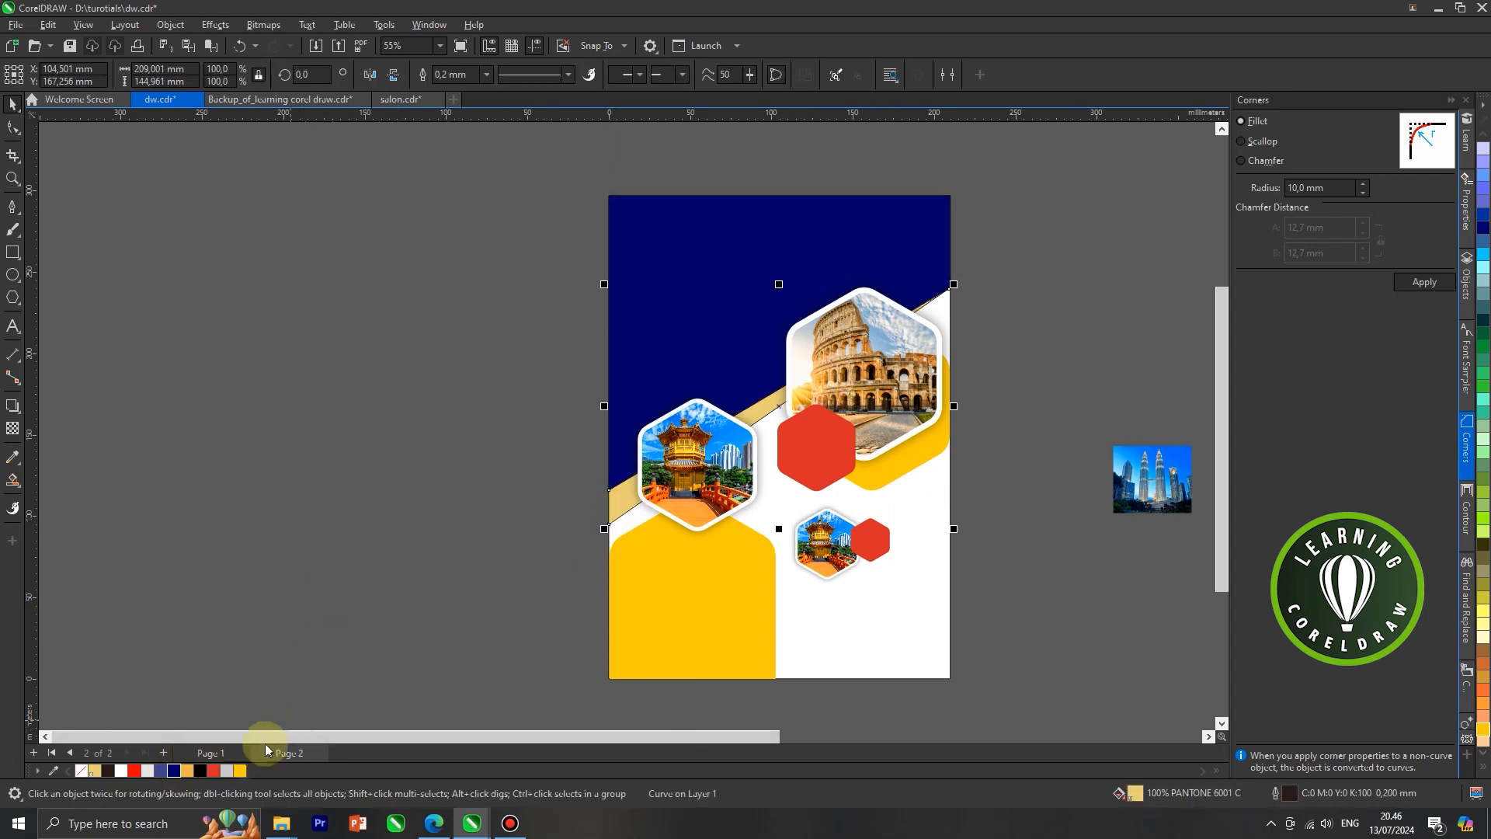
left_click(230, 771)
left_click(316, 612)
scroll(712, 404, "down", 1)
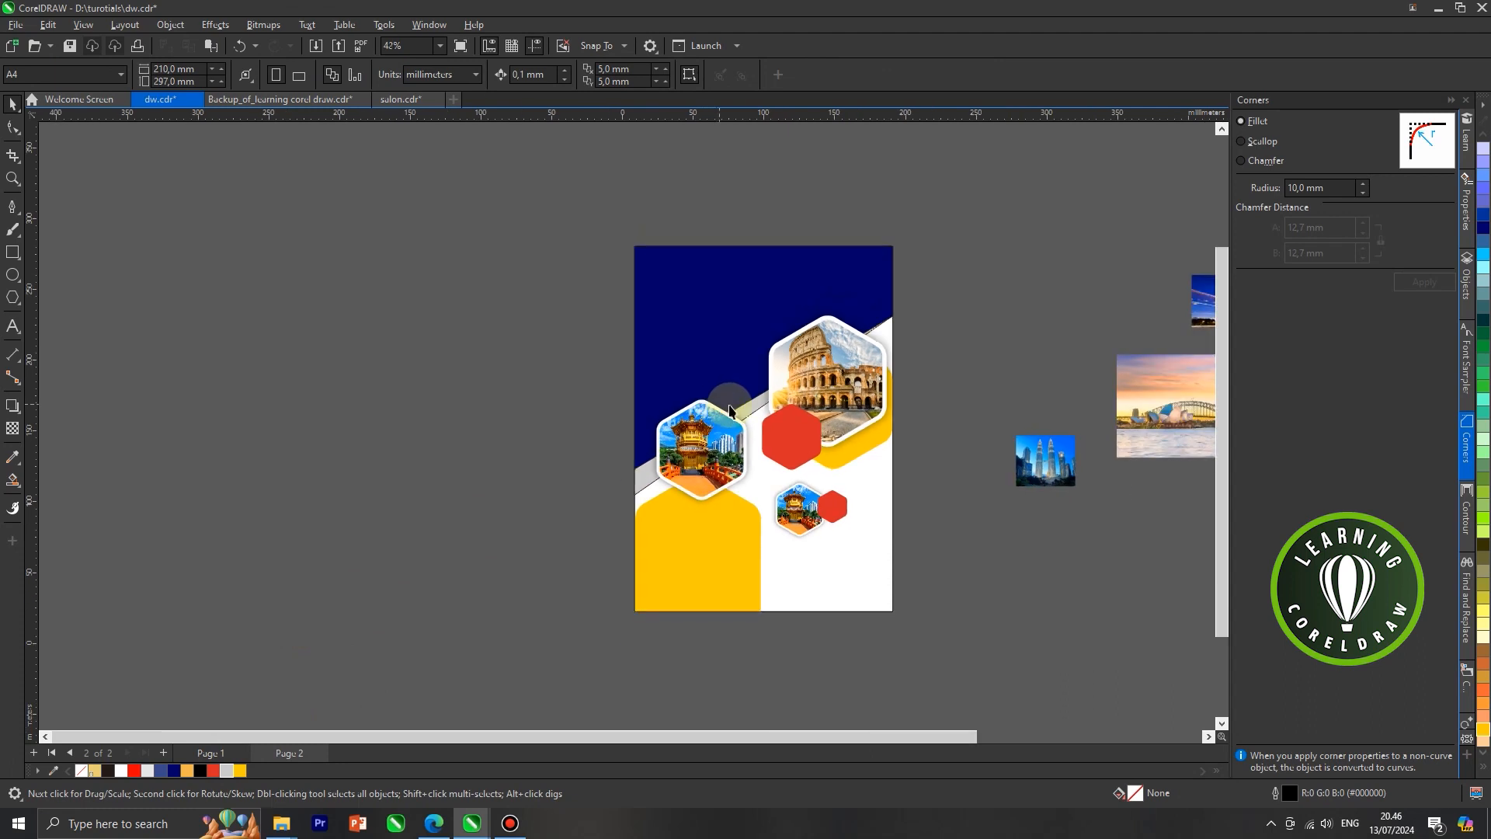
scroll(699, 392, "down", 1)
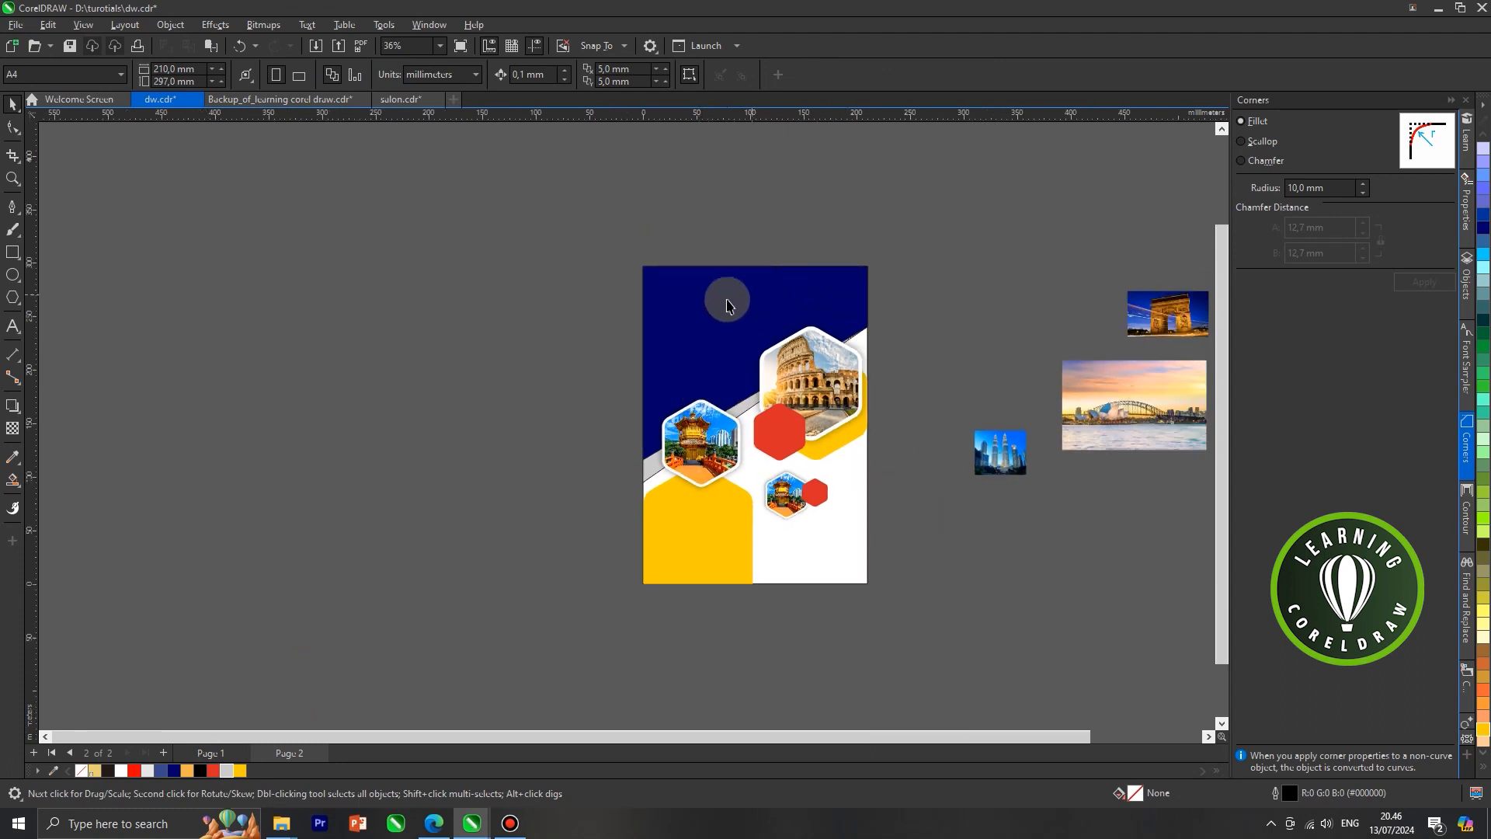
scroll(709, 315, "up", 1)
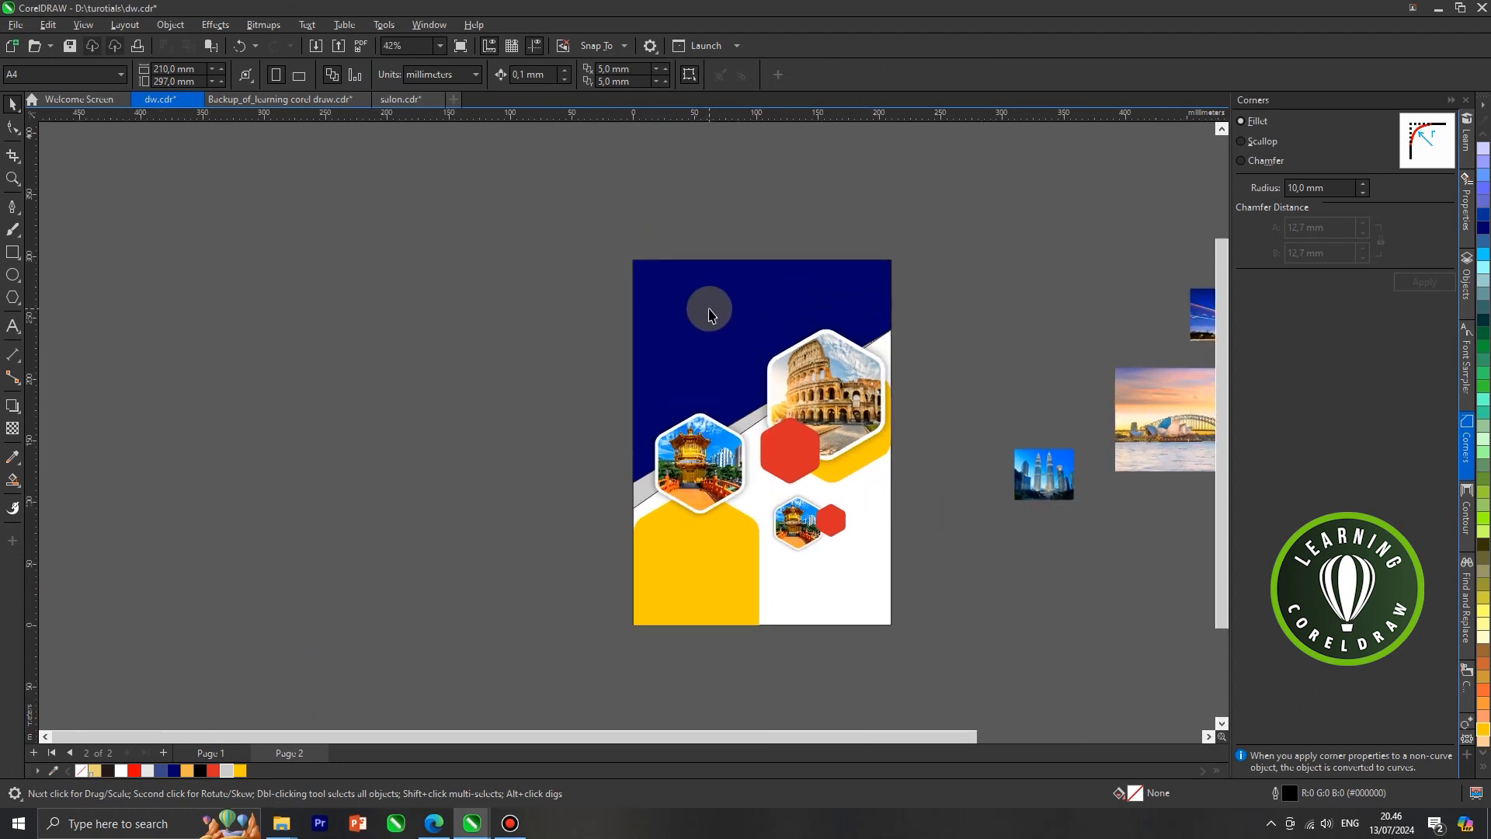
Add artistic text in the navy area reading "Holiday" on one line and "Destinations" on the next.
left_click(13, 330)
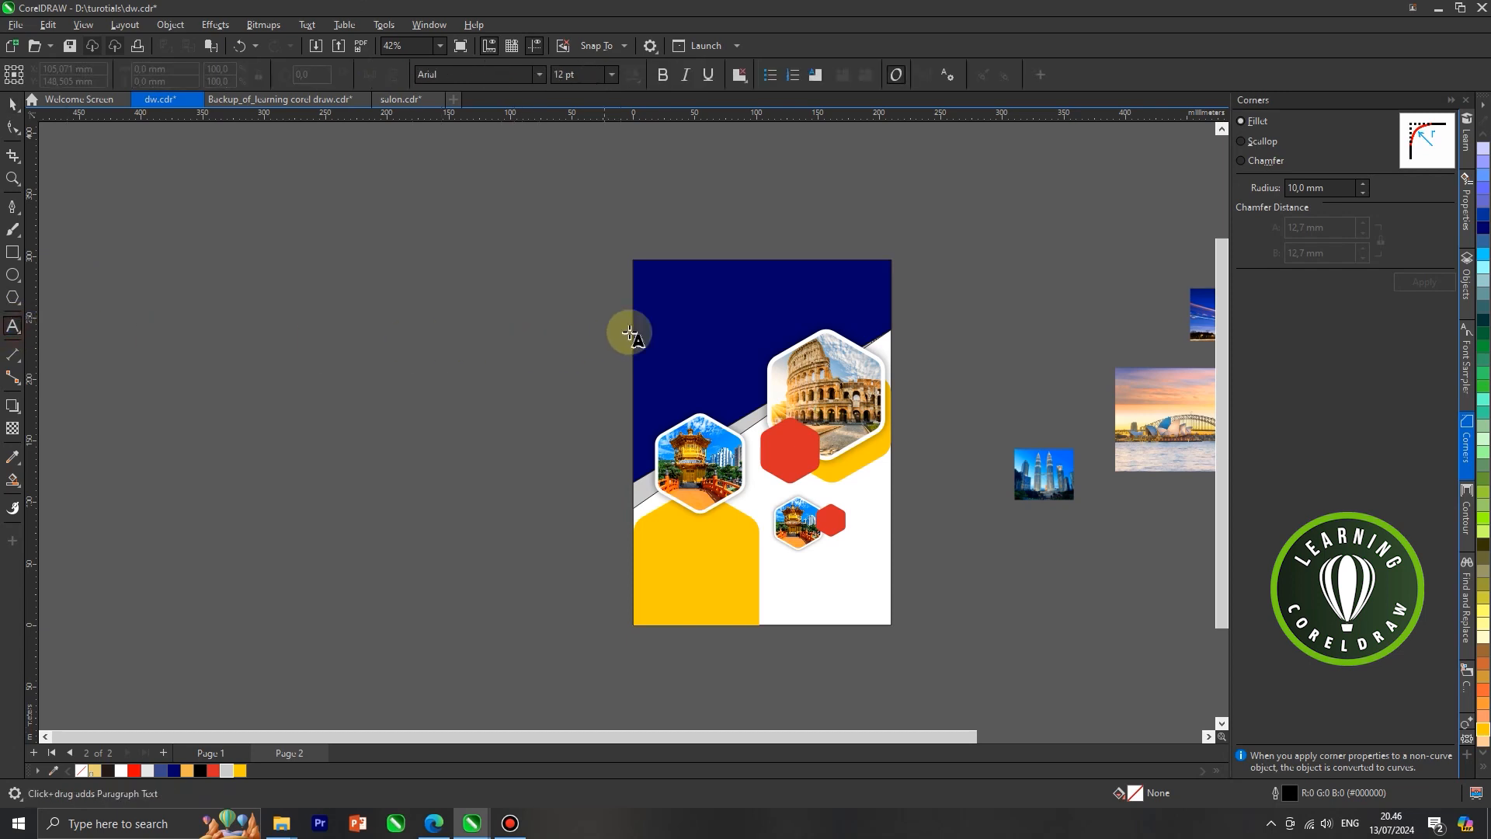
scroll(713, 325, "up", 1)
left_click(684, 317)
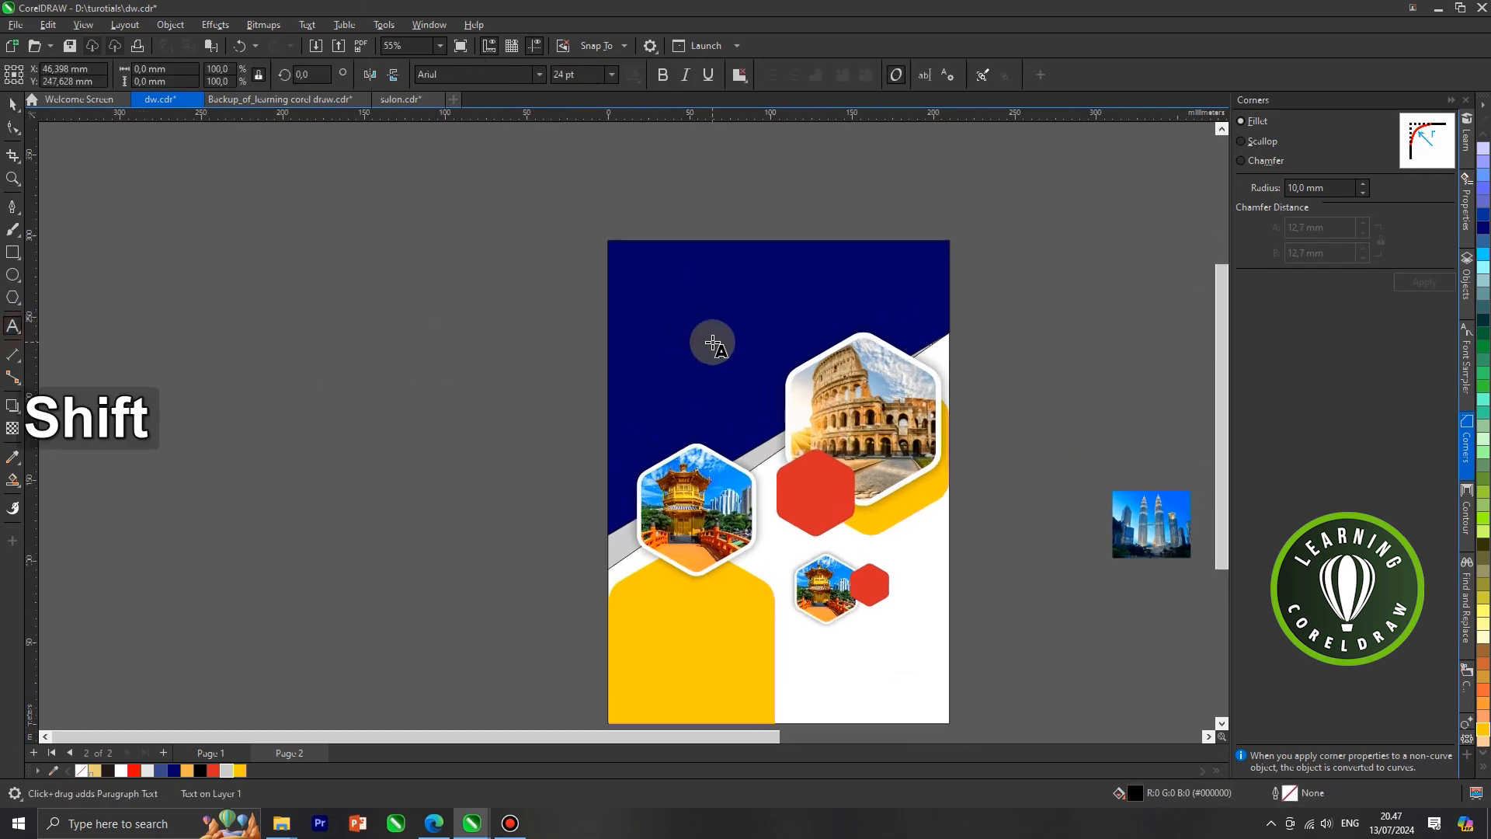
type("Holiday")
key("Return")
type("Destinations")
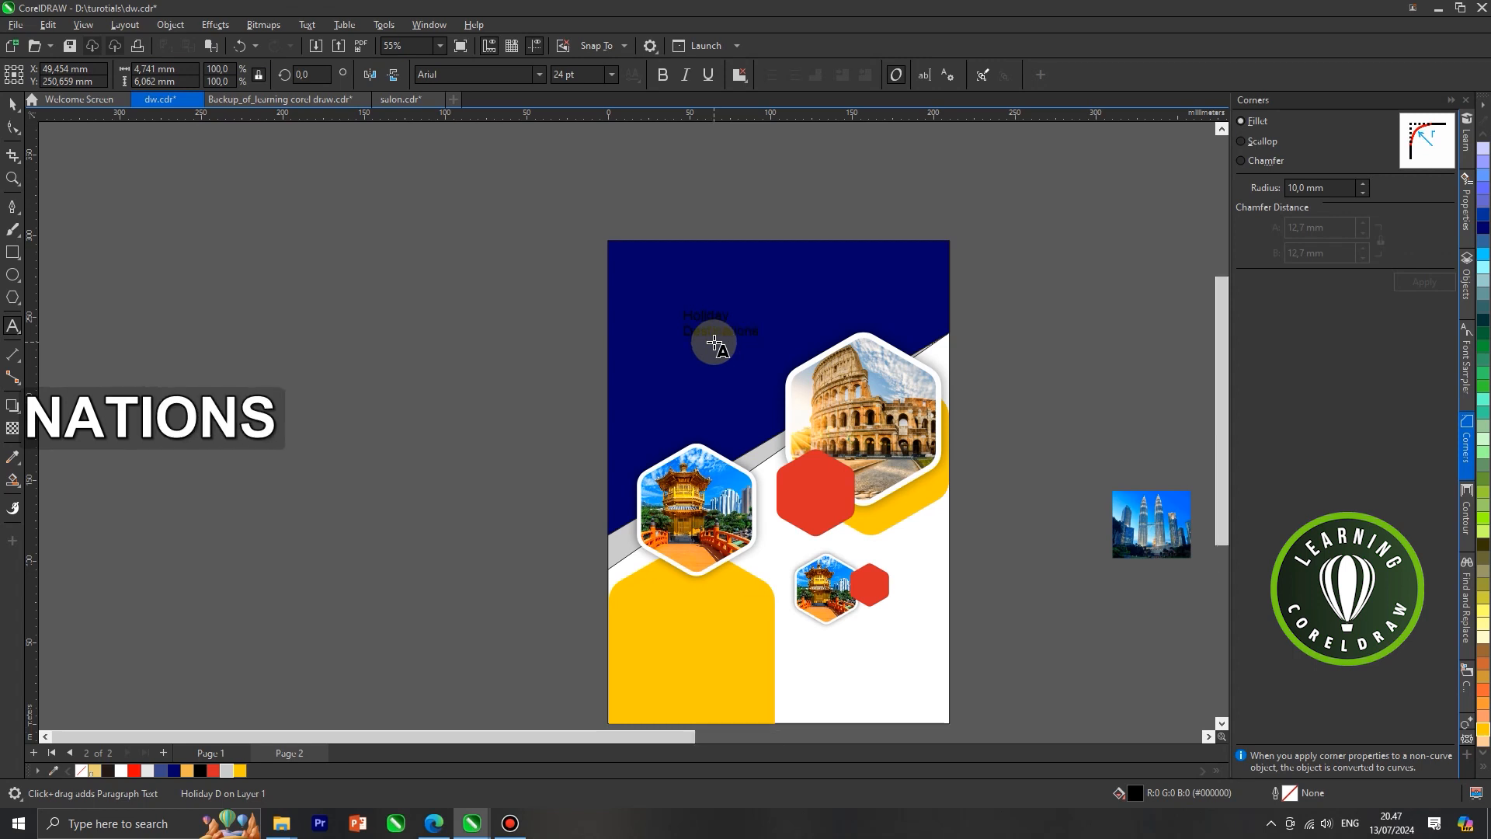
Colour the whole "Holiday Destinations" text white.
scroll(714, 343, "up", 3)
key("ctrl+a")
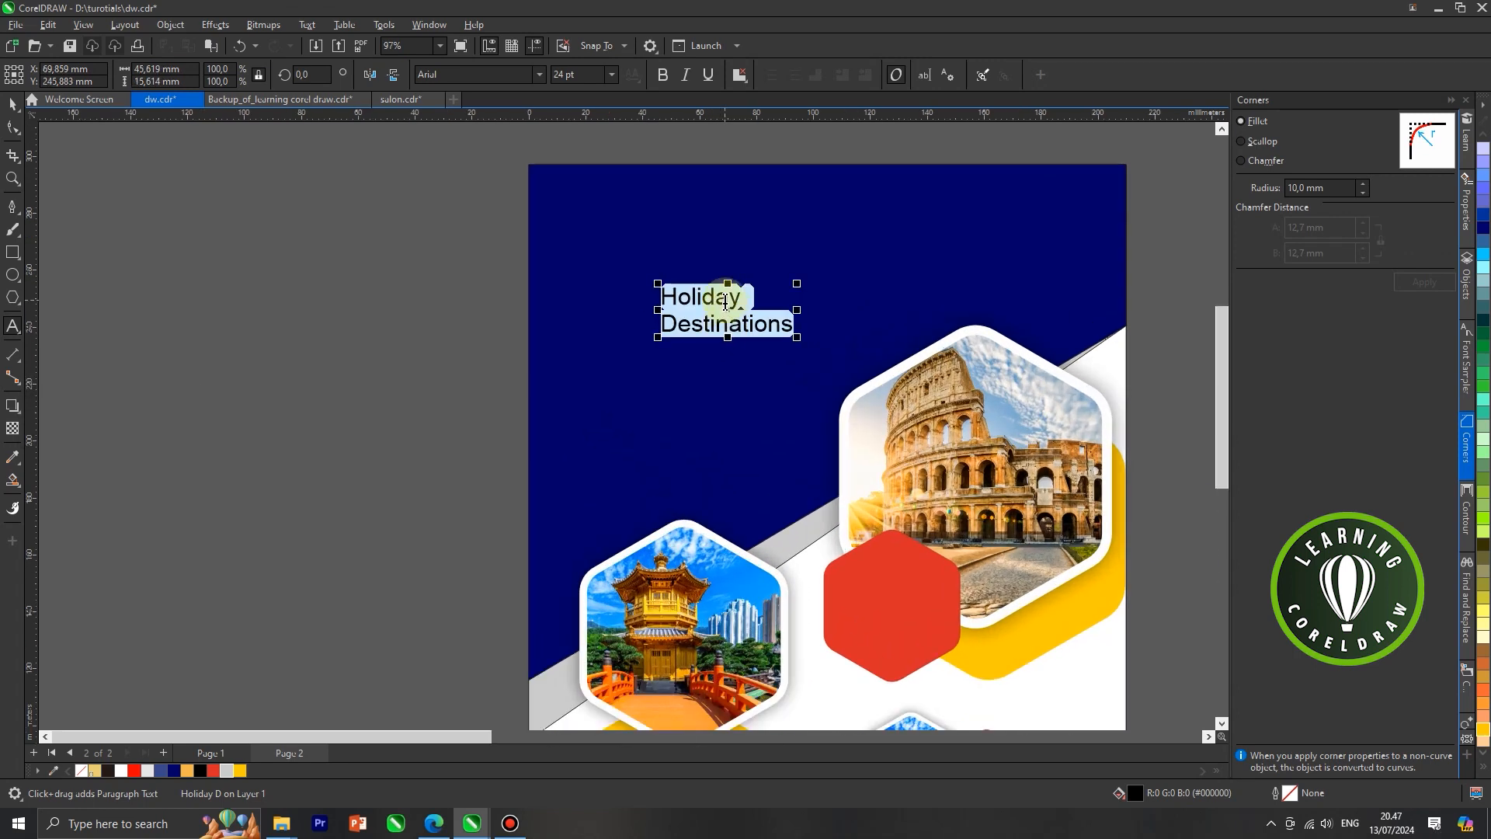
right_click(725, 302)
left_click(699, 323)
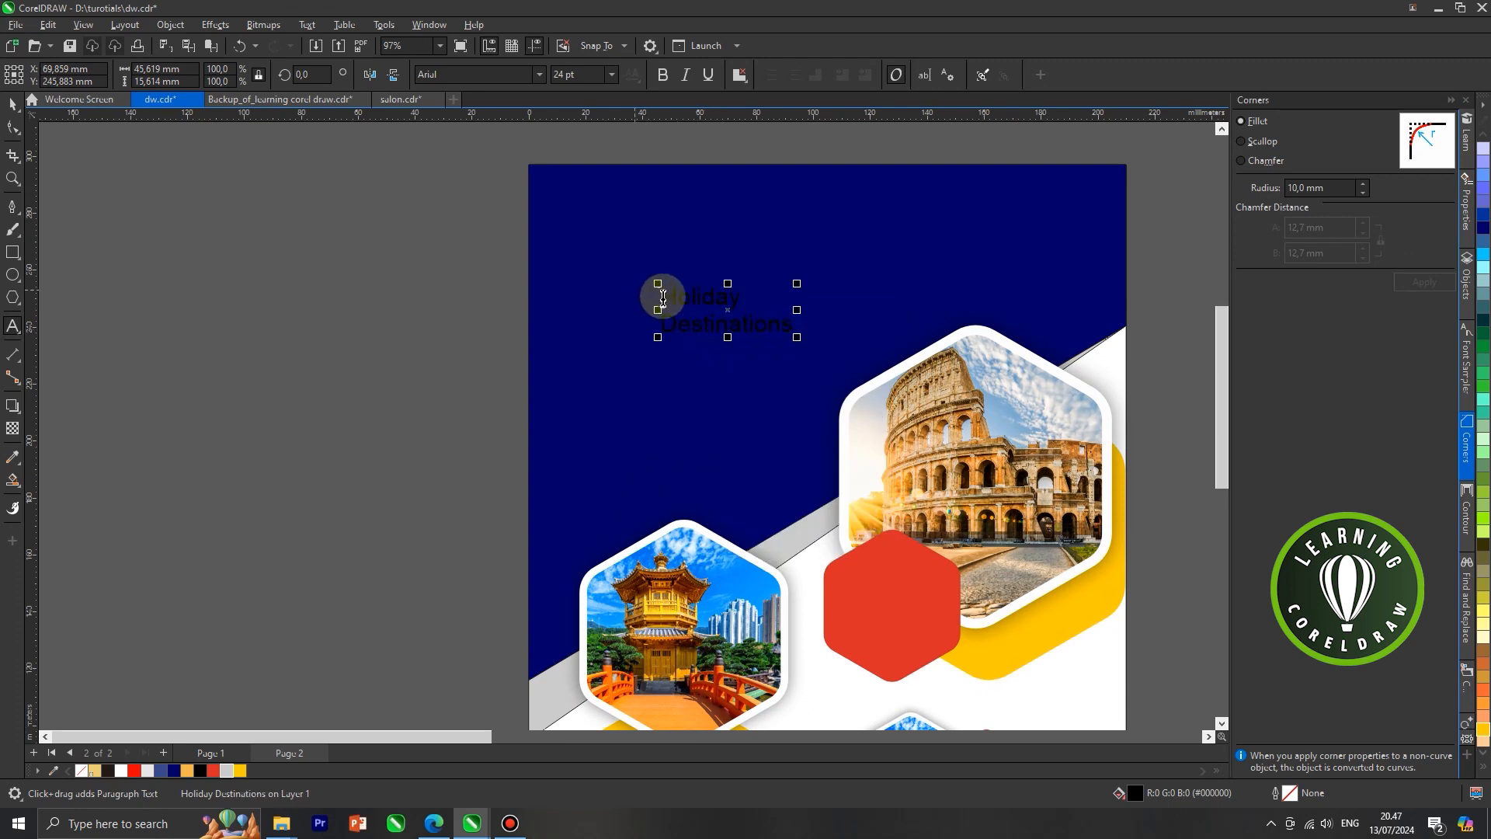
key("ctrl+a")
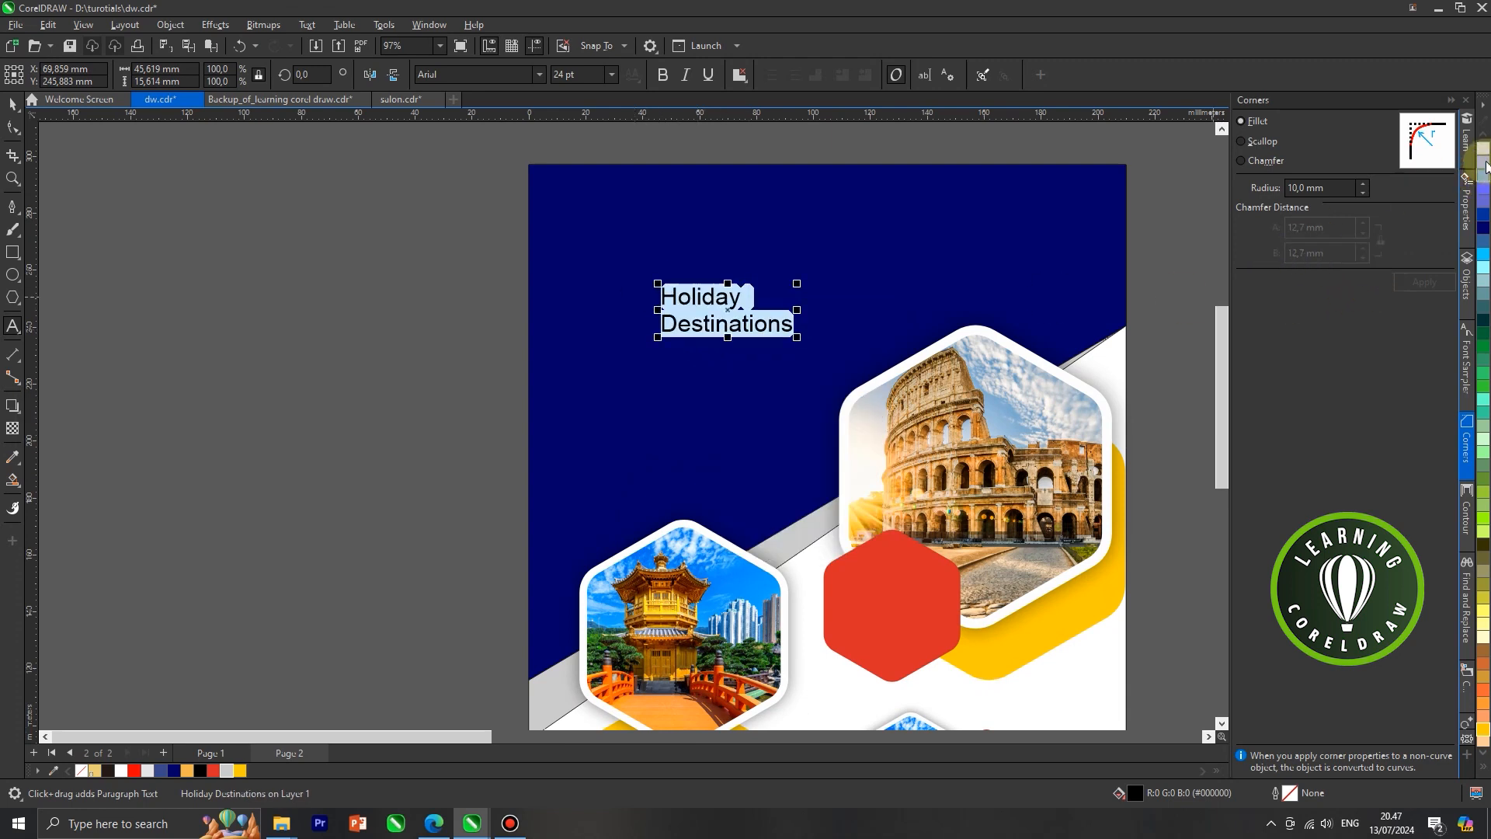
left_click(121, 770)
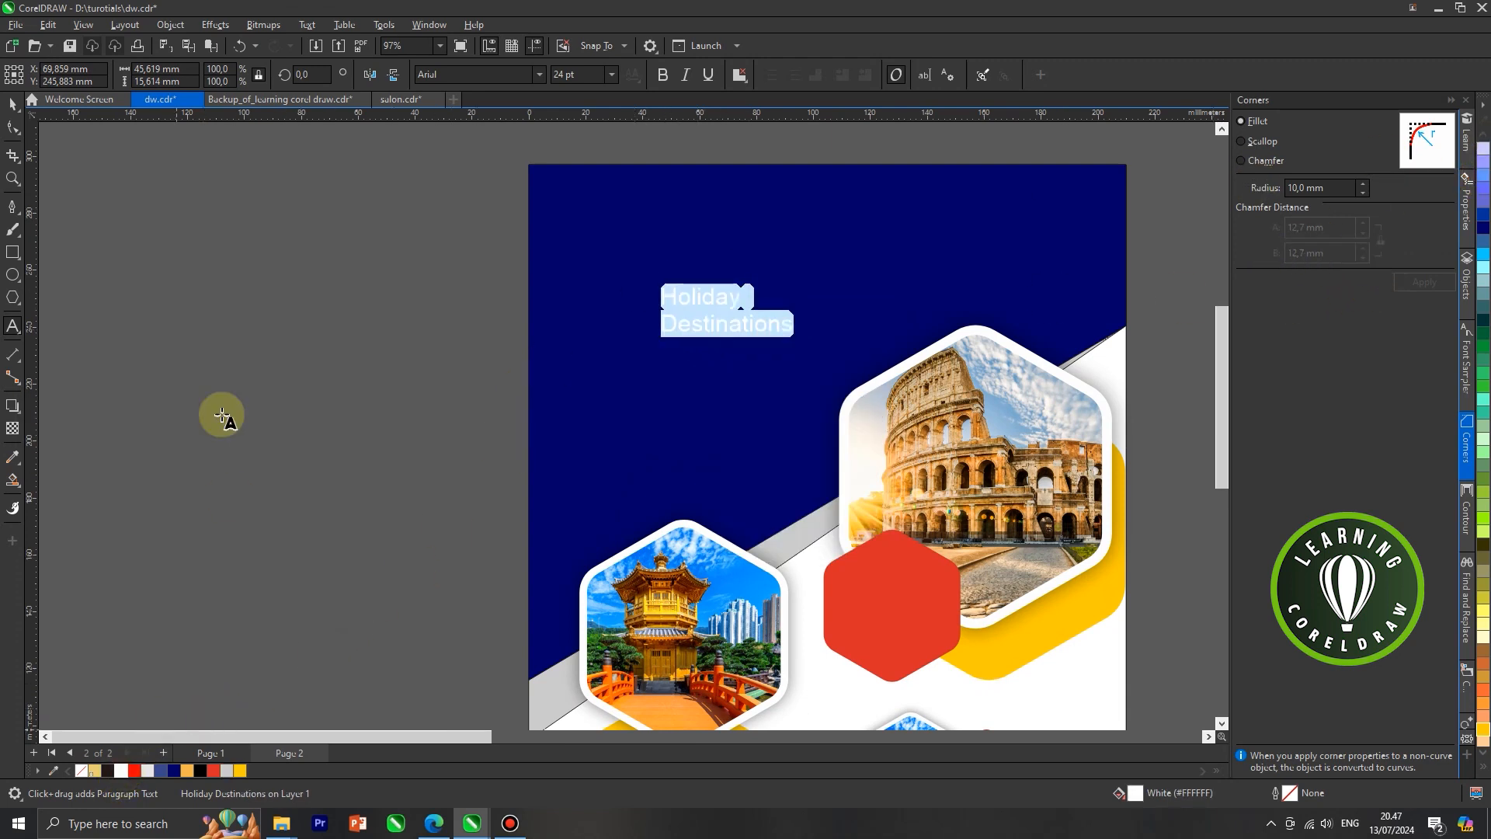
Enlarge the "Holiday Destinations" text to about 83 mm wide and position it near the navy area's left edge.
left_click(9, 109)
left_click_drag(793, 339, 846, 394)
left_click_drag(791, 347, 745, 335)
key("ctrl+z")
key("ctrl+z")
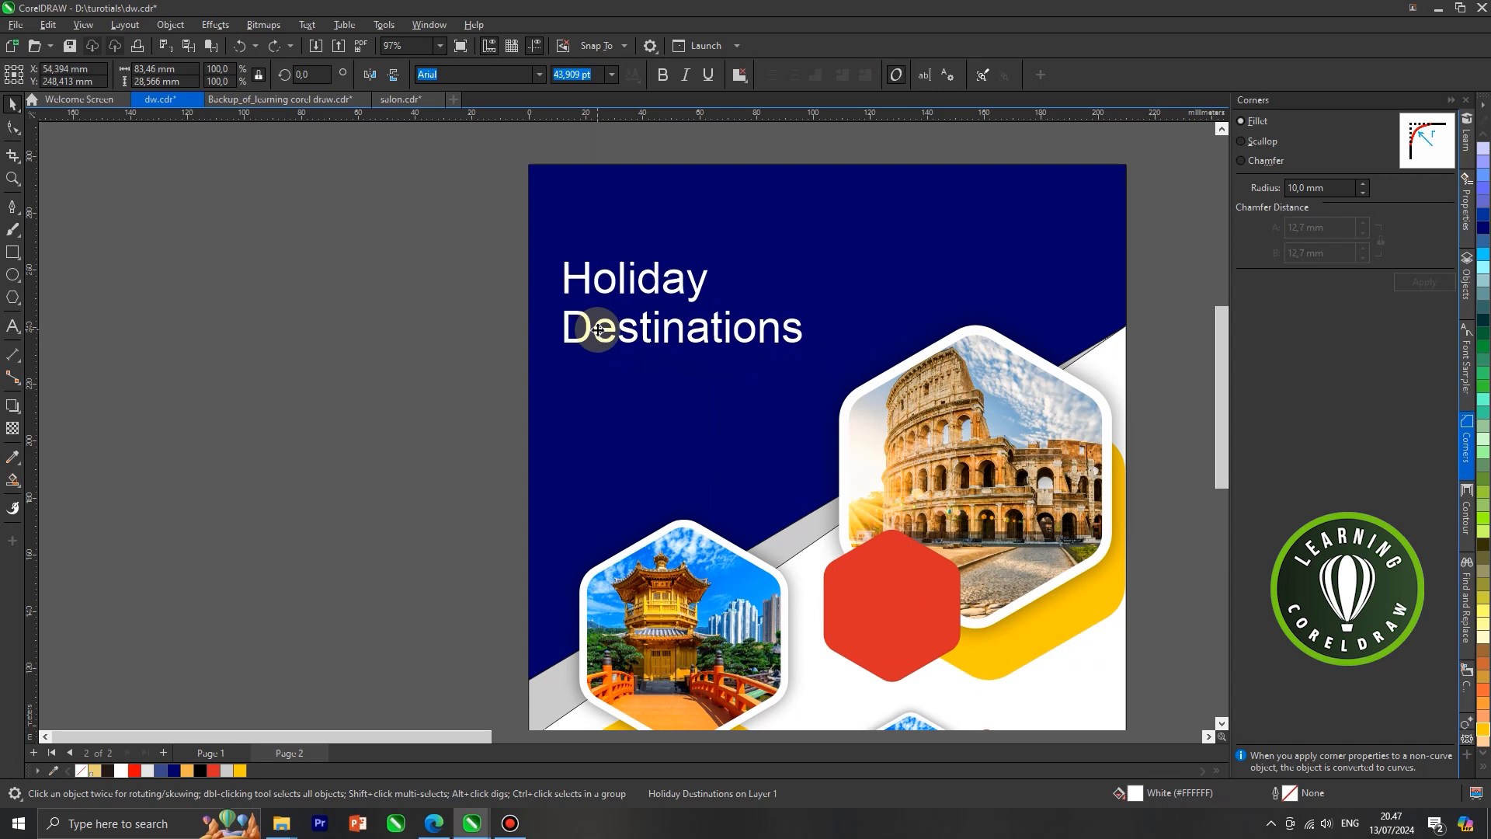
Break the heading into separate "Holiday" and "Destinations" lines, try moving "Destinations" lower and undo that move.
key("ctrl+k")
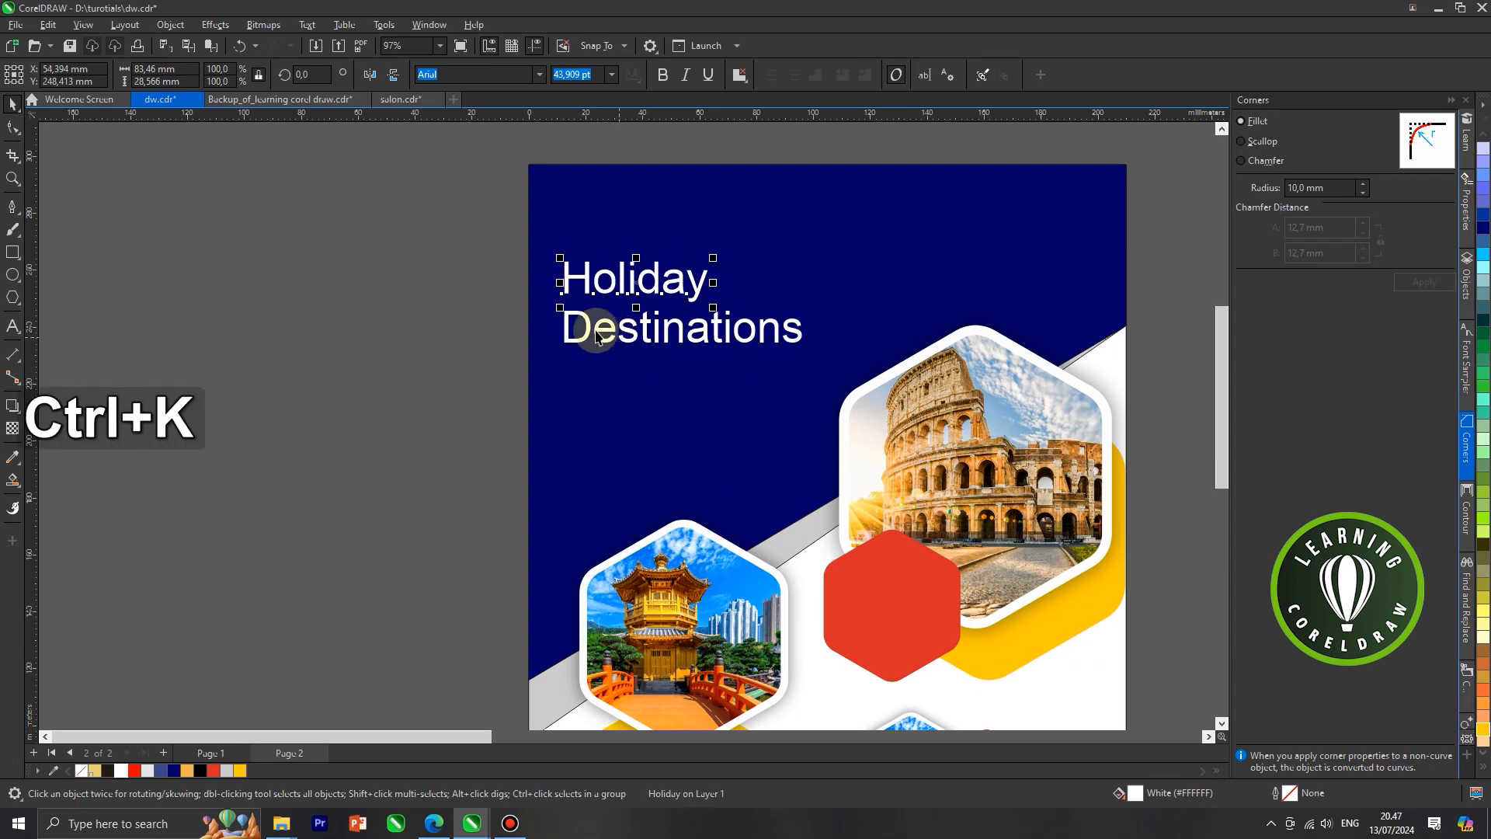
left_click_drag(591, 339, 582, 359)
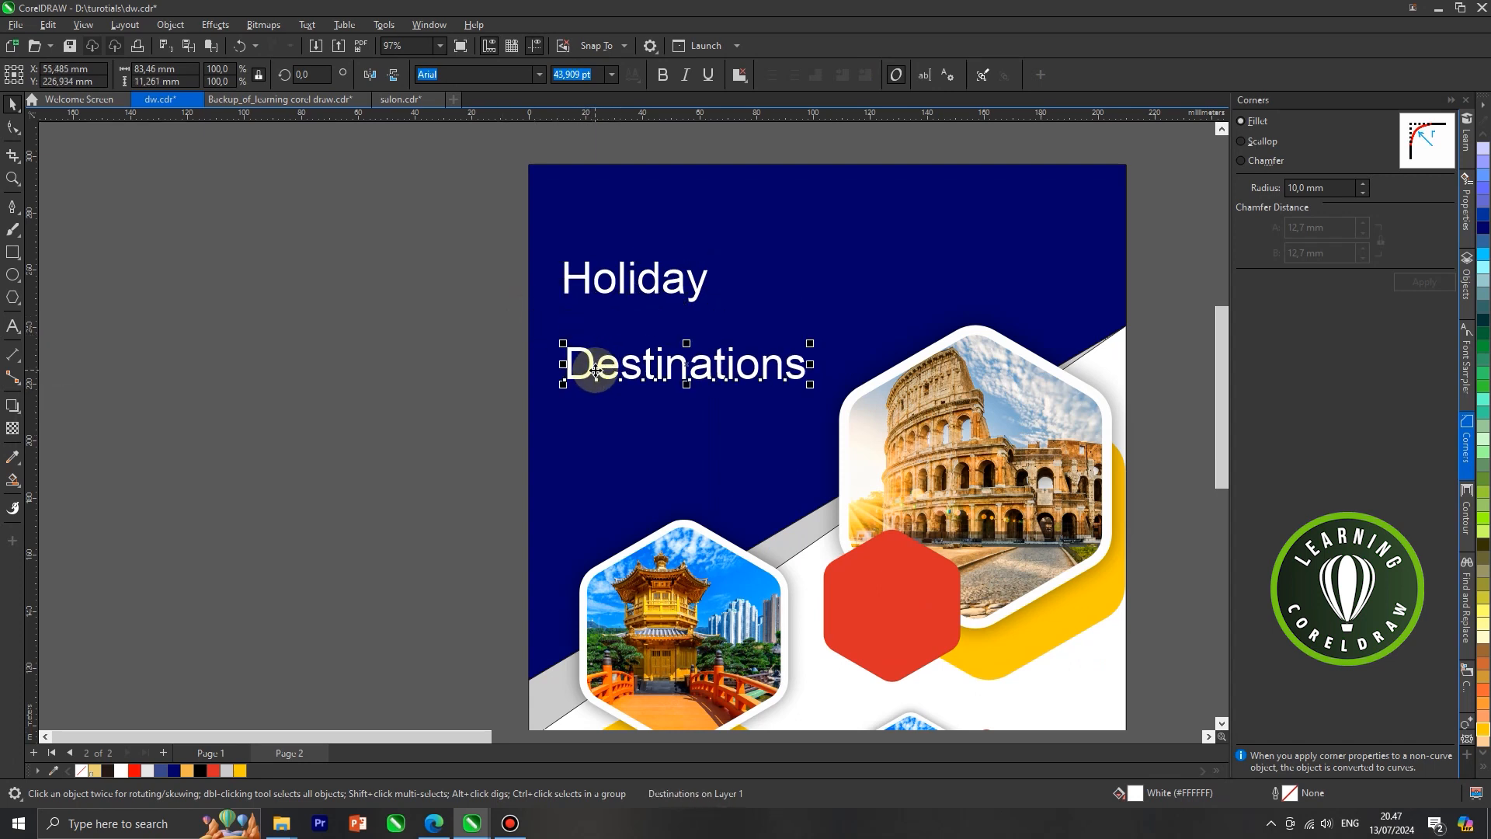
key("ctrl+z")
Change the font of the "Holiday" line to HLF - Supreme.
left_click(596, 284)
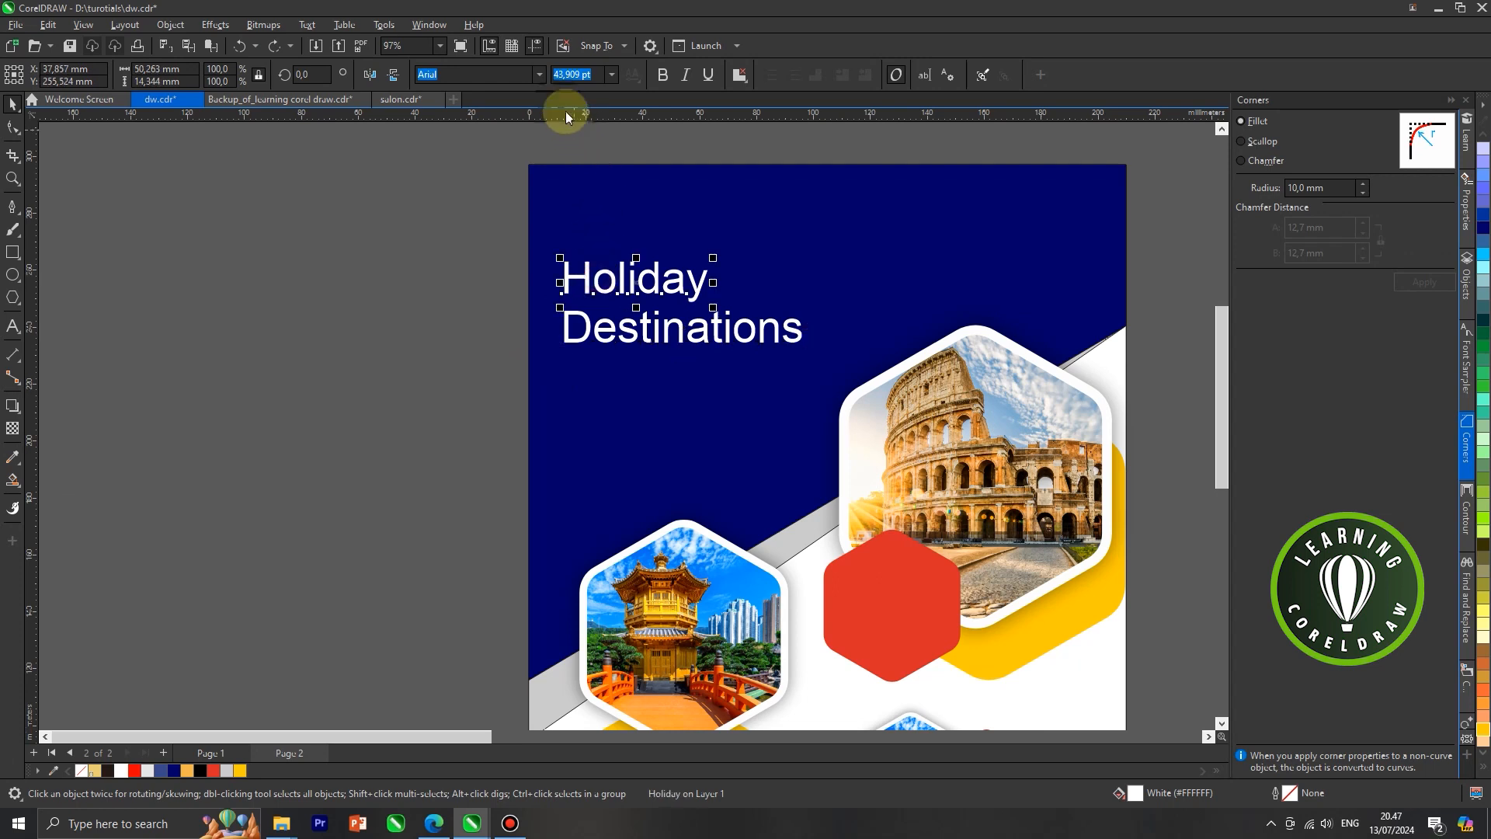
left_click(538, 75)
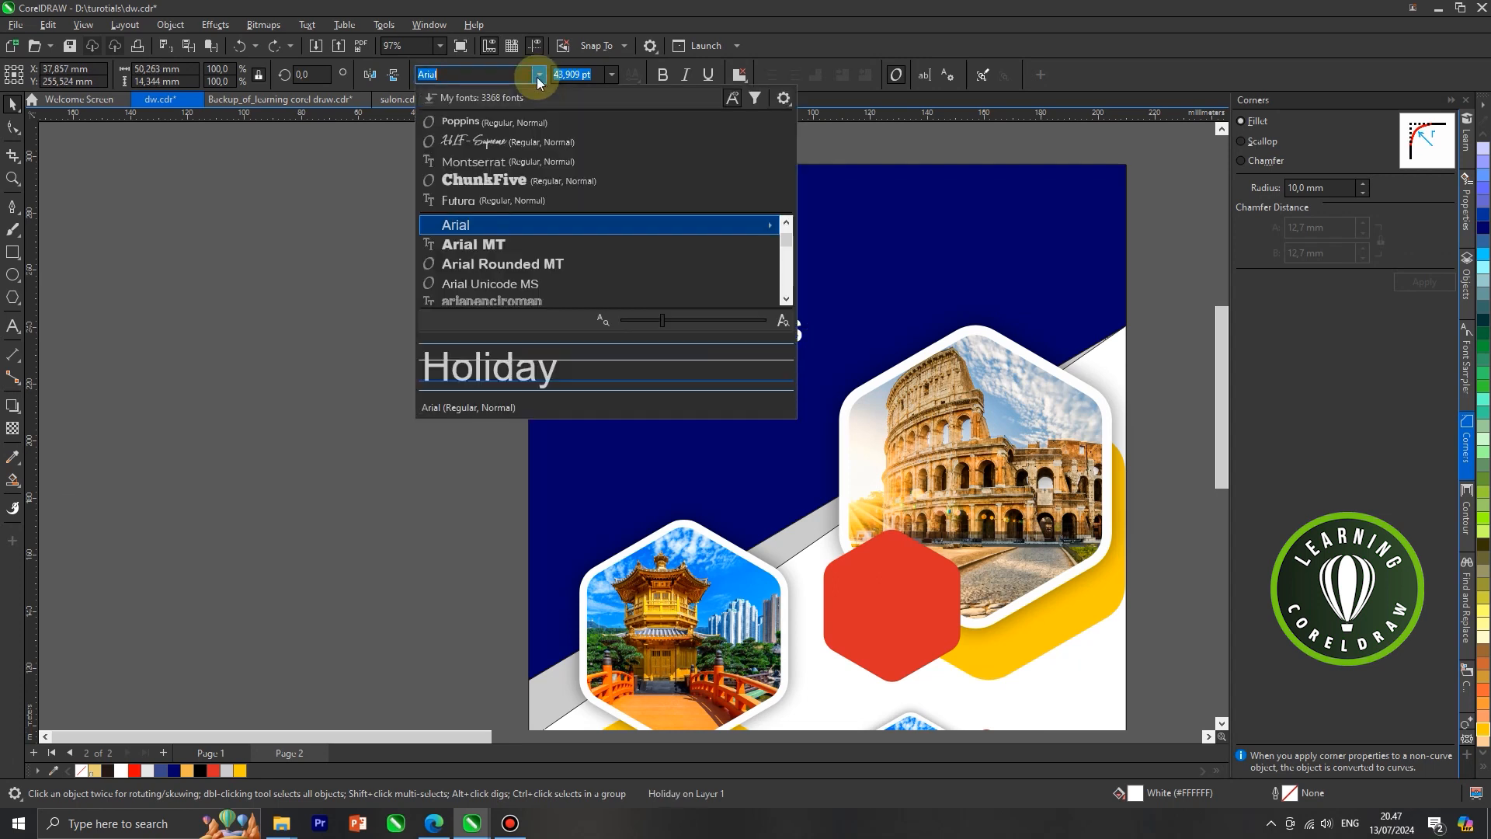
left_click(497, 145)
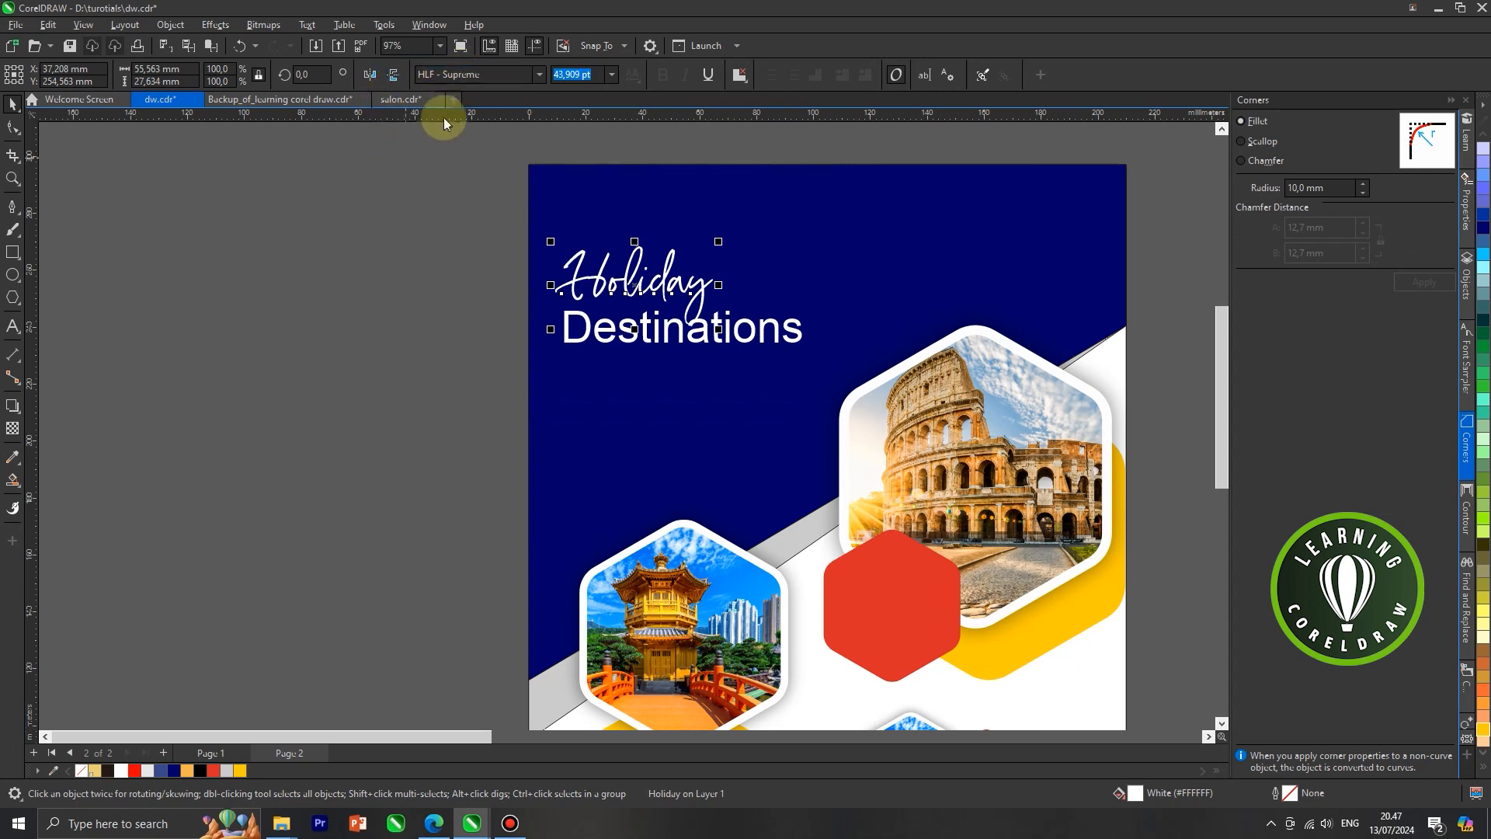
Change the font of the "Destinations" line to Poppins and make it bold.
left_click(690, 336)
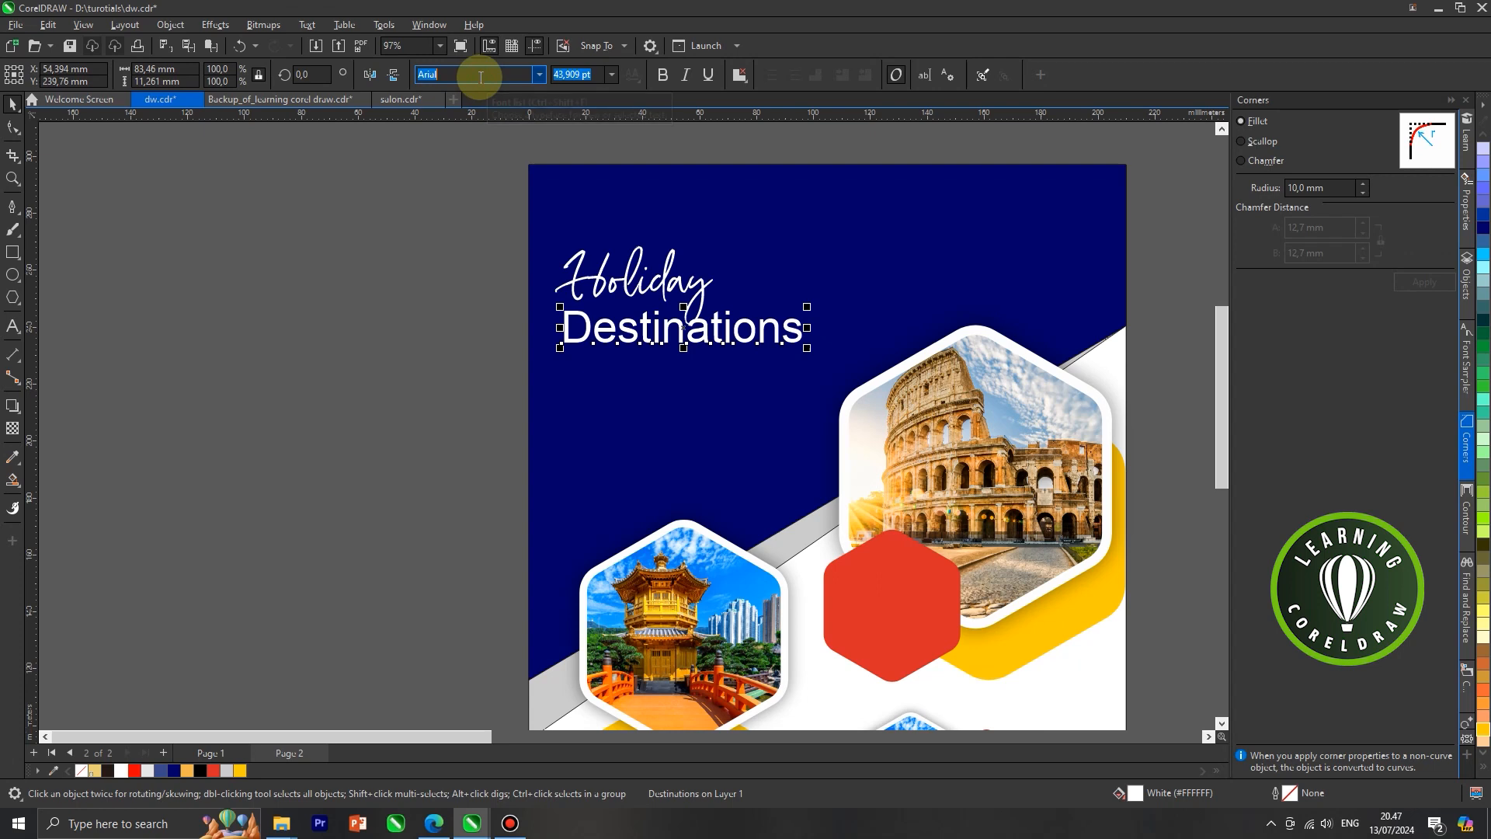
type("Poppins")
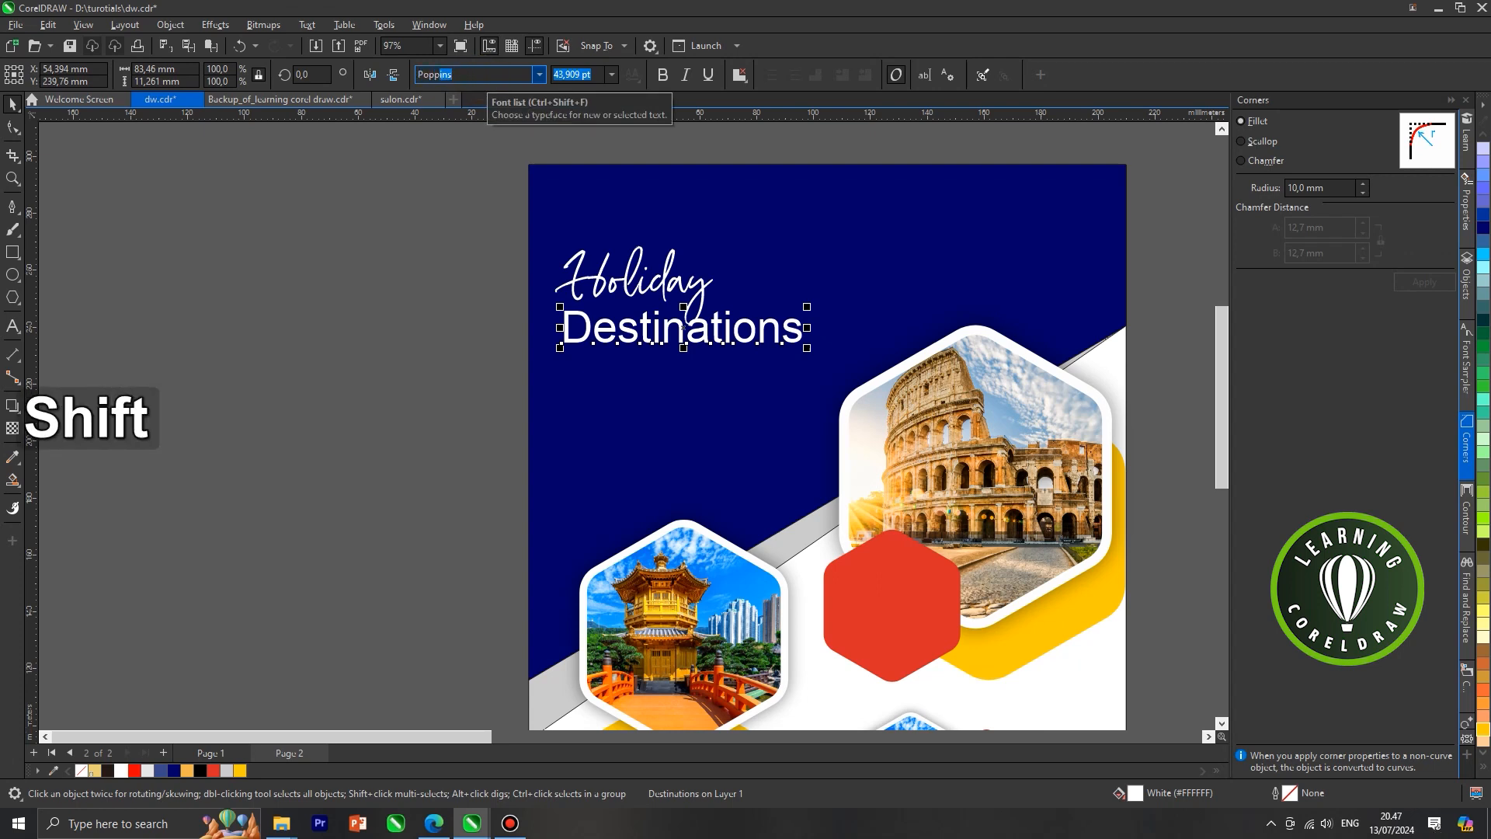
key("Return")
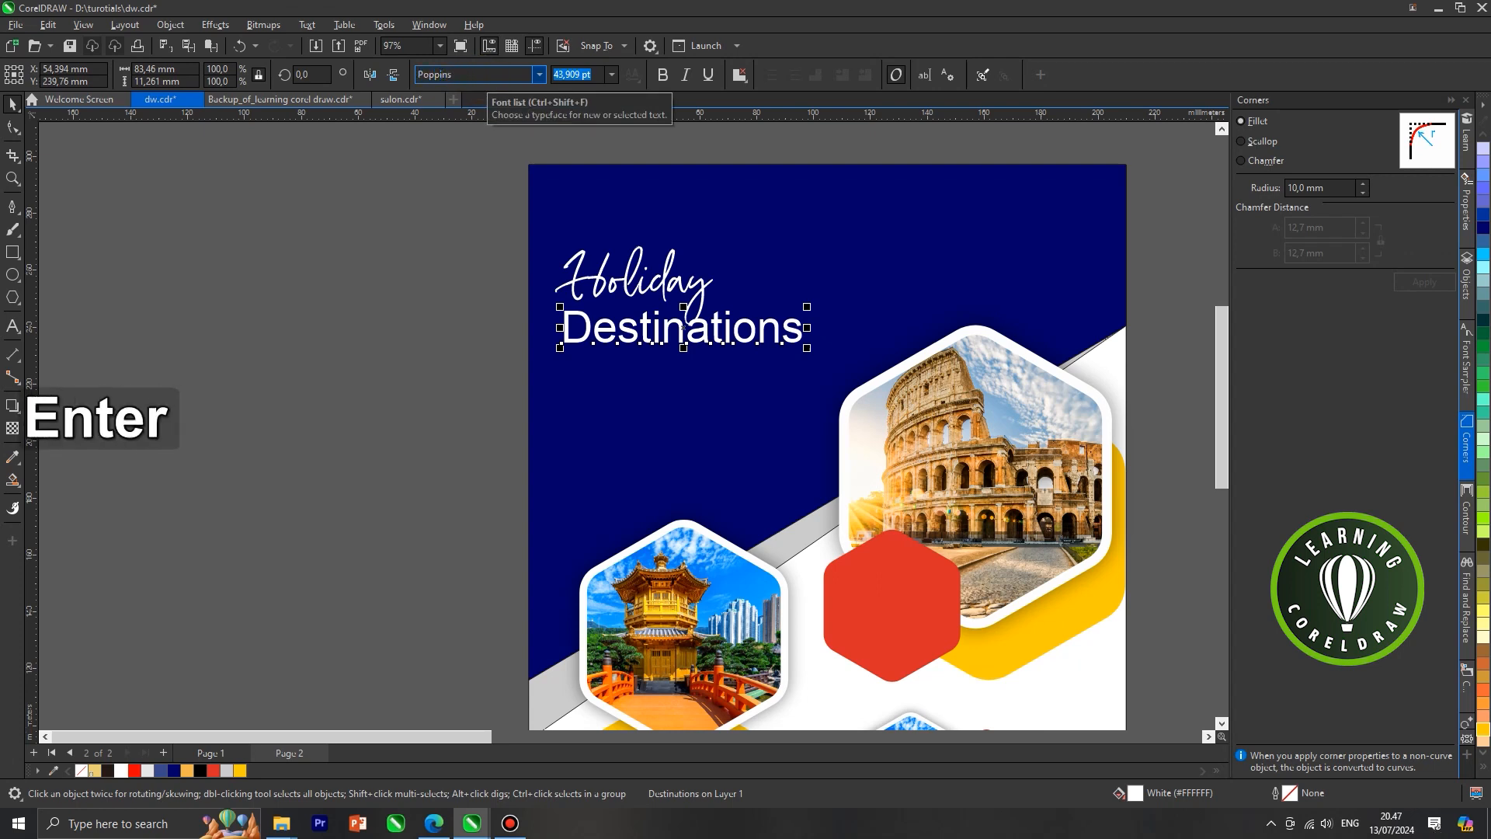
left_click(664, 78)
Convert the whole "Destinations" line to uppercase.
double_click(745, 332)
key("ctrl+a")
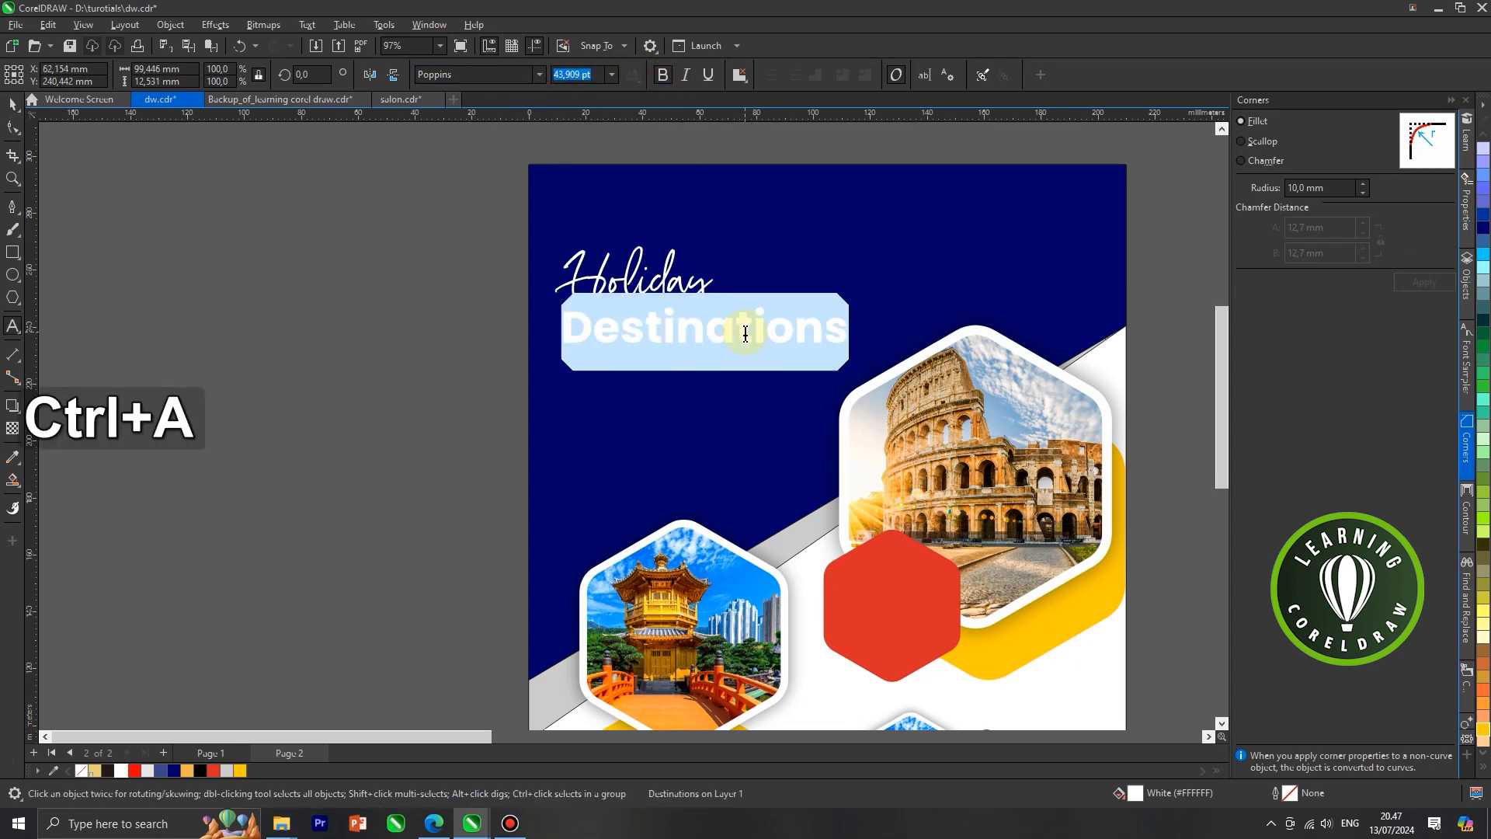
right_click(745, 334)
mouse_move(800, 394)
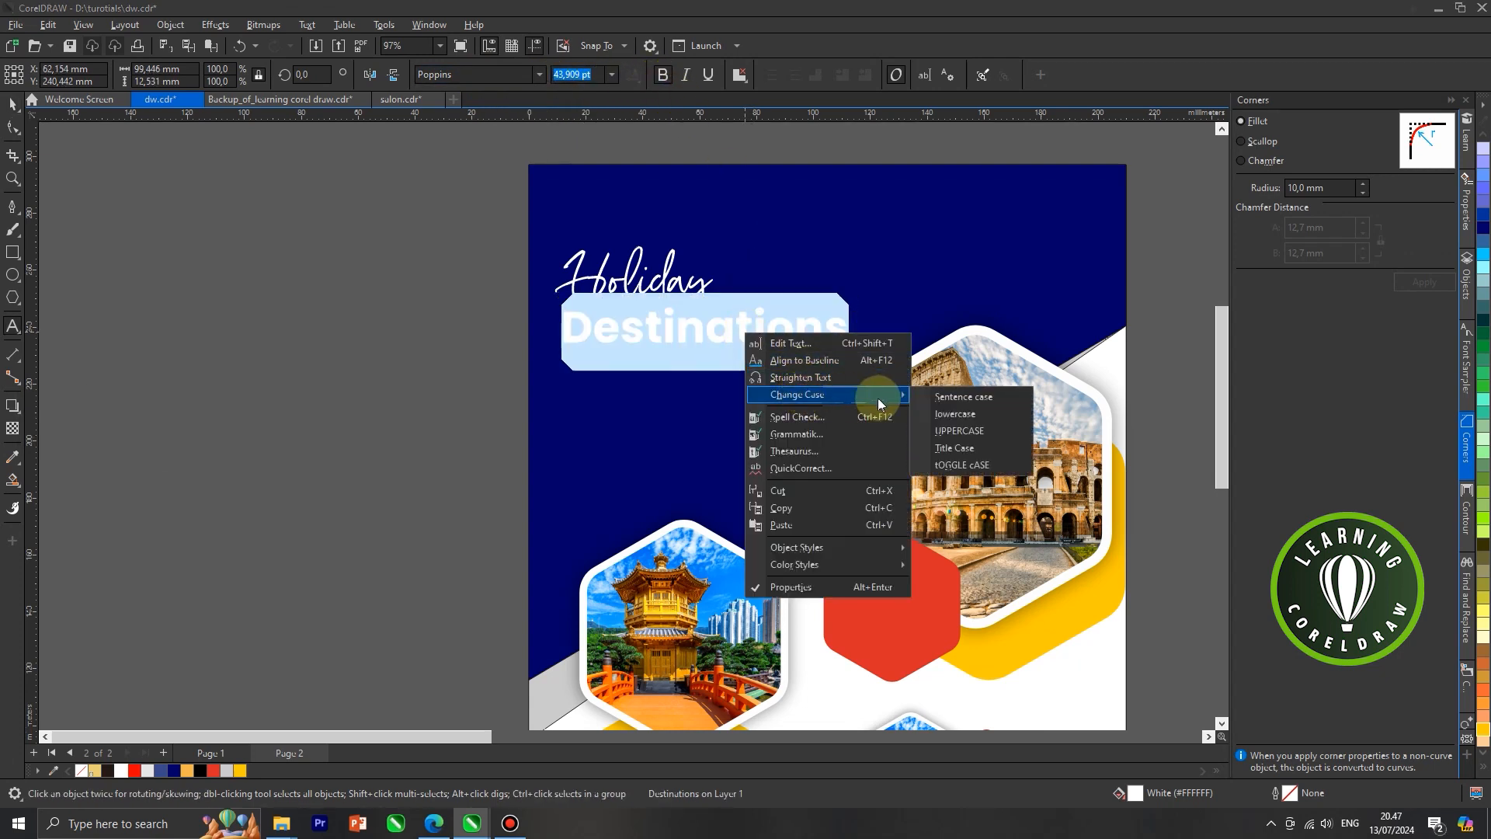
left_click(952, 431)
left_click(11, 107)
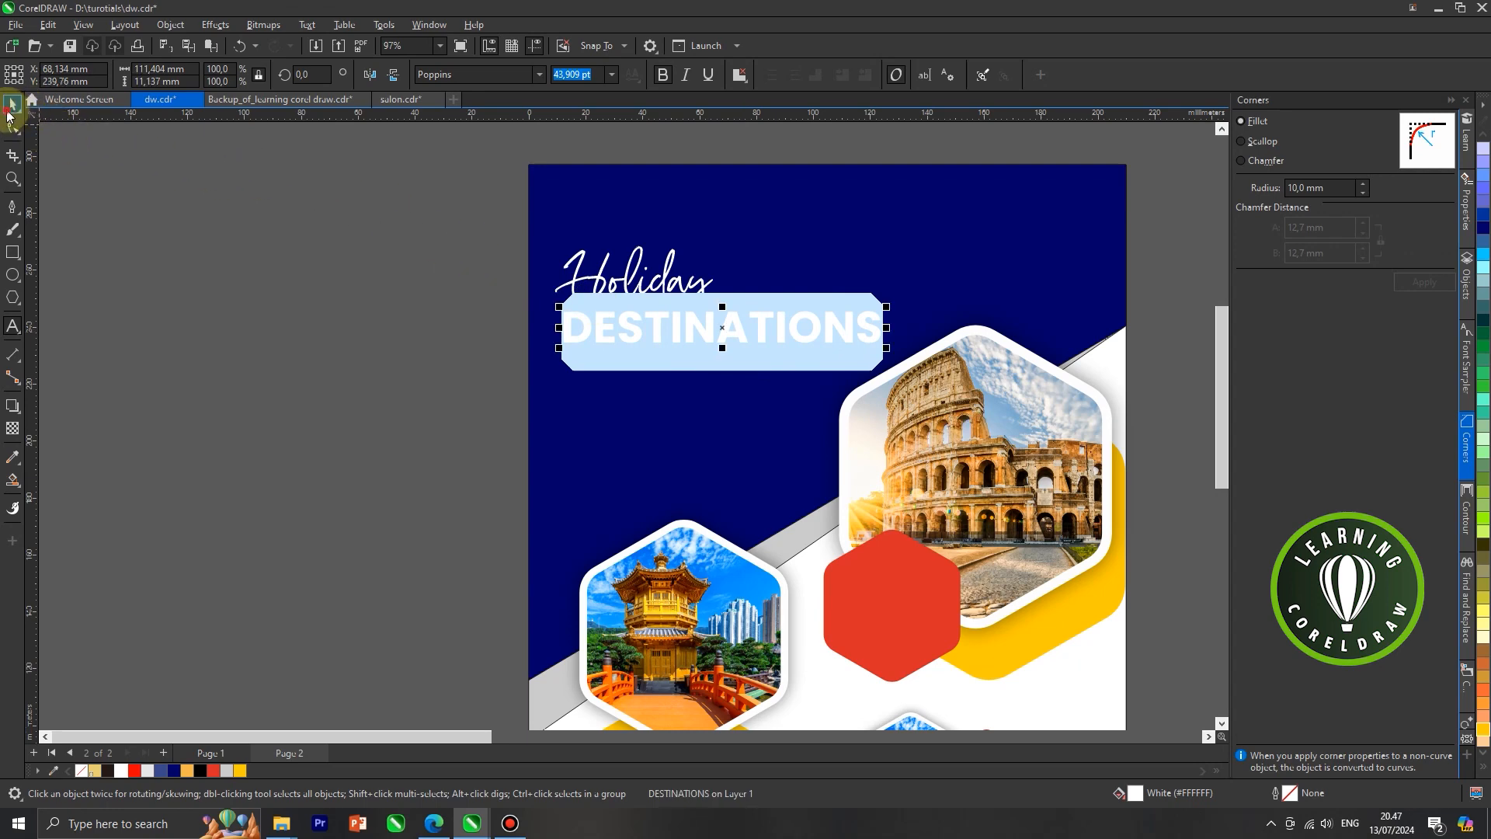
Move the "Holiday" line to be centred above "DESTINATIONS" and rotate it counterclockwise by about 10 degrees.
scroll(653, 319, "up", 1)
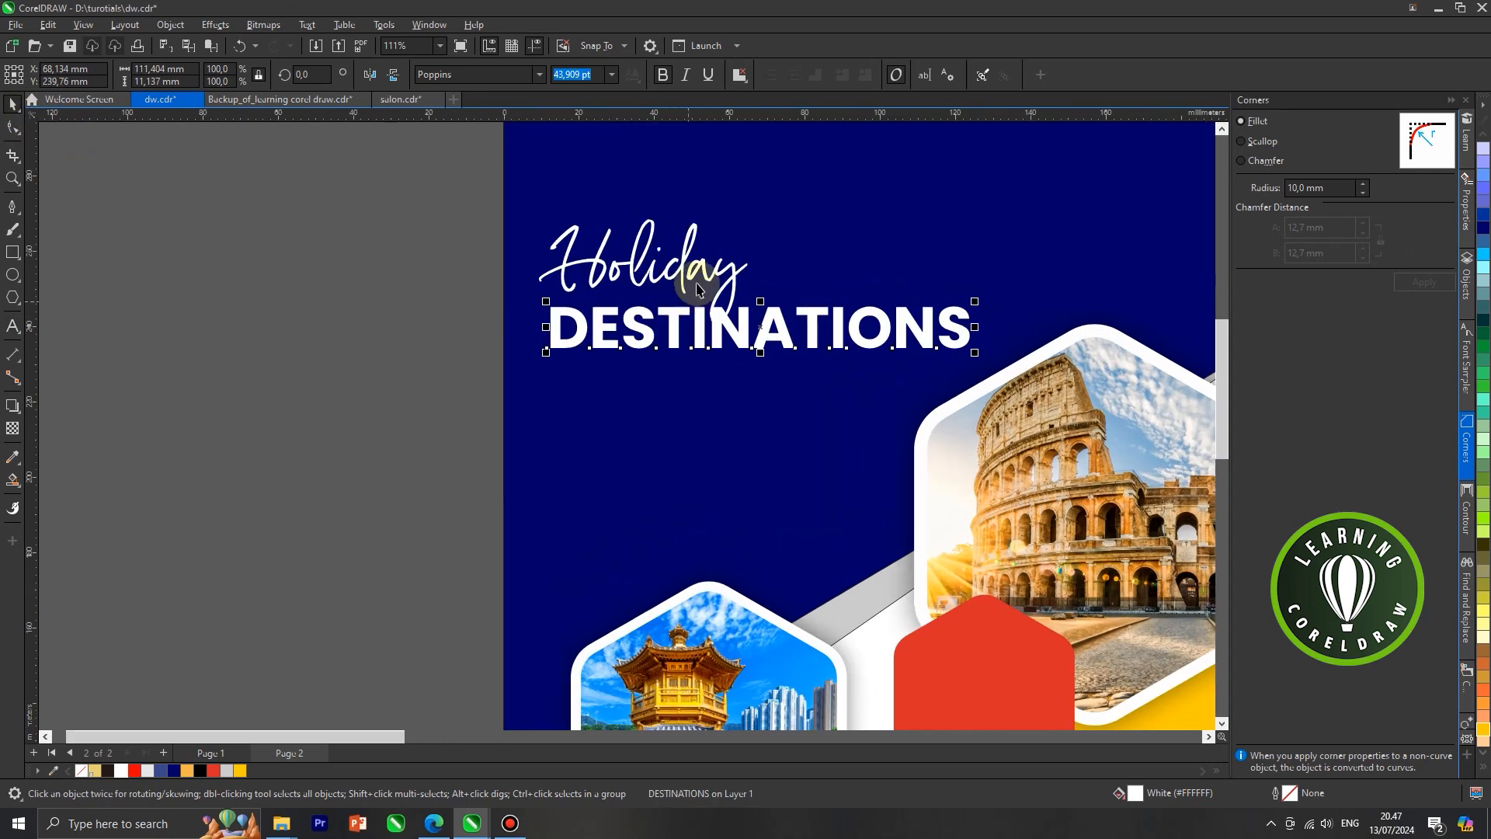
left_click(686, 272)
left_click_drag(785, 266, 790, 269)
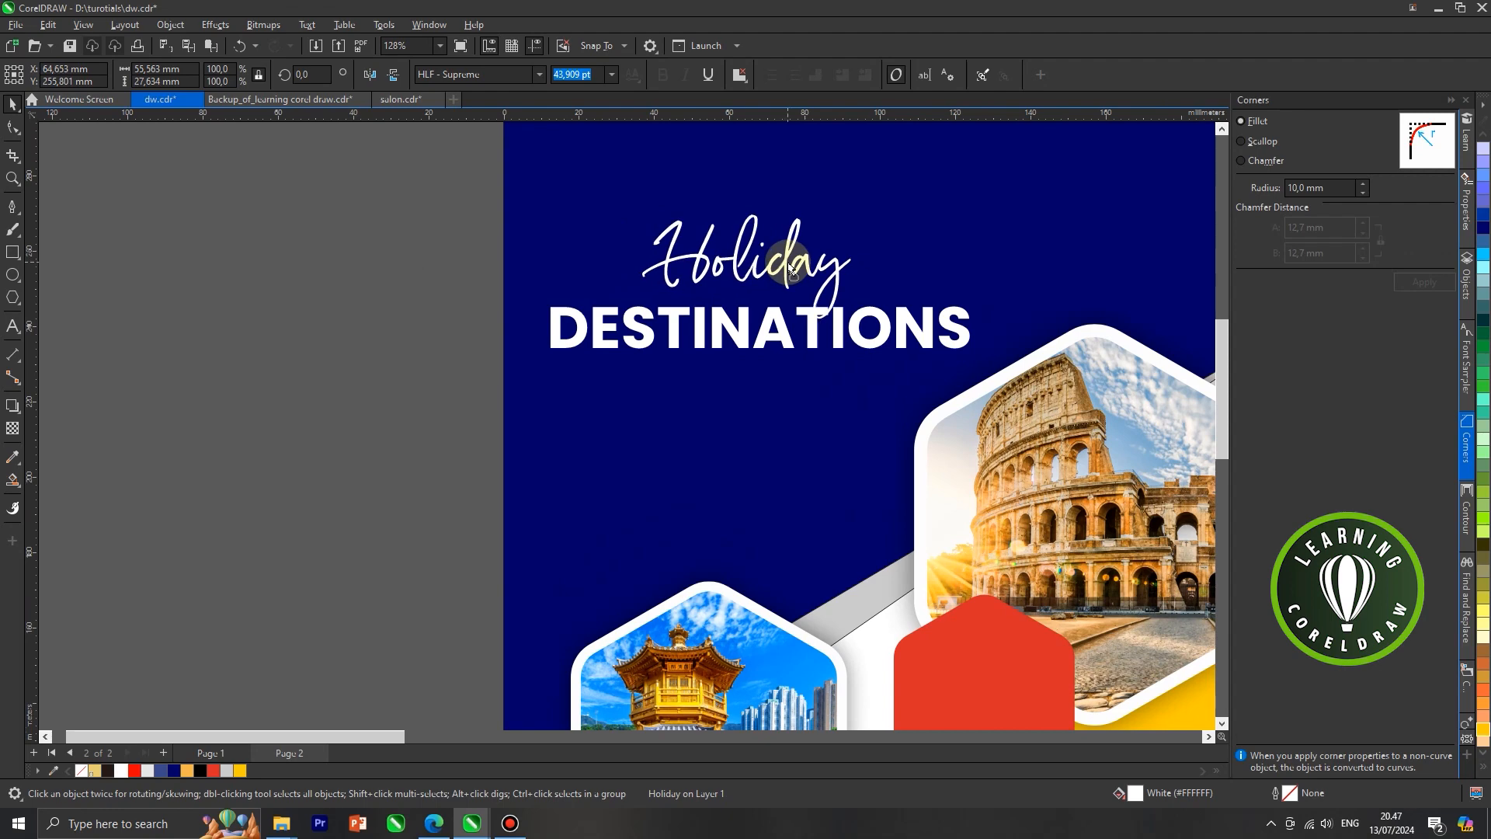
left_click(788, 261)
left_click_drag(855, 204, 855, 189)
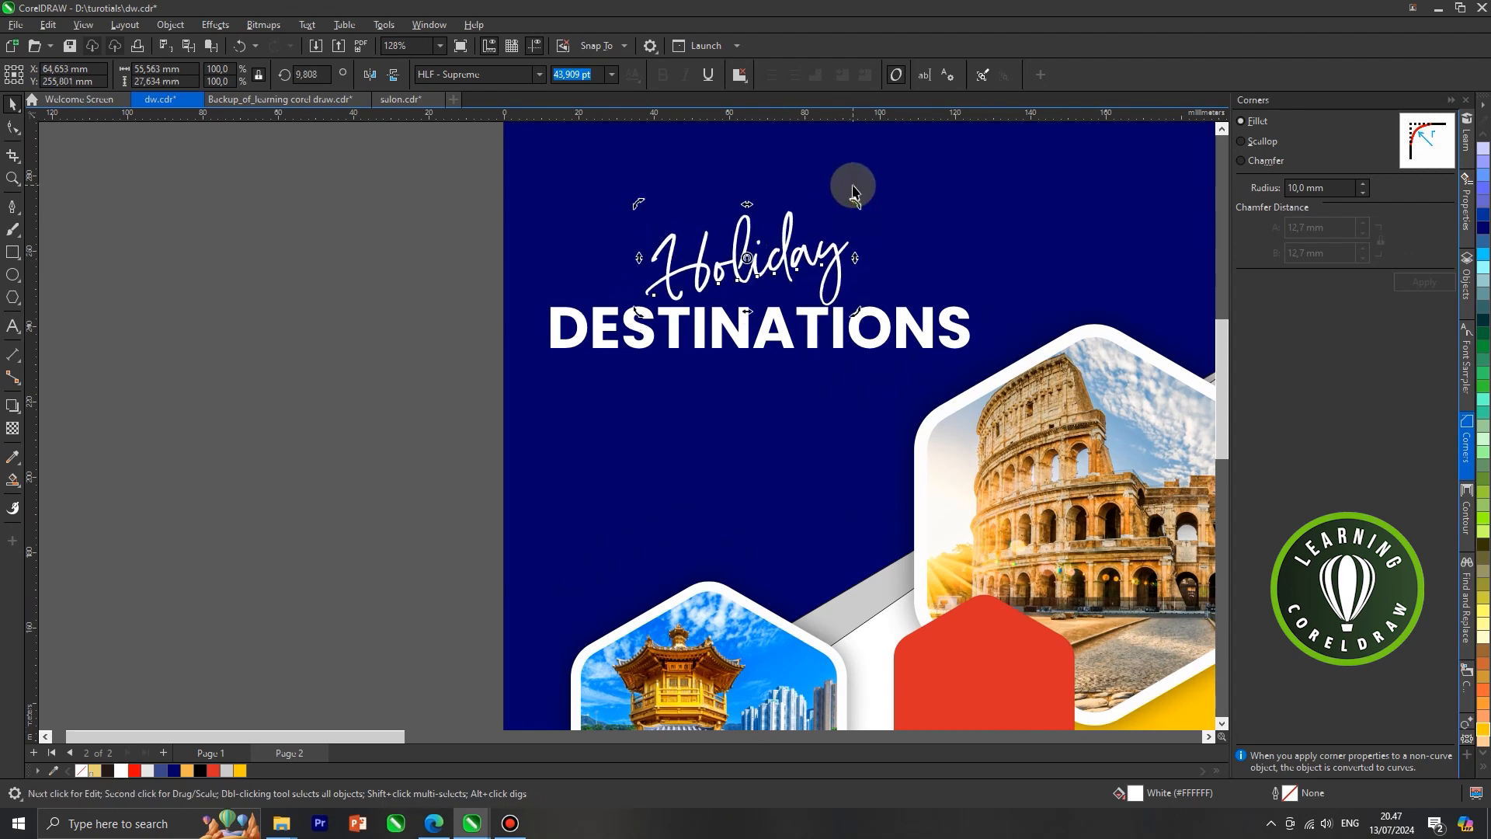
Colour the "Holiday" line Deep Yellow and enlarge it to about 70 mm wide.
left_click(240, 768)
scroll(659, 386, "down", 3)
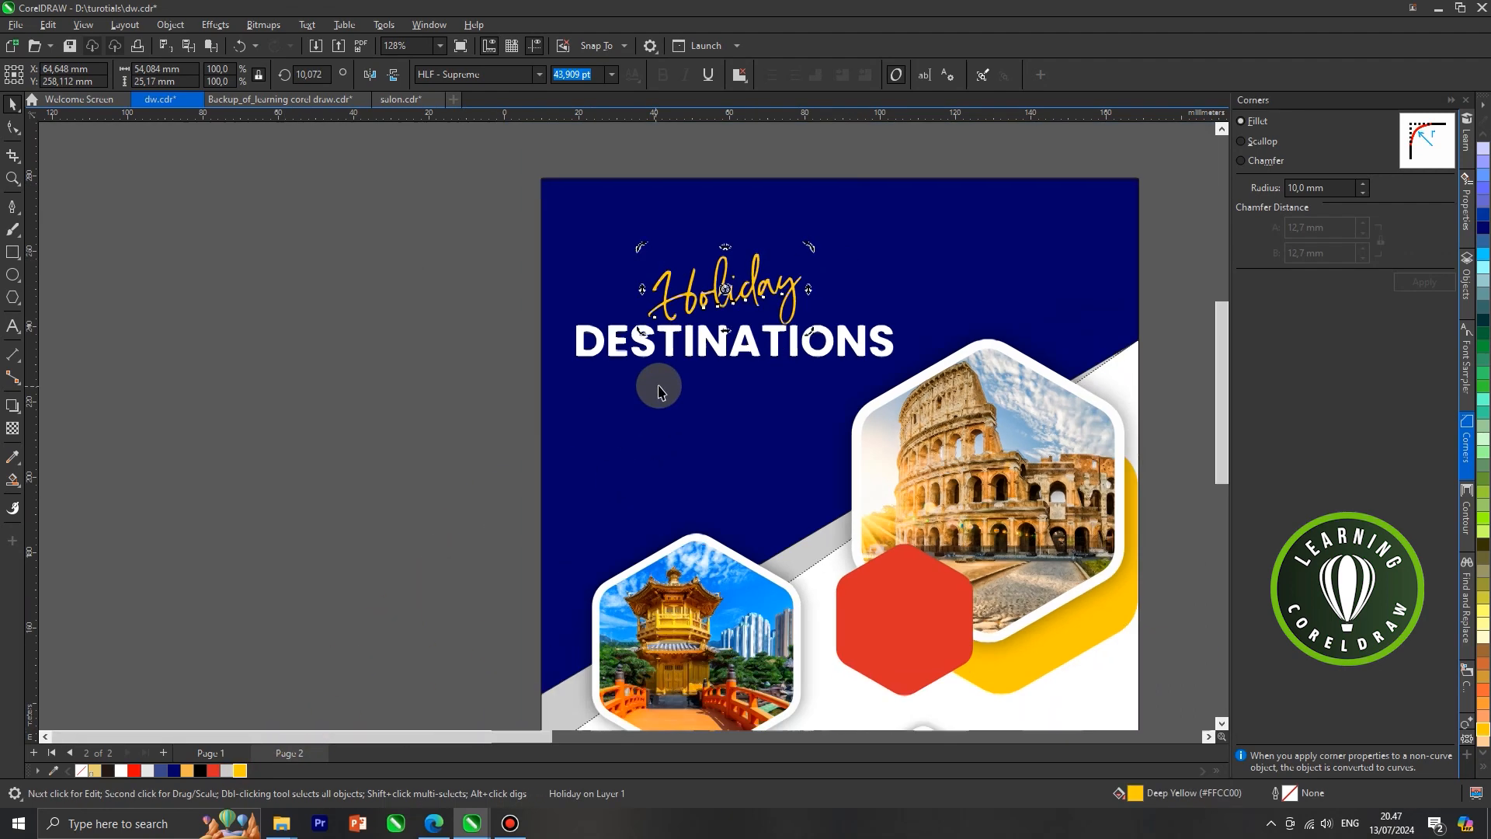
left_click(661, 342)
left_click(709, 314)
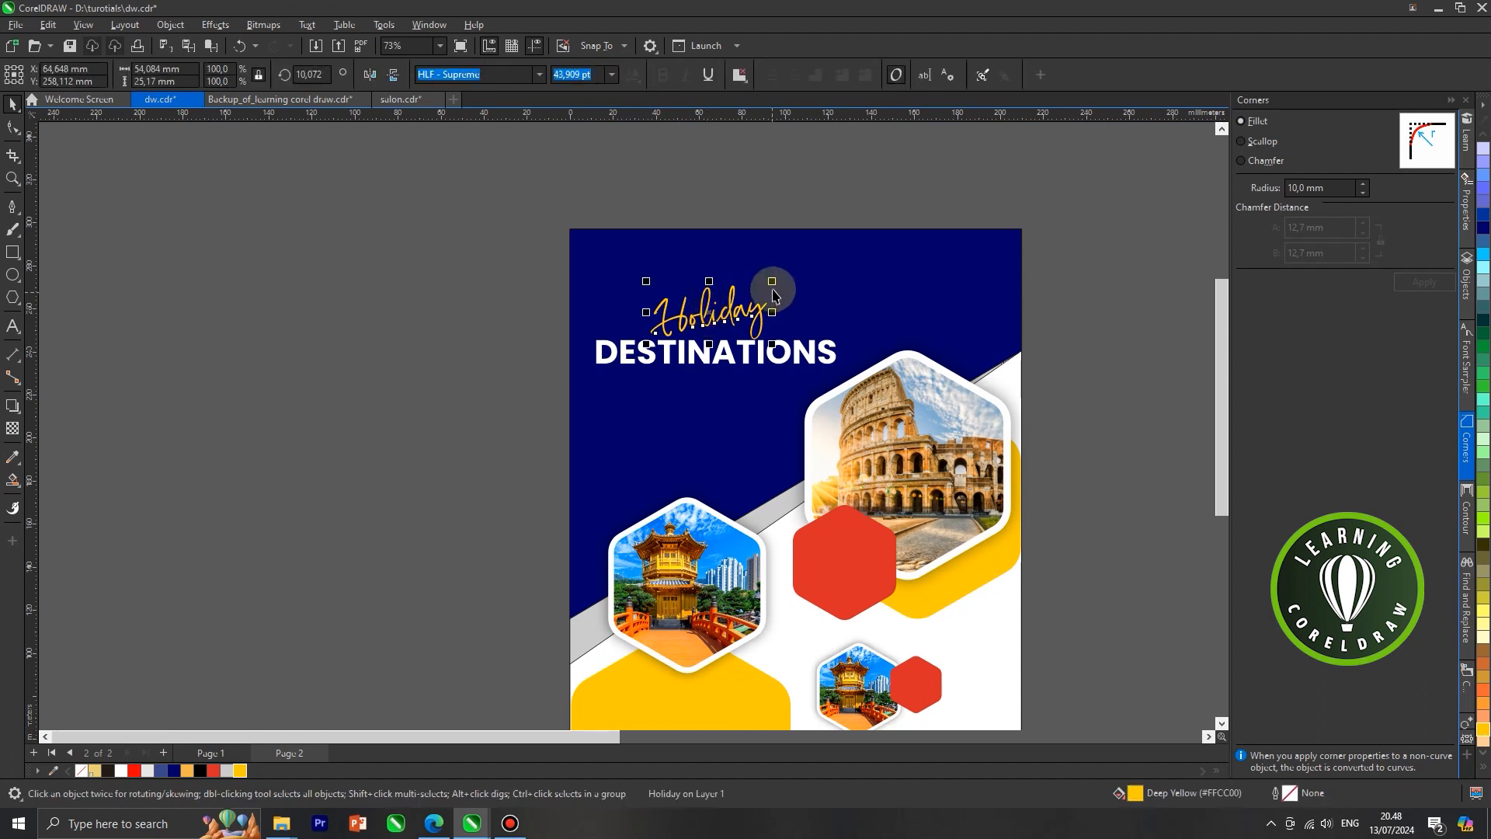
left_click_drag(771, 281, 788, 264)
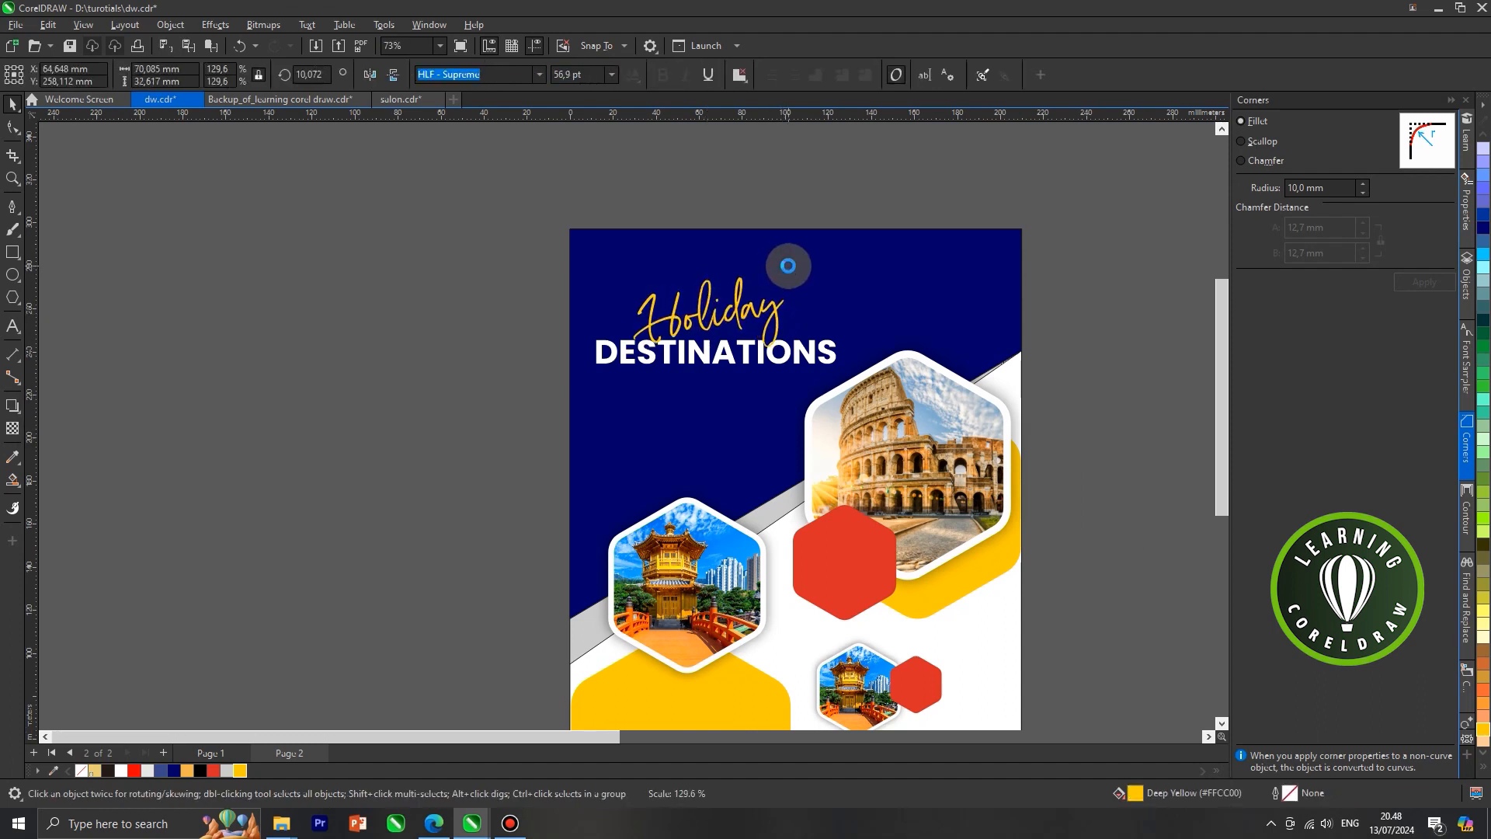
left_click(489, 306)
scroll(676, 286, "down", 2)
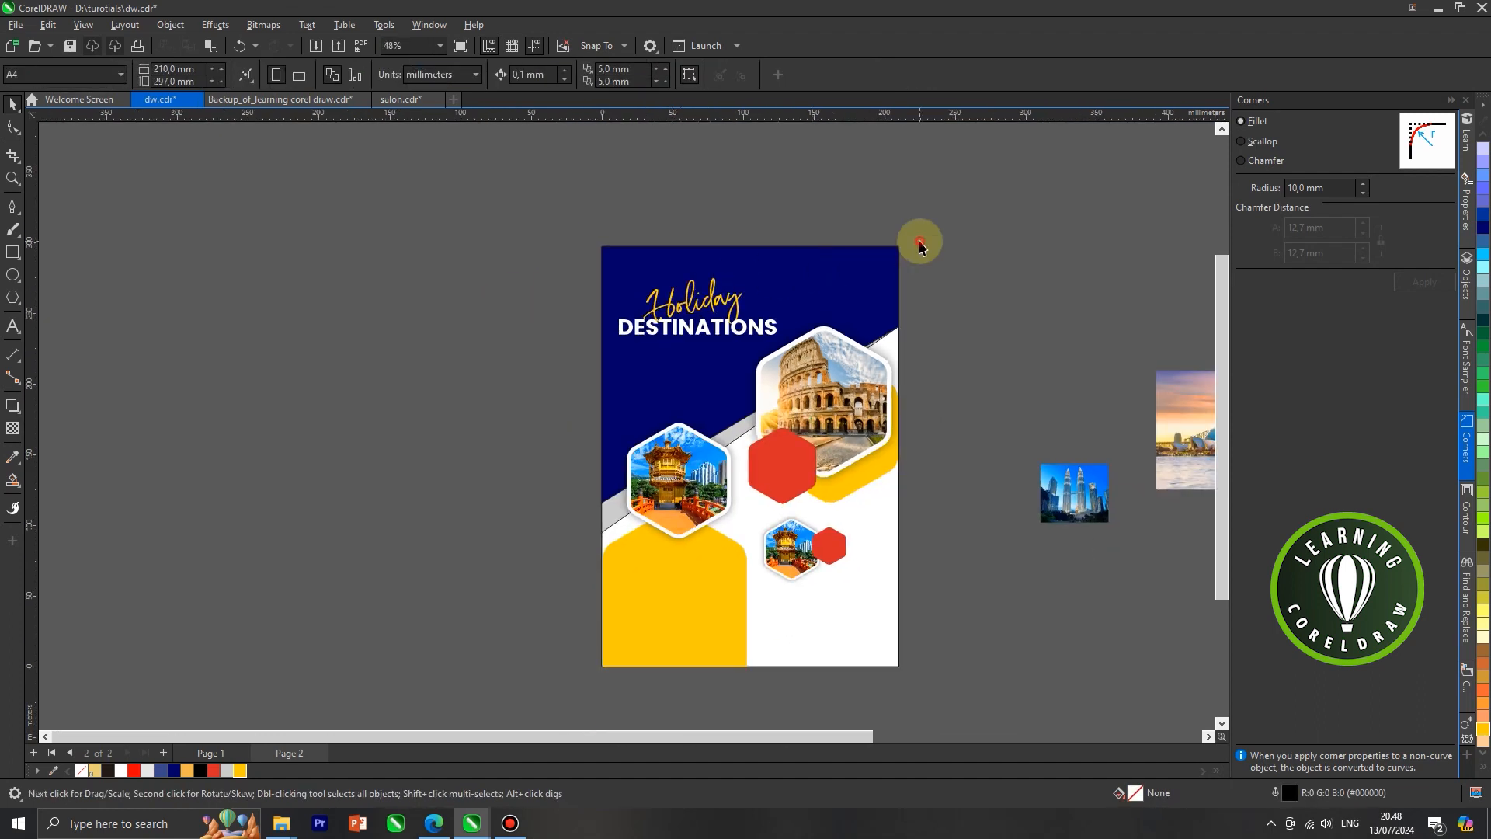
Draw a rectangle about 77 mm wide and 12.6 mm high below "DESTINATIONS" and convert it to curves.
scroll(699, 340, "up", 4)
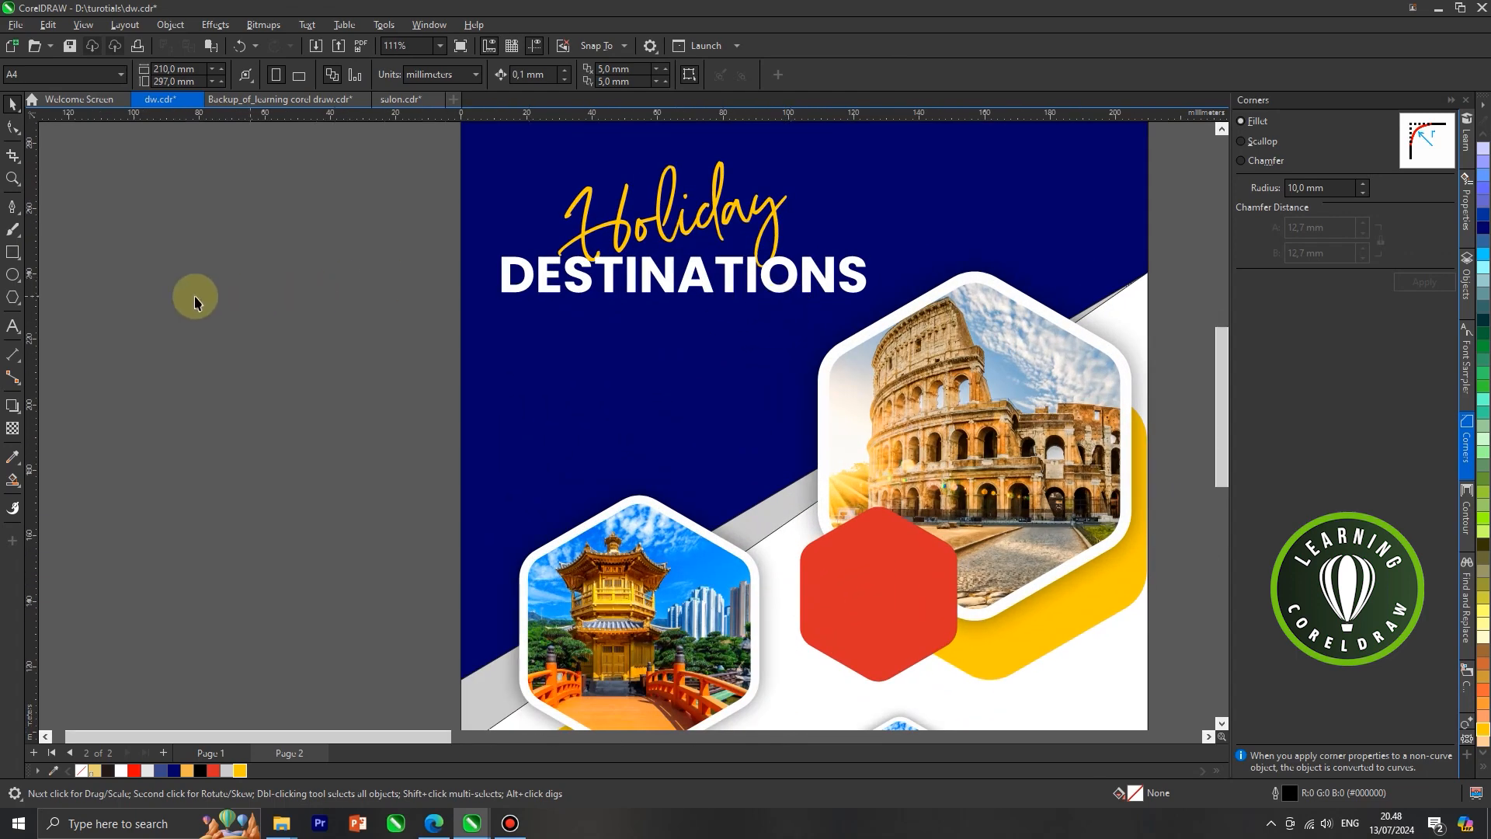
left_click(13, 258)
left_click_drag(528, 302, 789, 351)
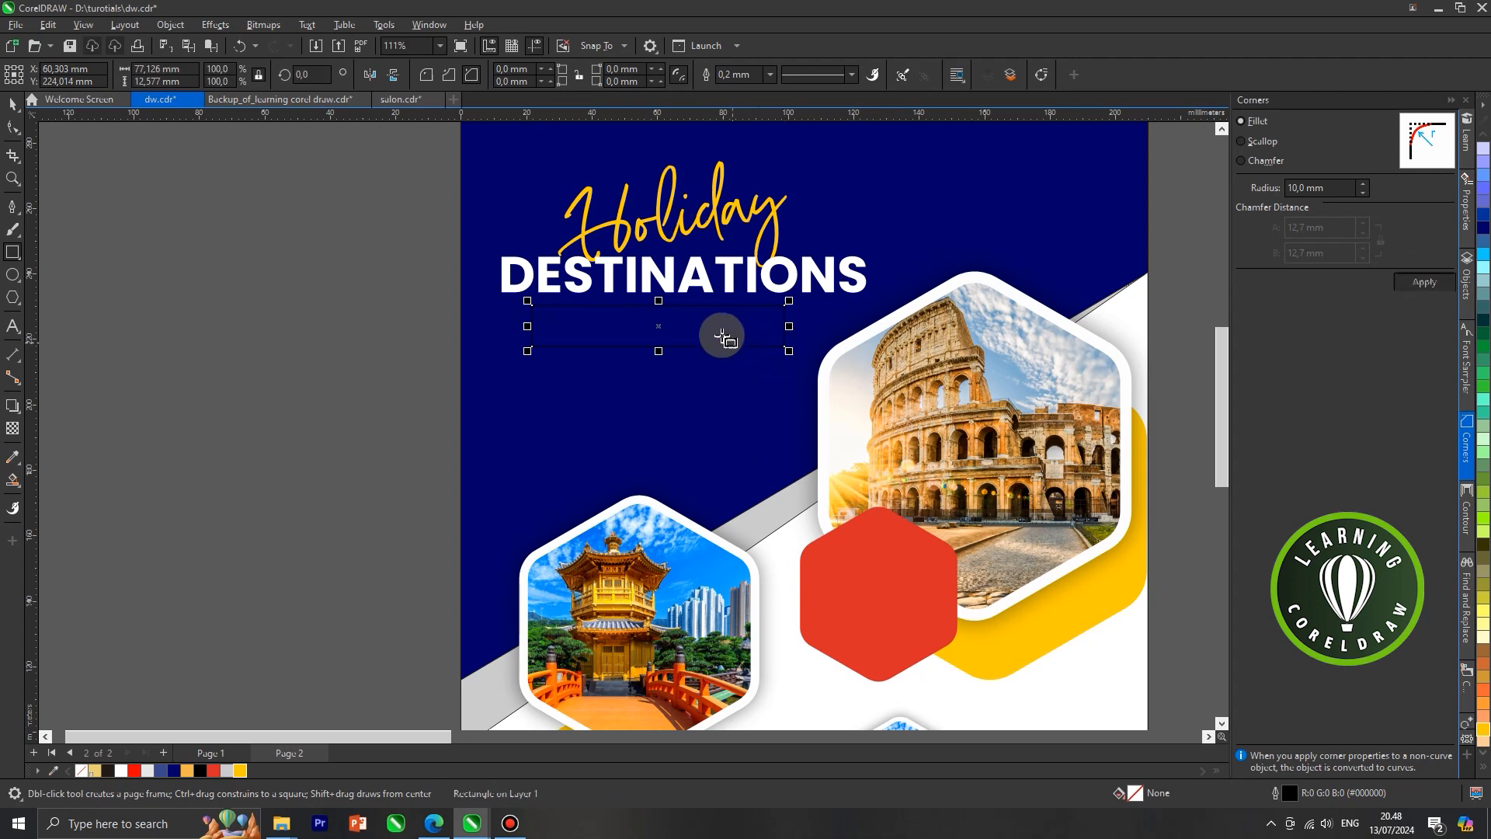
right_click(726, 339)
left_click(747, 338)
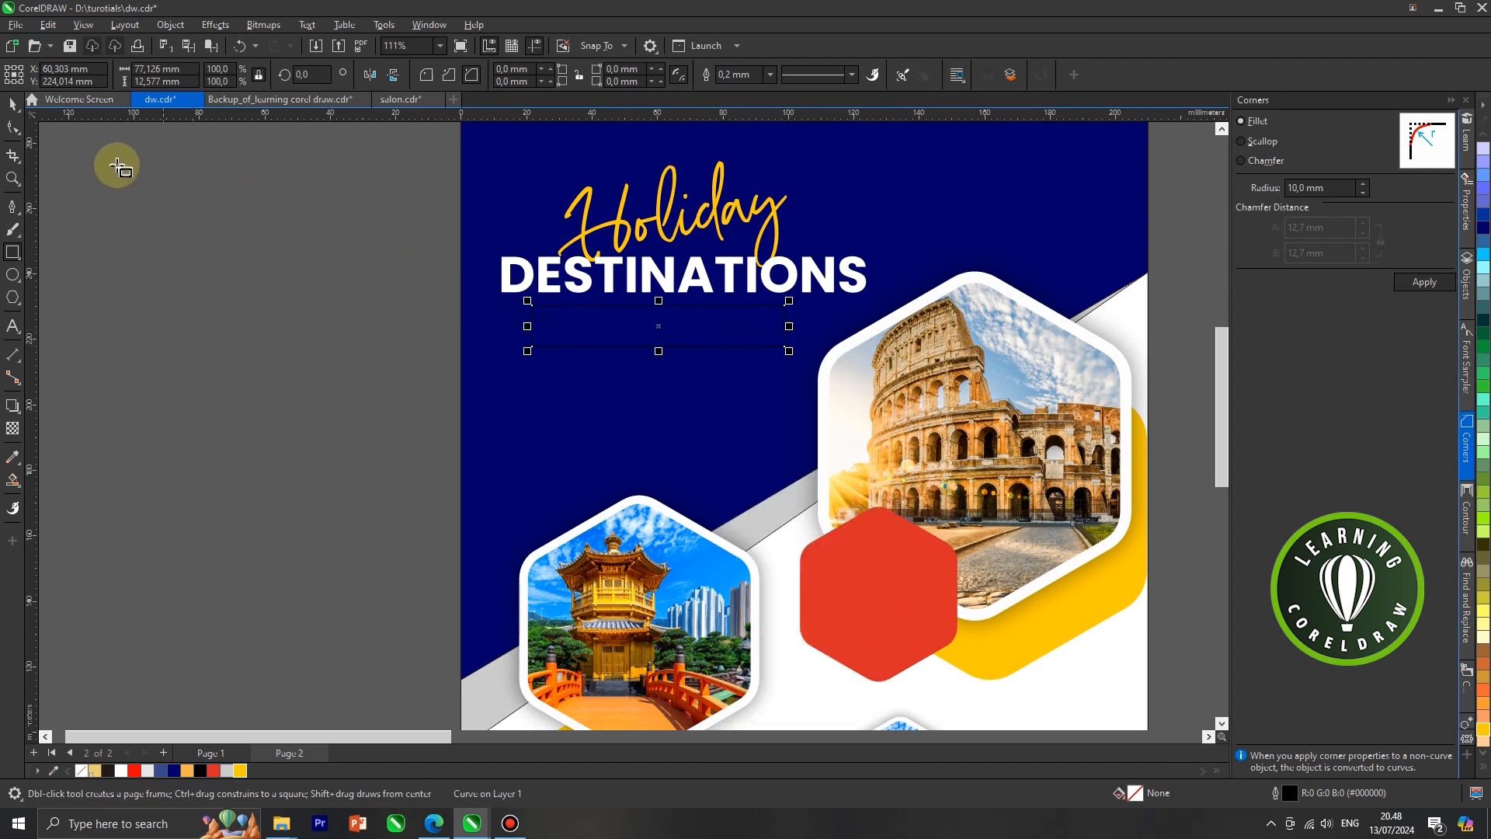
Move the rectangle's two lower corner nodes inward and slightly up to form a trapezoid about 11.6 mm high.
left_click(12, 128)
scroll(507, 344, "up", 2)
left_click(537, 340)
left_click_drag(541, 343, 552, 336)
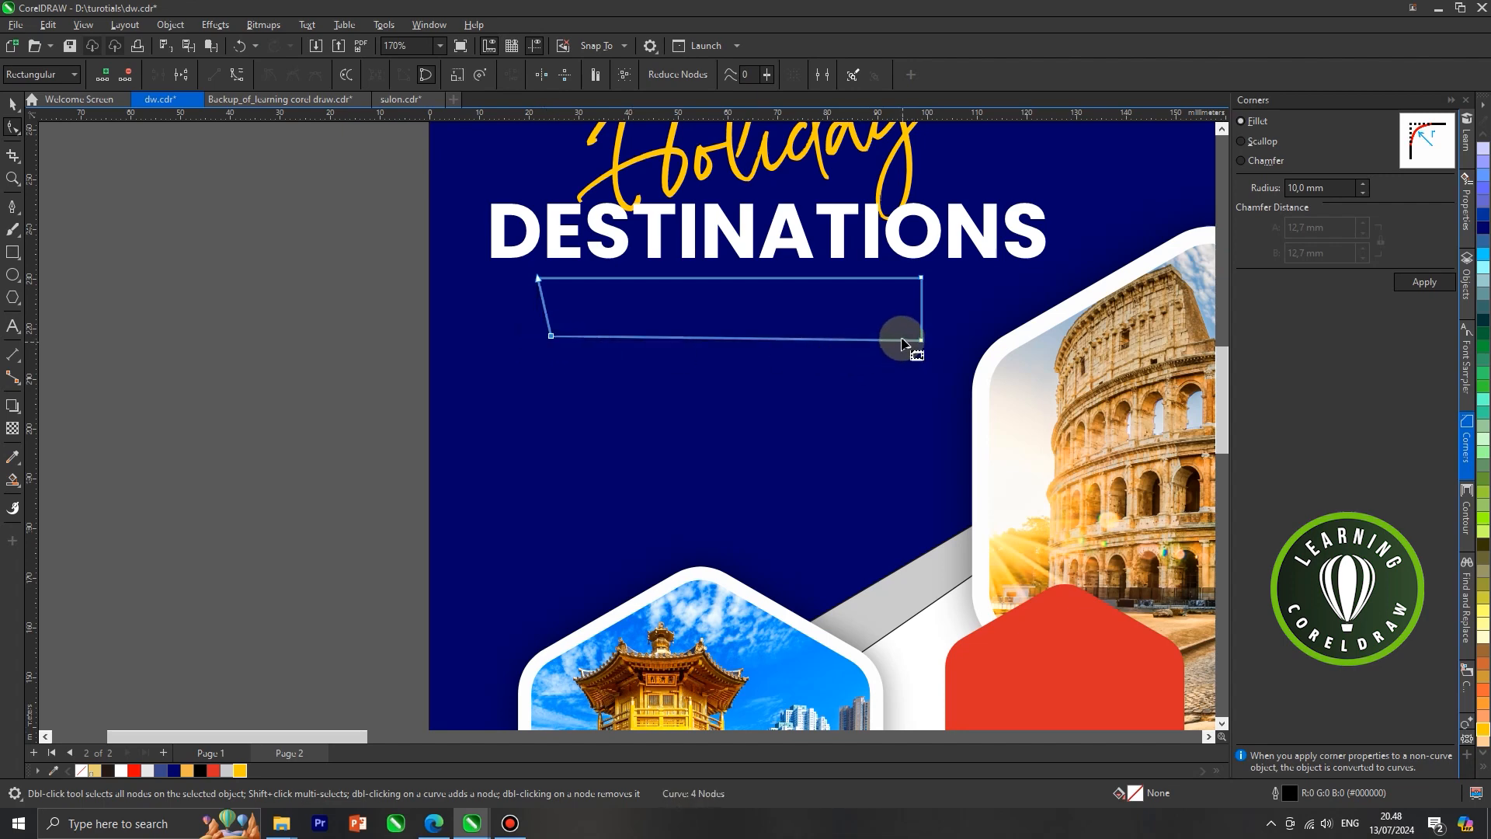
left_click_drag(923, 342, 901, 335)
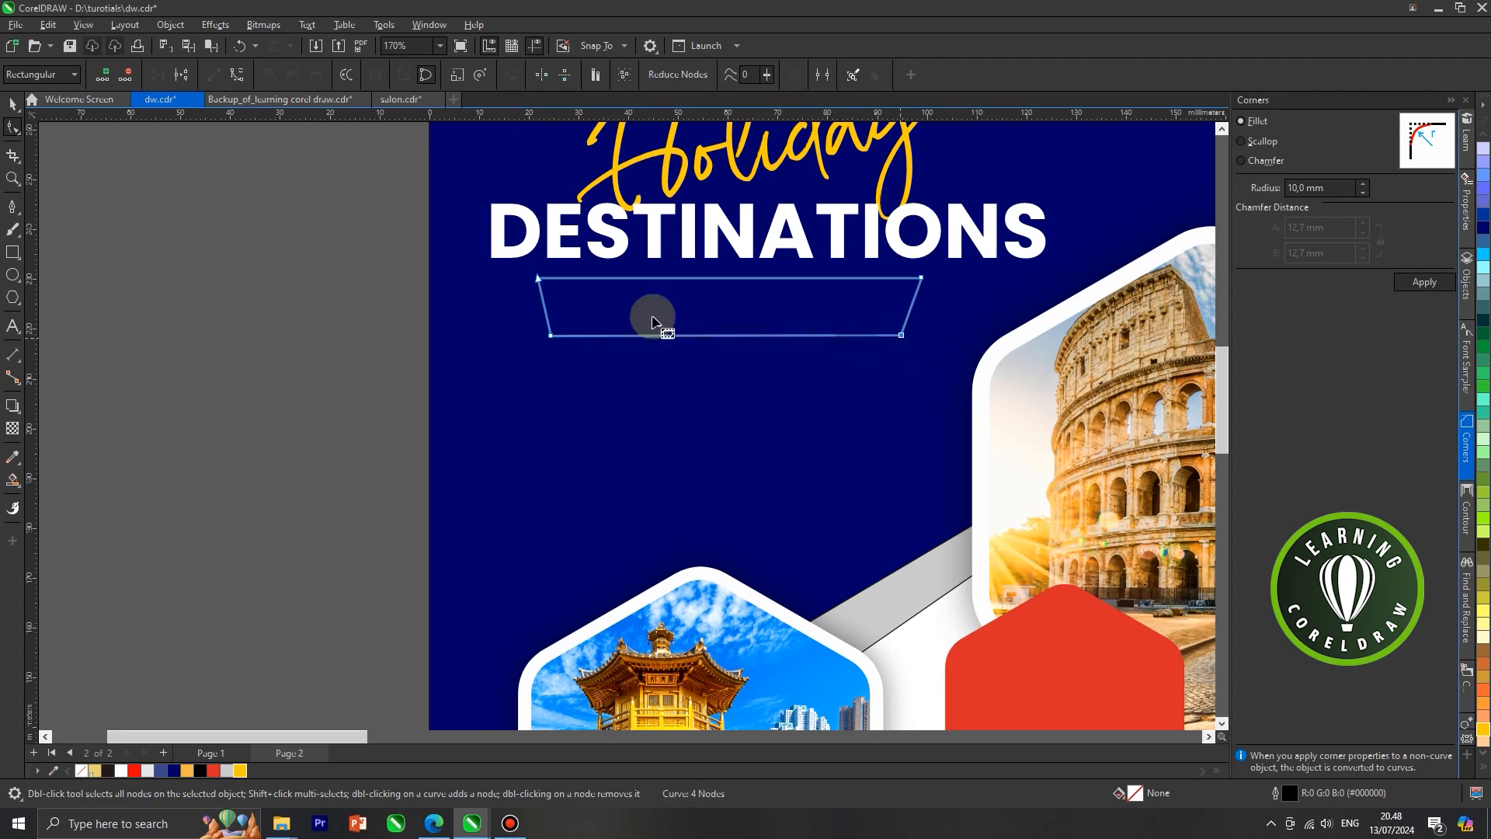
left_click(13, 106)
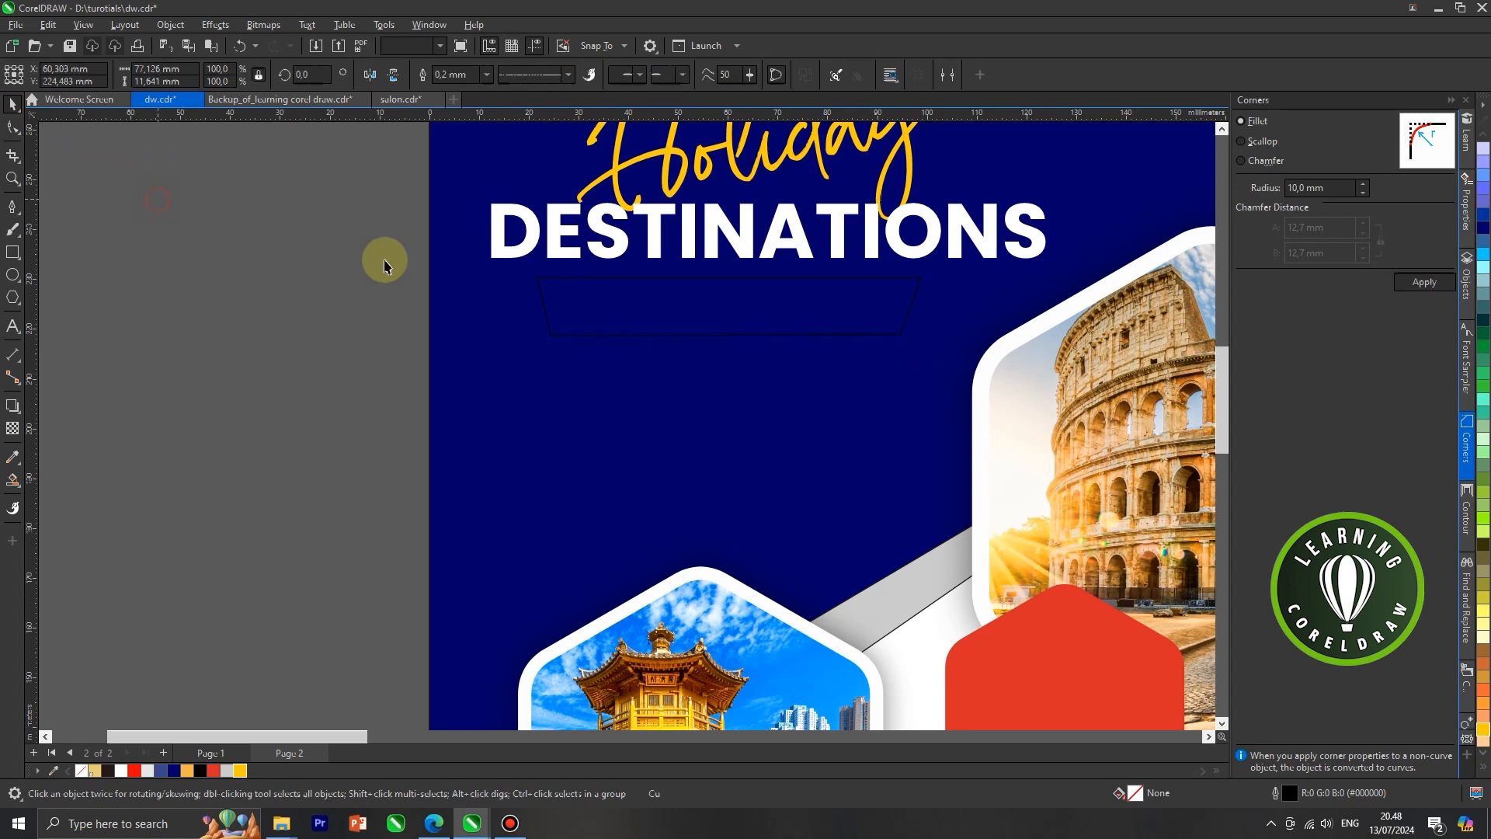
Fill the trapezoid below the heading with Deep Yellow and set its outline width to None.
scroll(679, 336, "down", 3)
left_click(683, 335)
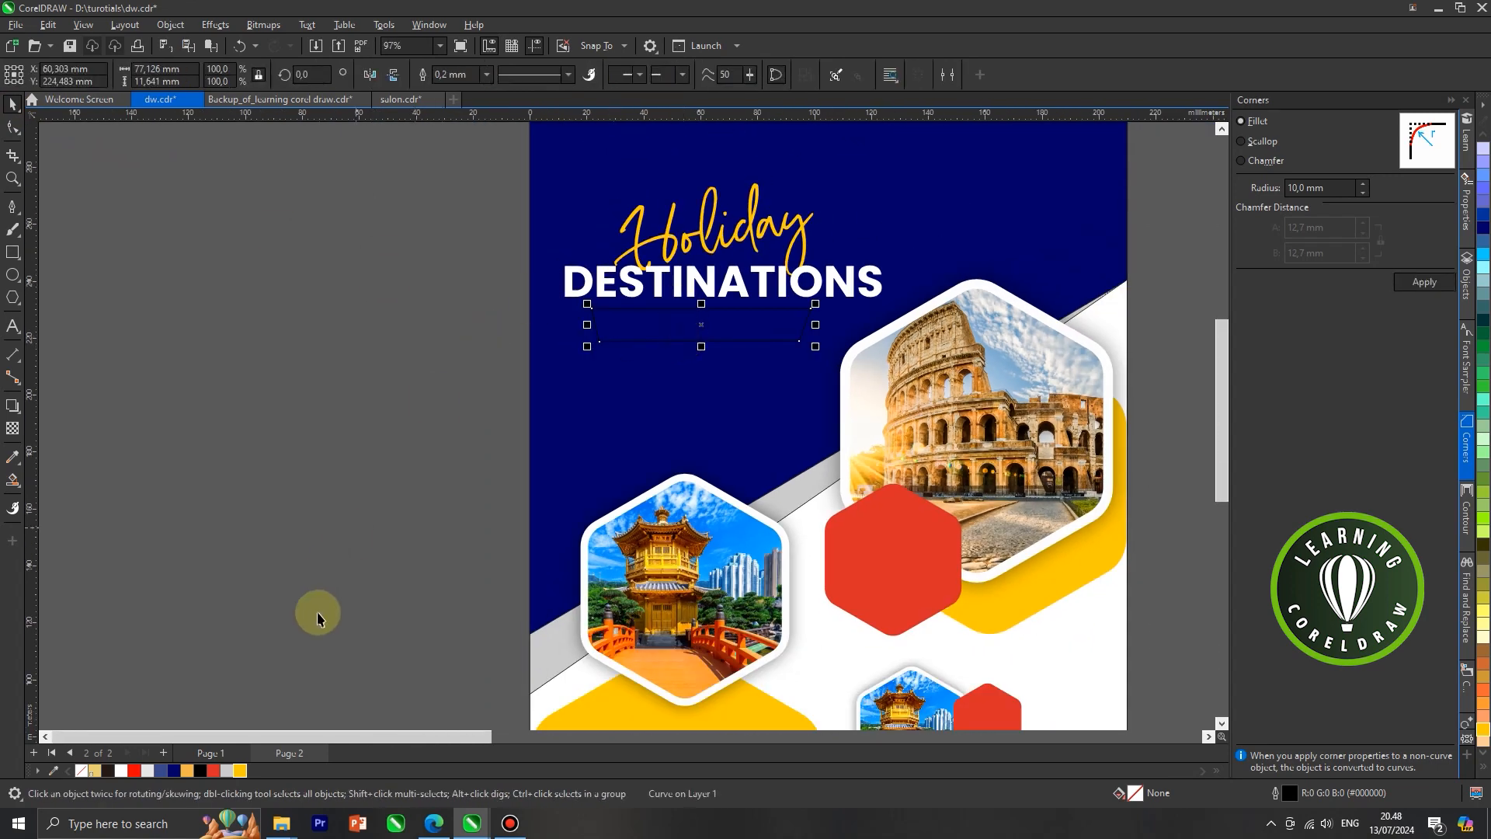
left_click(240, 770)
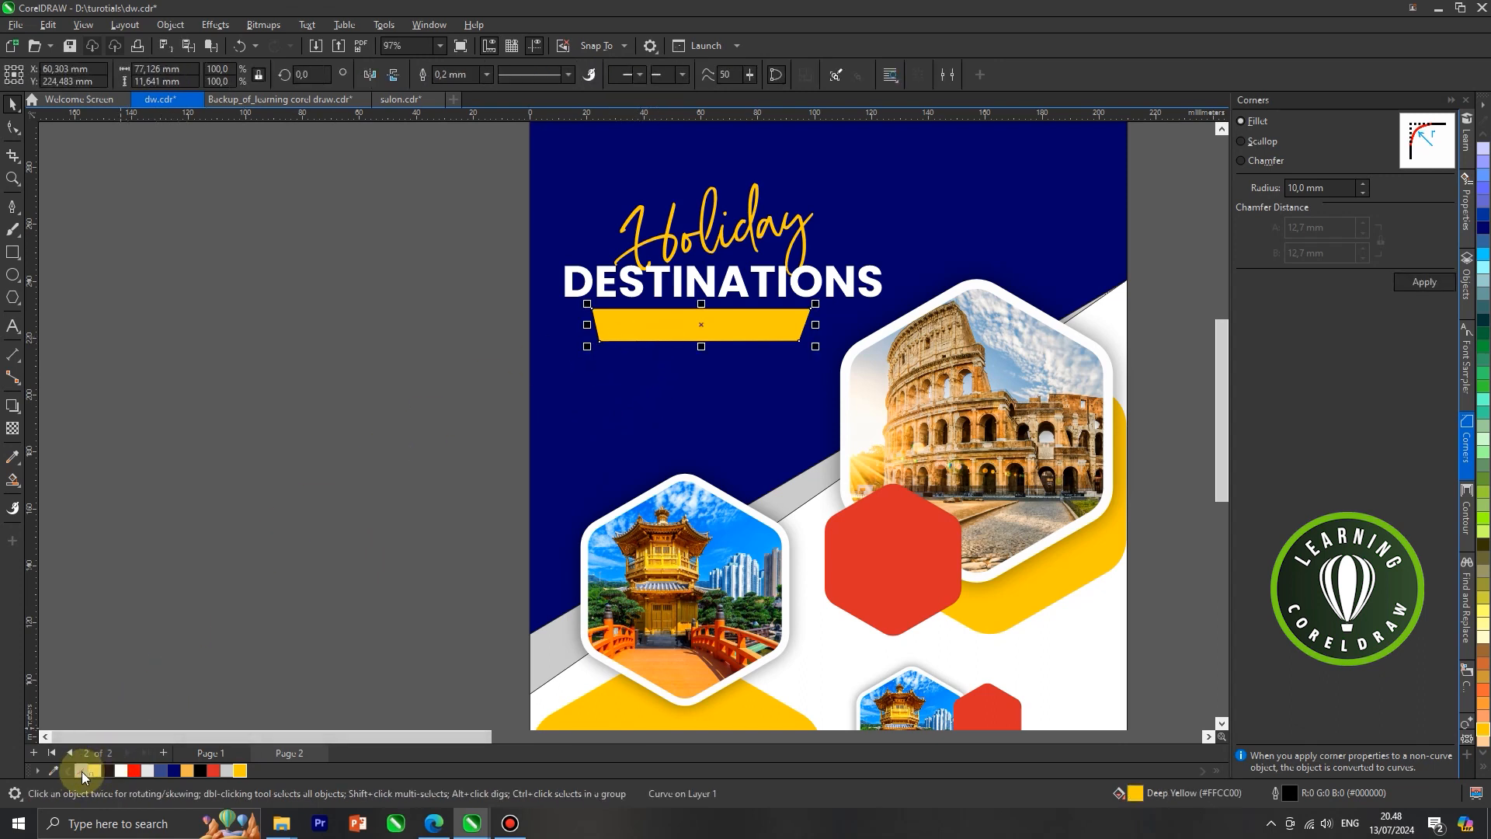
left_click(568, 74)
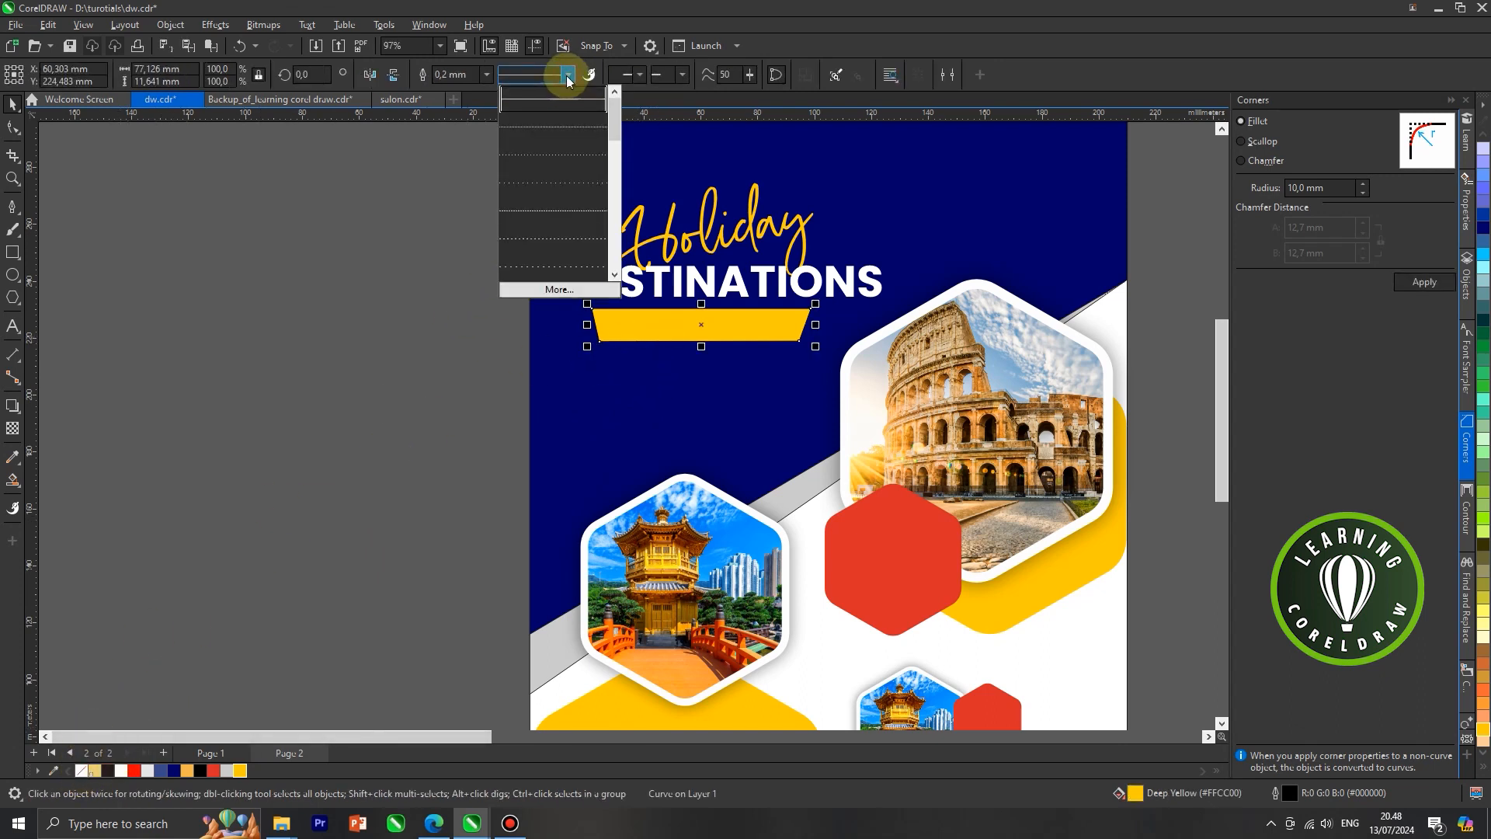
left_click(485, 74)
left_click(486, 75)
left_click(445, 91)
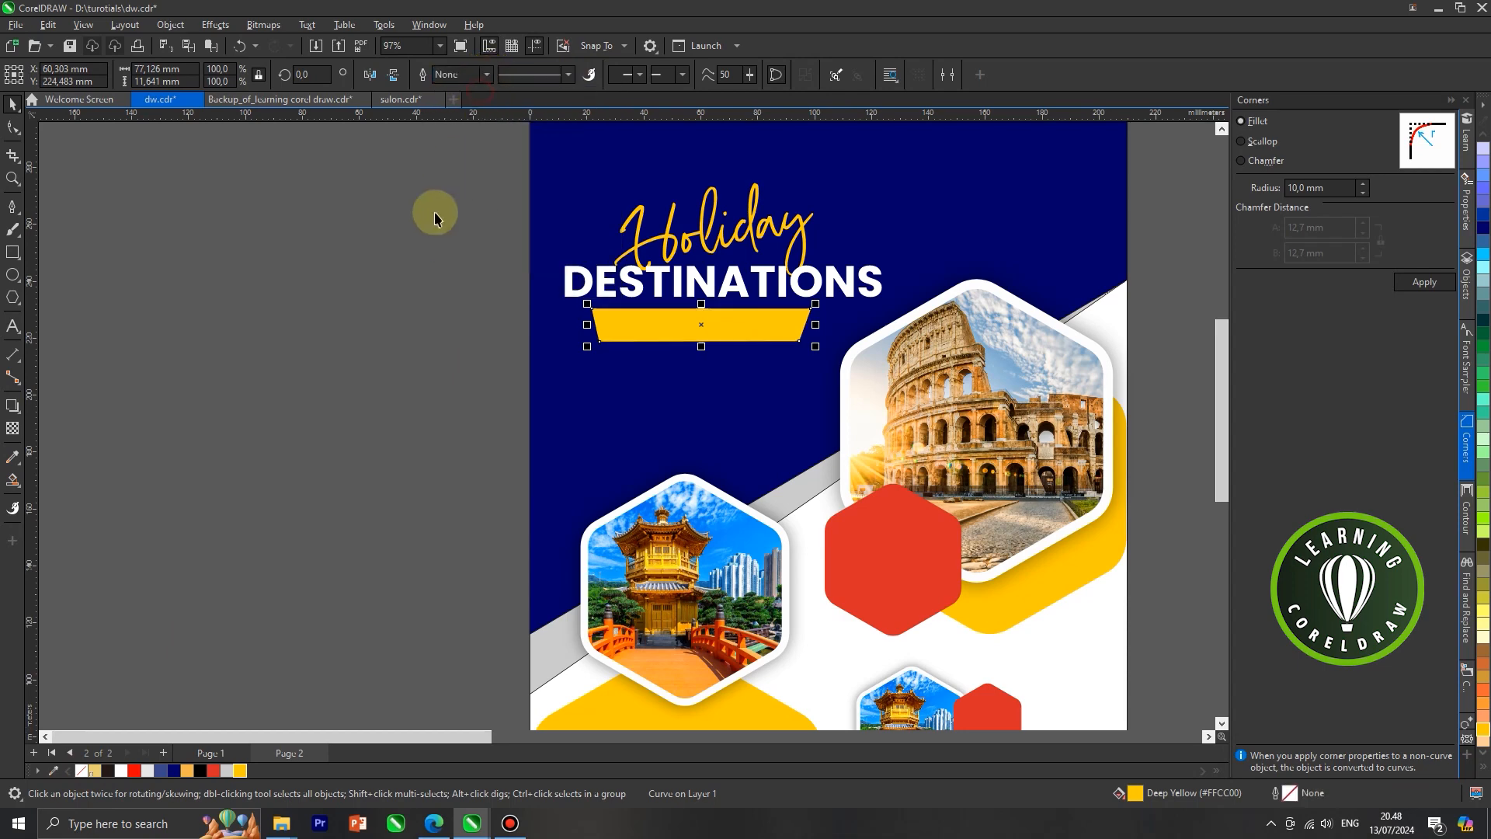
left_click(429, 239)
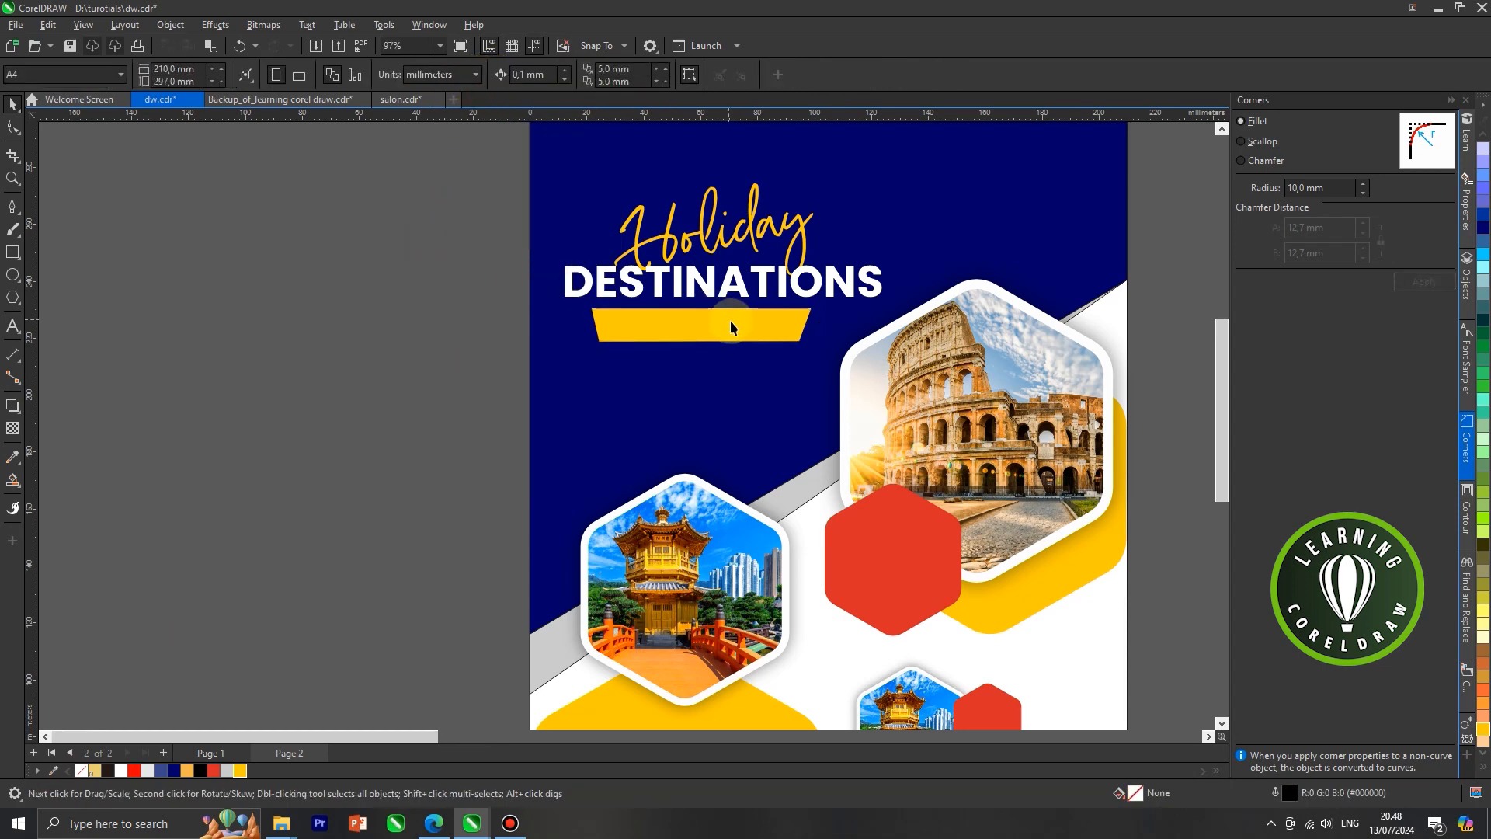
Add the text "Enjoy your travel" over the yellow trapezoid.
scroll(730, 320, "up", 1)
left_click(12, 328)
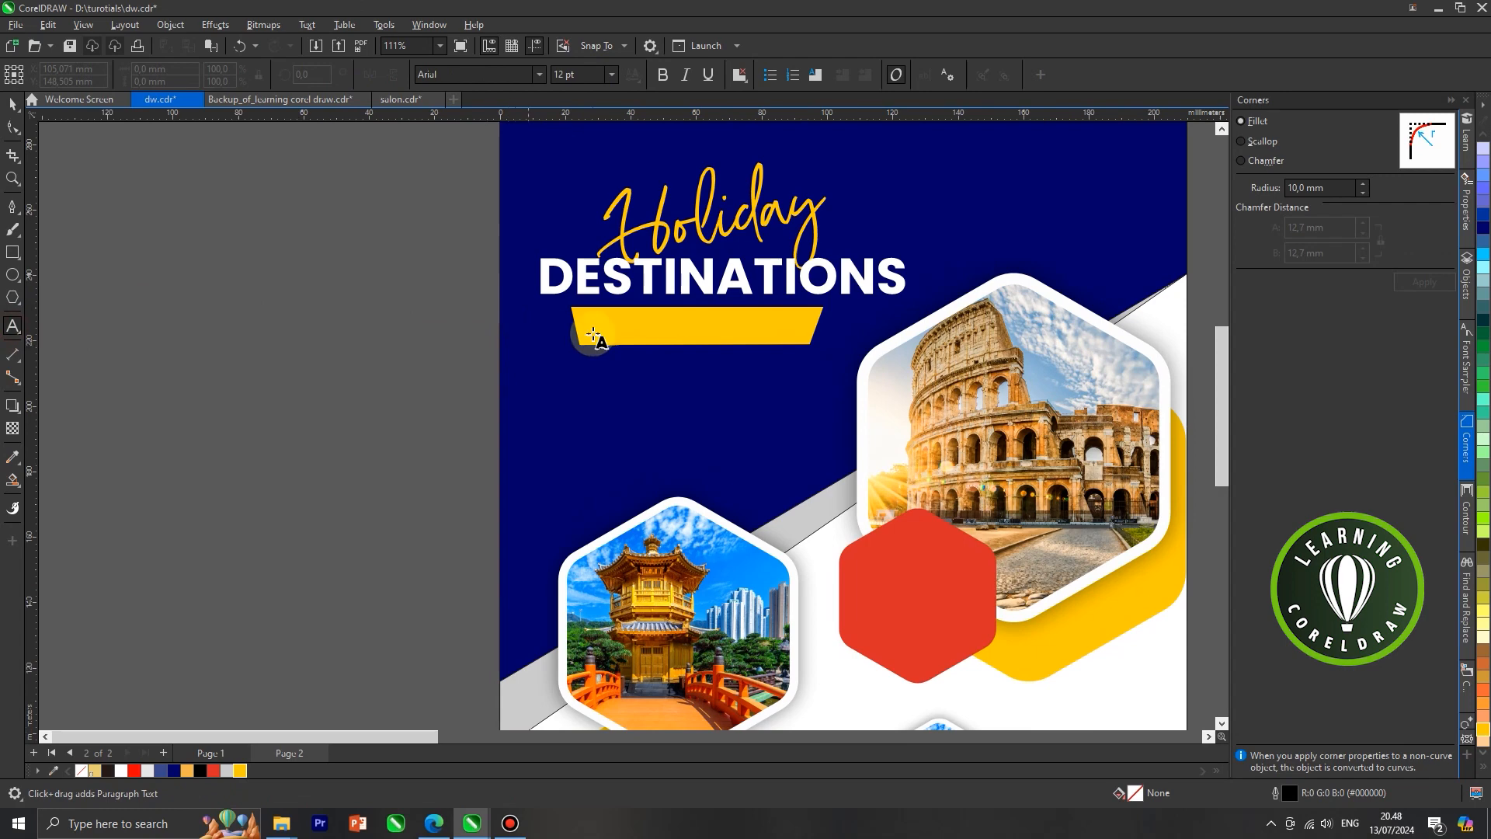
scroll(616, 324, "up", 2)
type("E")
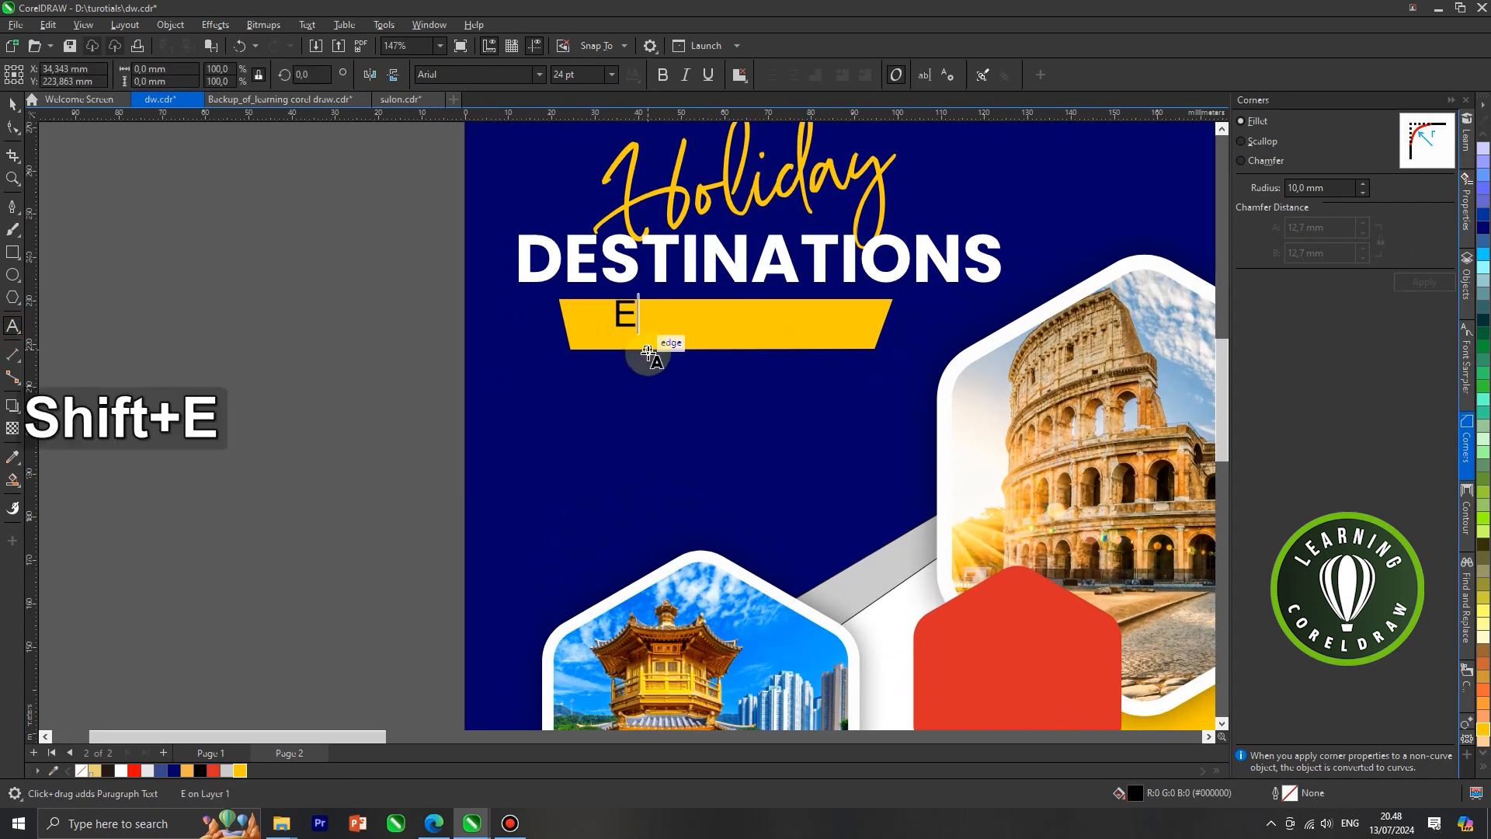
type("njoy")
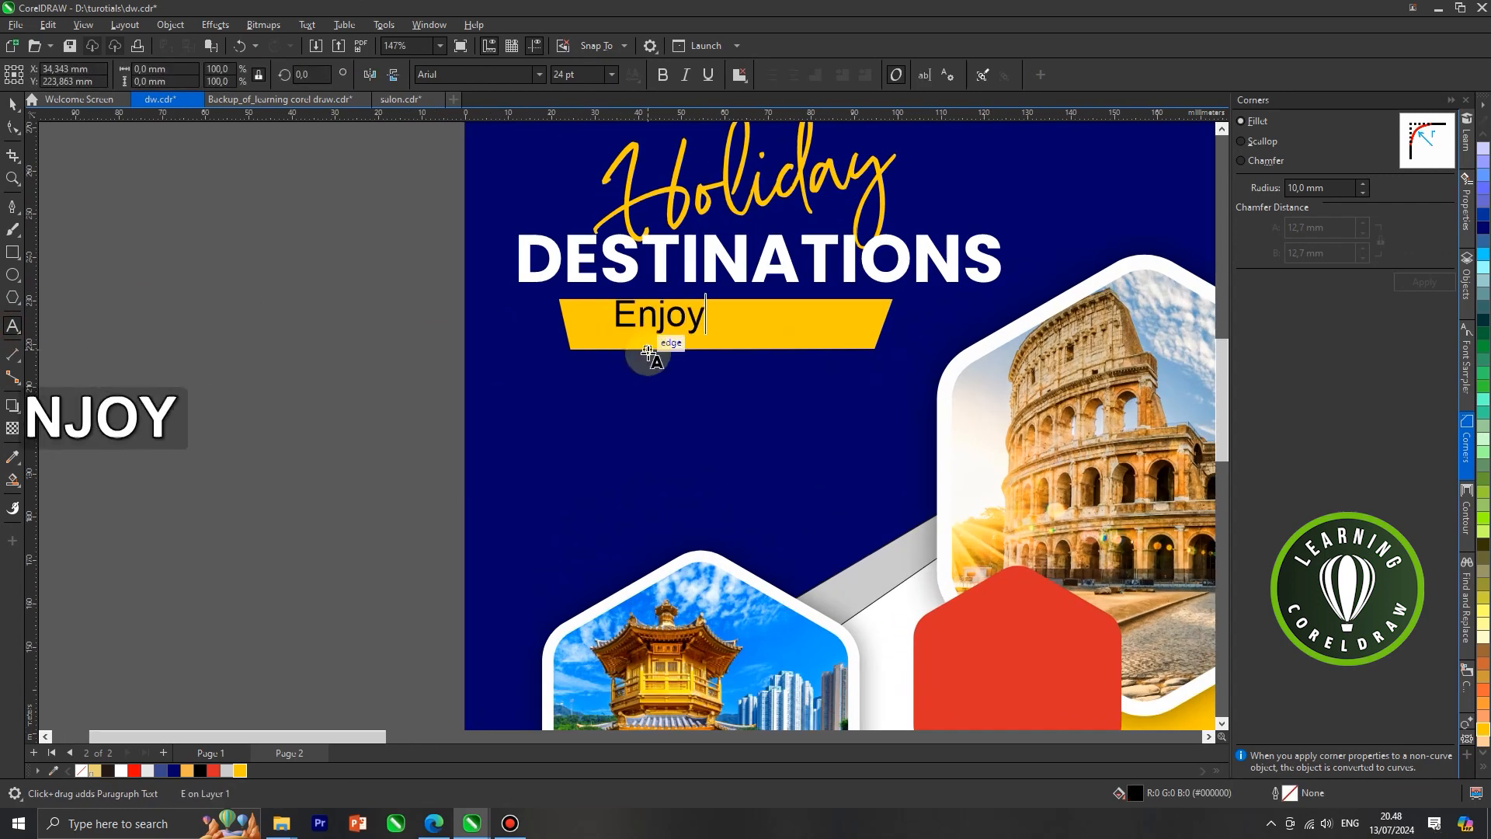
type(" you")
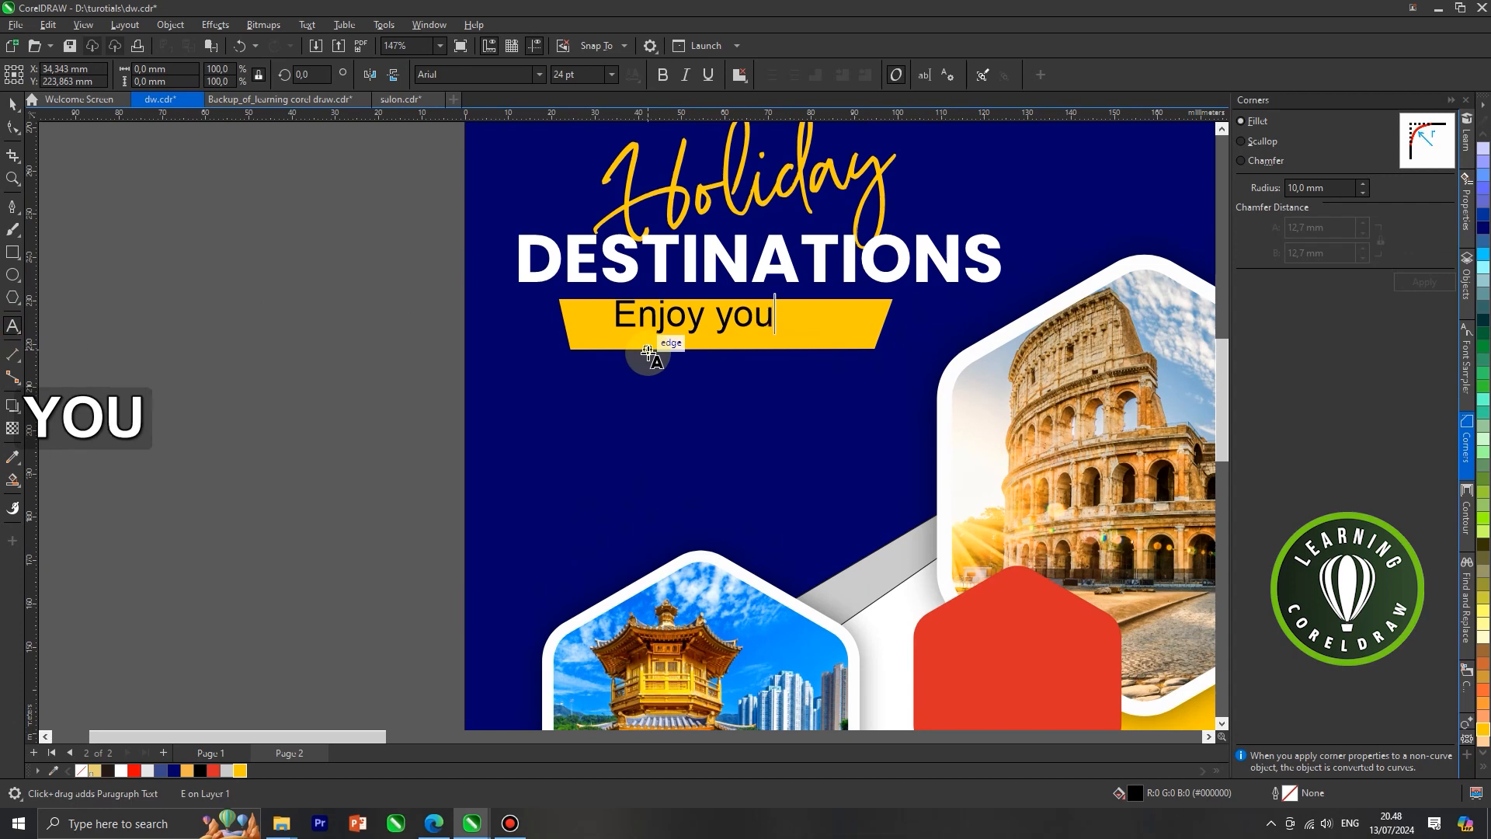
type("r travel")
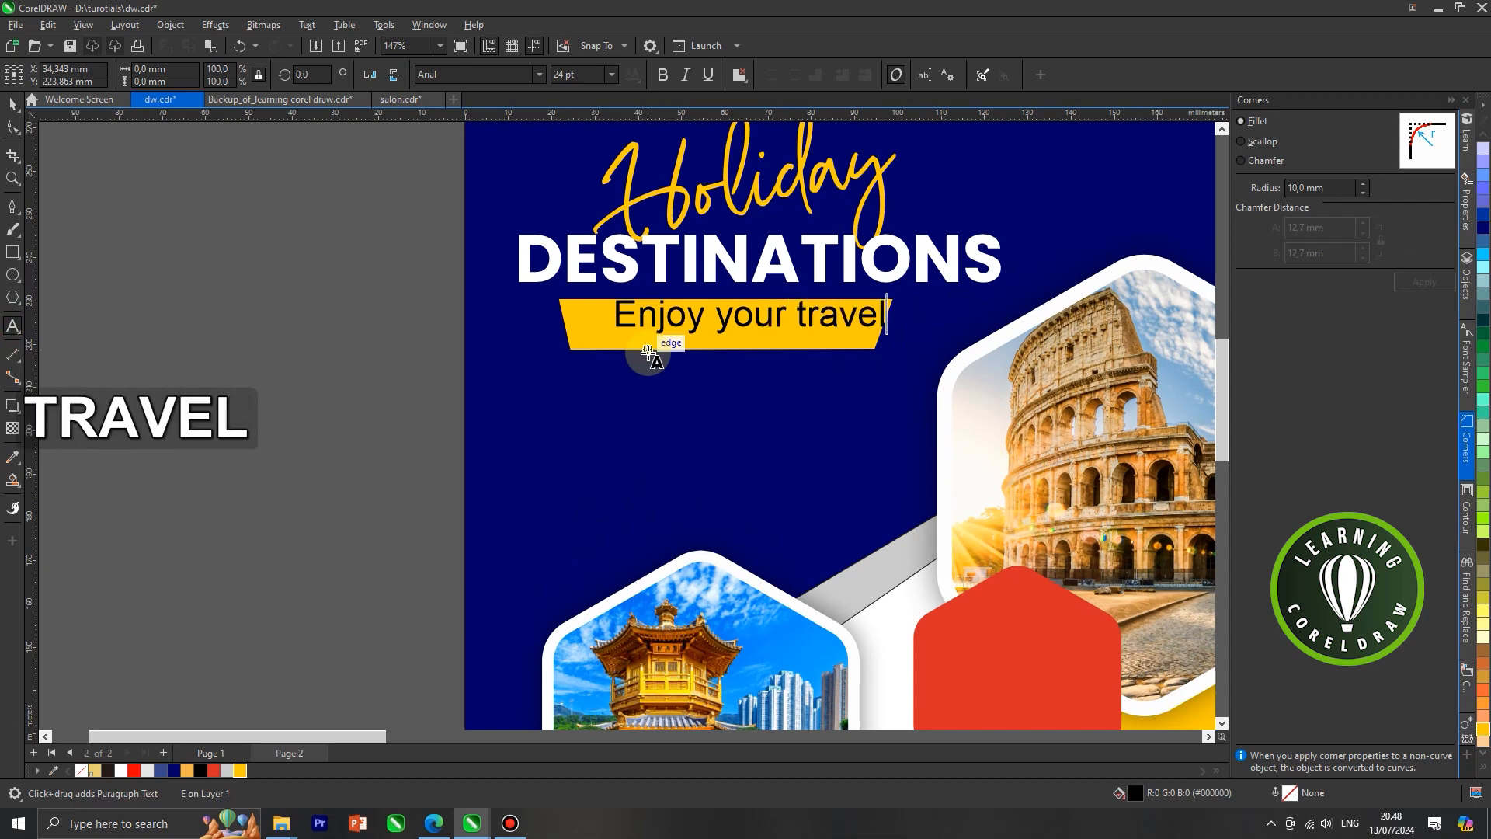
Convert the whole "Enjoy your travel" text to uppercase.
key("ctrl+a")
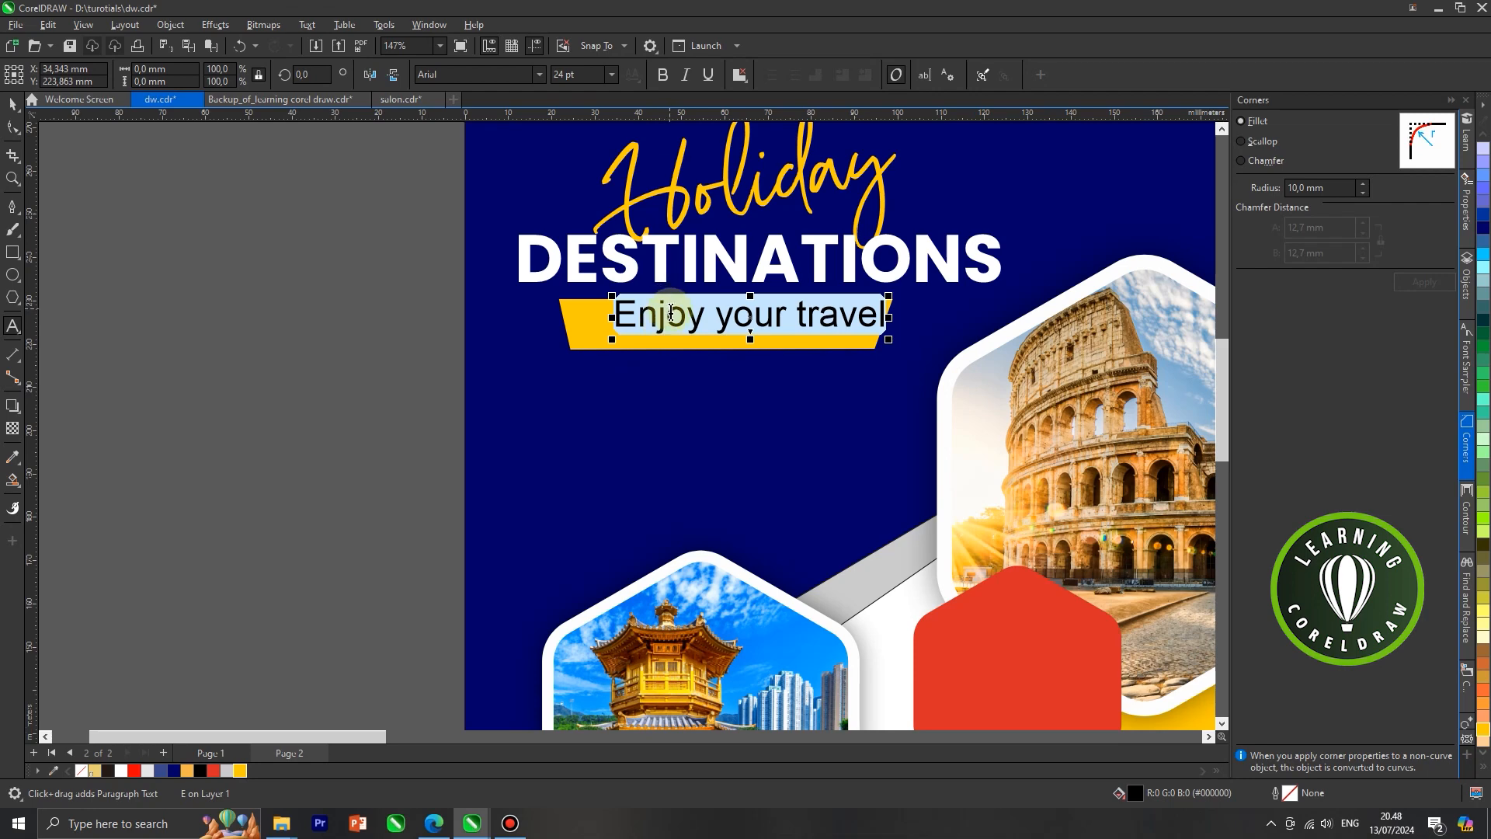
left_click(663, 323)
key("ctrl+a")
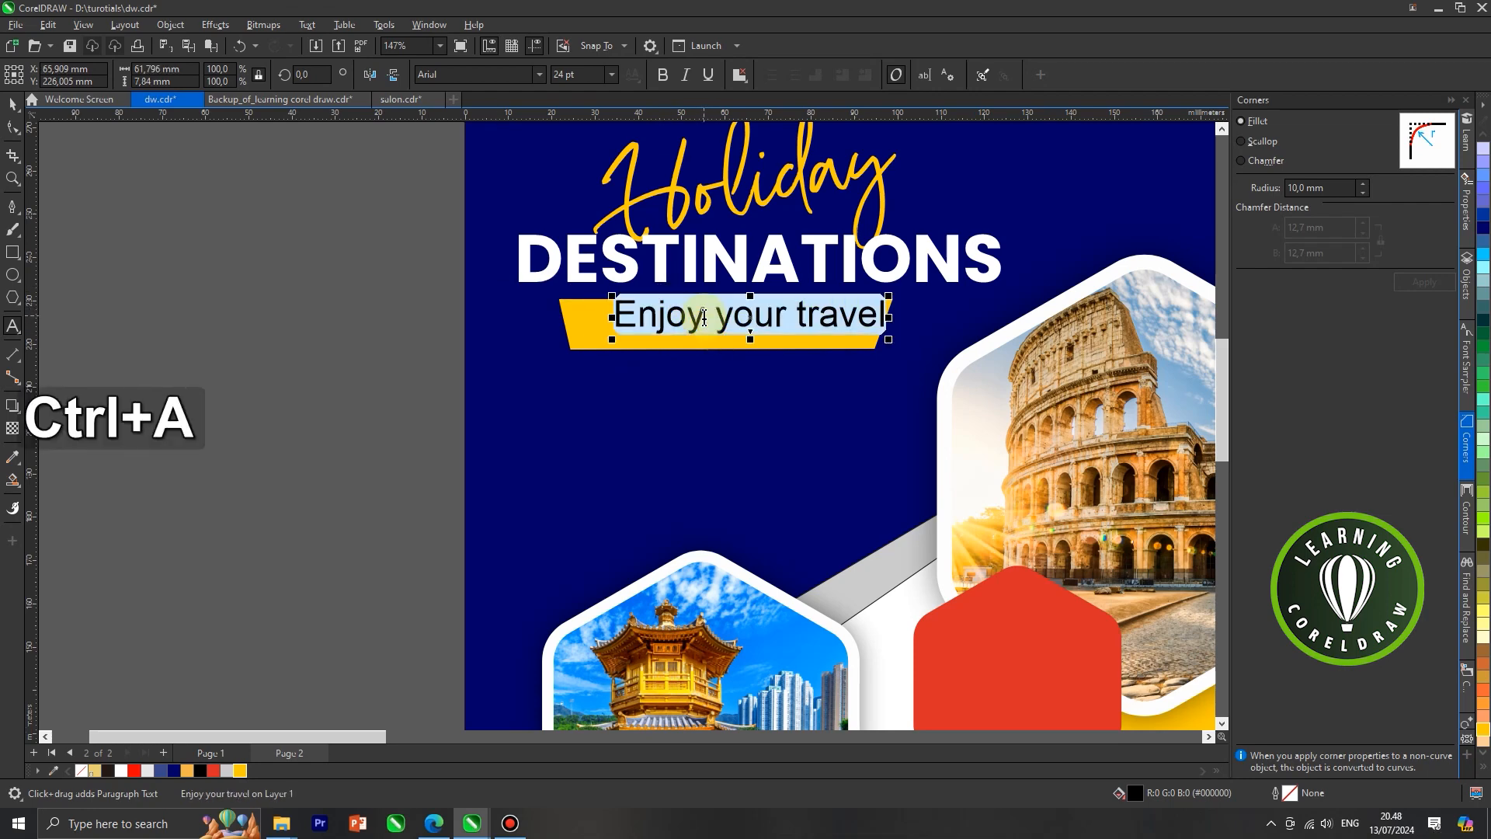
right_click(705, 320)
mouse_move(779, 378)
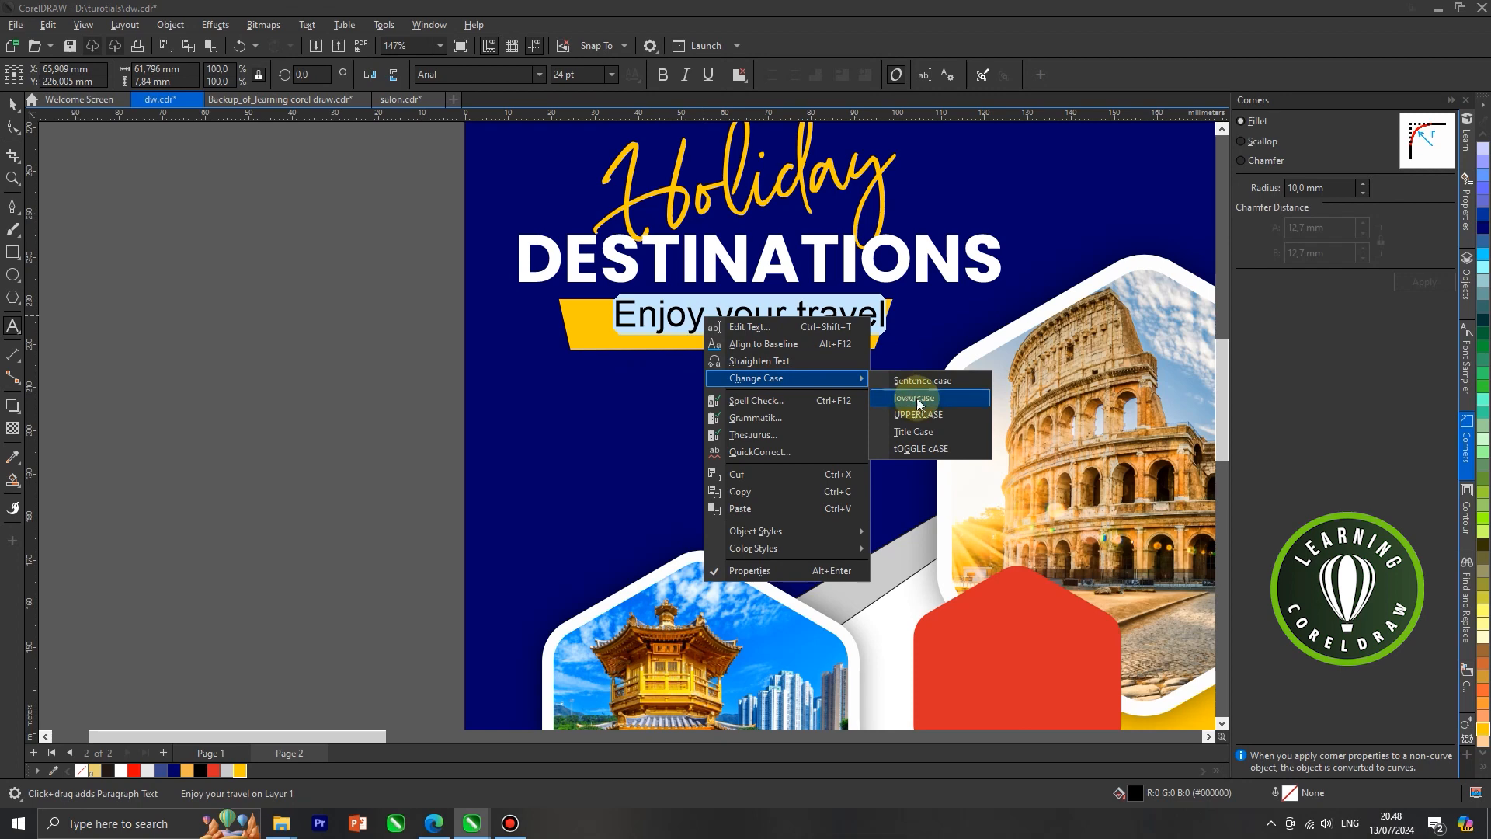
left_click(904, 412)
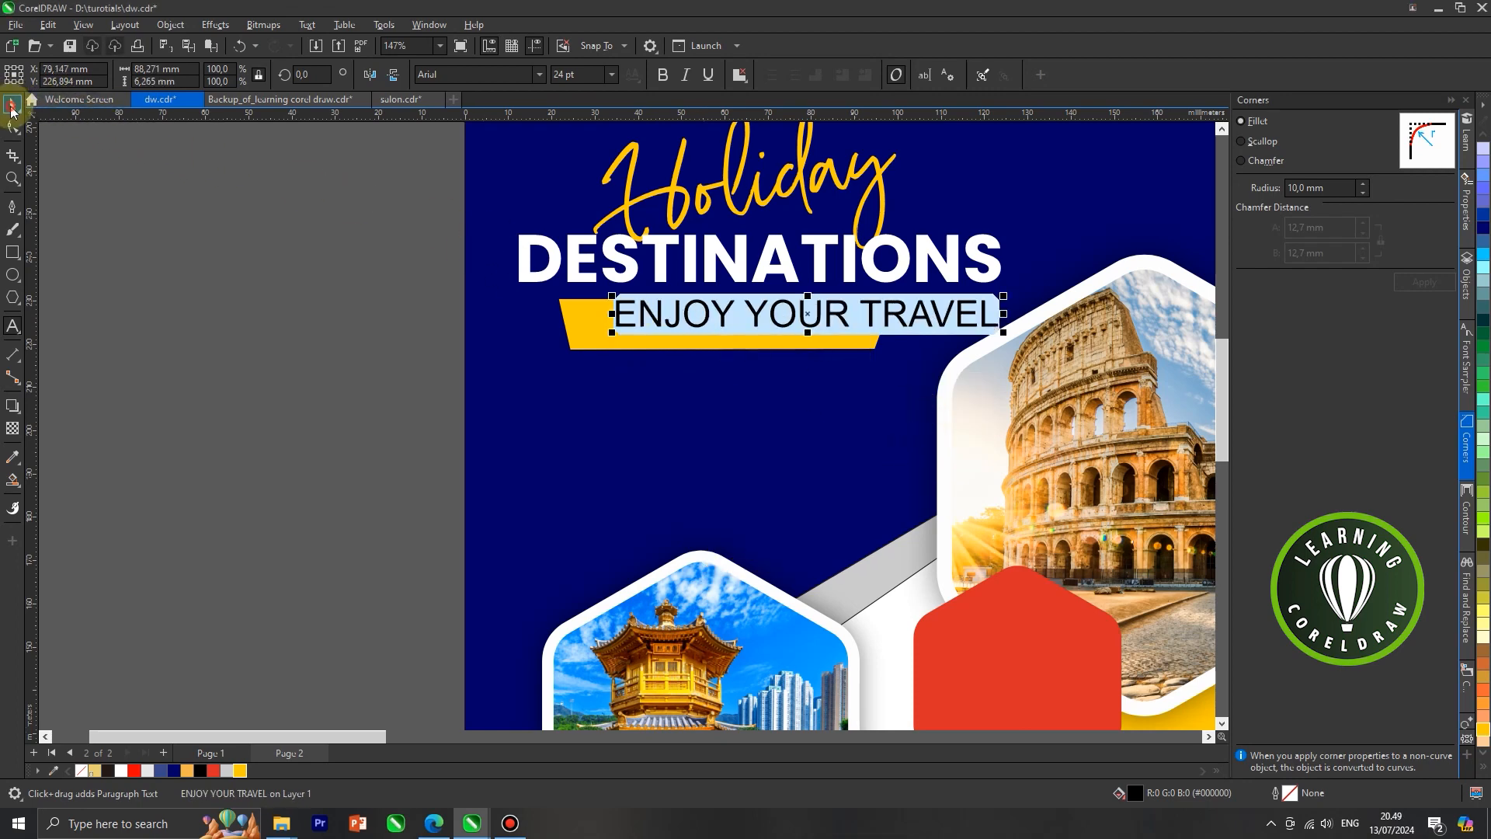
Change the font of the "ENJOY YOUR TRAVEL" text to Poppins.
left_click(12, 103)
left_click(539, 74)
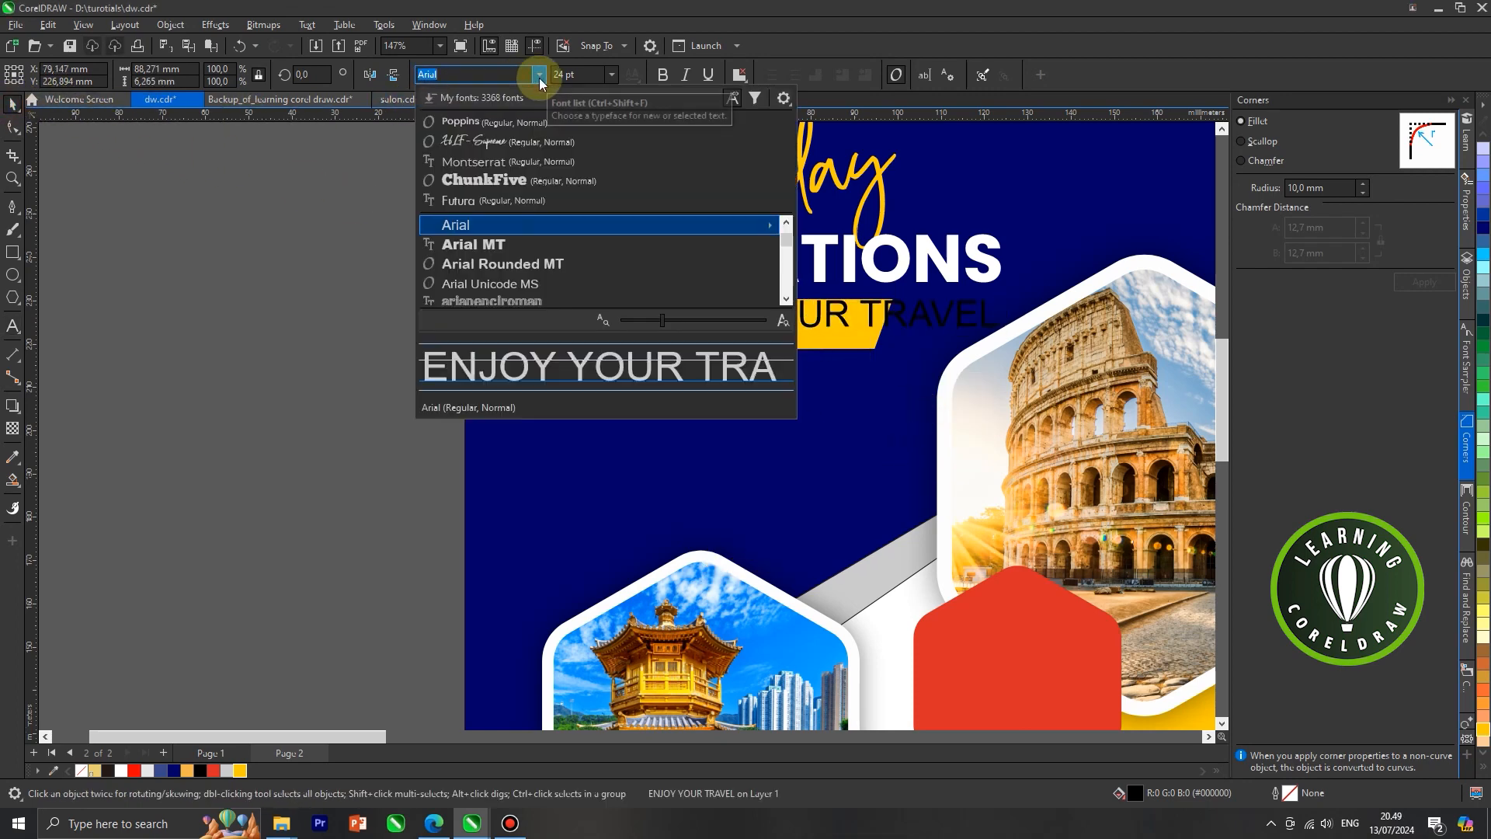
left_click(501, 122)
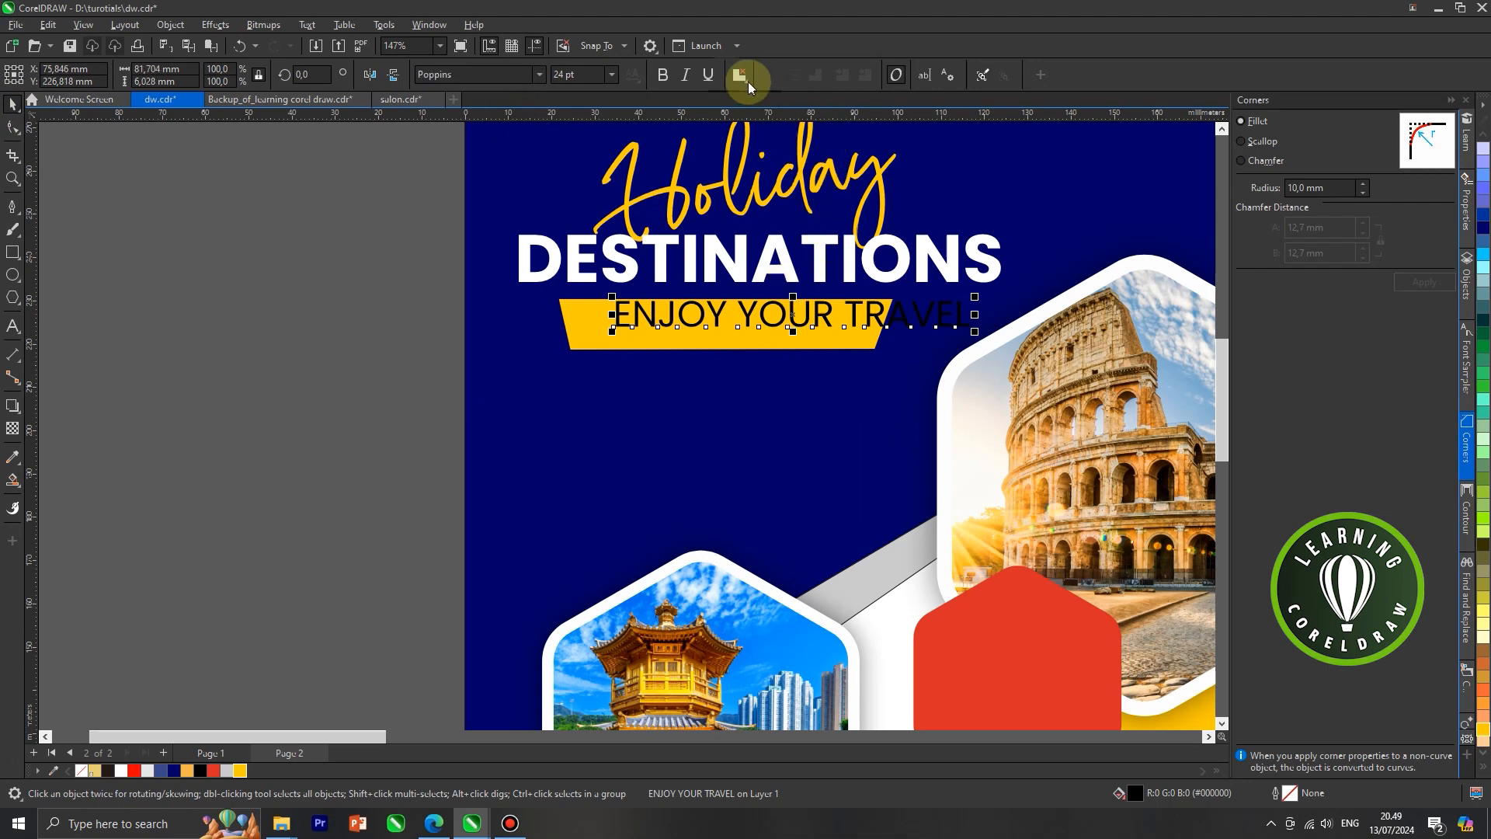
Make the "ENJOY YOUR TRAVEL" text bold, reduce it to about 18 pt and centre it on the yellow trapezoid.
left_click(660, 78)
left_click_drag(992, 292, 755, 329)
scroll(792, 320, "up", 1)
left_click_drag(839, 310, 889, 300)
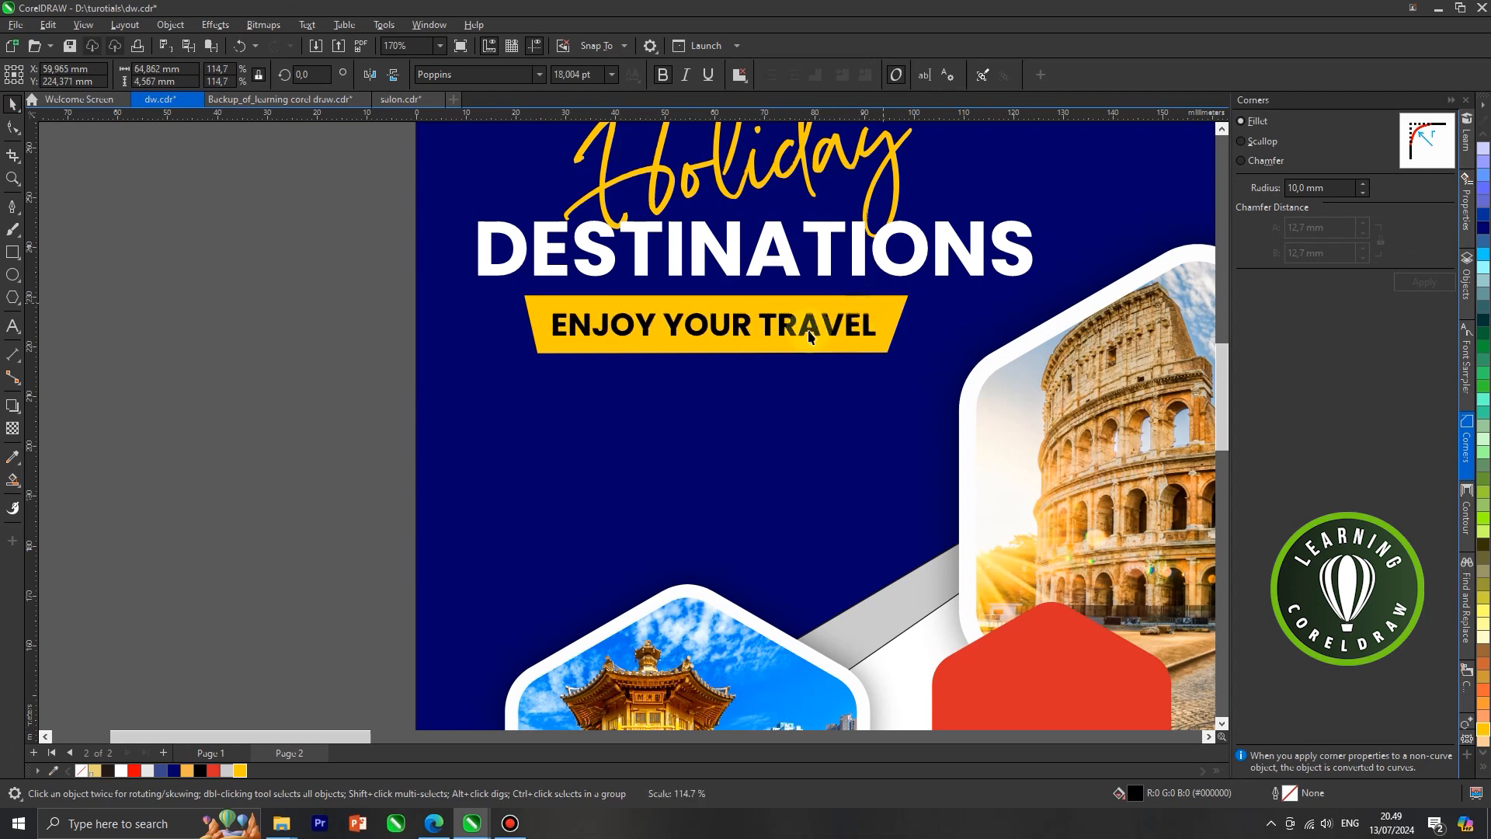
left_click(150, 619)
Slightly enlarge the "Holiday DESTINATIONS" heading together with its tagline banner and reposition them in the navy area.
scroll(489, 370, "down", 5)
left_click_drag(422, 196, 769, 388)
left_click_drag(744, 225, 751, 220)
left_click_drag(700, 296, 698, 291)
left_click_drag(752, 340, 758, 343)
left_click(429, 292)
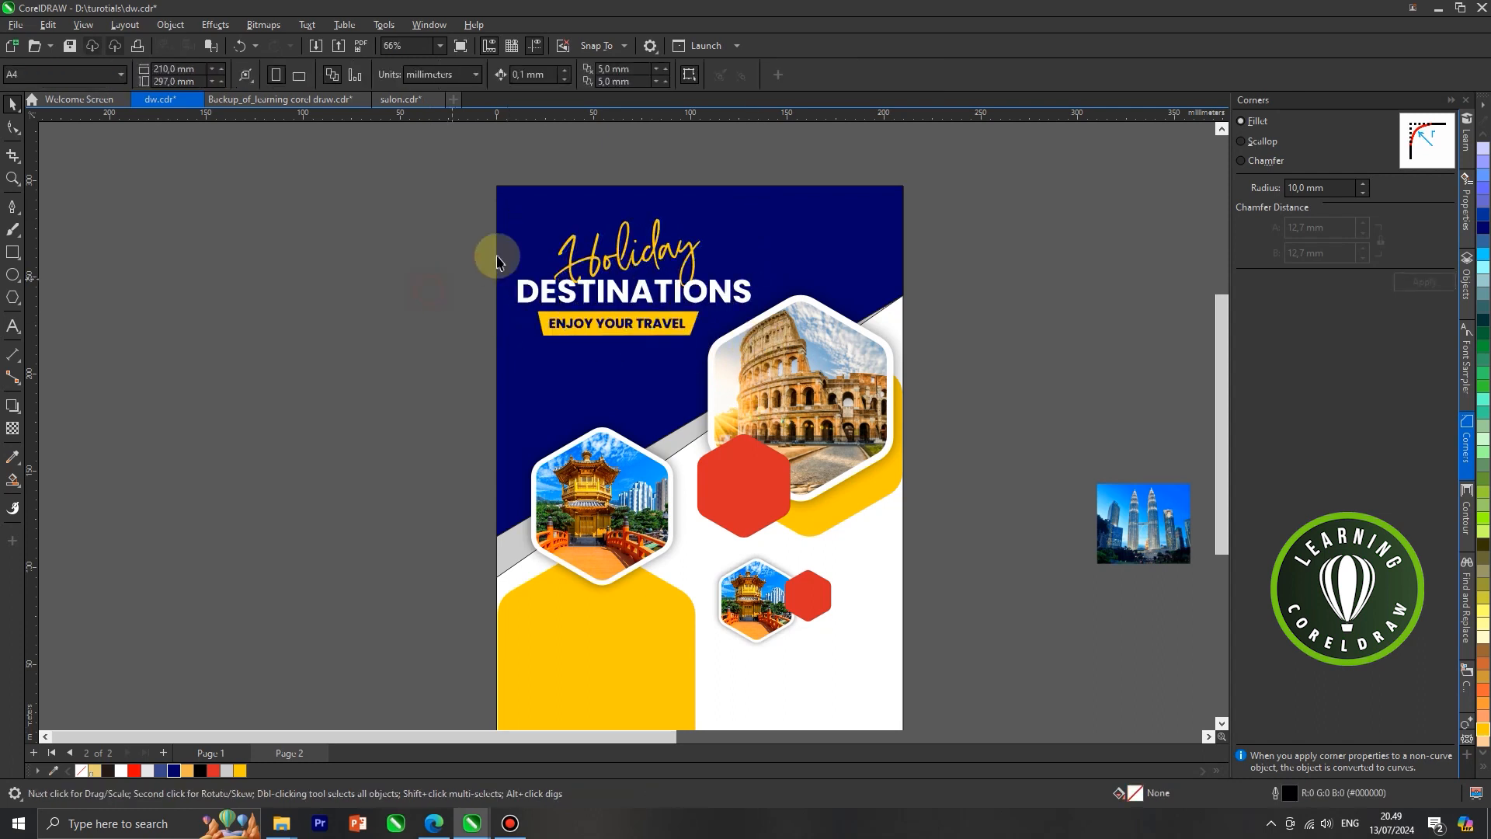
Add text over the larger red hexagon with "From", "299" and "Per person" on three separate lines.
scroll(621, 217, "down", 1)
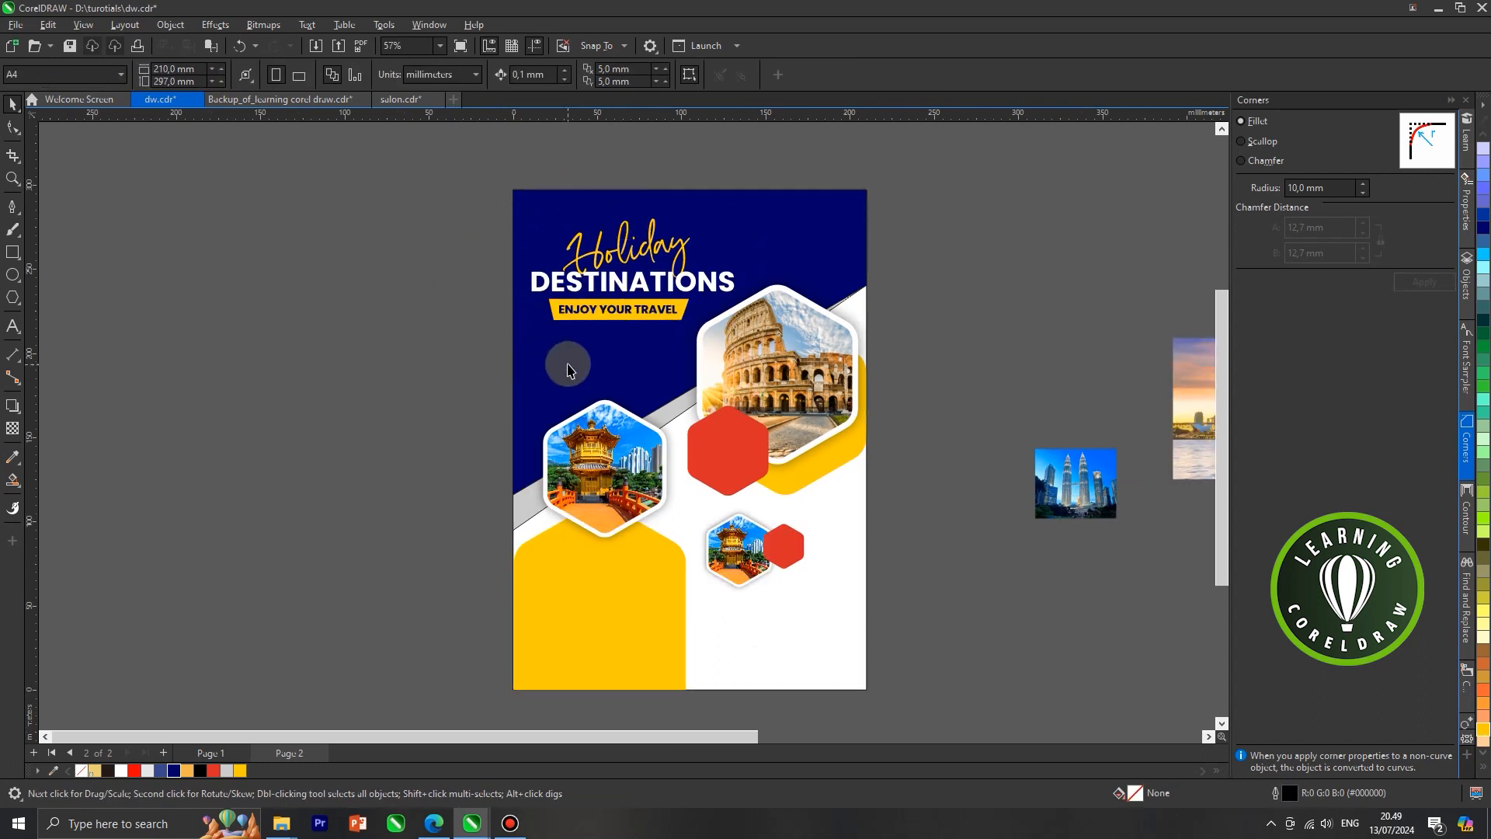
scroll(615, 361, "up", 1)
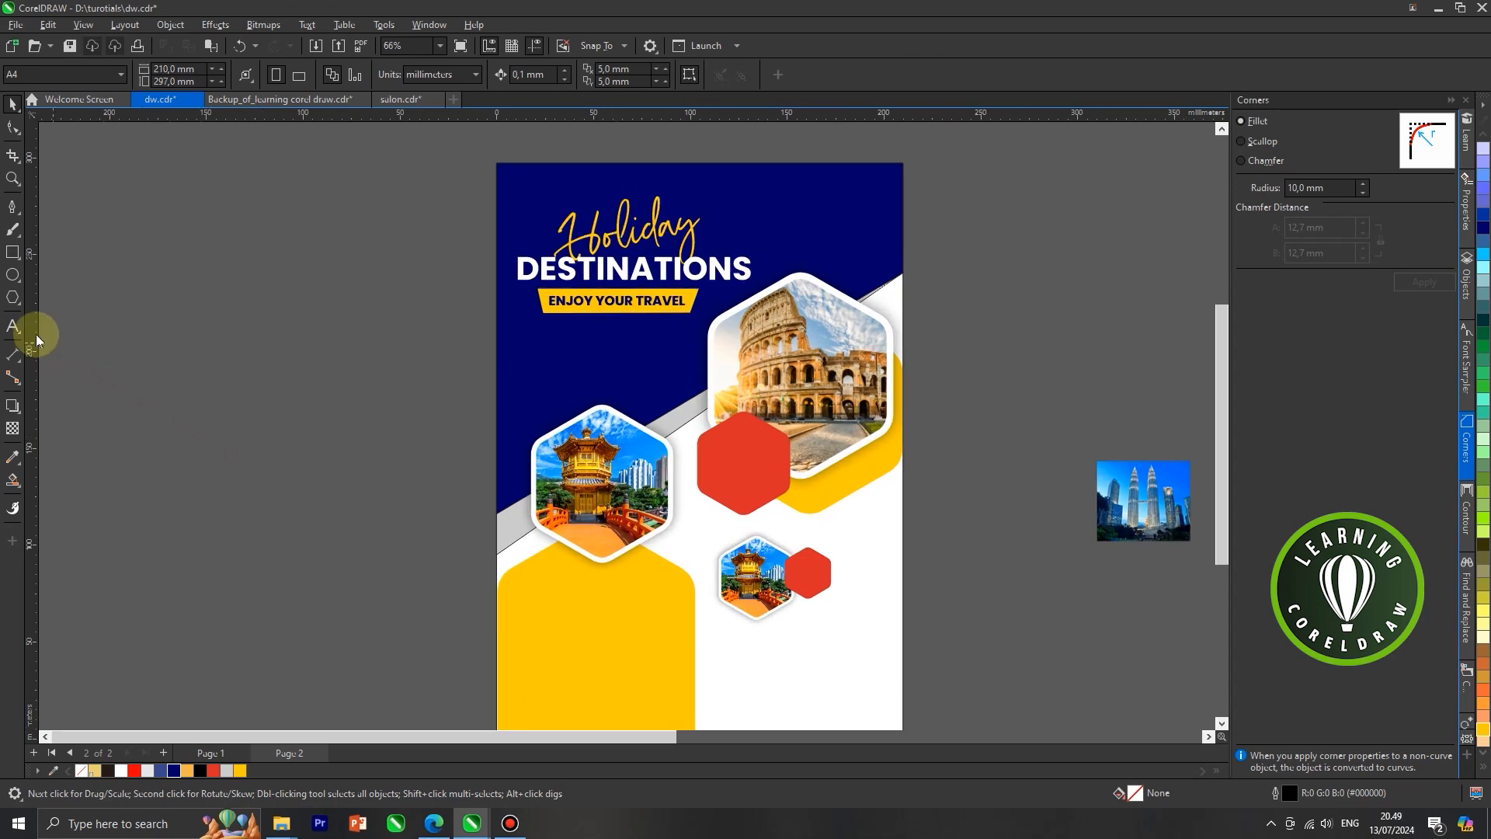
left_click(11, 331)
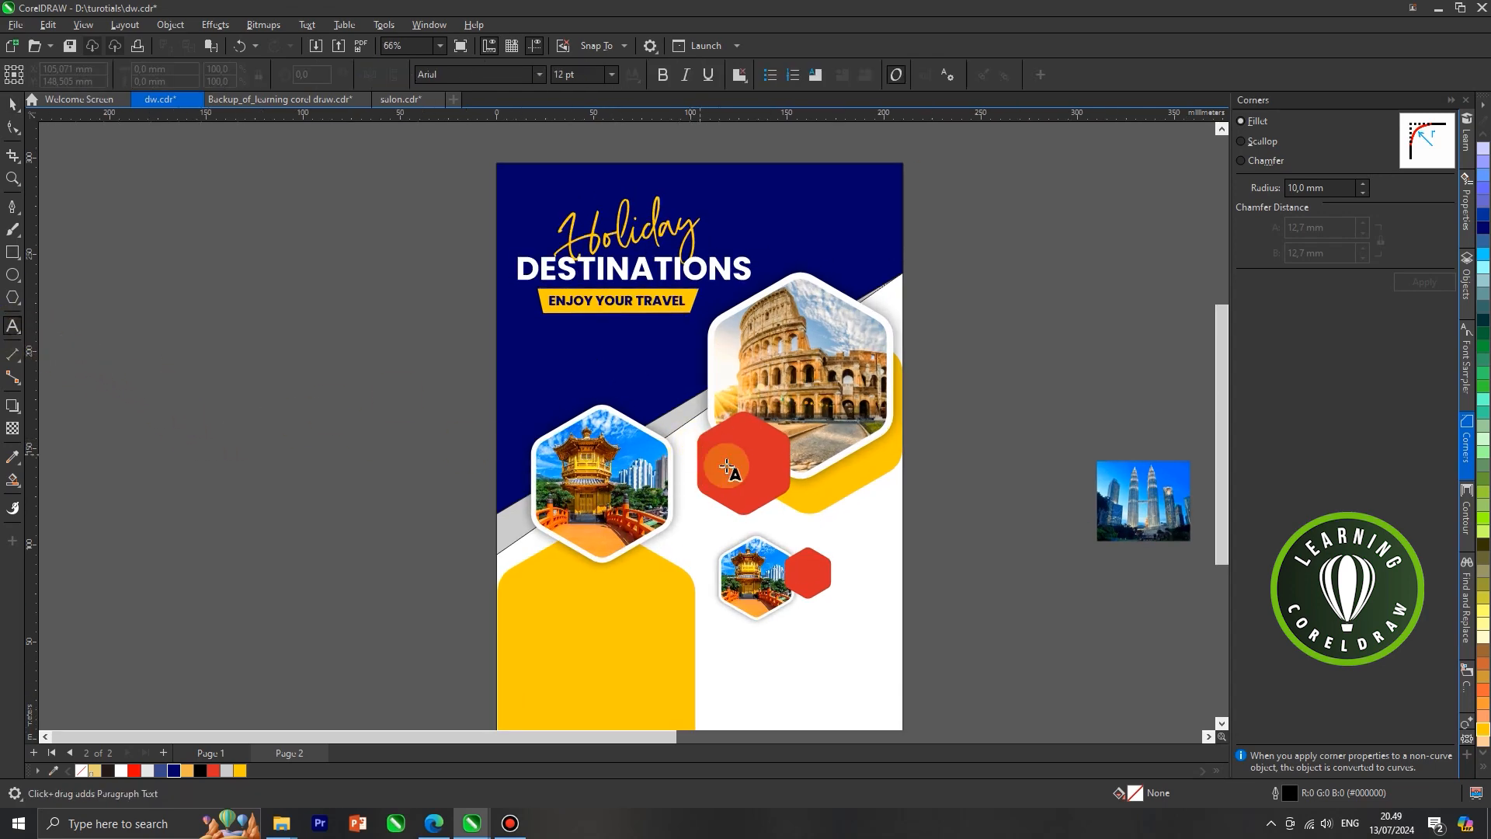
scroll(727, 467, "up", 2)
left_click(736, 438)
type("F")
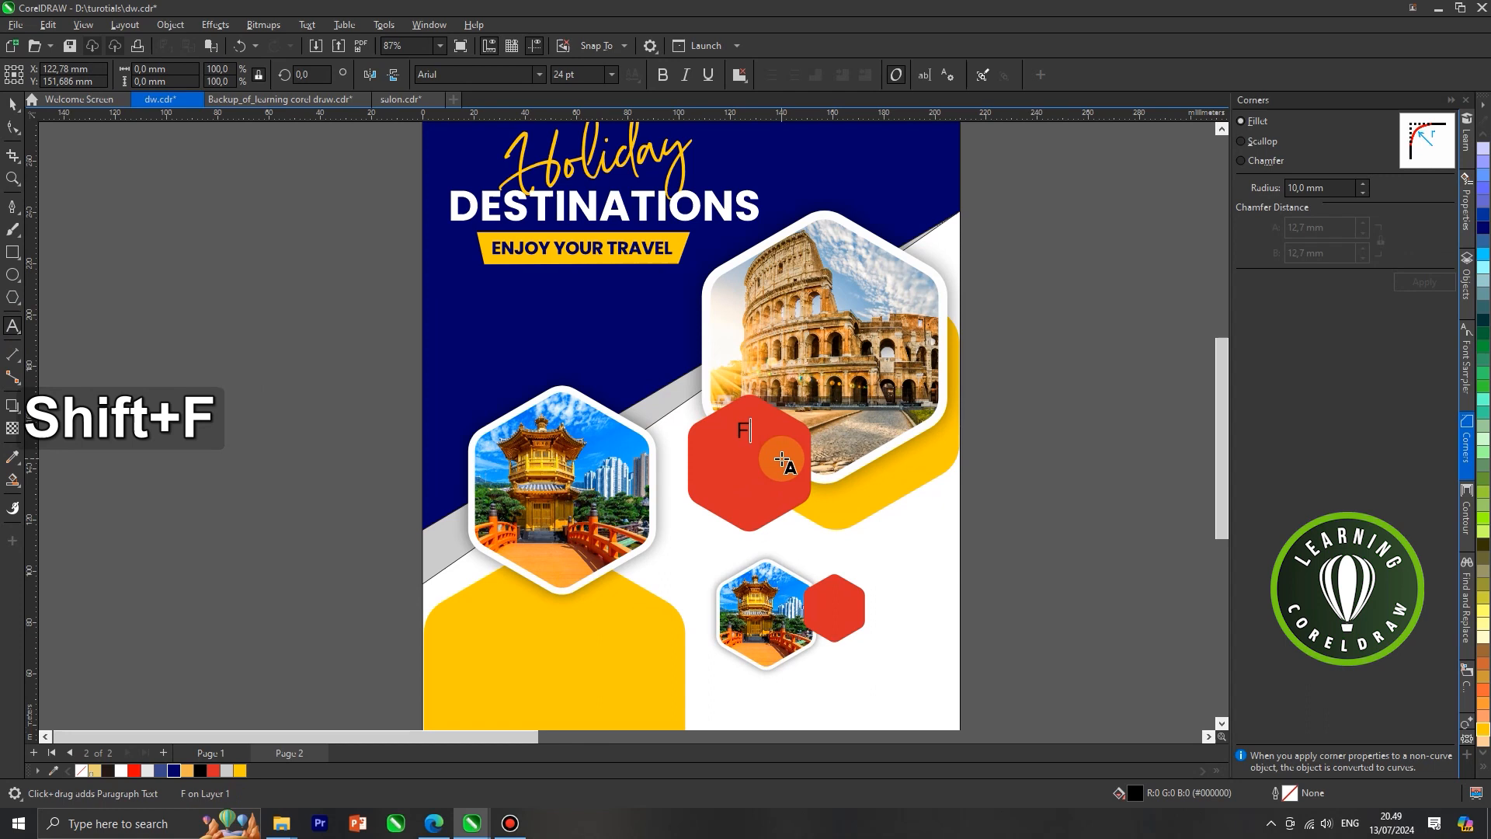
type("rom")
key("Return")
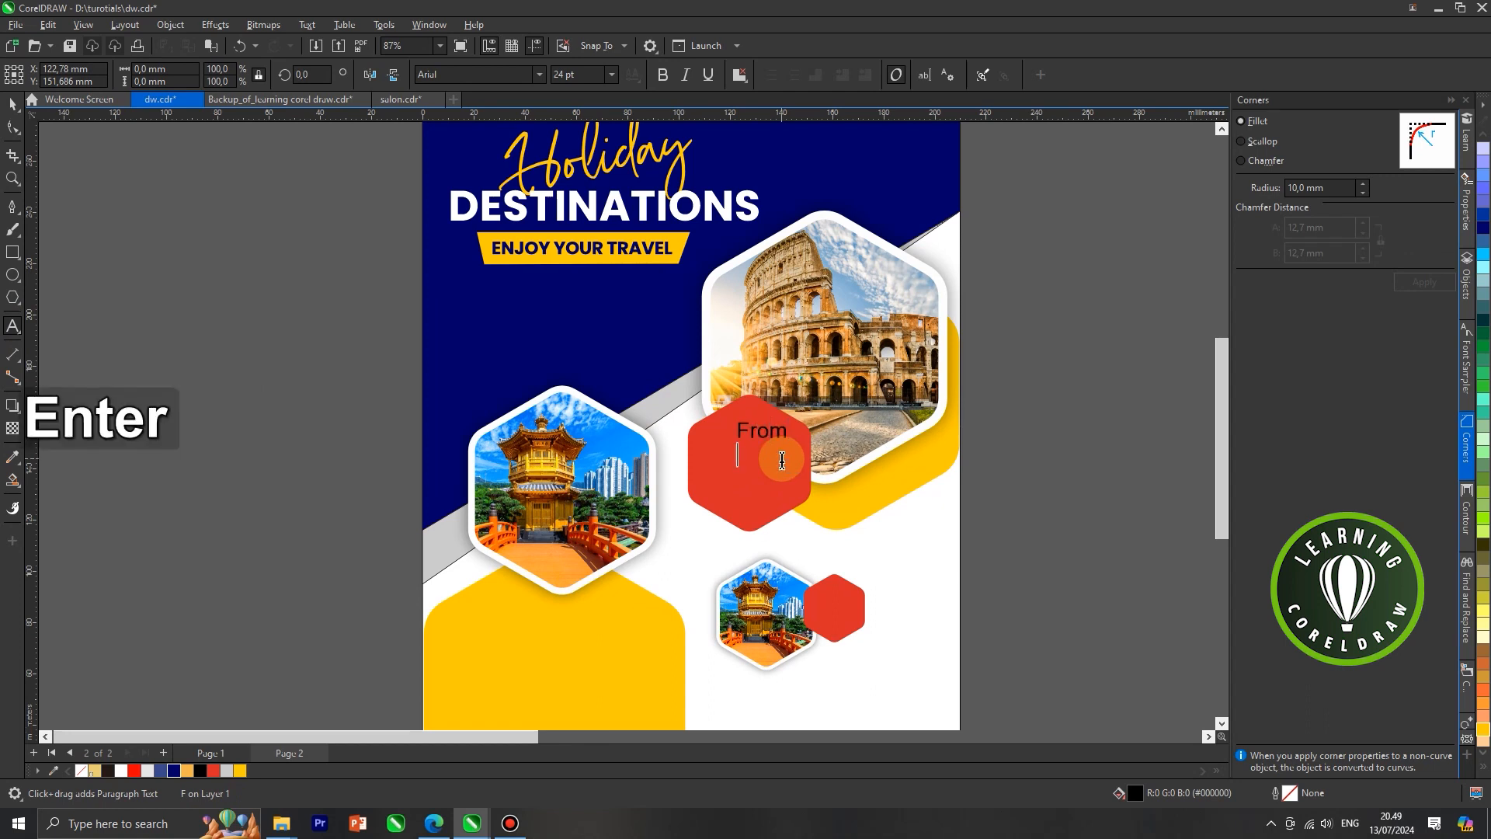
type("299")
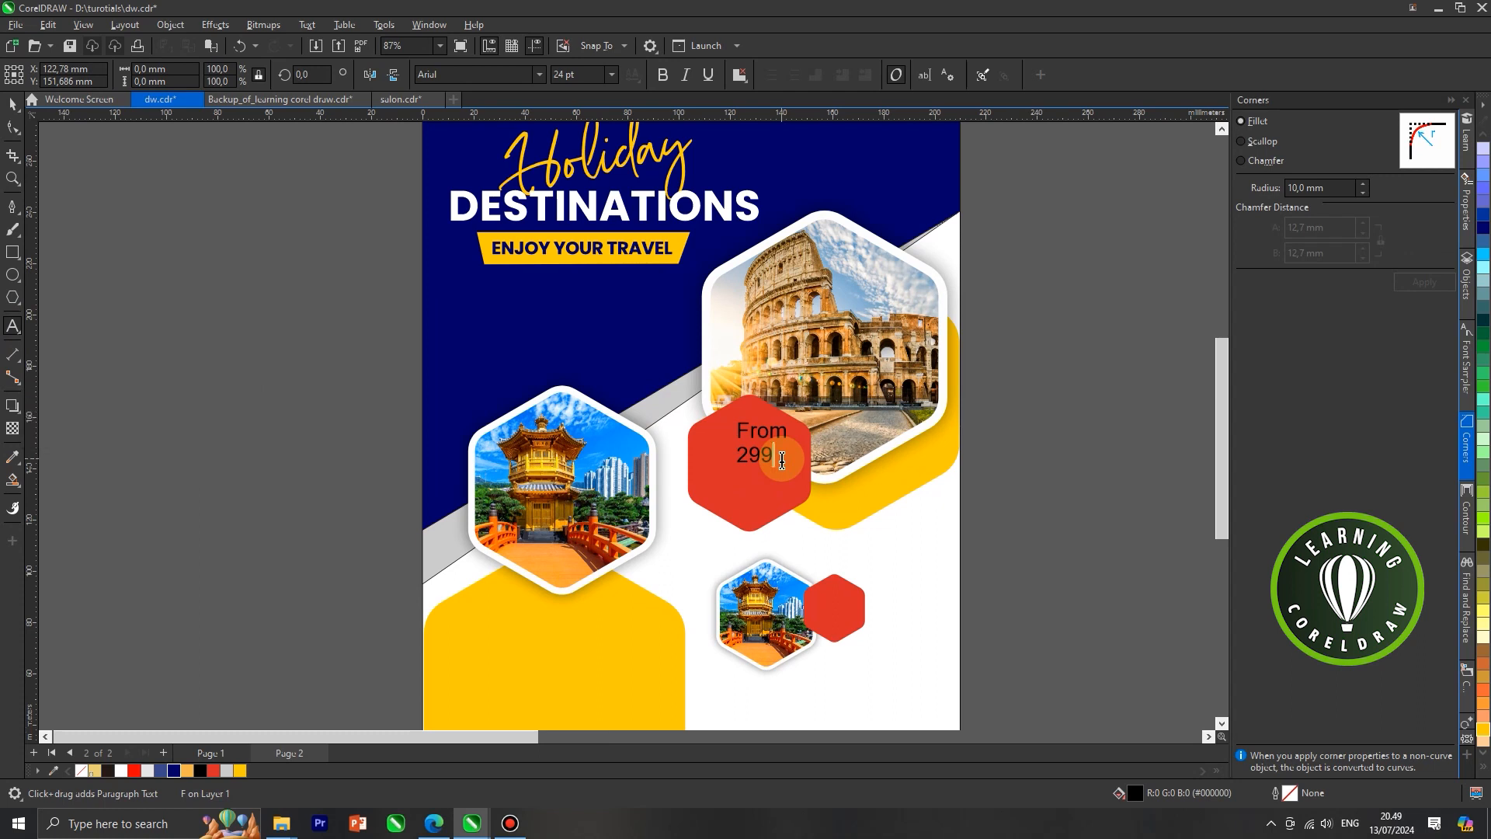
key("Return")
type("Per")
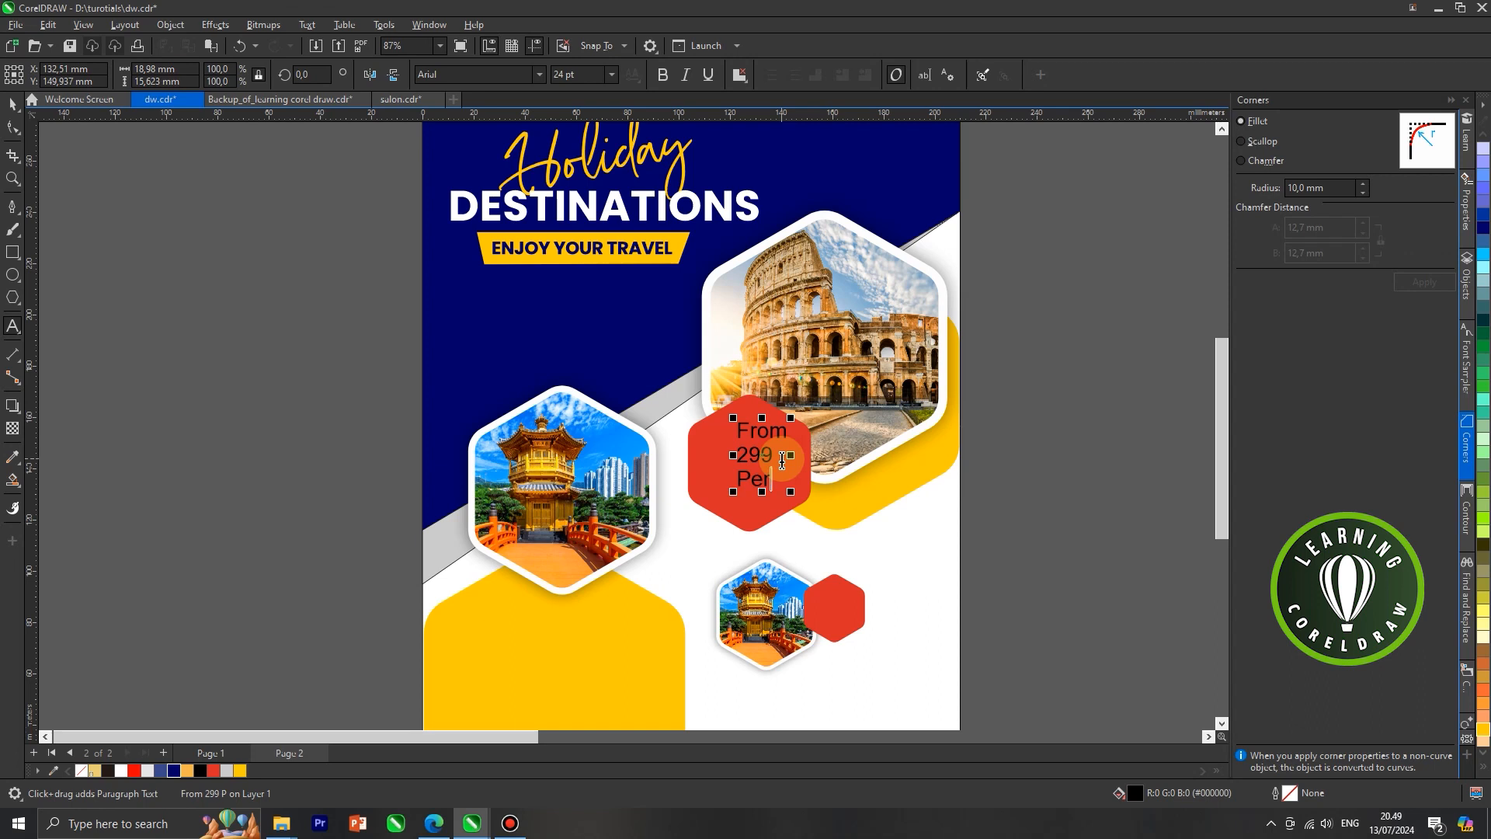
type("person")
Correct the word spacing in the third line of the price text to read "Per person".
scroll(777, 470, "up", 1)
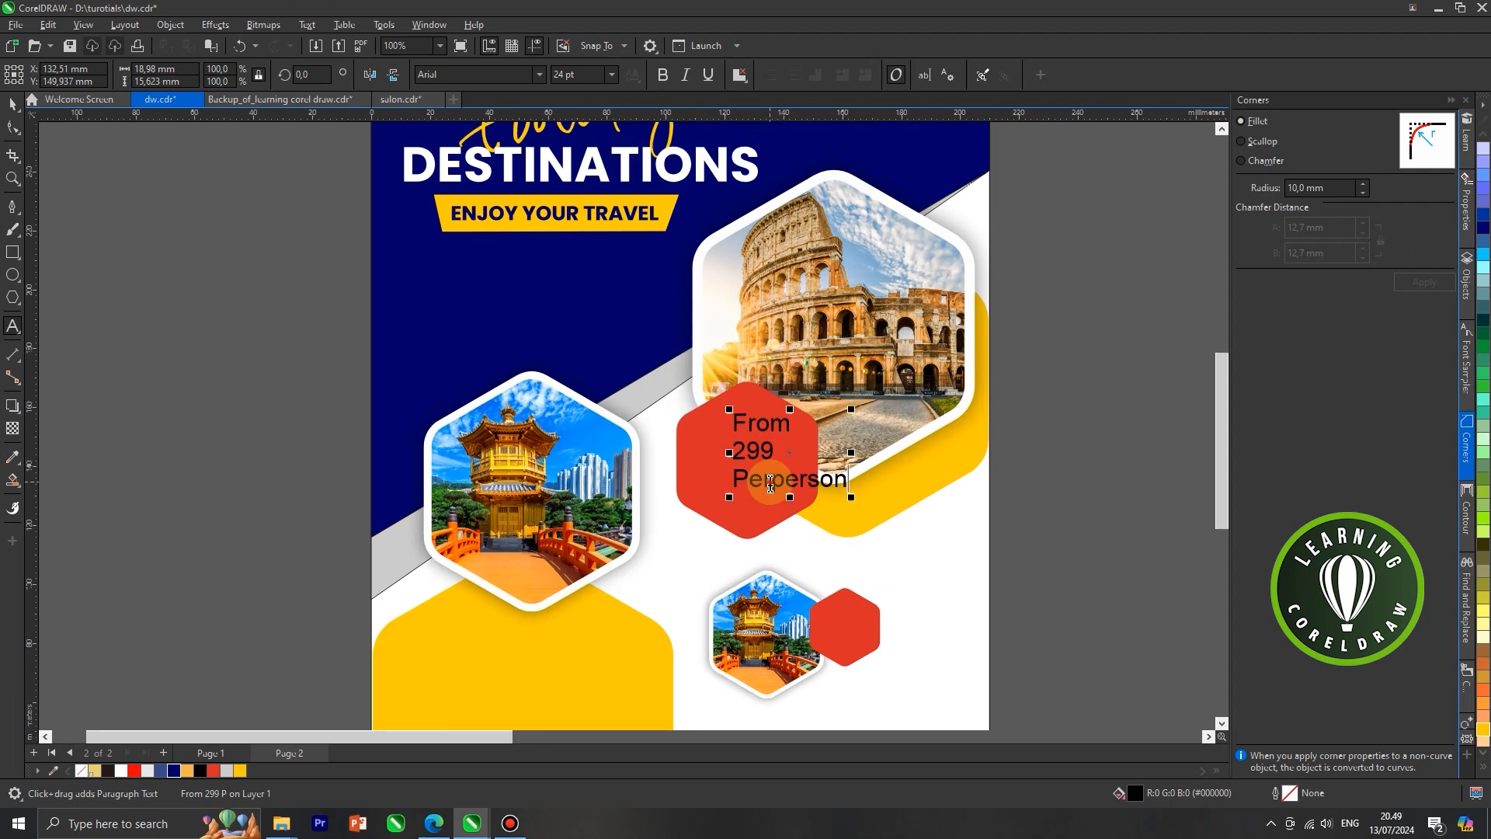
left_click(769, 480)
scroll(770, 476, "up", 1)
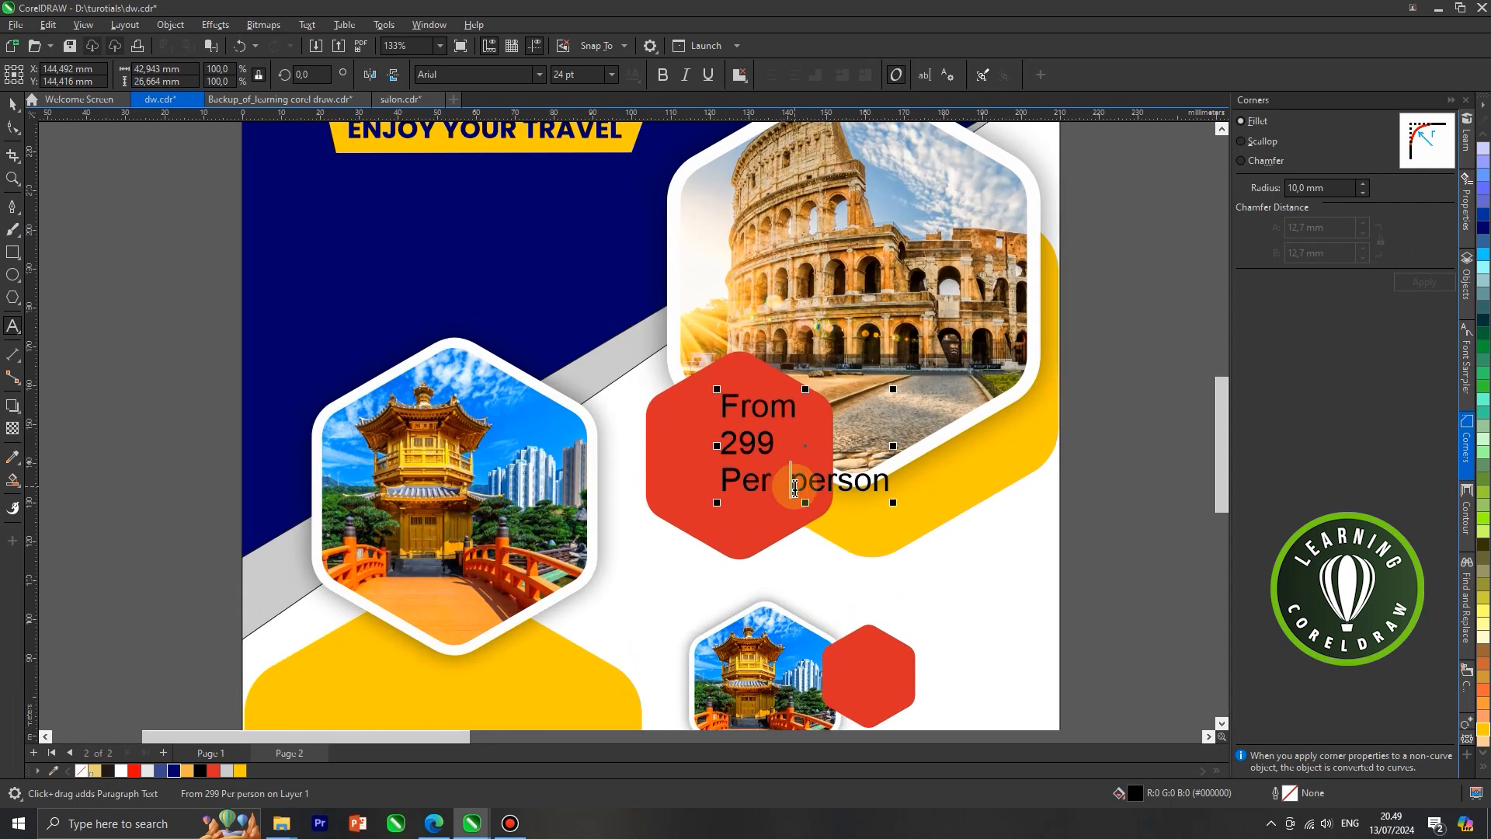
key("Delete")
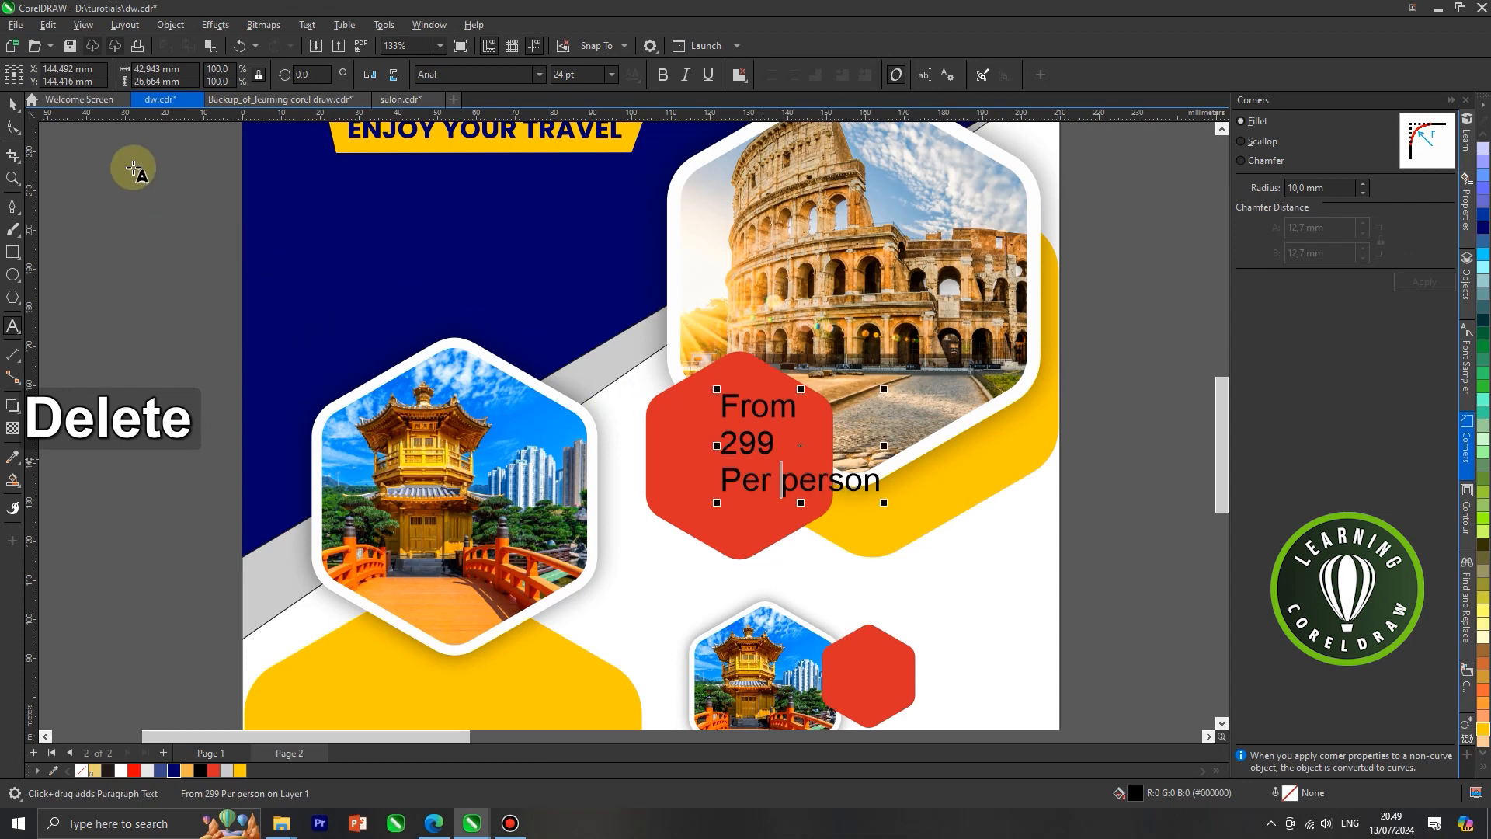
Fill the price text with white and break it apart into separate lines, offsetting "From" above the others.
left_click(15, 106)
scroll(614, 358, "down", 1)
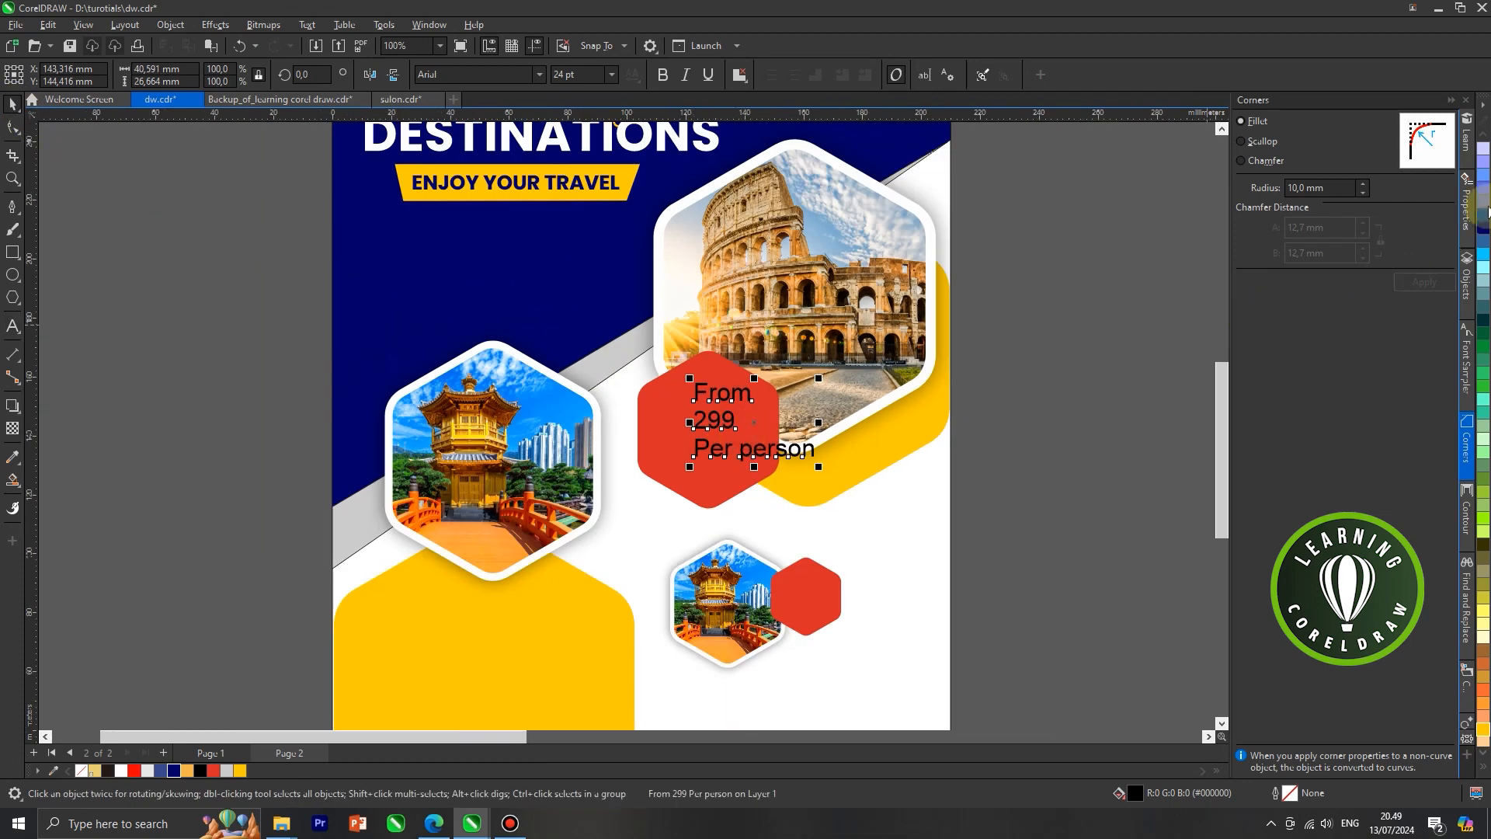
left_click(120, 771)
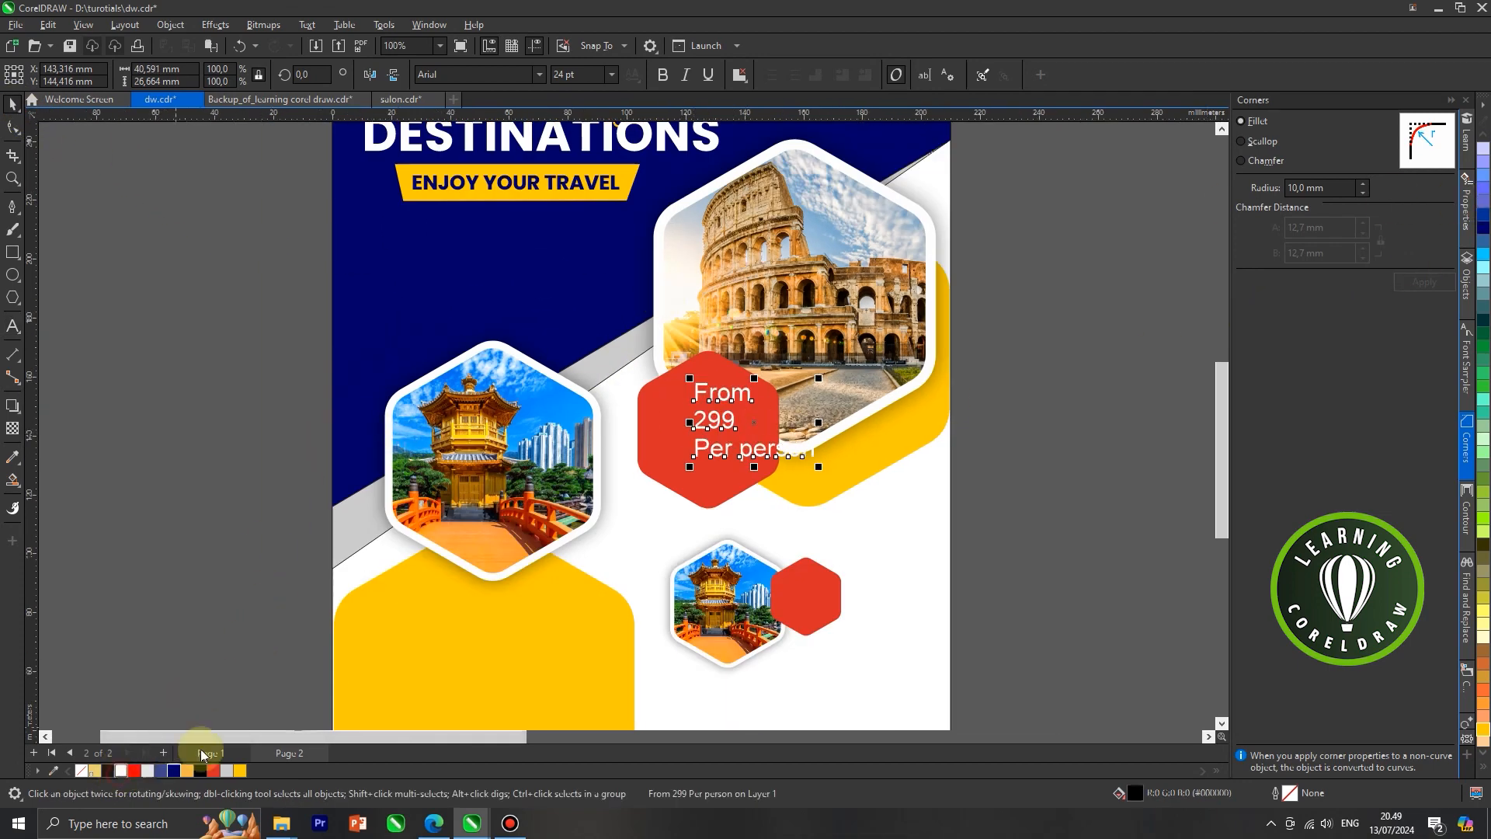
scroll(705, 441, "up", 1)
left_click_drag(723, 424, 751, 379)
key("ctrl+k")
Change the font of the "From", "299" and "Per person" lines to Poppins.
left_click(698, 432)
left_click(716, 374, "shift")
left_click(712, 467, "shift")
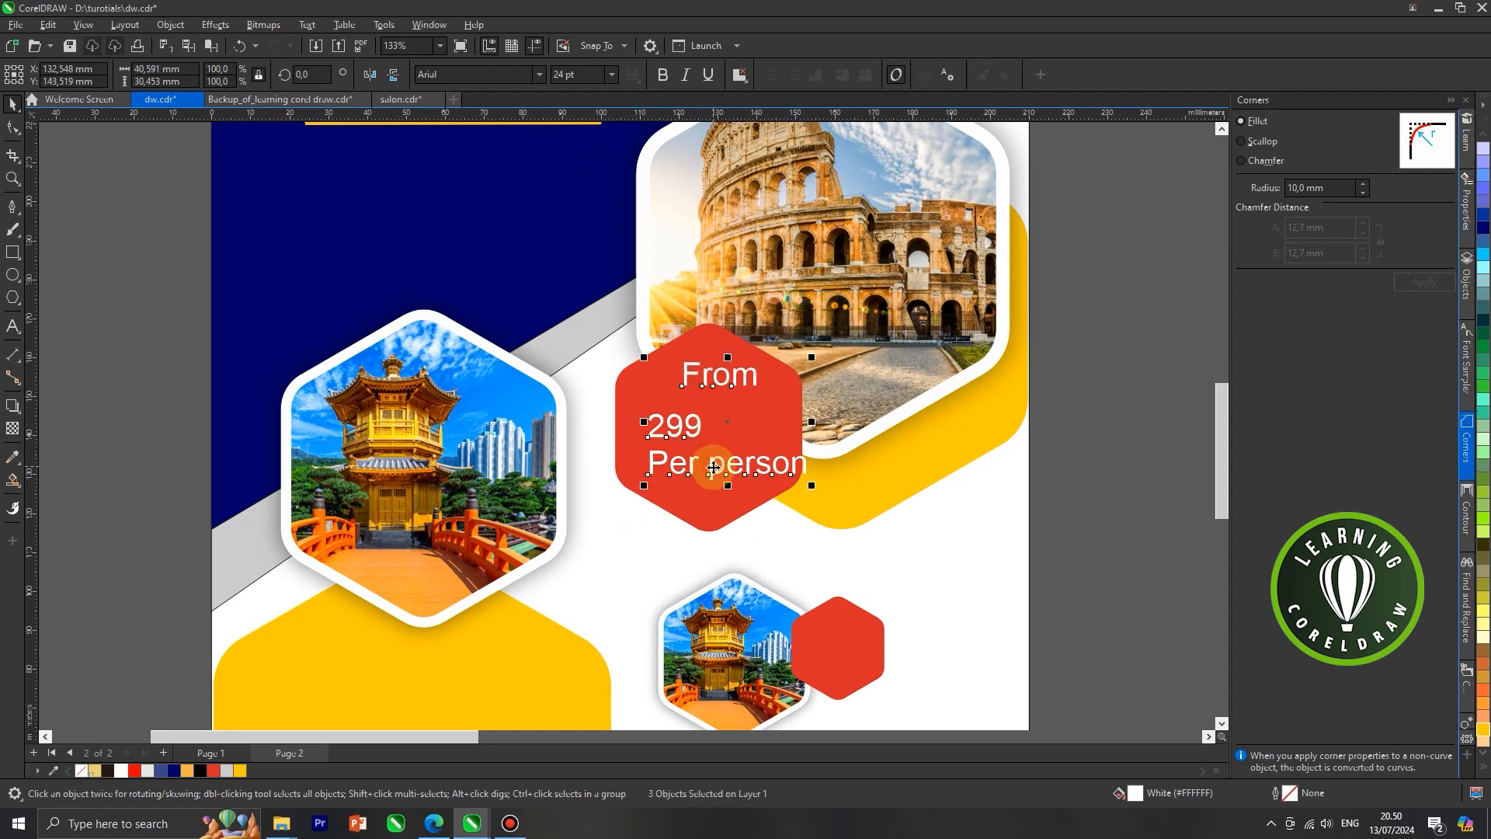
left_click(530, 73)
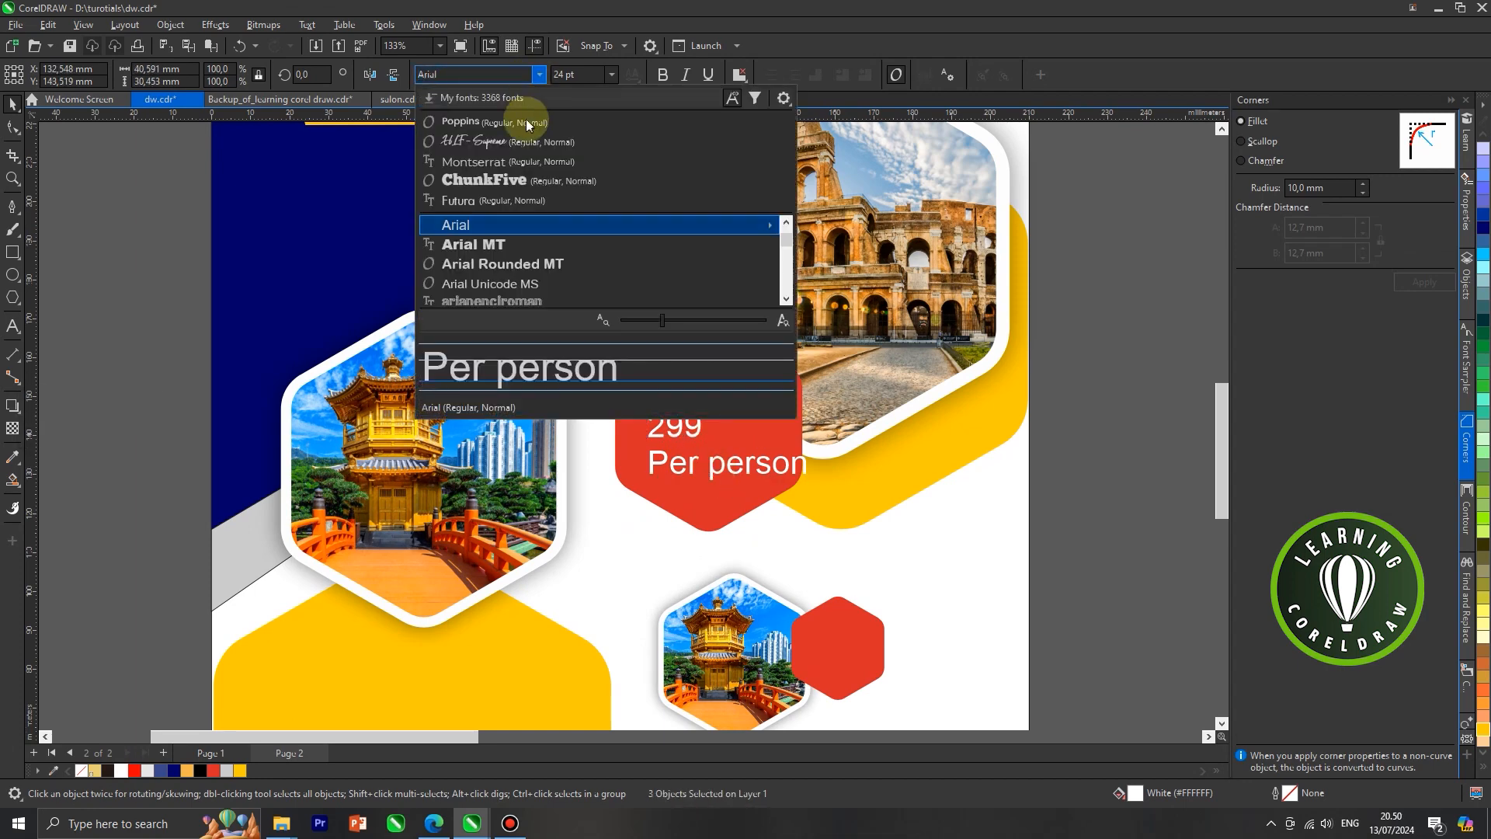
left_click(525, 120)
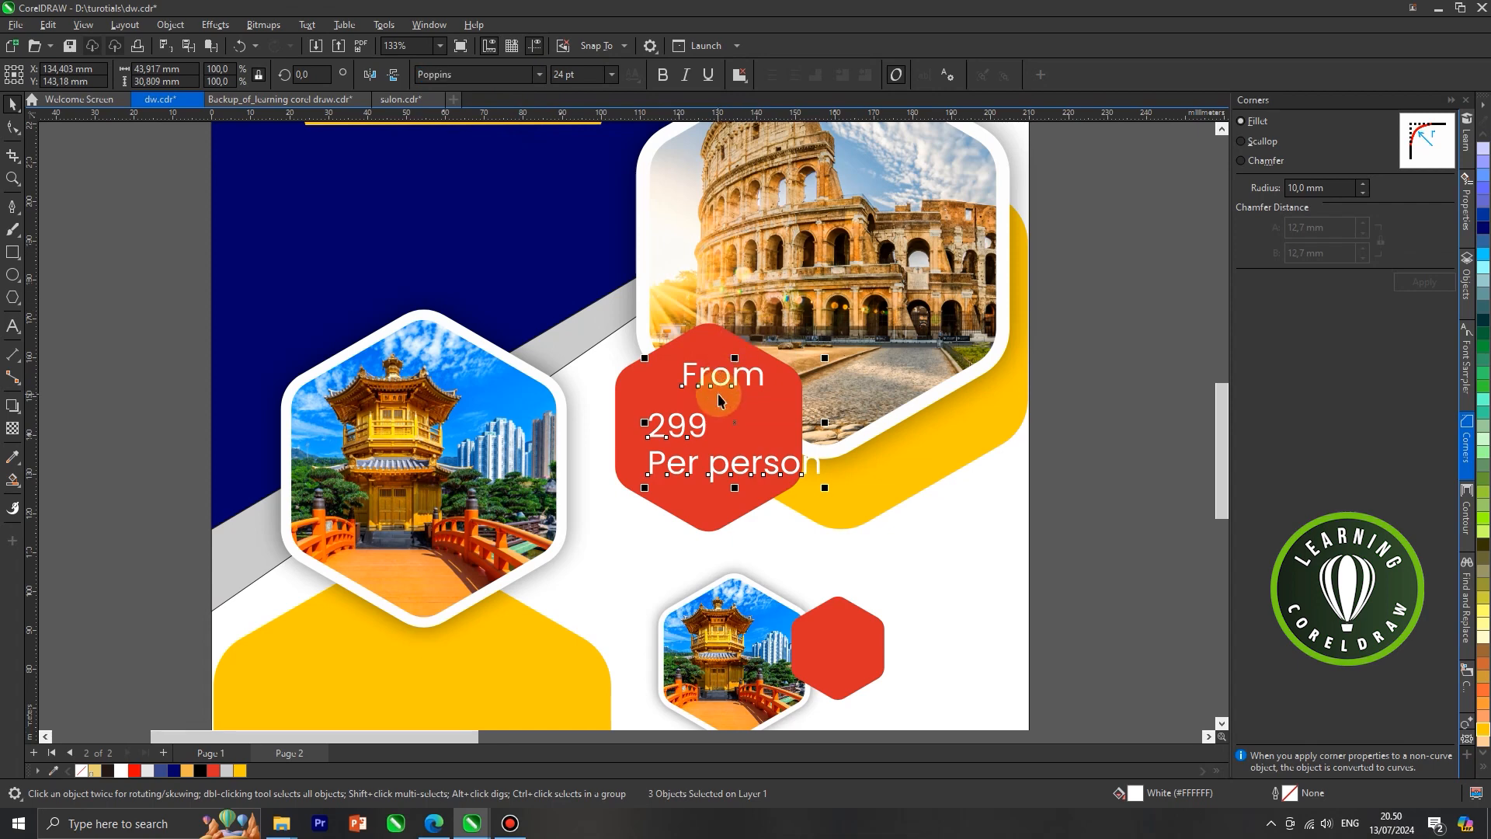
Make "299" bold, enlarge it to span most of the red hexagon and place it beneath "From".
left_click(723, 430)
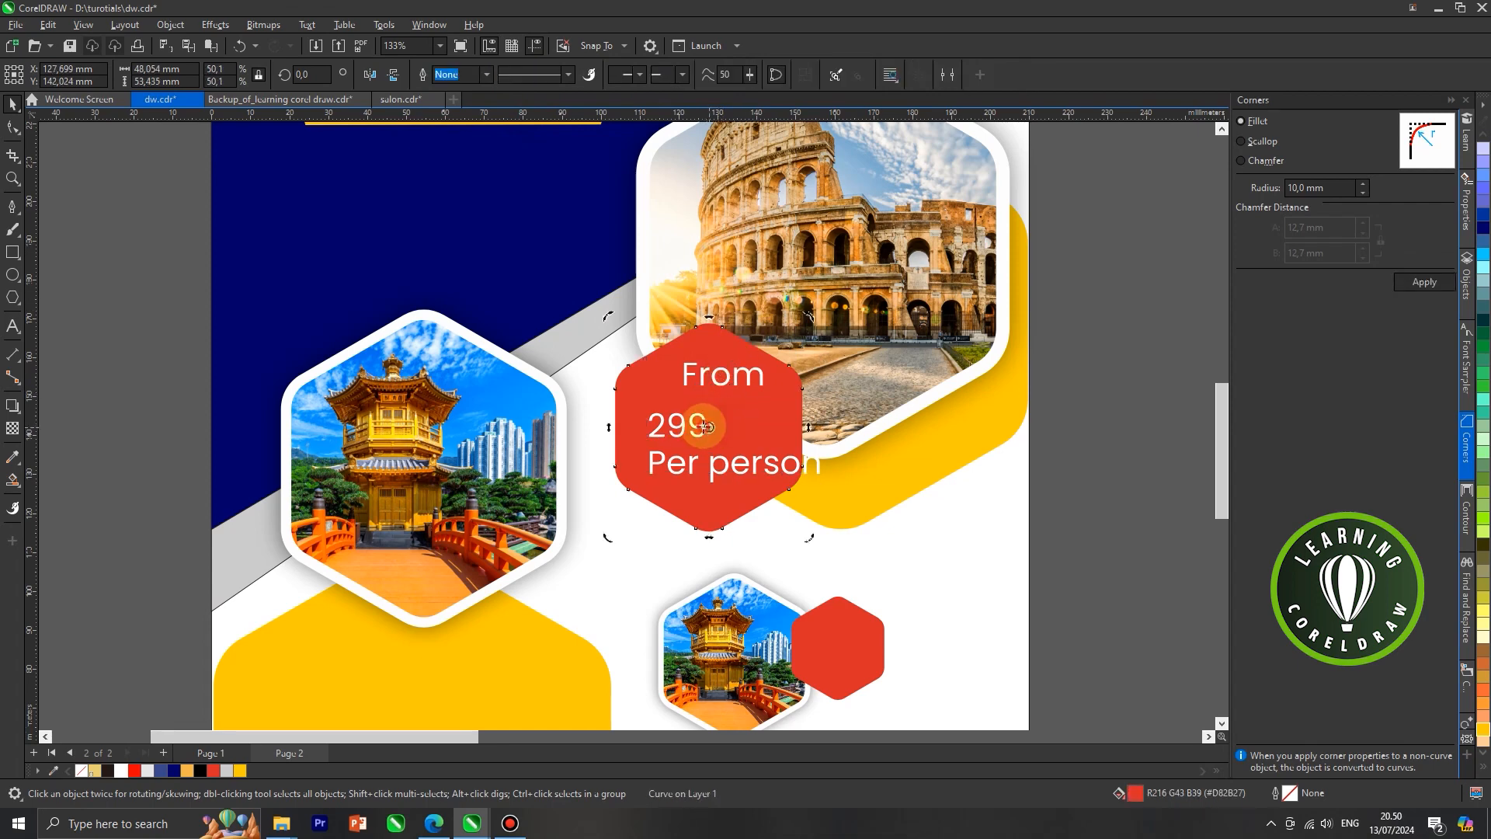
left_click(699, 429)
left_click(663, 74)
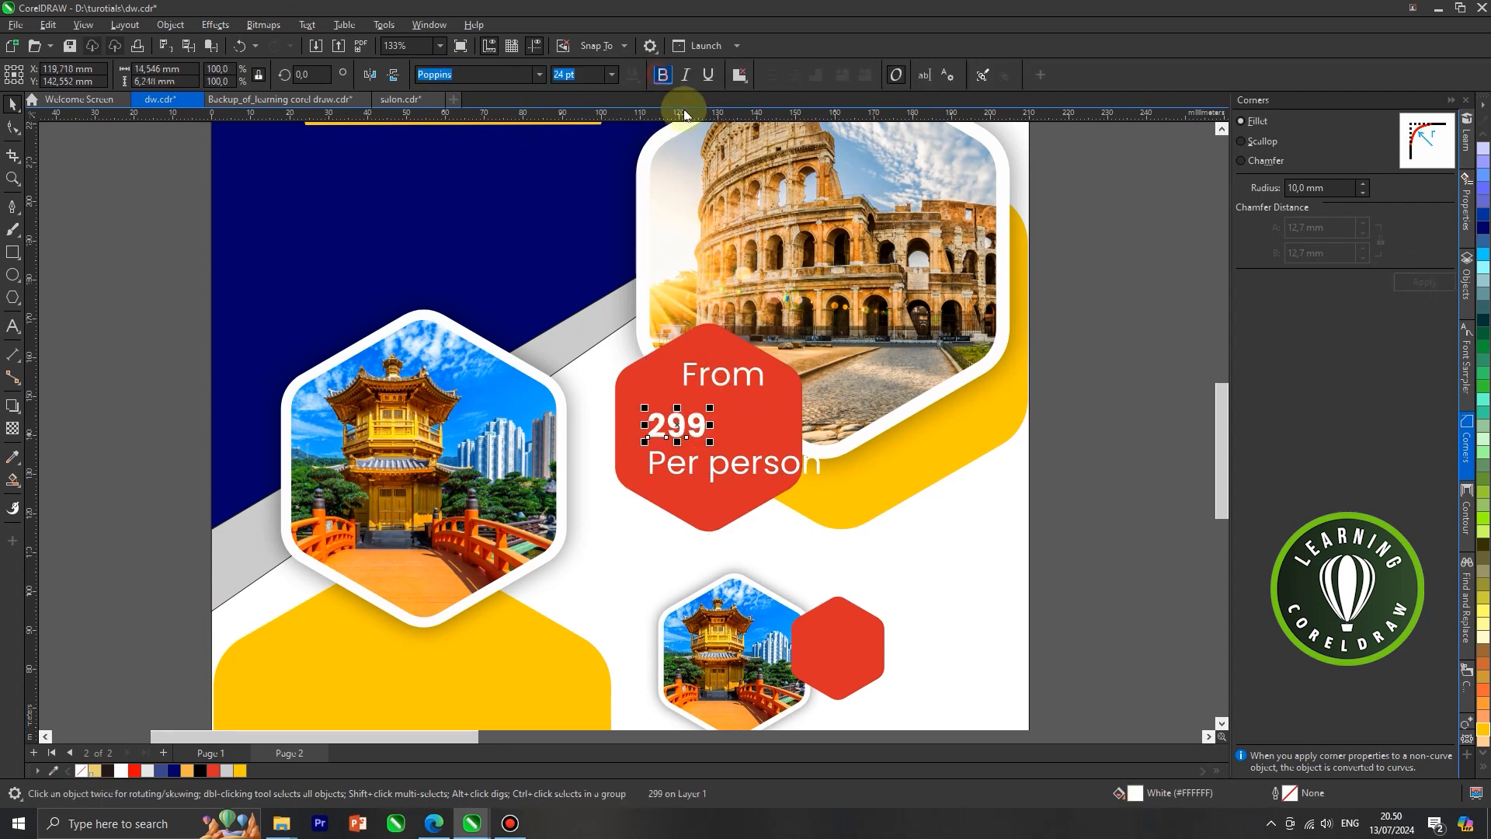
left_click_drag(716, 406, 834, 356)
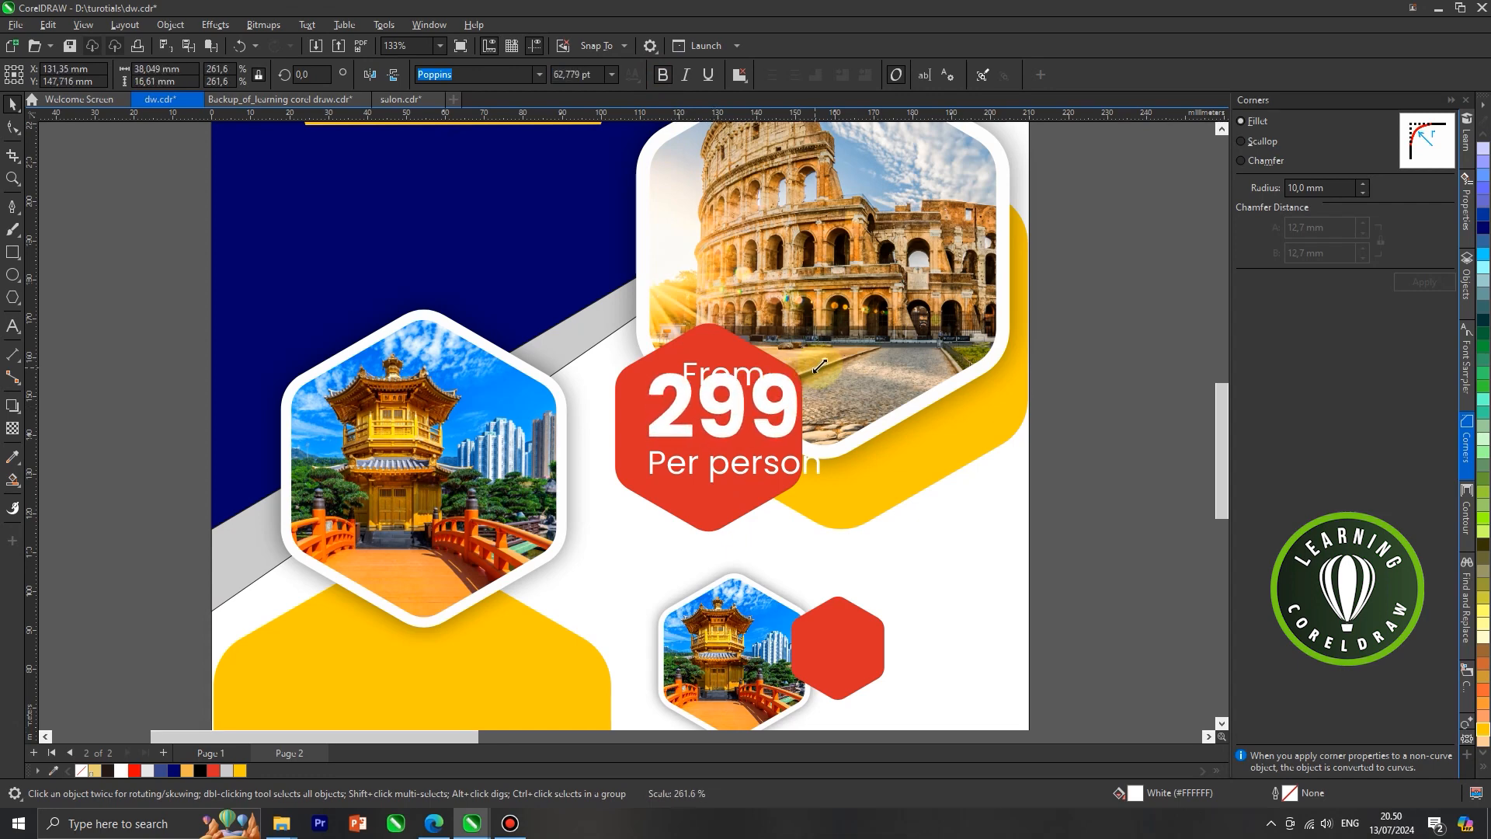
scroll(784, 411, "up", 2)
scroll(783, 411, "up", 1)
left_click_drag(784, 410, 750, 447)
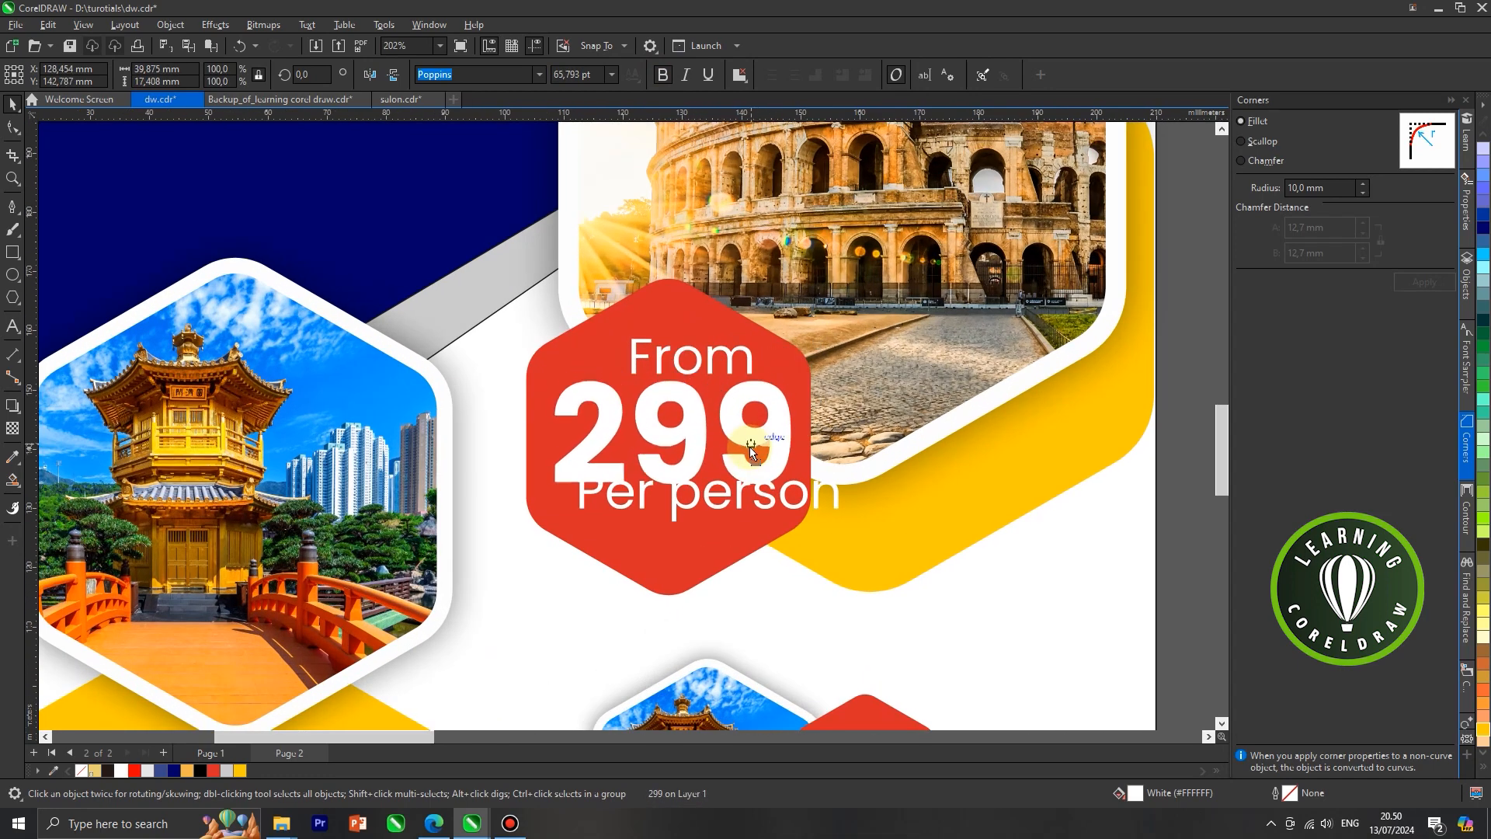
left_click_drag(799, 378, 763, 431)
Shrink the "Per person" text to about 14.7 pt and place it just beneath "299".
left_click(825, 503)
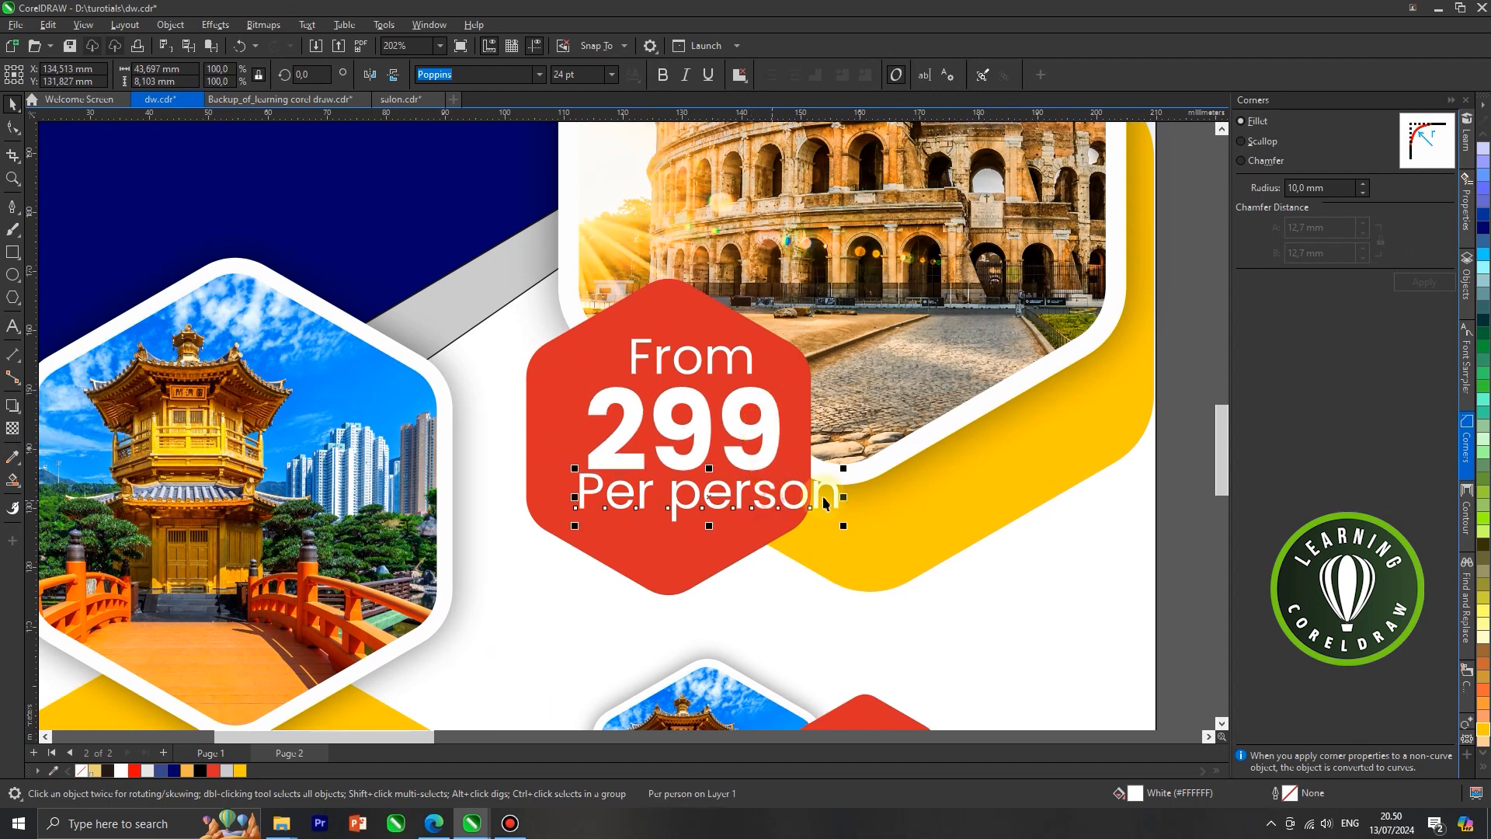
left_click_drag(840, 466, 741, 439)
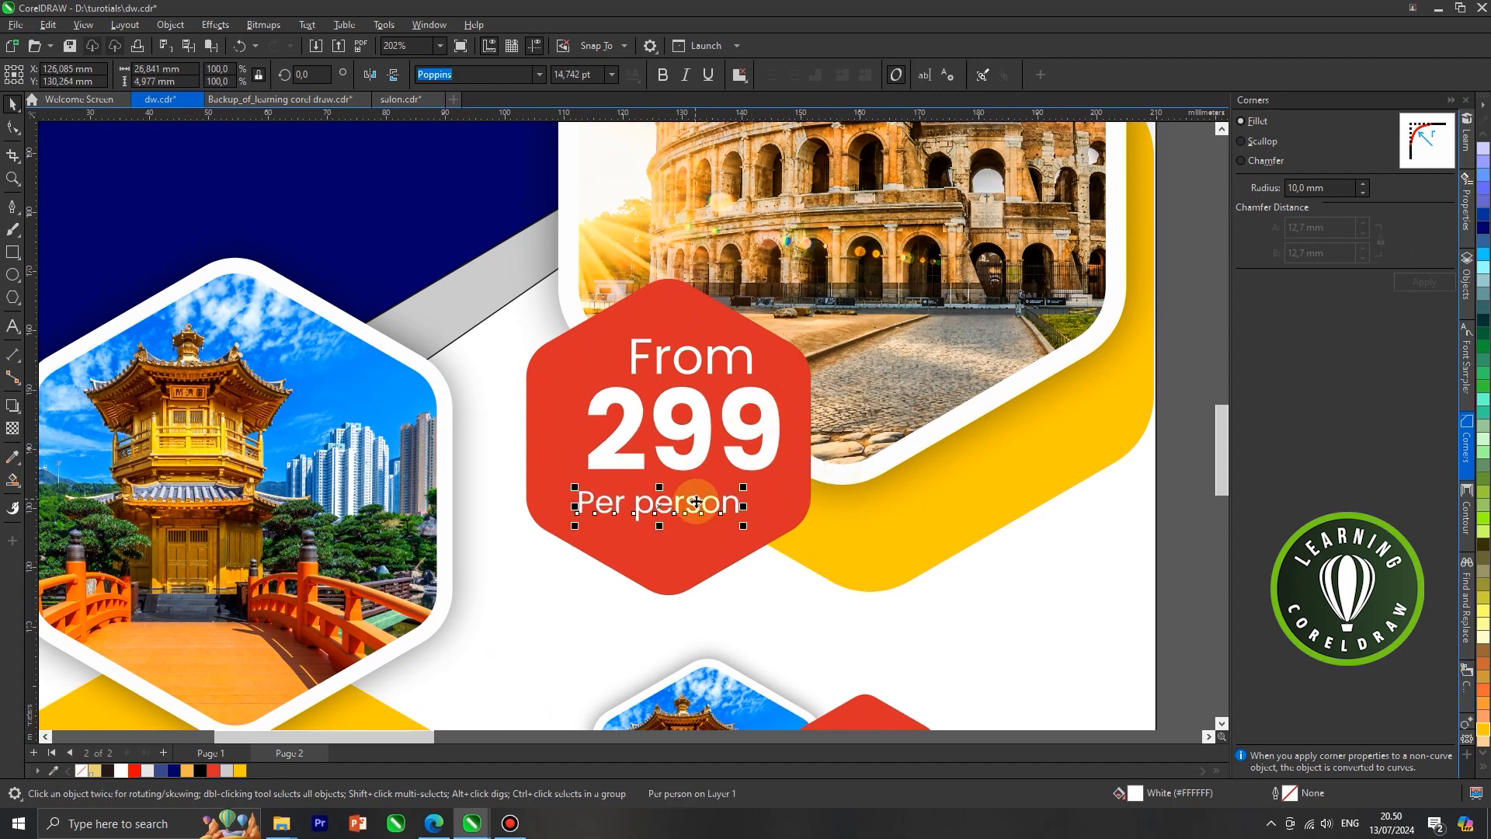
left_click_drag(705, 503, 727, 497)
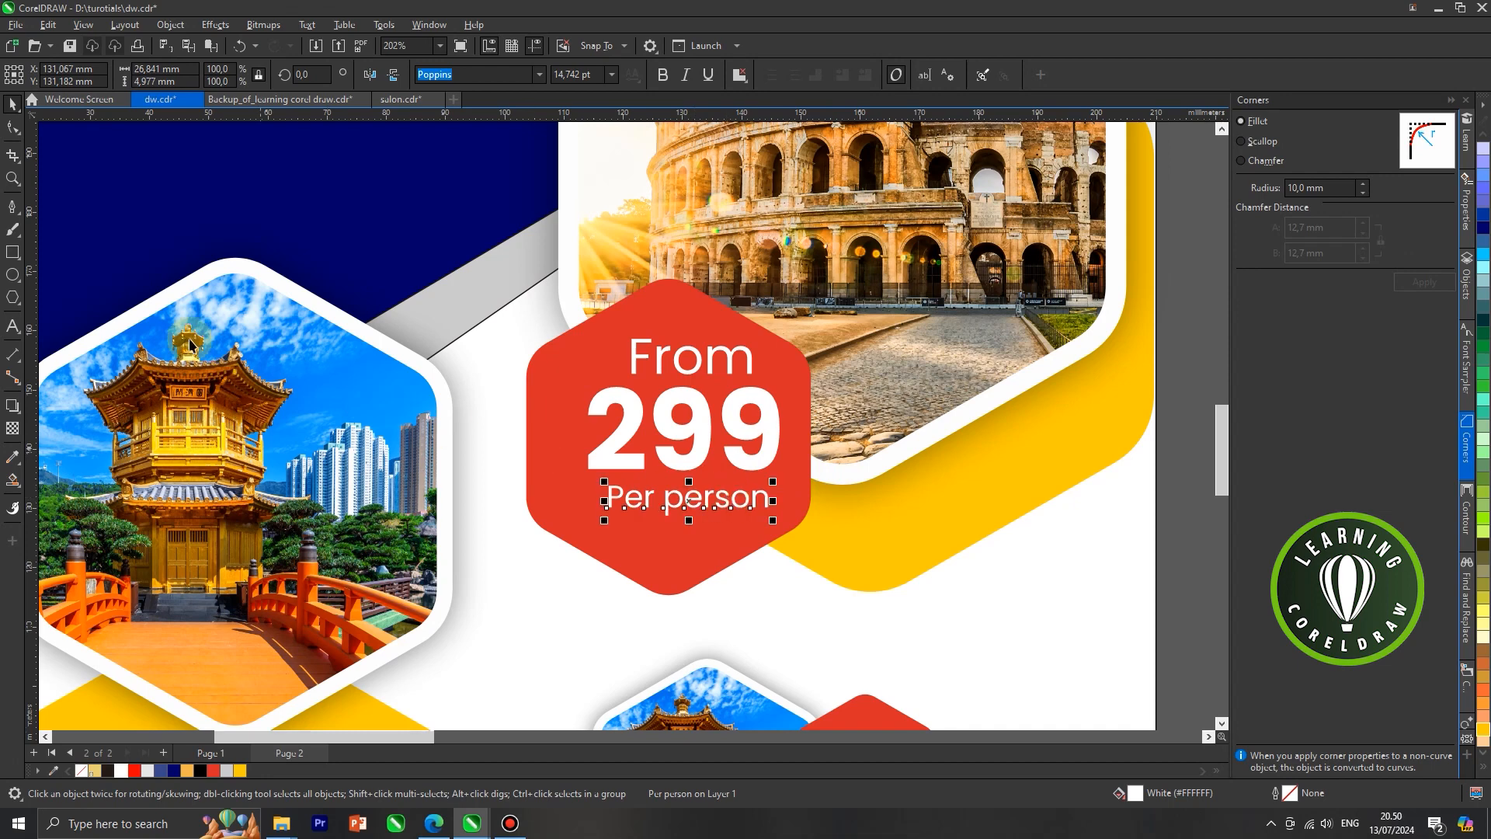
Draw a rectangle about 34 by 8 mm around "Per person" and fully round its corners into a pill.
left_click(12, 252)
scroll(582, 500, "up", 1)
left_click_drag(580, 477, 812, 530)
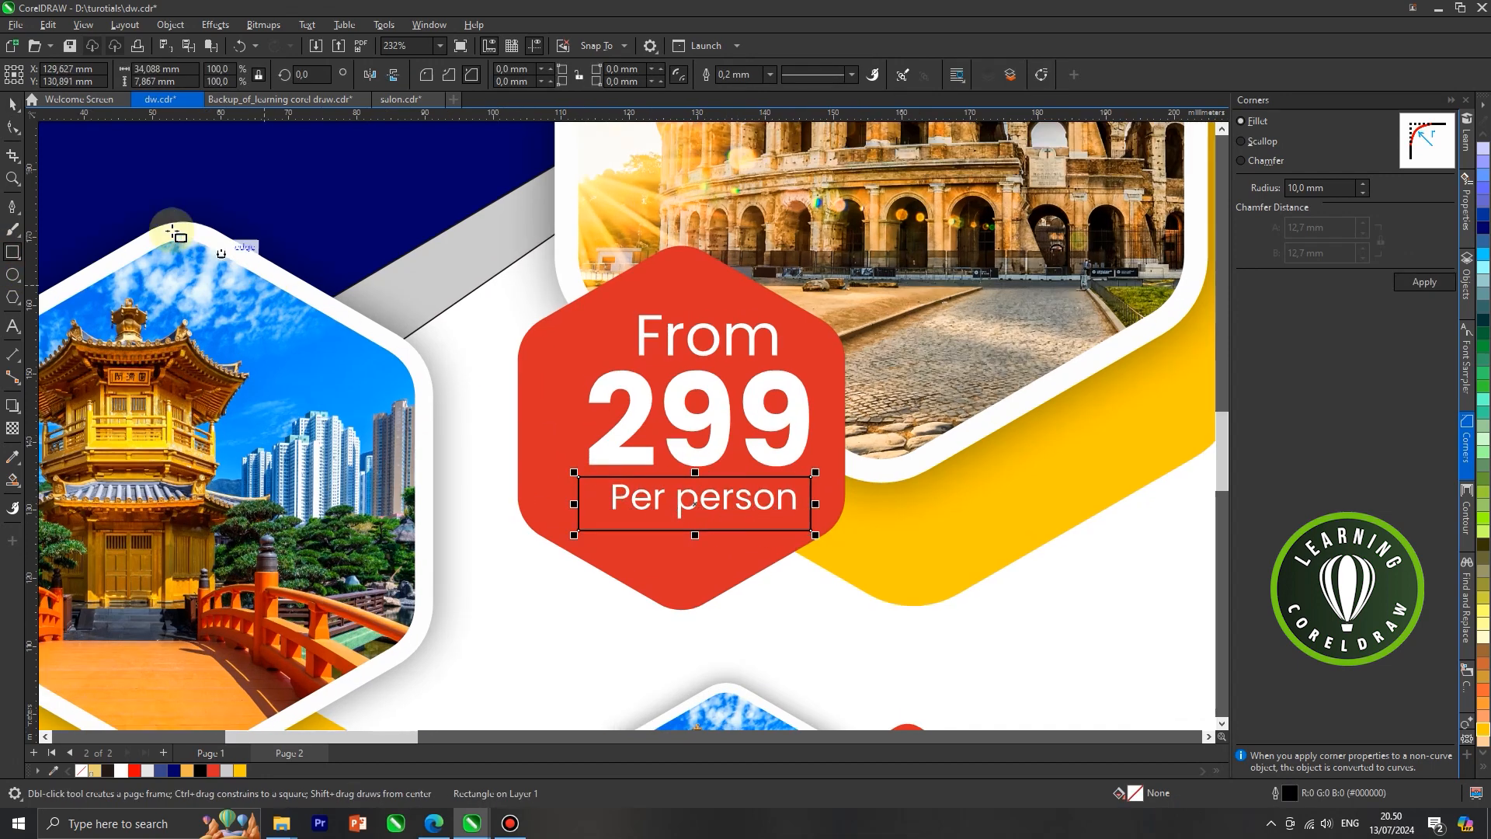
left_click(12, 126)
left_click_drag(580, 531, 669, 505)
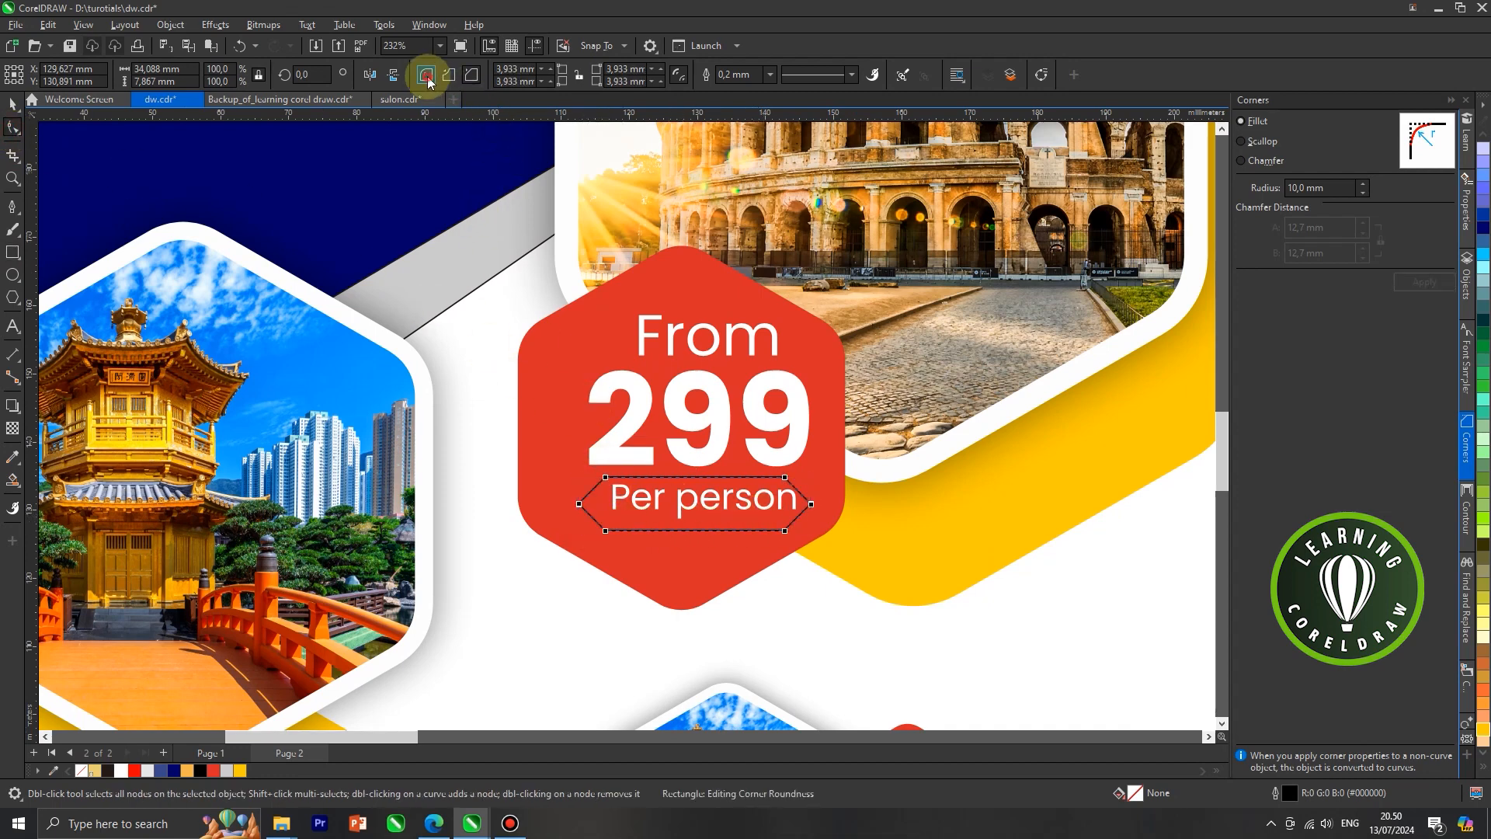
Fill the pill shape with Deep Yellow and set its outline width to None.
left_click(240, 770)
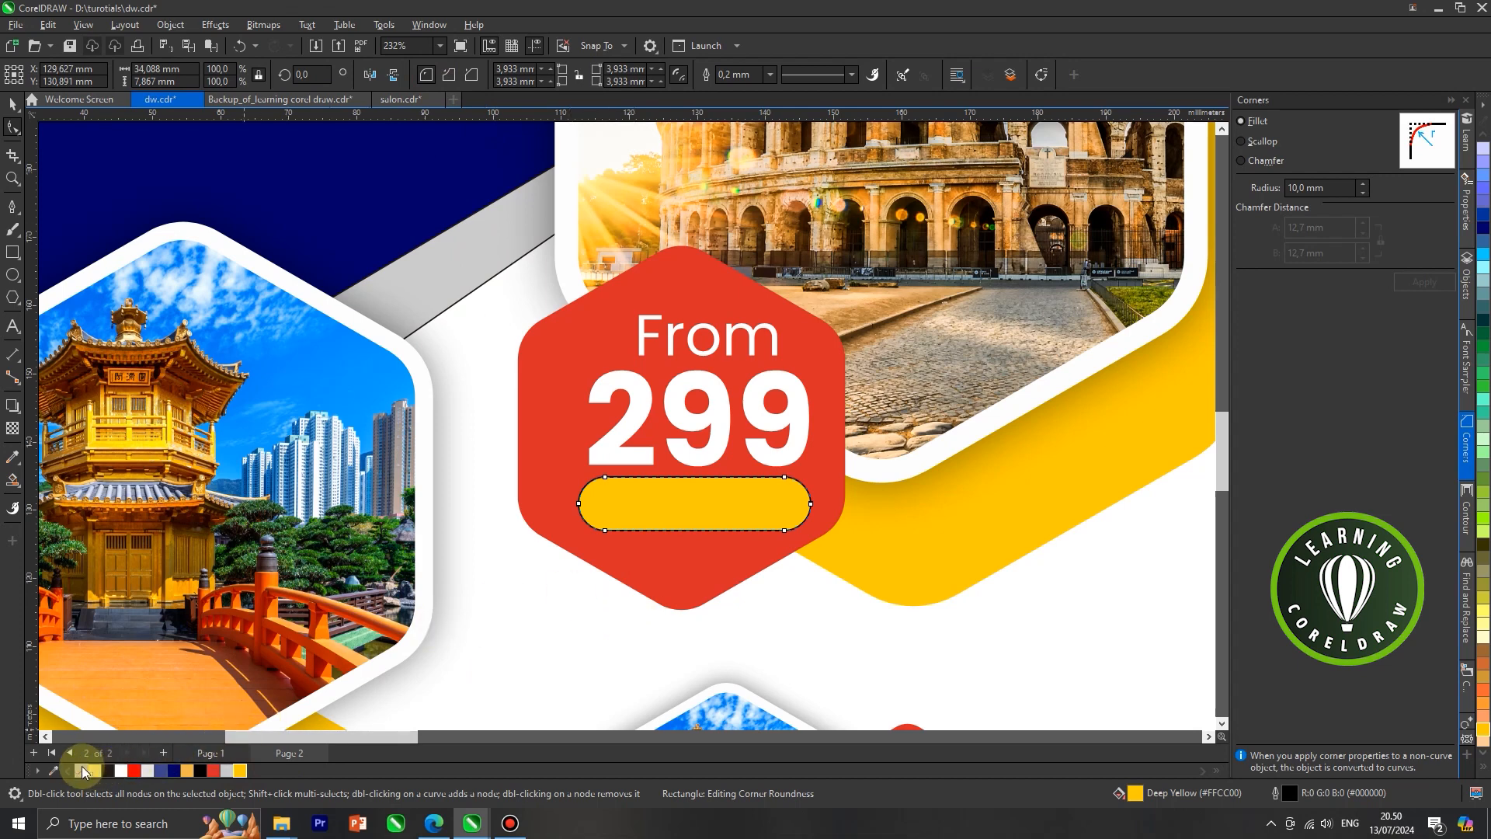
left_click(770, 75)
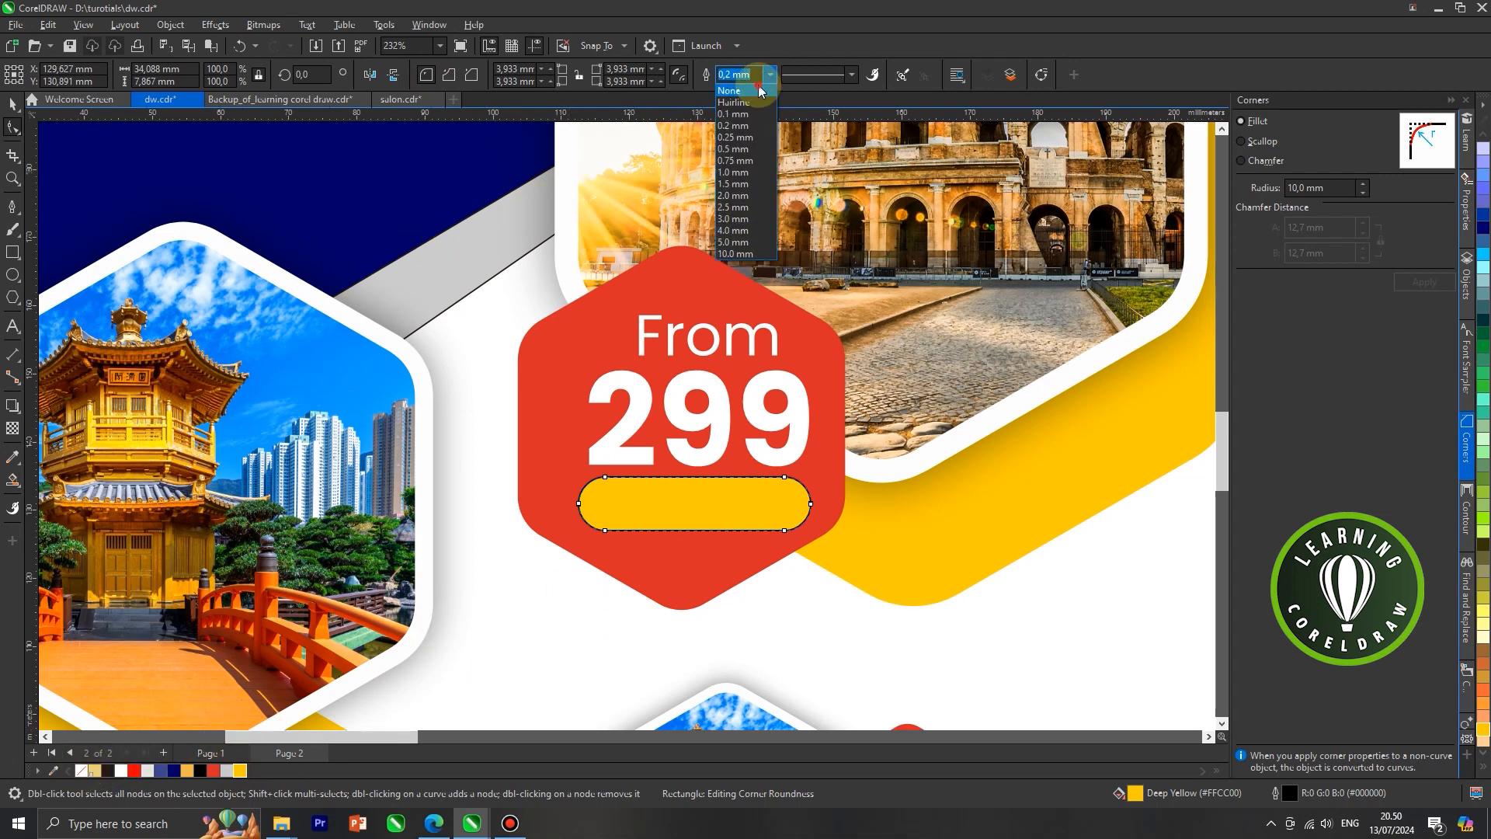
left_click(734, 92)
left_click(13, 103)
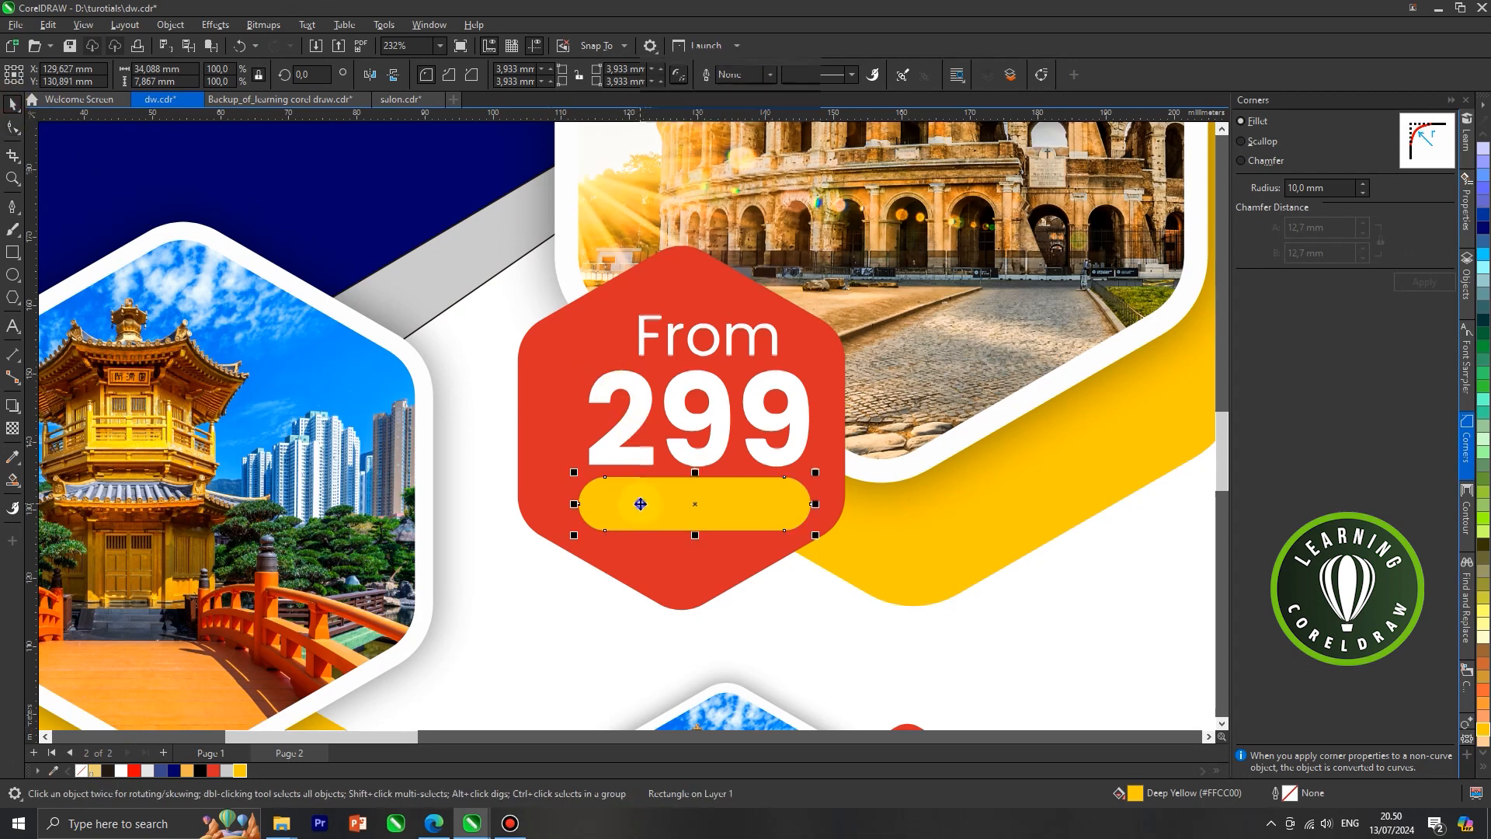
Reorder the yellow pill to lie behind the "Per person" text but in front of the red hexagon.
right_click(640, 504)
mouse_move(711, 167)
left_click(906, 286)
left_click(699, 546)
Centre the "Per person" text on the yellow pill and fill it with Deep Navy Blue.
left_click(744, 497)
left_click_drag(743, 497, 739, 504)
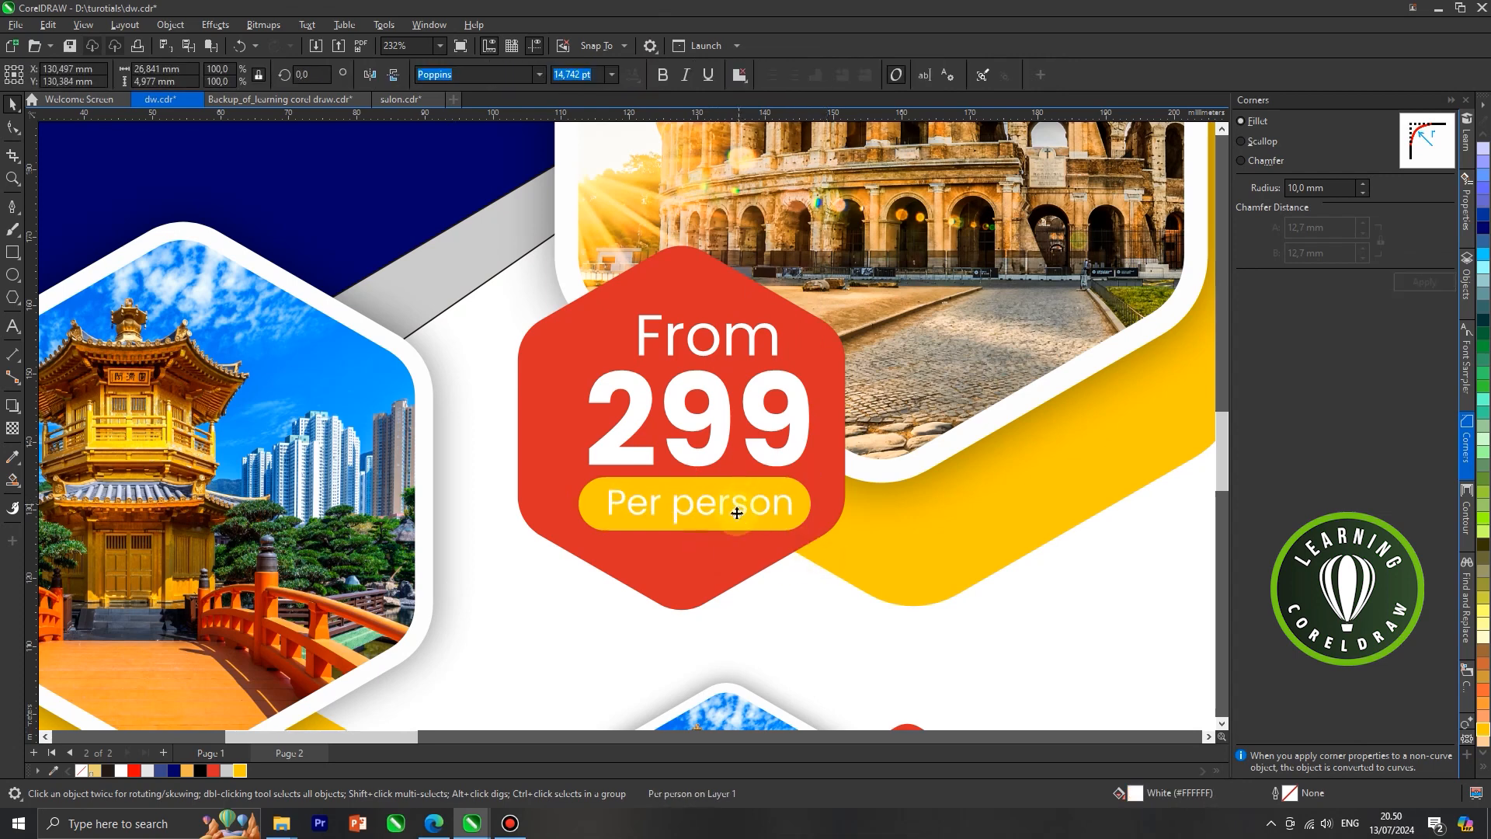
left_click(172, 767)
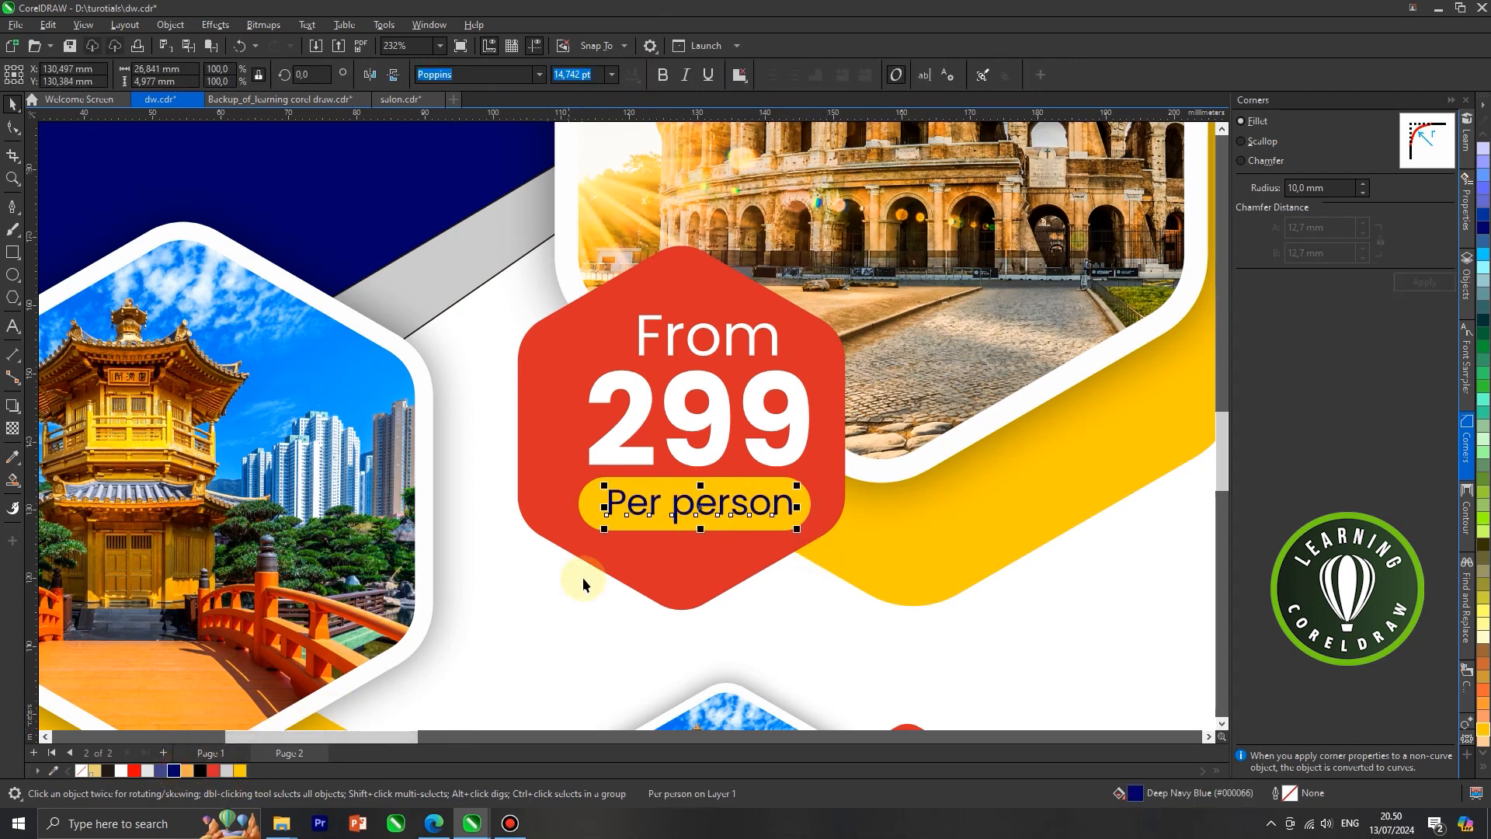
Draw a circle about 6.3 mm in diameter just left of "299" on the red hexagon.
scroll(683, 447, "down", 2)
left_click(420, 378)
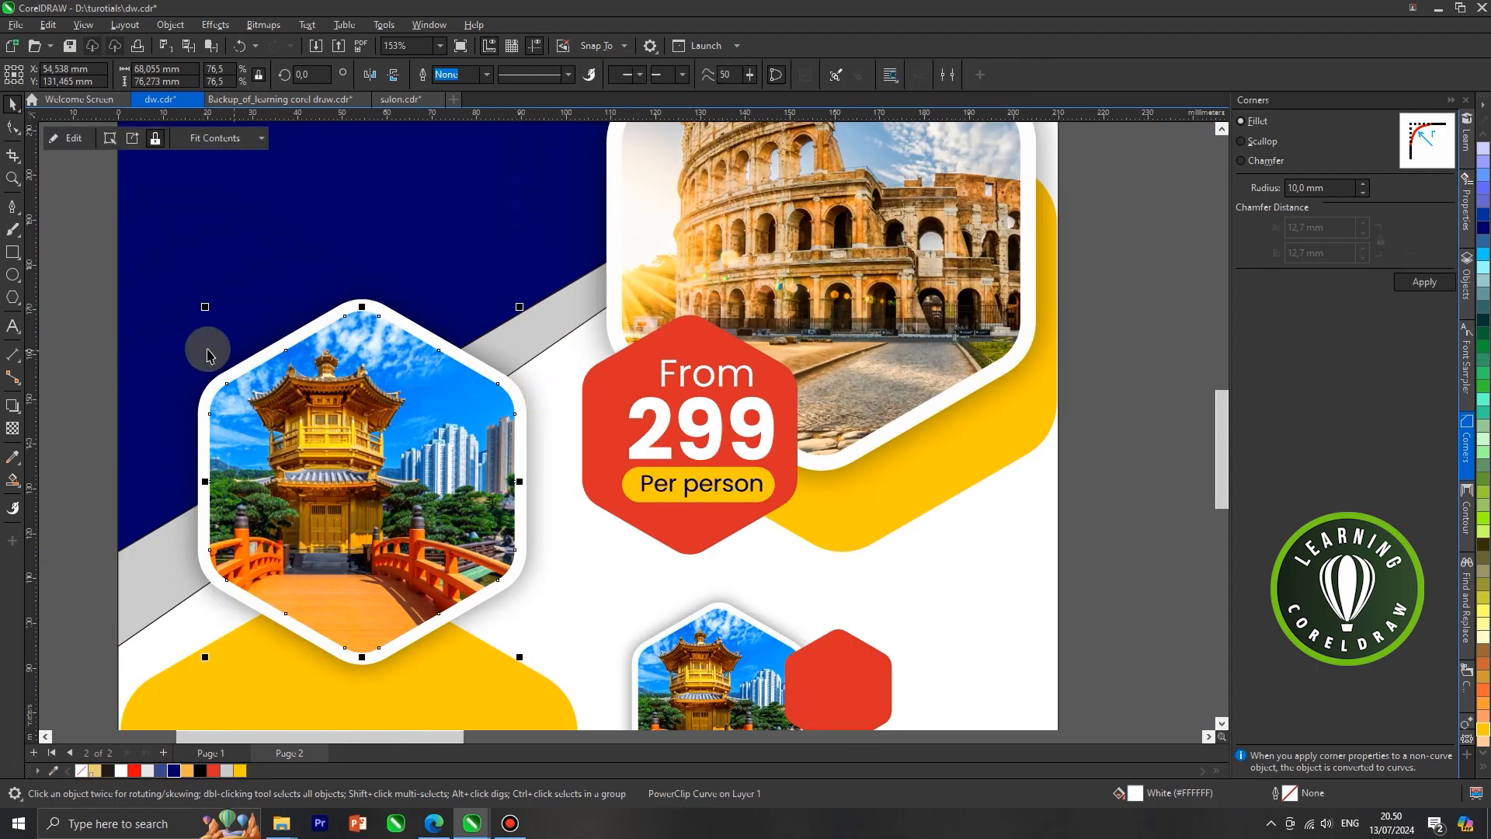
scroll(650, 449, "up", 4)
key("F7")
left_click_drag(563, 405, 626, 458)
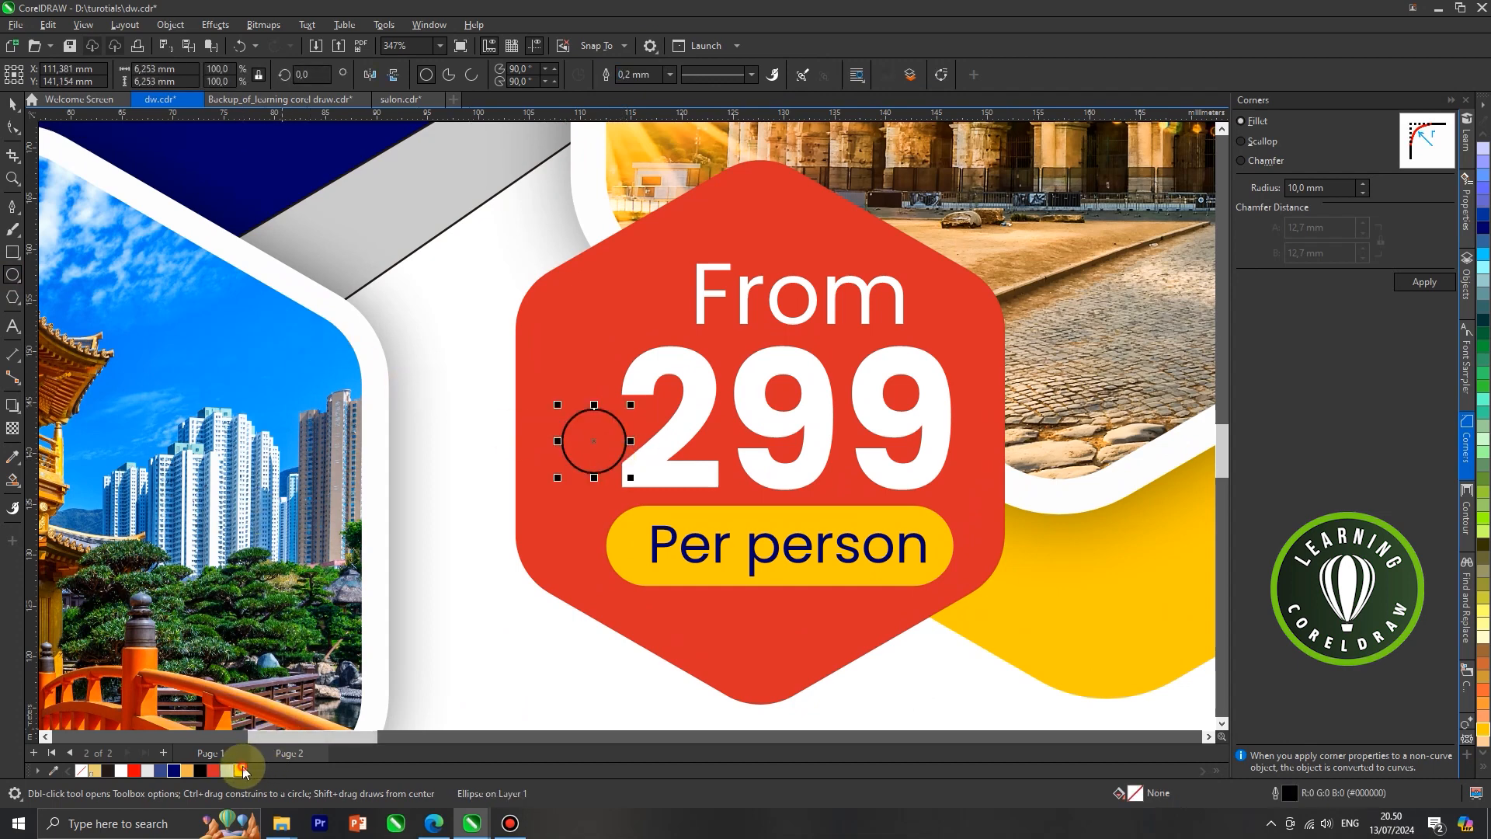
Fill the small circle beside "299" with Deep Yellow and set its outline width to None.
left_click(241, 770)
left_click(12, 103)
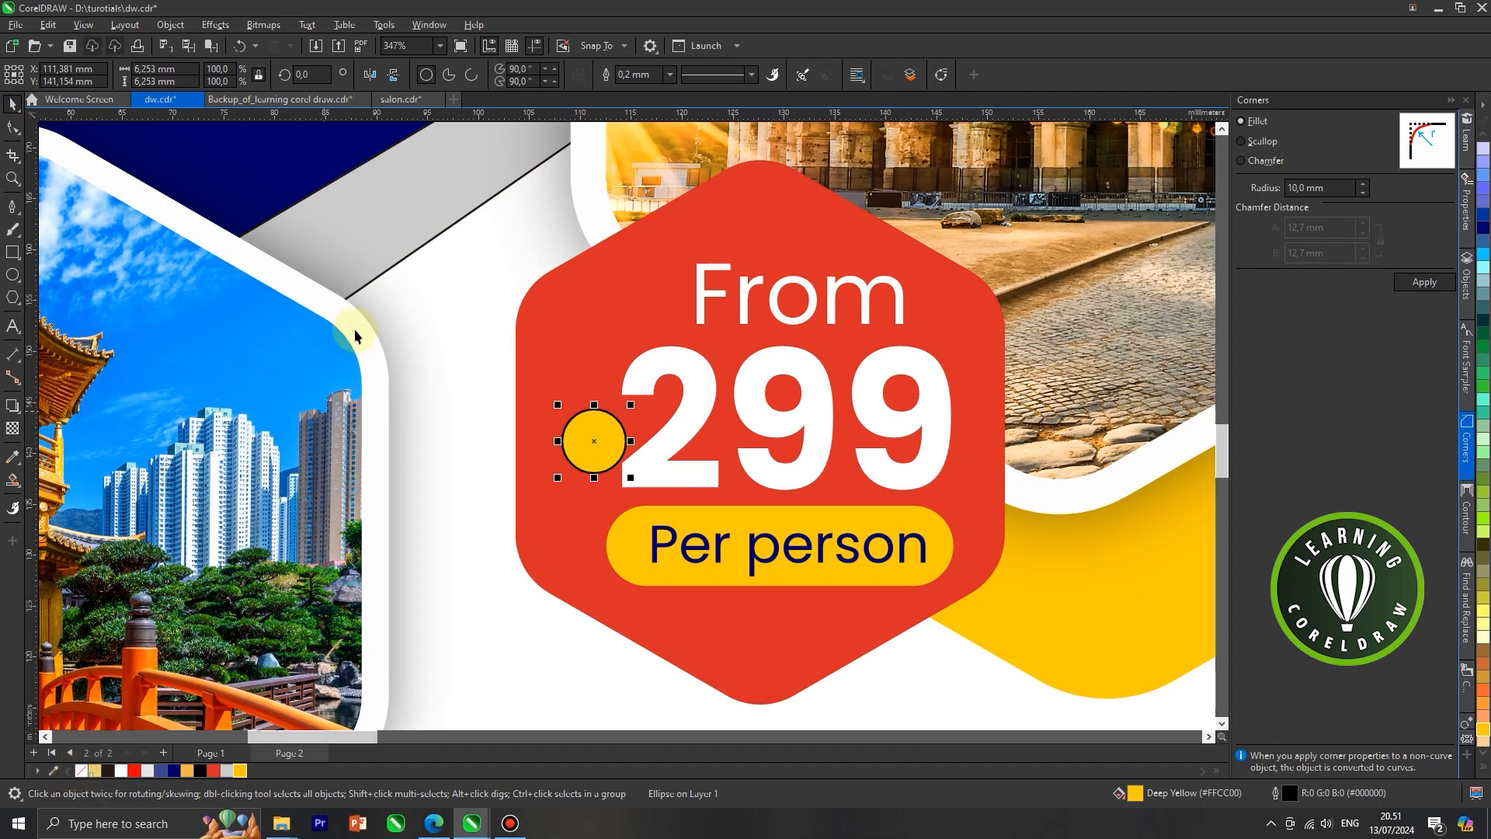
left_click(669, 74)
left_click(649, 89)
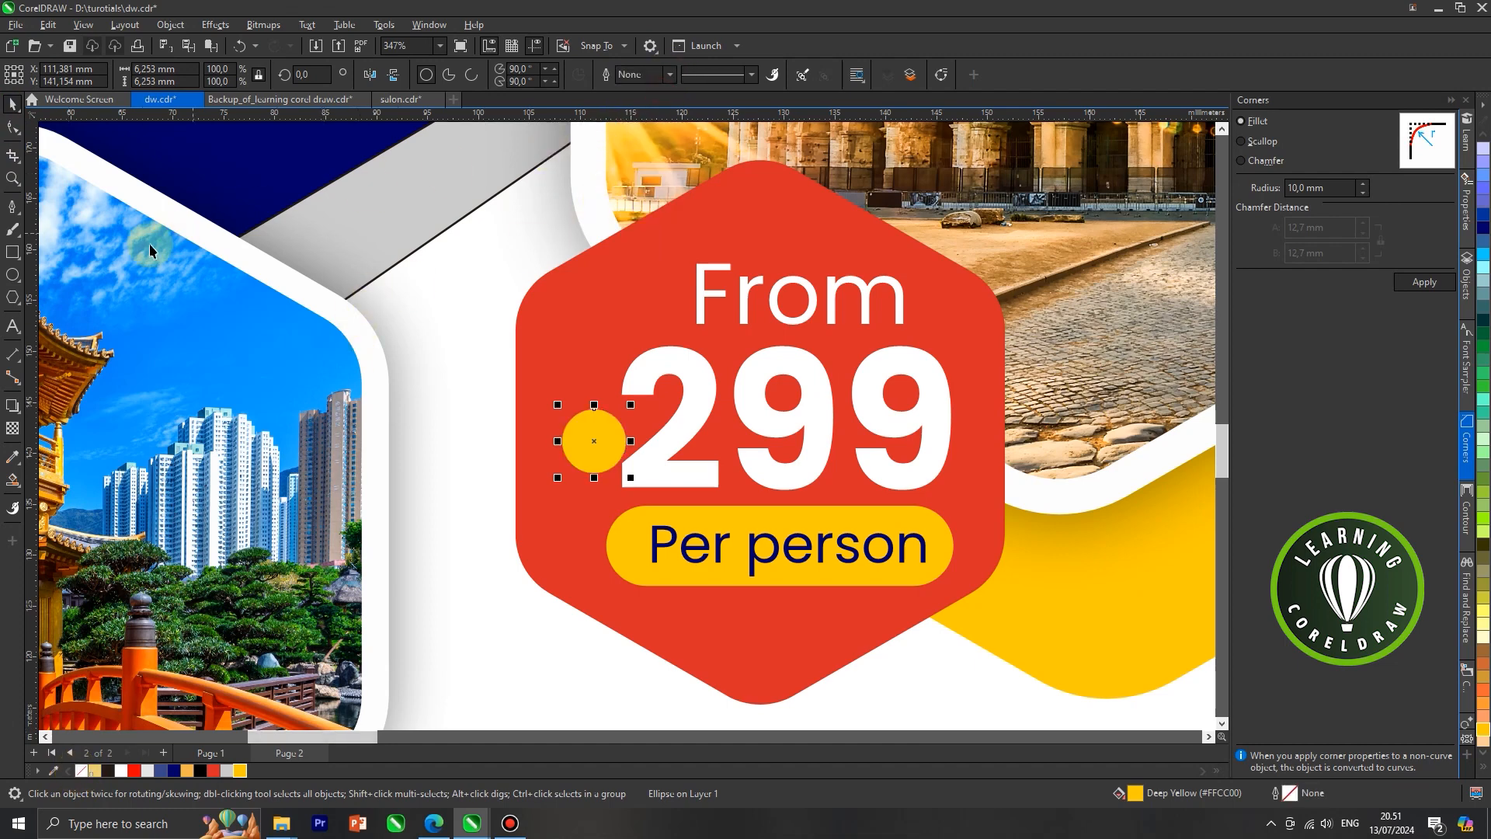
Add a "$" text above the small yellow circle beside "299" and set its font to Poppins.
left_click(20, 321)
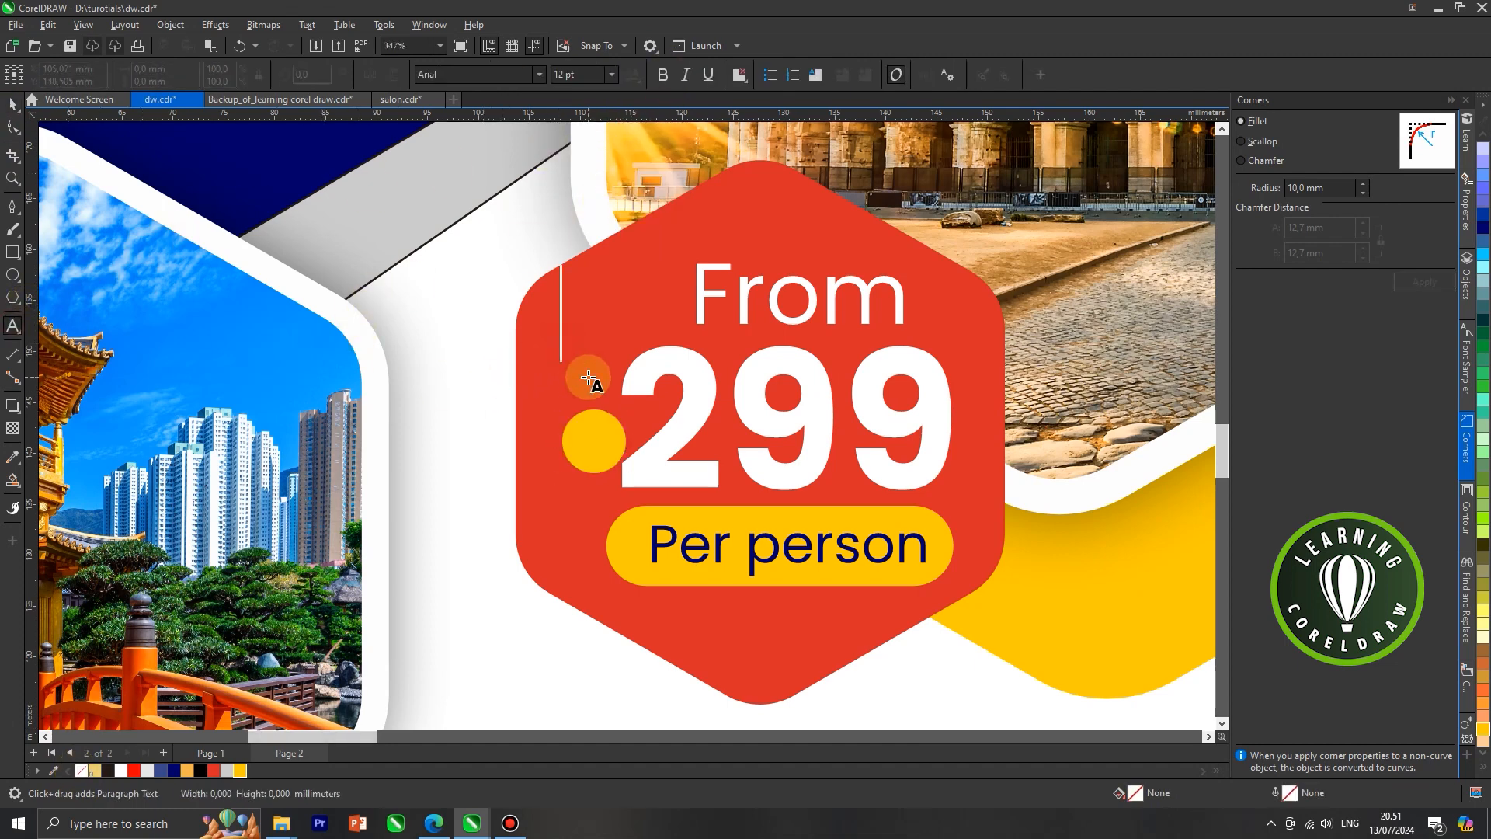
type("$")
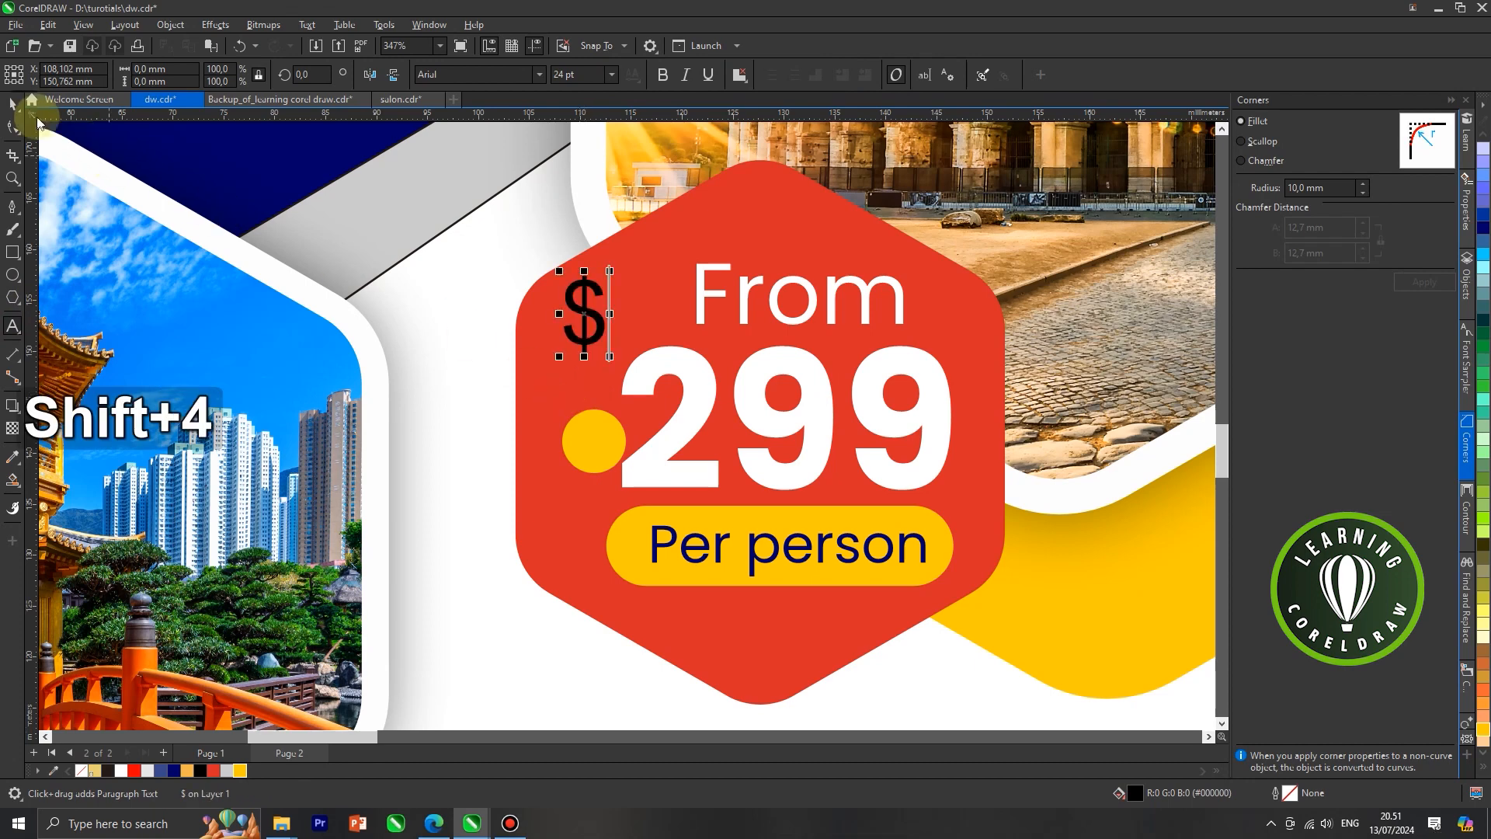
left_click(12, 103)
left_click(543, 73)
left_click(547, 136)
Centre the "$" on the small yellow circle, scale it down to about 15.7 pt and fill it with Deep Navy Blue.
left_click(600, 351)
left_click_drag(600, 351, 608, 444)
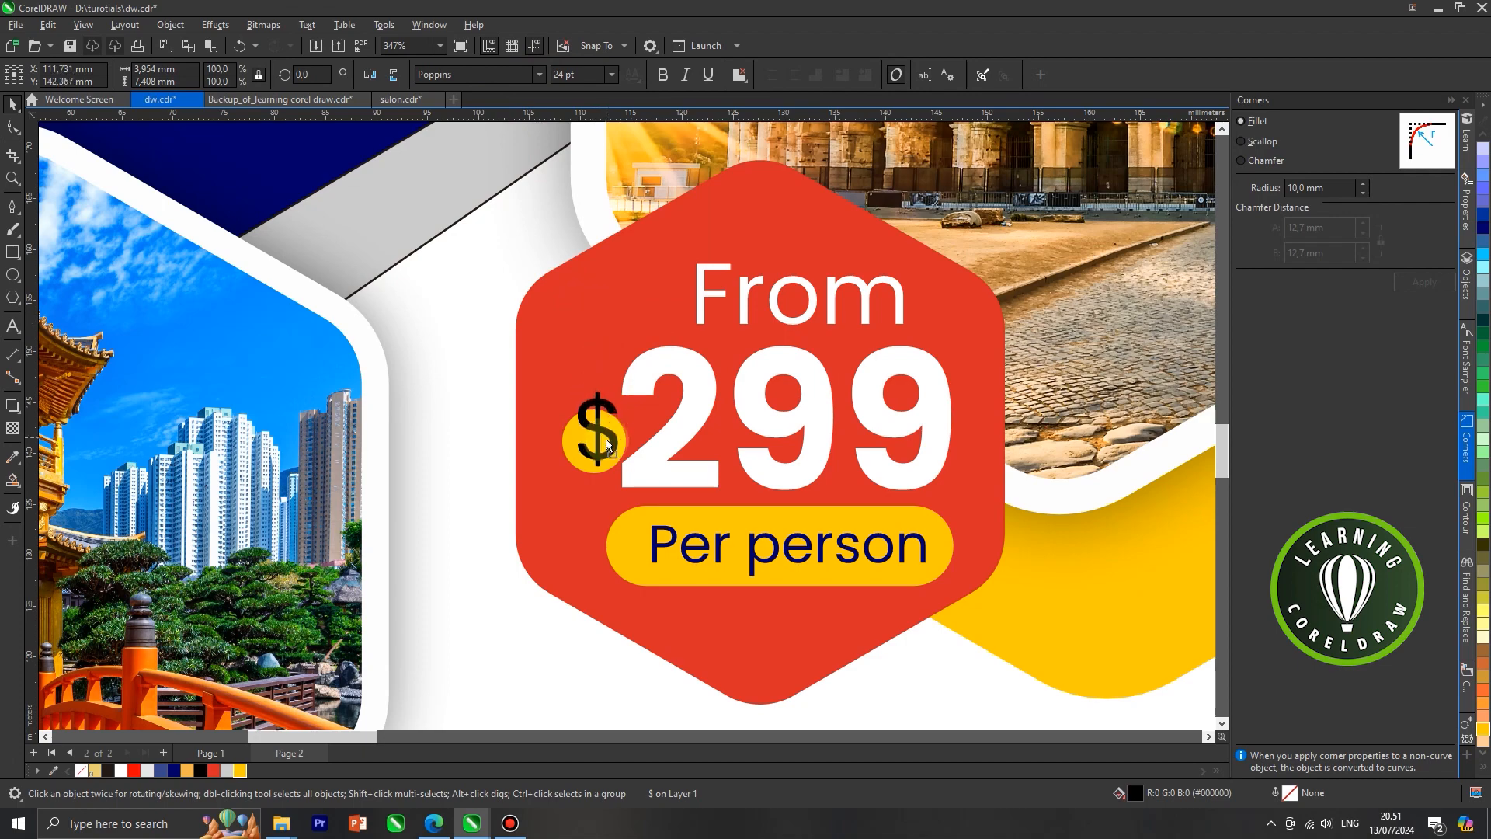
scroll(629, 419, "up", 2)
left_click_drag(622, 404, 577, 459)
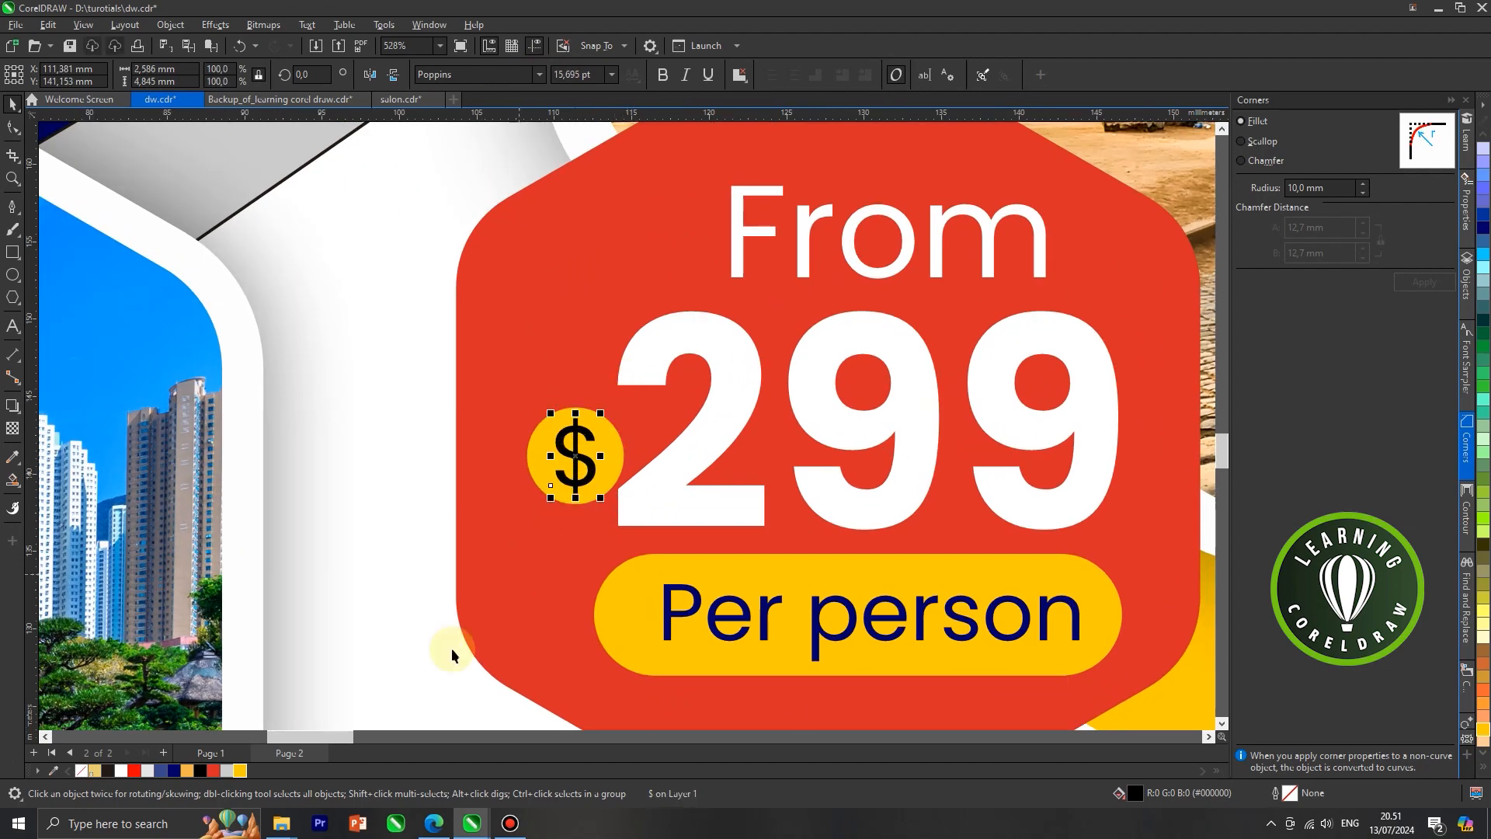
left_click(172, 771)
scroll(569, 431, "down", 3)
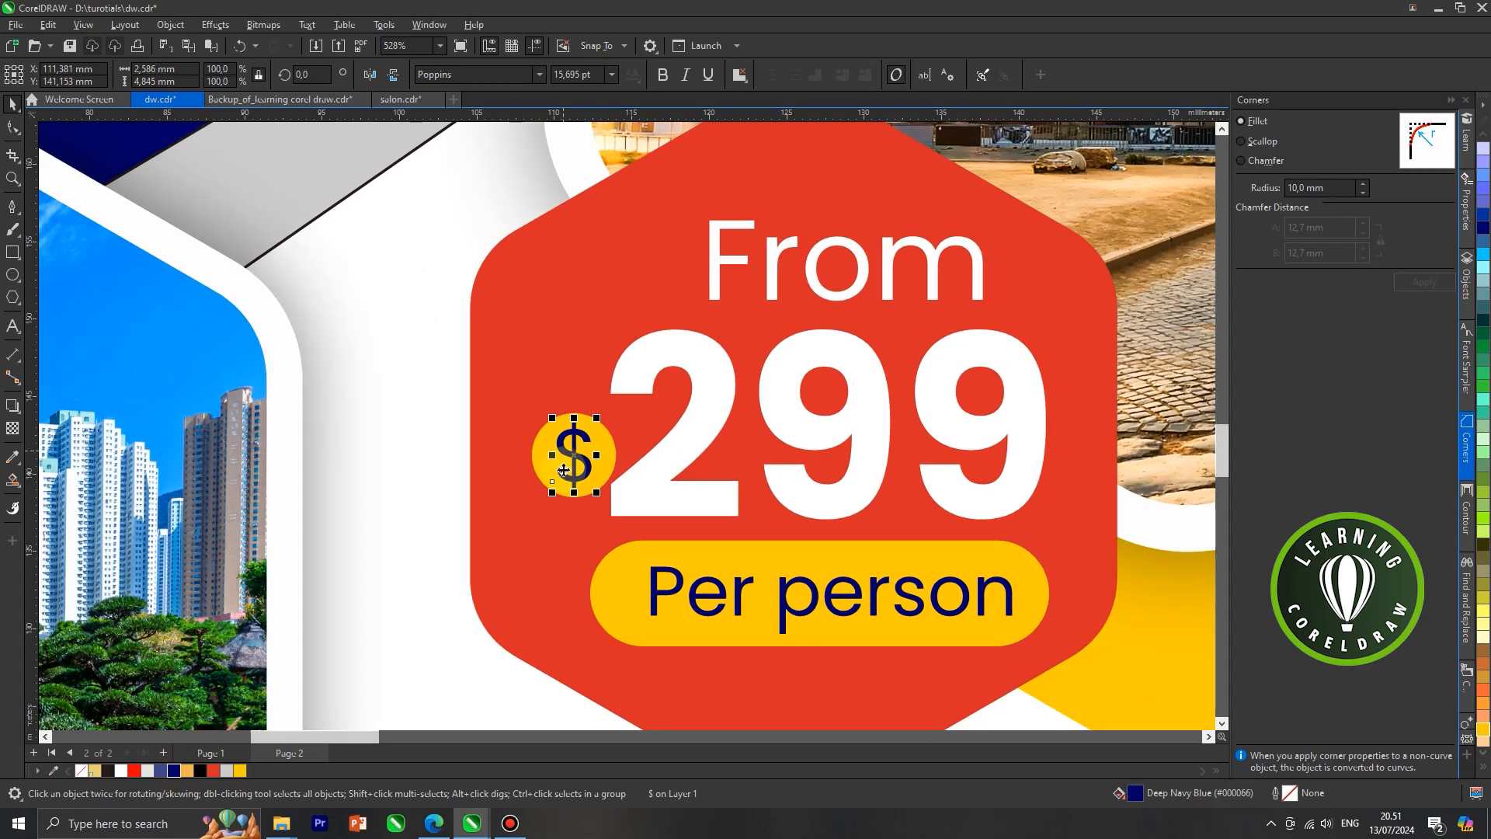
scroll(841, 390, "down", 2)
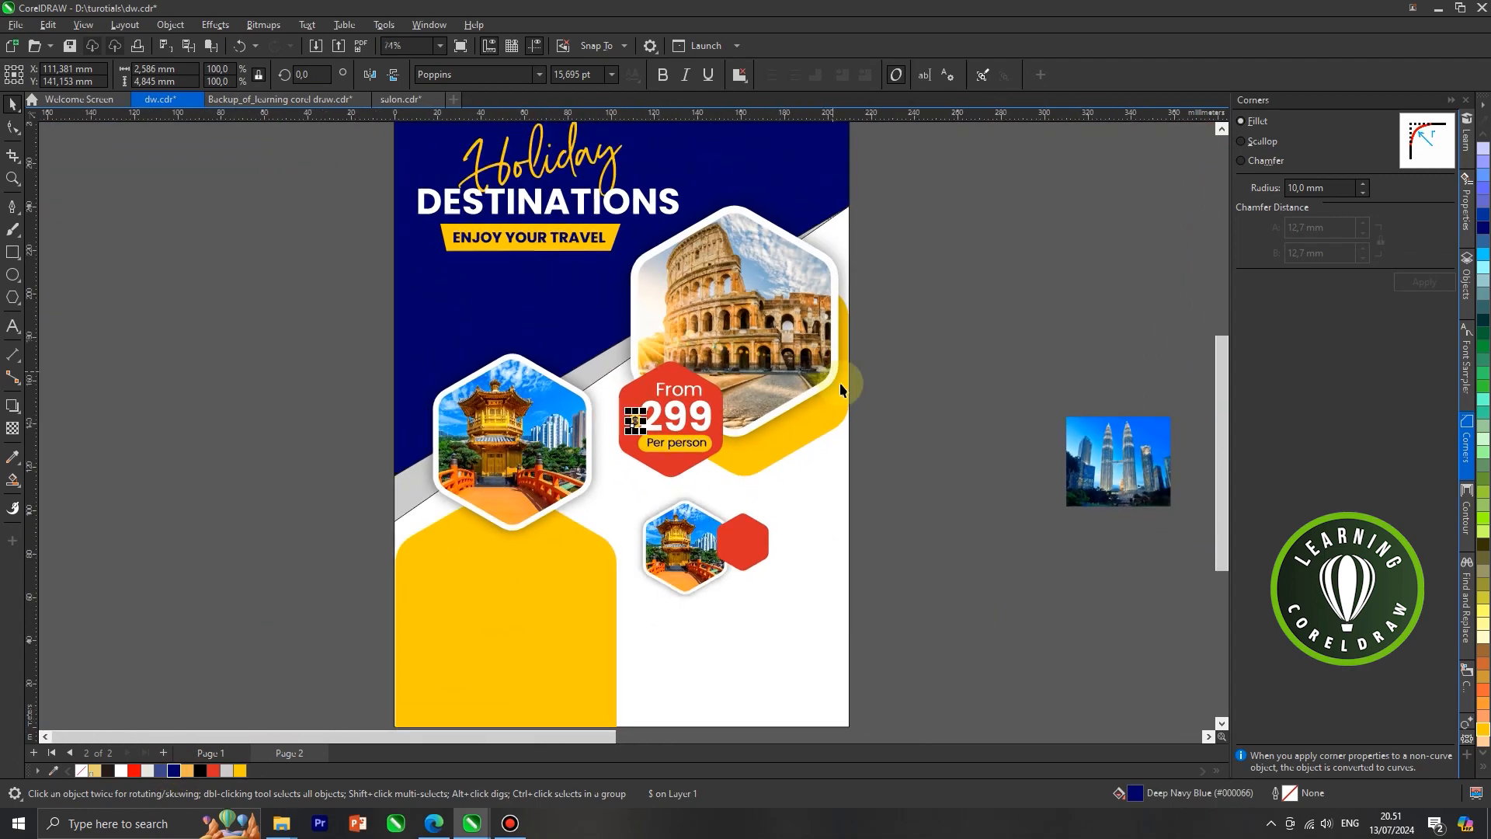
Scale down the "From" text and place it just above the right end of "299".
left_click(914, 384)
left_click(678, 389, "ctrl")
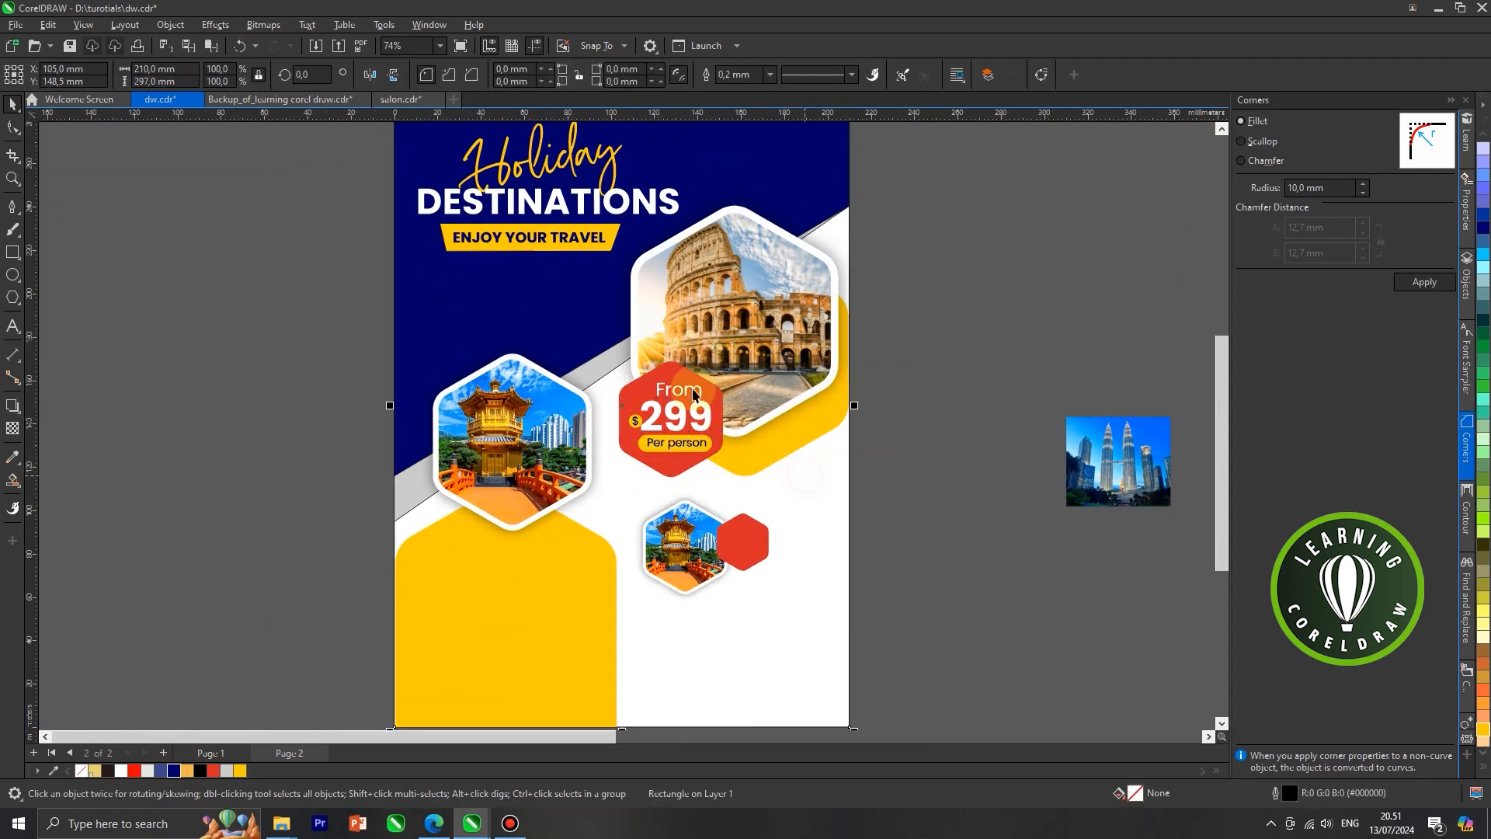
scroll(693, 386, "up", 2)
left_click_drag(712, 377, 715, 394)
scroll(710, 391, "up", 2)
Scale down the "Per person" text together with its yellow pill and place them just under "299".
left_click(713, 483, "ctrl")
scroll(715, 471, "up", 1)
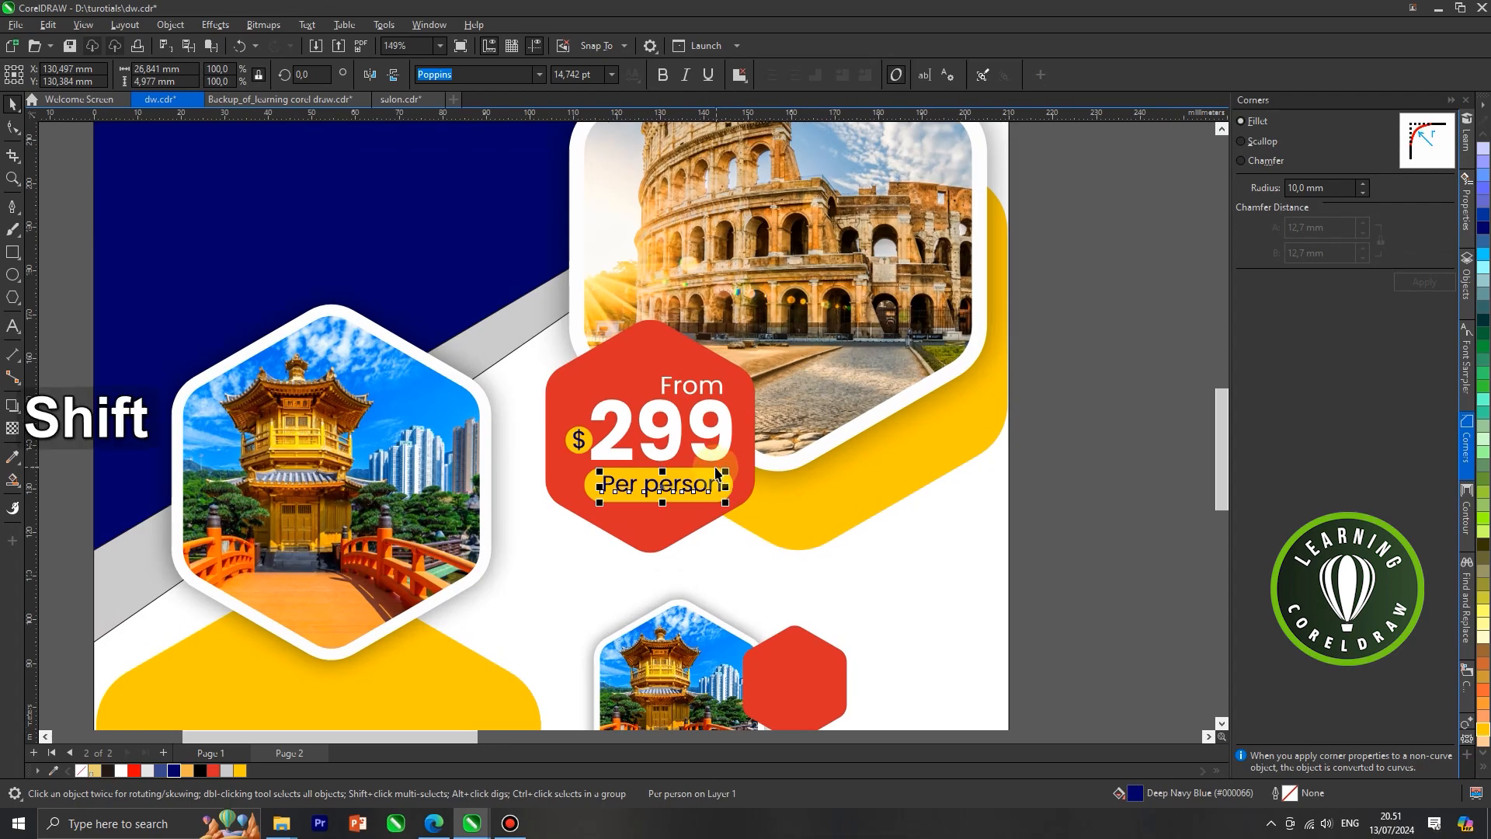
left_click(718, 471, "shift")
scroll(751, 468, "up", 2)
left_click_drag(731, 464, 710, 461)
scroll(738, 445, "down", 3)
Select all the price texts with the yellow circle and pill, and centre them together on the red hexagon.
left_click_drag(1038, 359, 756, 454)
scroll(664, 441, "up", 2)
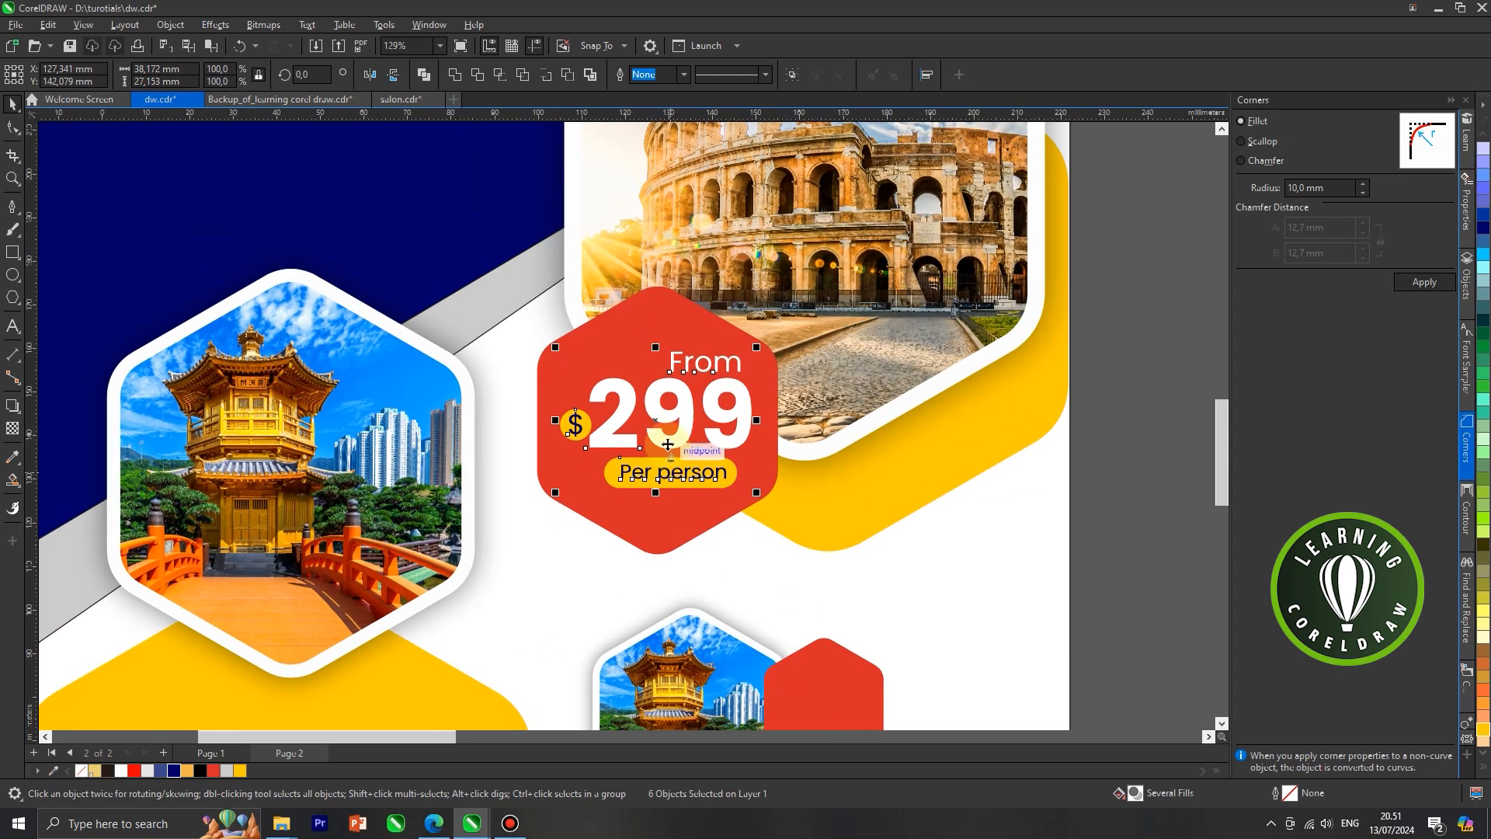
left_click_drag(662, 442, 659, 455)
scroll(701, 457, "down", 1)
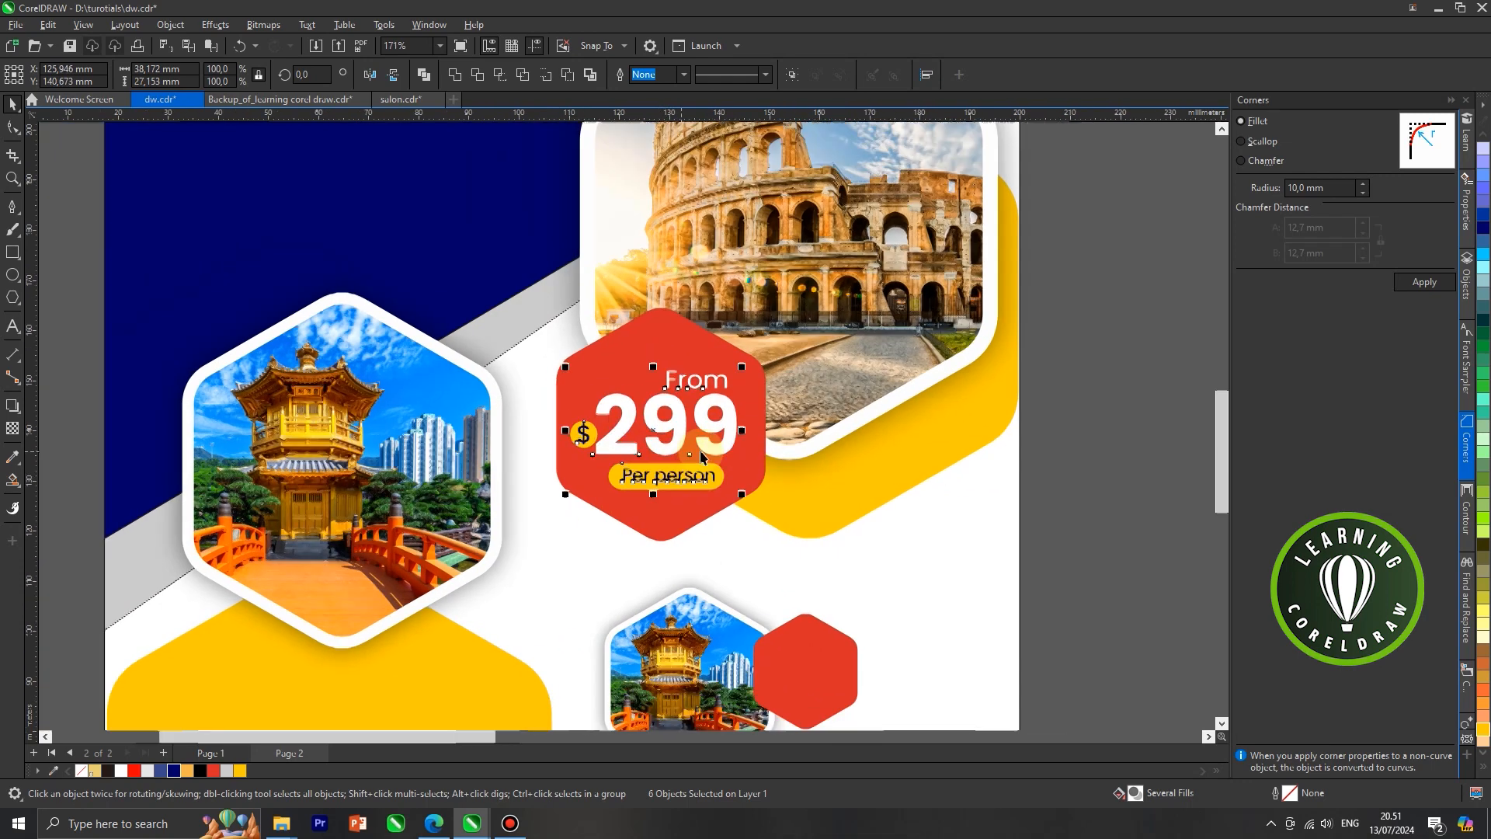
scroll(701, 457, "down", 2)
scroll(854, 414, "down", 2)
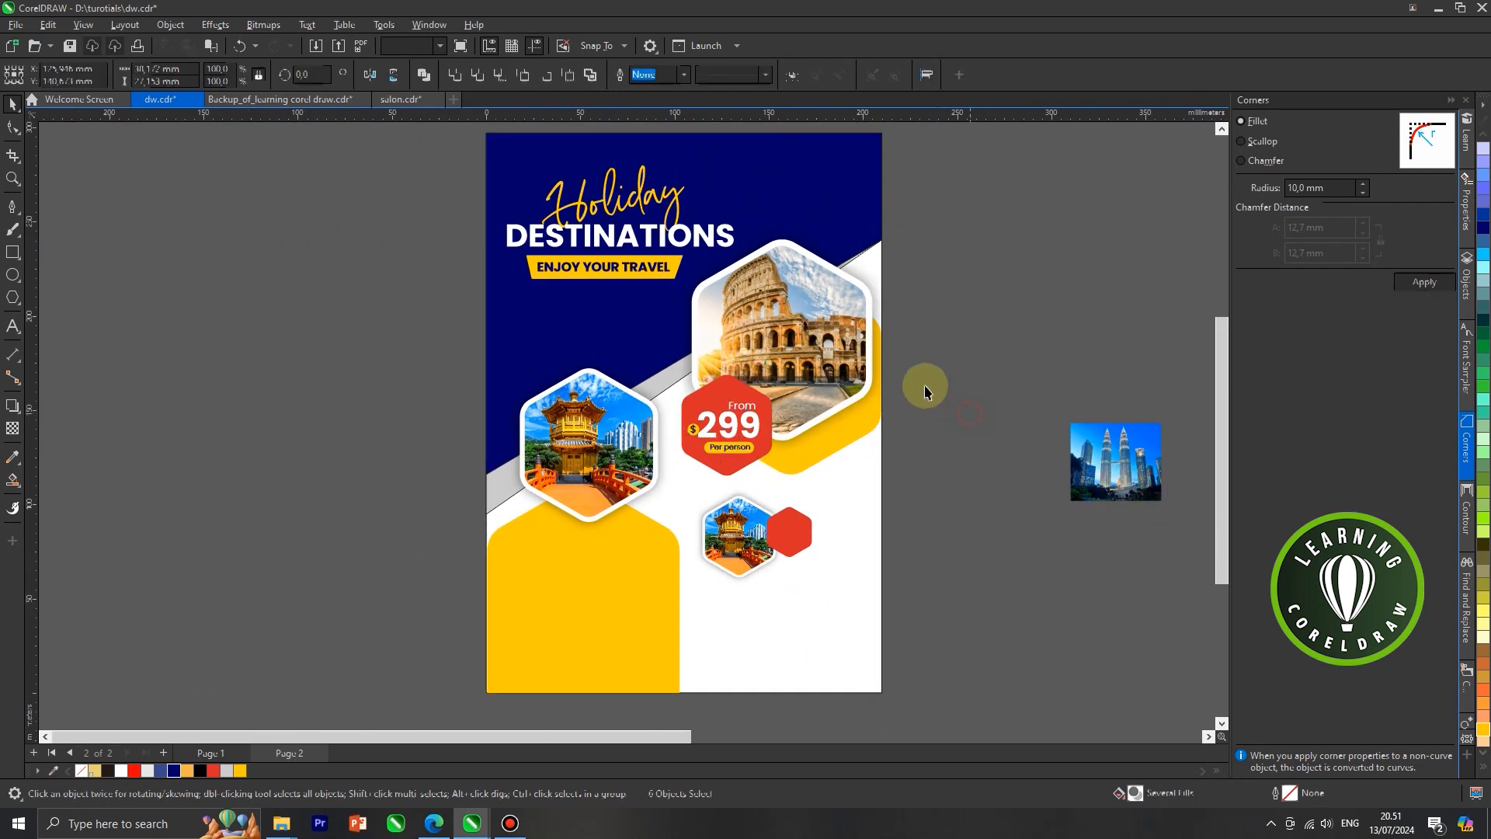
left_click(886, 370)
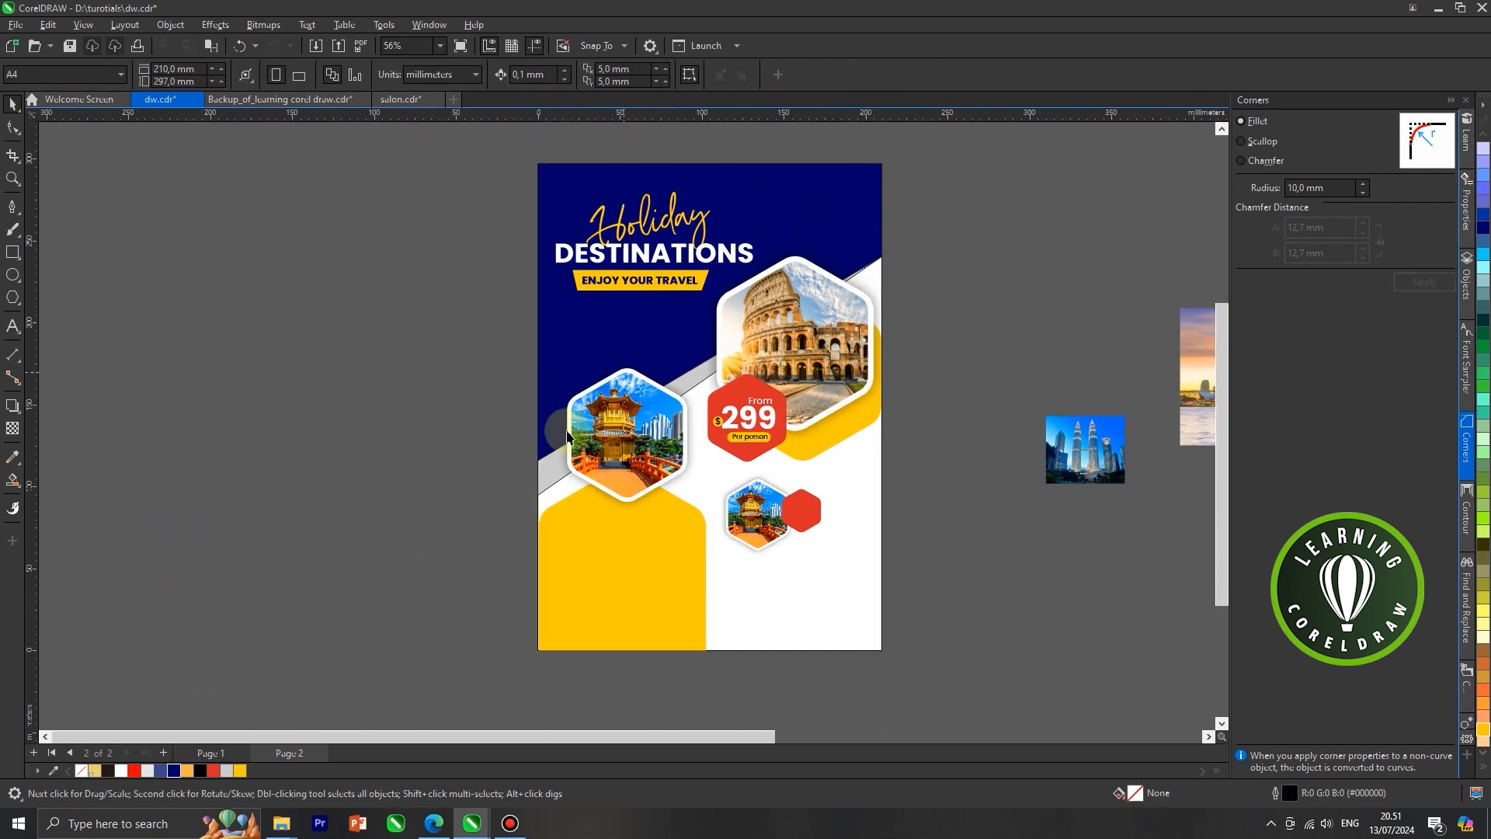
Place a copy of the "Lorem Ipsum" heading and paragraph from beside the page onto the navy area below the "ENJOY YOUR TRAVEL" banner.
scroll(415, 460, "down", 1)
scroll(416, 459, "down", 3)
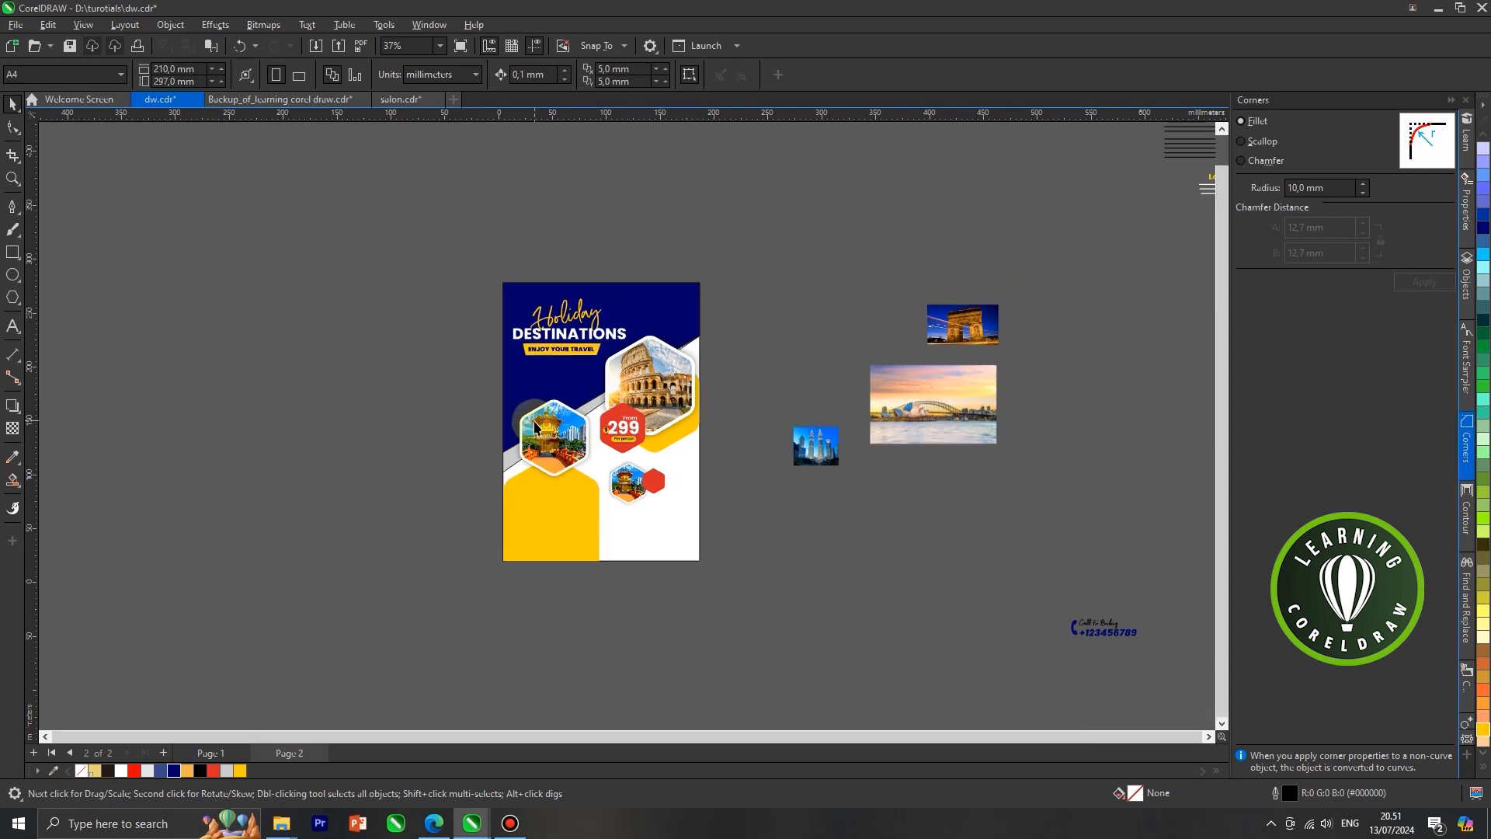
scroll(740, 383, "down", 1)
left_click_drag(999, 148, 1108, 235)
left_click(1051, 206)
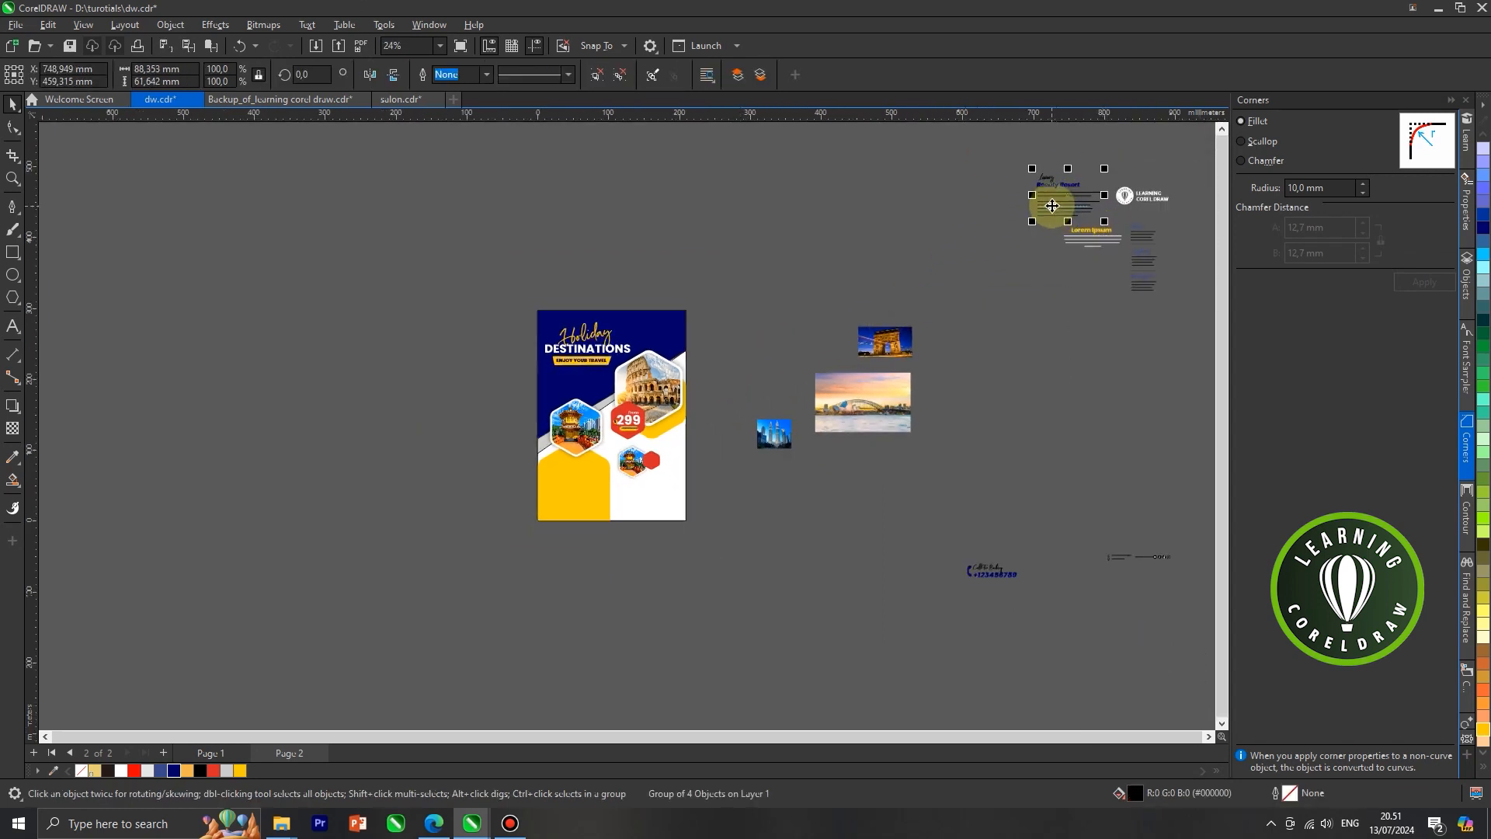
left_click_drag(1029, 265, 844, 306)
left_click_drag(580, 384, 635, 337)
scroll(580, 384, "up", 3)
scroll(612, 377, "up", 4)
left_click(319, 321)
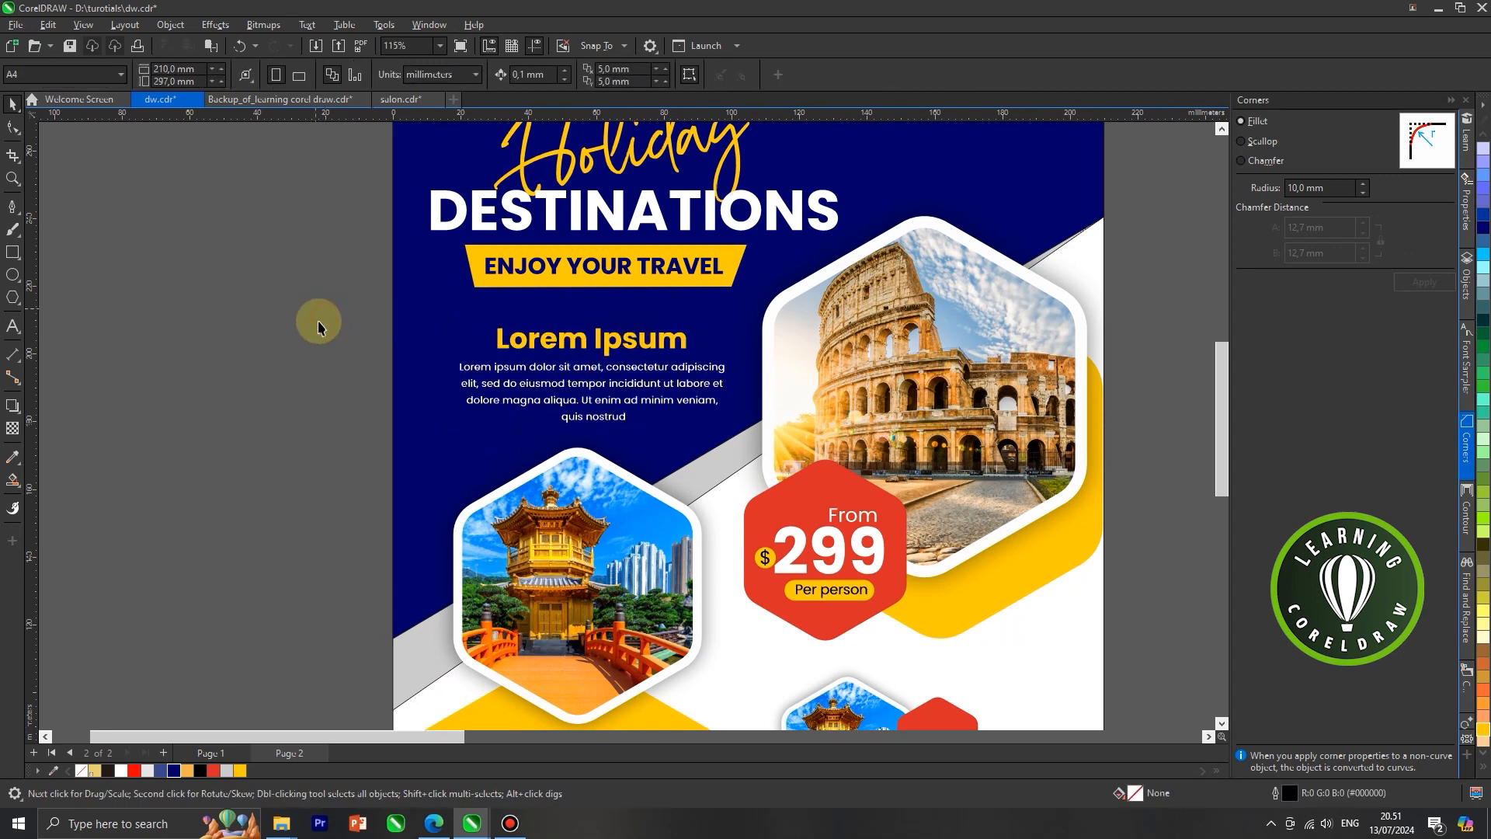
Check the font and size of the "Lorem Ipsum" heading and the paragraph beneath it.
left_click(497, 370)
left_click(445, 75)
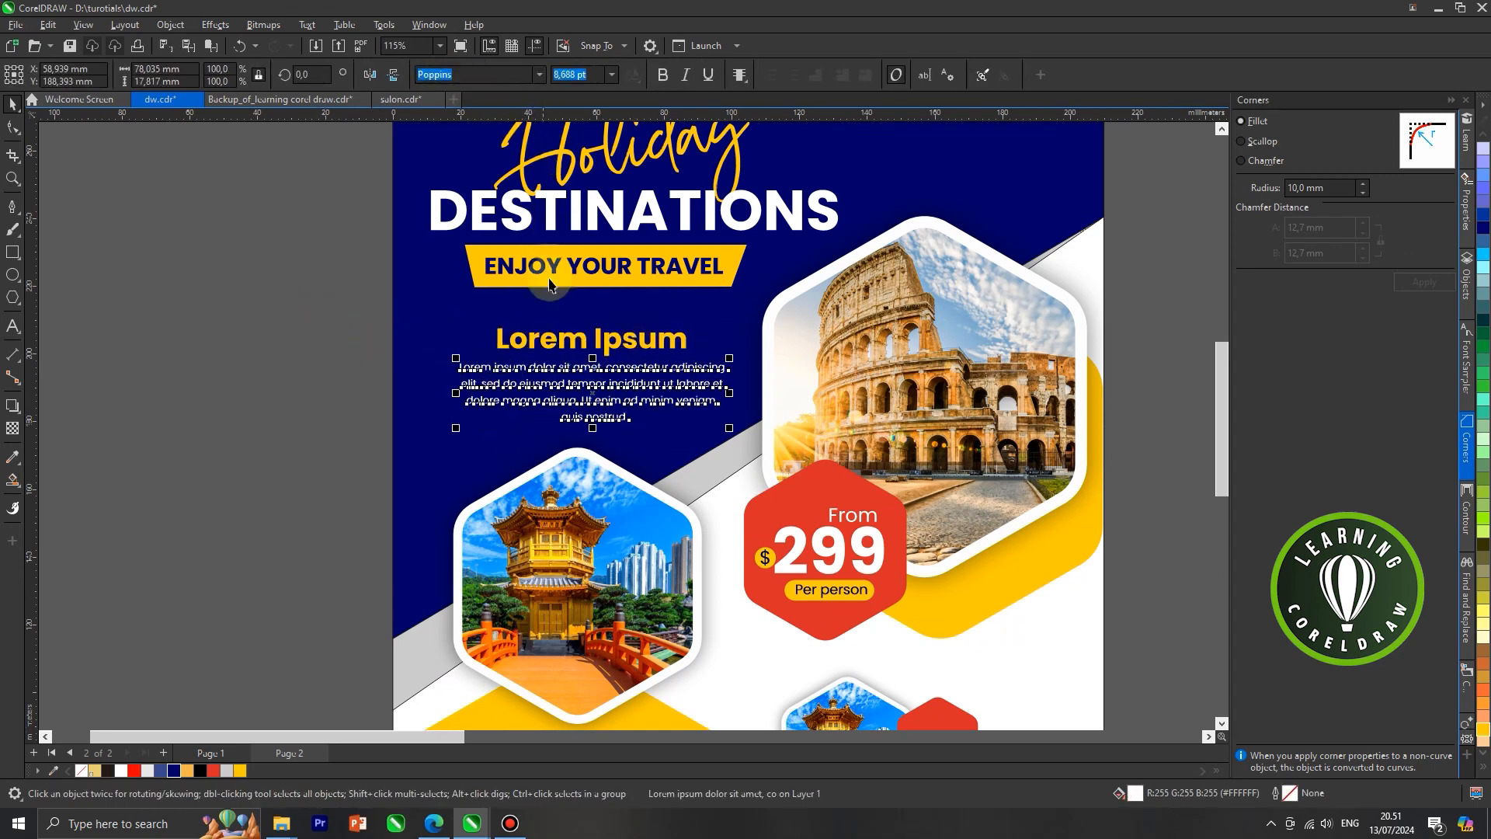
left_click(578, 342)
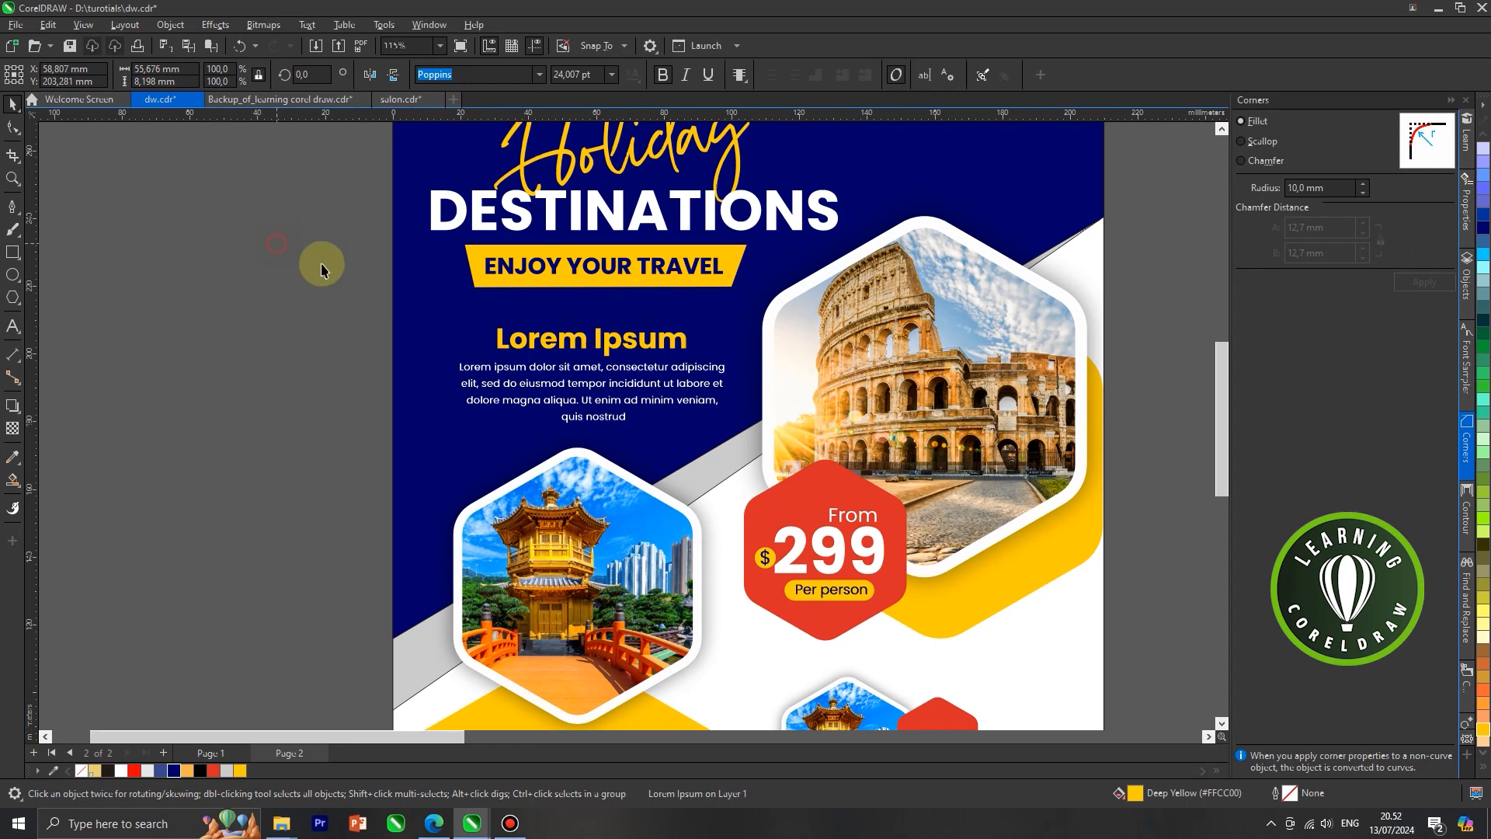
left_click(321, 270)
Move the "Luxury Beauty Resort" text block from beside the page onto the yellow panel below the pagoda hexagon.
scroll(666, 314, "down", 4)
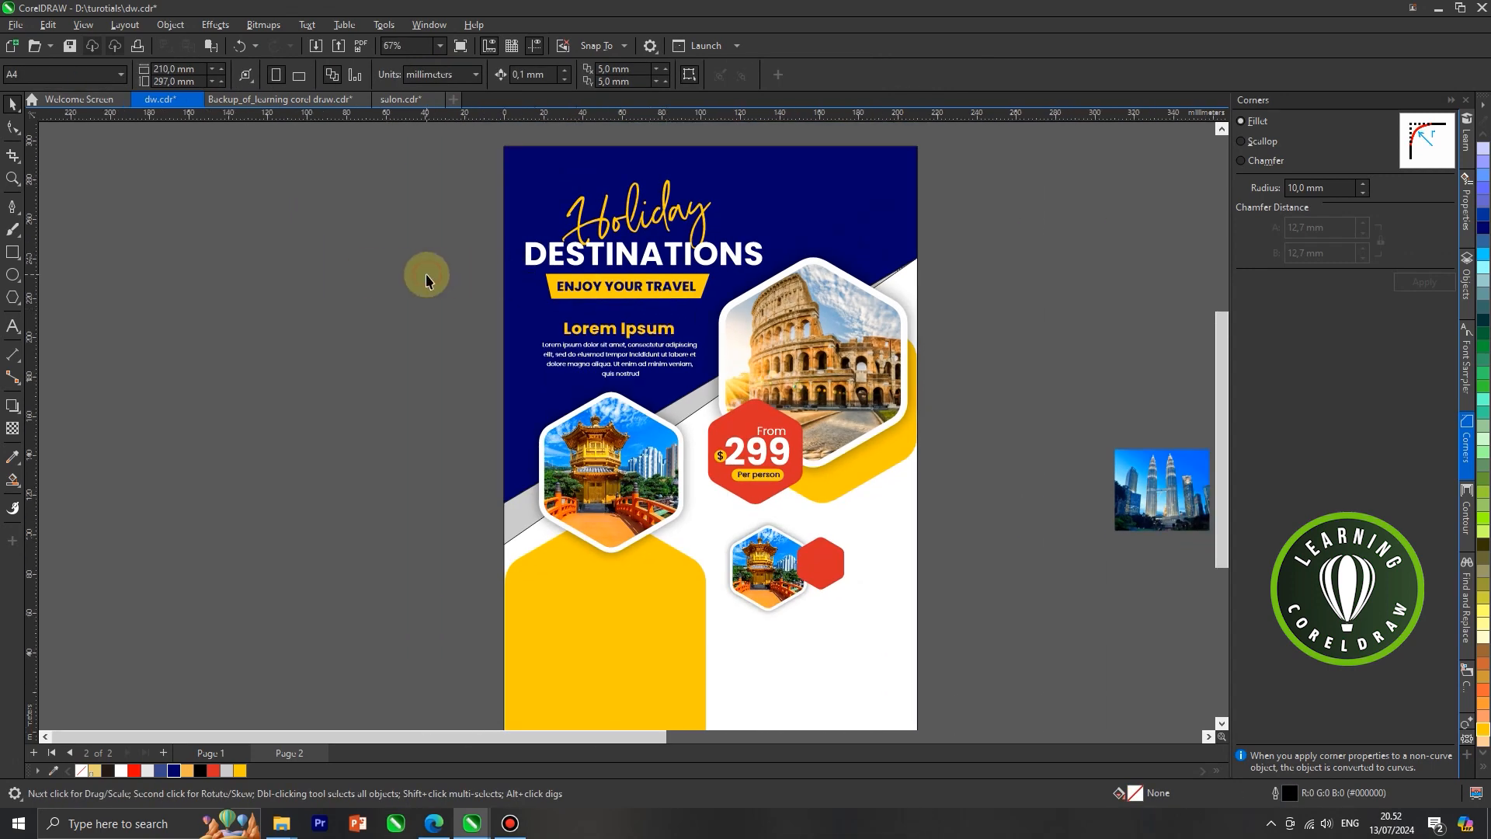
scroll(483, 273, "down", 1)
scroll(686, 329, "down", 2)
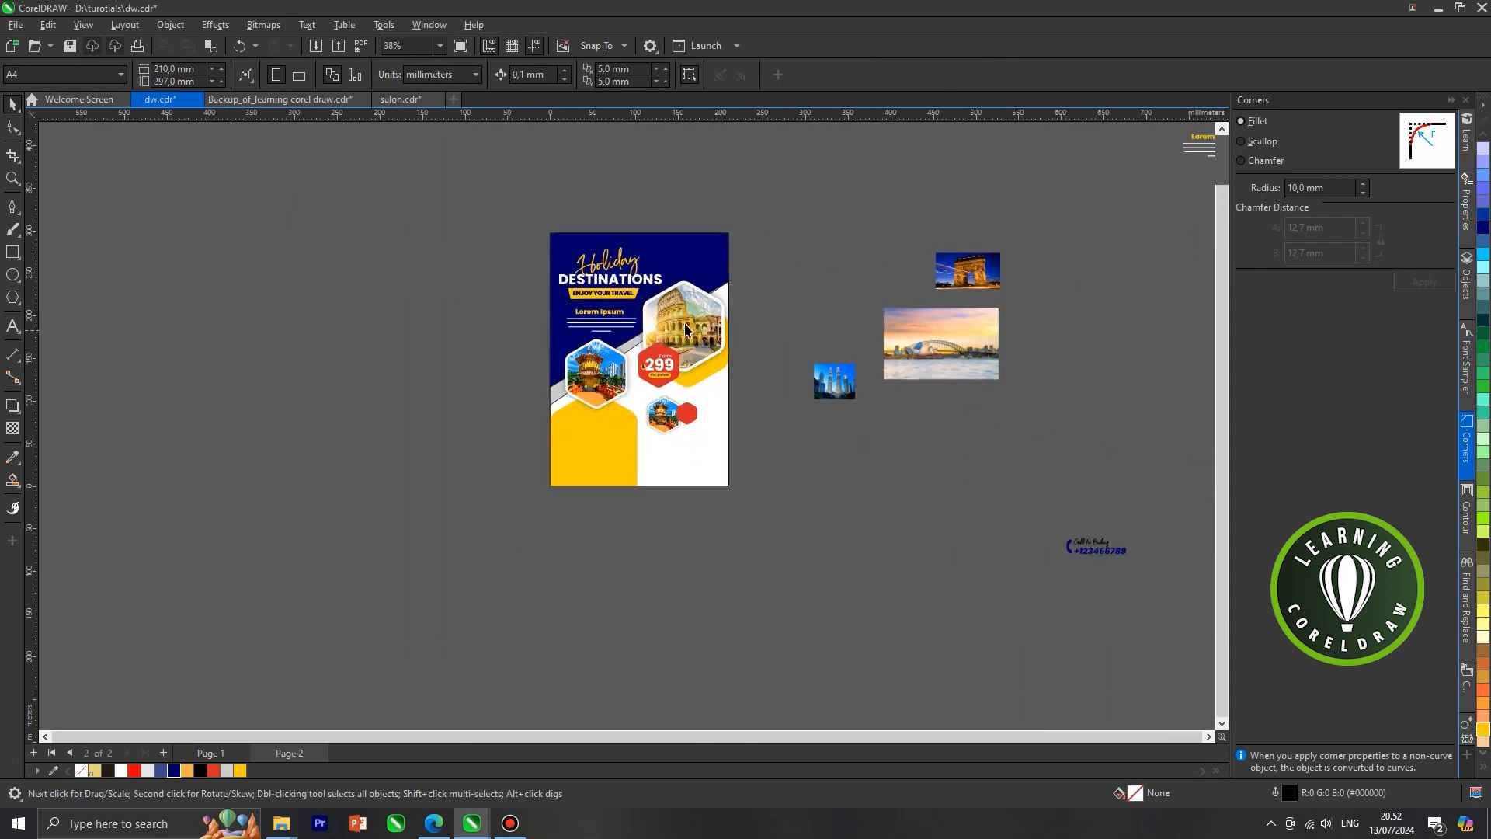
scroll(758, 343, "down", 1)
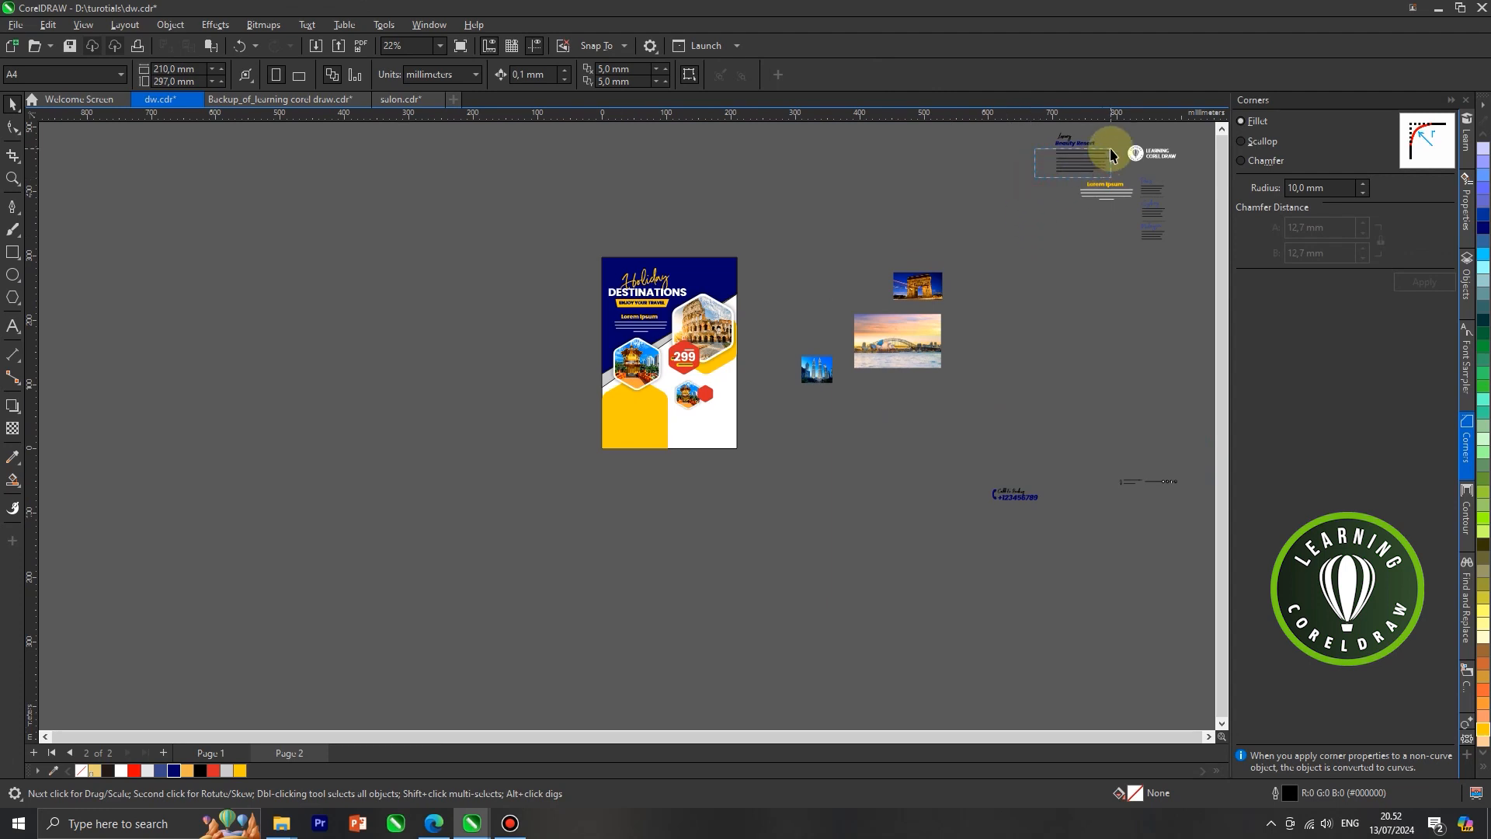
scroll(1112, 155, "up", 2)
left_click_drag(1065, 226, 625, 501)
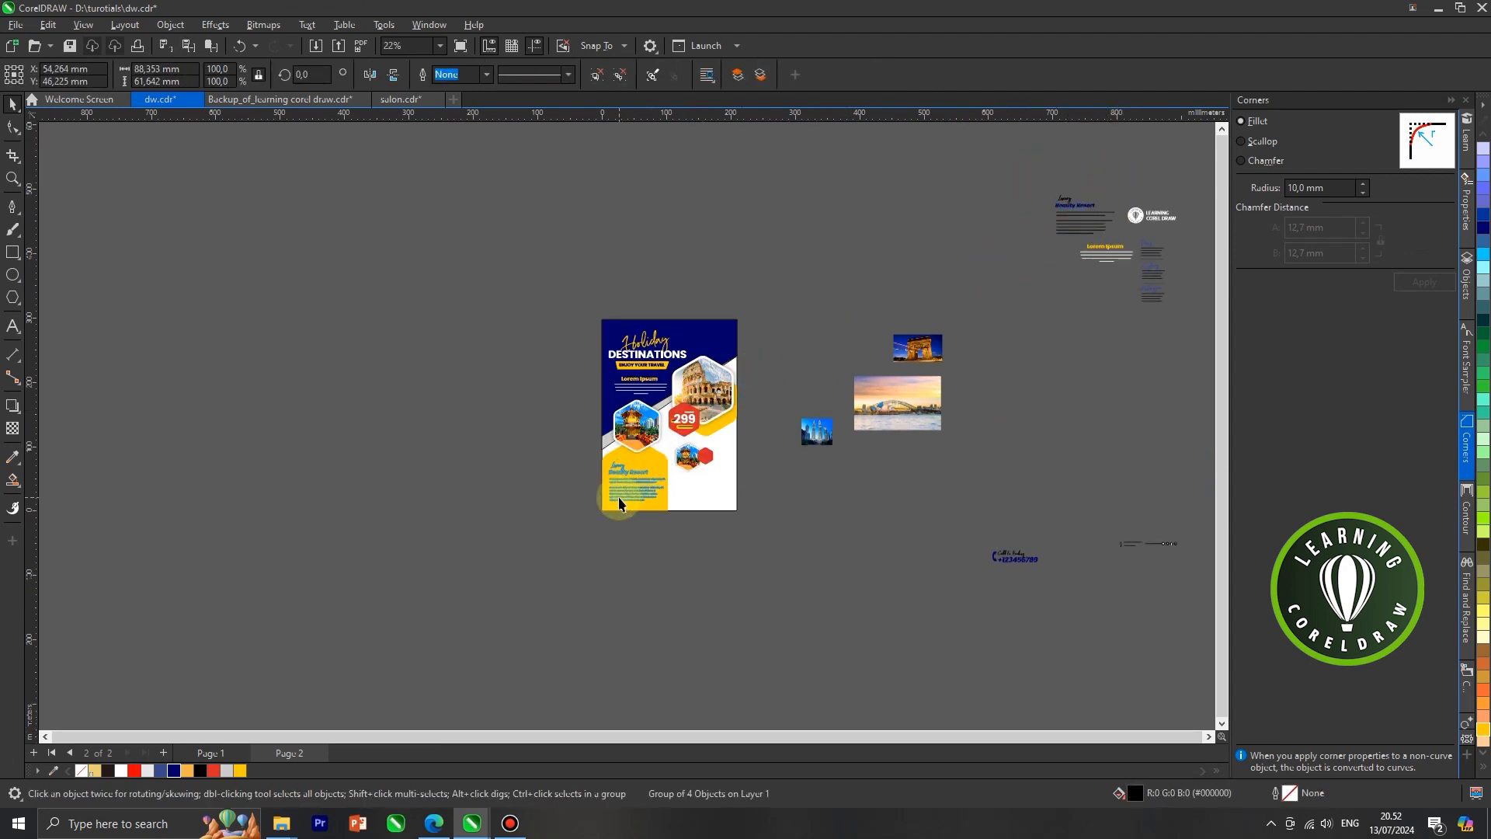
scroll(621, 489, "up", 3)
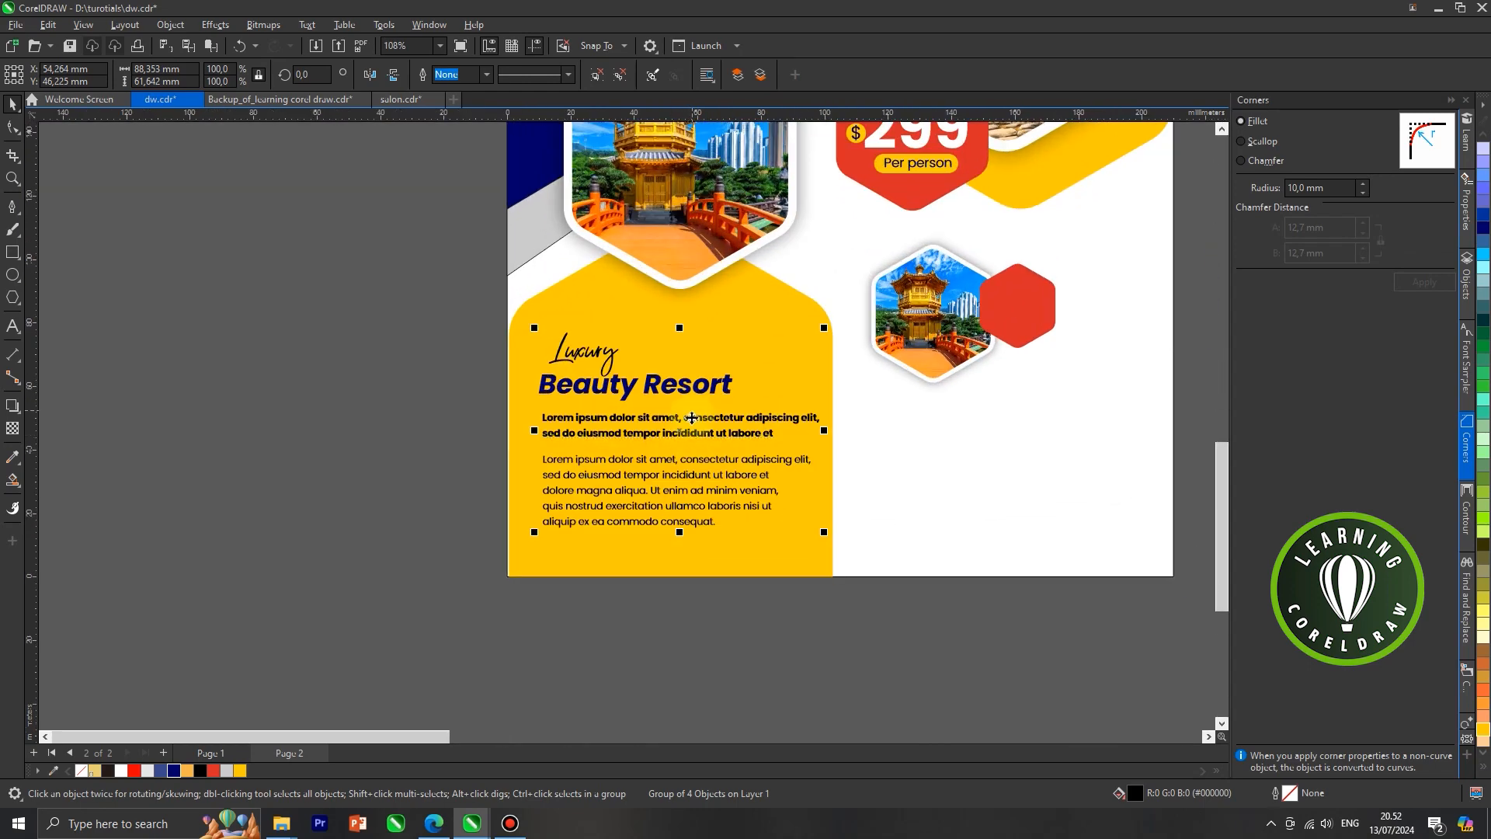
left_click_drag(693, 418, 696, 386)
scroll(778, 406, "down", 3)
left_click(536, 407)
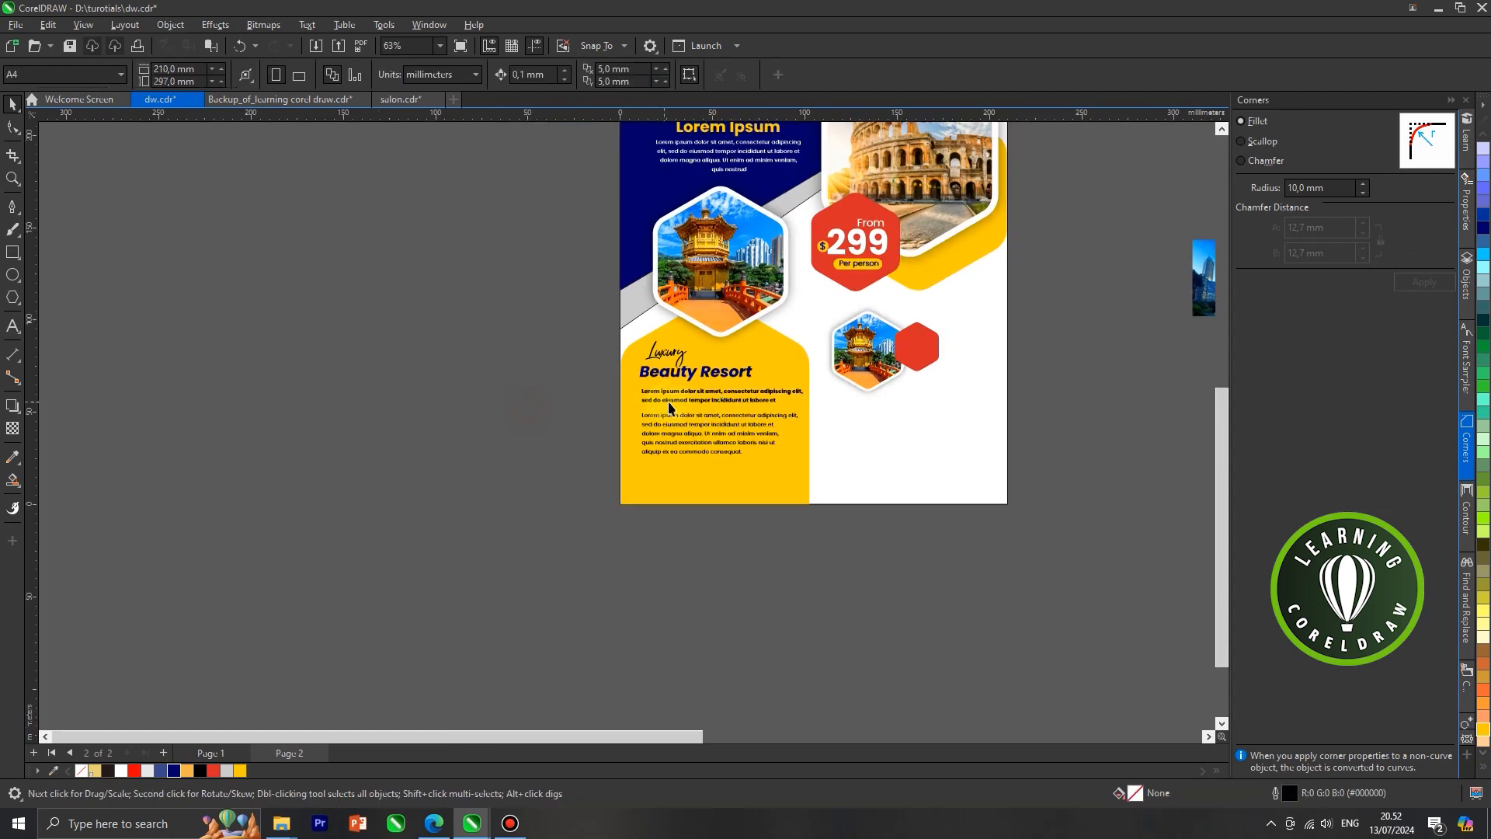
Ungroup the resort text block and check the fonts of its "Luxury", "Beauty Resort" and paragraph texts.
left_click(685, 402)
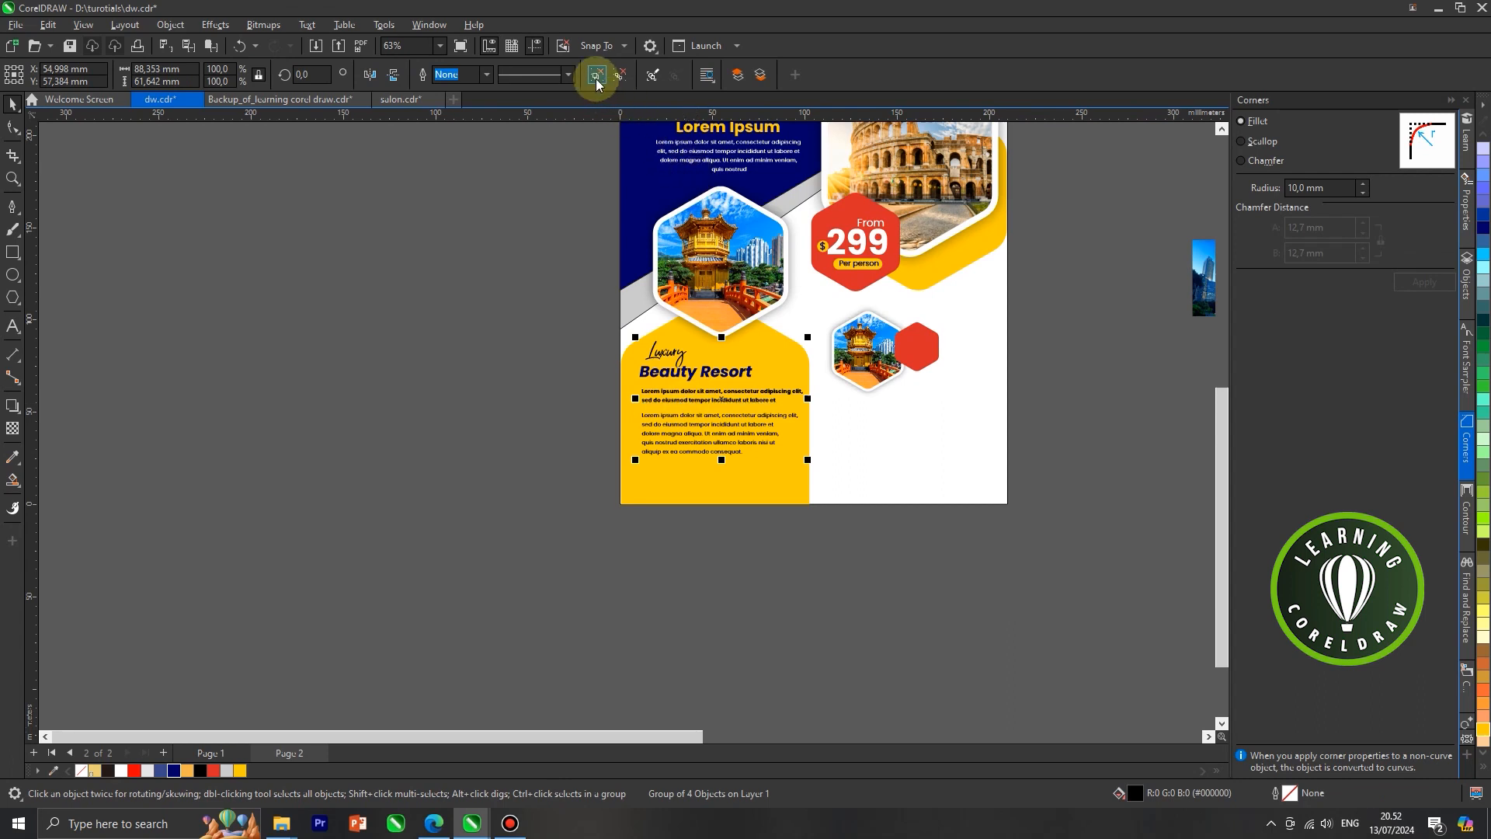
left_click(533, 255)
left_click(661, 360)
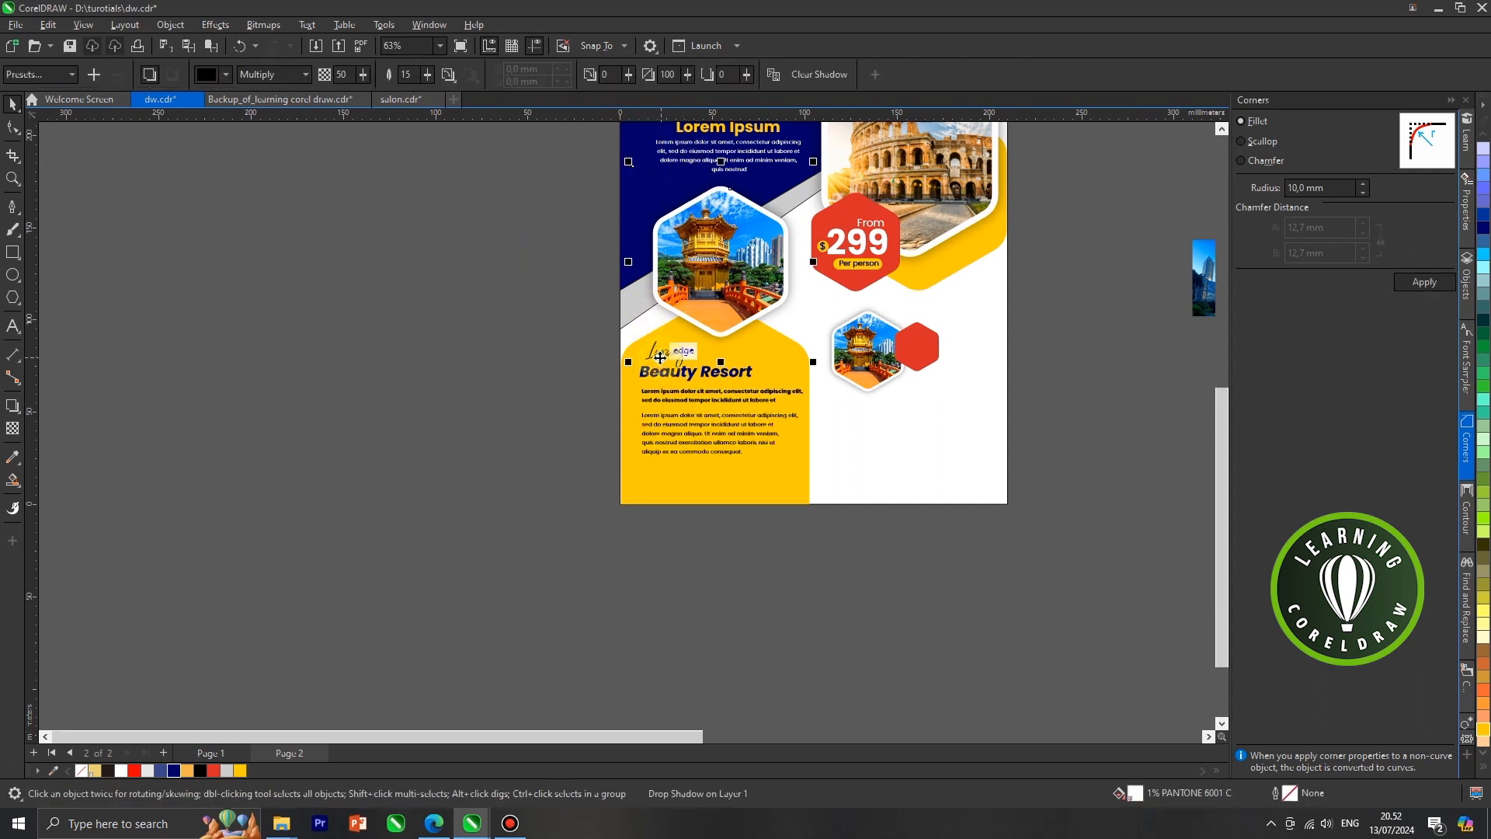
left_click_drag(531, 336, 706, 389)
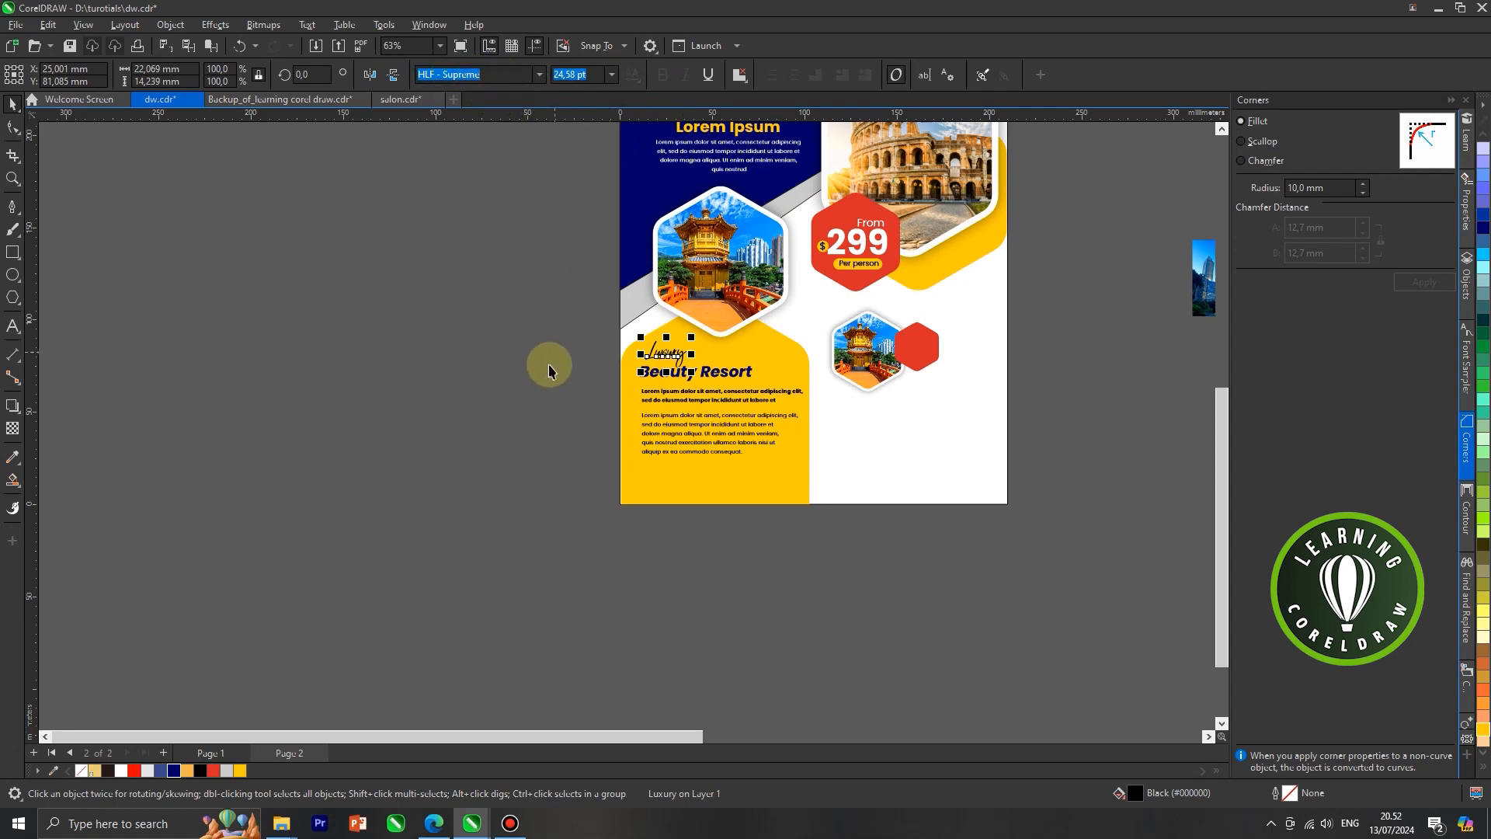
left_click(549, 369)
left_click(726, 380)
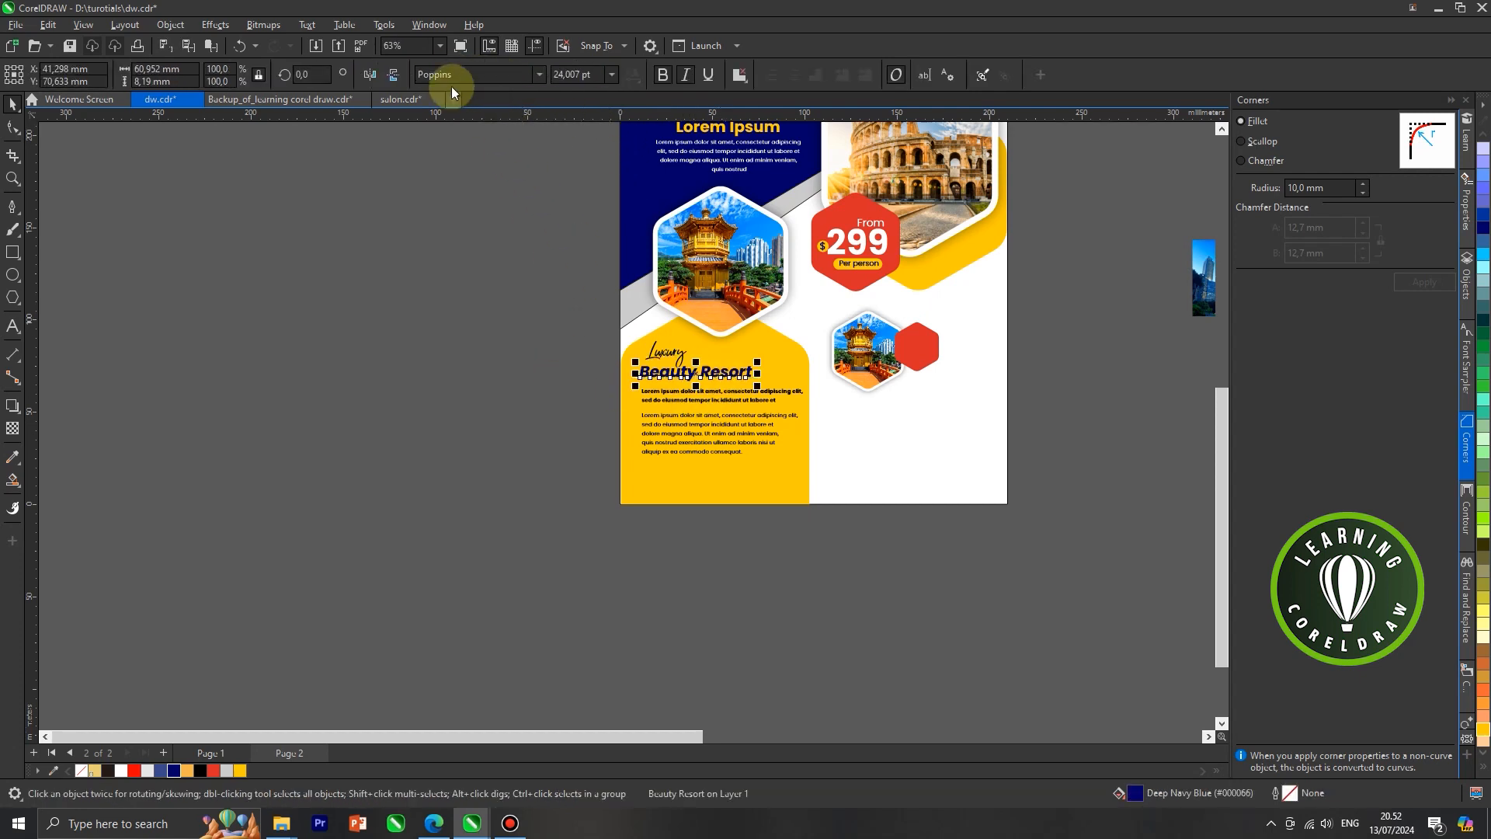
left_click(669, 423)
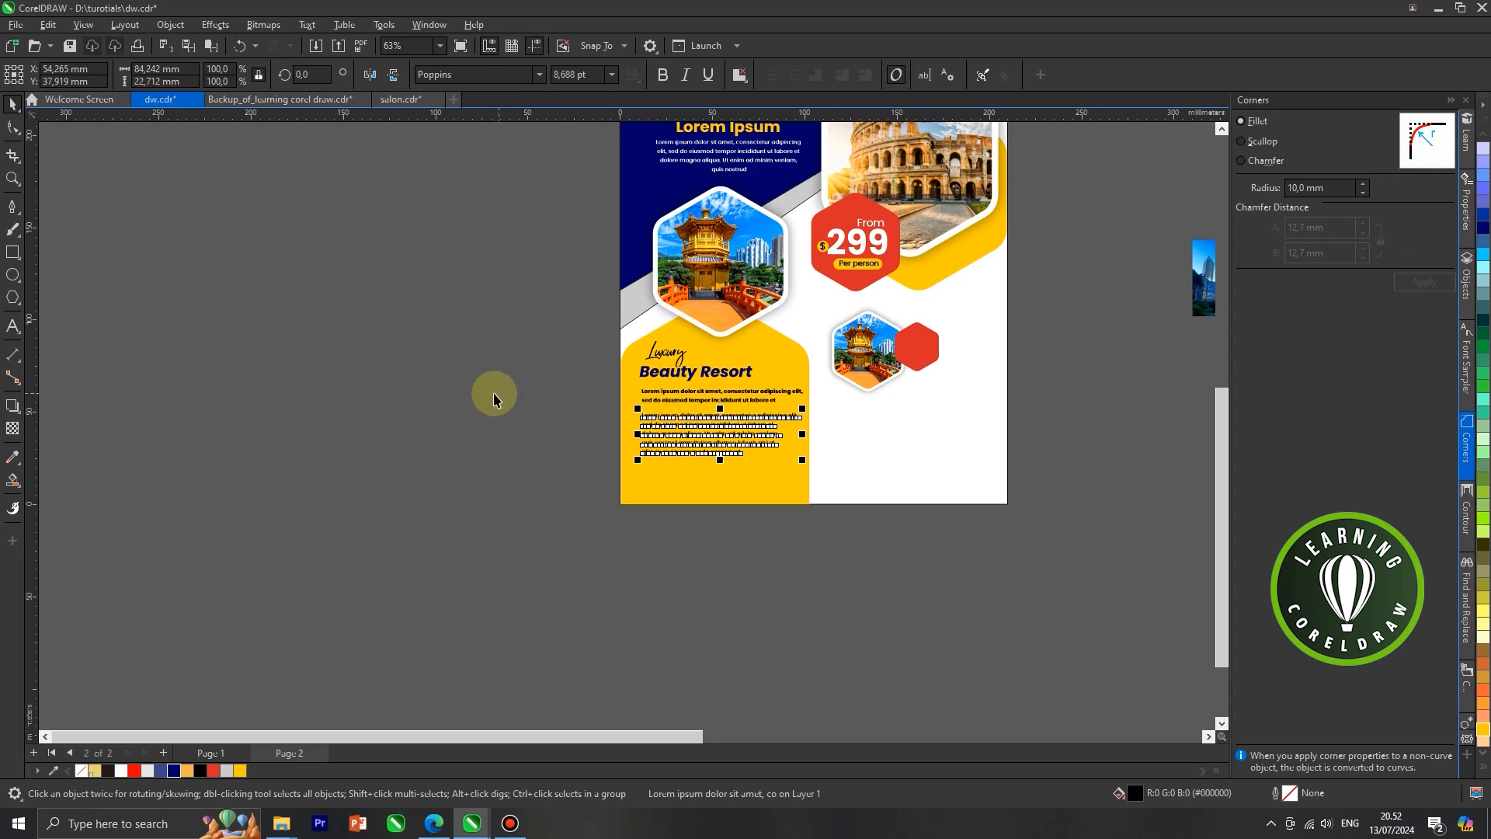
left_click(501, 449)
Move the "Call For Booking" group with its phone icon and number onto the yellow panel, just beneath the resort paragraph.
scroll(493, 456, "down", 5)
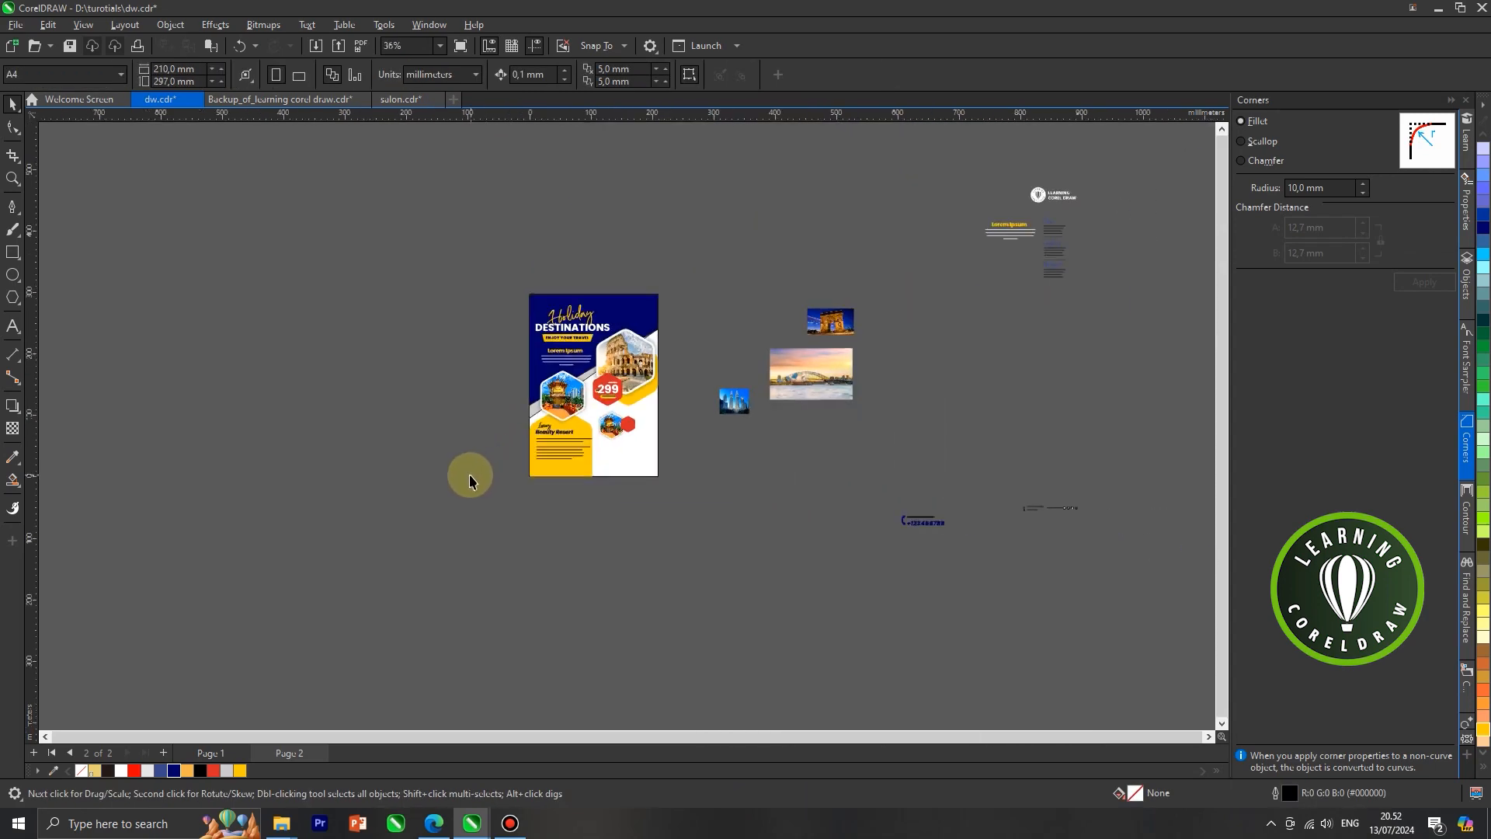
left_click_drag(858, 505, 956, 558)
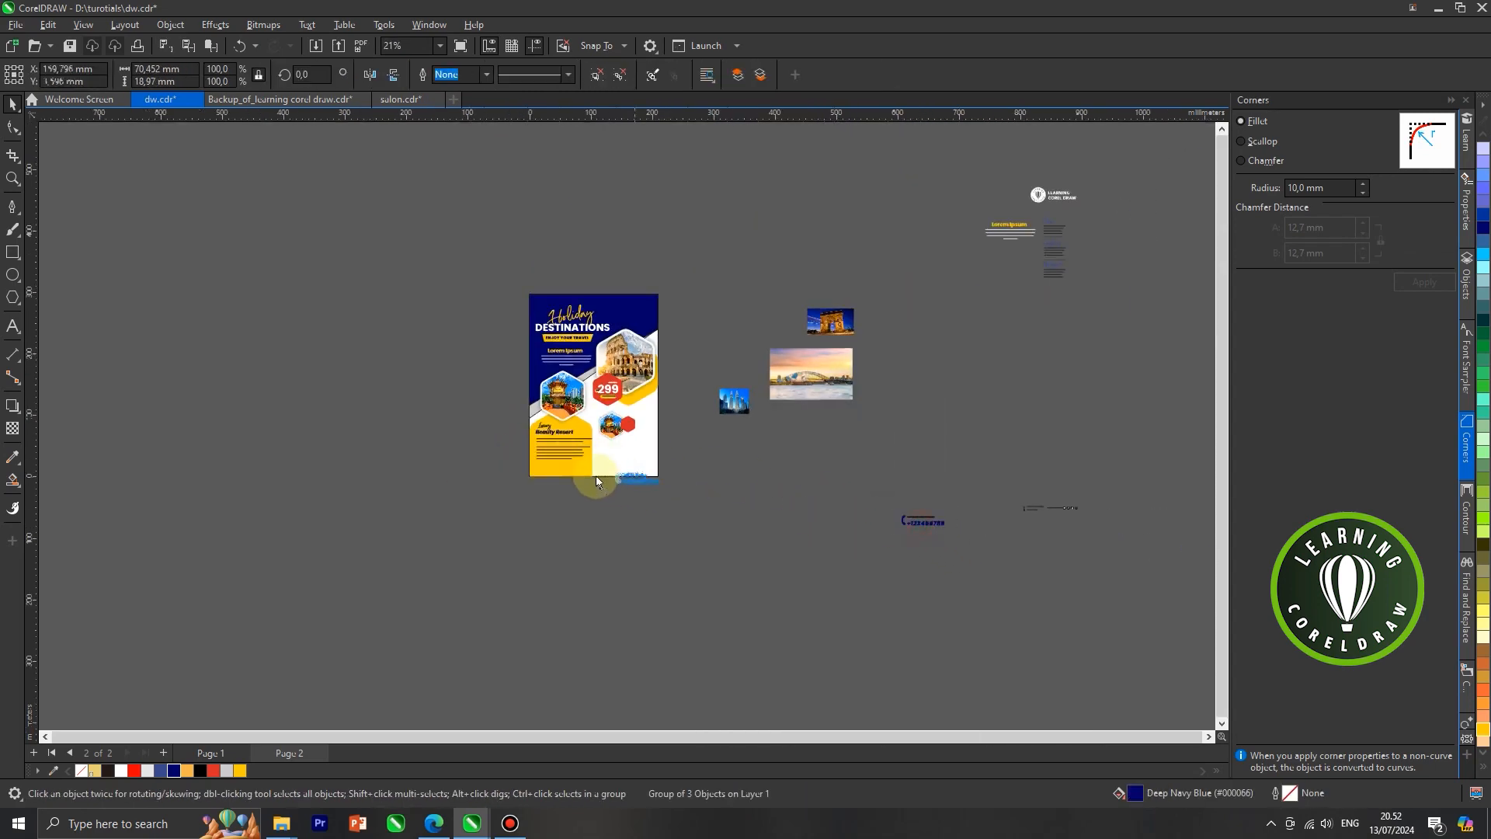
left_click_drag(556, 472, 555, 472)
scroll(554, 472, "up", 5)
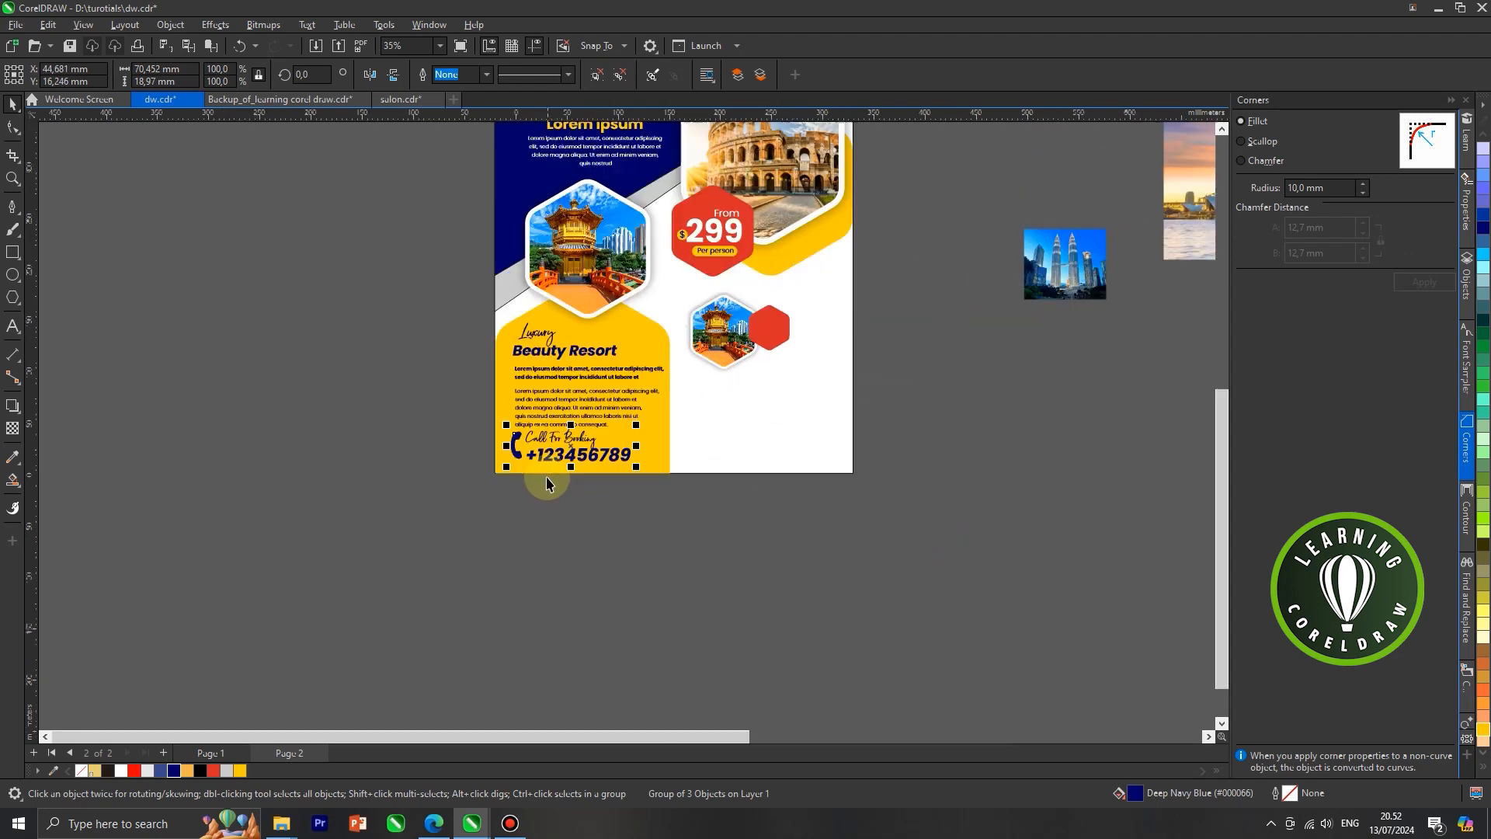
scroll(538, 446, "up", 5)
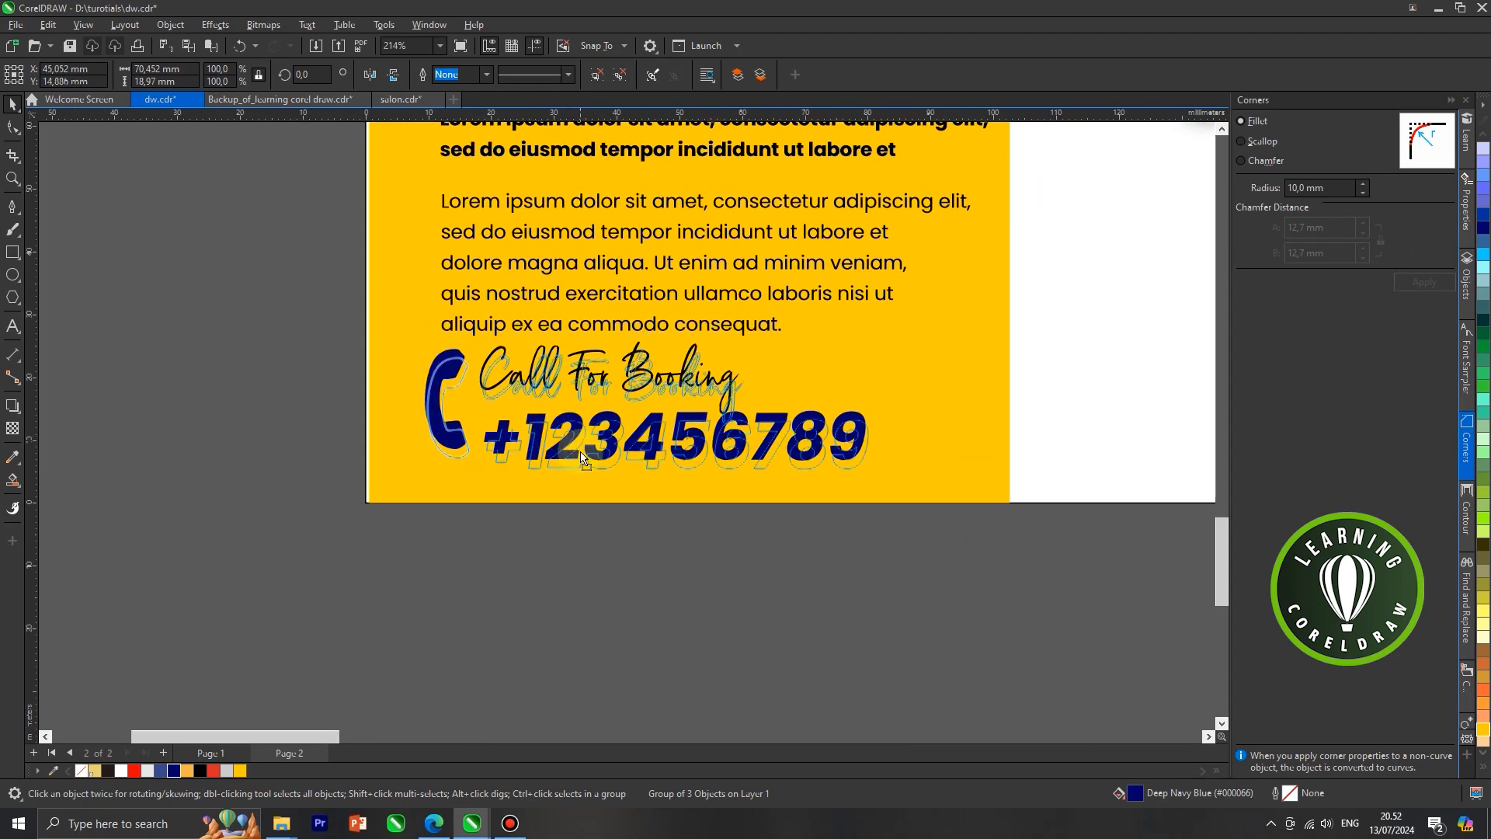
scroll(678, 493, "down", 3)
left_click(675, 549)
Select all the resort and booking texts on the yellow panel and shift them up slightly together.
scroll(676, 550, "down", 2)
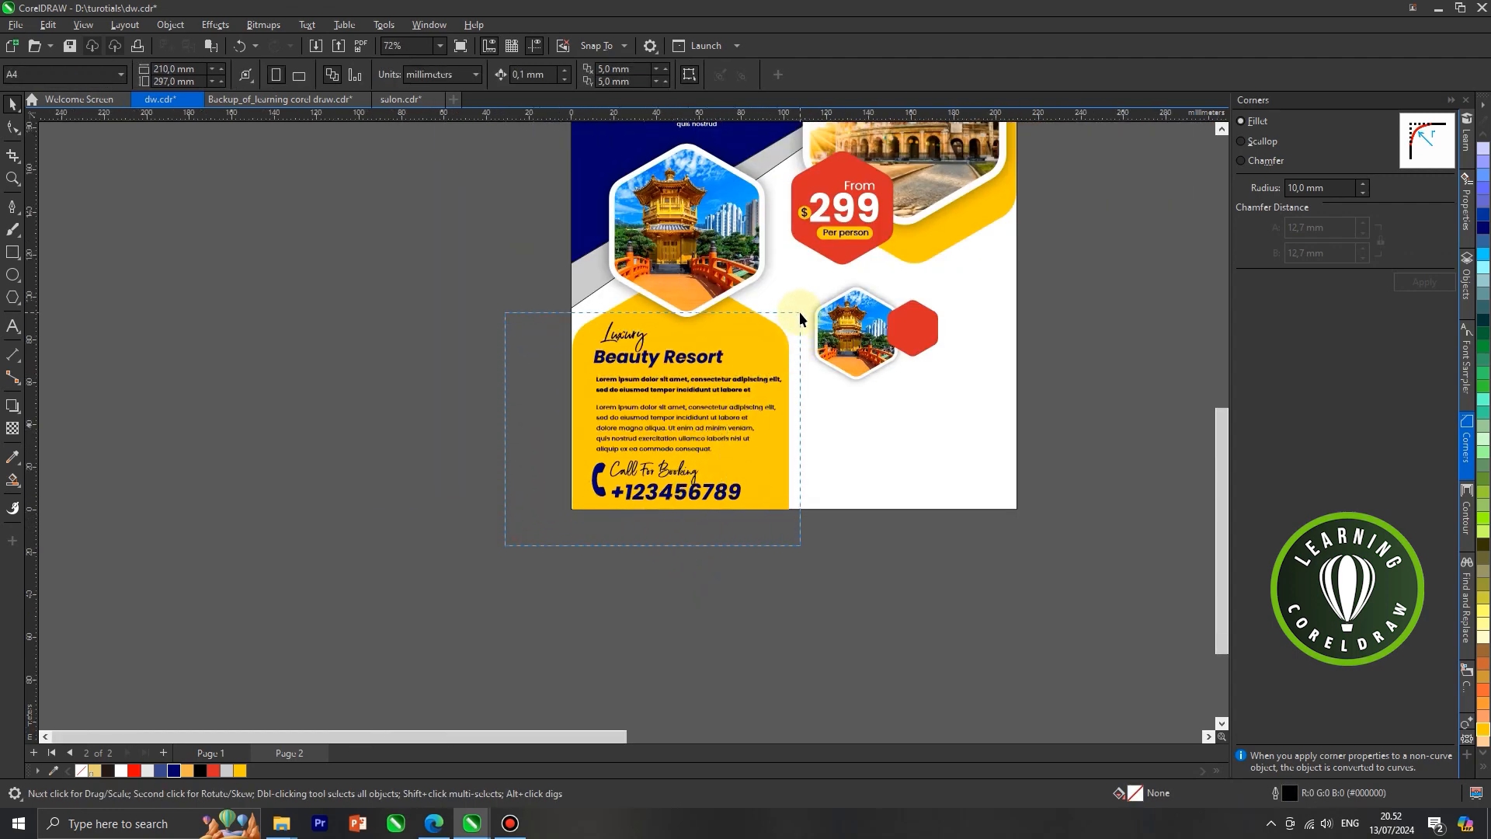
left_click_drag(799, 310, 799, 313)
scroll(713, 356, "up", 2)
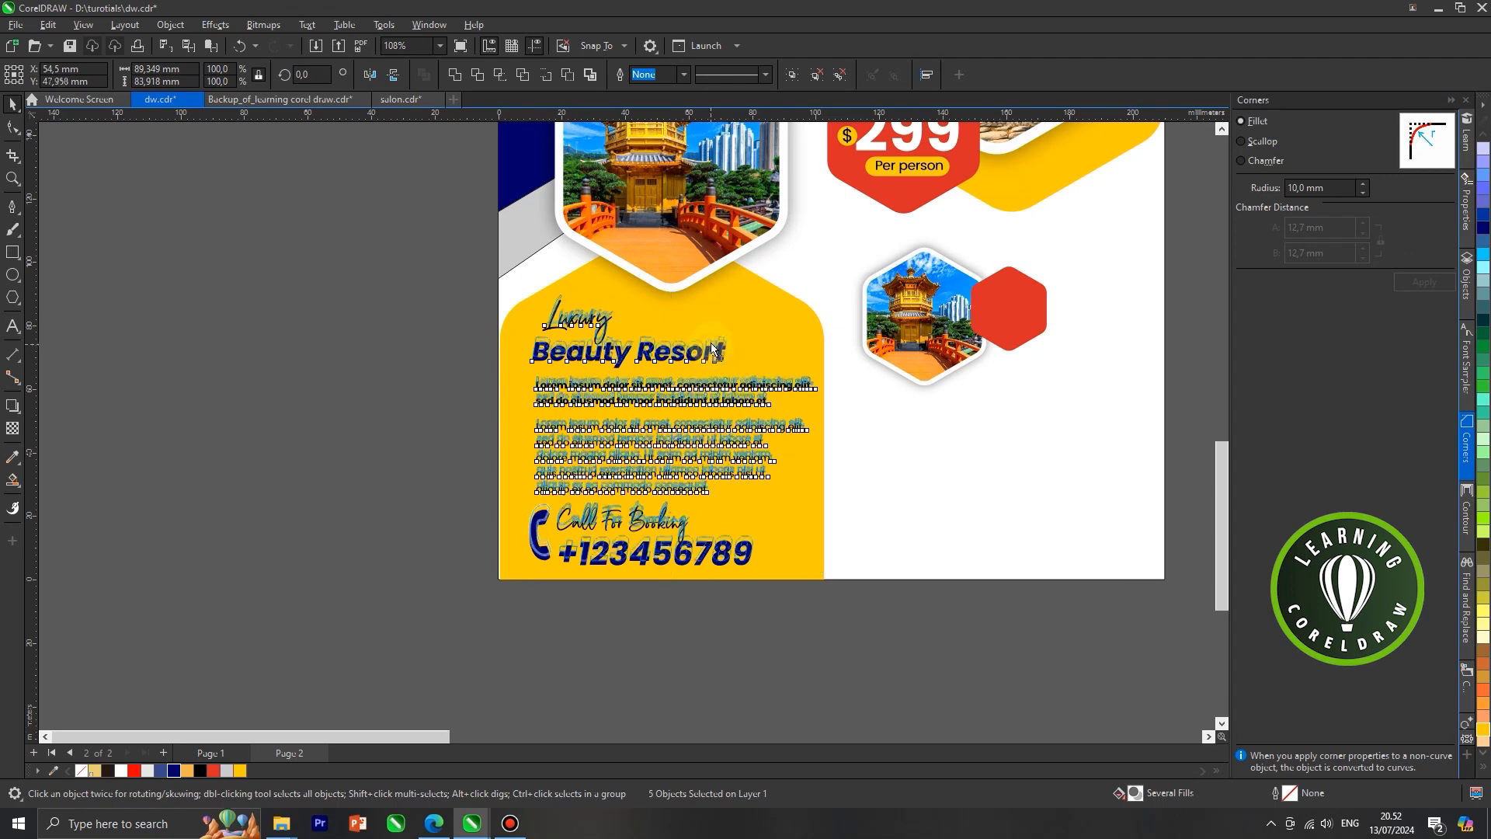
left_click(435, 381)
Rewrap the bold resort paragraph onto two lines, breaking before "adipiscing elit," and removing the trailing "ut labore et".
left_click(733, 381)
double_click(733, 382)
left_click(742, 381)
key("Return")
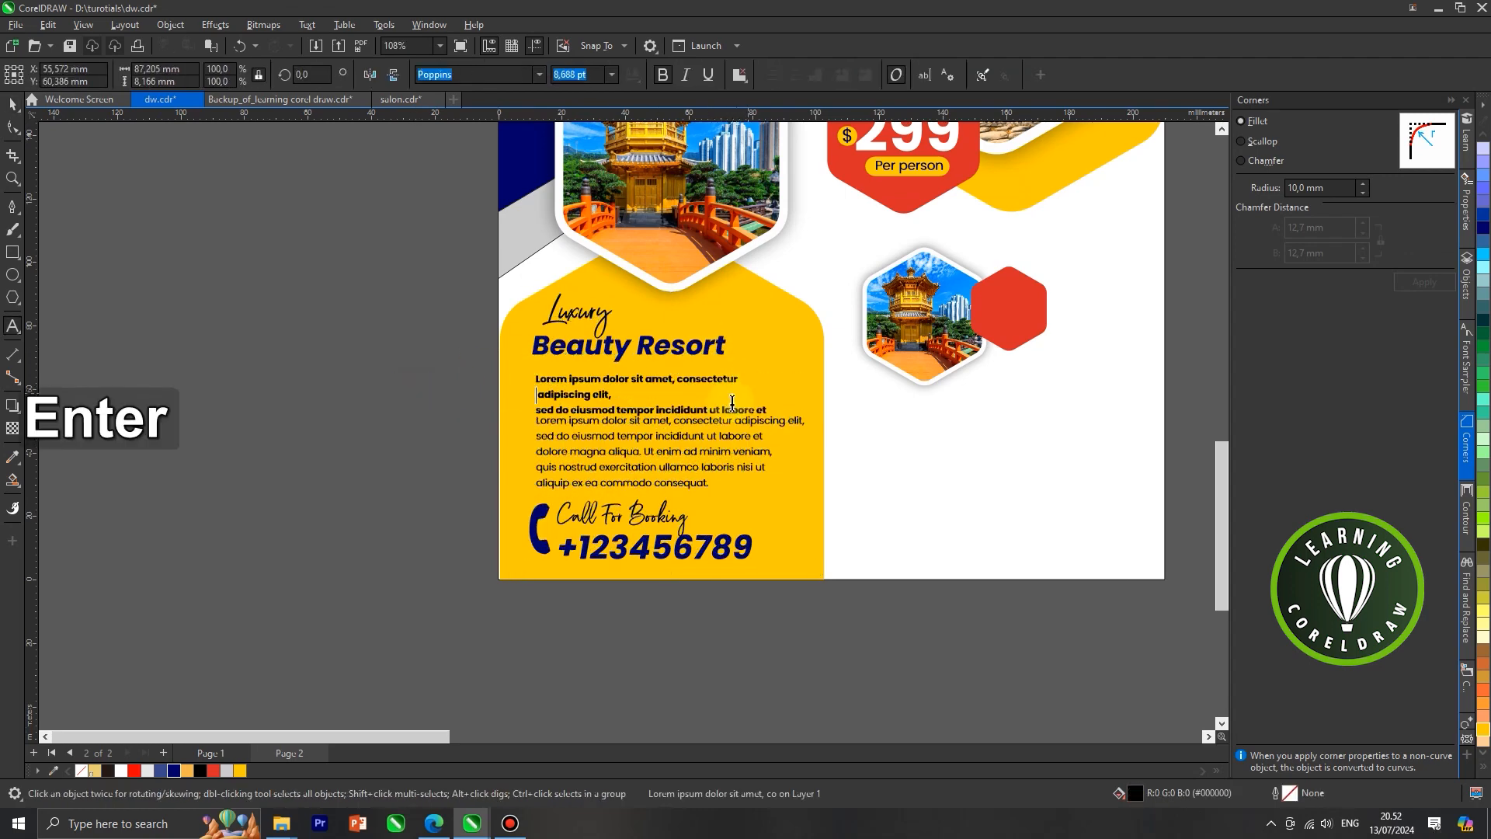
key("Delete")
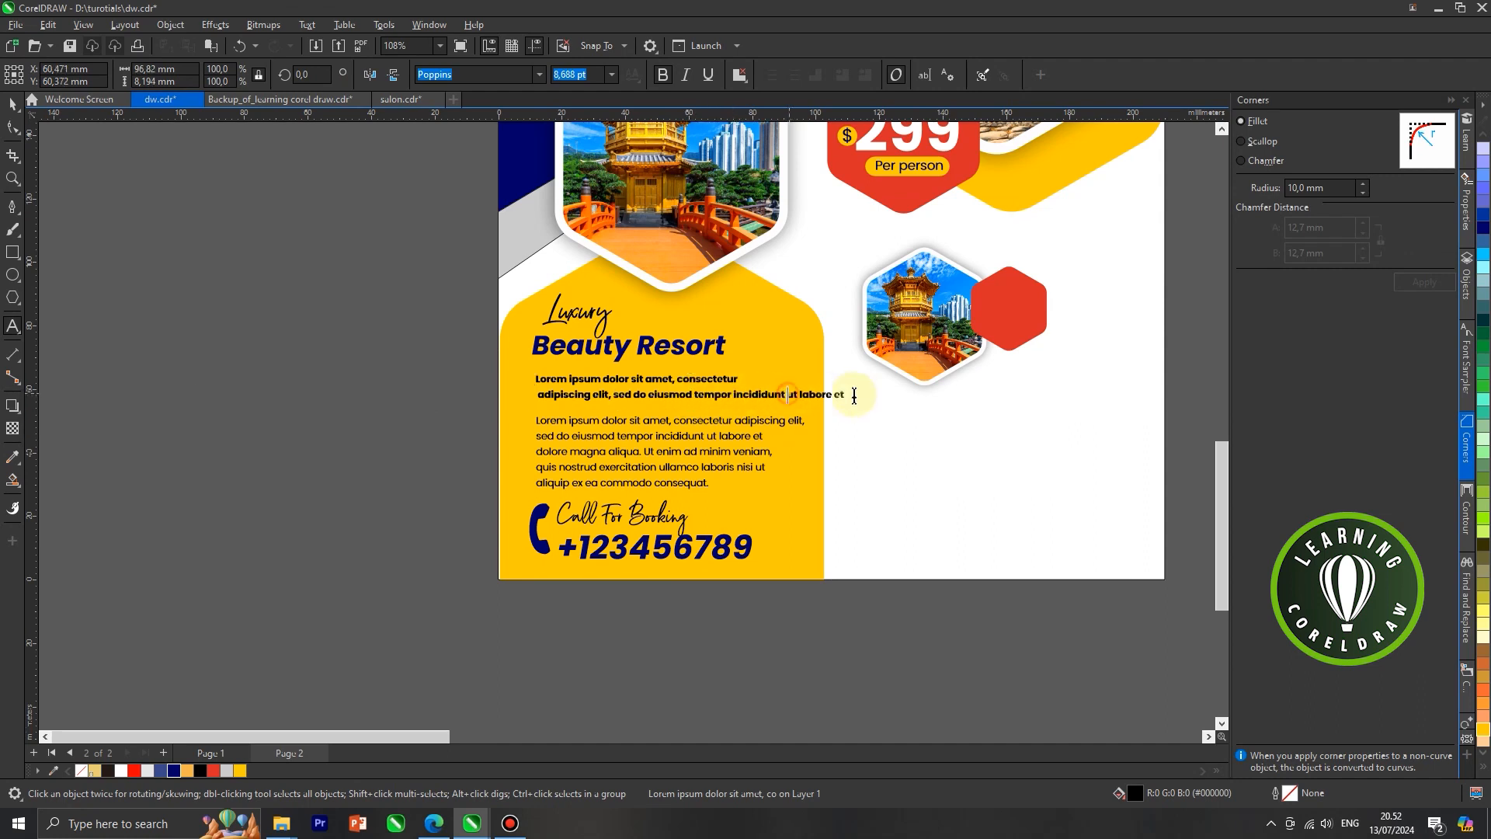
key("Delete")
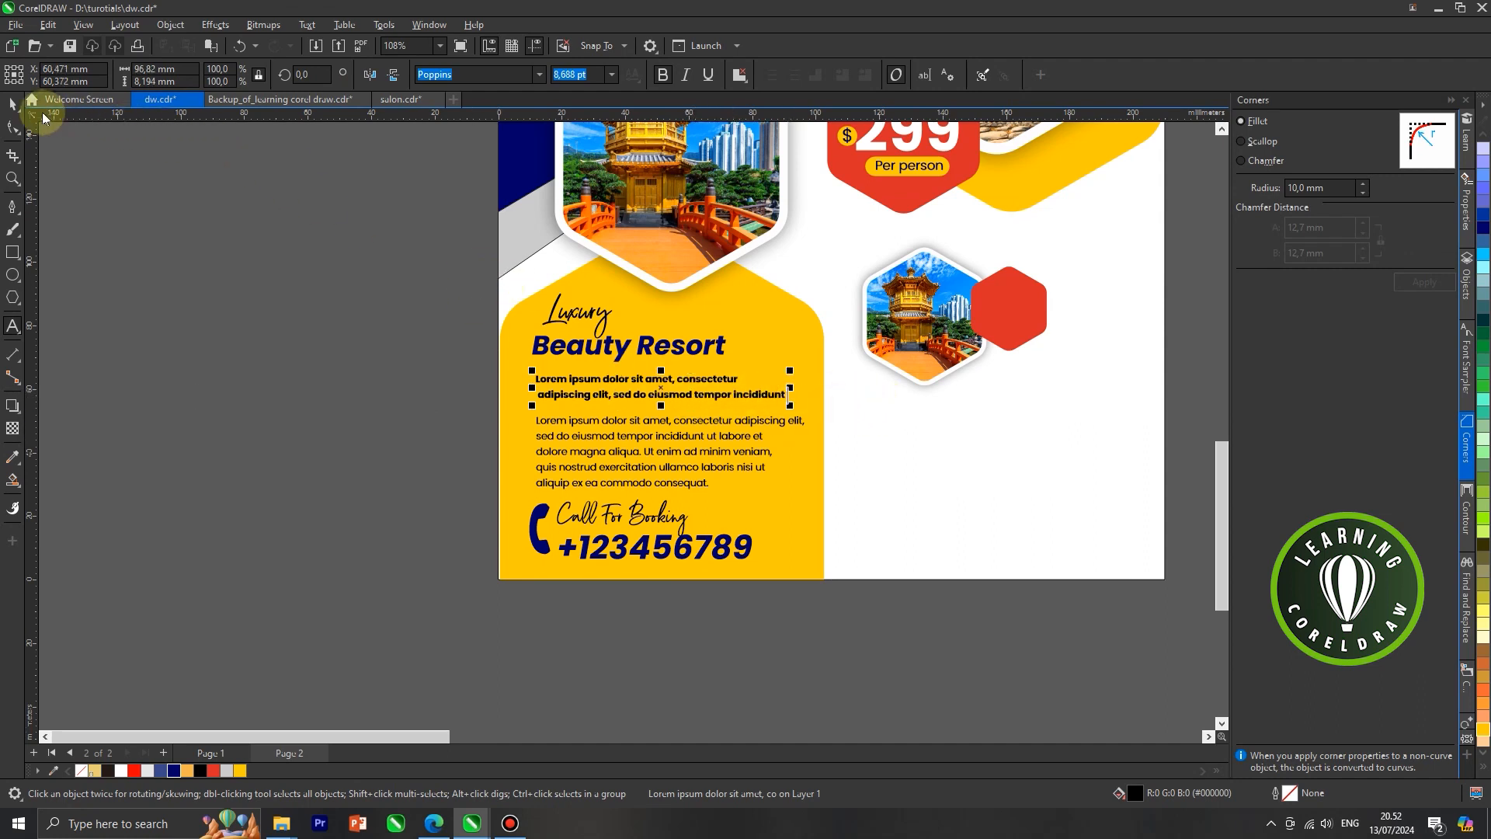
left_click(223, 295)
scroll(492, 482, "down", 5)
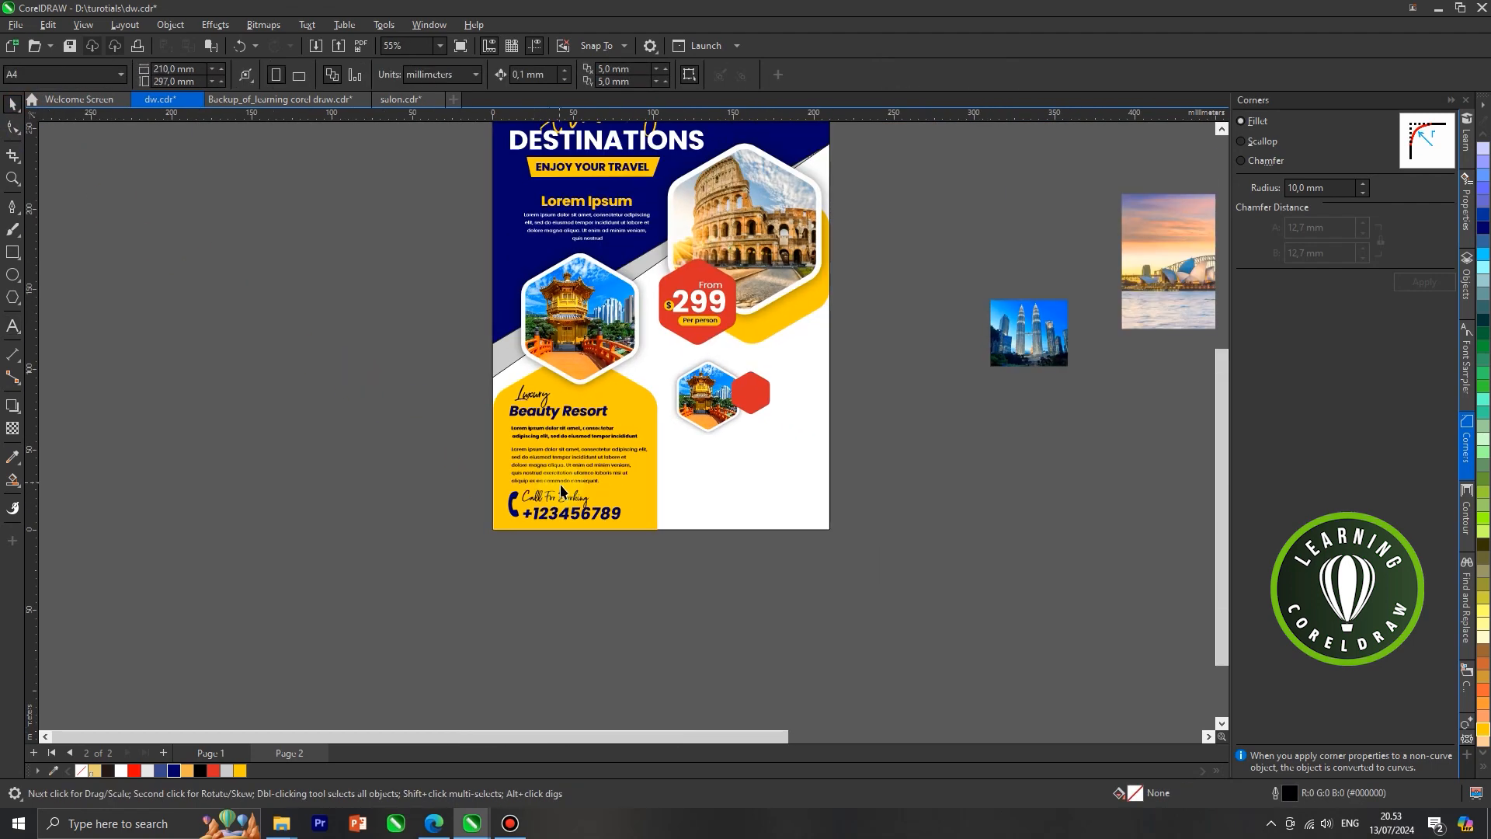
scroll(822, 463, "down", 1)
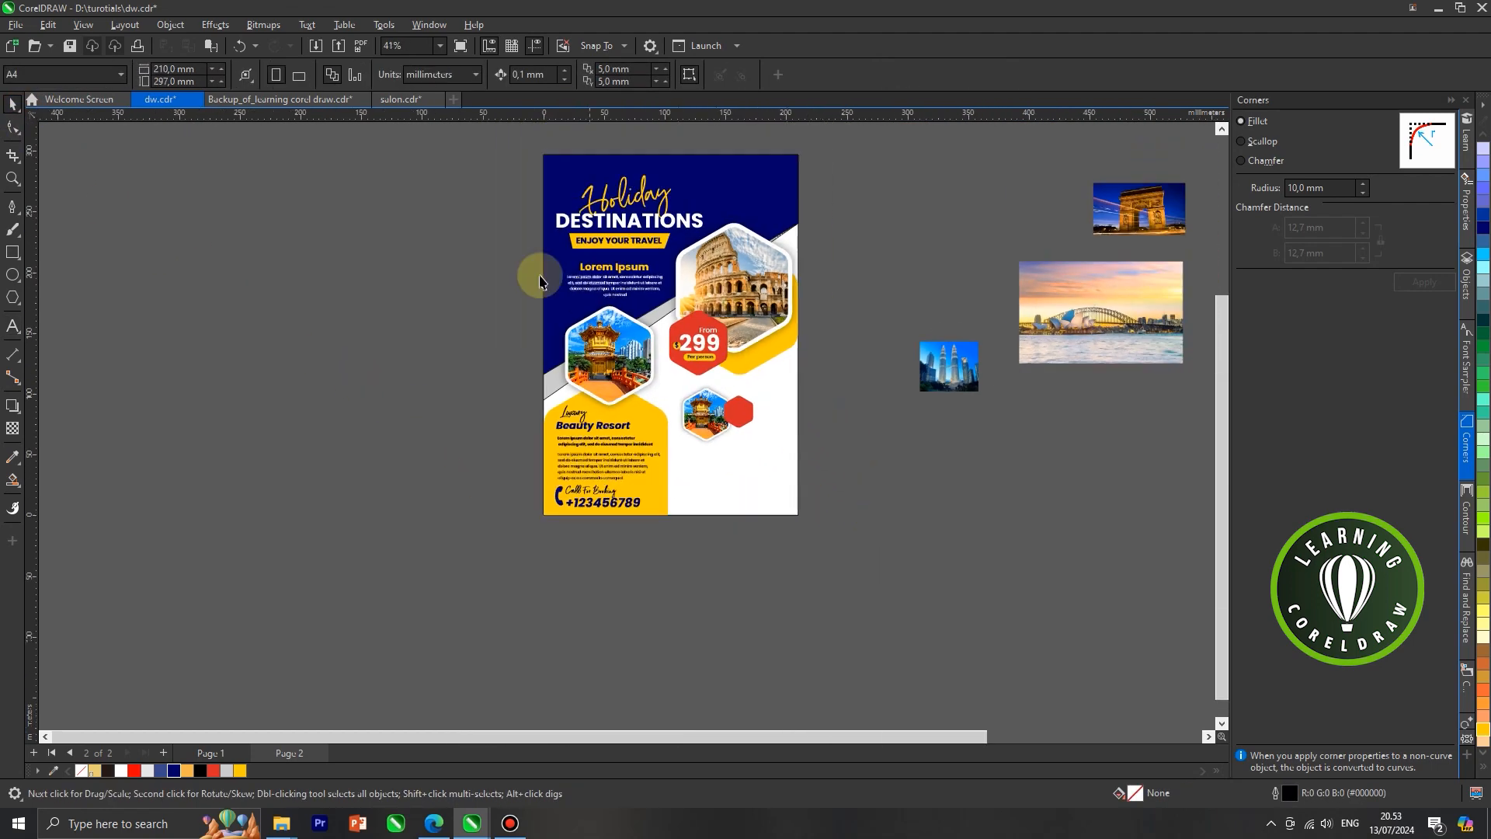
Copy the "From $299 Per person" texts from the large price badge and fit a reduced copy onto the small red hexagon.
scroll(609, 442, "up", 2)
left_click(888, 404)
scroll(791, 322, "up", 1)
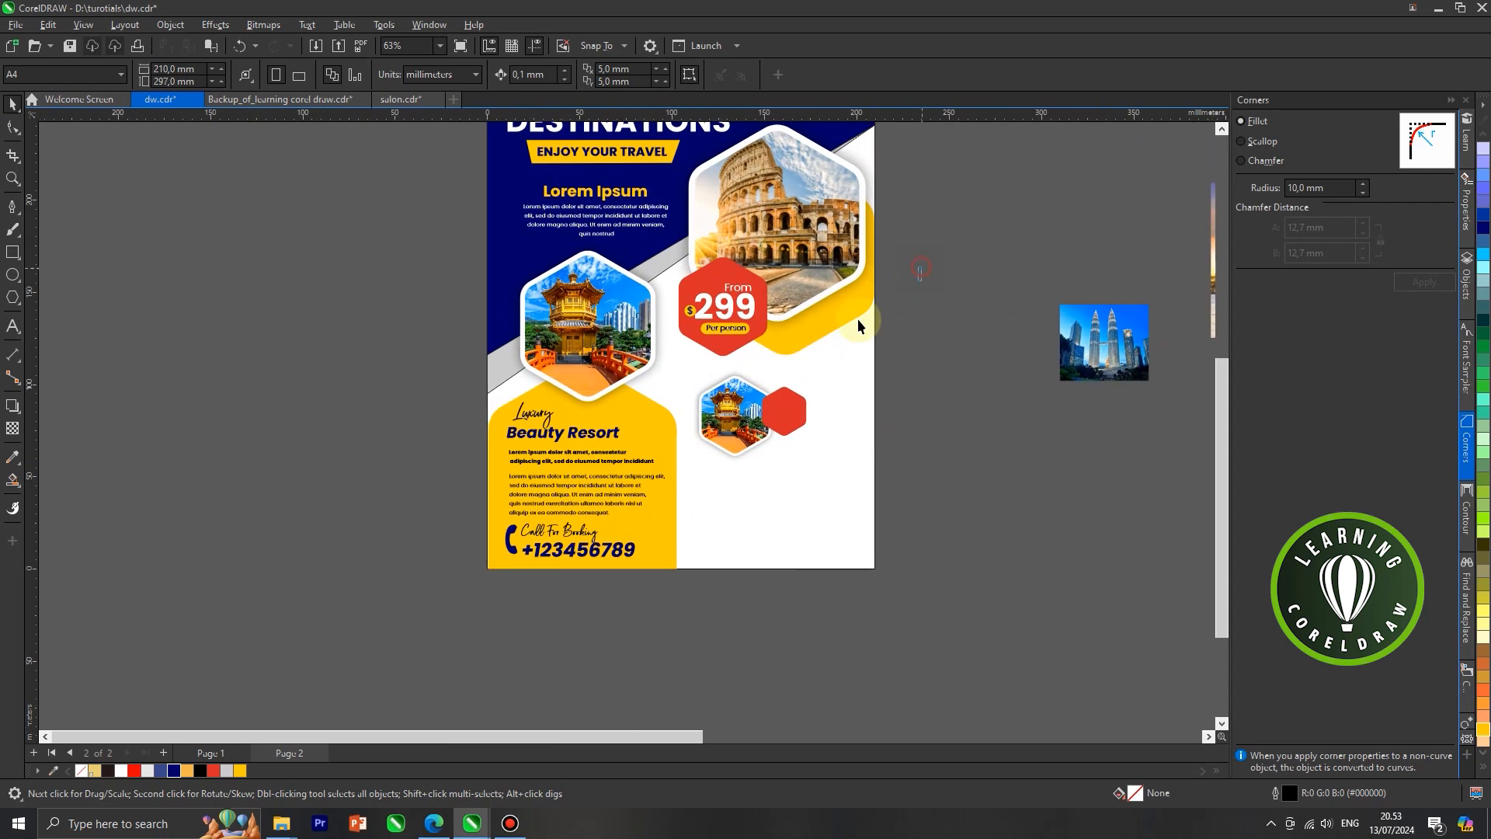
left_click_drag(679, 352, 677, 354)
left_click_drag(736, 312, 816, 420)
right_click(817, 419)
key("ctrl+z")
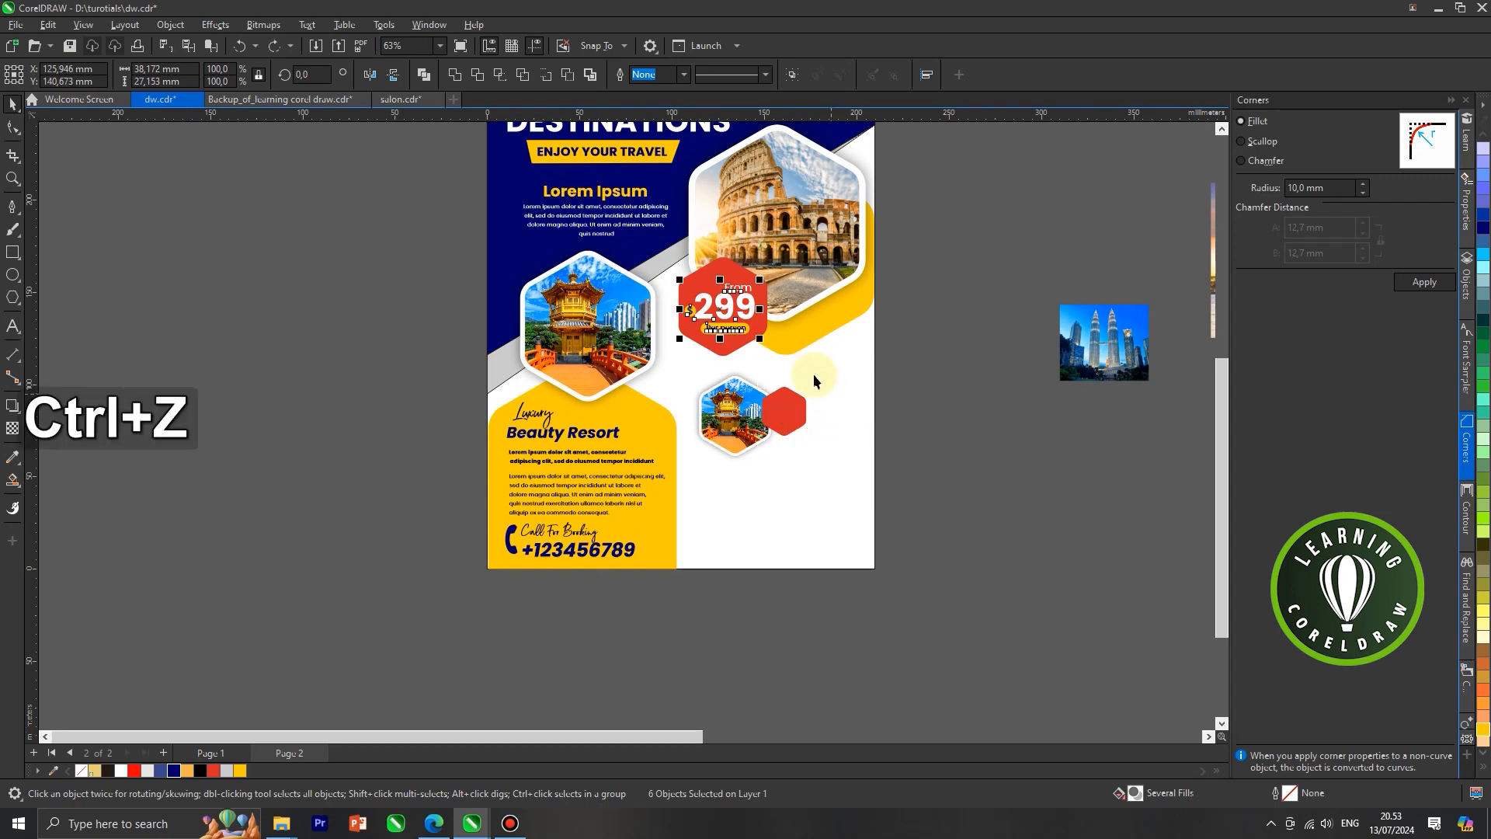
key("ctrl+c")
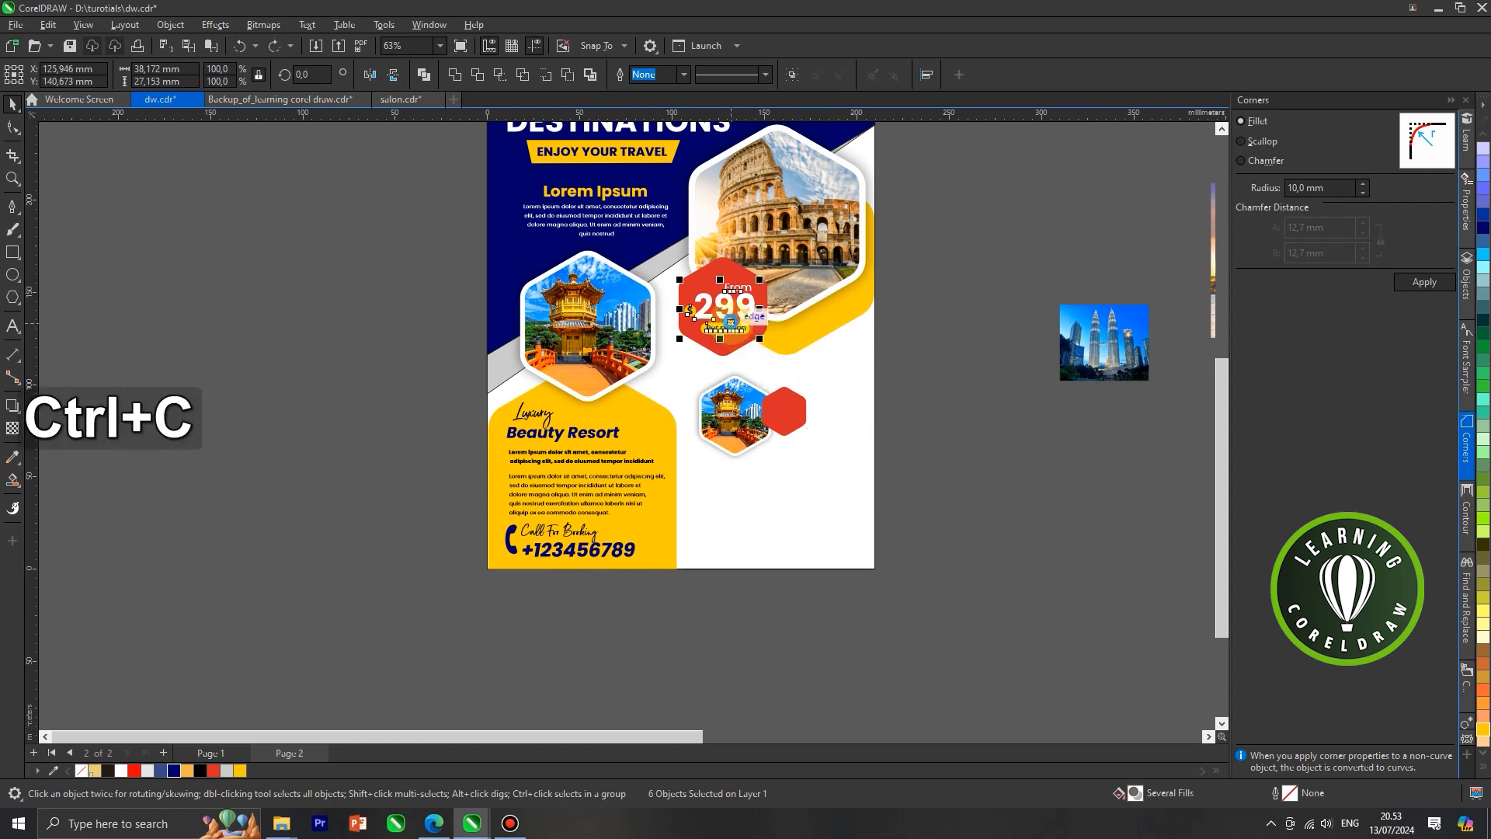
left_click_drag(731, 319, 733, 439)
scroll(842, 361, "up", 2)
scroll(708, 448, "up", 2)
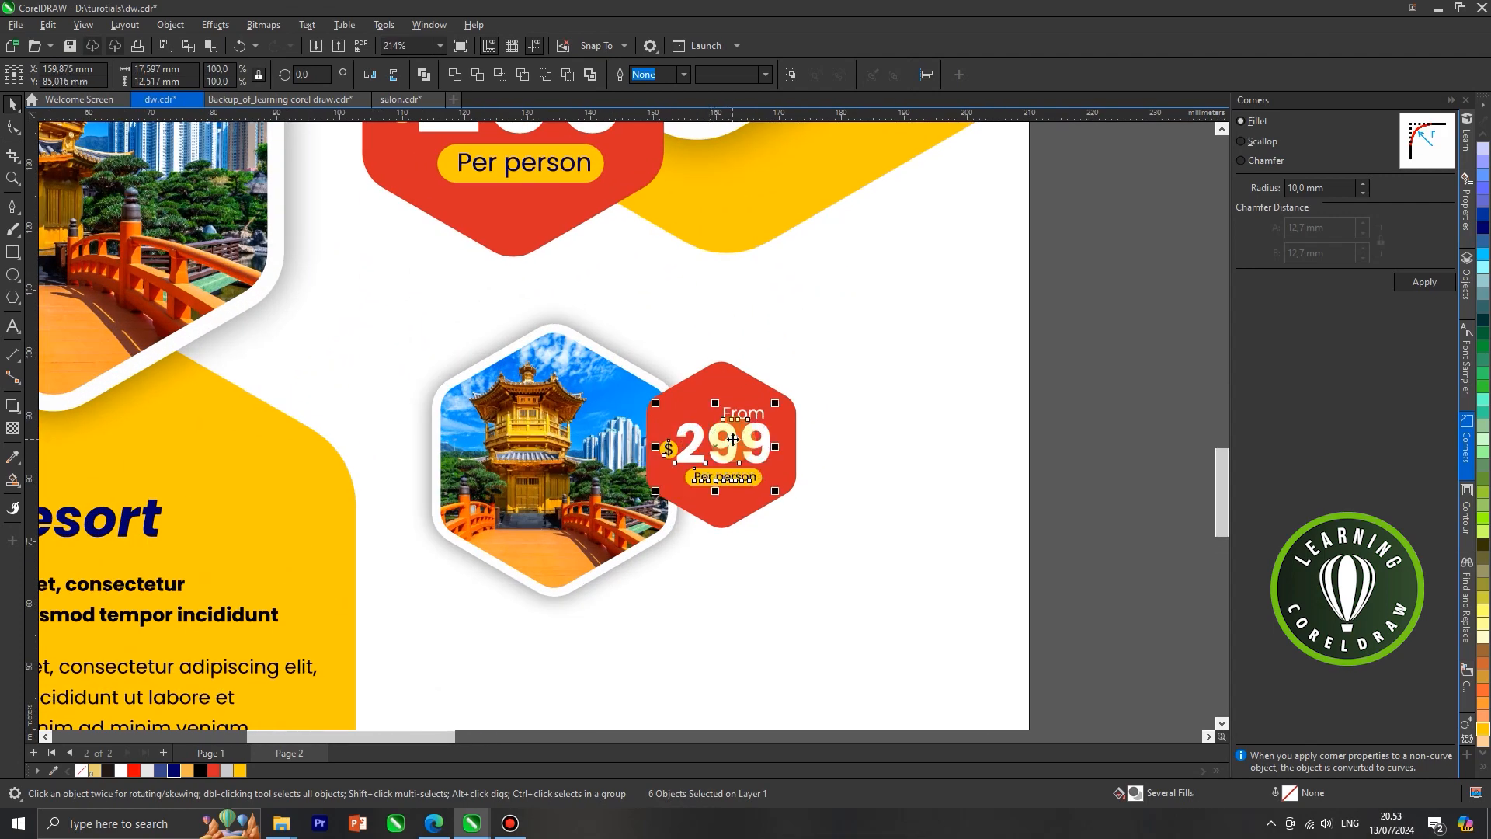
scroll(1025, 346, "down", 2)
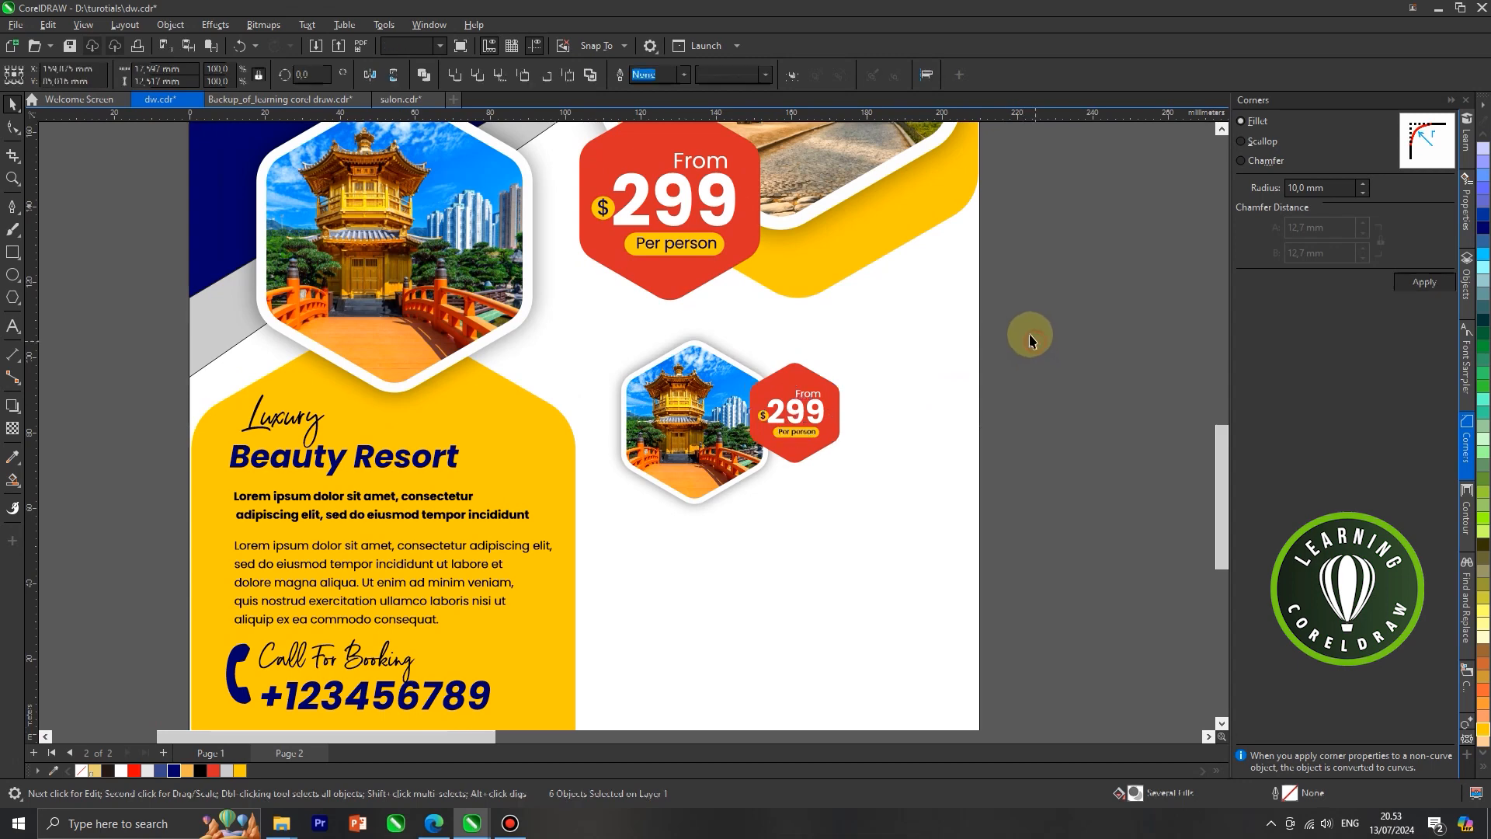
Select the small pagoda hexagon together with its red price badge and move them closer to the yellow panel.
left_click(1012, 336)
left_click_drag(1048, 294, 981, 387)
left_click_drag(697, 480, 698, 475)
left_click_drag(788, 416, 753, 430)
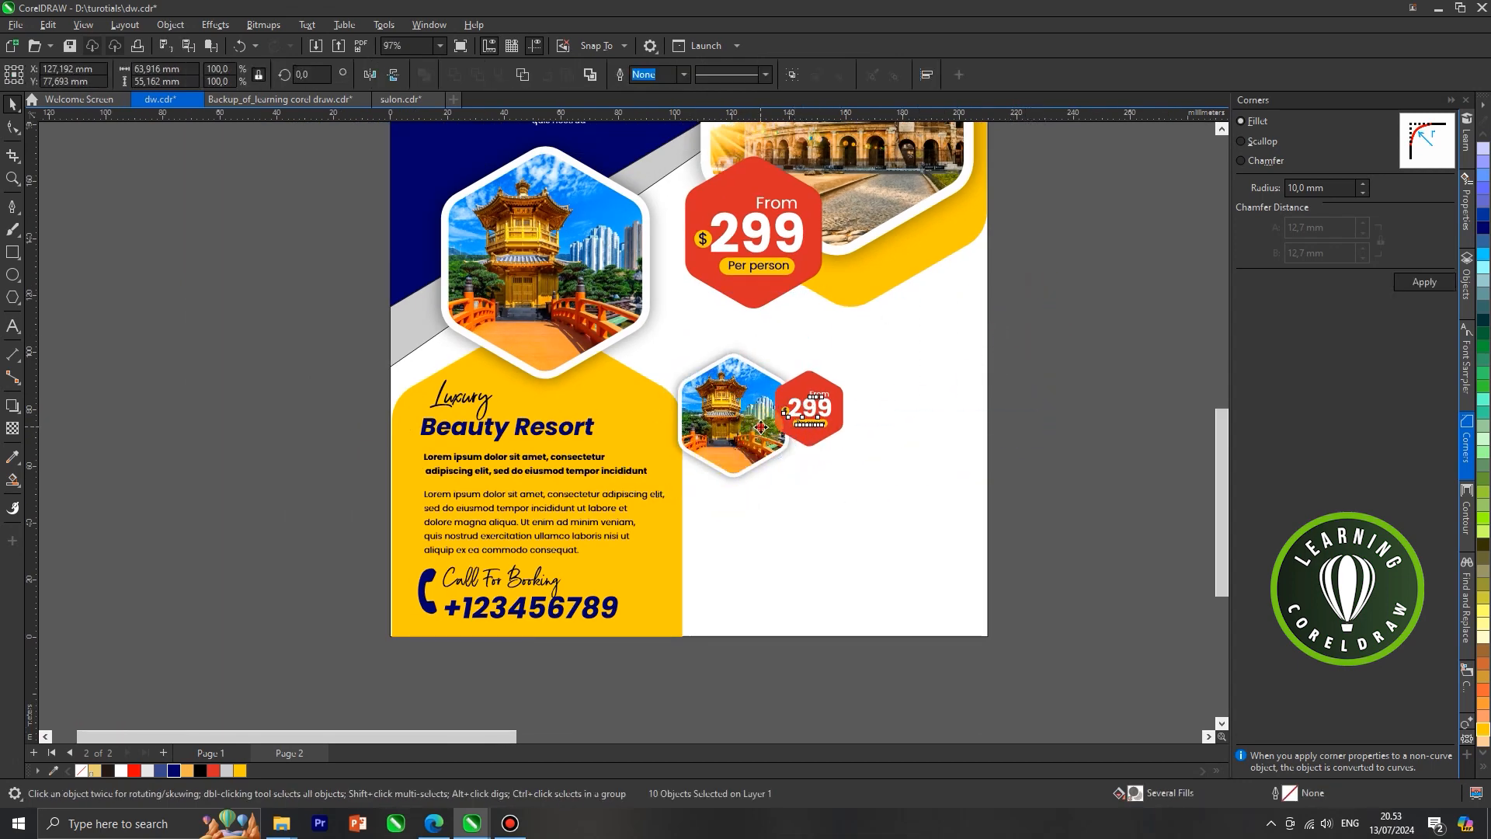
left_click(761, 427)
key("ctrl")
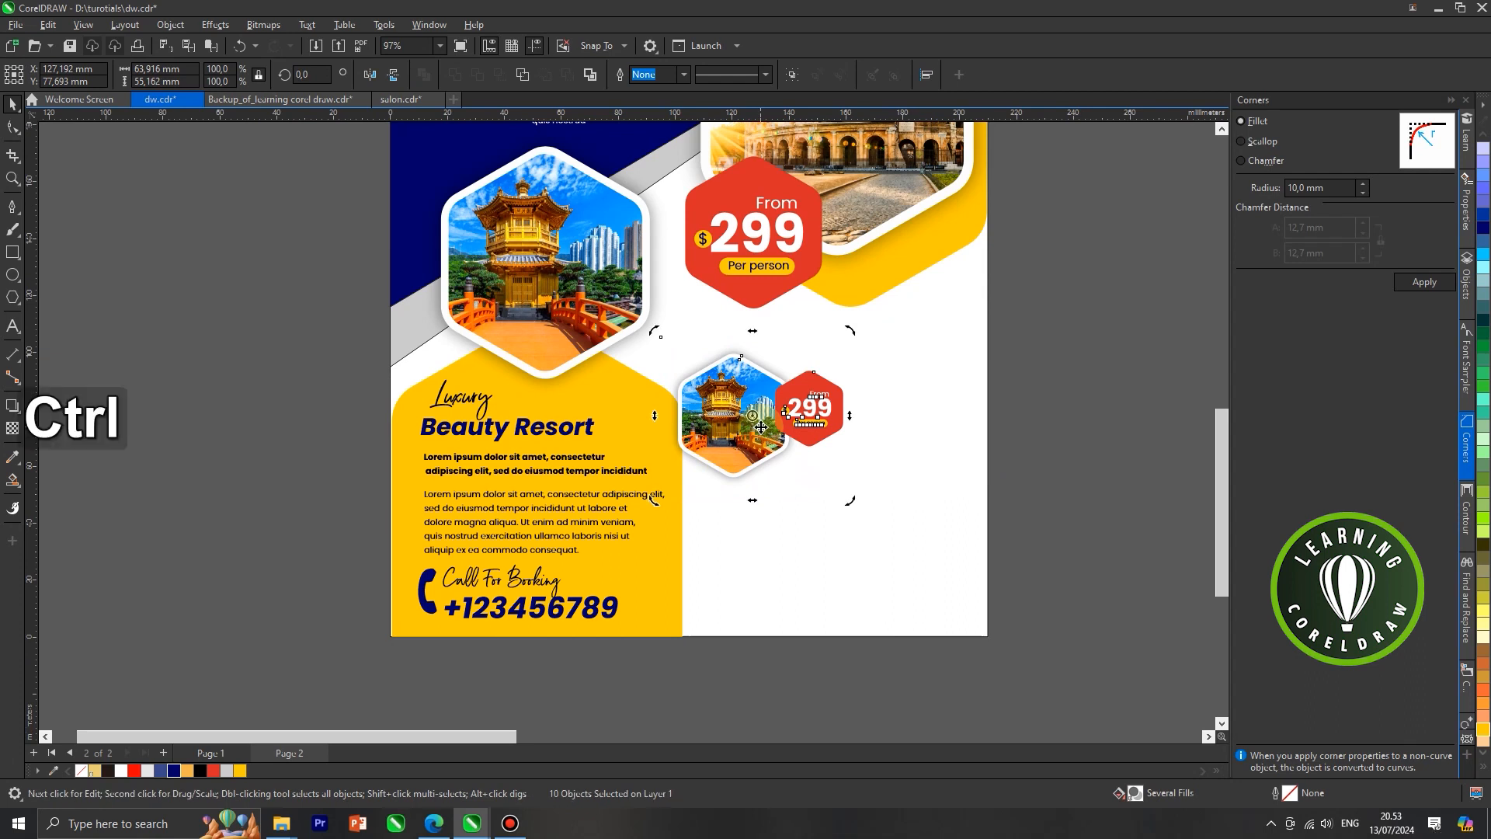
Group the small pagoda hexagon with its price badge and place two pasted copies below it in a column.
key("ctrl+g")
key("ctrl+c")
key("ctrl+v")
left_click_drag(760, 457, 733, 622)
key("ctrl+z")
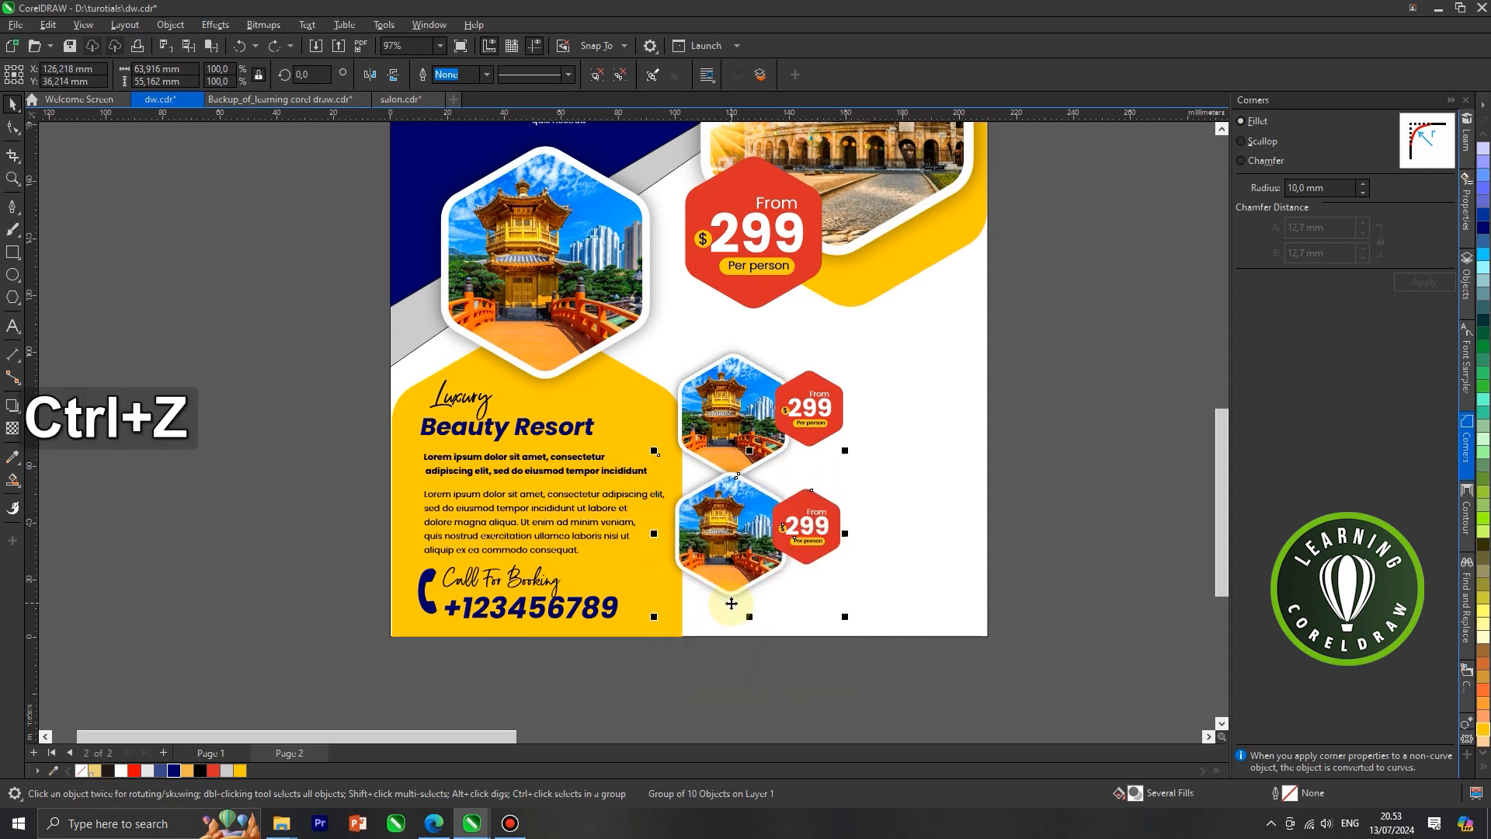
key("ctrl+v")
left_click_drag(738, 588, 738, 641)
Scale the three small hexagon groups down together to about 122 mm overall height and fit them in the white area beside the yellow panel.
left_click(730, 509, "shift")
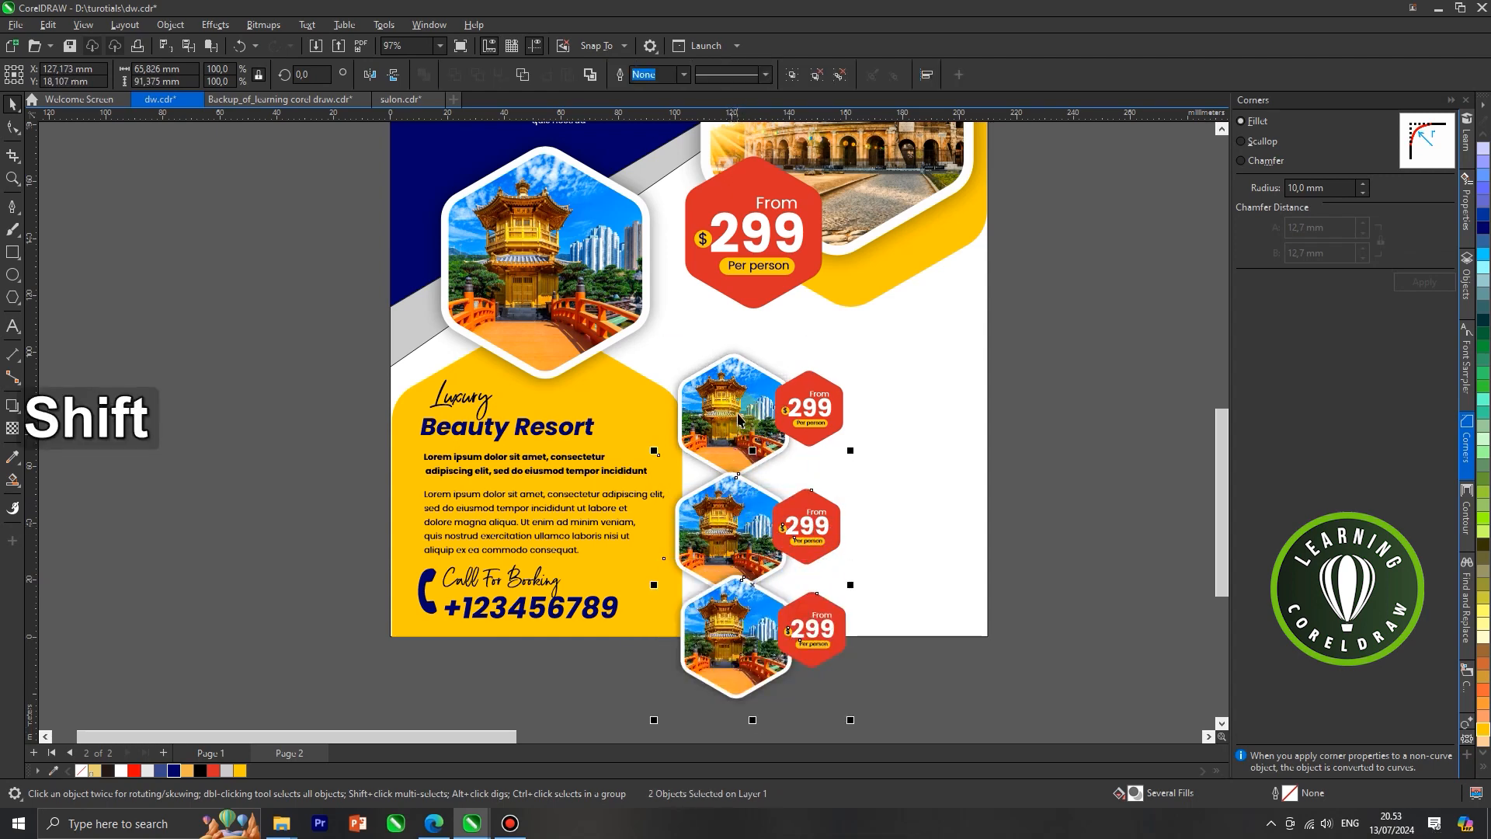
left_click(739, 404, "shift")
left_click_drag(752, 513, 761, 472)
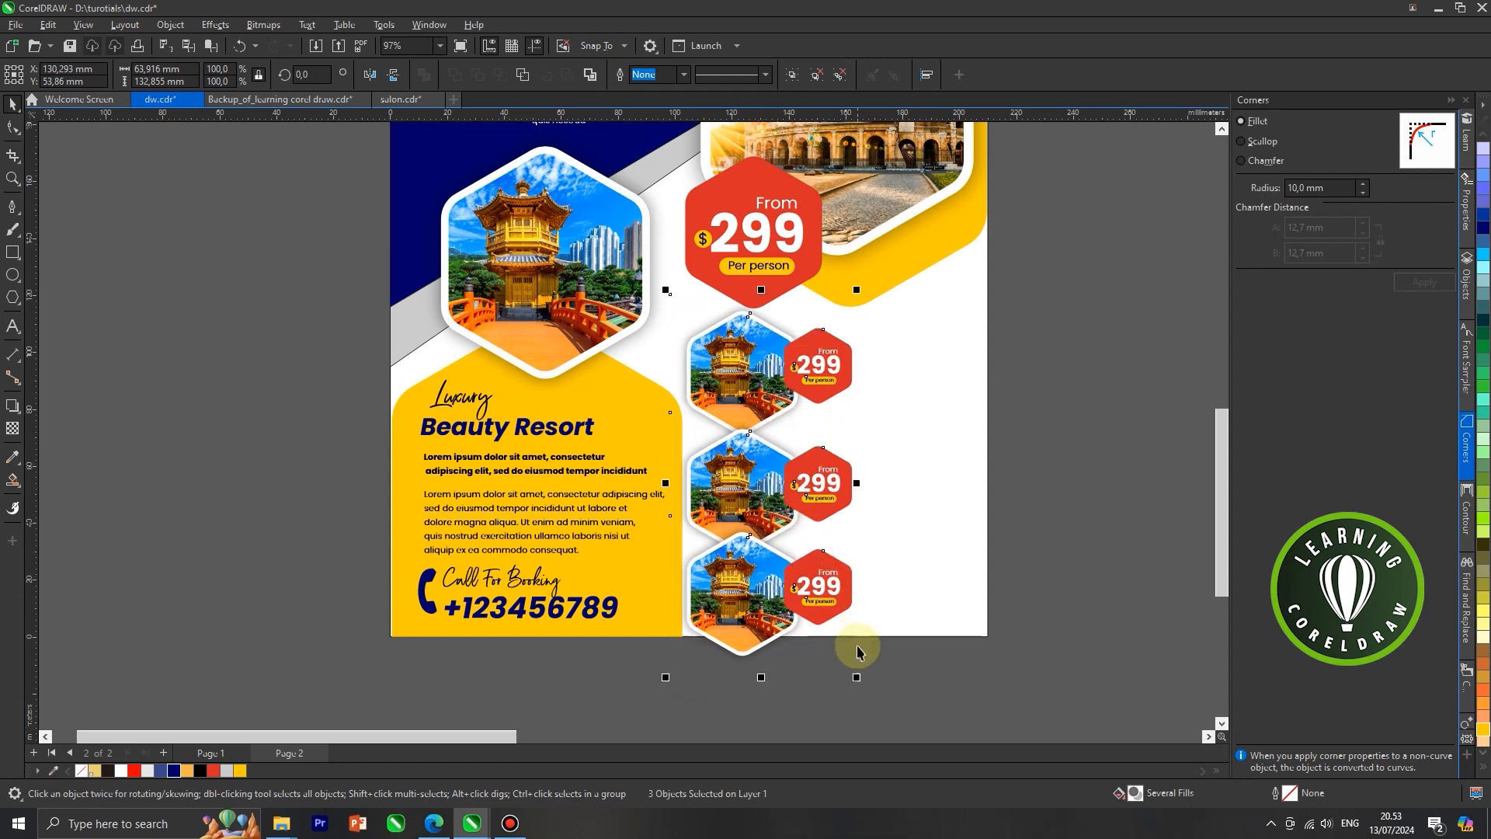
left_click_drag(856, 677, 841, 647)
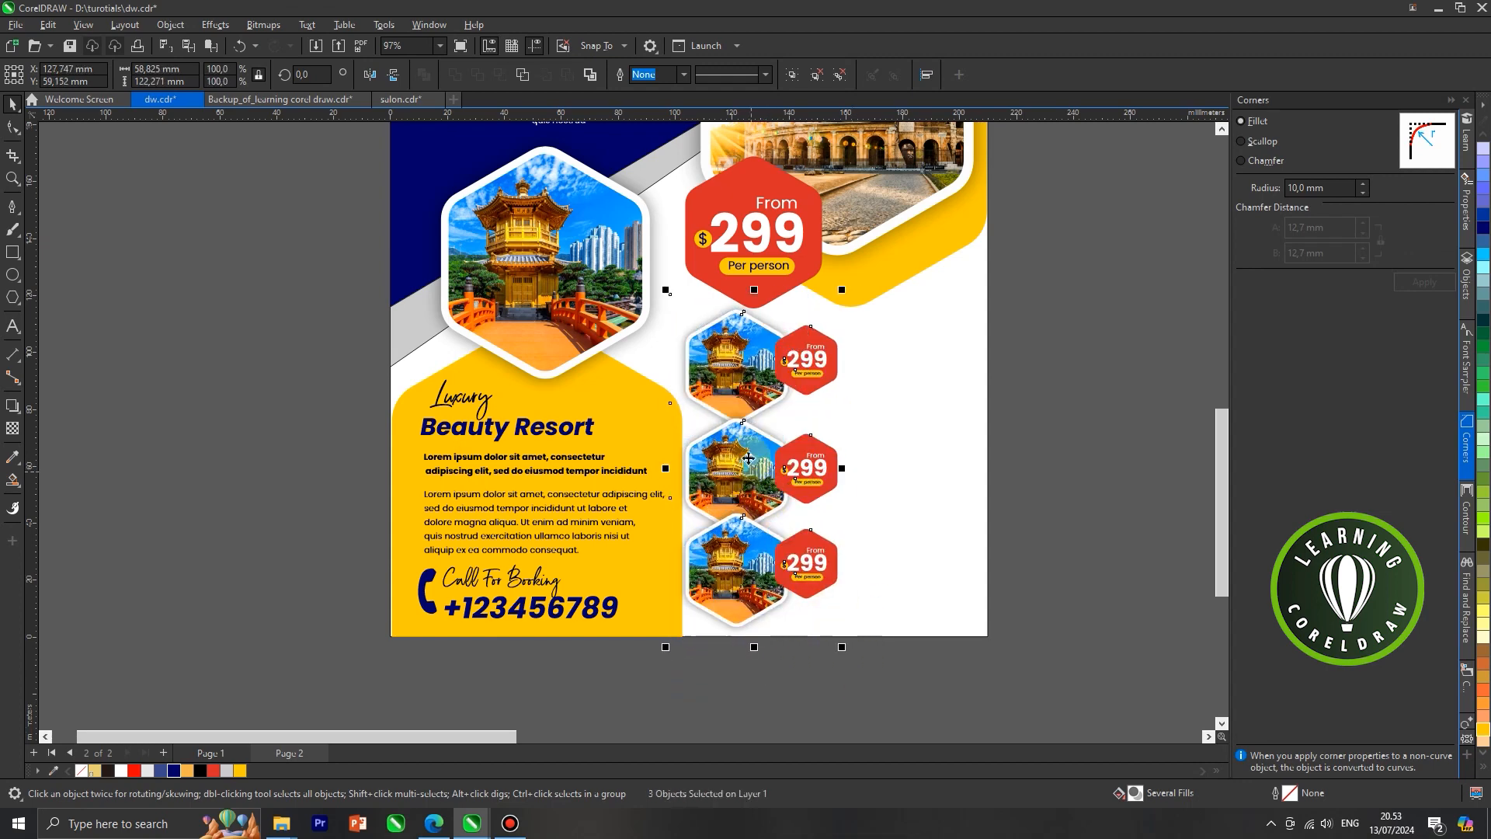
left_click_drag(750, 466, 743, 463)
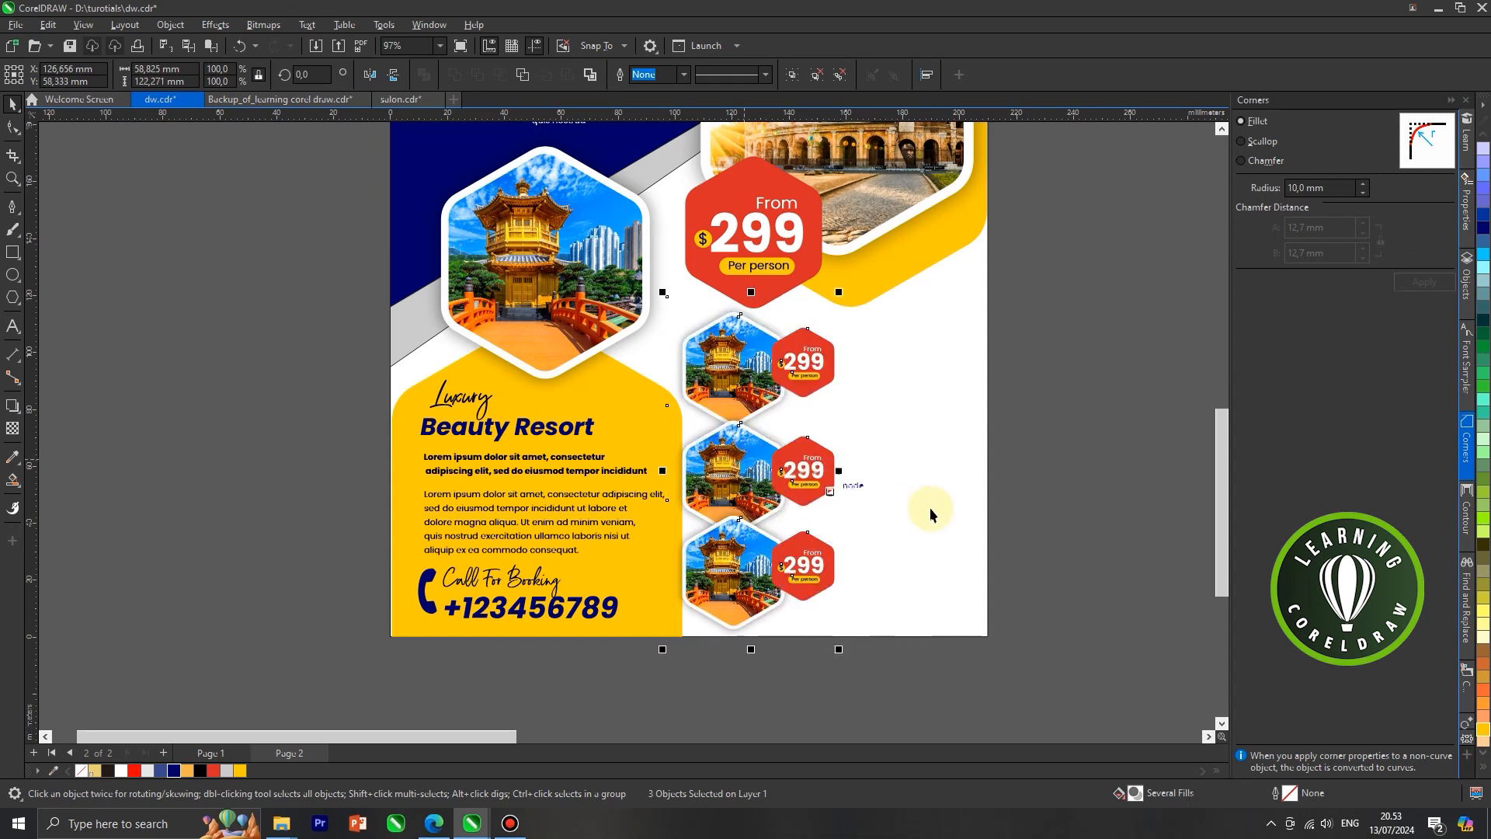
Select the Colosseum hexagon with its yellow backing shape and large price badge, and shift them up slightly together.
left_click(907, 510)
scroll(887, 517, "down", 1)
scroll(890, 508, "down", 3)
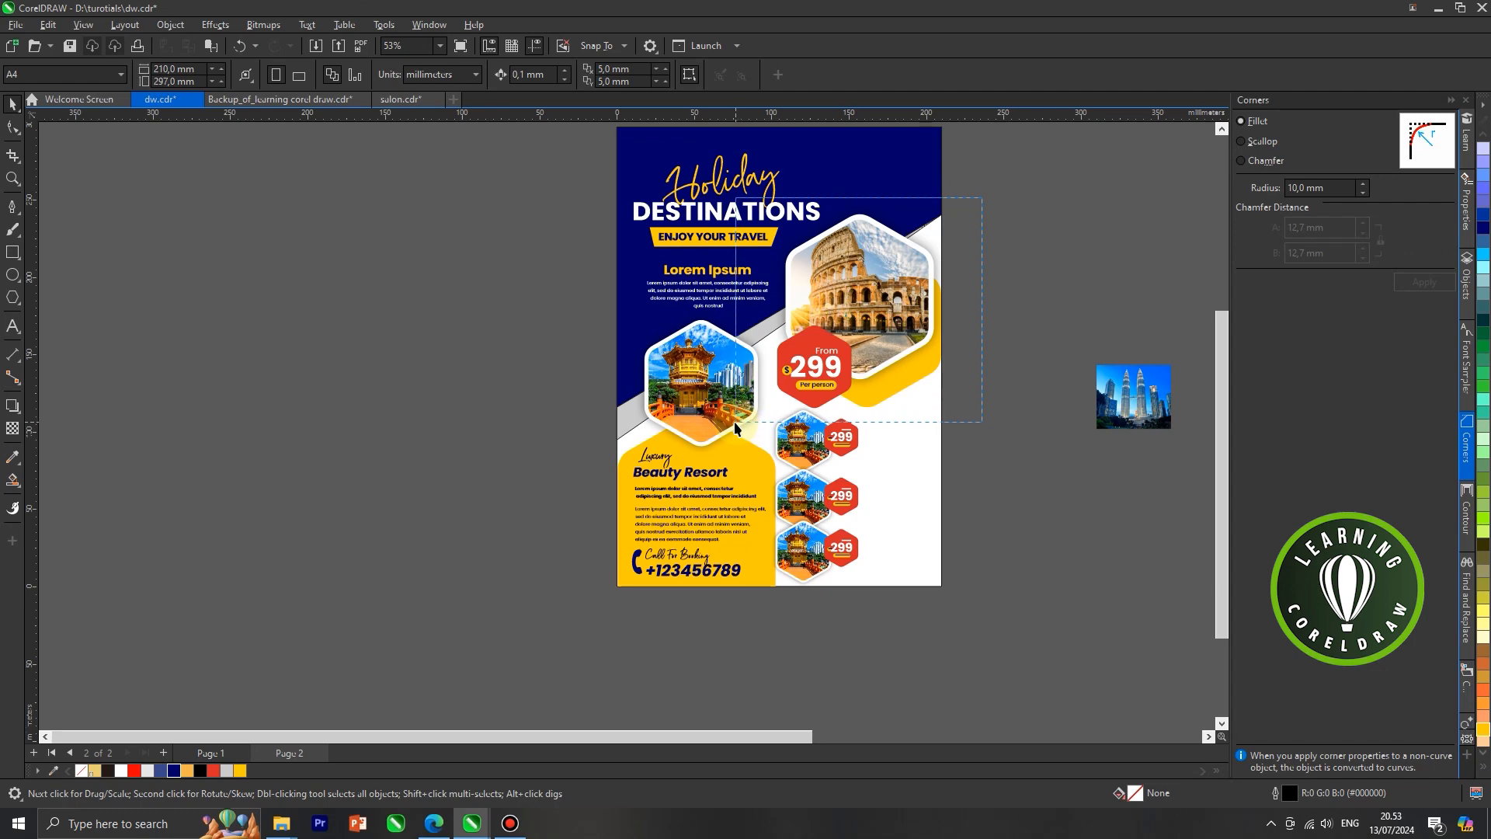
scroll(865, 287, "up", 2)
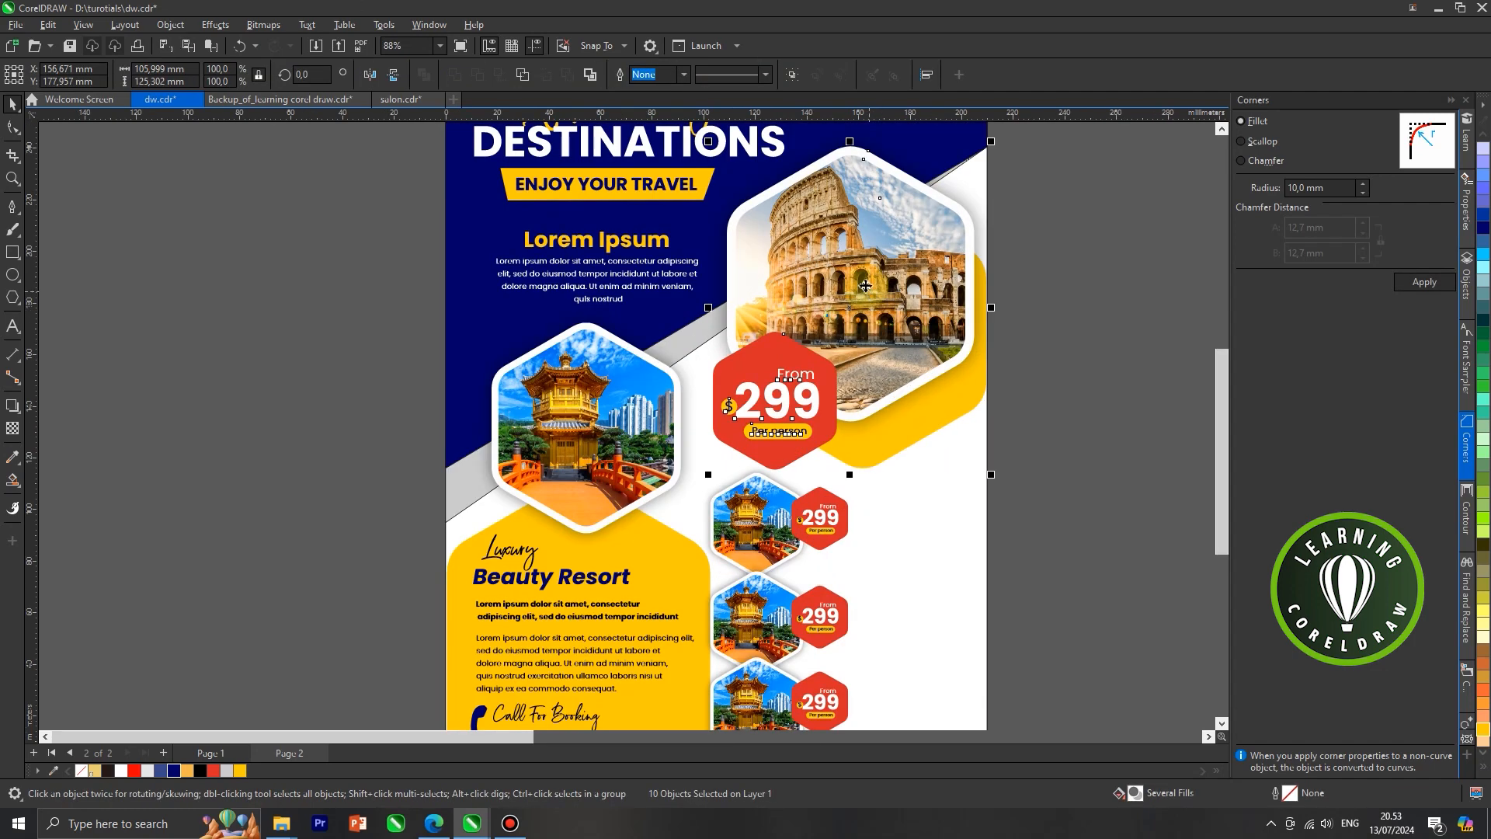
left_click_drag(865, 281, 863, 258)
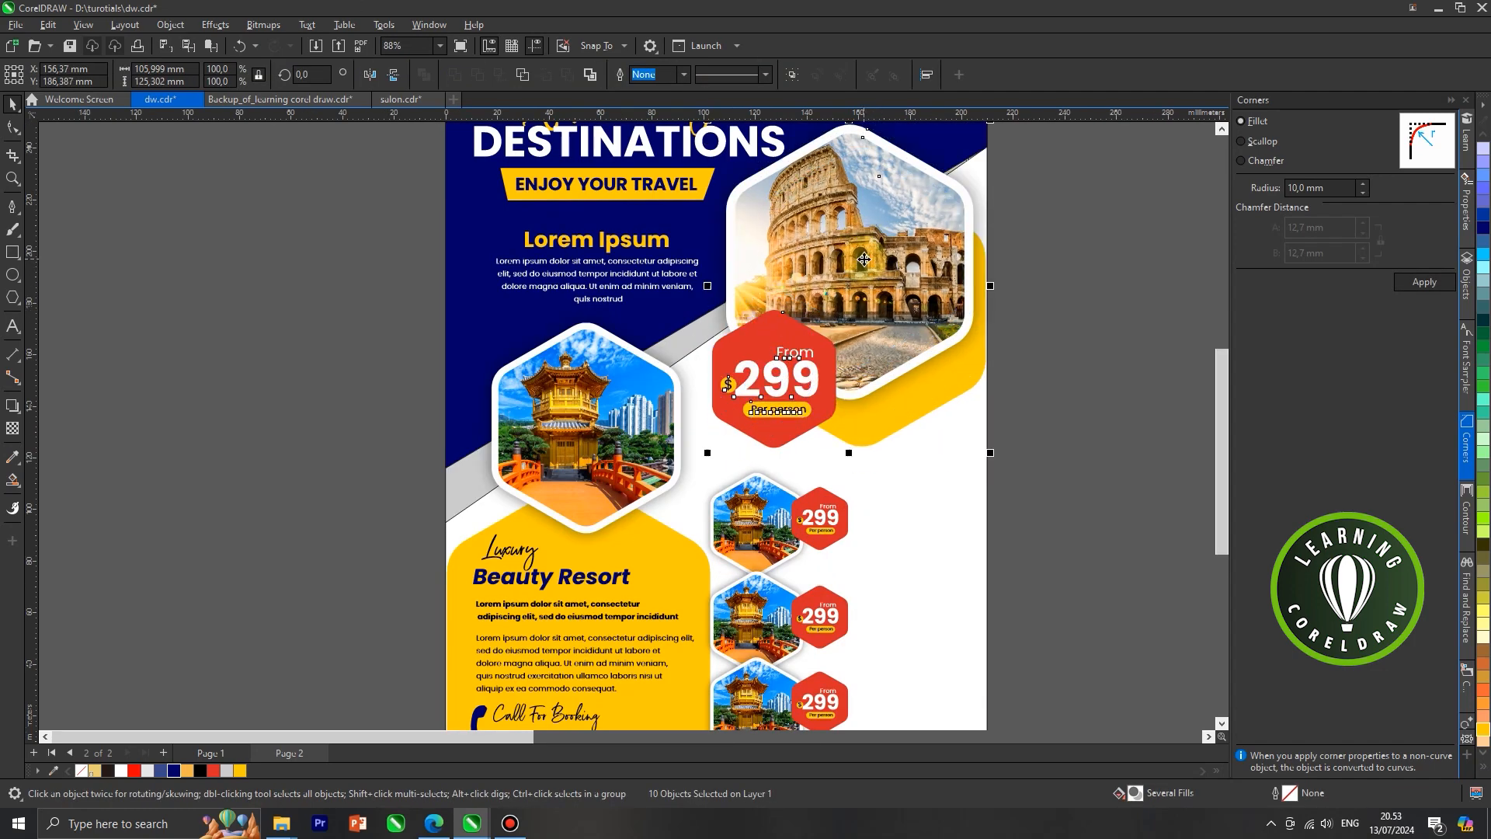
left_click(865, 259)
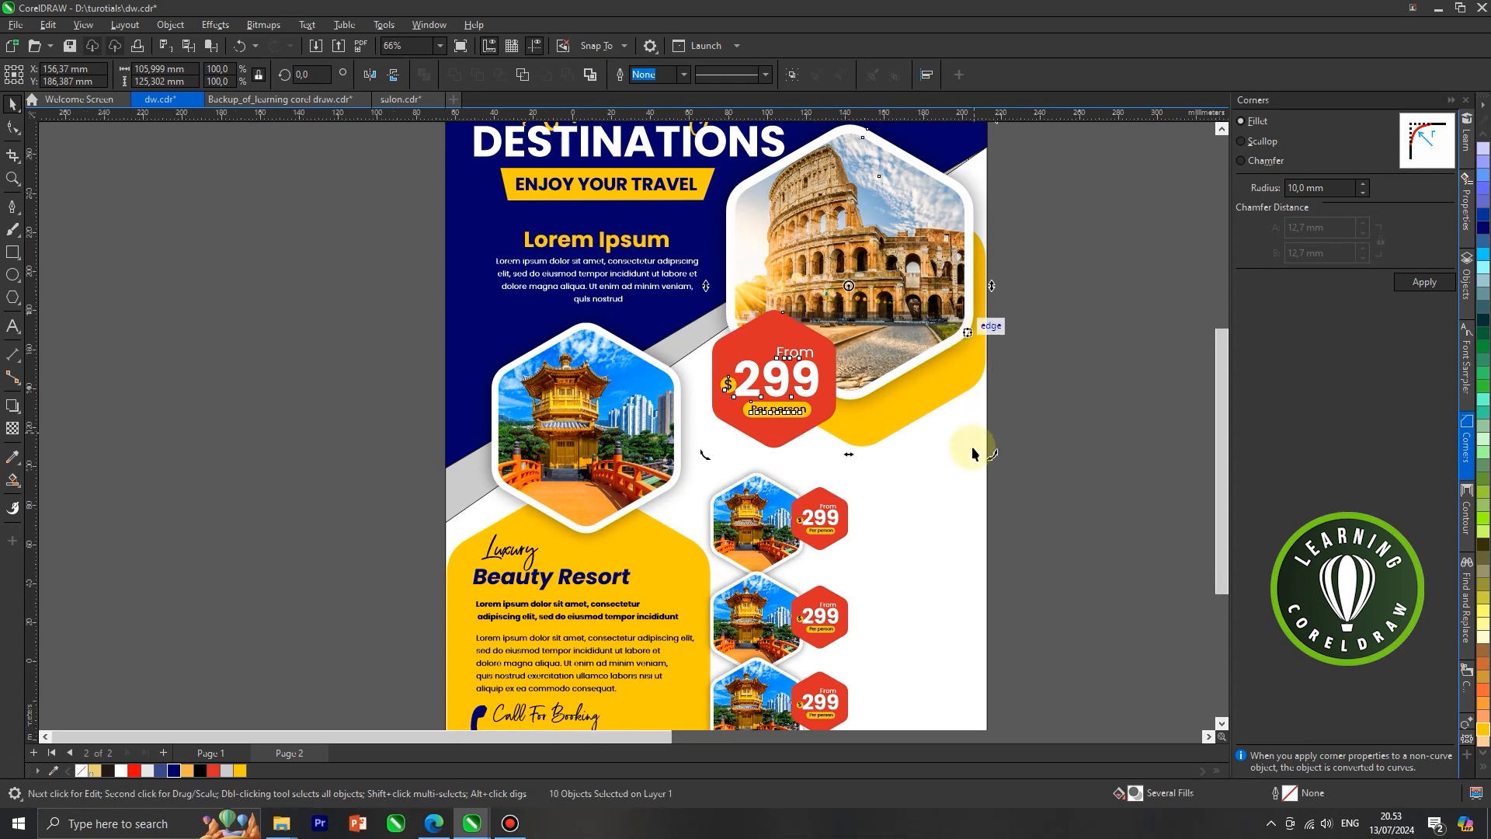
Select all three small hexagon groups and move them up slightly, clear of the page's lower edge.
scroll(972, 446, "down", 1)
left_click_drag(730, 670, 729, 669)
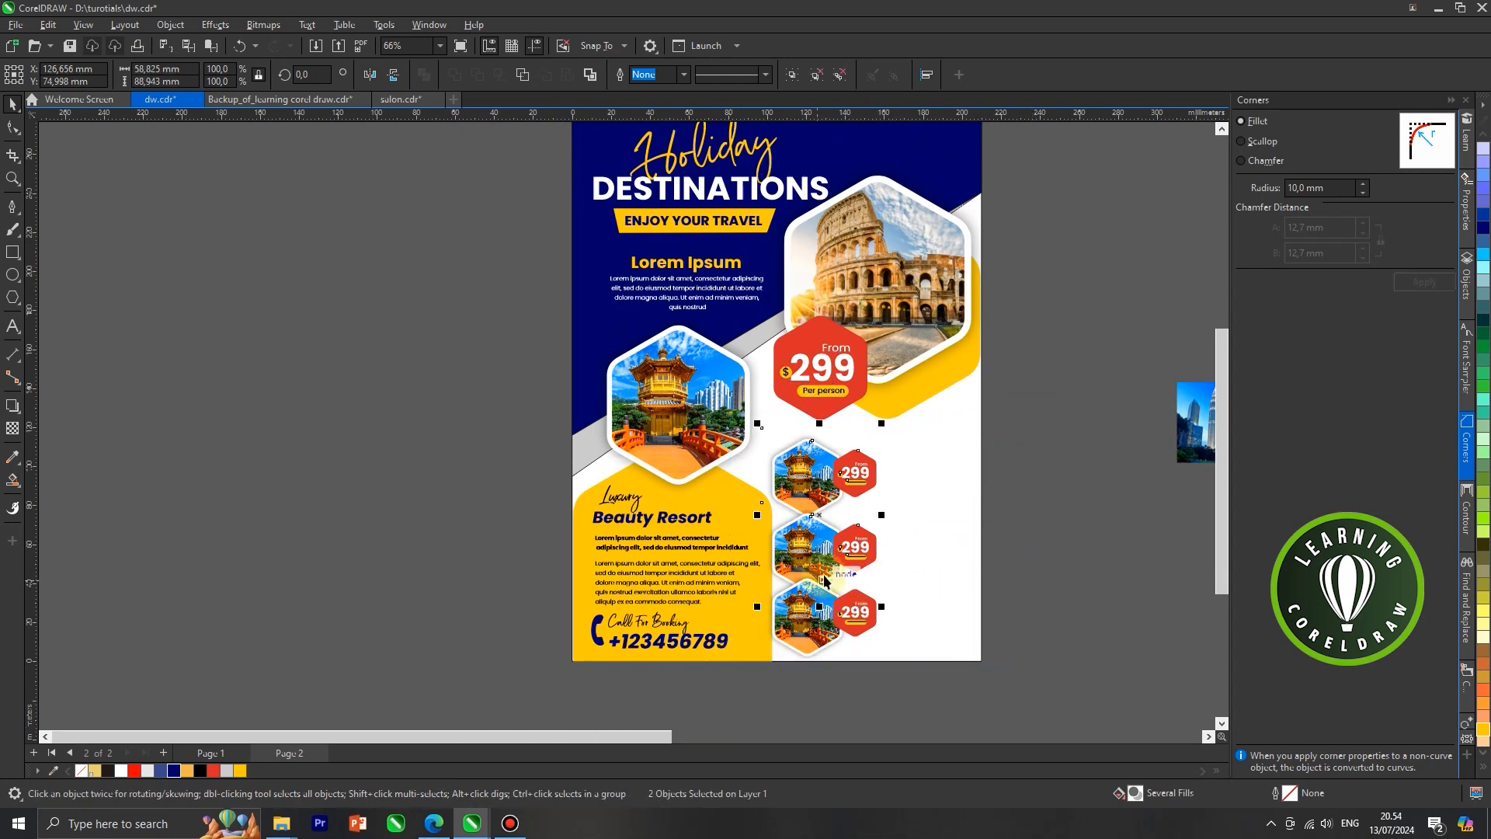
scroll(824, 564, "up", 2)
left_click_drag(826, 548, 834, 519)
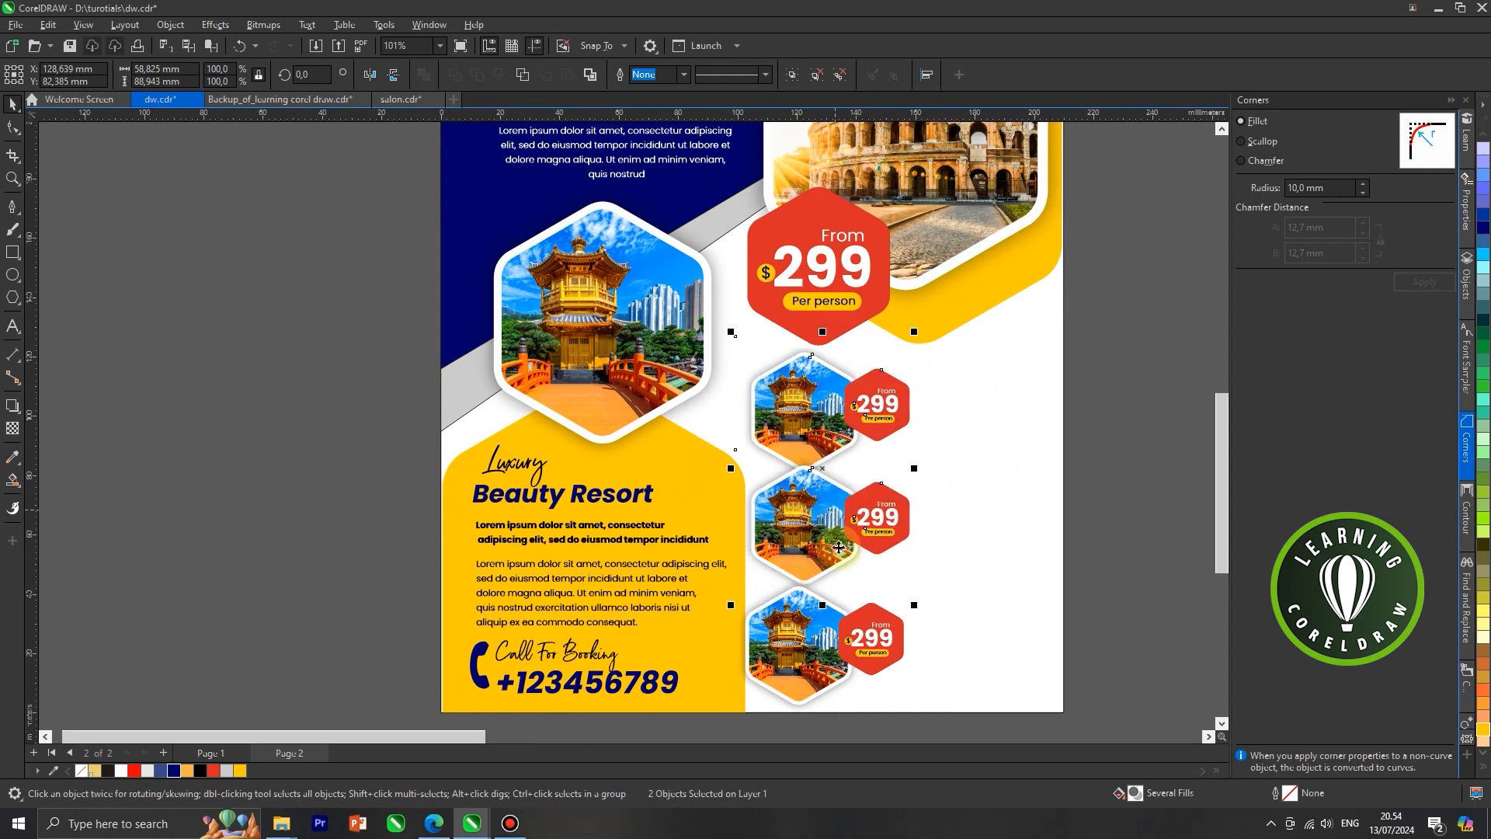
key("ctrl+z")
left_click(814, 631, "shift")
left_click_drag(814, 631, 822, 594)
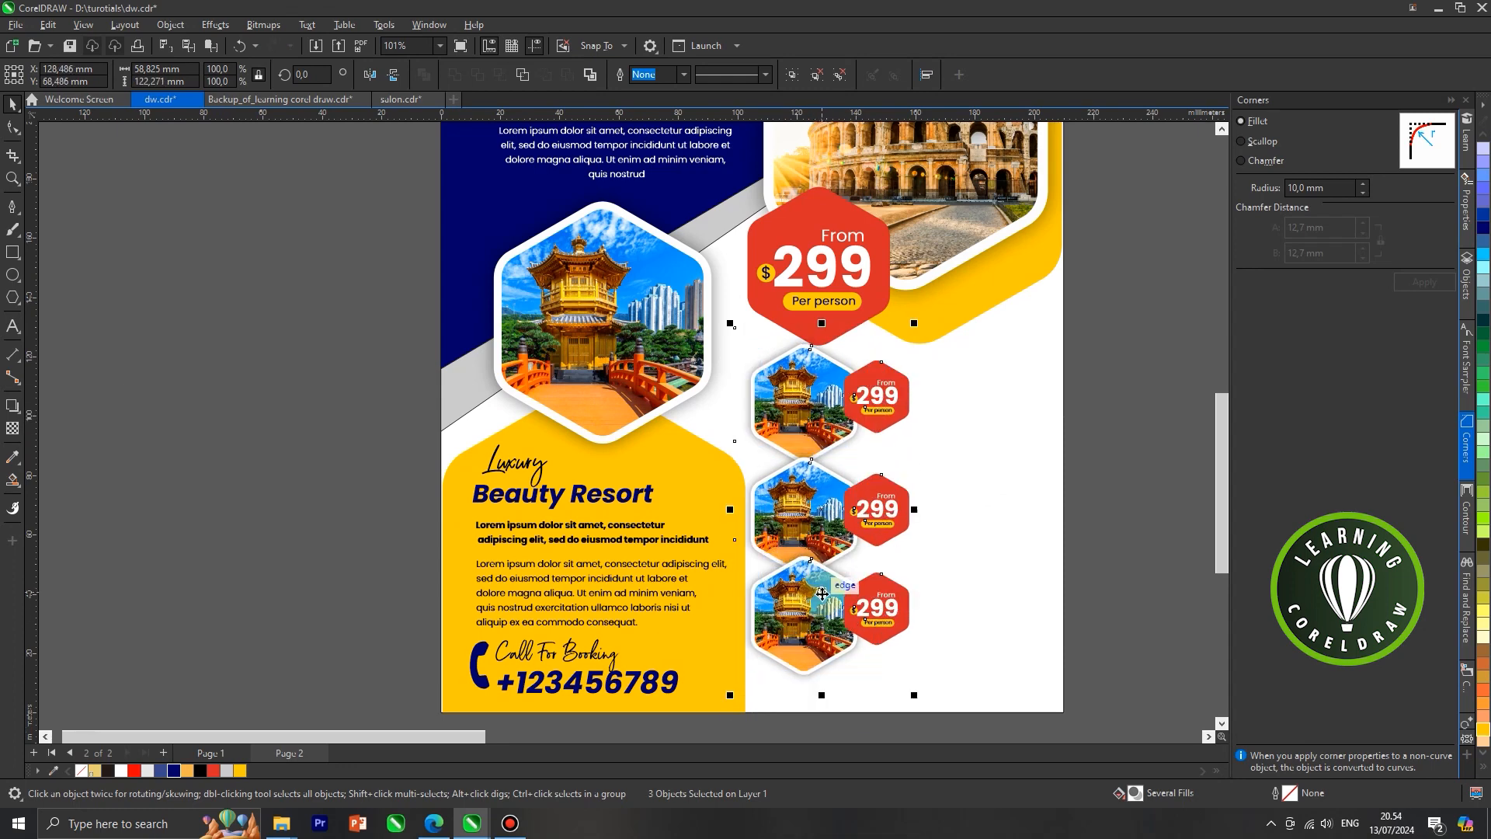
left_click(940, 496)
scroll(940, 496, "down", 3)
Move the large red $299 price badge with its texts up and left, toward the gap between the two landmark hexagons.
left_click(874, 361)
scroll(885, 330, "up", 1)
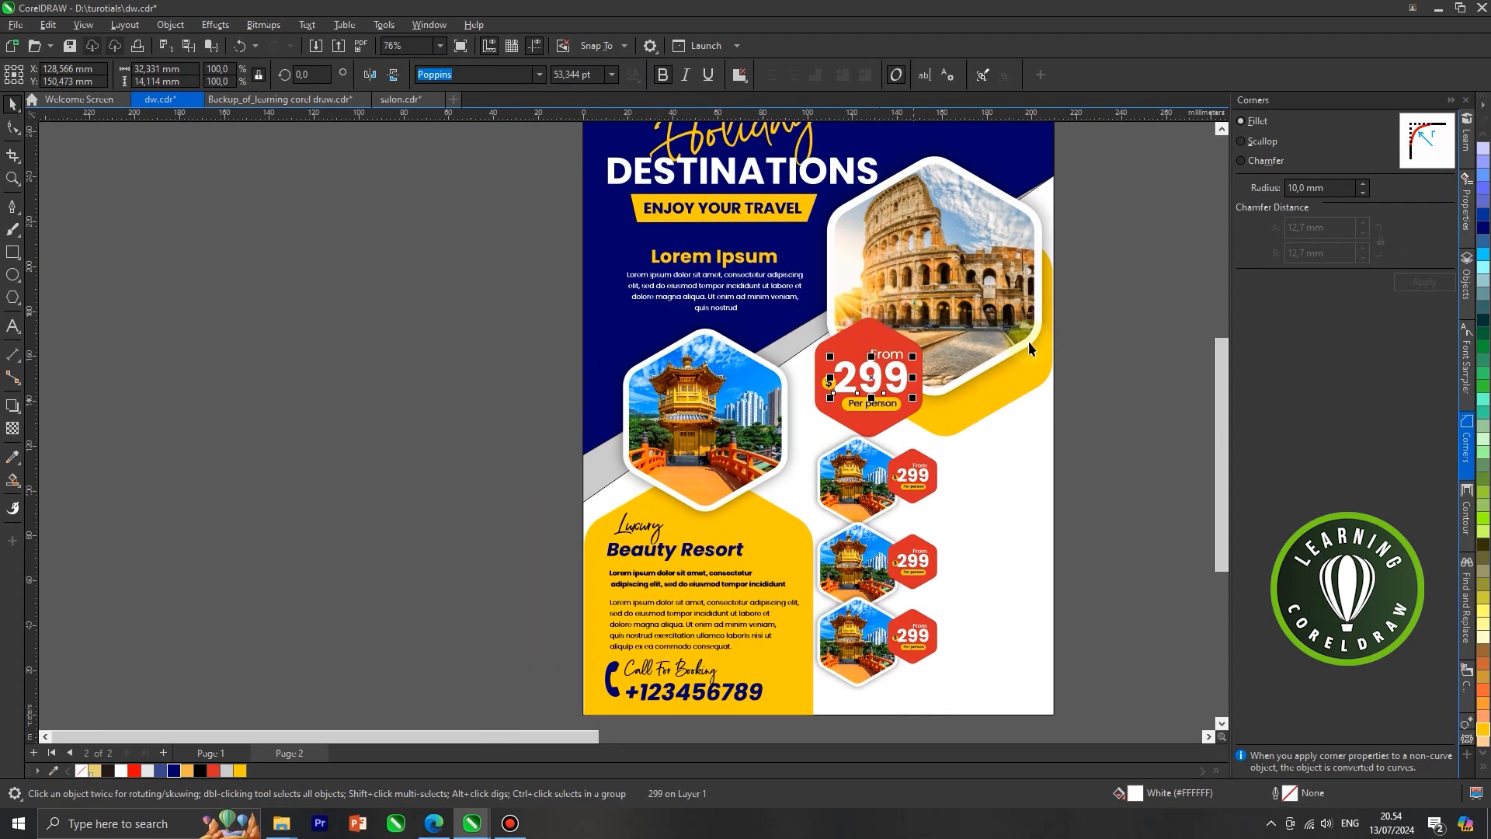
left_click_drag(1068, 378, 803, 449)
scroll(885, 347, "up", 1)
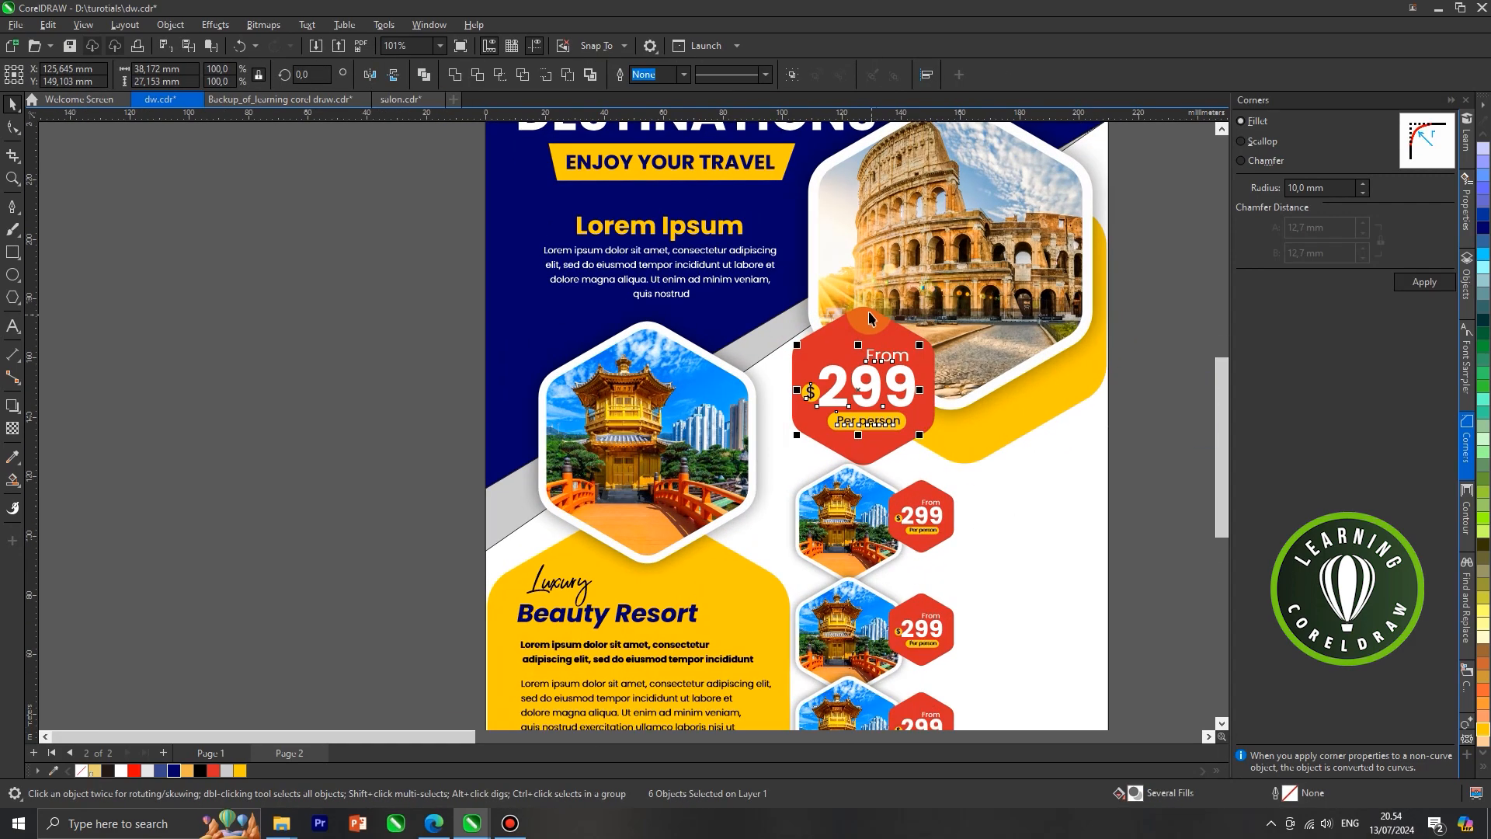
left_click_drag(885, 344, 855, 342)
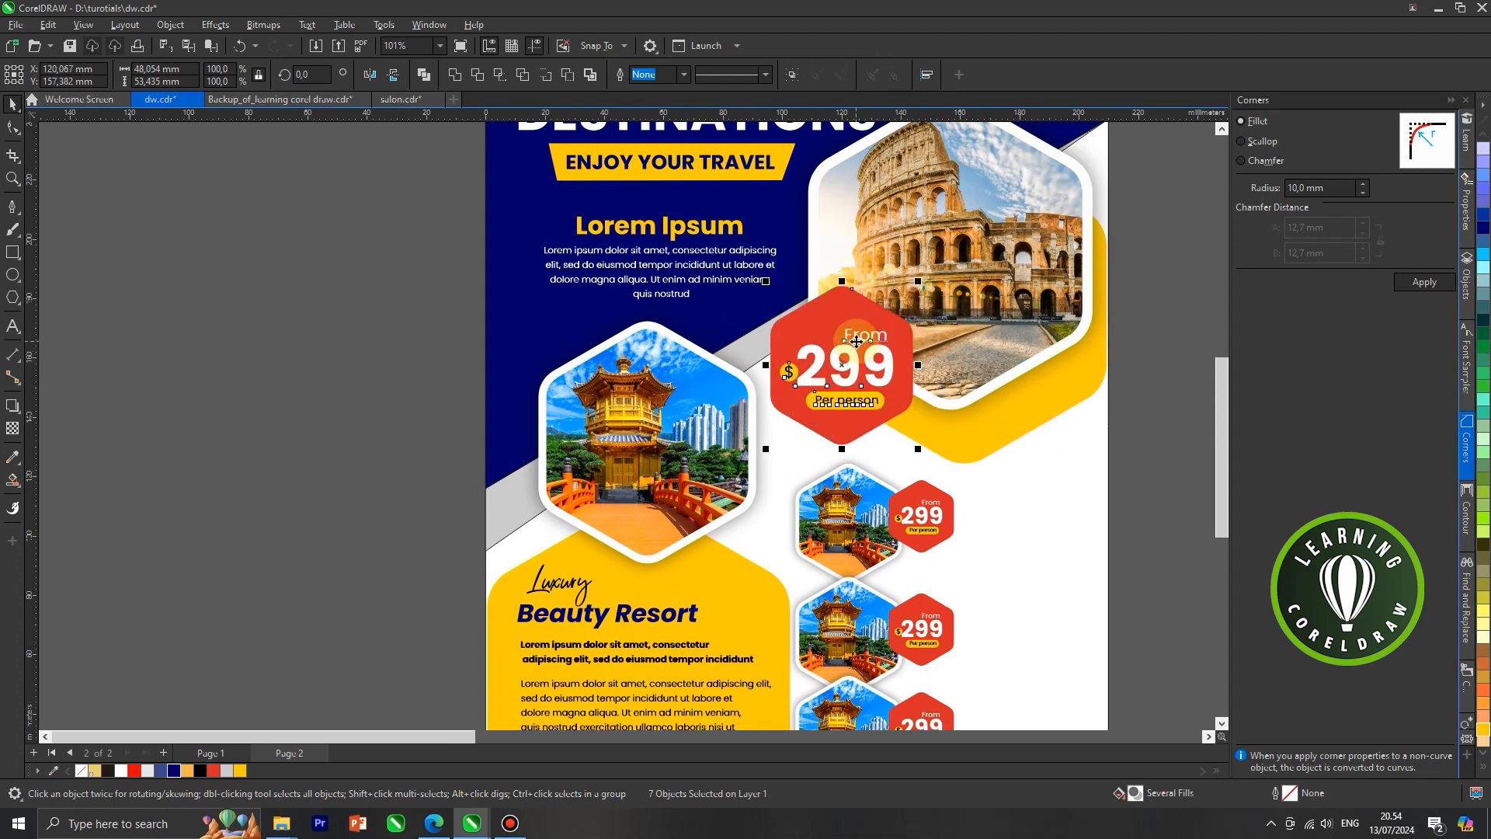
left_click(856, 344)
scroll(856, 344, "down", 2)
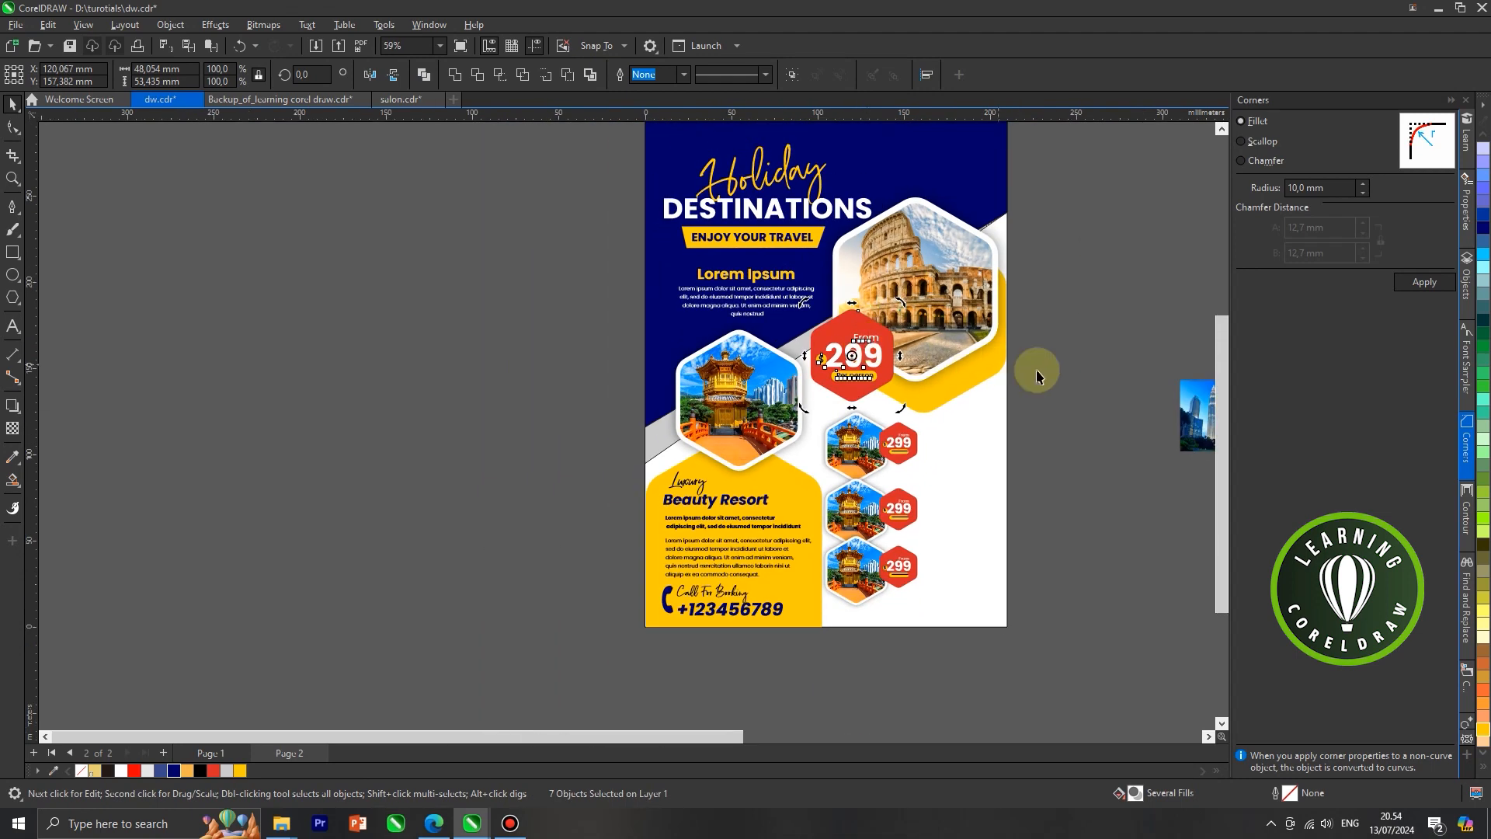
left_click(1088, 378)
scroll(1087, 372, "down", 1)
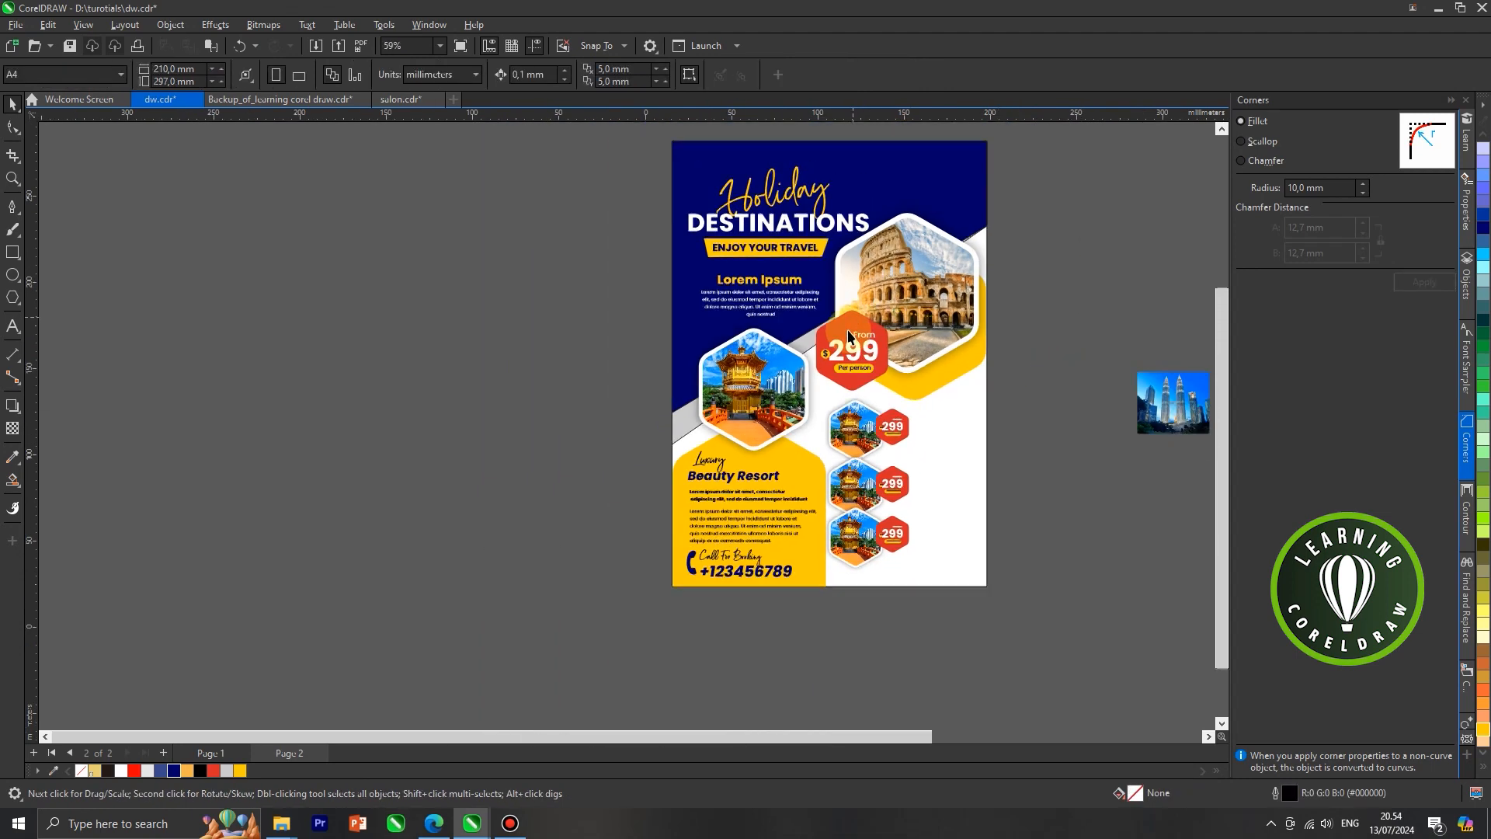
Select the "Holiday Destinations" heading with its "Enjoy Your Travel" banner and nudge them up two increments.
left_click(846, 247)
left_click_drag(650, 163, 873, 285)
key("Up")
key("Up")
left_click(1005, 356)
scroll(867, 409, "down", 1)
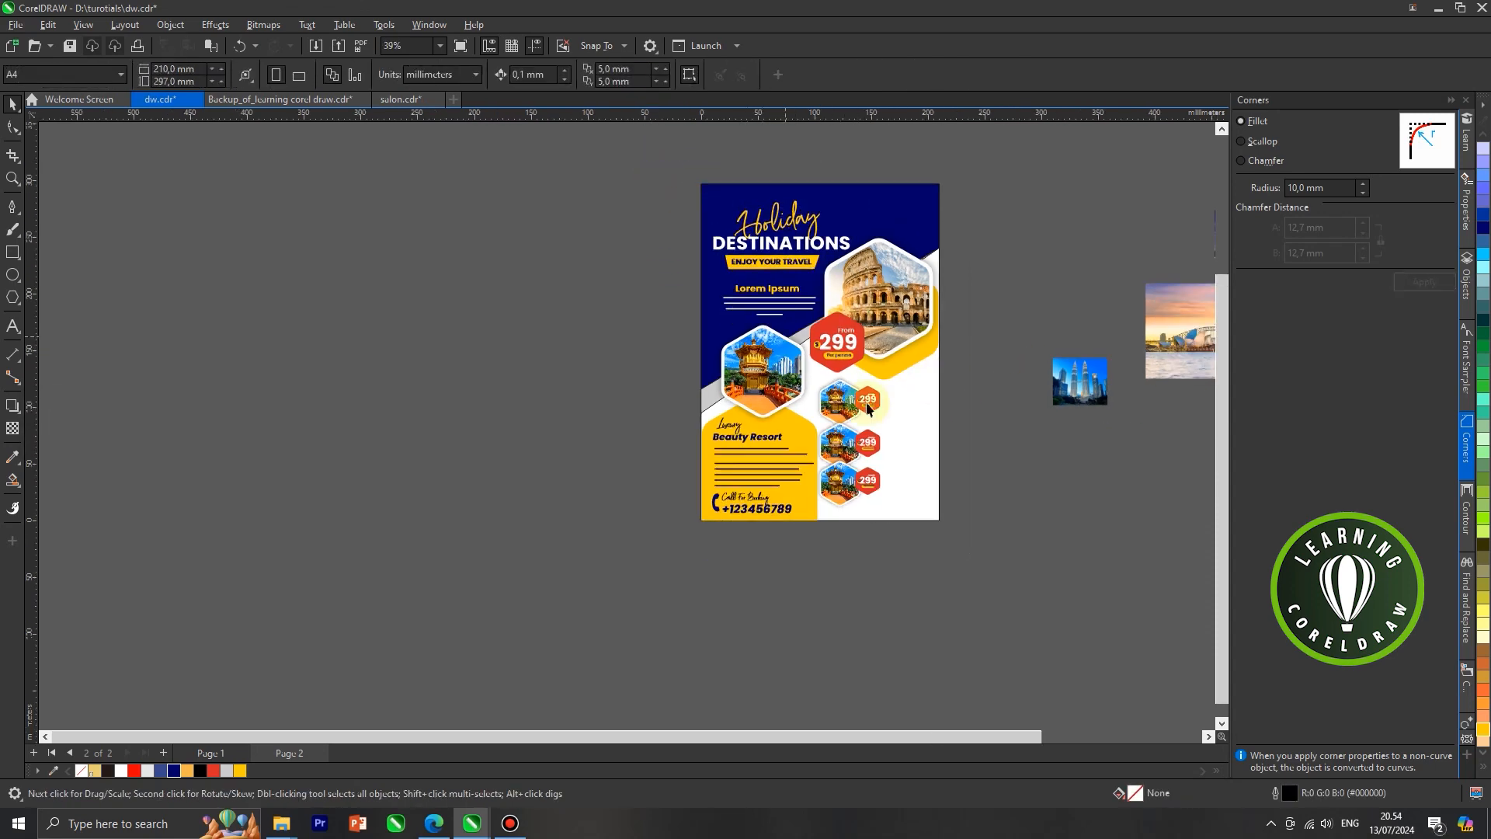
Ungroup the upper two small hexagon groups and delete the pagoda photo from the middle hexagon frame.
scroll(868, 410, "up", 3)
left_click(811, 339)
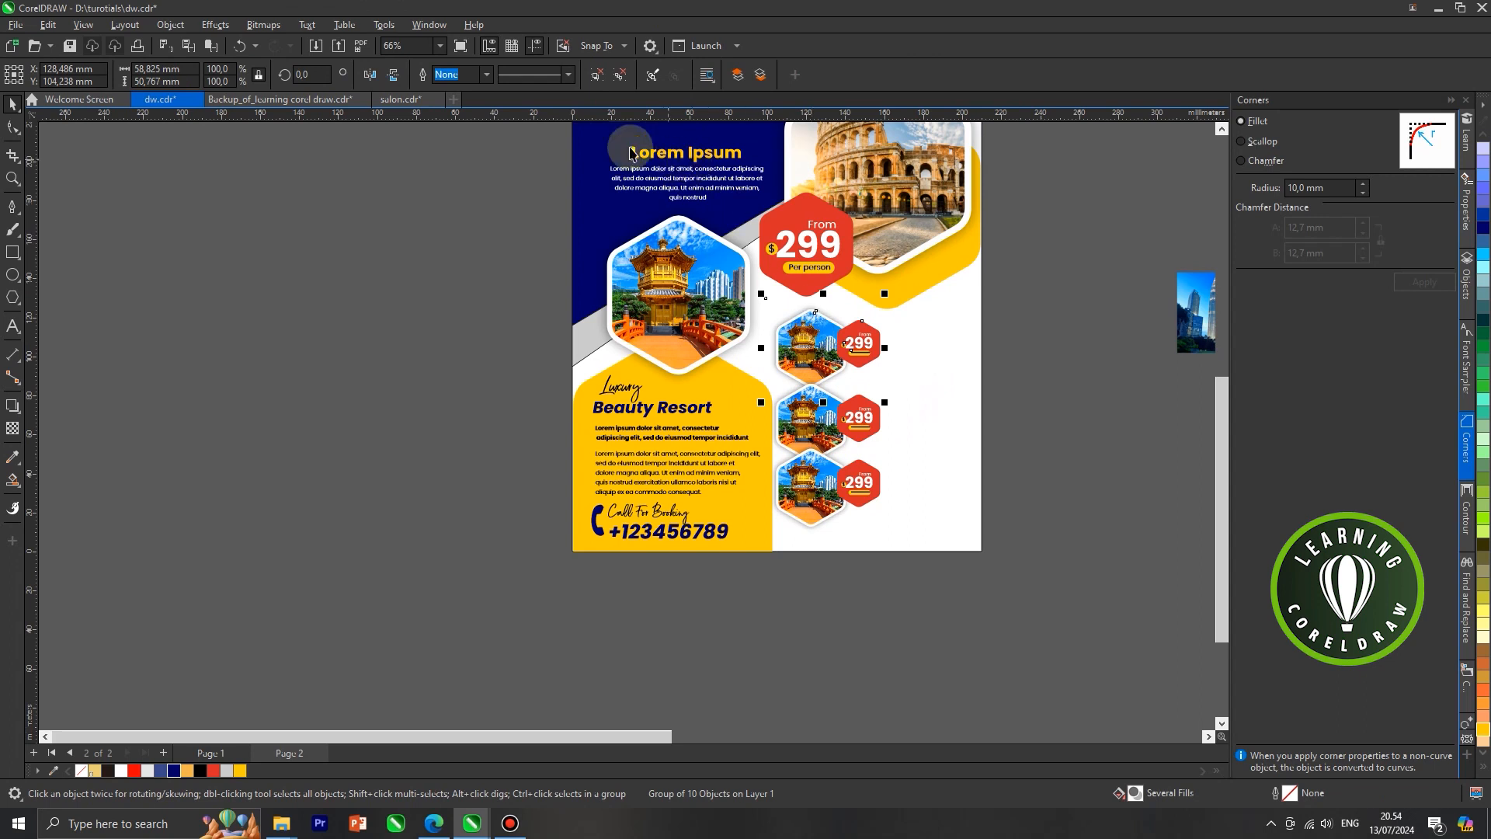
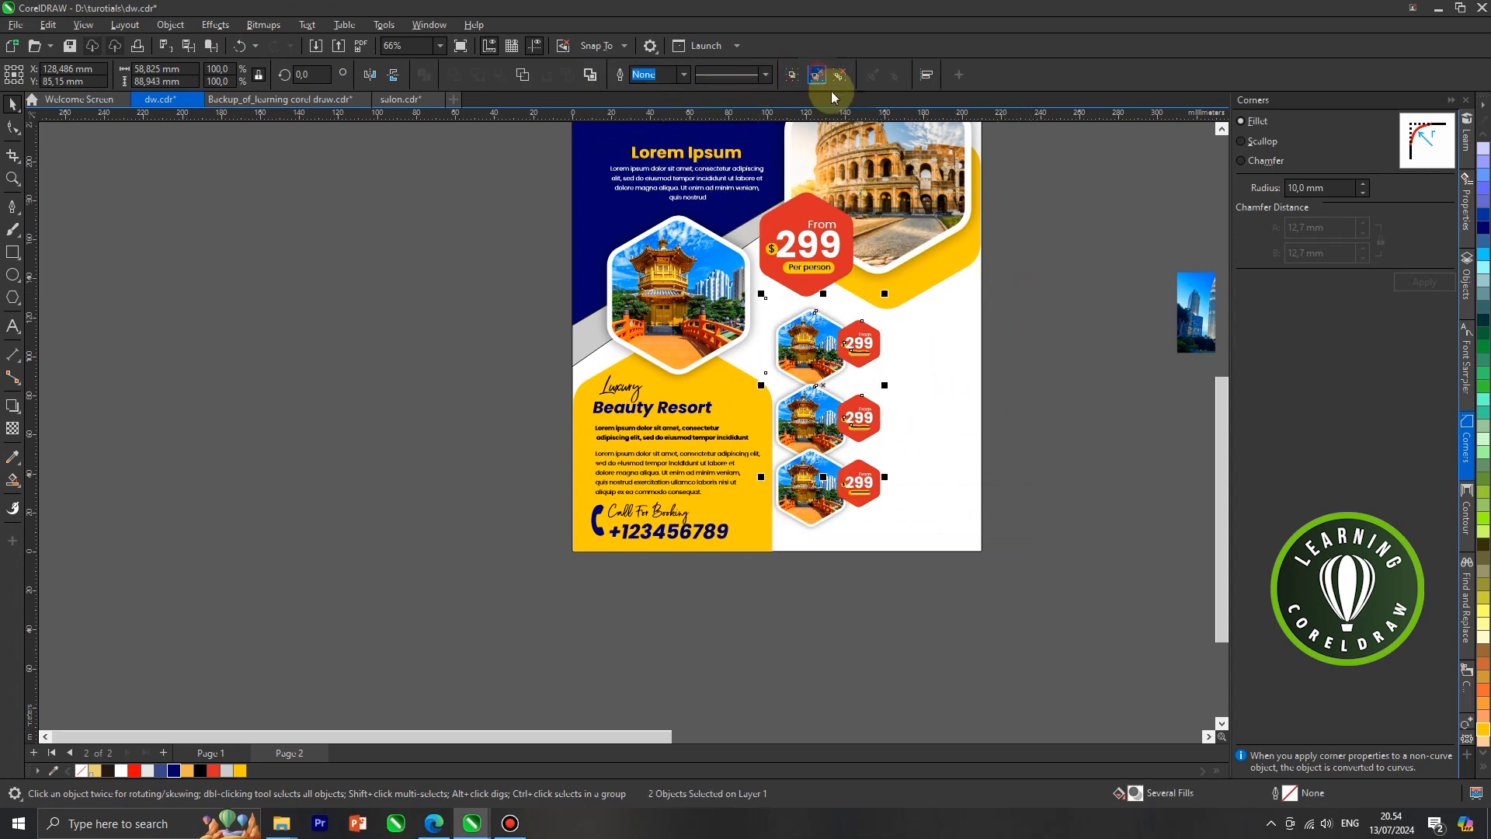
left_click(801, 412)
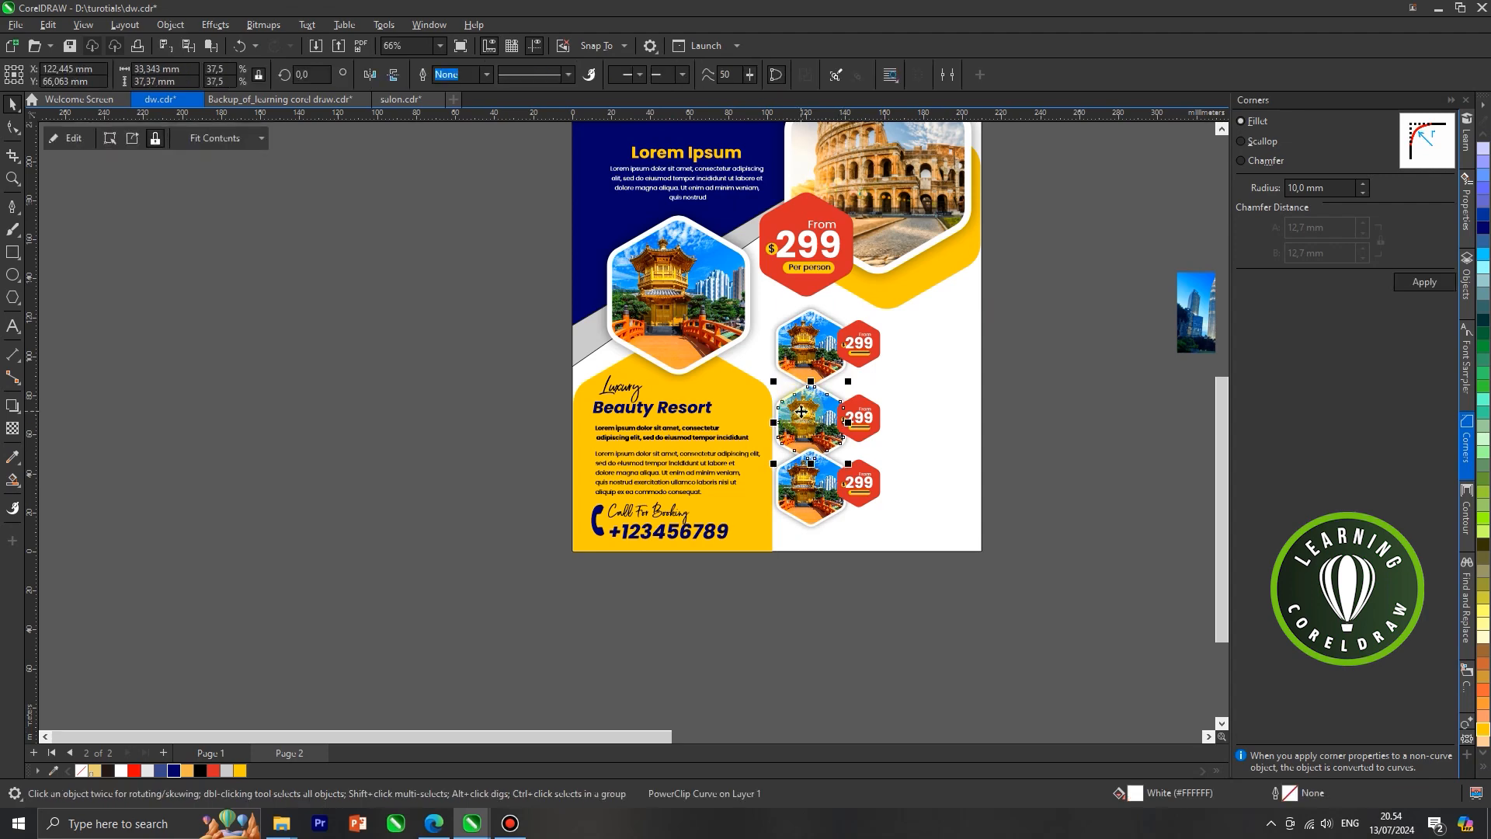
right_click(813, 403)
left_click(854, 332)
key("Delete")
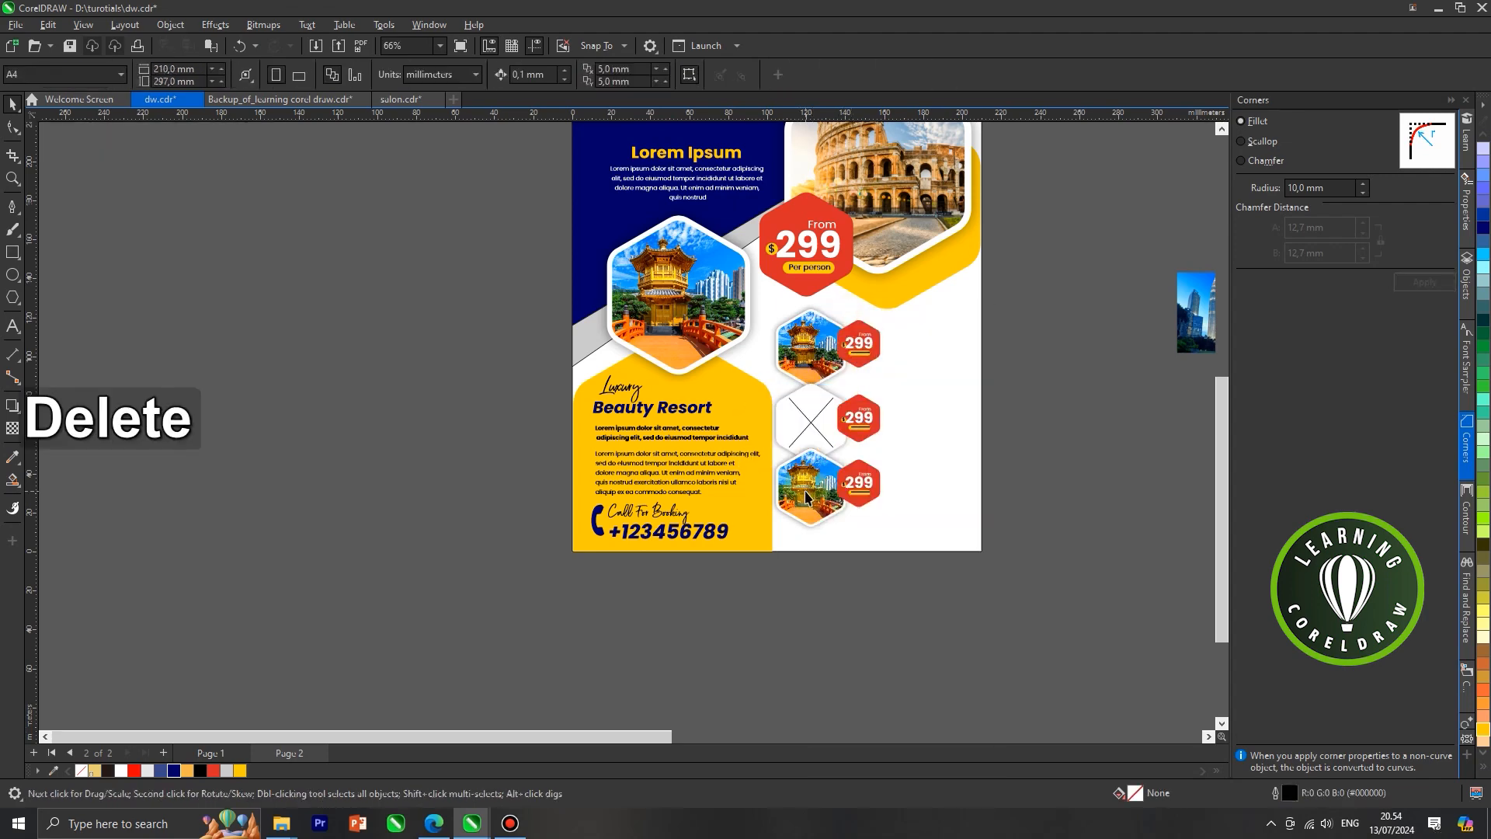
Ungroup the lowest small hexagon group and delete the pagoda photo from its hexagon frame.
right_click(808, 497)
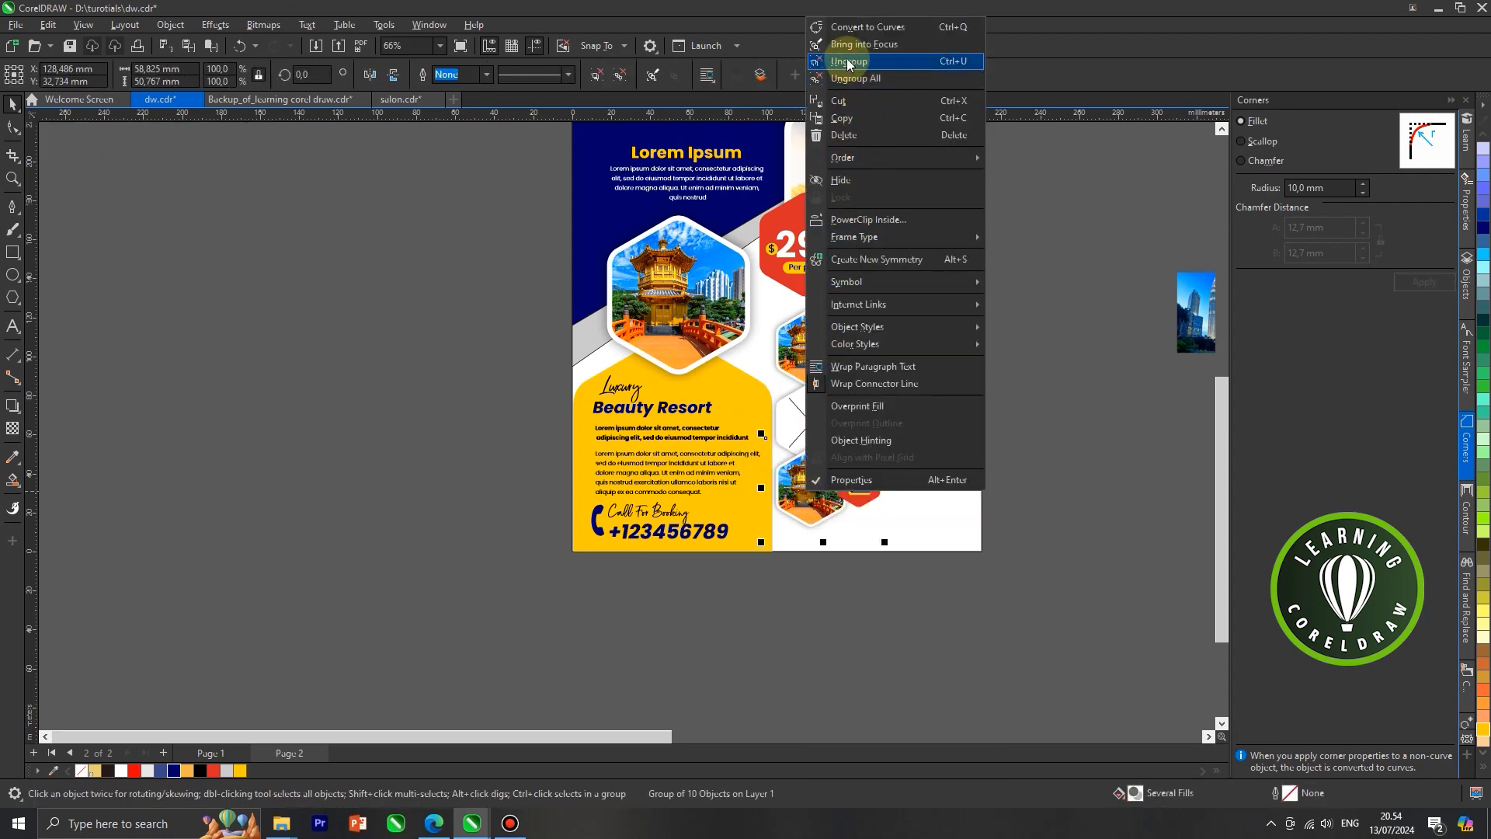
left_click(848, 62)
left_click(808, 481)
right_click(809, 481)
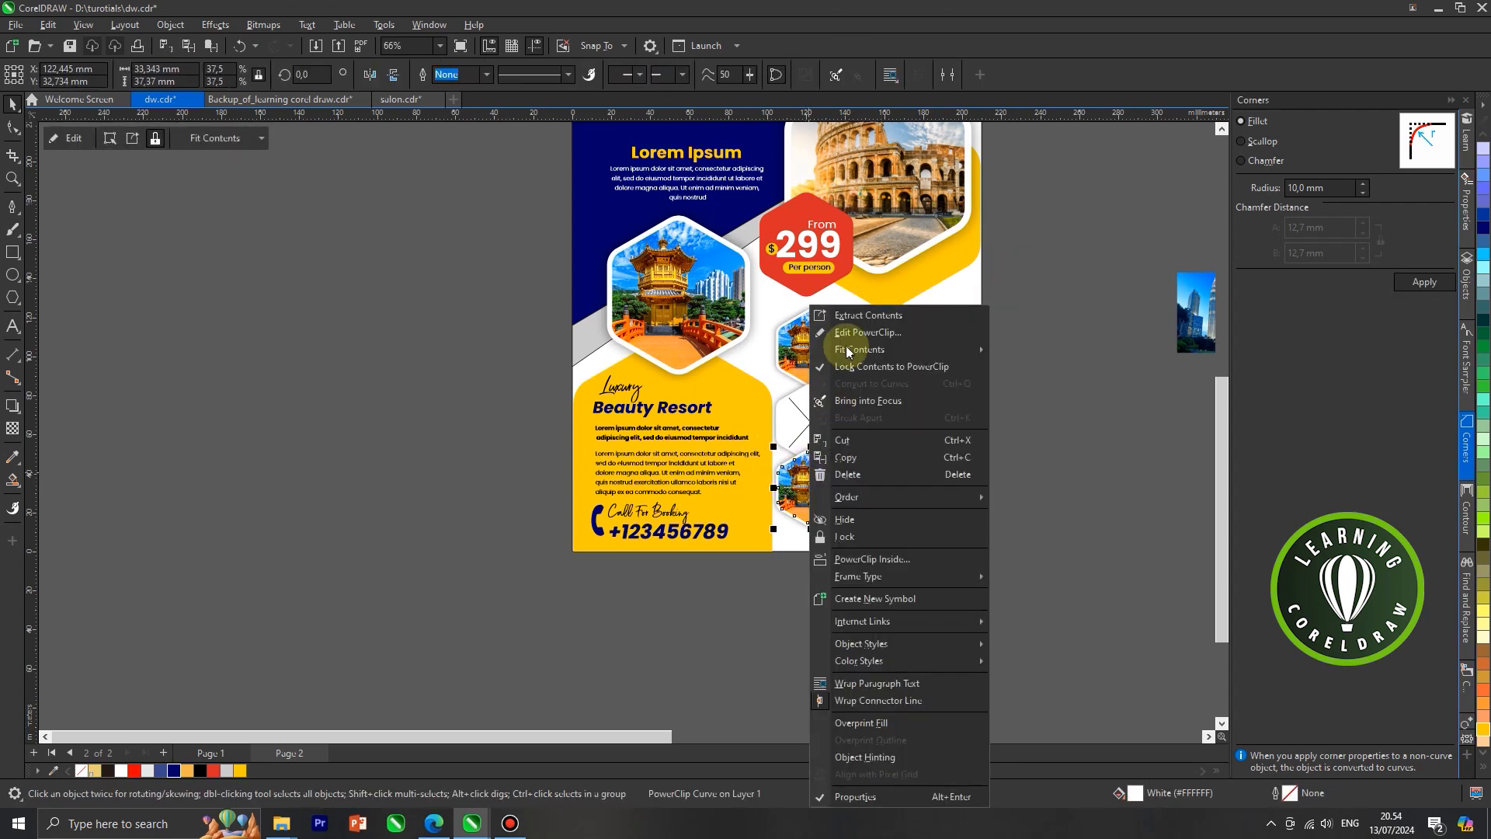
left_click(857, 316)
key("Delete")
Place the twin-towers photo inside the empty lowest small hexagon frame, centred on it.
scroll(799, 417, "down", 2)
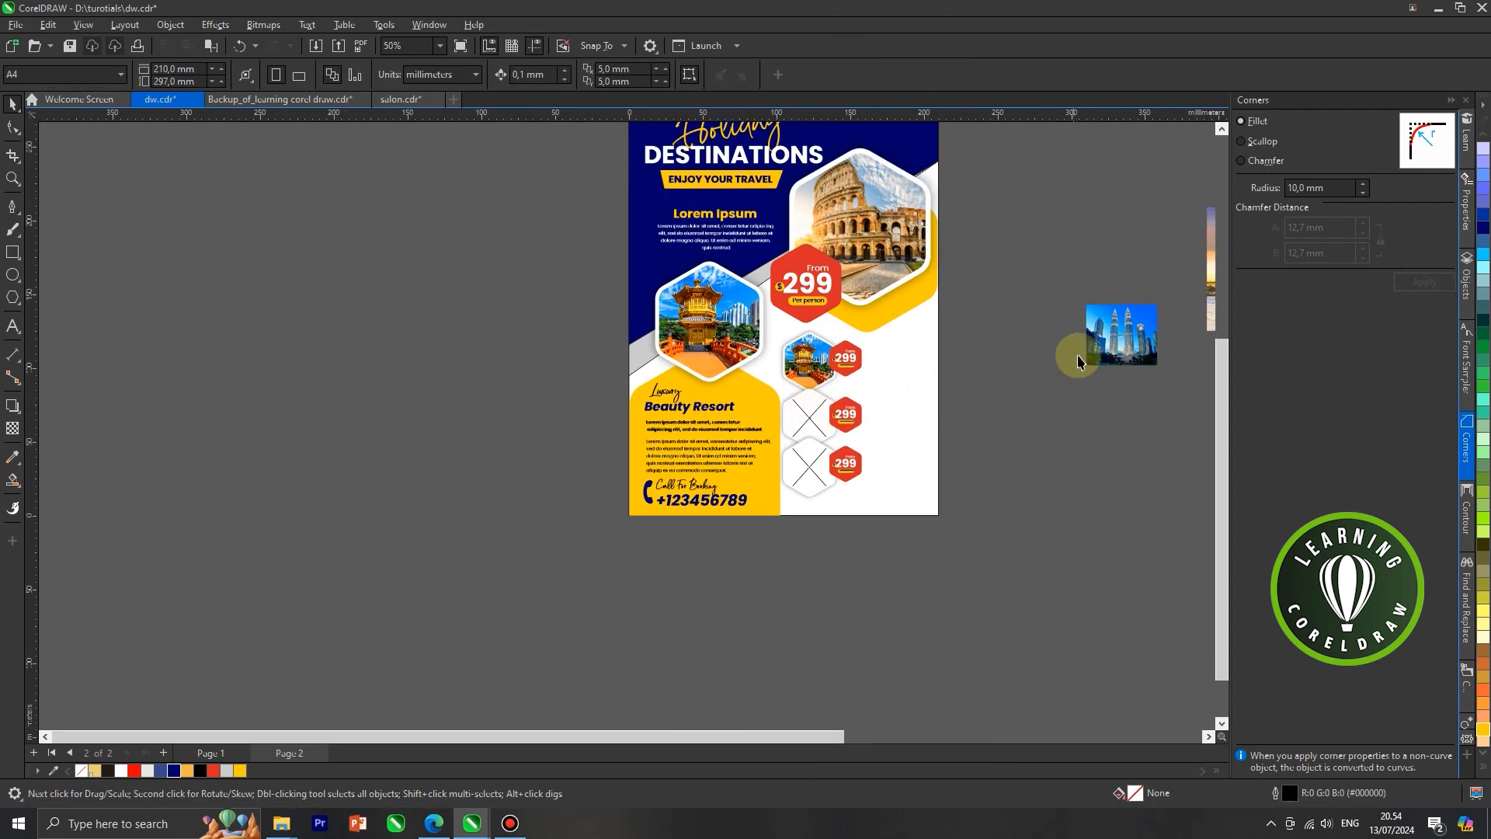
left_click_drag(1091, 354, 688, 459)
scroll(962, 478, "up", 2)
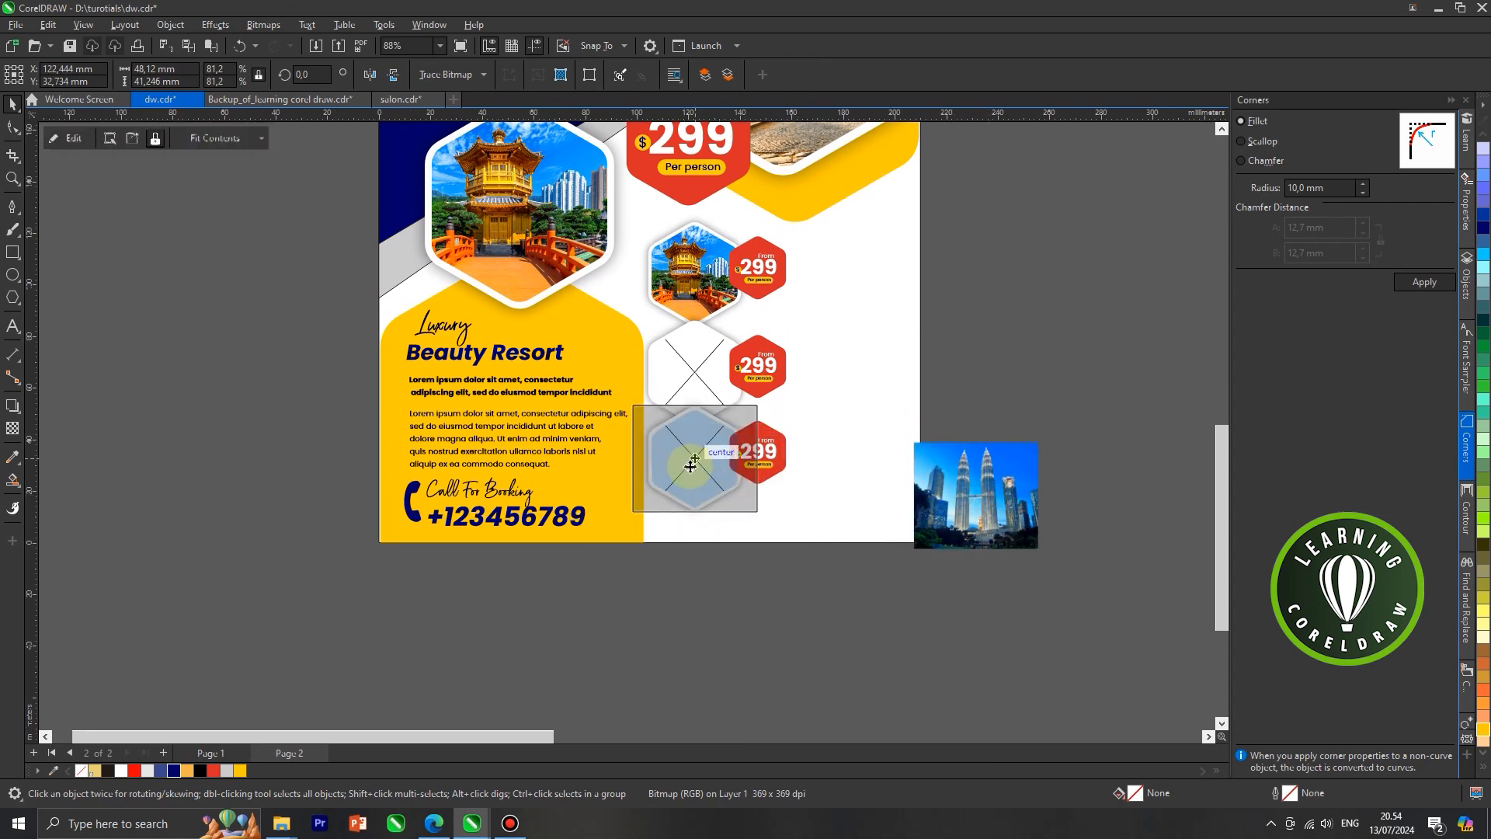
Bring the Arc de Triomphe and Sydney harbour photos close to the flyer, beside its small hexagon frames.
scroll(699, 489, "down", 4)
left_click(852, 435)
left_click_drag(861, 455, 857, 452)
left_click_drag(1001, 348, 824, 387)
Scale down the Sydney harbour photo and place it inside the empty middle hexagon frame.
scroll(720, 431, "up", 2)
scroll(730, 427, "up", 2)
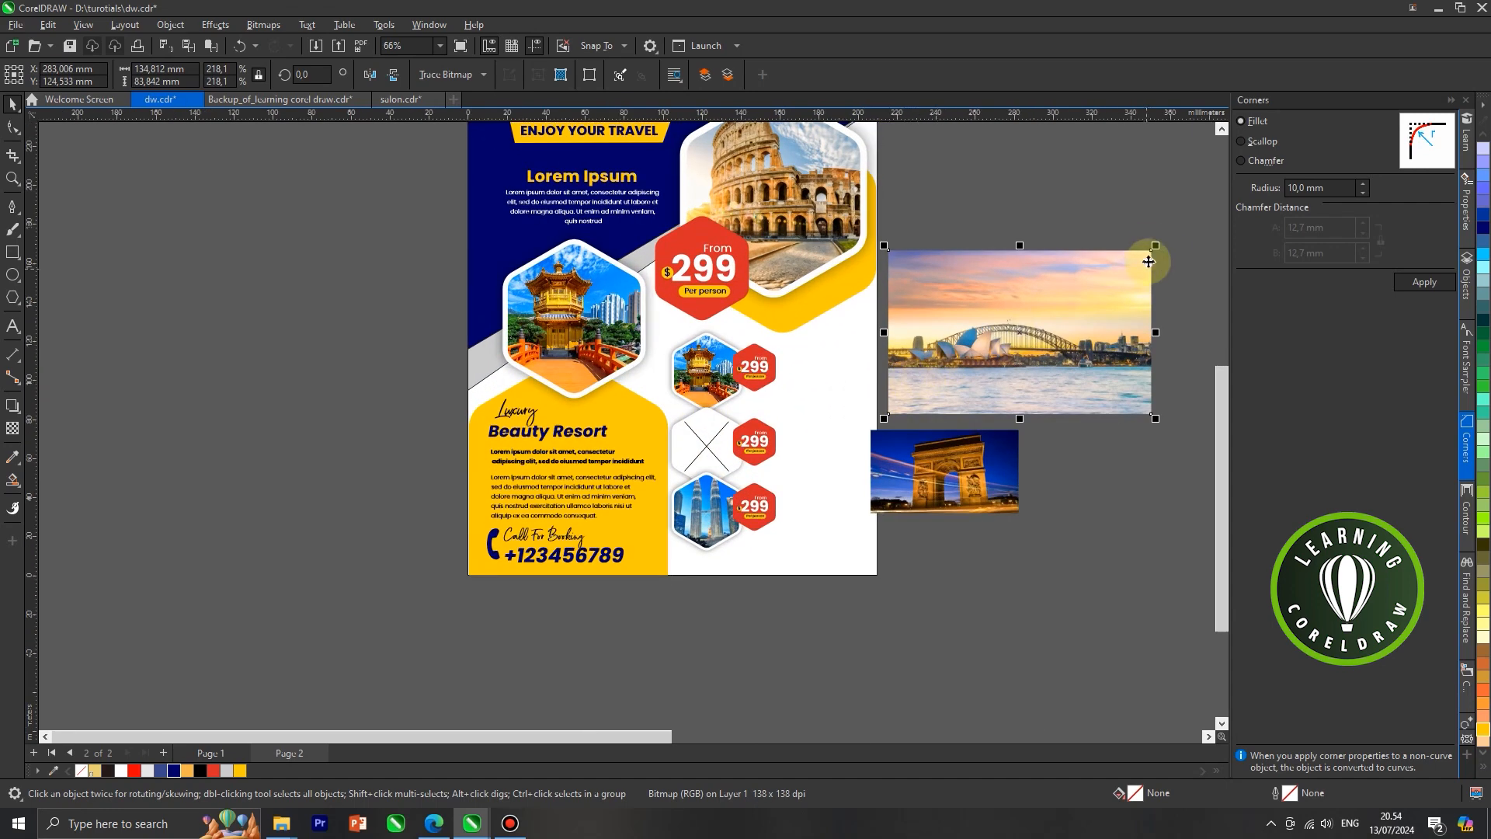
left_click_drag(1153, 248, 1015, 336)
left_click_drag(960, 388, 712, 460)
scroll(711, 462, "up", 2)
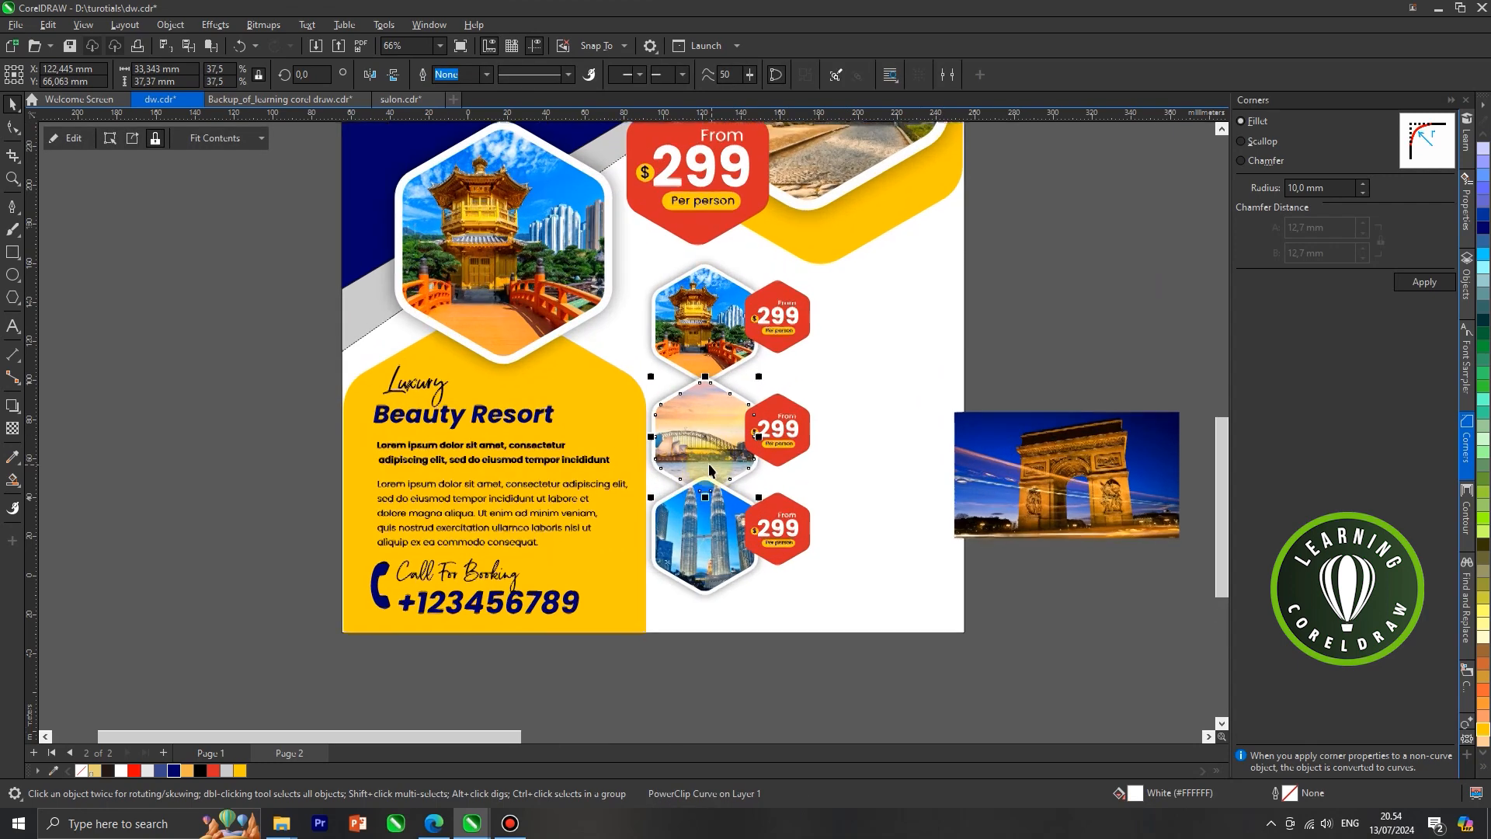
Edit the middle frame's contents, shifting and resizing the Sydney photo to about 105 × 65 mm so the opera house fills the hexagon.
right_click(703, 443)
left_click(744, 333)
left_click_drag(695, 439, 740, 444)
mouse_move(844, 369)
left_mouse_down()
mouse_move(957, 304)
mouse_move(823, 371)
mouse_move(846, 380)
left_mouse_up()
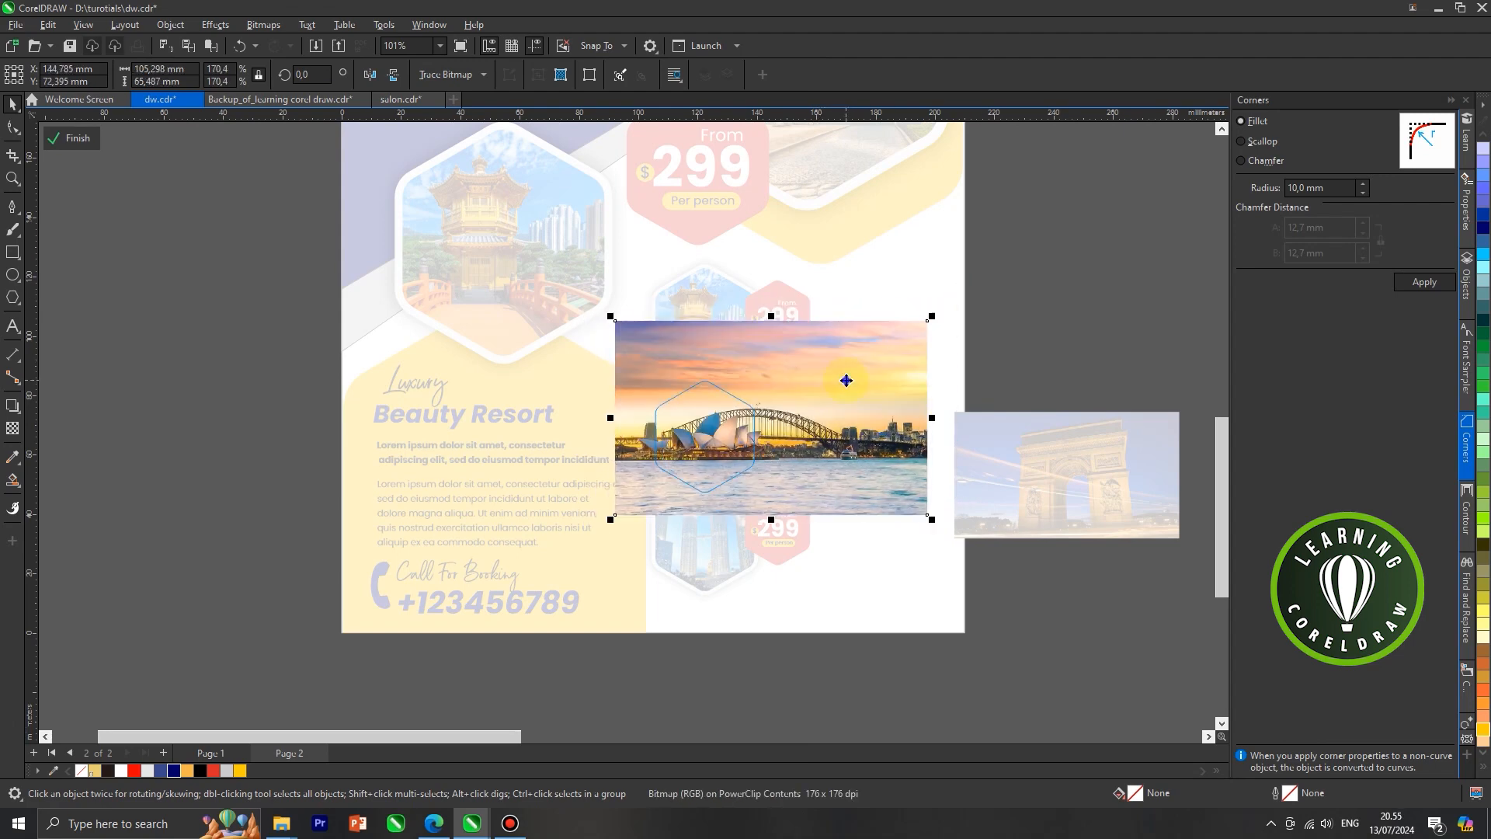
right_click(847, 380)
left_click(890, 346)
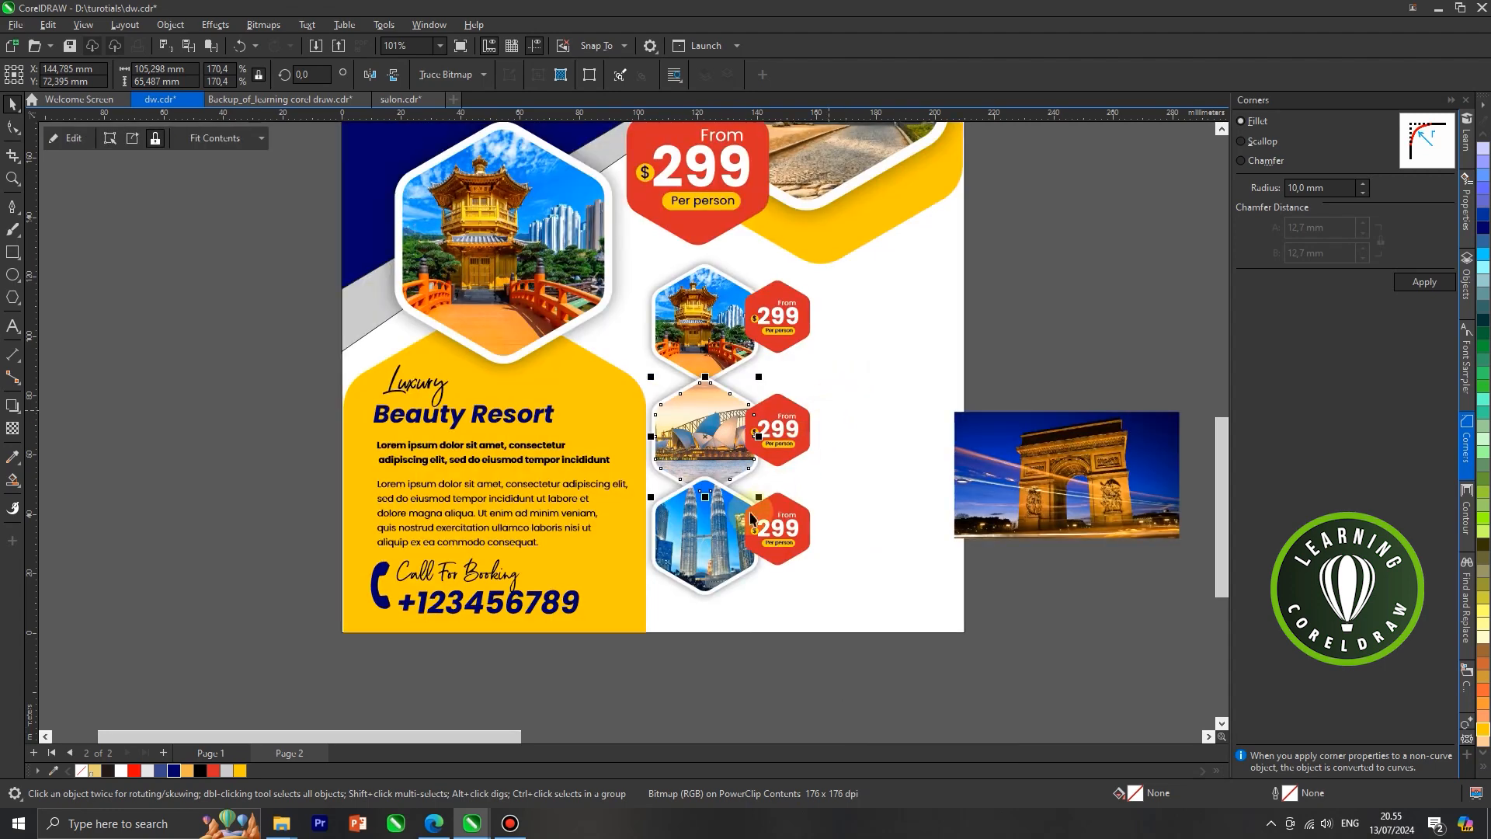
Edit the lowest frame's contents, shrinking the towers photo to about 47 × 40 mm, and finish editing.
right_click(705, 529)
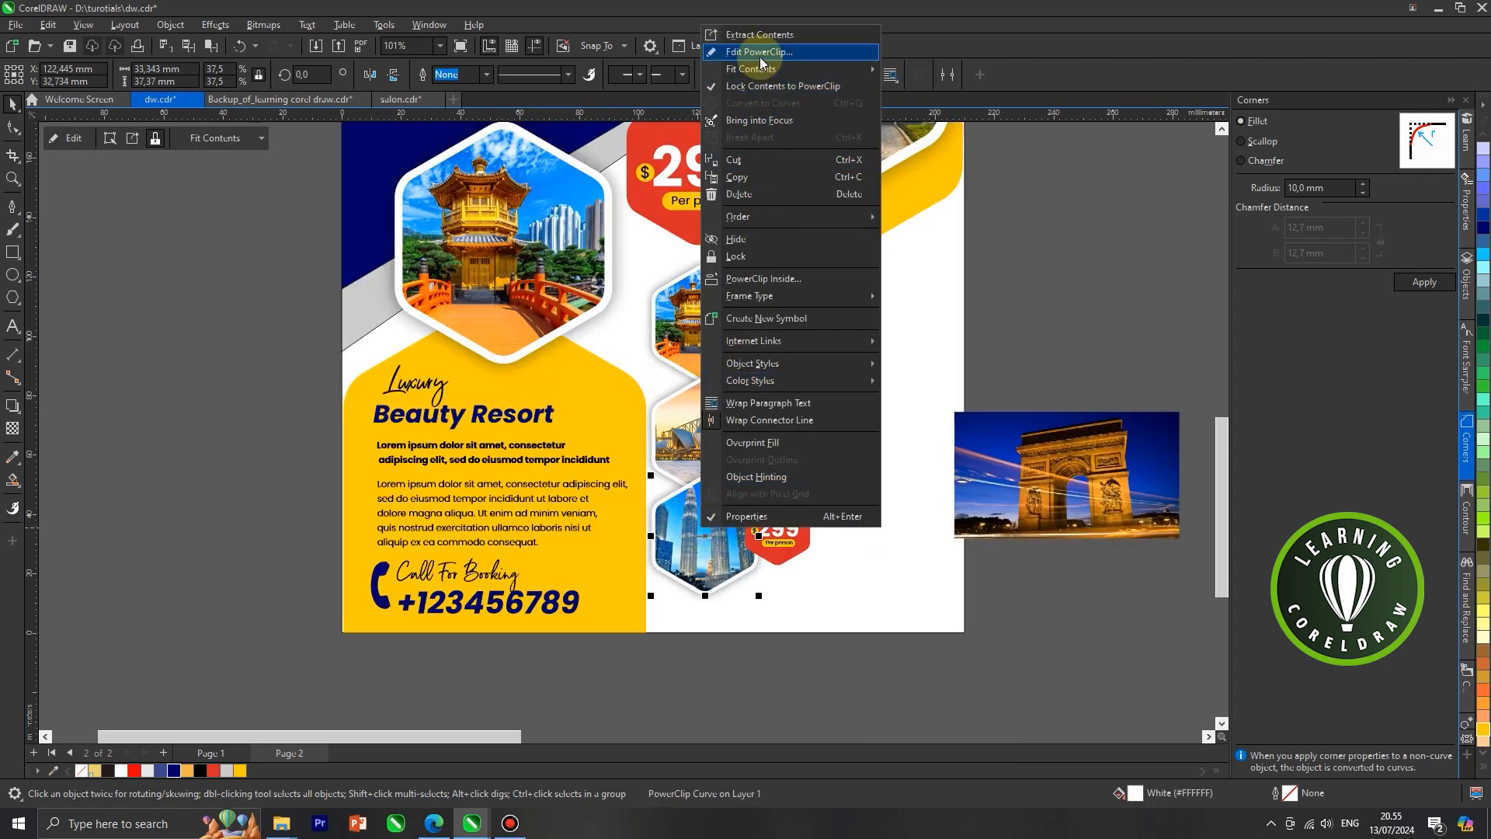
left_click(763, 51)
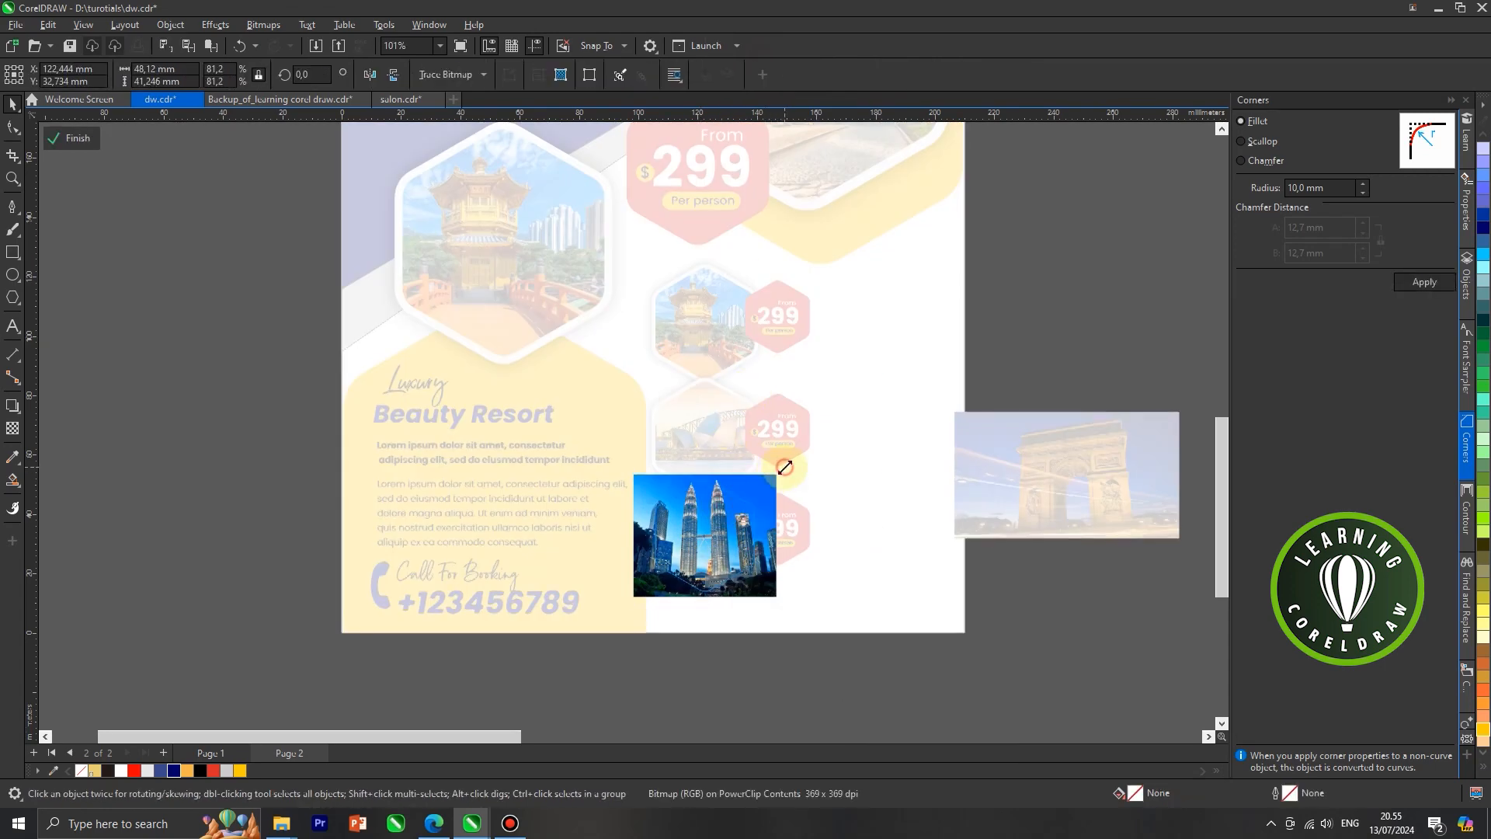
mouse_move(785, 468)
left_mouse_down()
mouse_move(775, 456)
mouse_move(777, 471)
left_mouse_up()
right_click(743, 472)
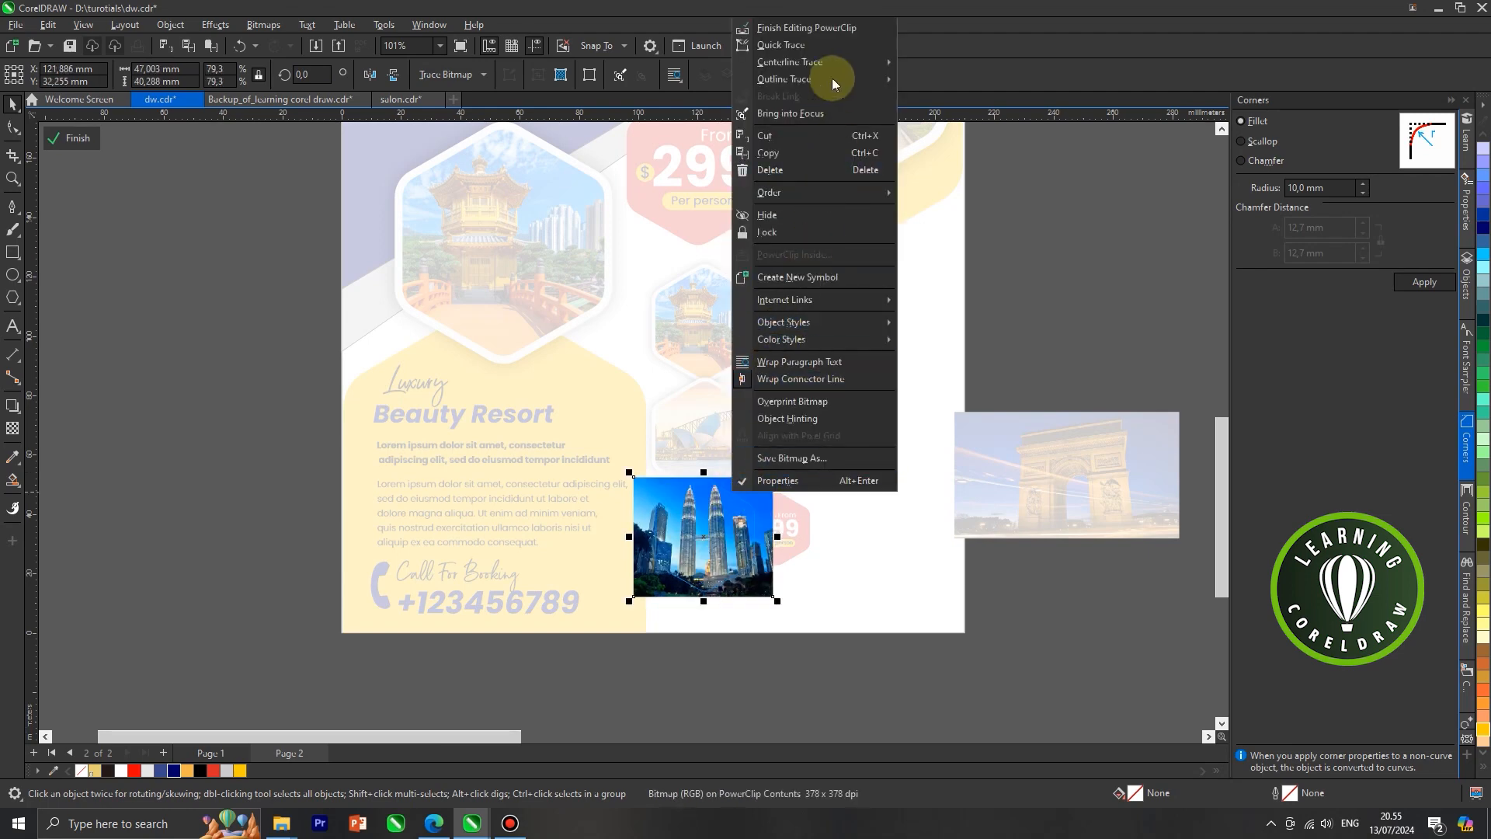
left_click(818, 28)
Extract the pagoda photo from the uppermost small hexagon frame and delete it.
scroll(741, 414, "down", 2)
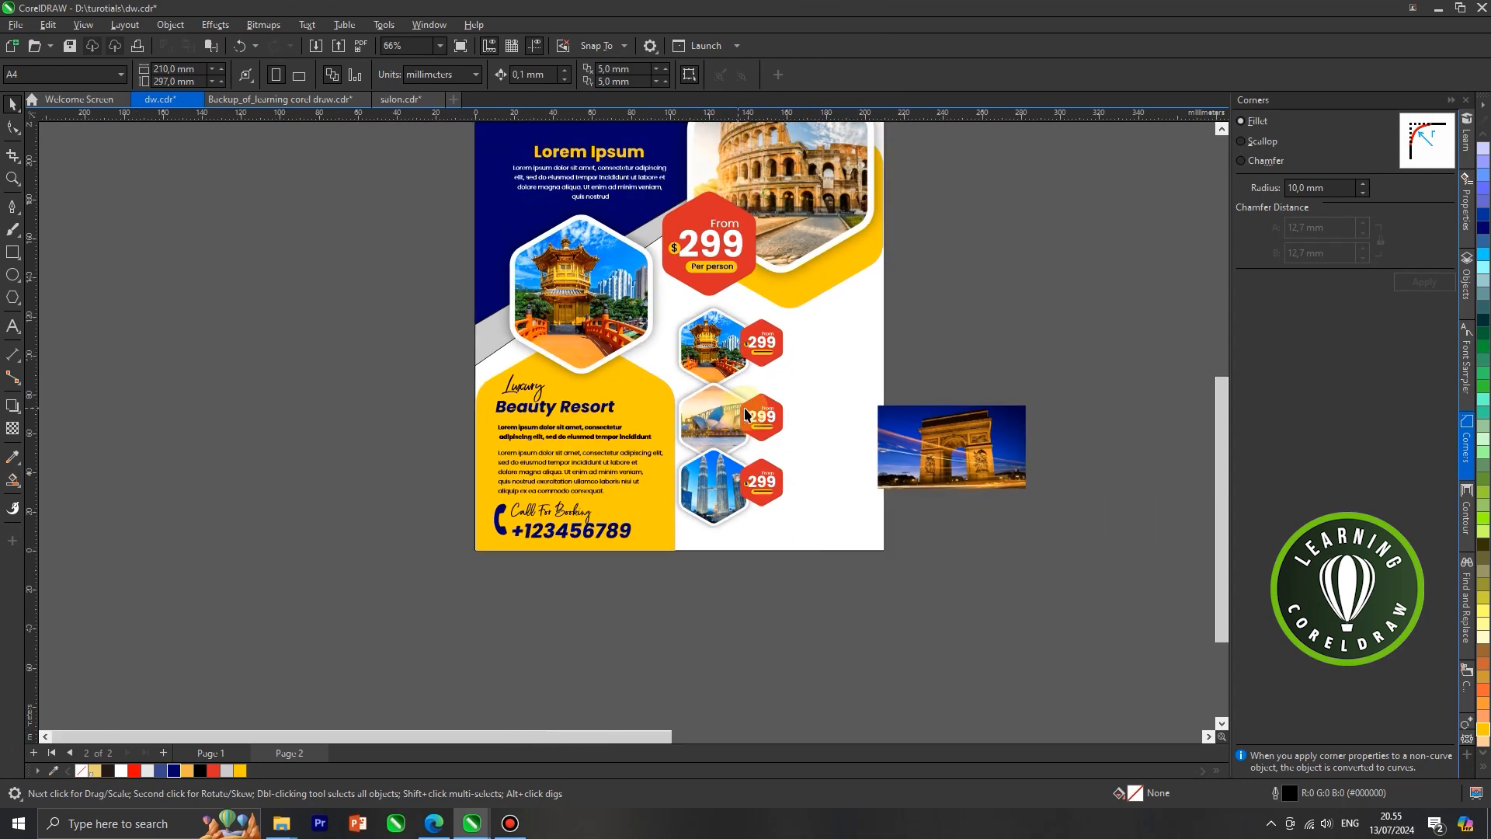
left_click(924, 435)
left_click(713, 340)
right_click(715, 336)
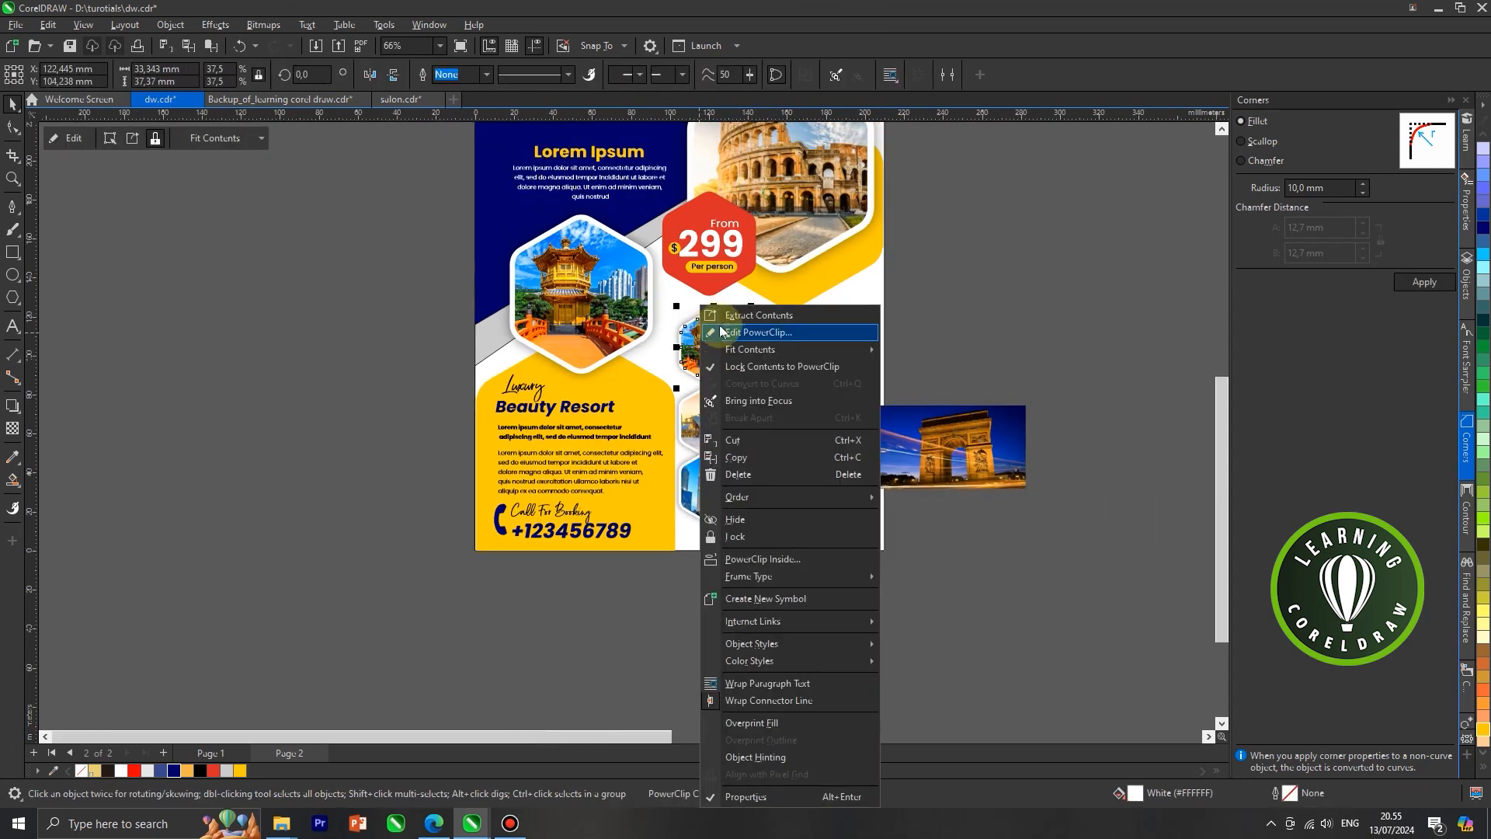
left_click(745, 315)
key("Delete")
Place the Arc de Triomphe photo inside the empty uppermost small hexagon frame.
left_click_drag(971, 450, 722, 353)
scroll(722, 353, "up", 1)
scroll(722, 353, "up", 2)
Edit the uppermost small frame's contents, shifting and slightly shrinking the Arc de Triomphe photo within the hexagon.
right_click(699, 356)
left_click(746, 345)
left_click(612, 417)
left_click_drag(559, 427, 603, 426)
left_click_drag(805, 286, 796, 286)
right_click(791, 288)
left_click(806, 297)
scroll(942, 390, "down", 3)
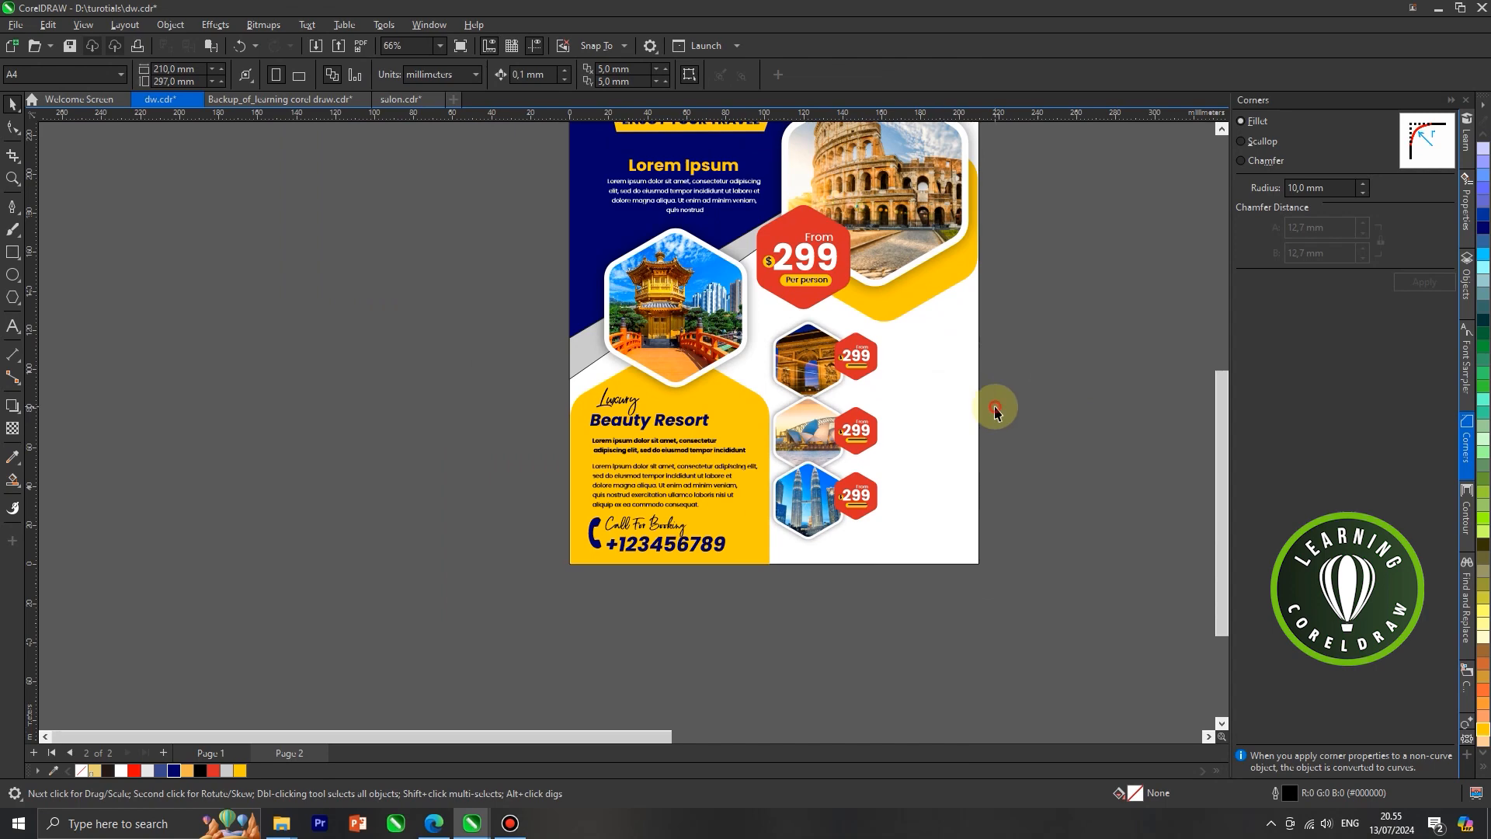
left_click_drag(1036, 291, 970, 420)
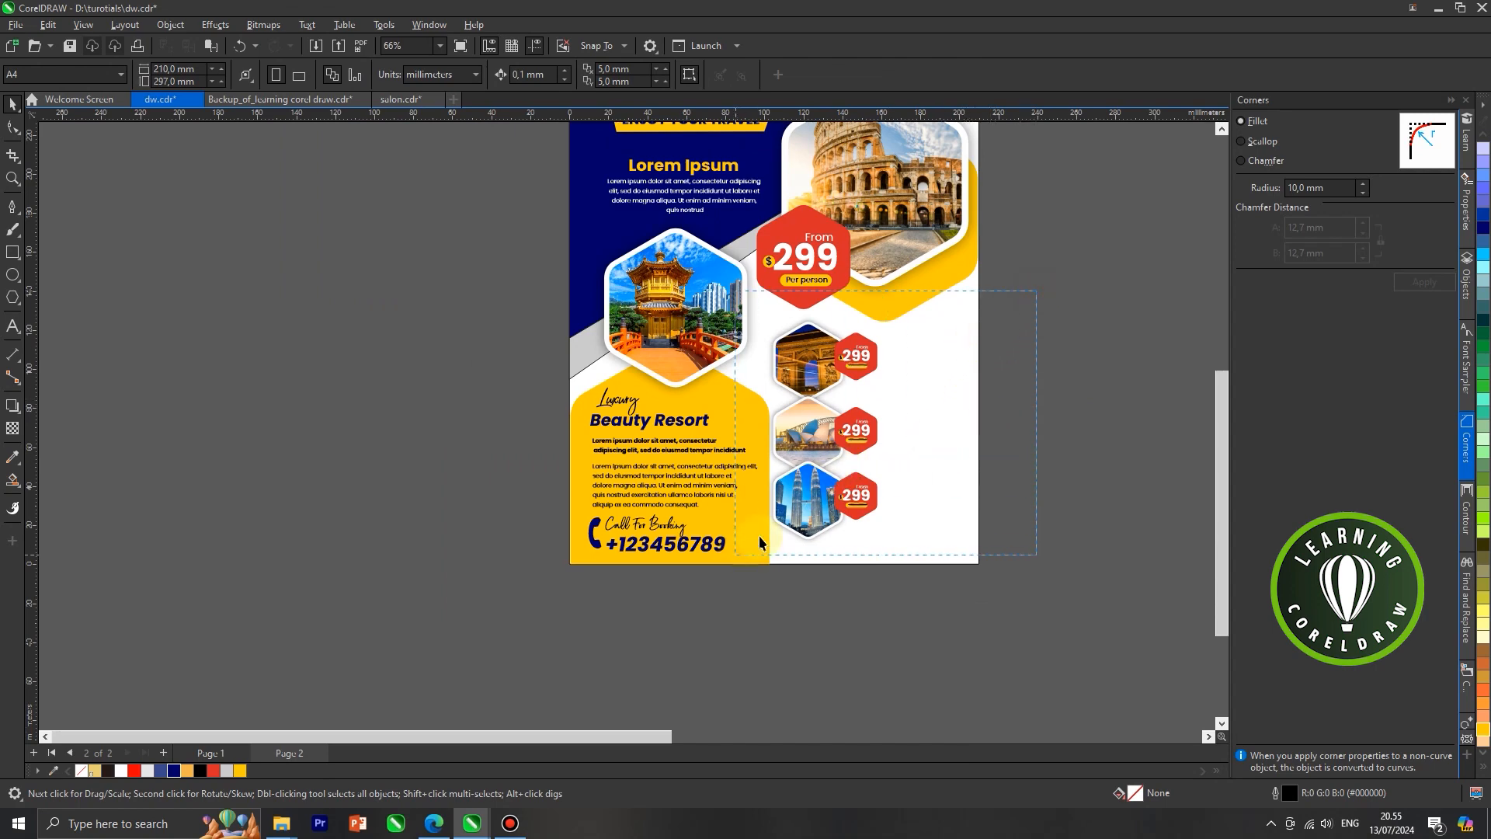
left_click_drag(760, 542, 735, 554)
scroll(830, 431, "up", 2)
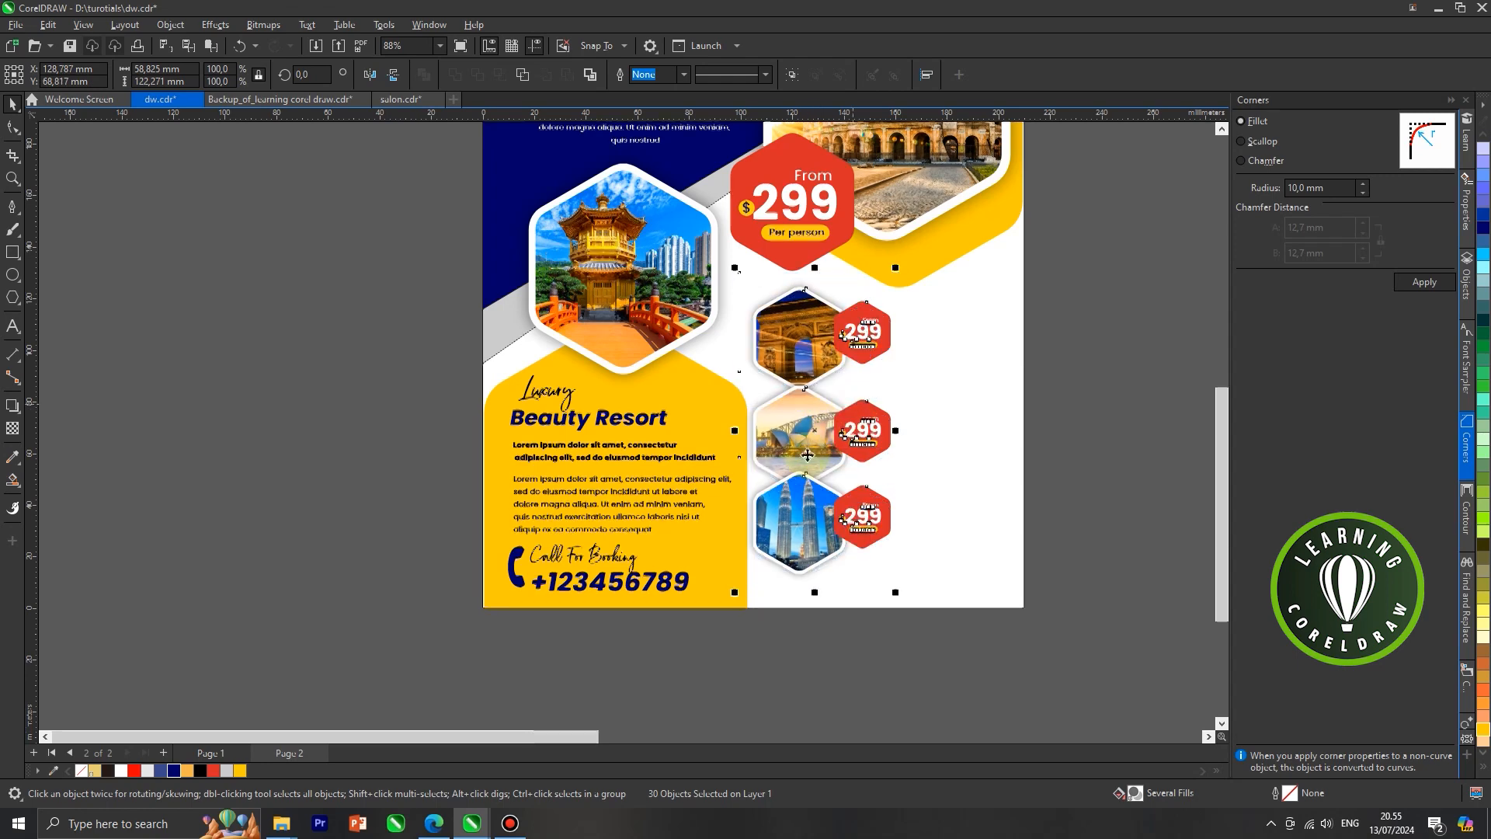
scroll(811, 455, "down", 4)
left_click(971, 432)
scroll(765, 479, "down", 3)
left_click(608, 459)
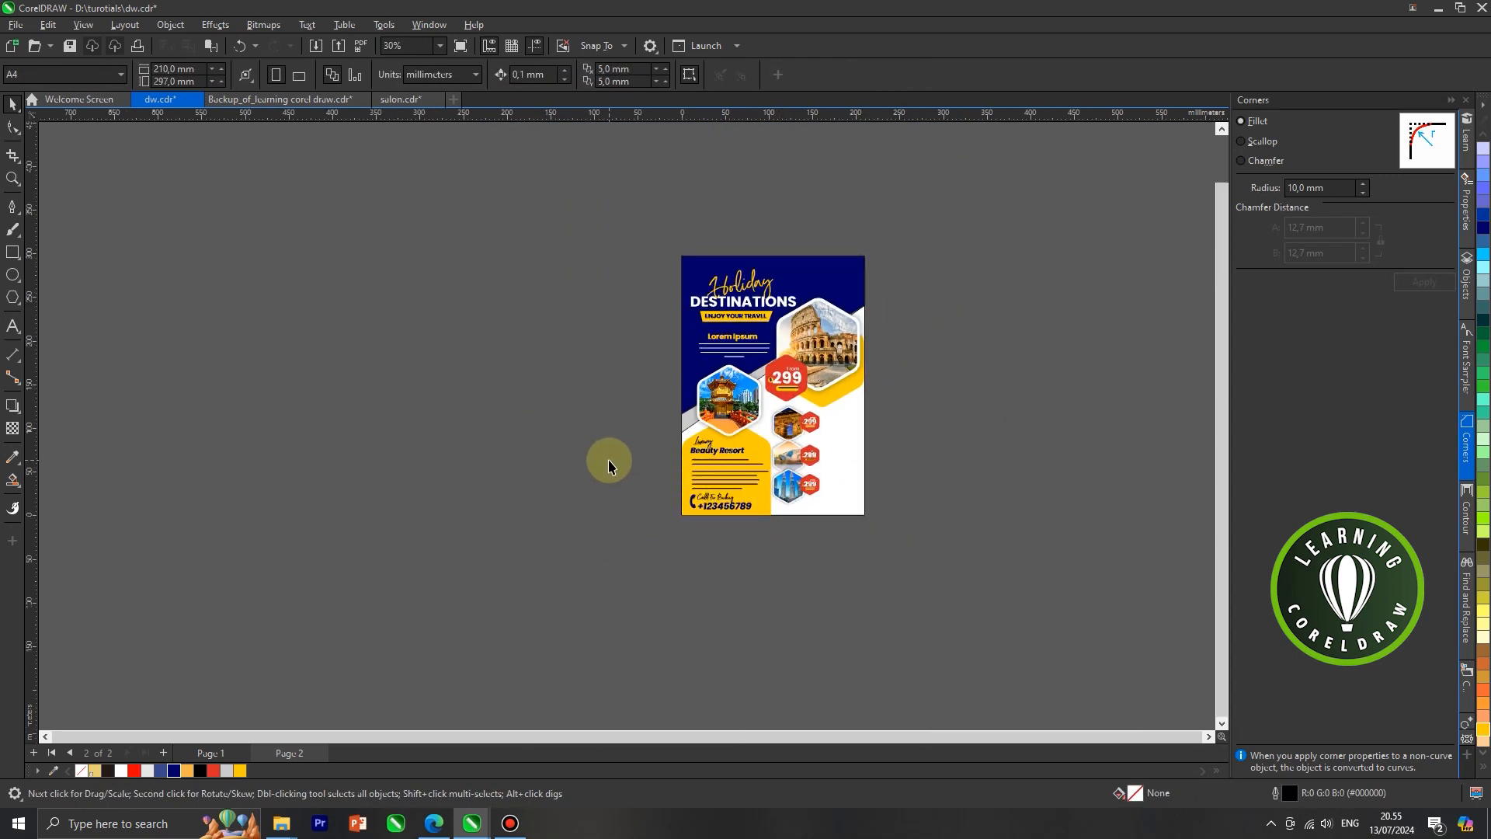
key("Delete")
Select the off-page logo, destination texts and contact row together and move them next to the flyer.
left_click_drag(1127, 253, 1108, 333)
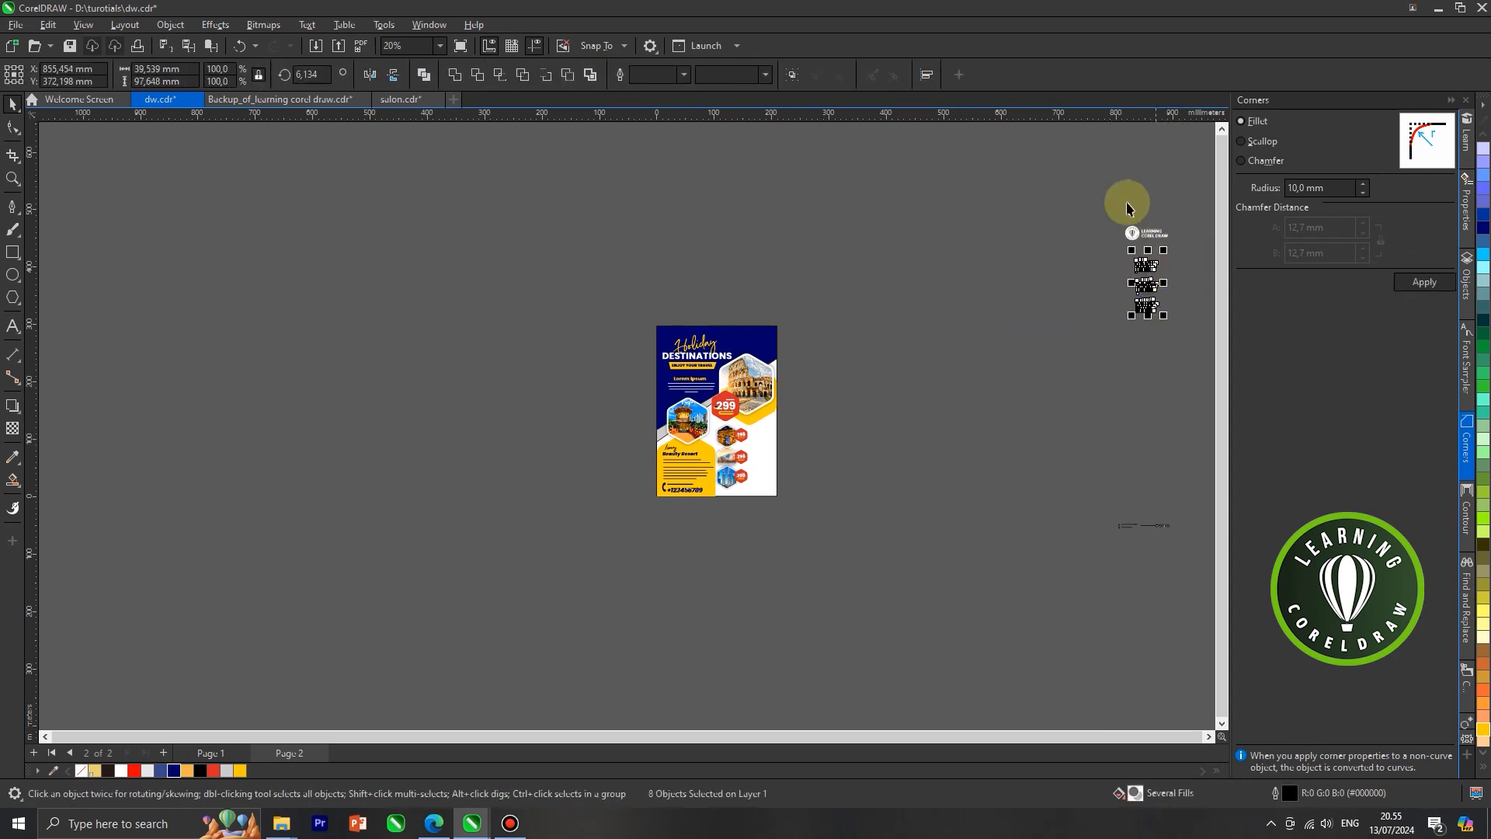
left_click_drag(1098, 191, 1195, 548)
left_click_drag(1155, 301, 823, 446)
left_click(860, 444)
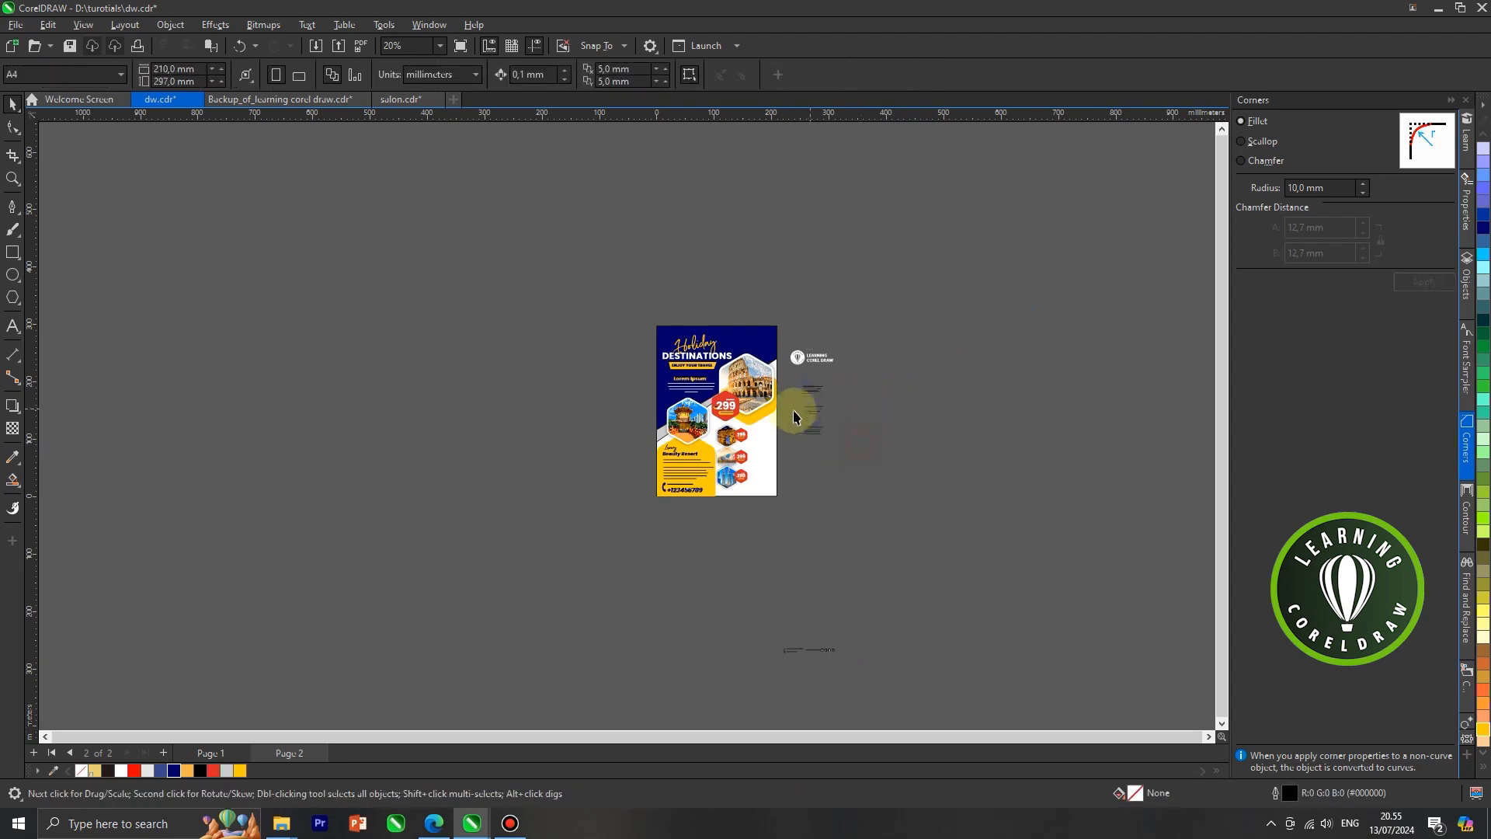
Move the Paris, Sydney and Malaysia texts with their dotted dividers onto the page, beside the small hexagons' price badges.
scroll(801, 415, "up", 6)
left_click_drag(909, 288, 686, 595)
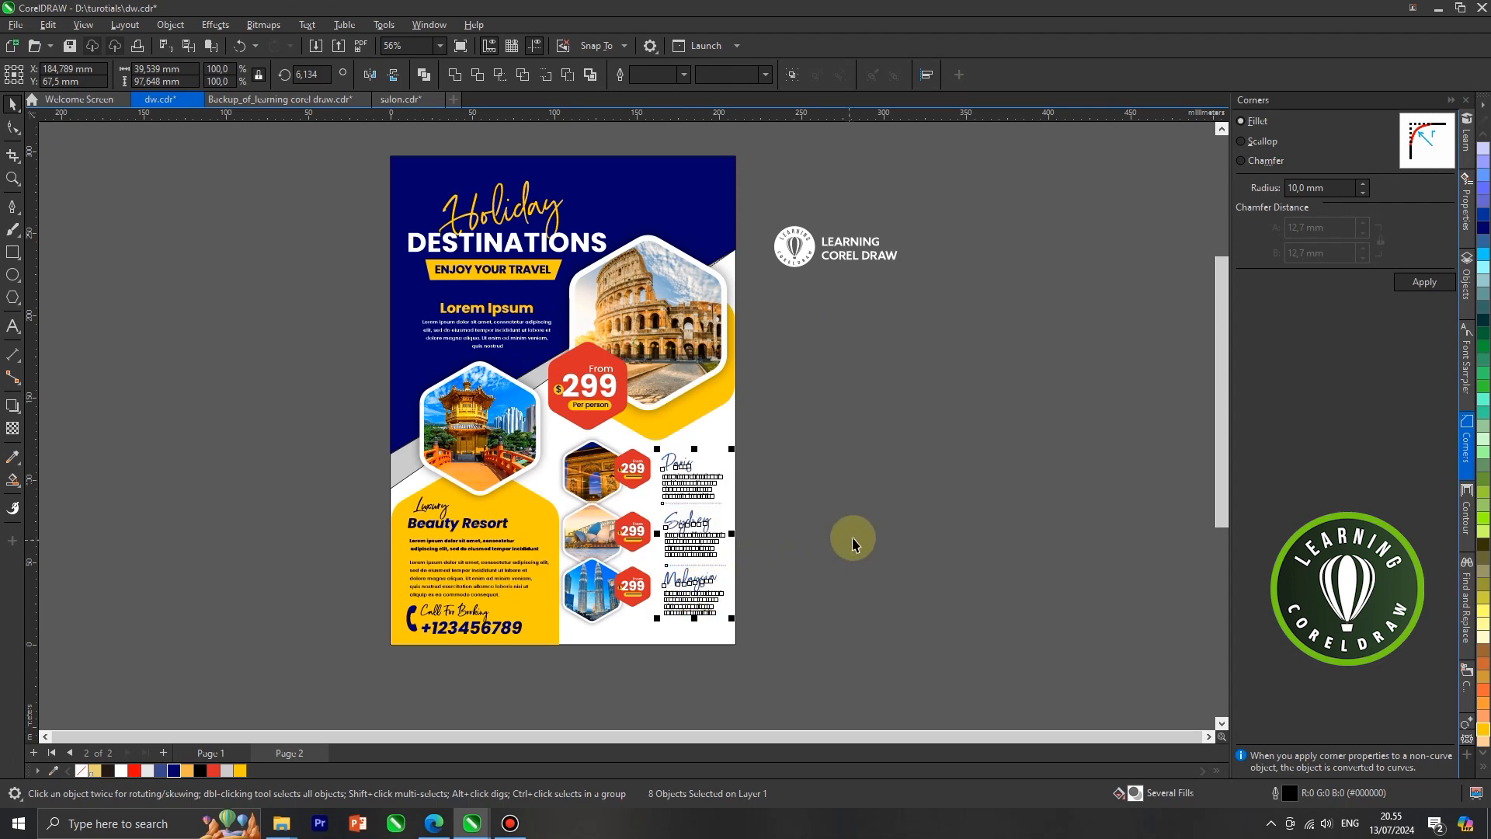
left_click(914, 470)
Select the Paris title and its description in turn to check their fonts and sizes.
scroll(992, 387, "down", 1)
scroll(725, 459, "up", 3)
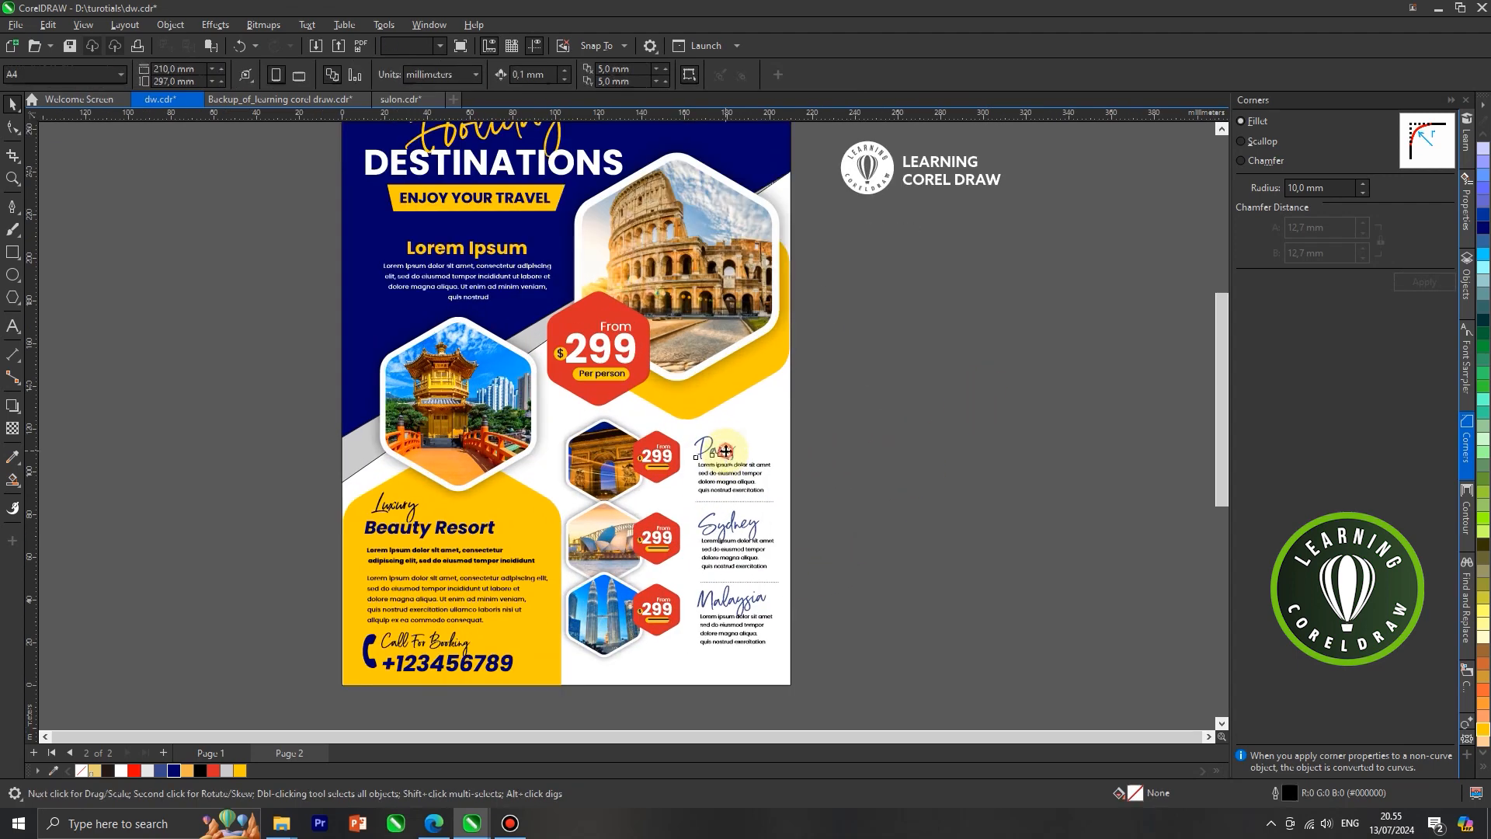
left_click(726, 457)
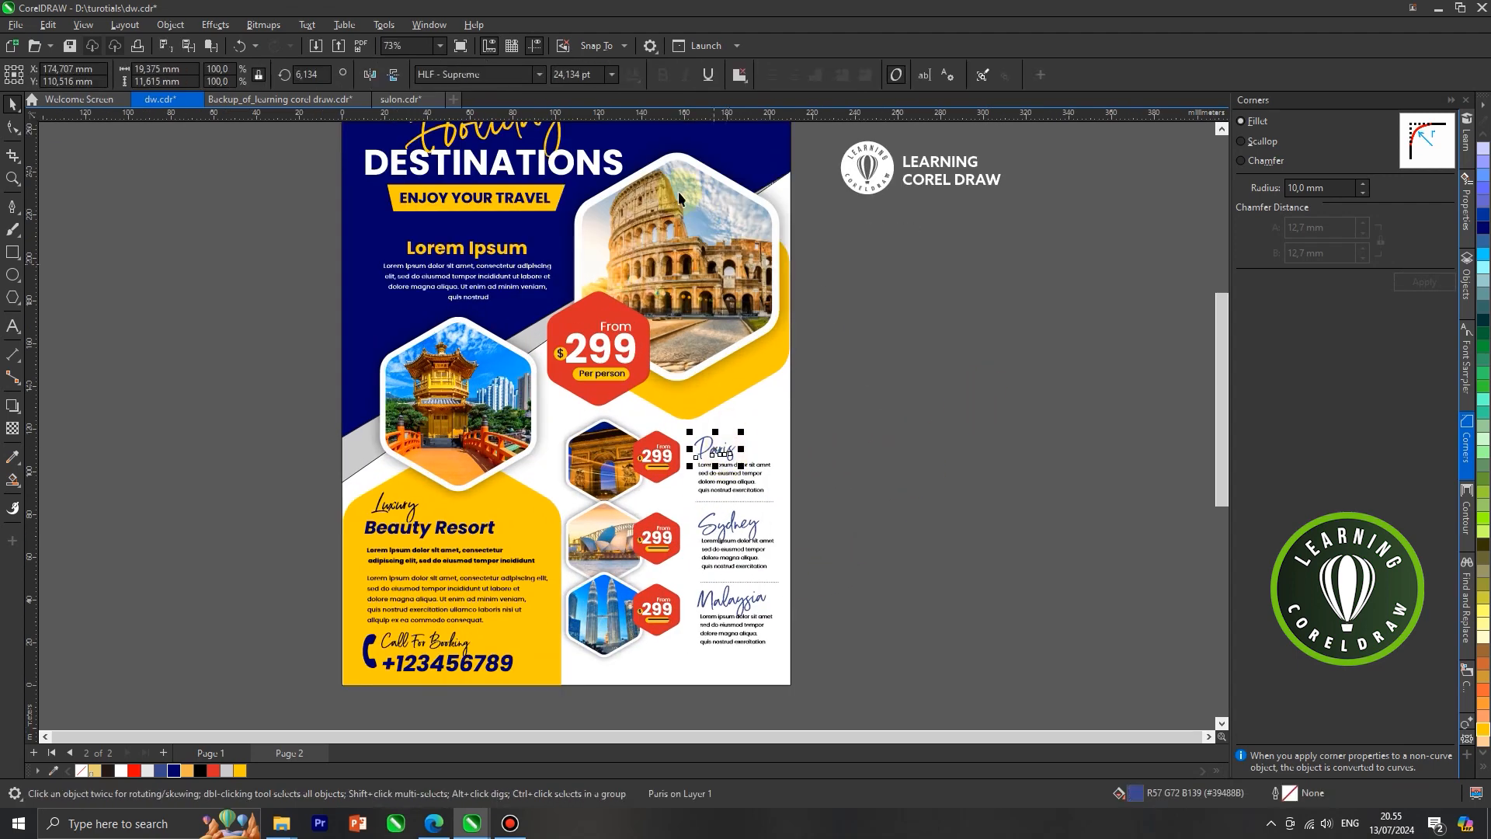
left_click(719, 478)
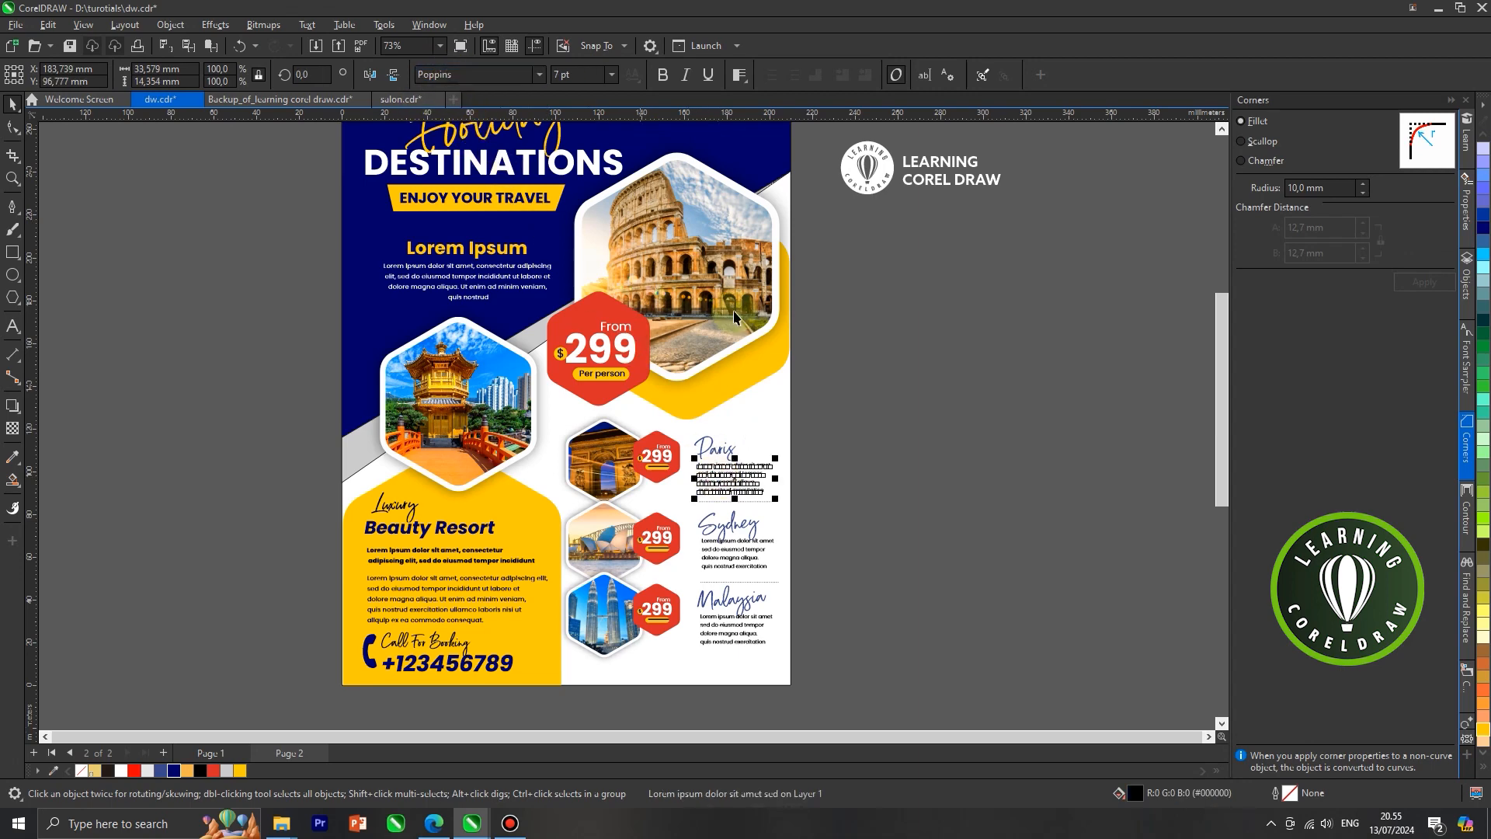
left_click(802, 347)
Move the Learning Corel Draw logo into the flyer's upper-right corner and bring it to the front.
scroll(801, 347, "down", 3)
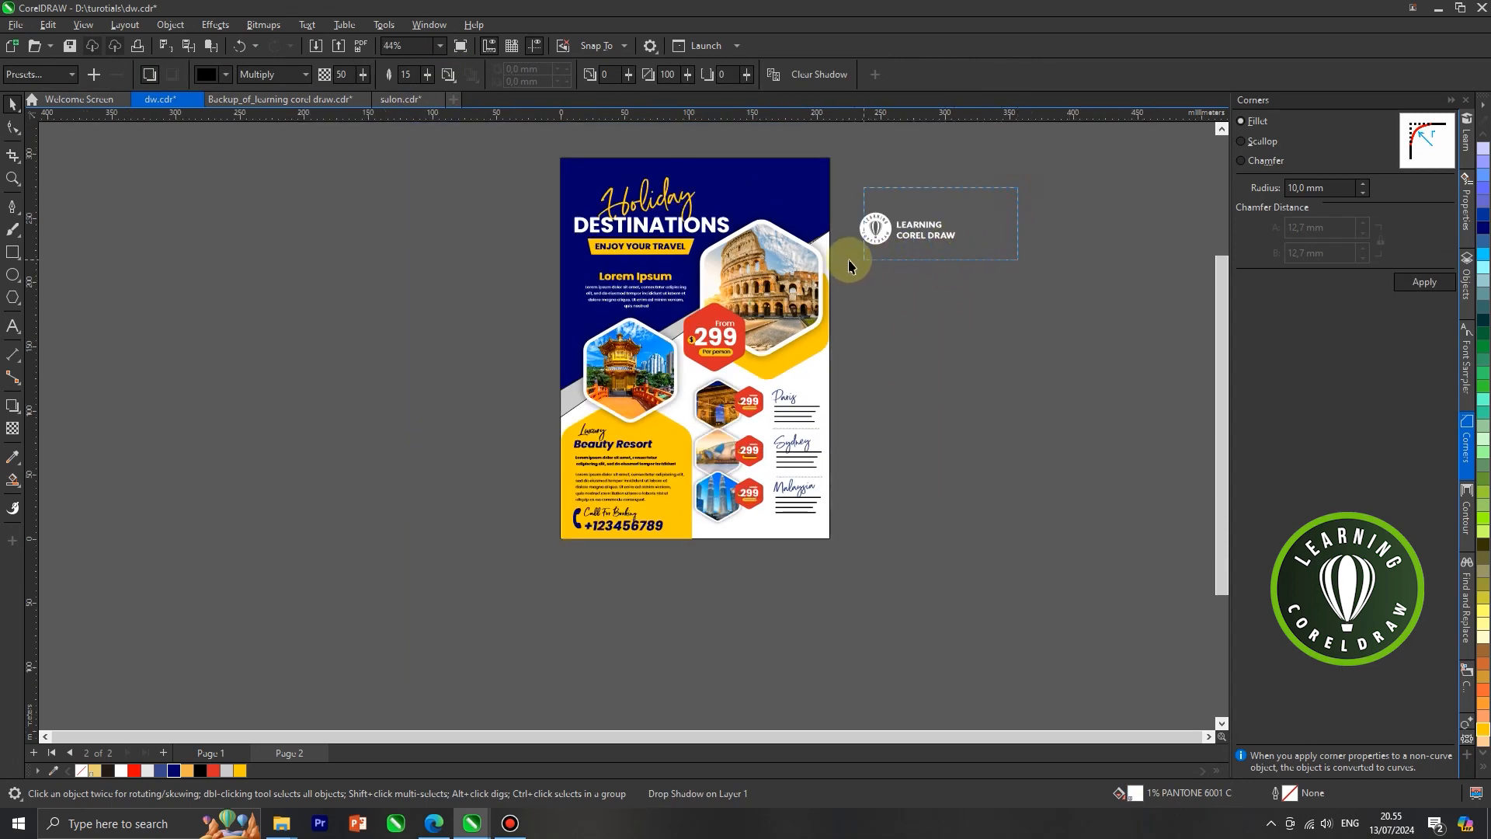
left_click(878, 230)
left_click_drag(780, 202, 743, 191)
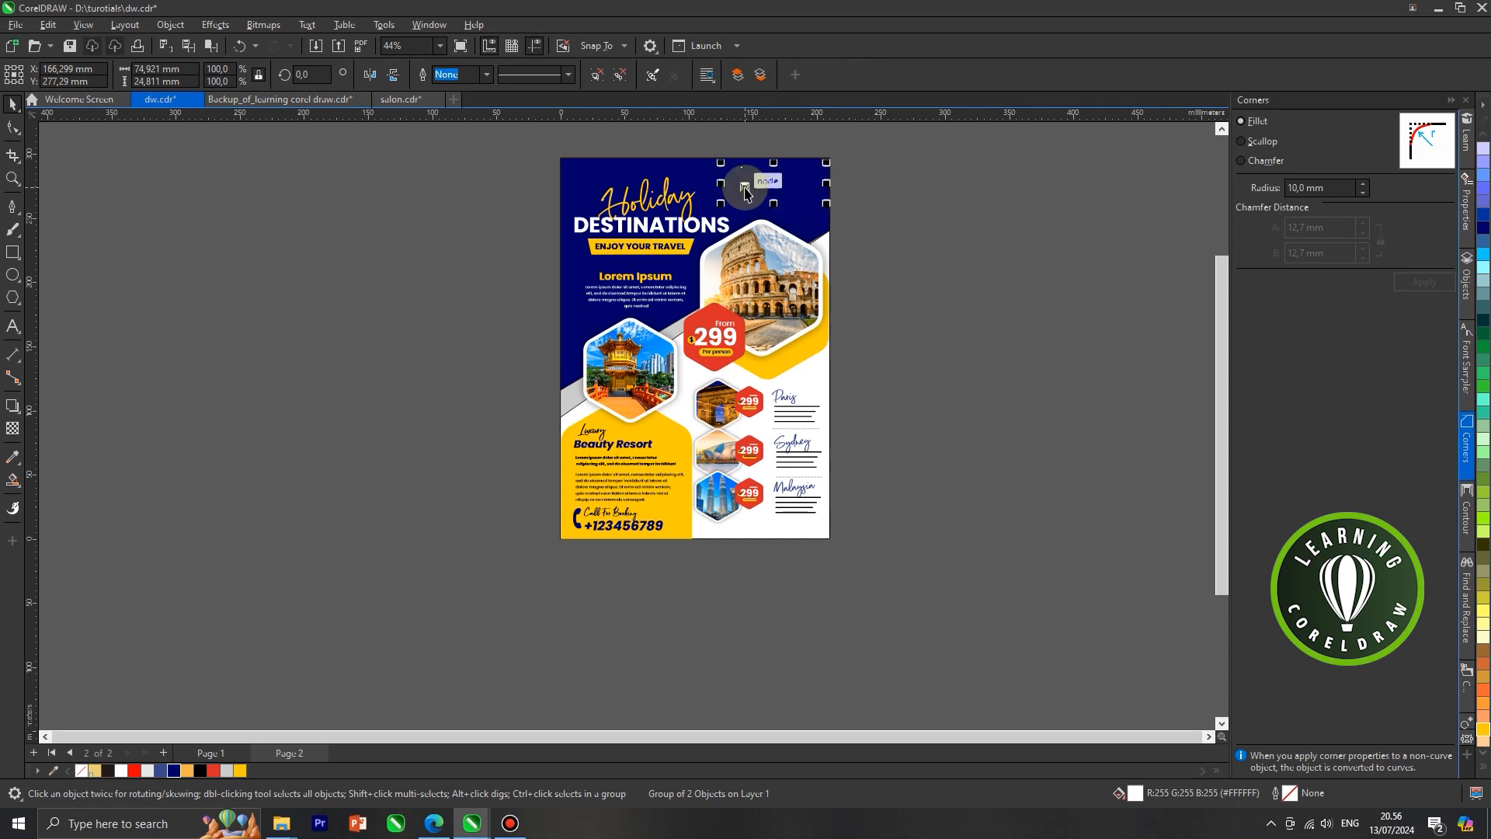
key("shift+Page_Up")
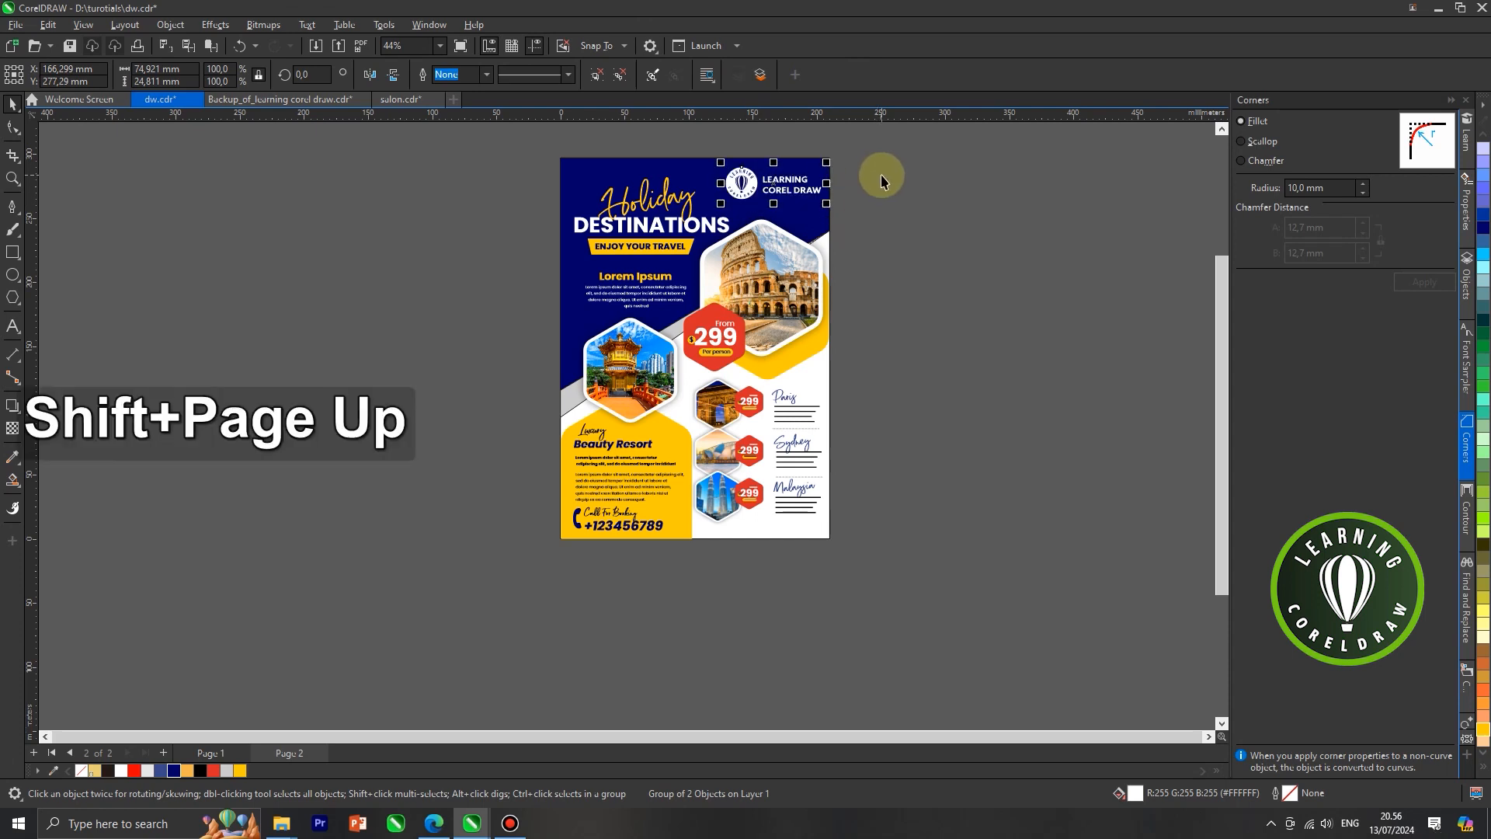
left_click(922, 200)
Move the website, location and social media row onto the white area along the flyer's lower edge.
scroll(793, 183, "down", 2)
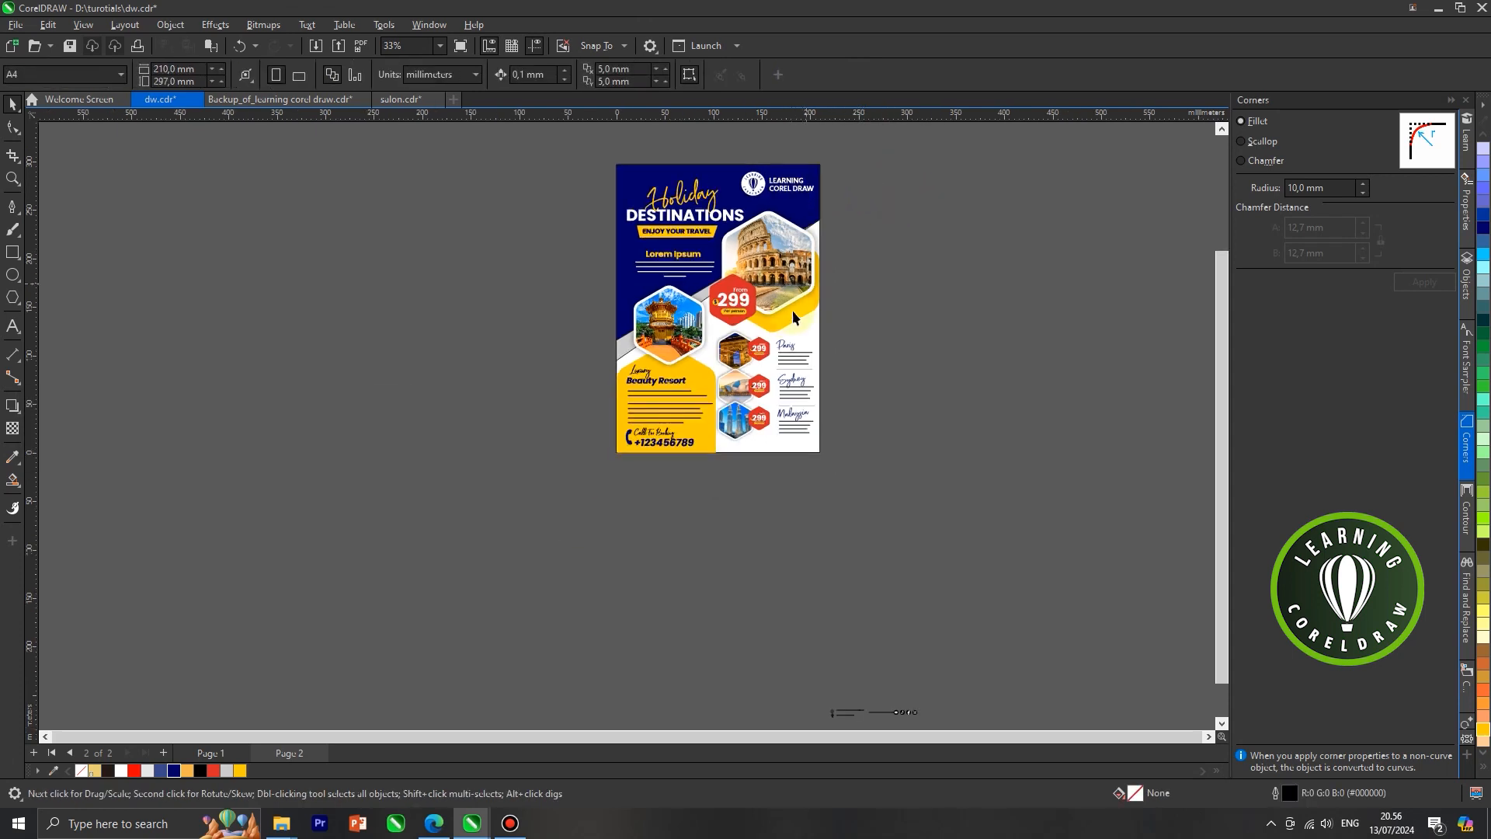
mouse_move(964, 667)
left_mouse_down()
mouse_move(855, 732)
mouse_move(813, 685)
mouse_move(848, 635)
left_mouse_up()
left_click_drag(741, 386, 738, 382)
scroll(737, 382, "up", 3)
scroll(765, 431, "up", 3)
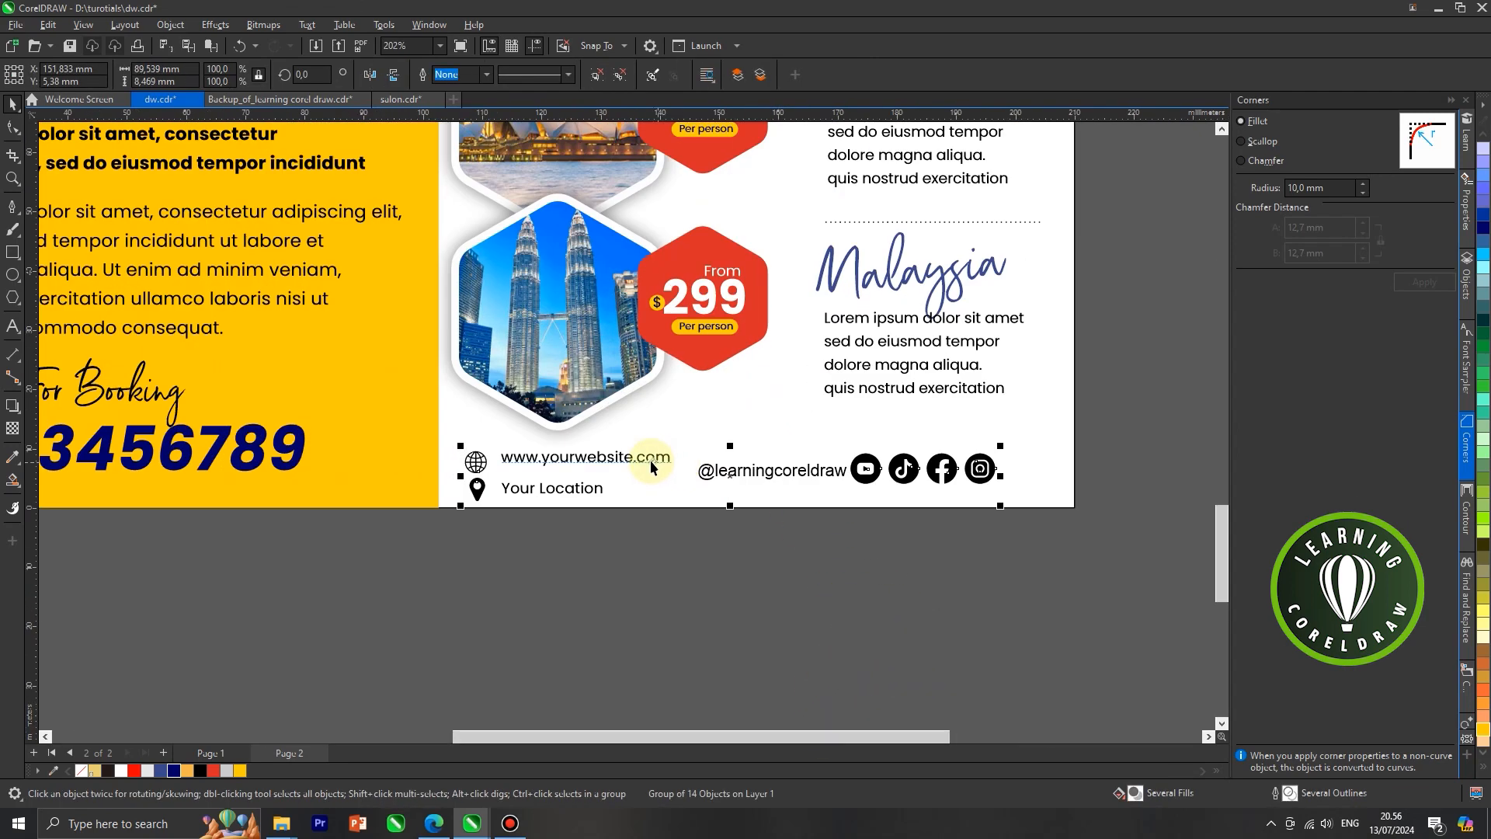
Shift the contact and social media row about 7 mm to the right within the white area.
left_click_drag(677, 478, 674, 464)
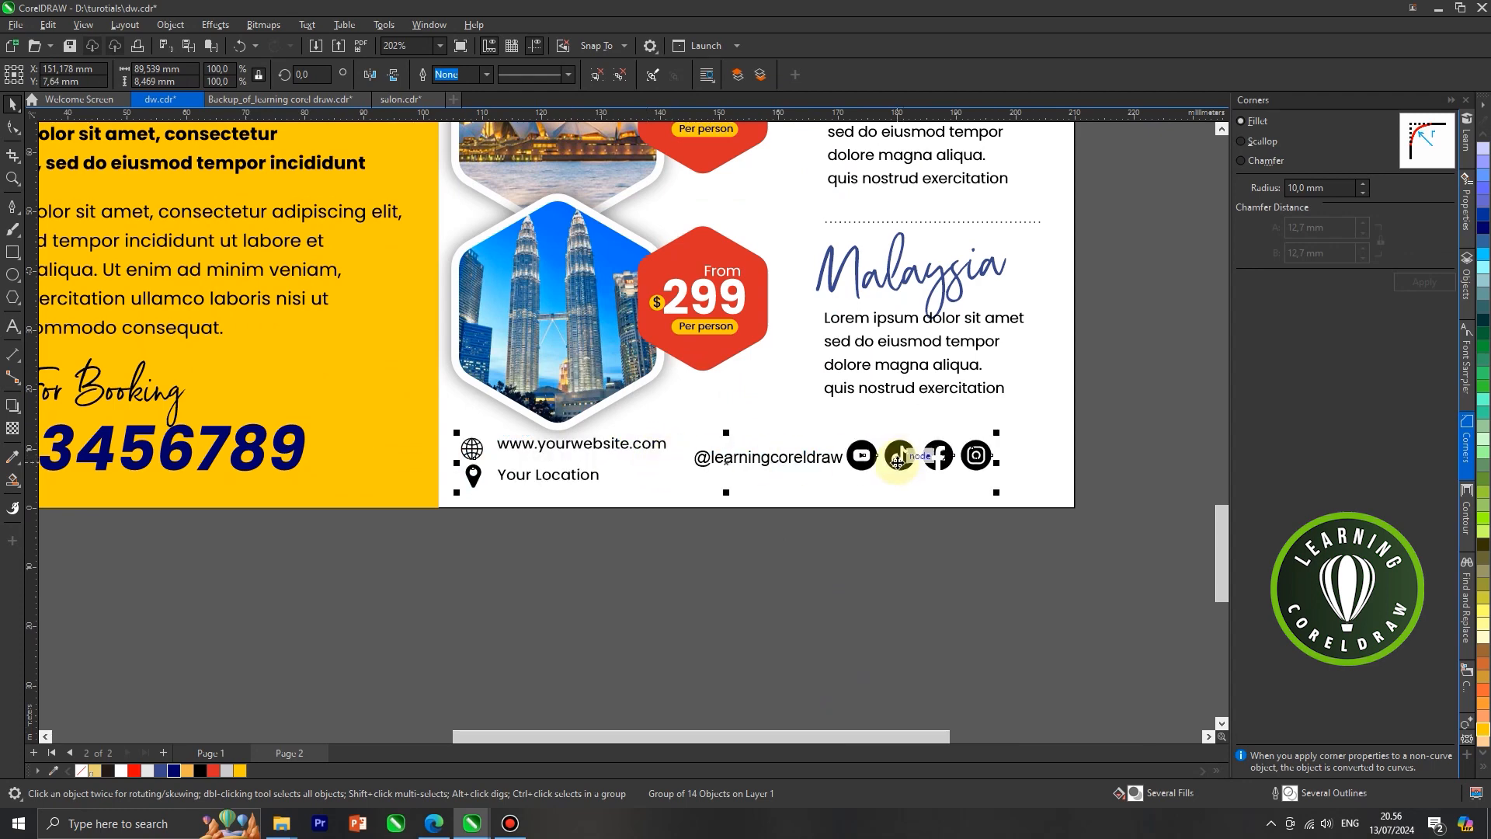
scroll(898, 461, "down", 1)
left_click_drag(889, 461, 926, 468)
left_click(942, 558)
scroll(942, 557, "down", 2)
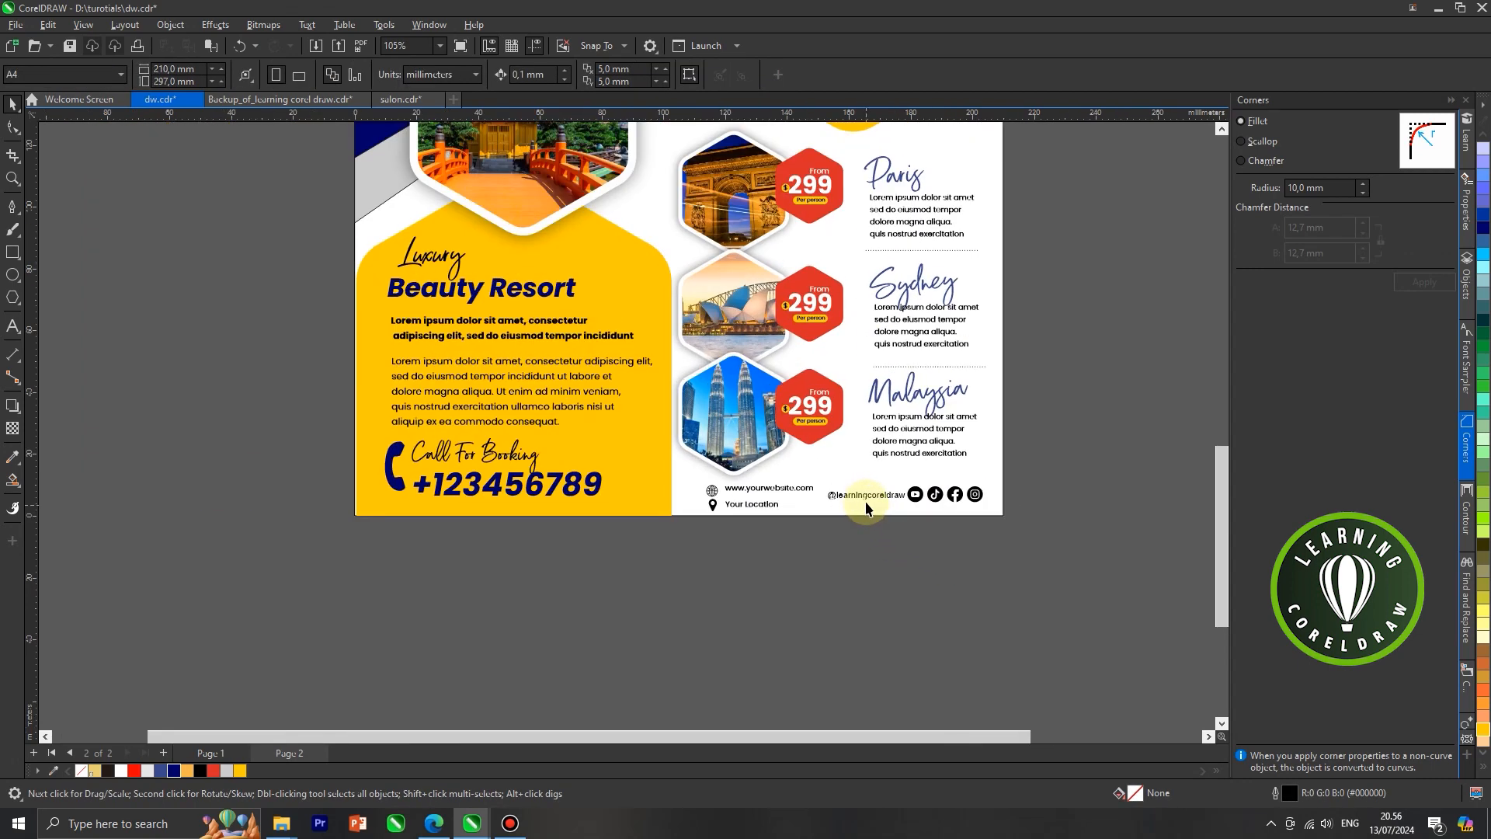
Ungroup the contact row and move the website and location lines with their icons about 7 mm left.
left_click(867, 497)
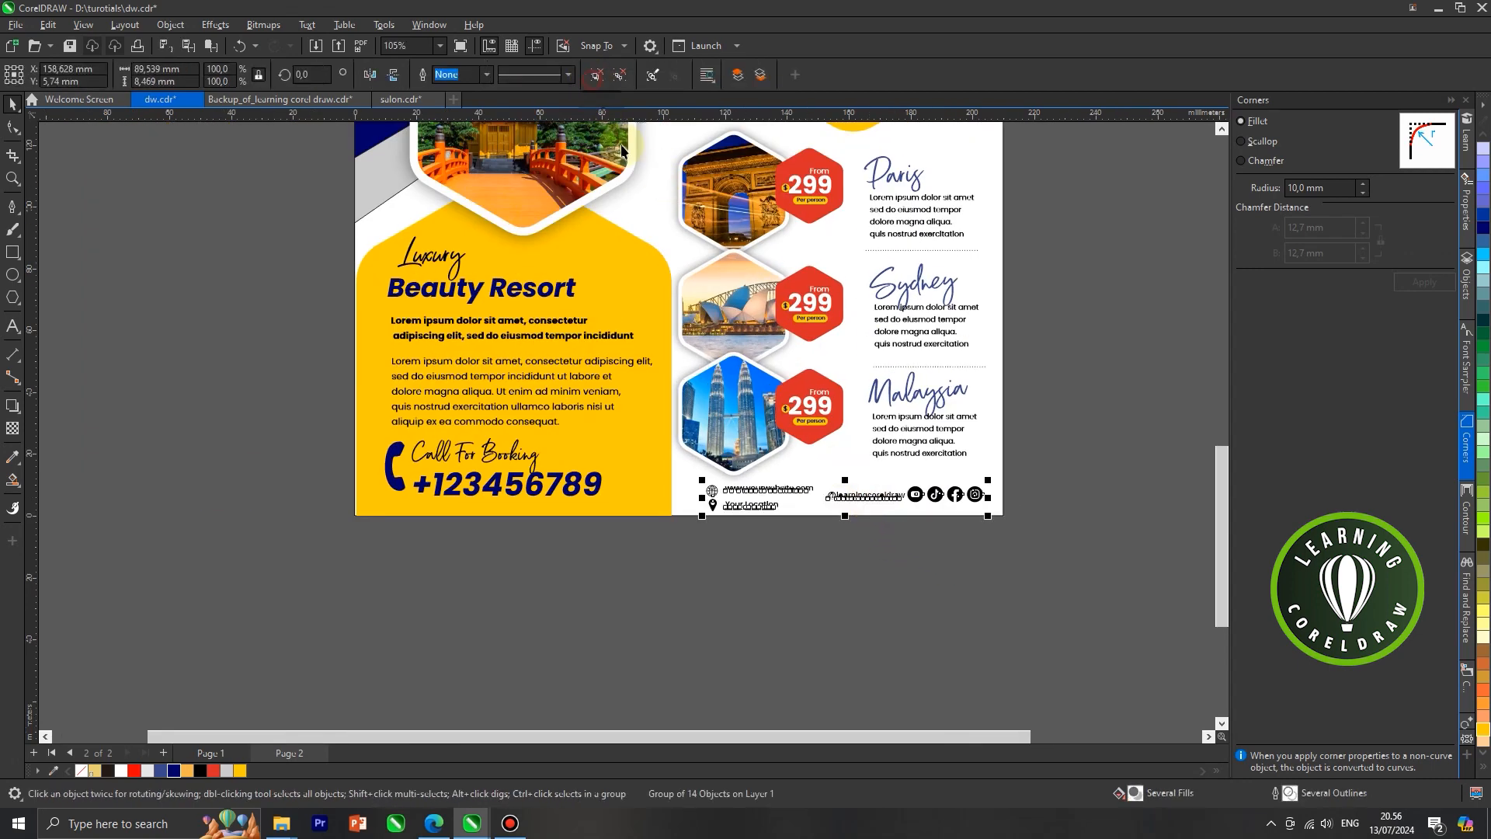
left_click_drag(663, 552, 821, 473)
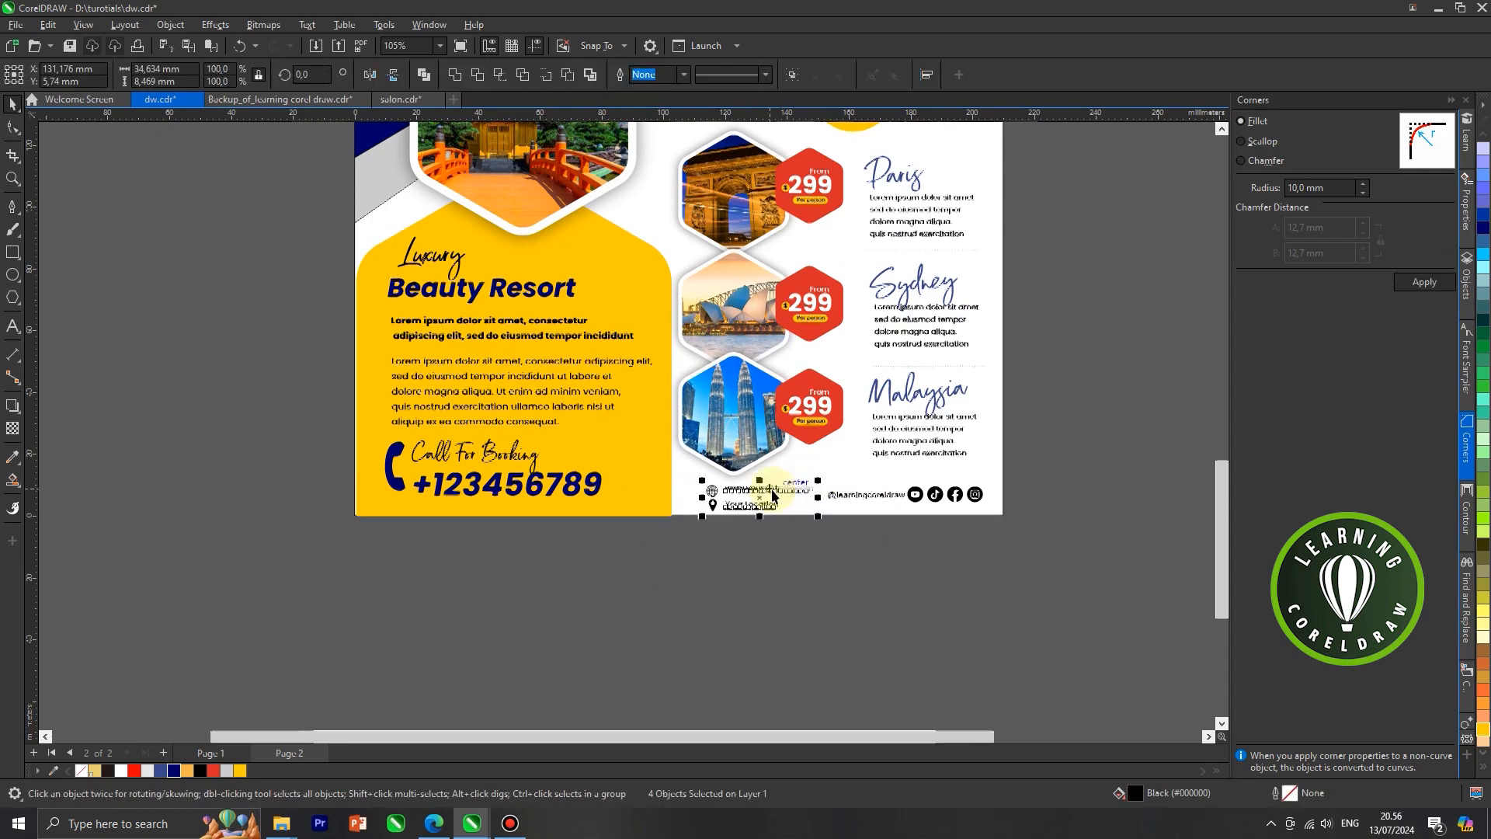
scroll(772, 495, "up", 3)
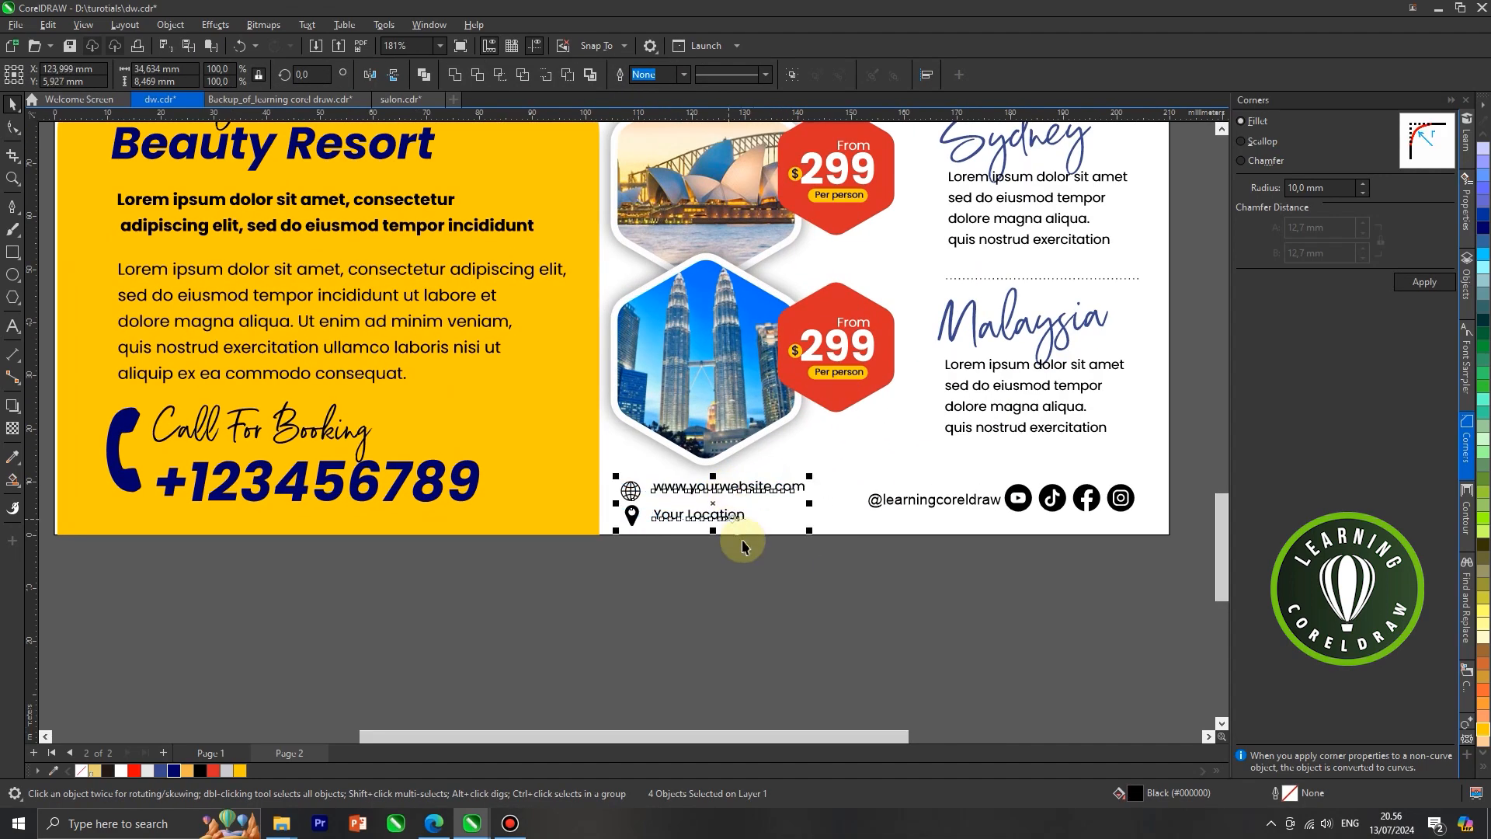
left_click(796, 590)
Nudge the Paris, Sydney and Malaysia photos, price badges and descriptions up by about 1.2 mm.
scroll(848, 582, "down", 5)
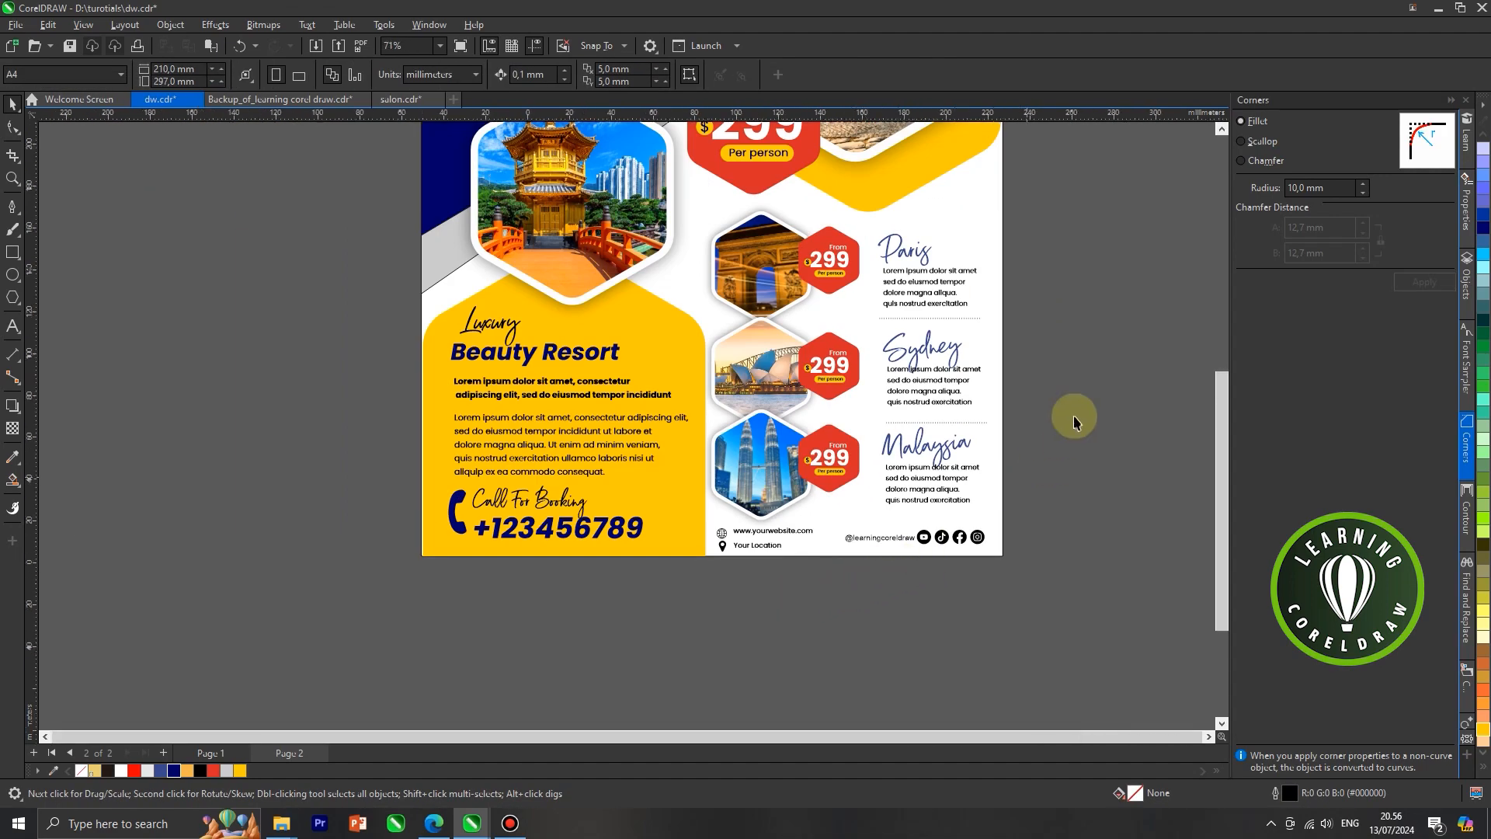
left_click_drag(1008, 279, 868, 495)
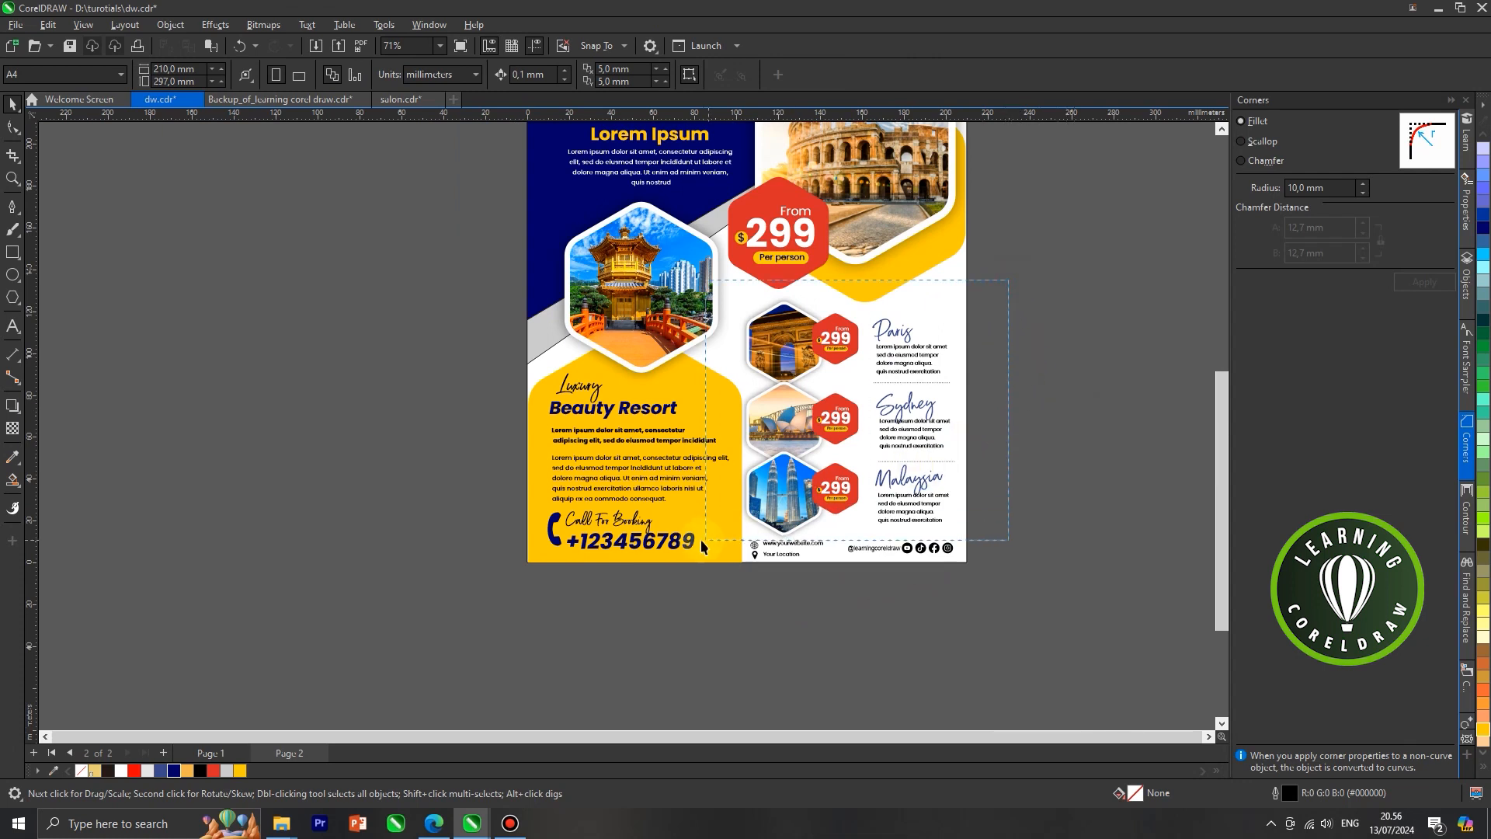
left_click_drag(680, 548, 681, 547)
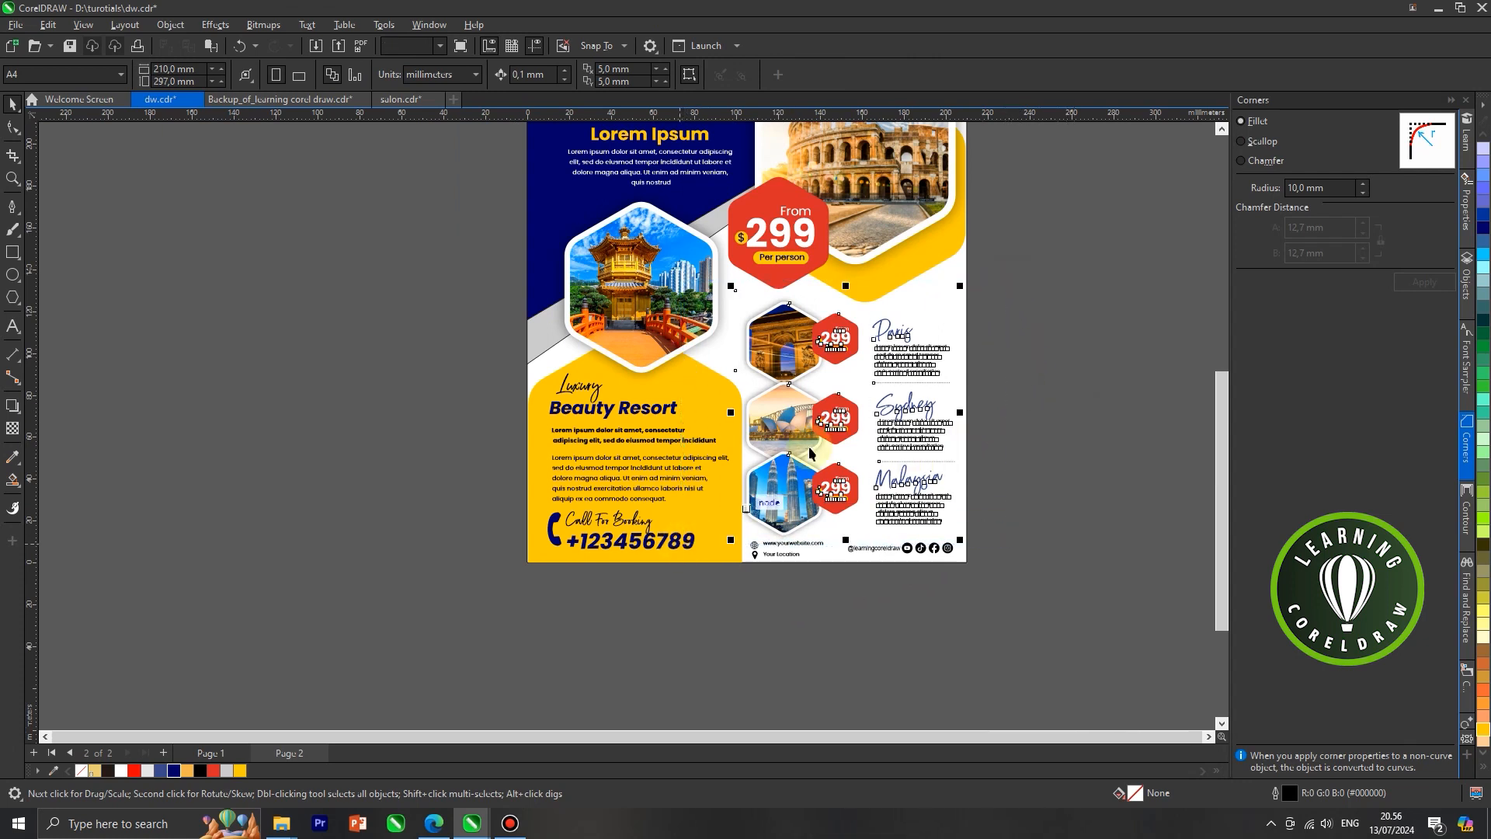
key("Up")
key("Up")
key("Up")
key("Up")
key("Up")
key("Up")
key("Up")
key("Up")
key("Up")
key("Up")
key("Up")
key("Up")
left_click(1075, 381)
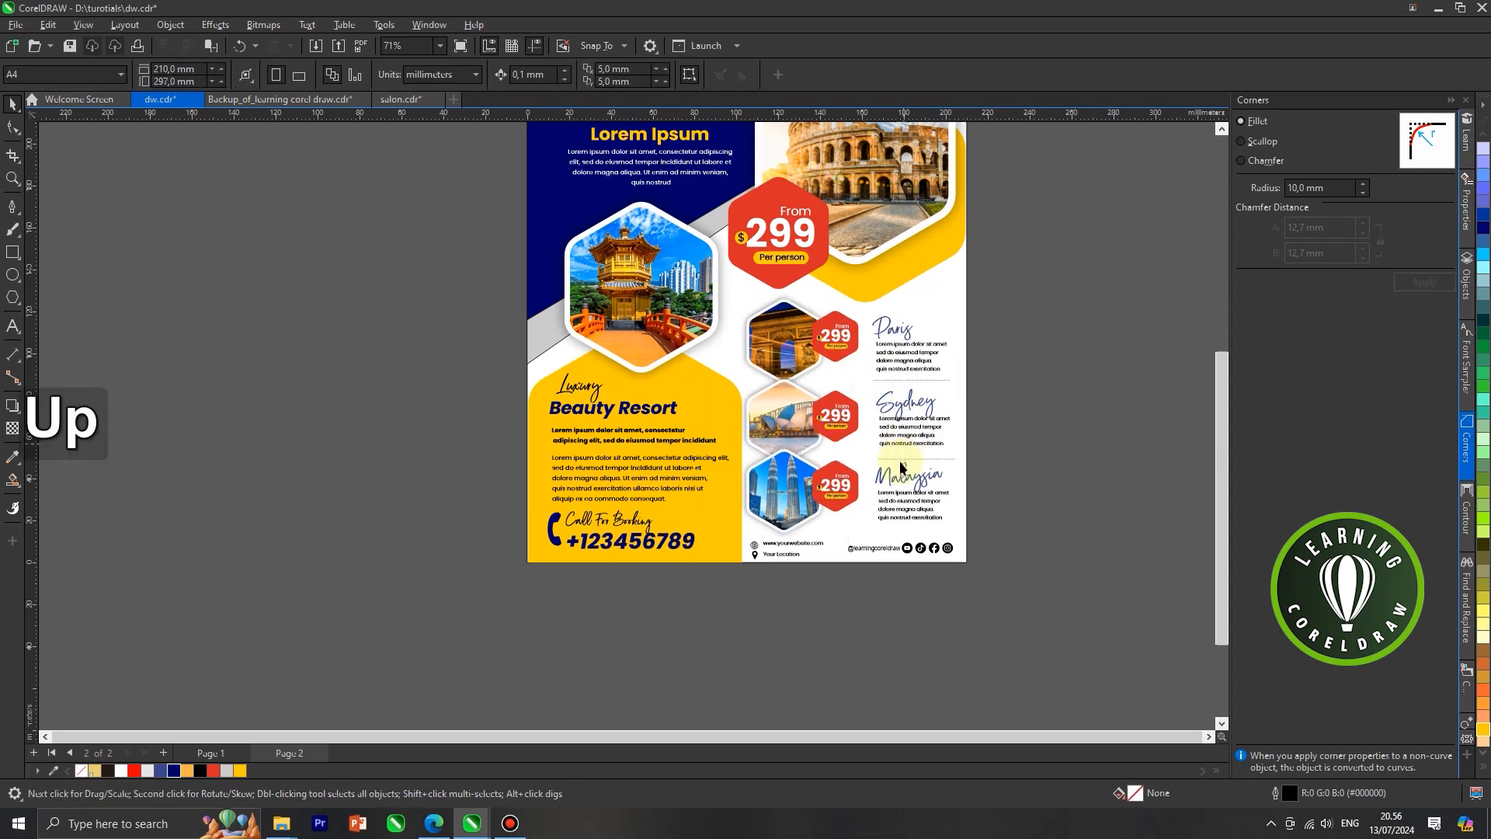
scroll(925, 383, "down", 2)
scroll(810, 424, "up", 2)
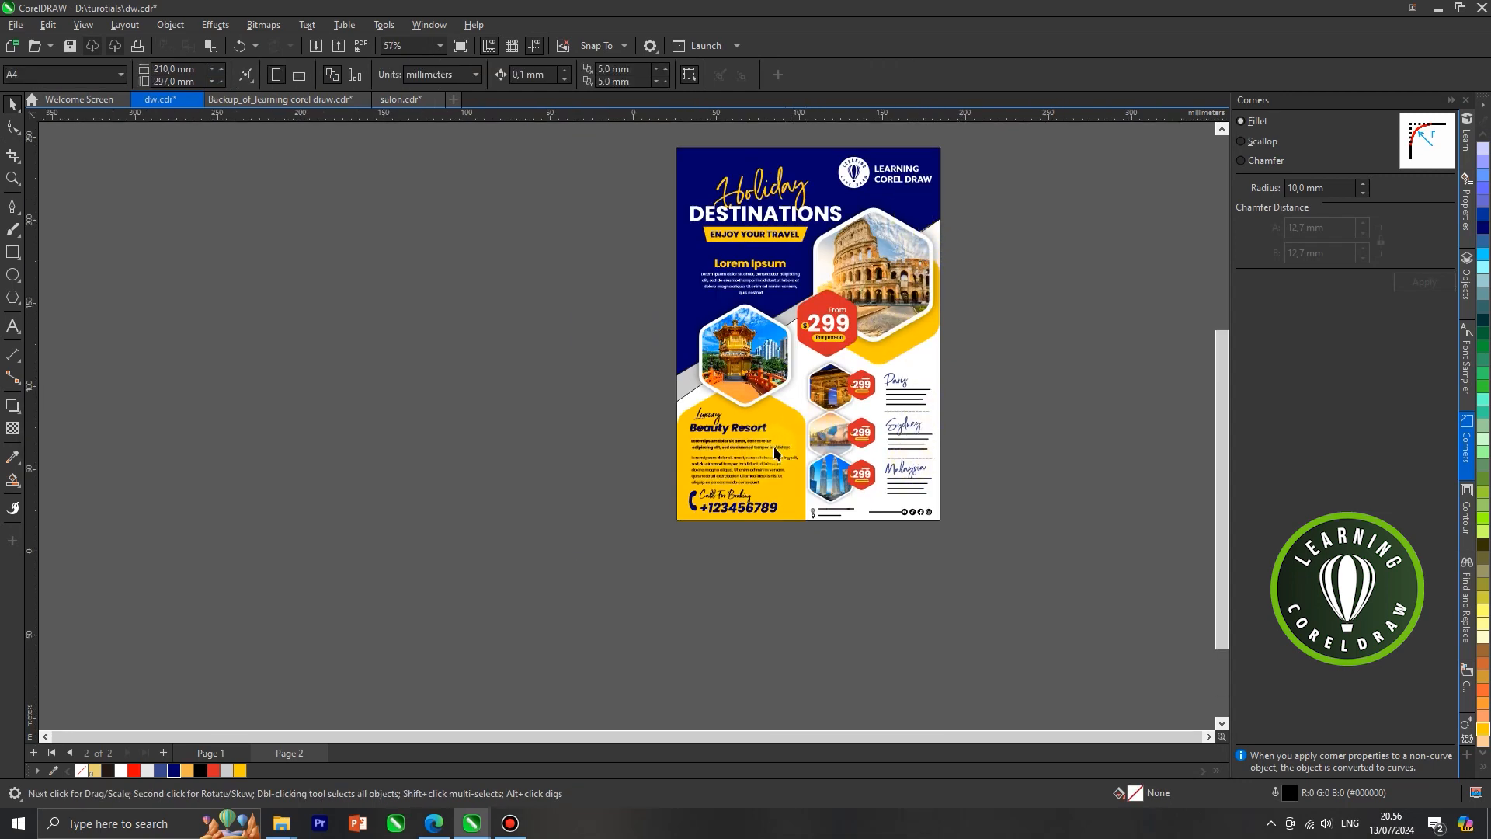
Nudge the Luxury Beauty Resort texts and the Call For Booking block about 1.9 mm to the right.
left_click_drag(580, 387, 733, 494)
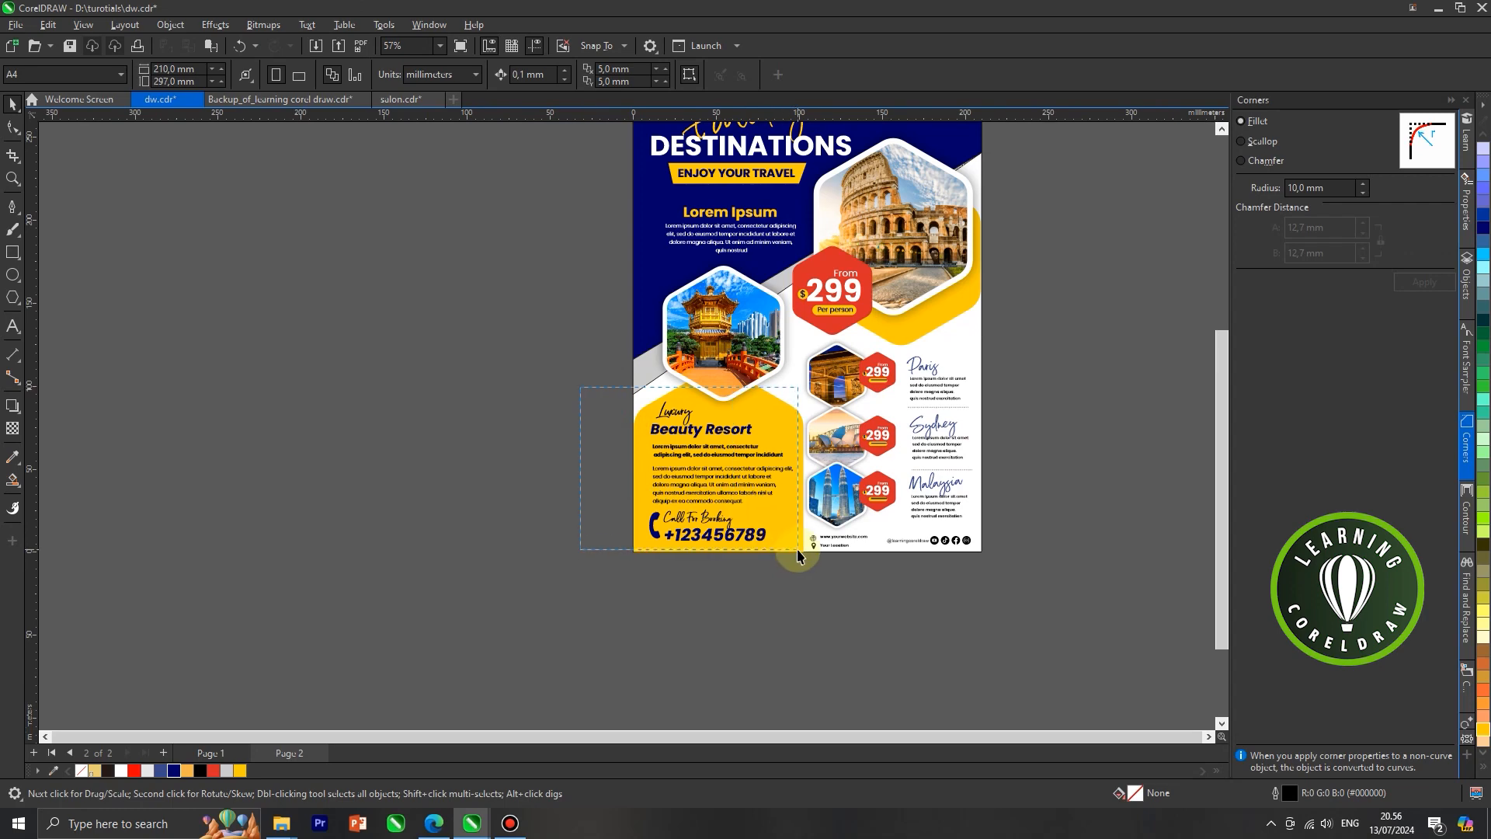
left_click_drag(798, 553, 799, 550)
key("Right")
key("Right")
key("Right")
key("Right")
key("Right")
key("Right")
key("Right")
key("Right")
key("Right")
key("Right")
key("Right")
key("Right")
key("Right")
key("Right")
key("Right")
key("Right")
key("Right")
key("Right")
key("Right")
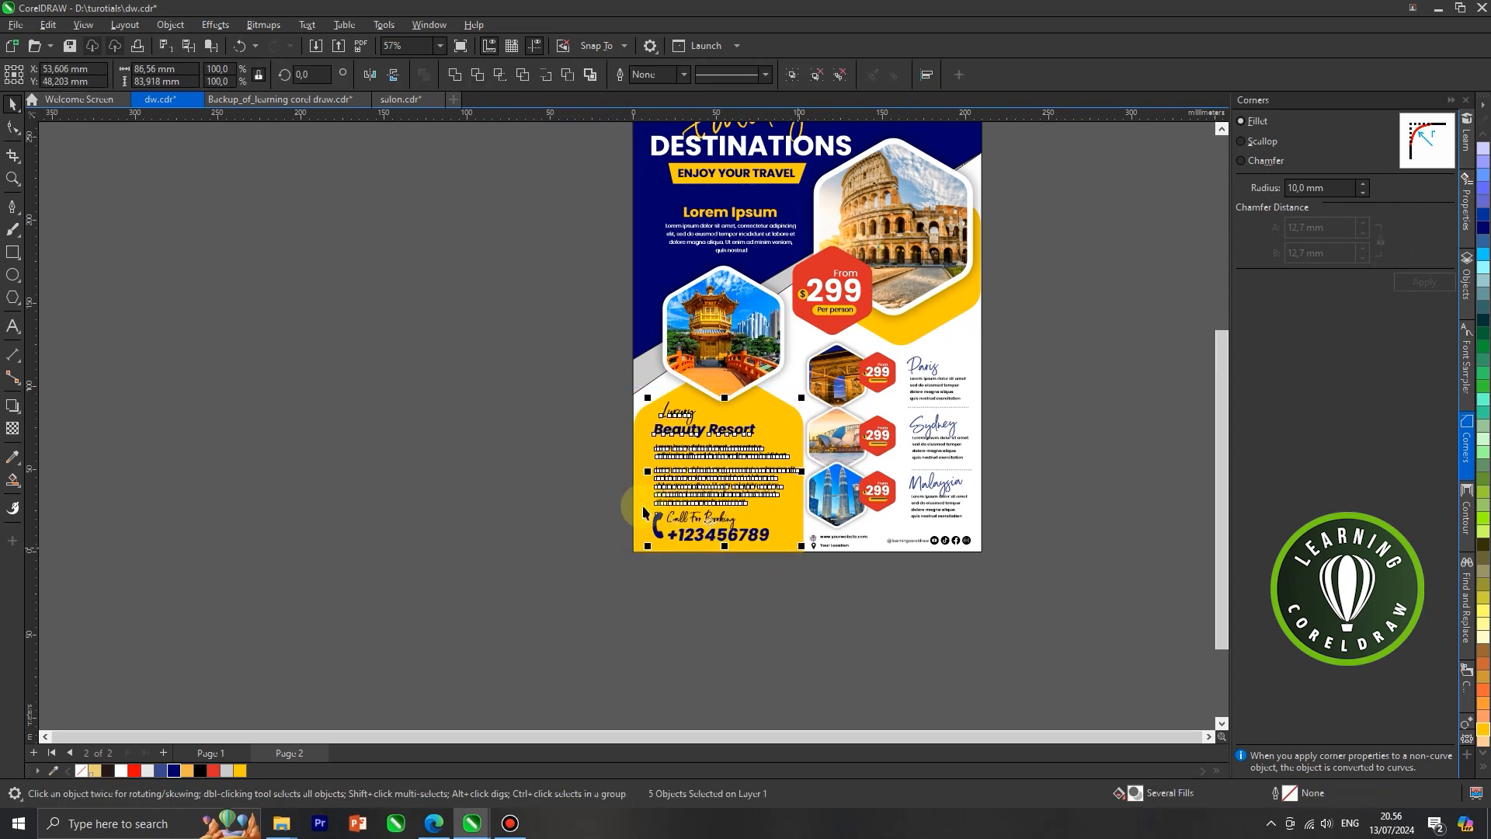
left_click(643, 511)
Move the Learning Corel Draw logo about 3 mm down within the navy header.
scroll(903, 351, "down", 1)
left_click_drag(939, 191, 765, 283)
scroll(829, 249, "up", 3)
scroll(826, 228, "up", 3)
left_click_drag(806, 235, 808, 243)
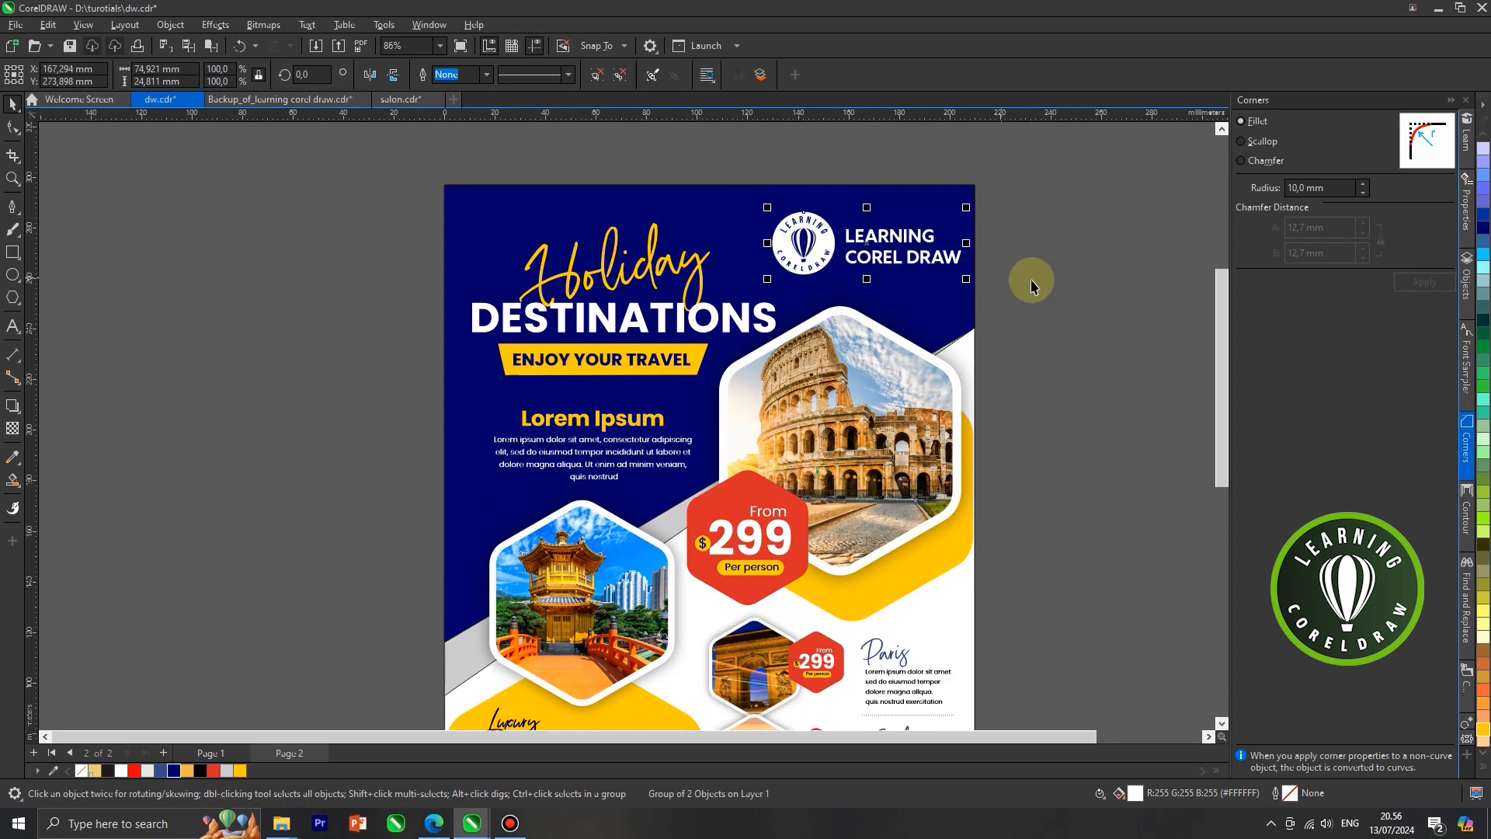
left_click(1032, 281)
scroll(861, 217, "down", 3)
left_click(1048, 273)
Remove the outline from the navy background shape together with the temple photo's shadowed frame.
scroll(998, 248, "down", 1)
left_click_drag(1001, 185, 641, 524)
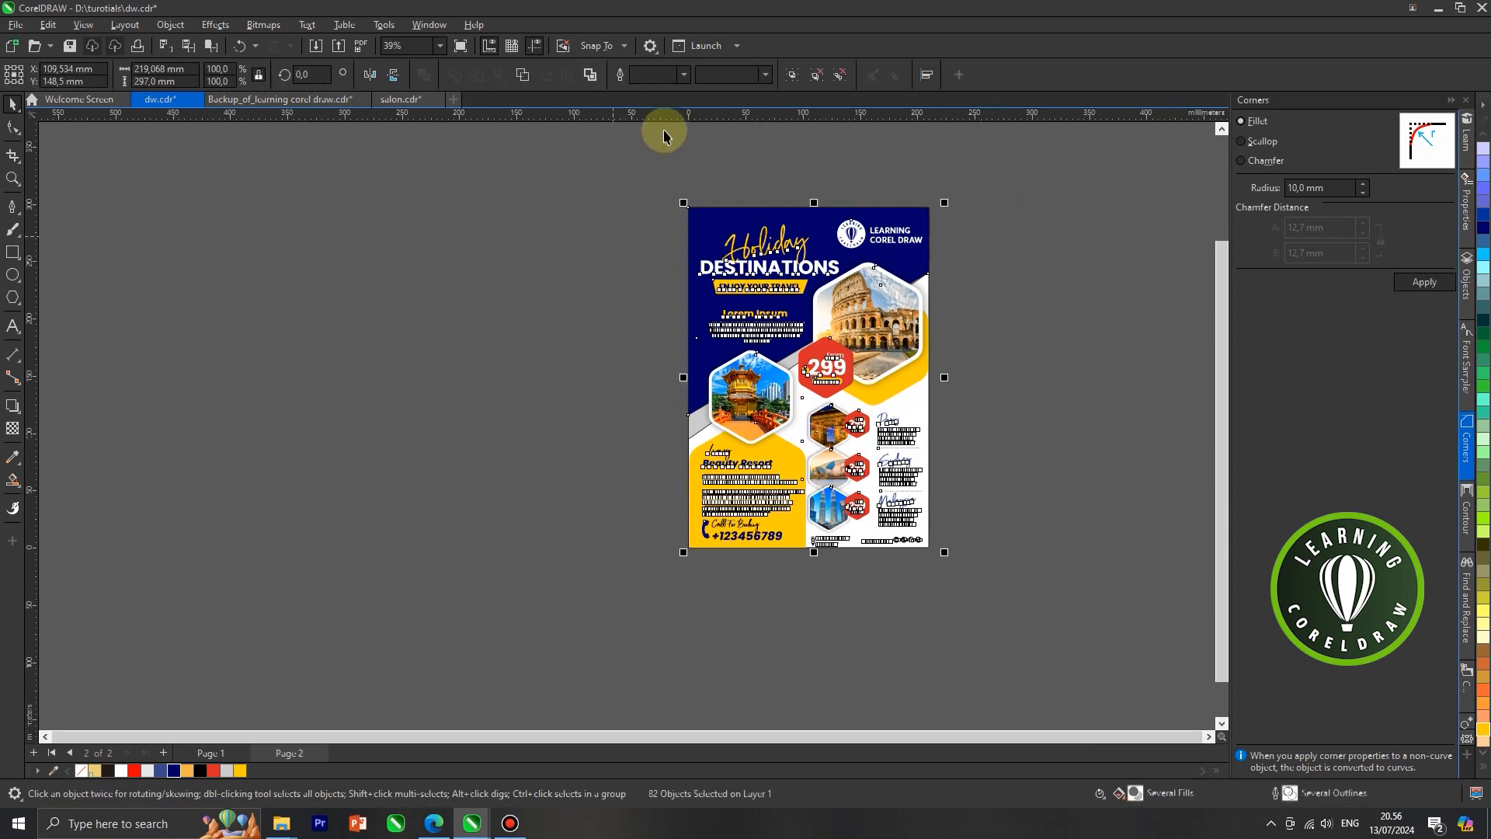
left_click(677, 146)
left_click(695, 428)
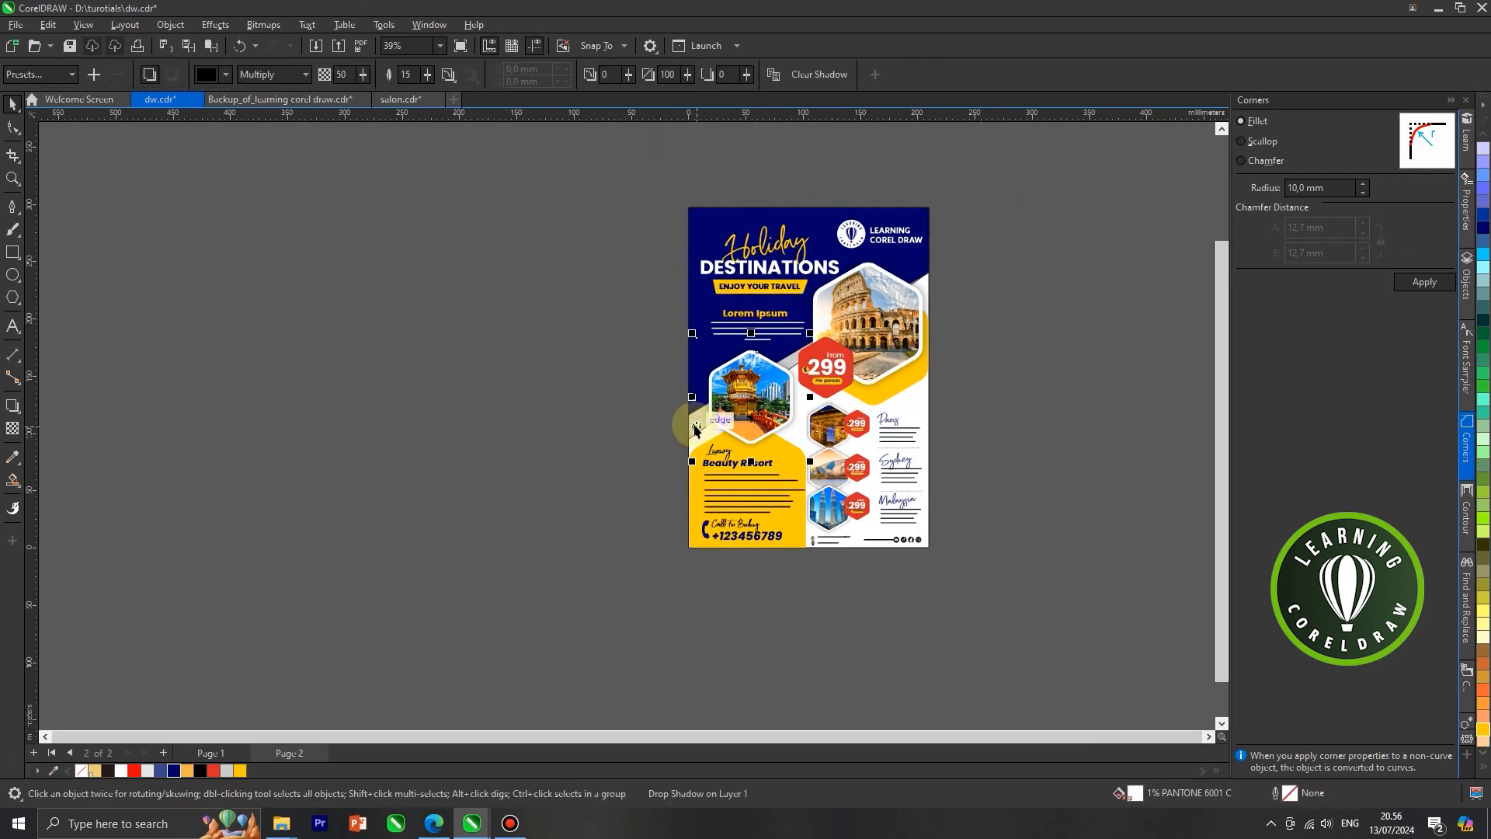
left_click(695, 227, "shift")
left_click(669, 80)
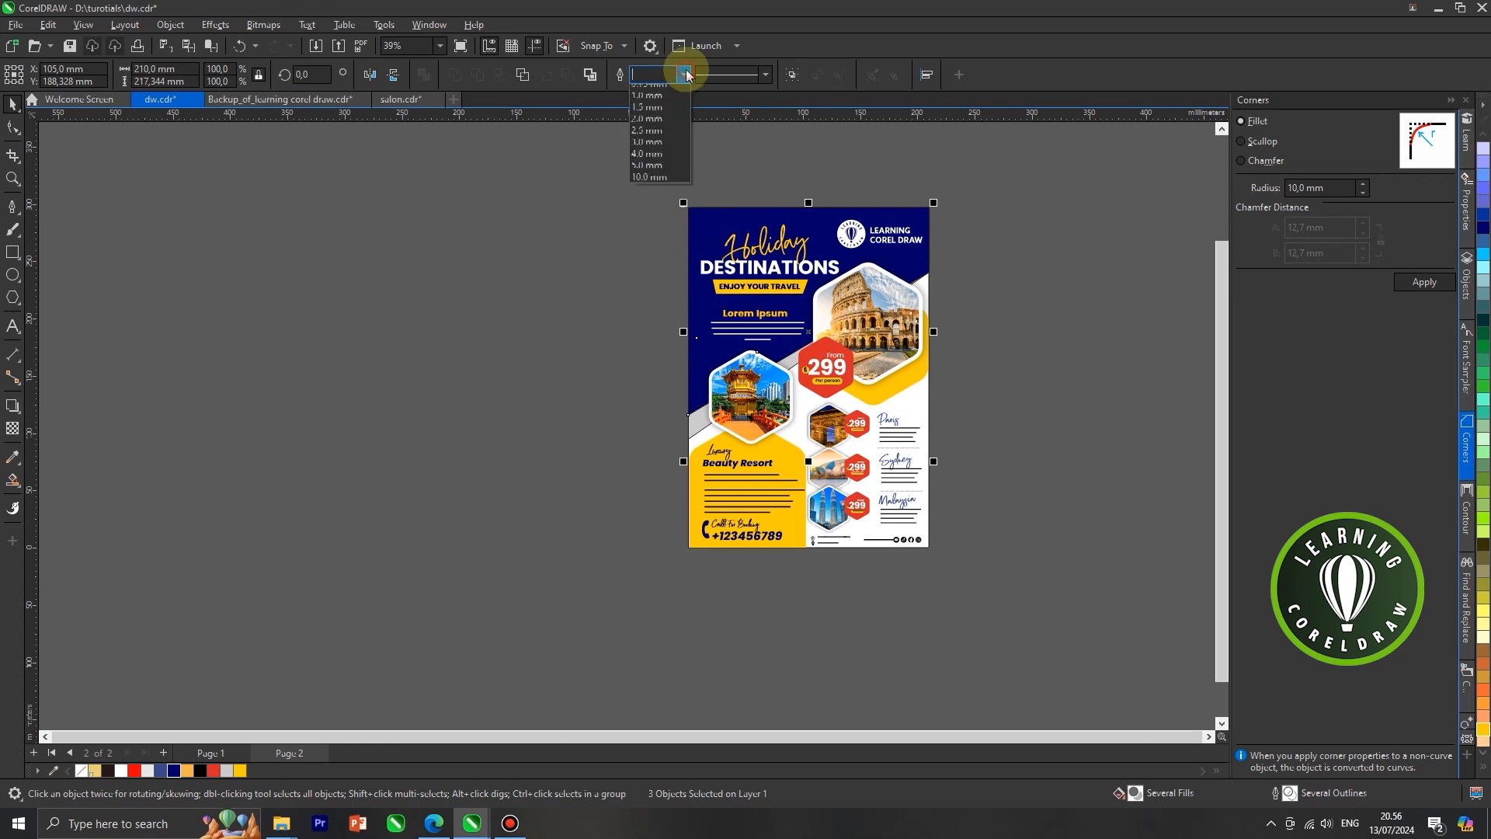
left_click(687, 95)
left_click(569, 247)
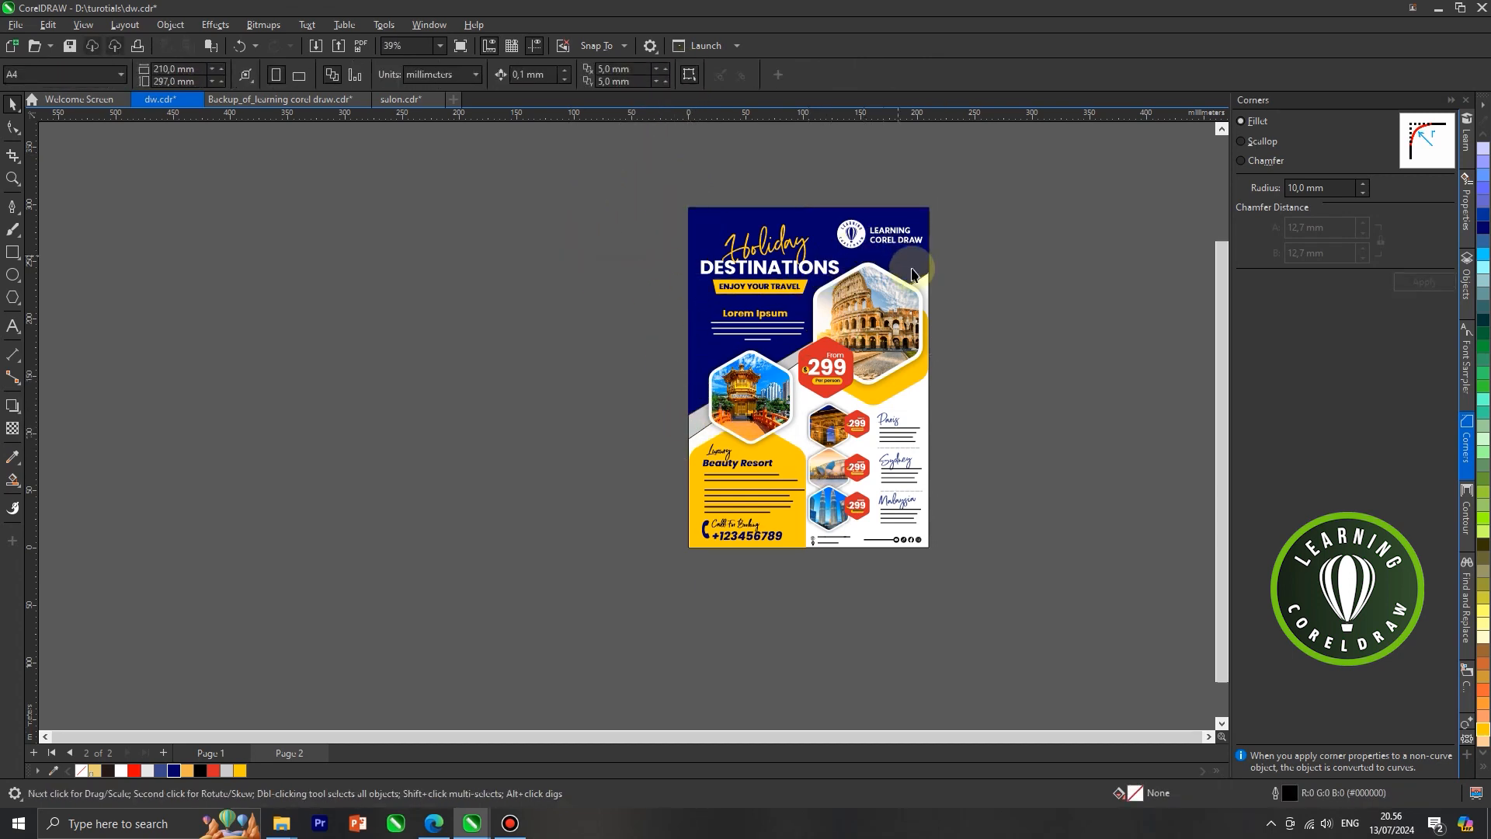
Set the outline width of the light grey diagonal band behind the navy shape to None.
scroll(924, 276, "up", 1)
scroll(946, 501, "up", 2)
scroll(943, 496, "down", 1)
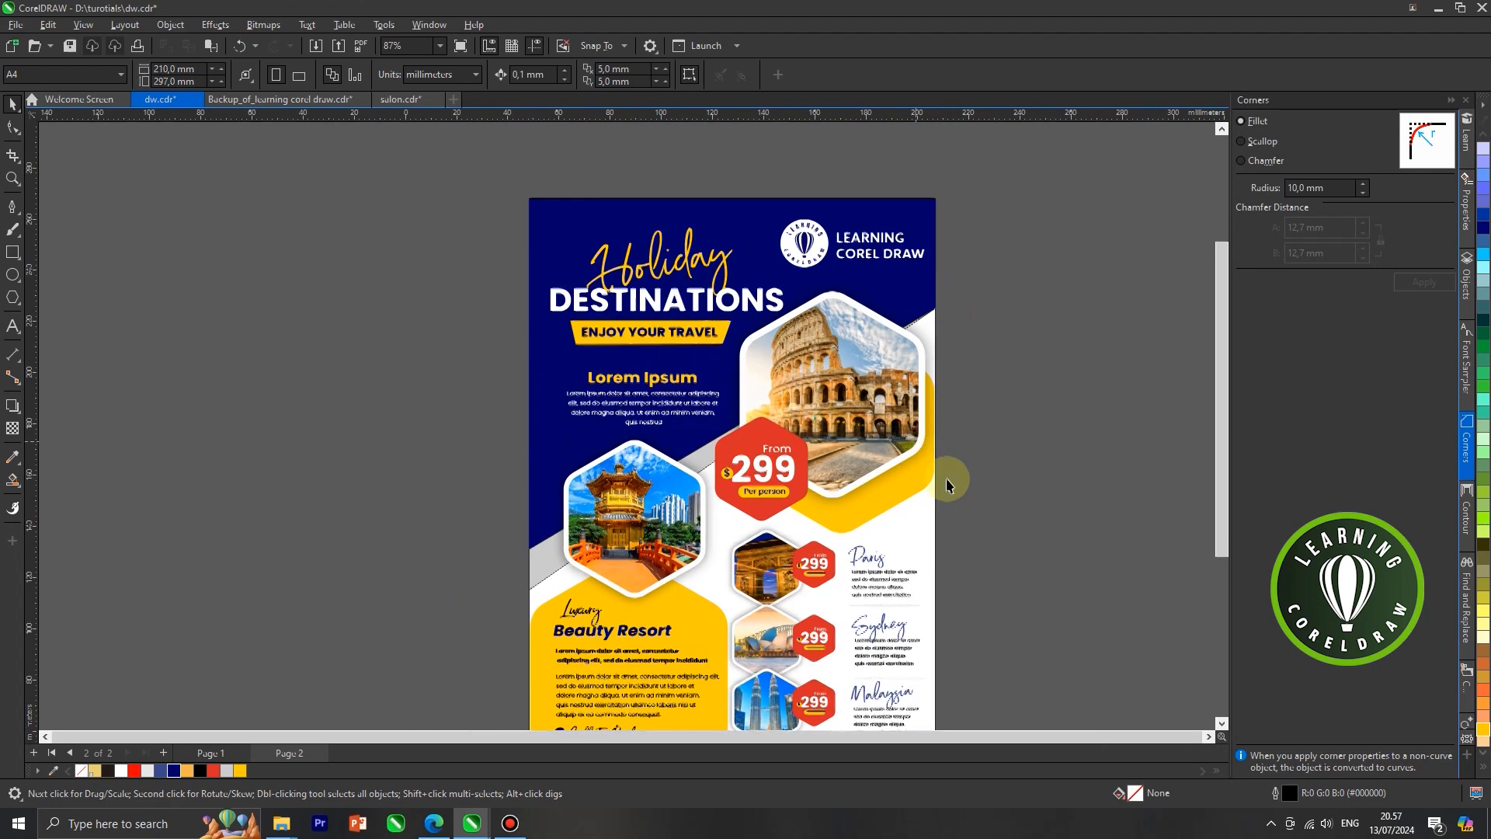
left_click(811, 233)
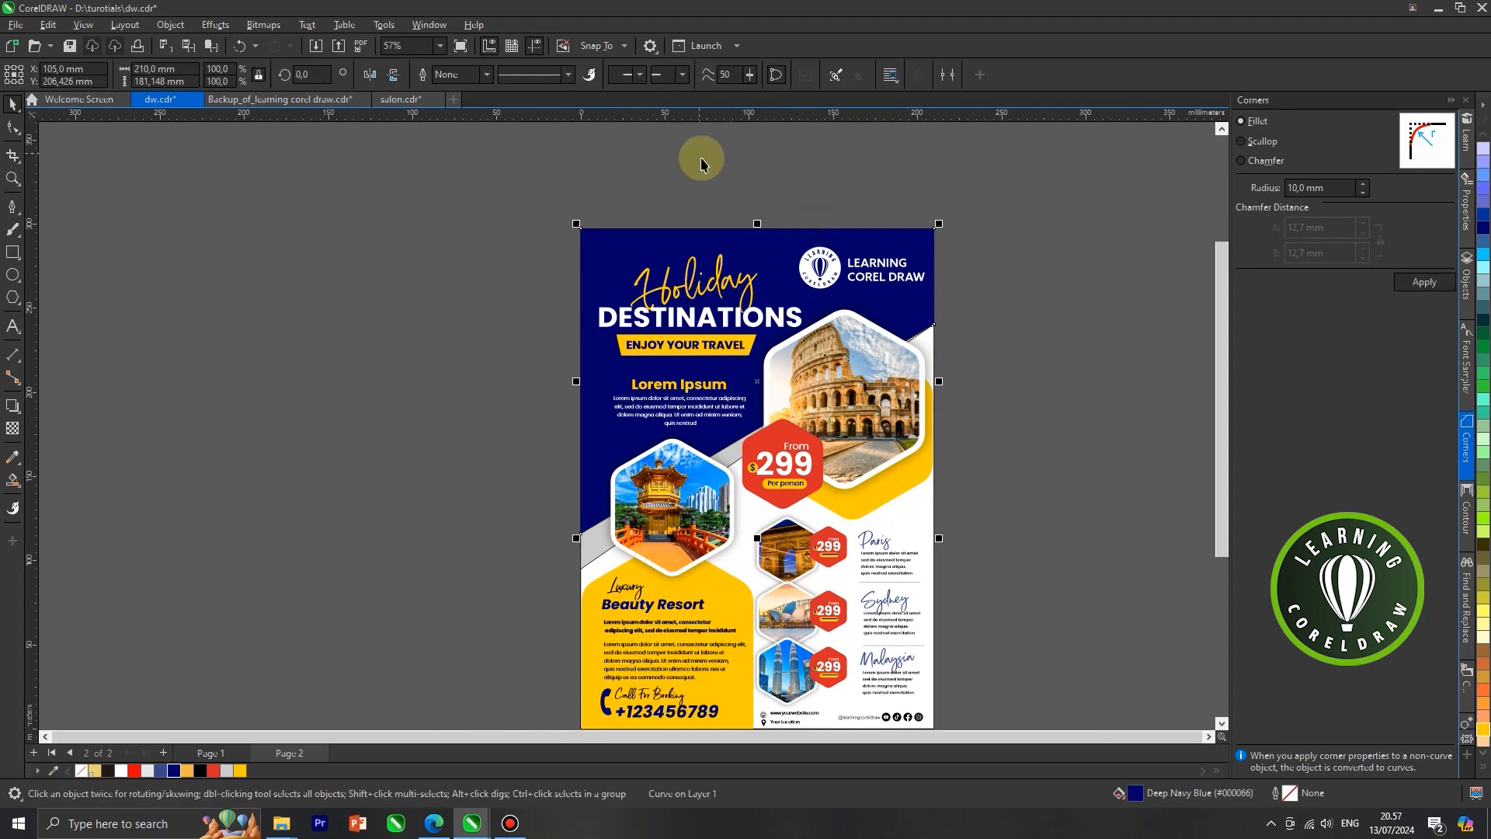
left_click(582, 567)
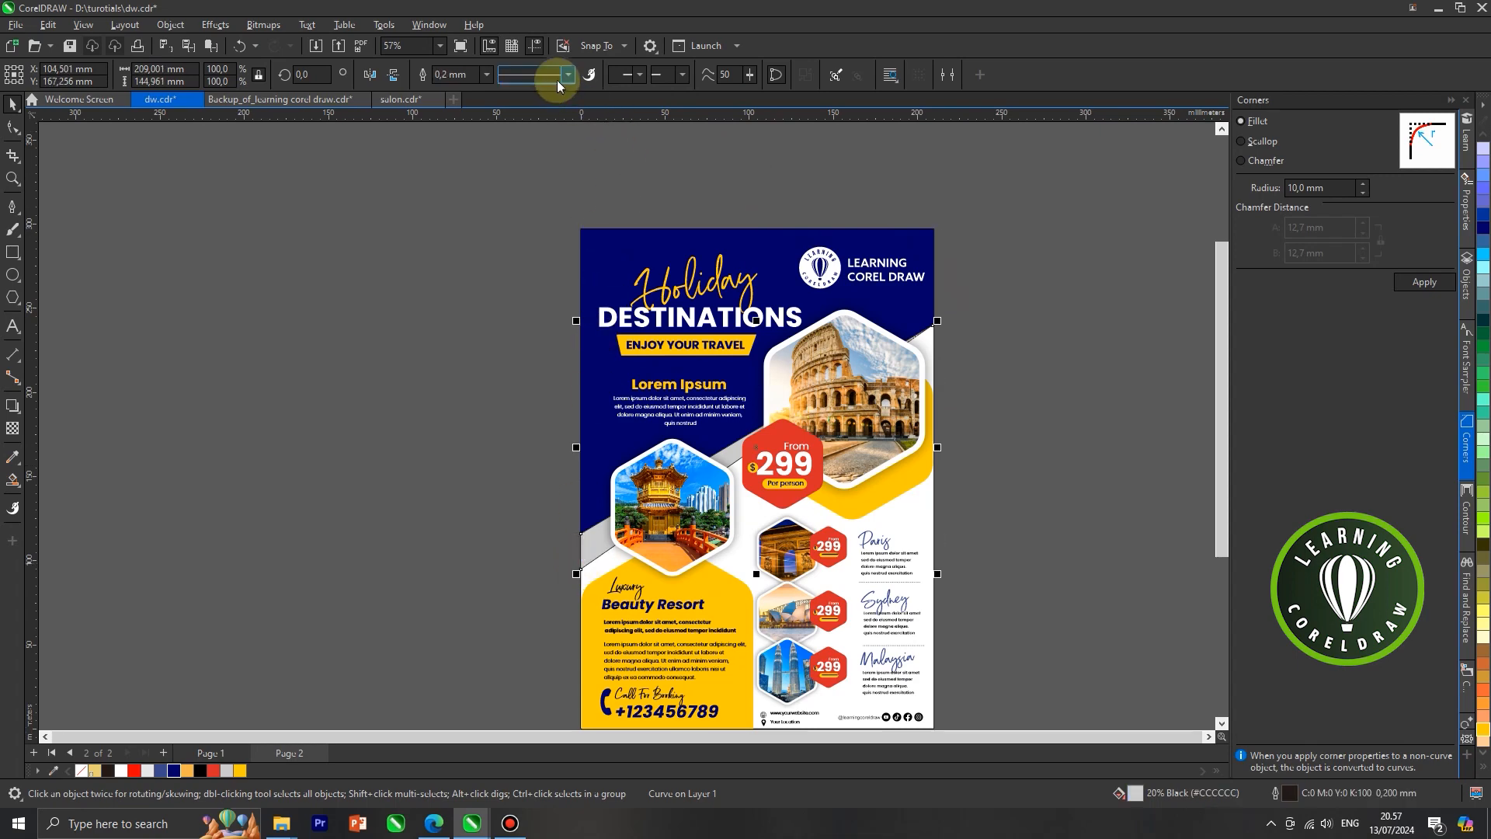
left_click(485, 74)
left_click(473, 94)
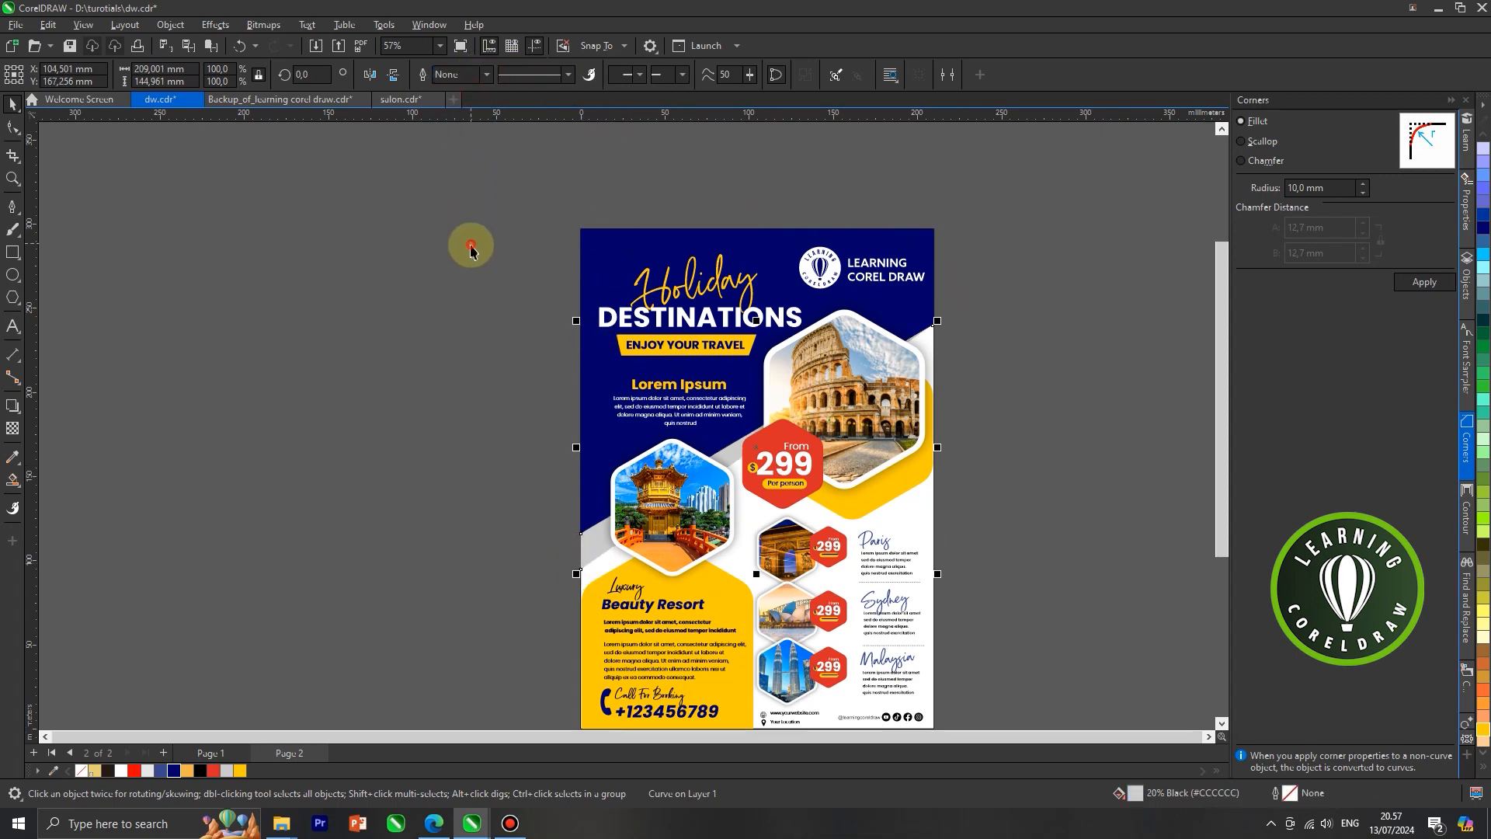
left_click(728, 215)
Set the outline width of the page-sized background rectangle to None.
scroll(726, 212, "down", 1)
scroll(614, 536, "up", 2)
scroll(614, 536, "up", 4)
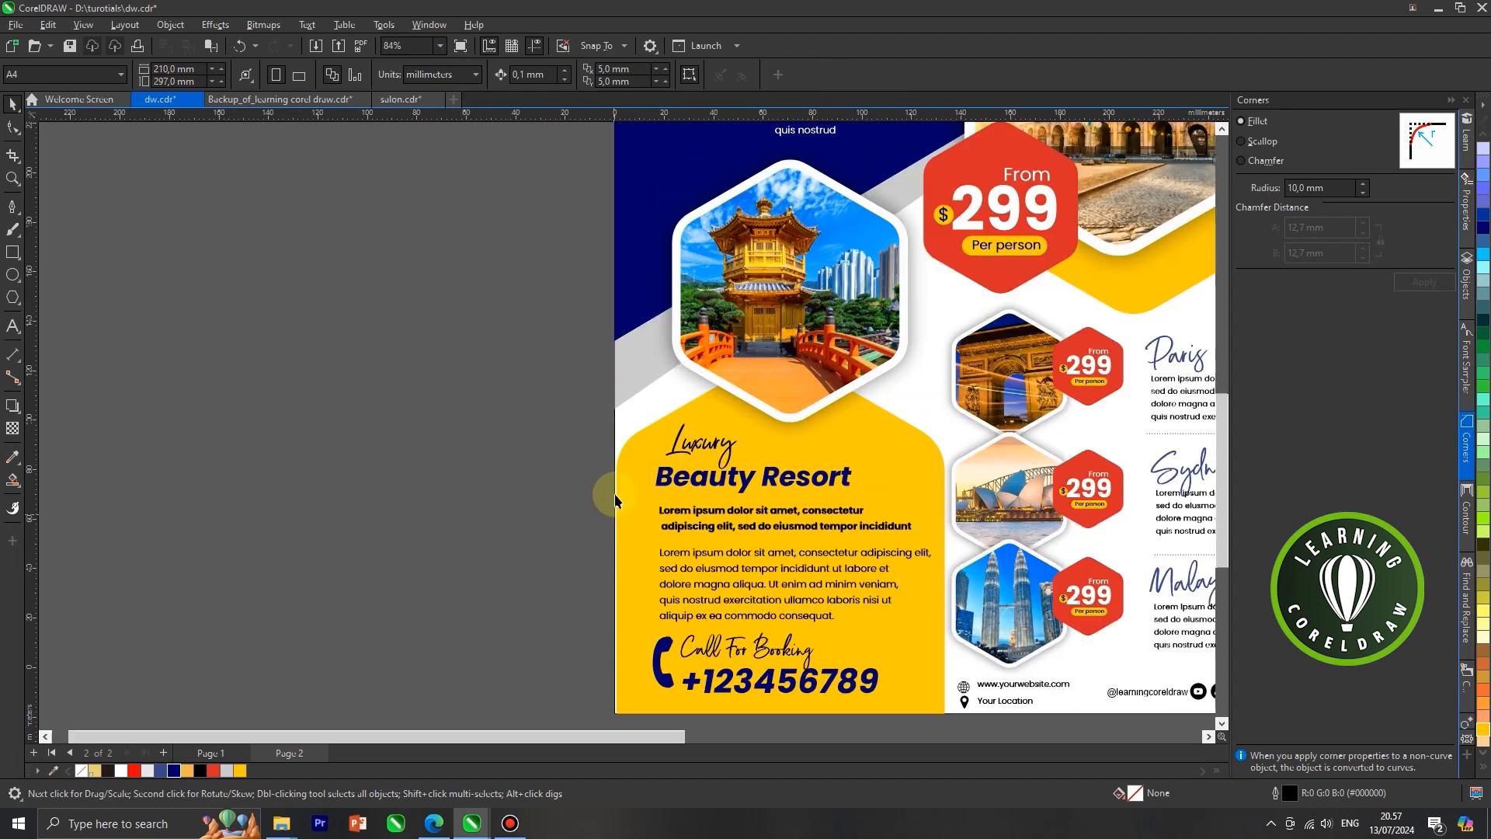
left_click(616, 398)
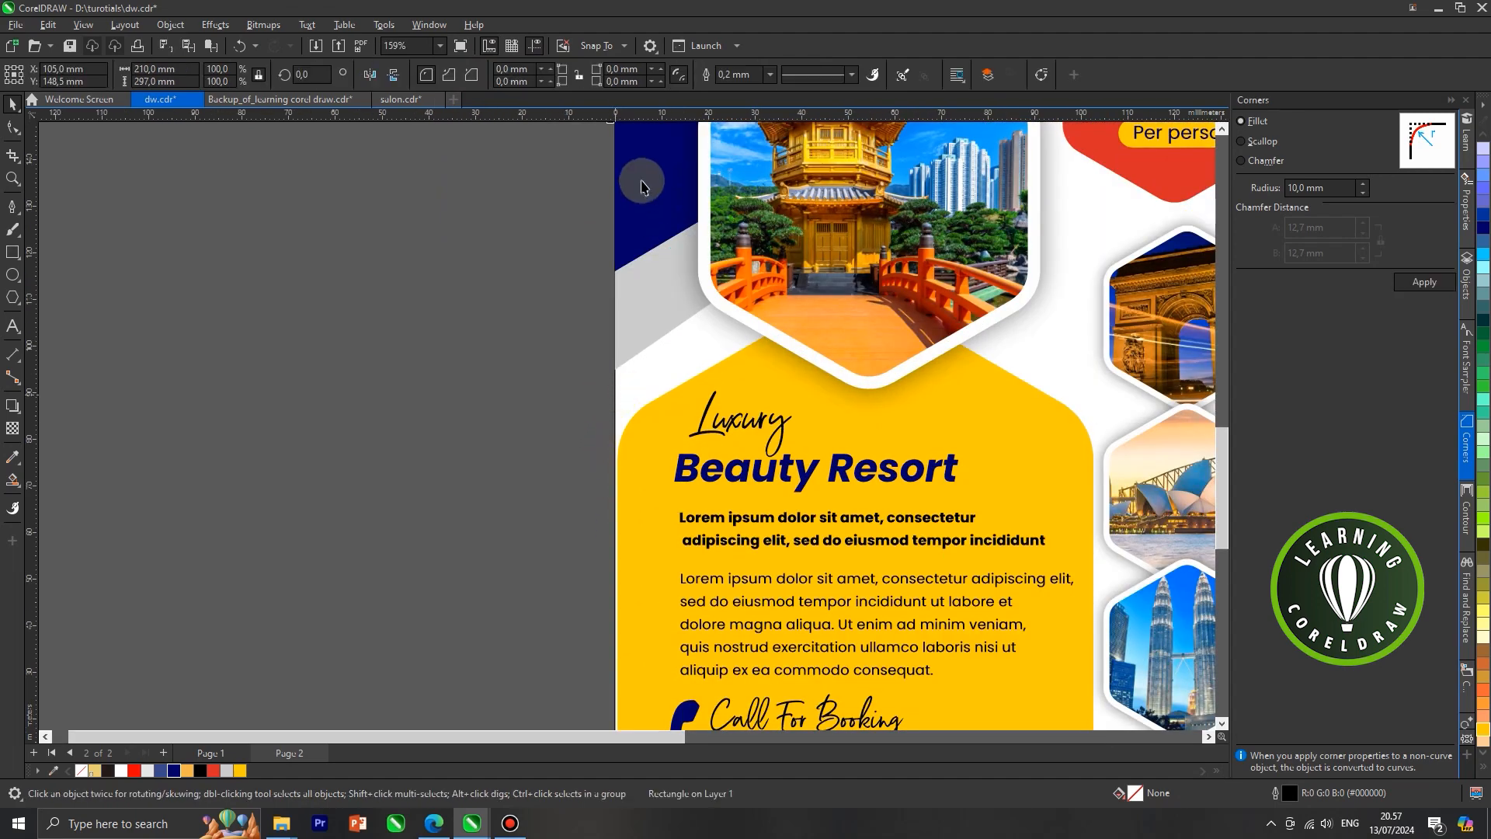
left_click(772, 75)
left_click(733, 90)
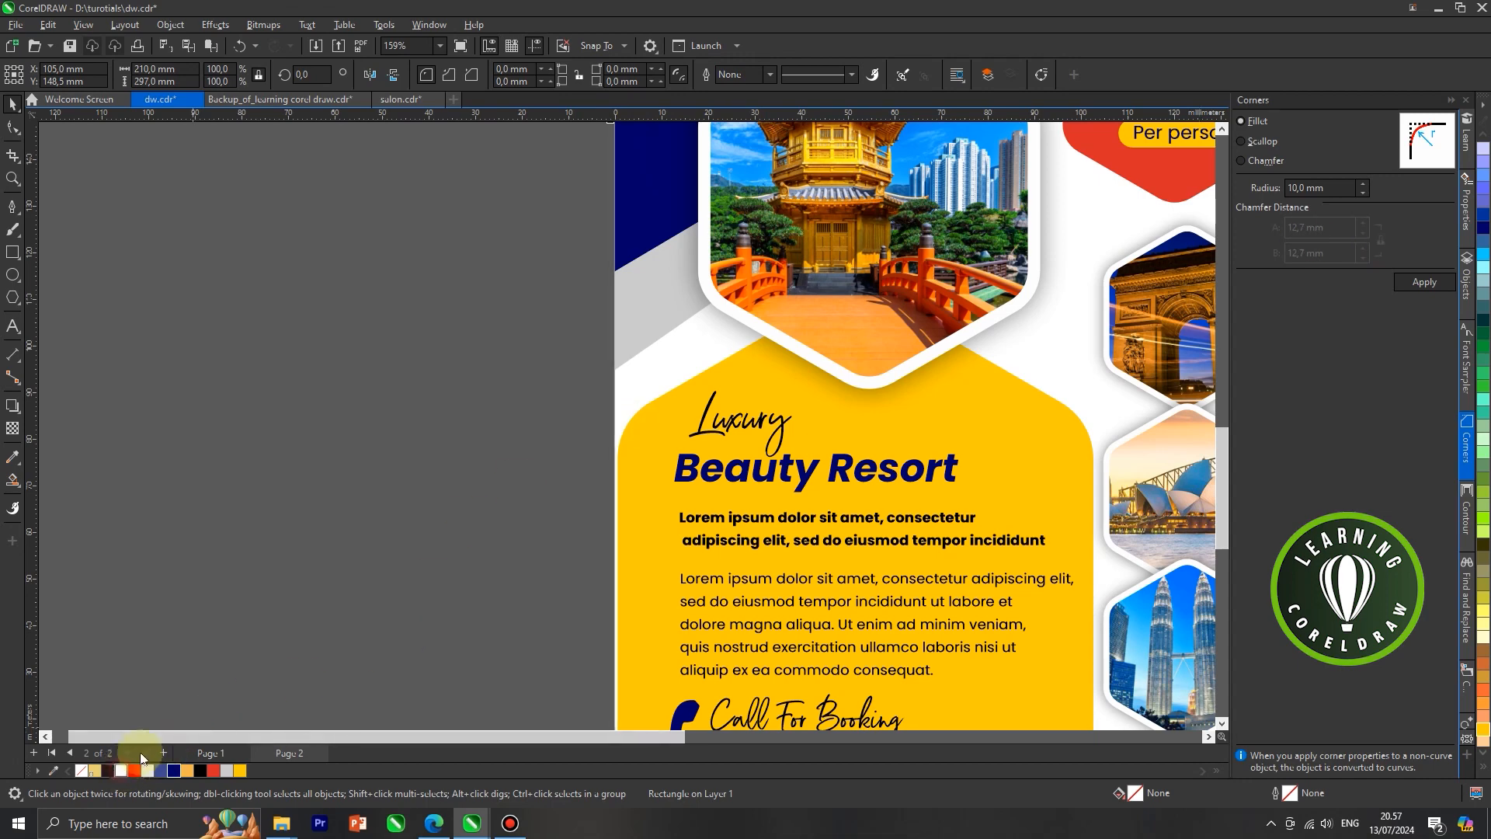
left_click(365, 549)
Fit the whole flyer to the view and show it in full-screen preview.
scroll(549, 440, "down", 4)
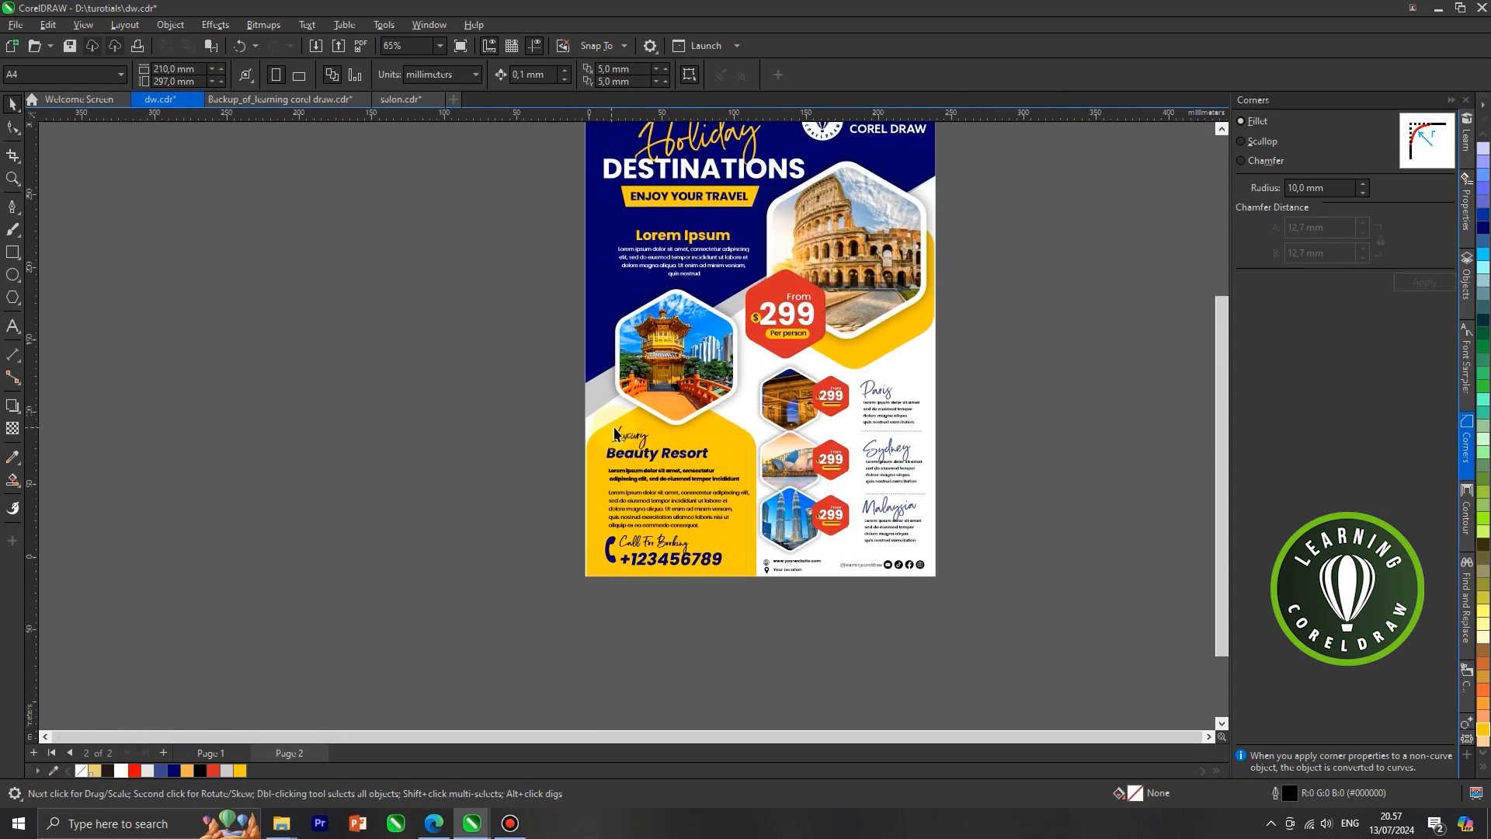
scroll(614, 433, "down", 1)
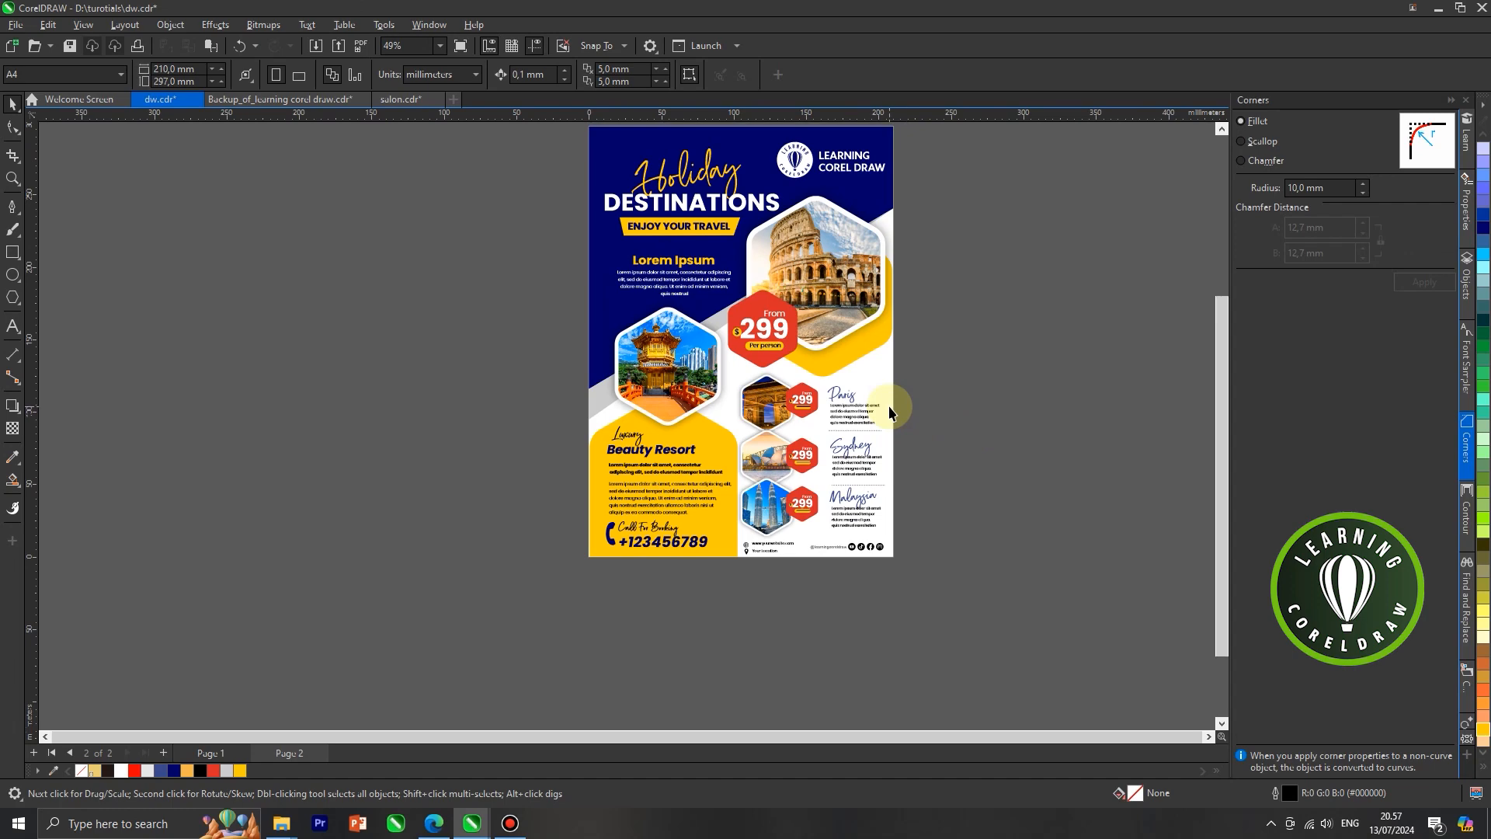
key("F4")
key("F9")
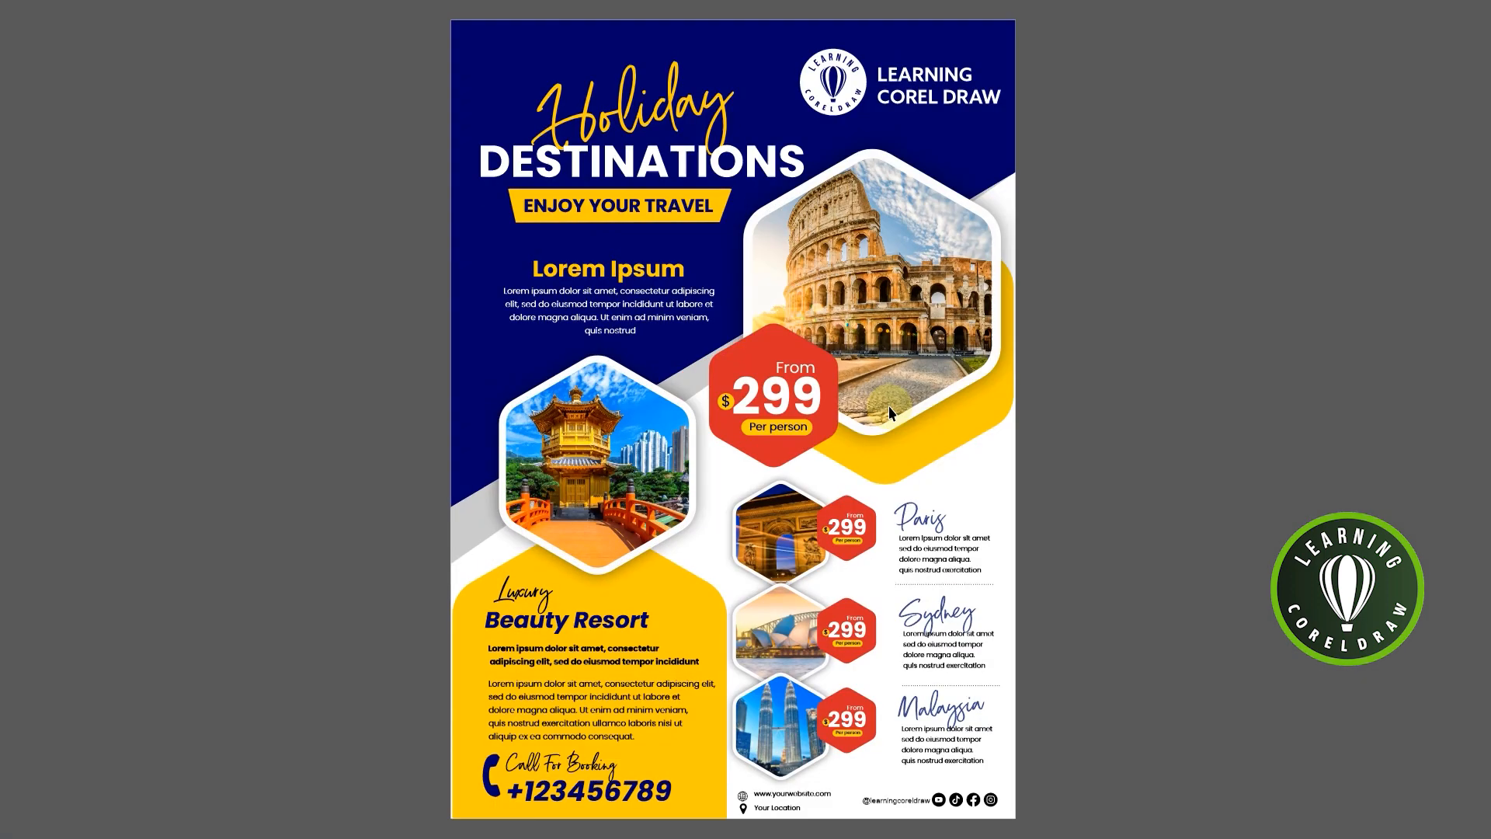